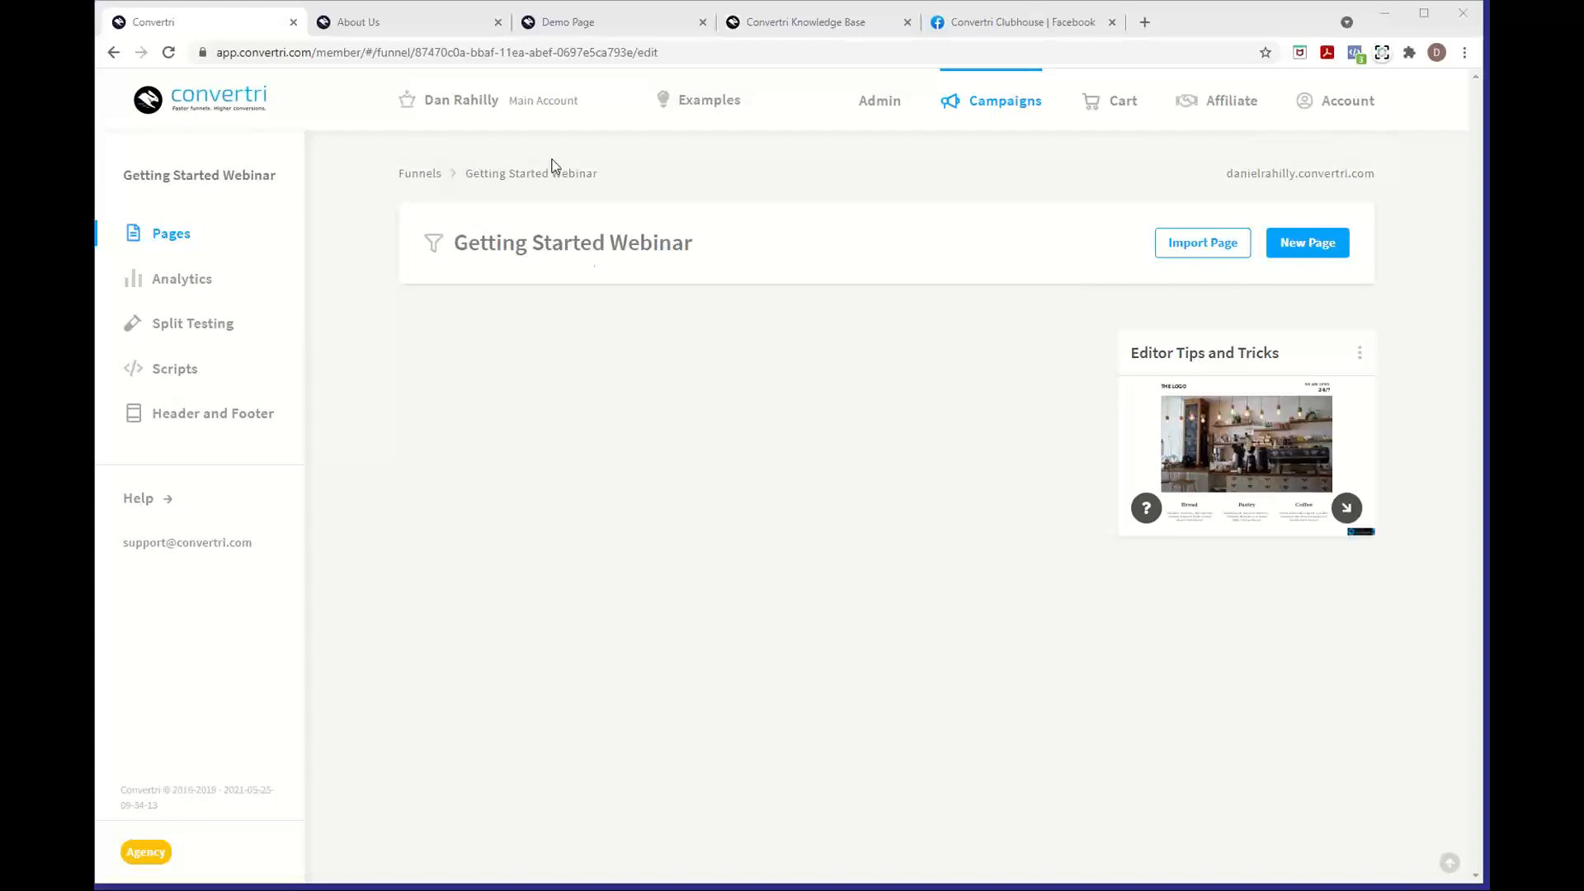
# Review the Meet The Team section of the Convertri About Us page
pyautogui.click(450, 25)
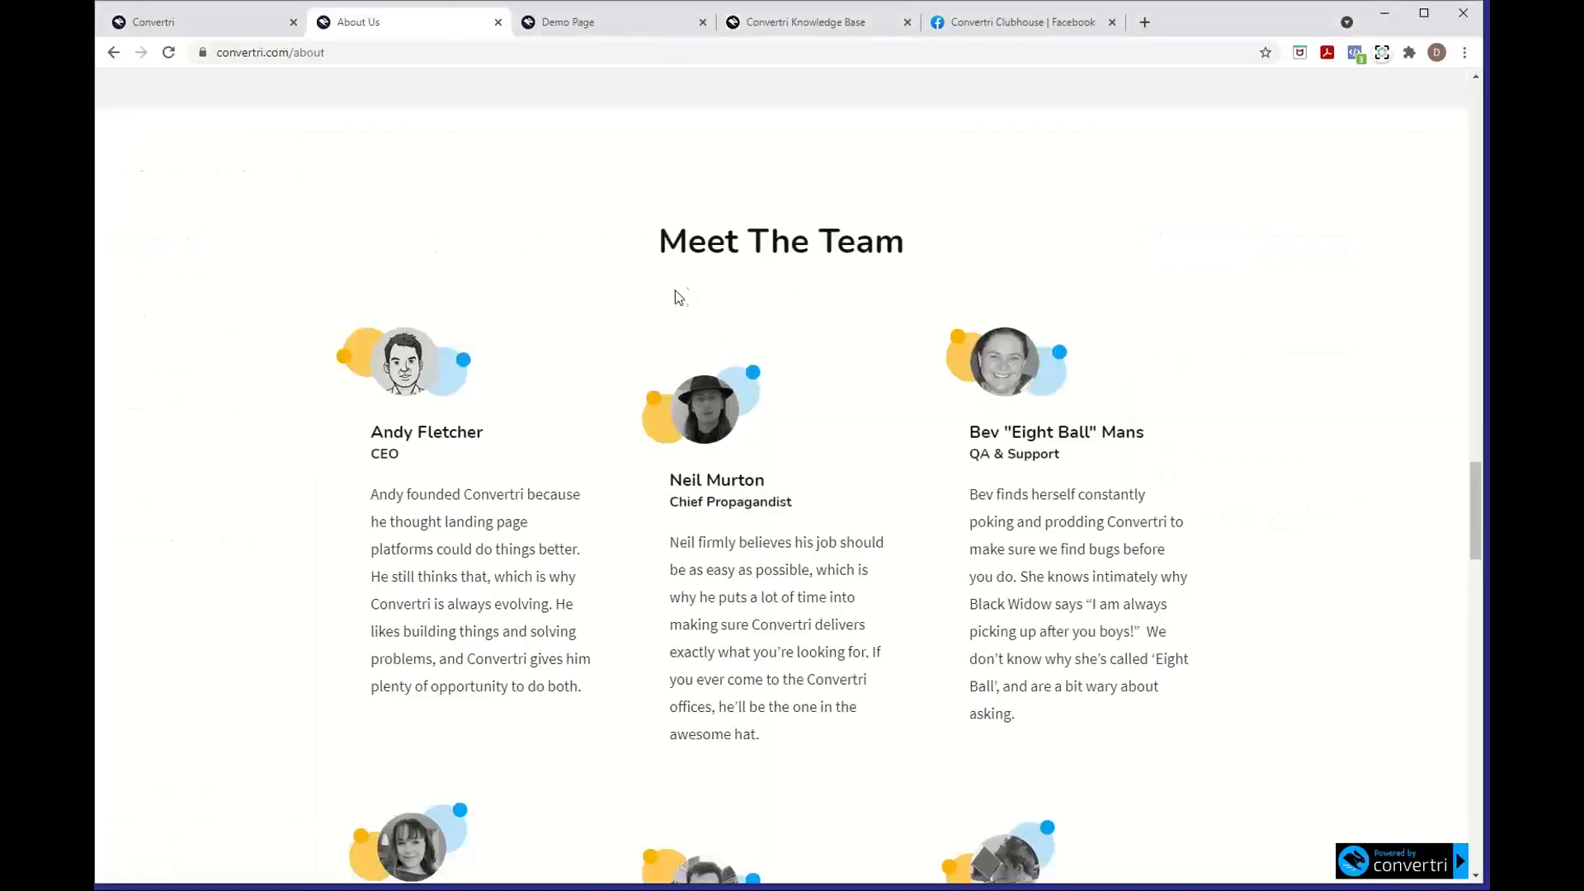
pyautogui.scroll(-5, 806, 662)
pyautogui.scroll(-15, 807, 661)
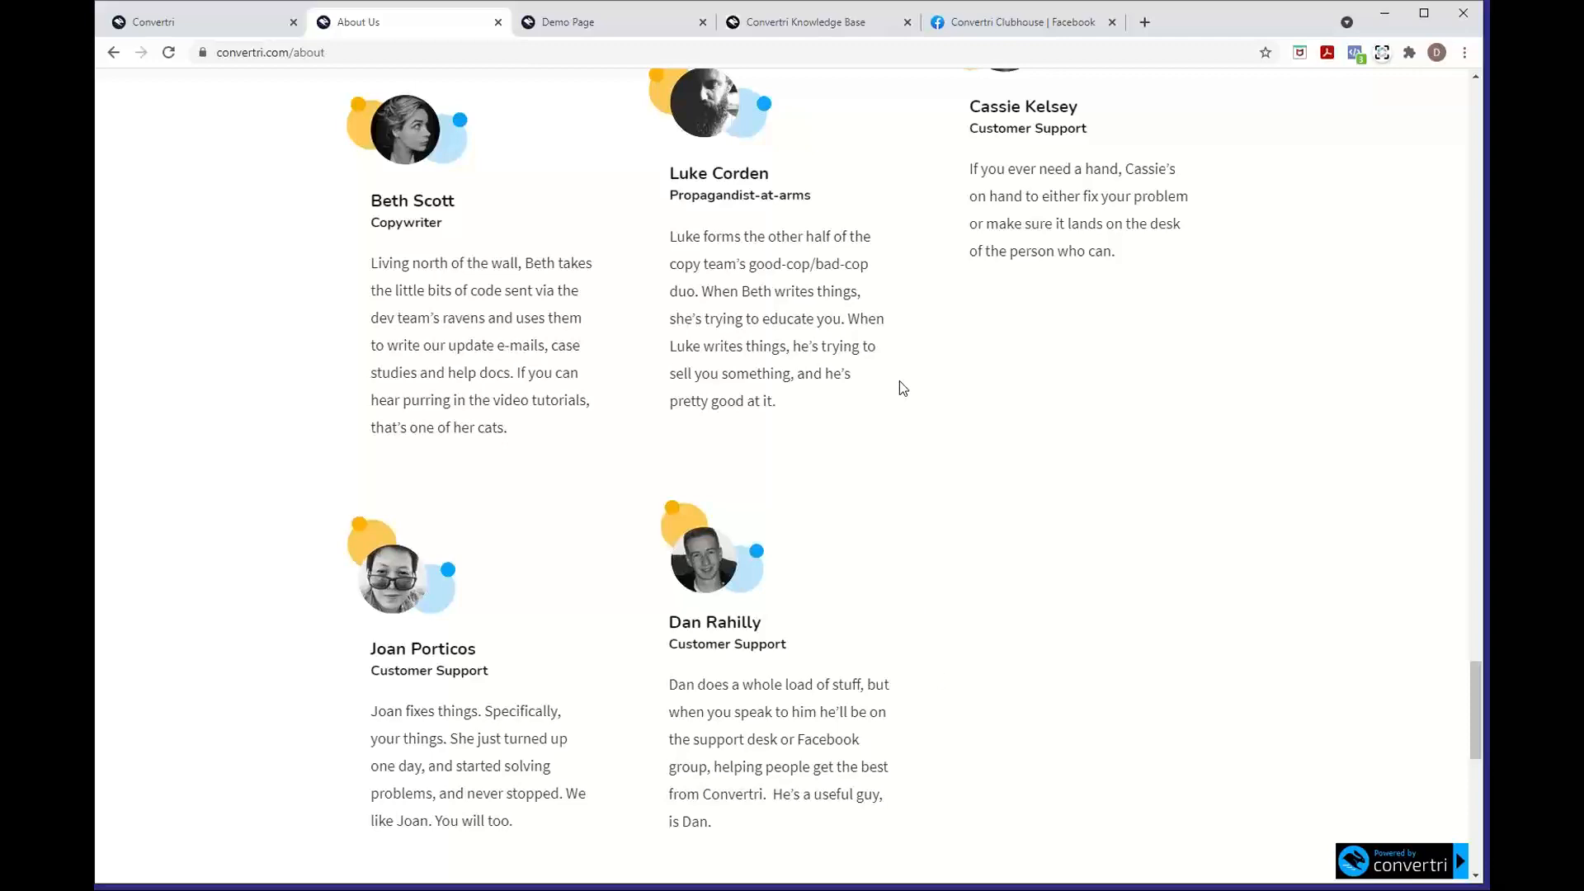
pyautogui.scroll(3, 901, 385)
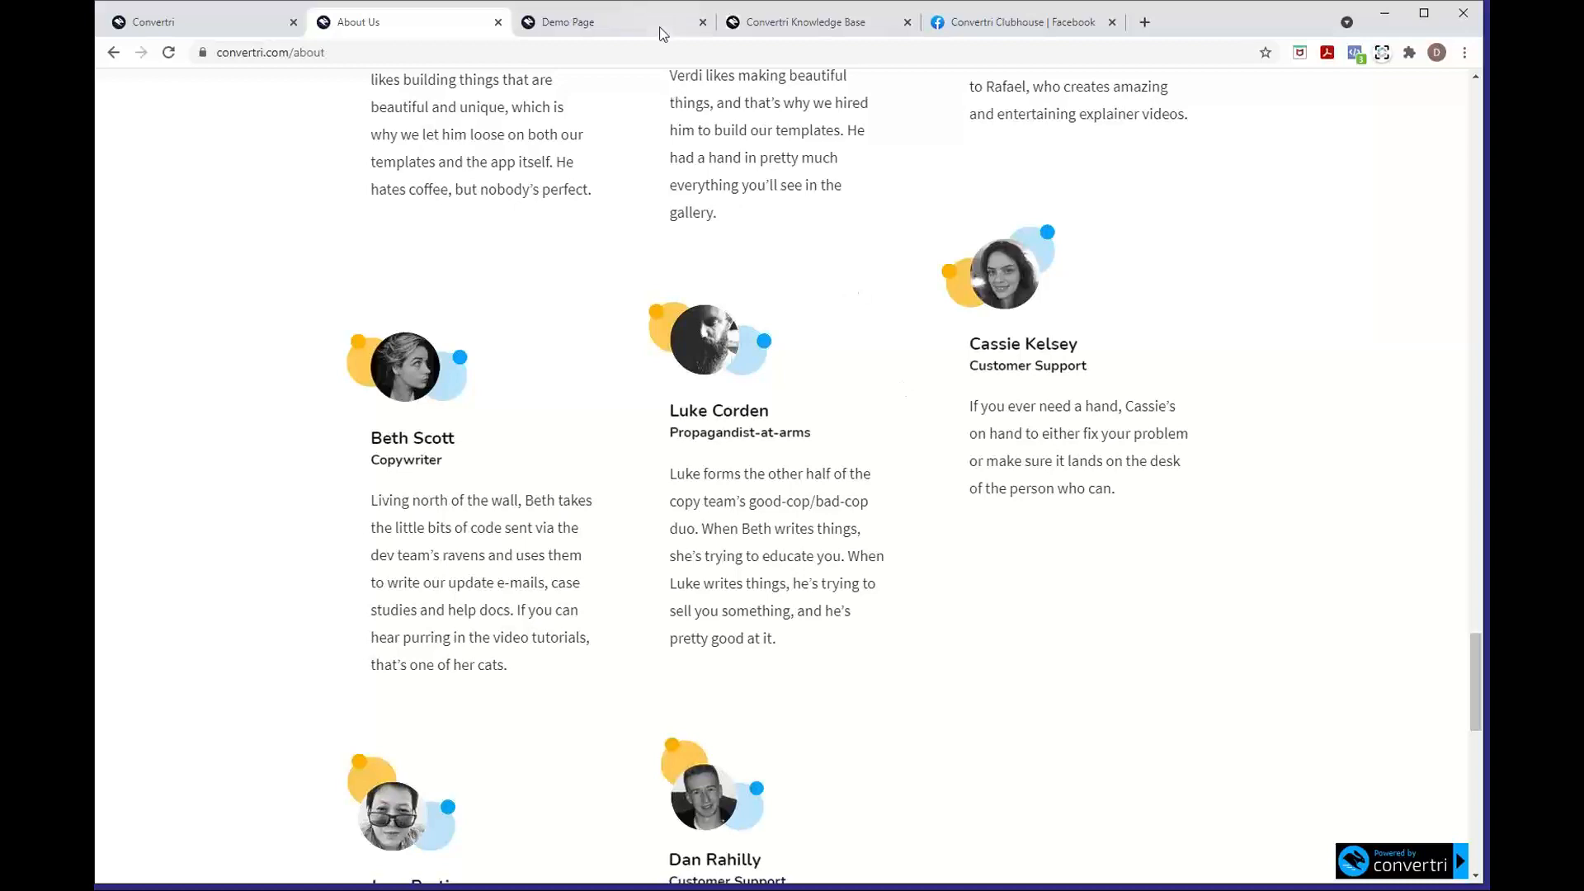
# Look over the demo opt-in page from its header to the privacy policy footer
pyautogui.click(623, 27)
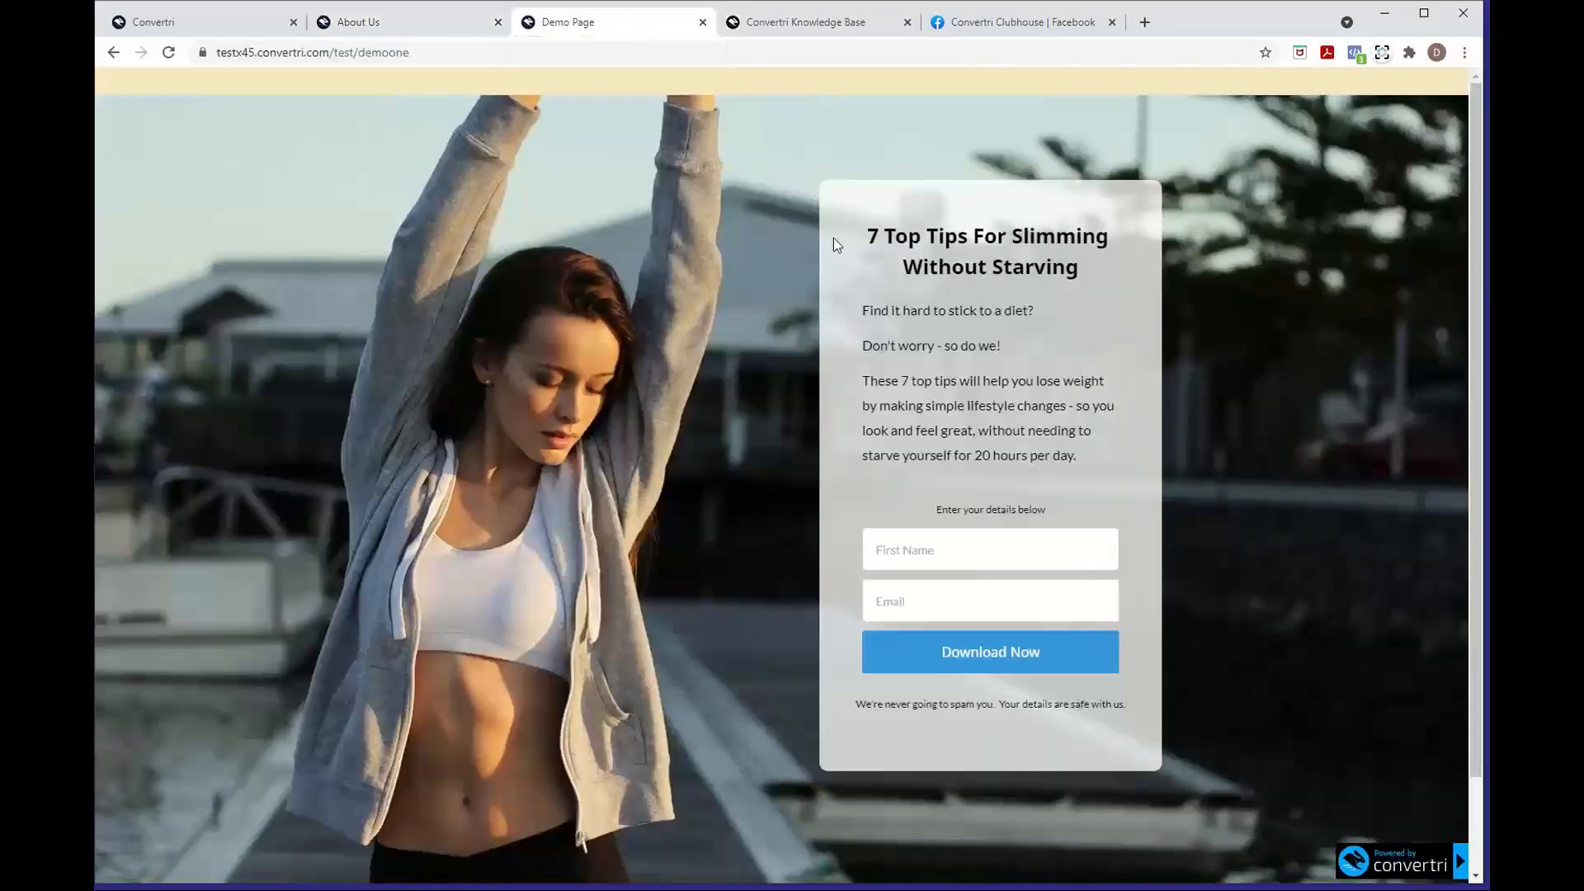
pyautogui.scroll(-2, 564, 334)
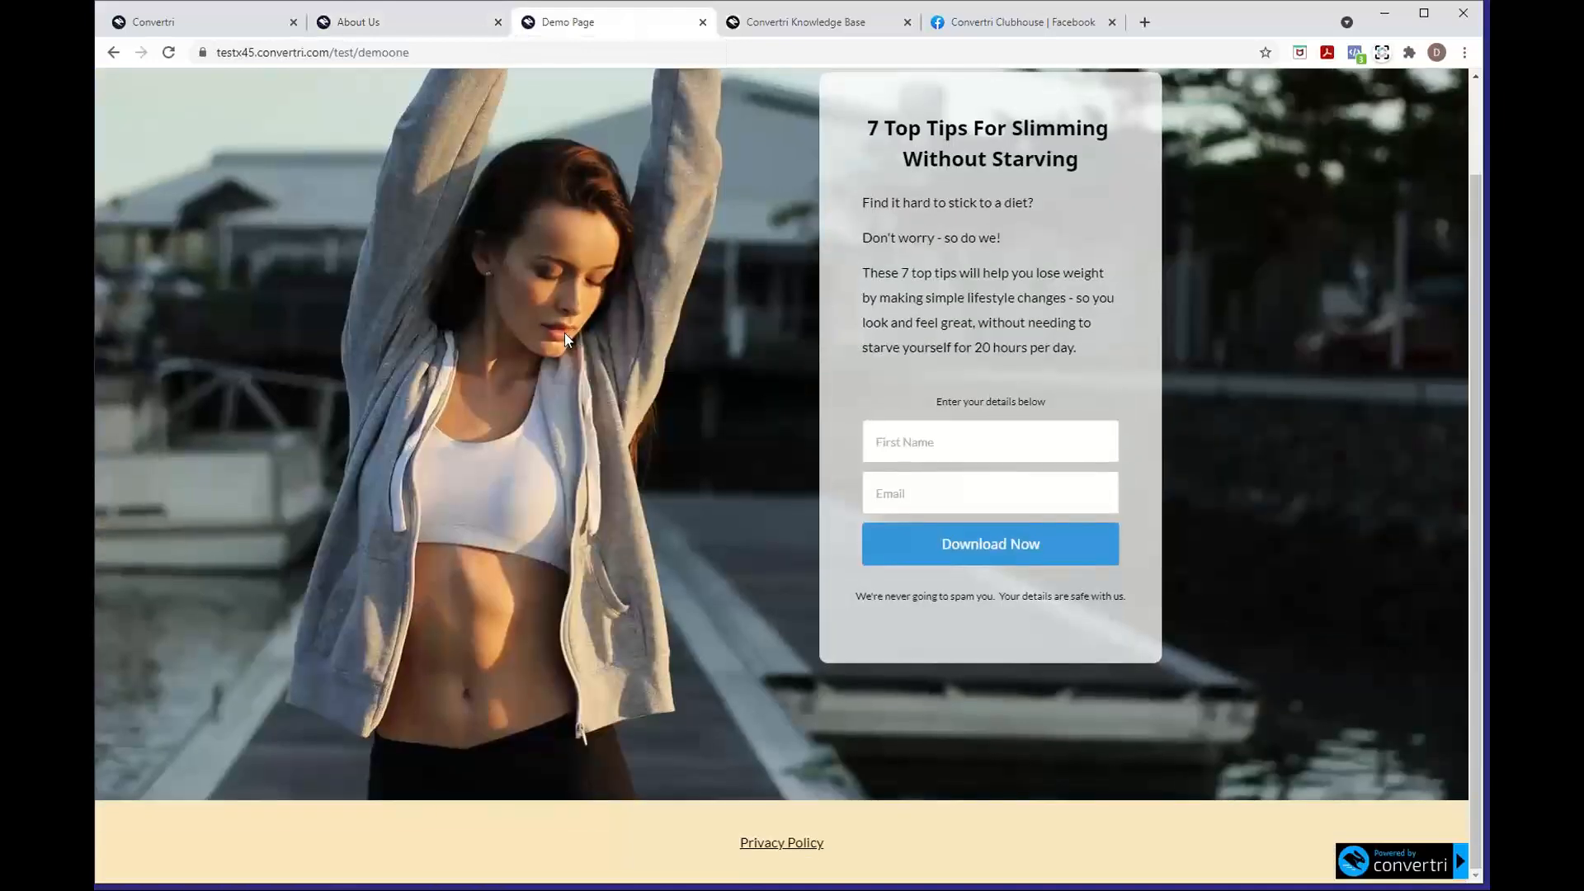
pyautogui.scroll(2, 564, 334)
pyautogui.scroll(-2, 564, 333)
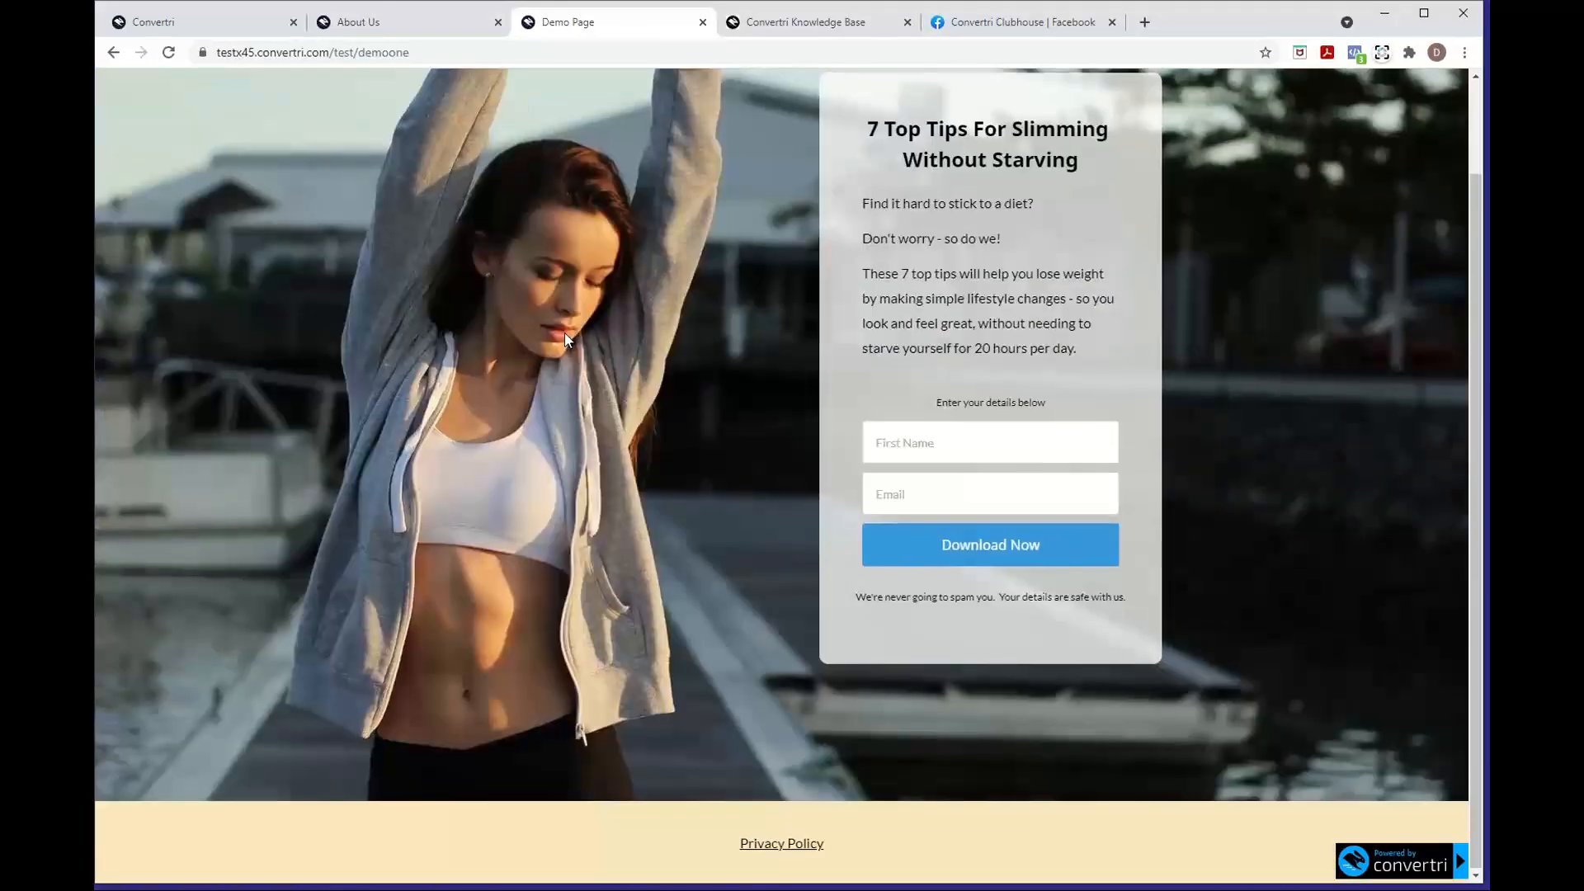
pyautogui.scroll(2, 564, 333)
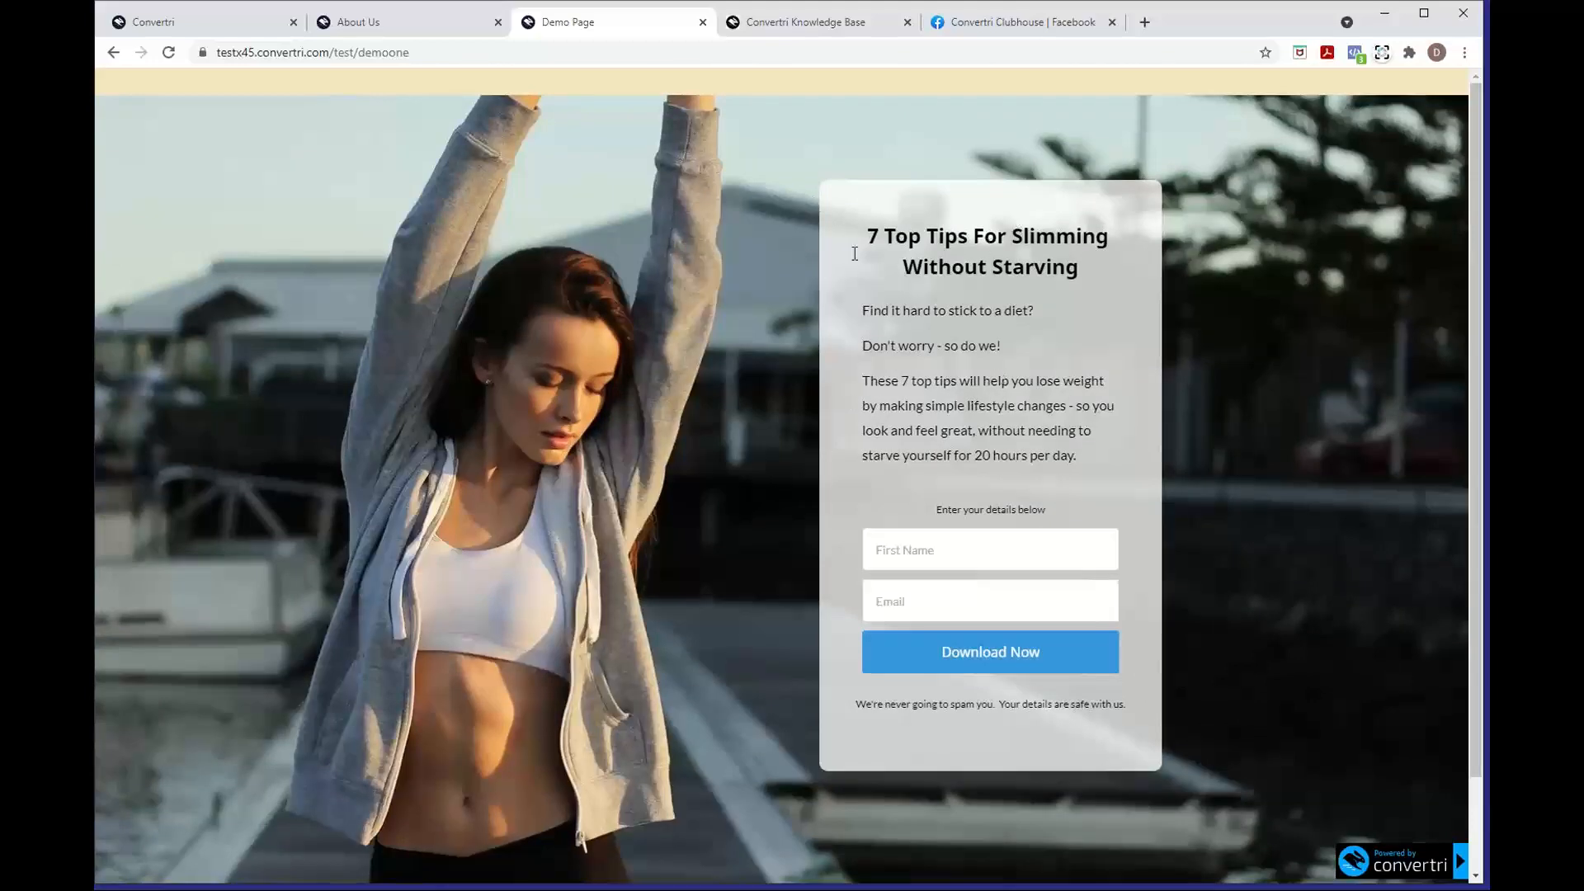
# Fill in the demo opt-in form with the saved first name and email address, and submit it
pyautogui.click(918, 551)
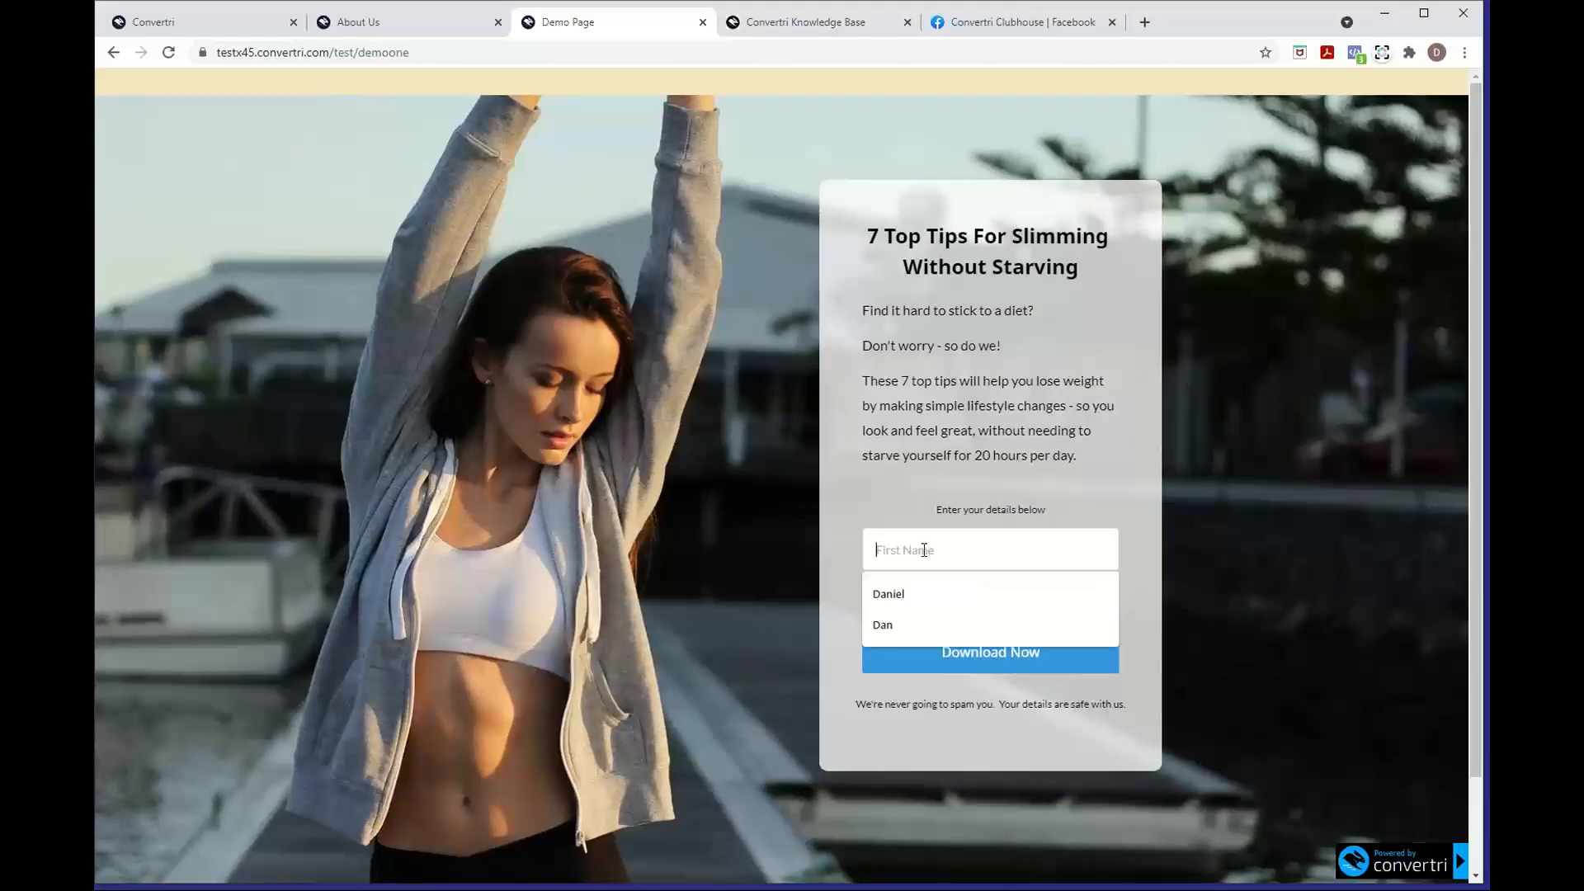
pyautogui.click(949, 581)
pyautogui.click(936, 604)
pyautogui.click(941, 645)
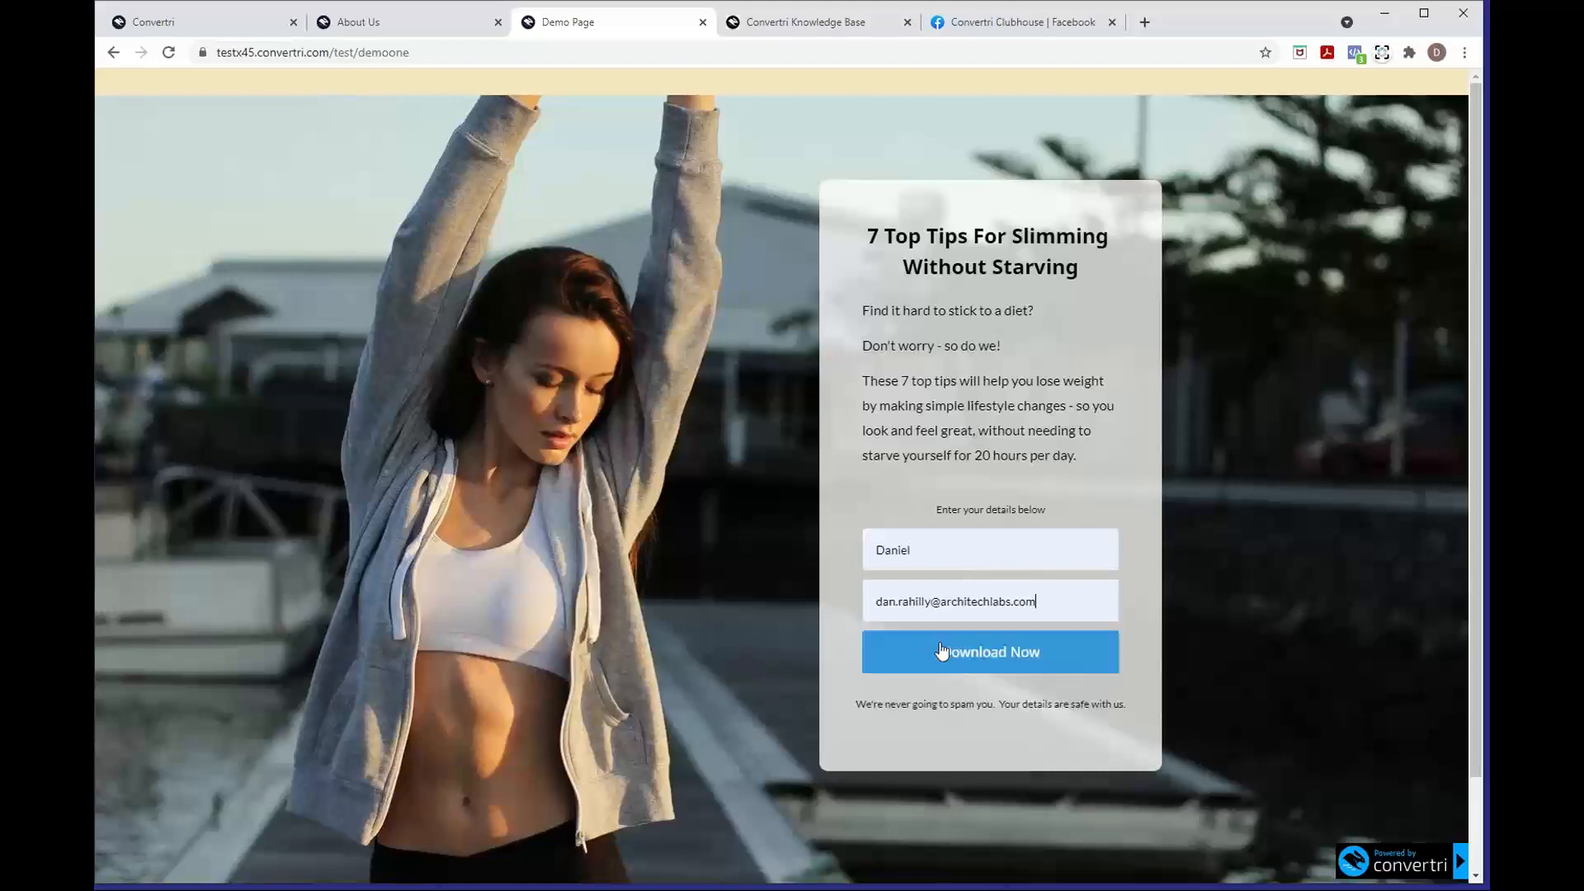
pyautogui.click(963, 657)
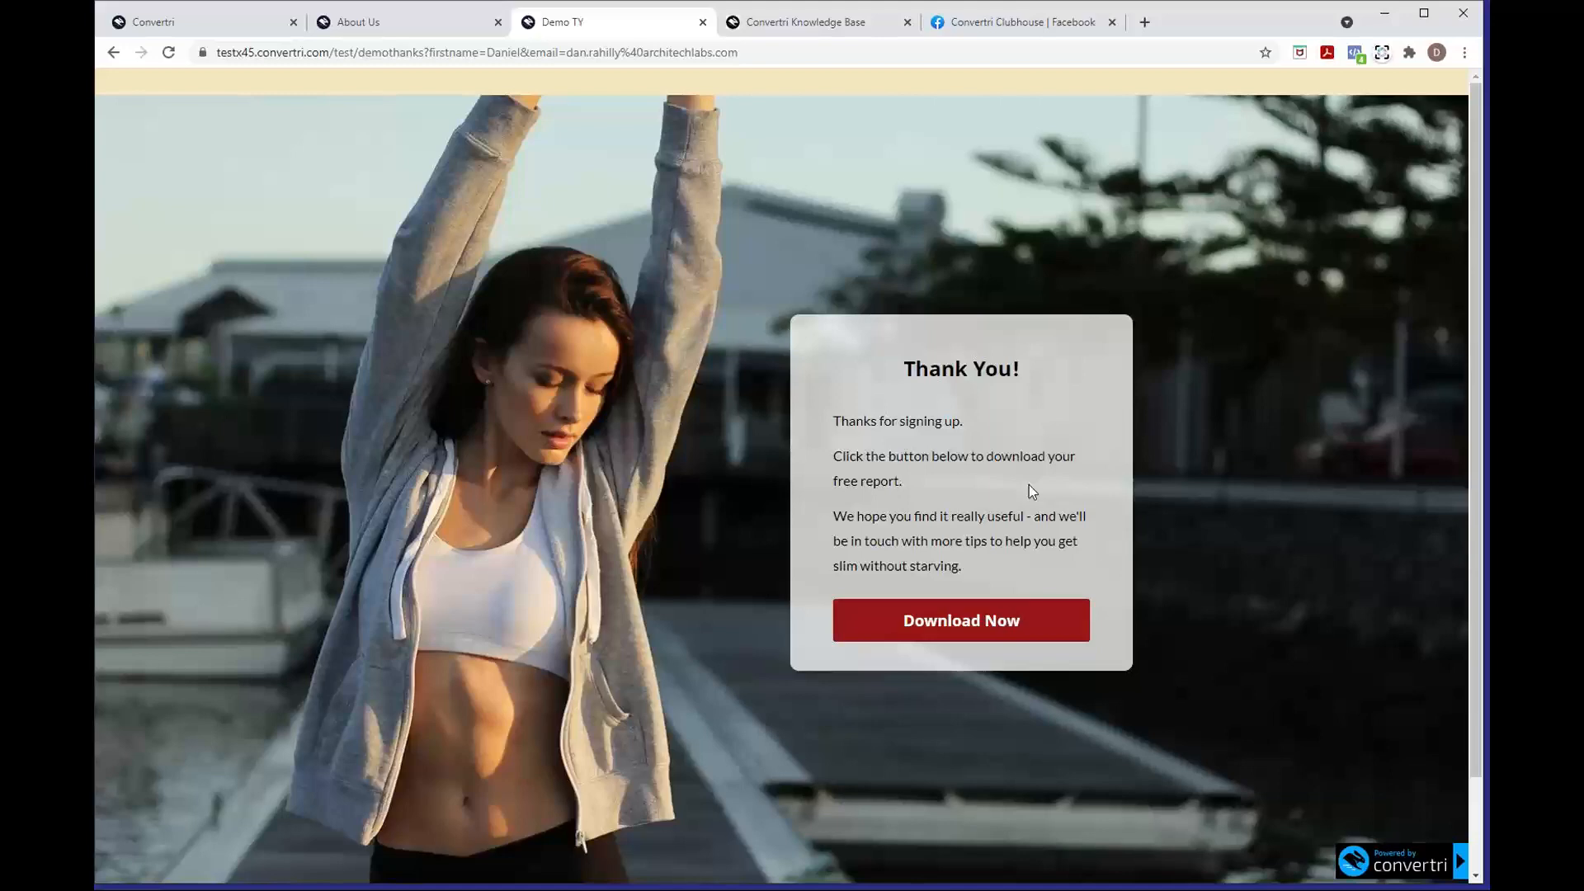
# Start a new page in the Getting Started Webinar funnel and browse the available page templates
pyautogui.click(219, 29)
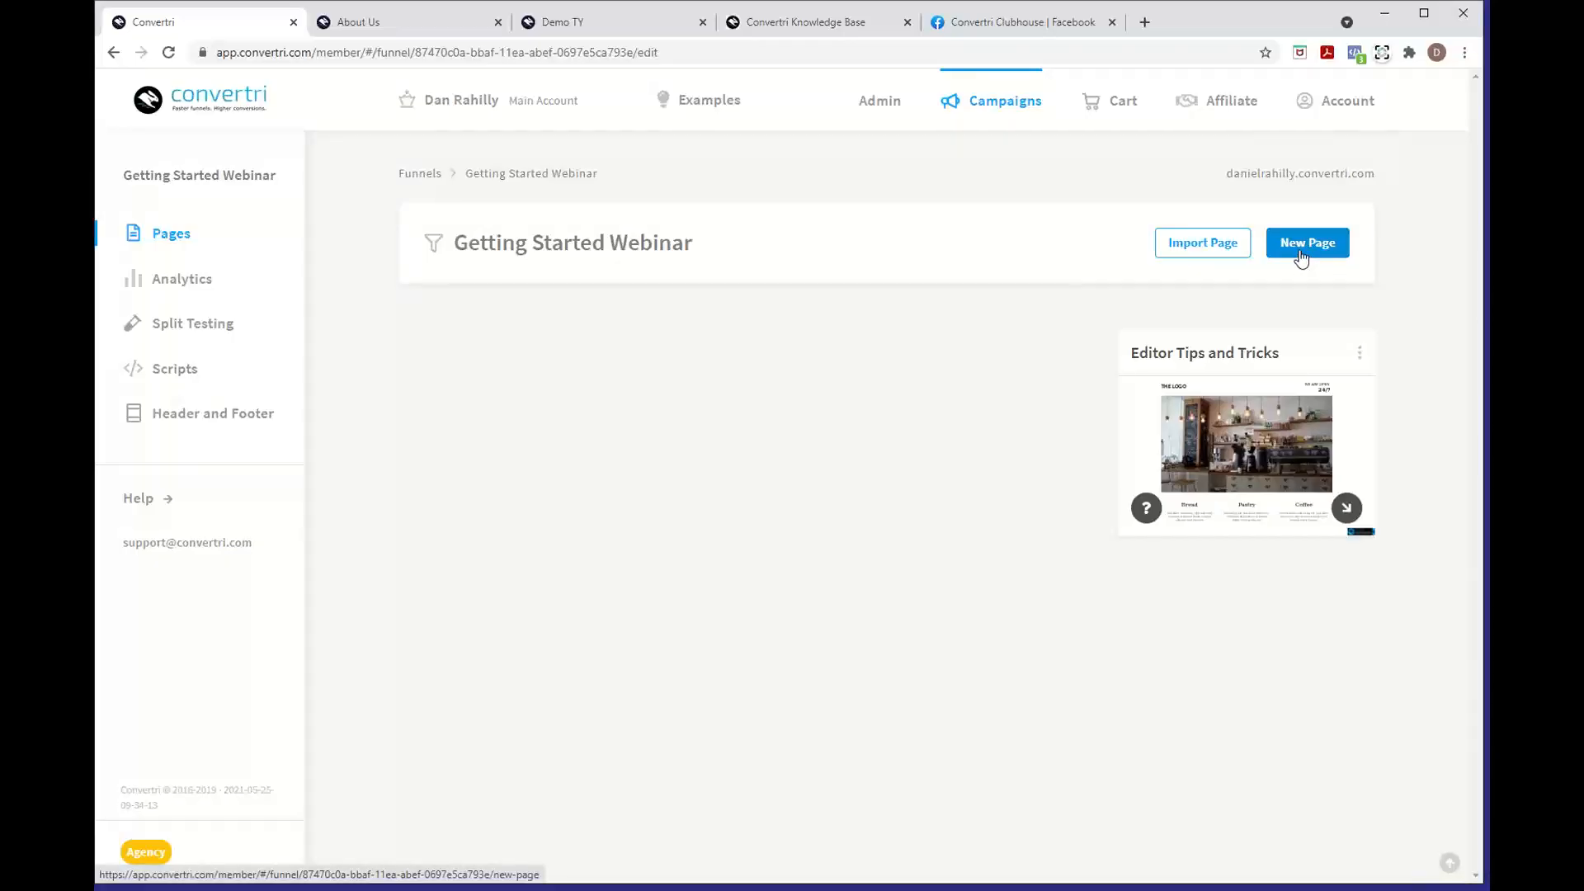
pyautogui.click(1301, 258)
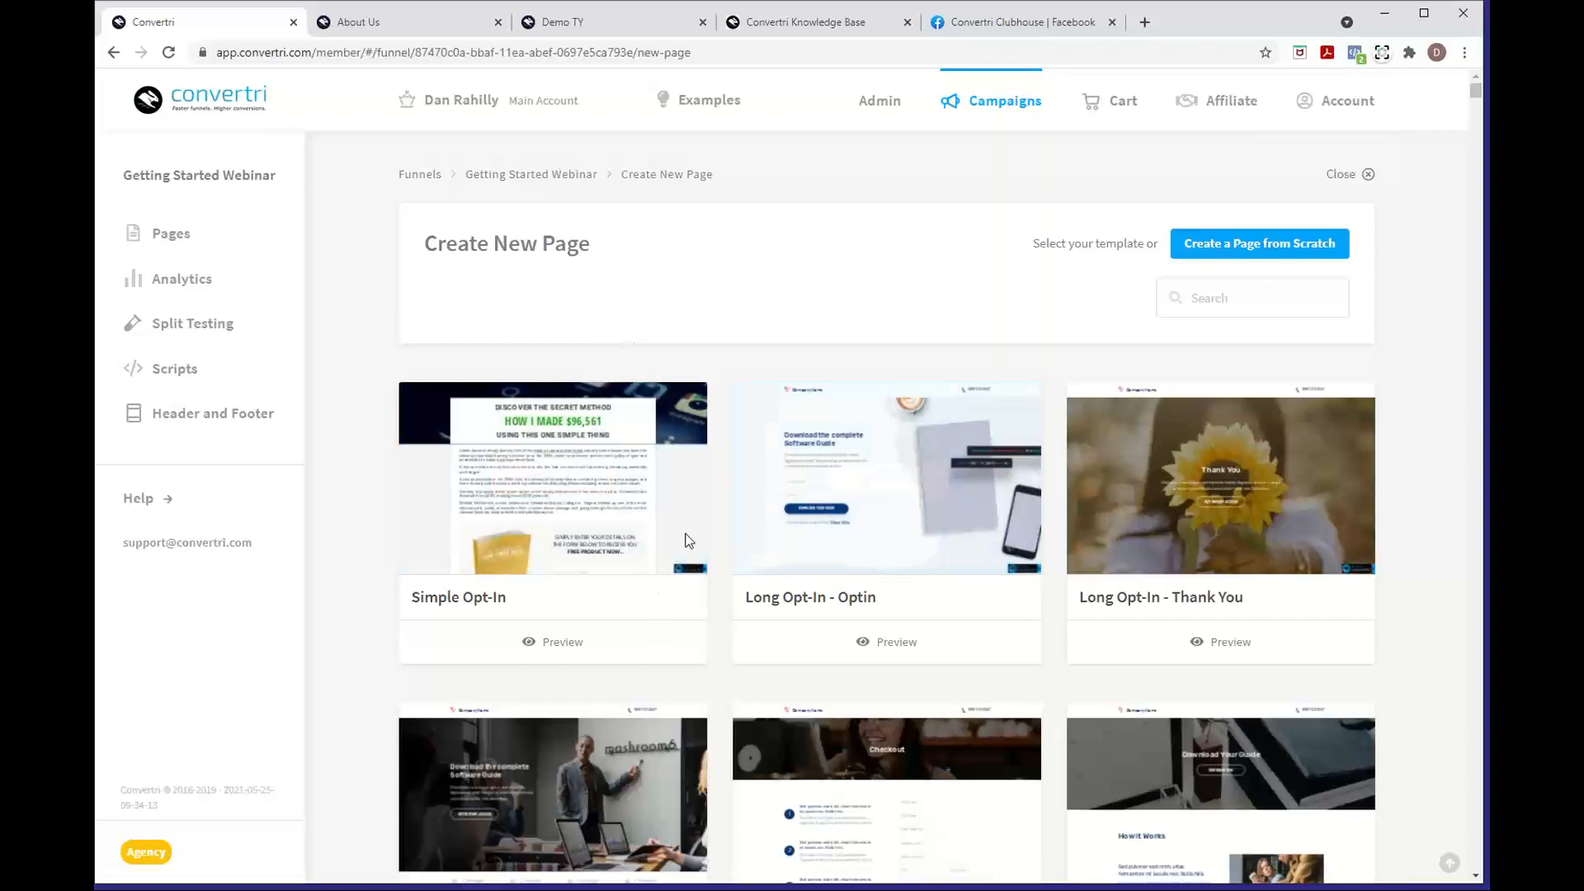
pyautogui.scroll(-5, 685, 539)
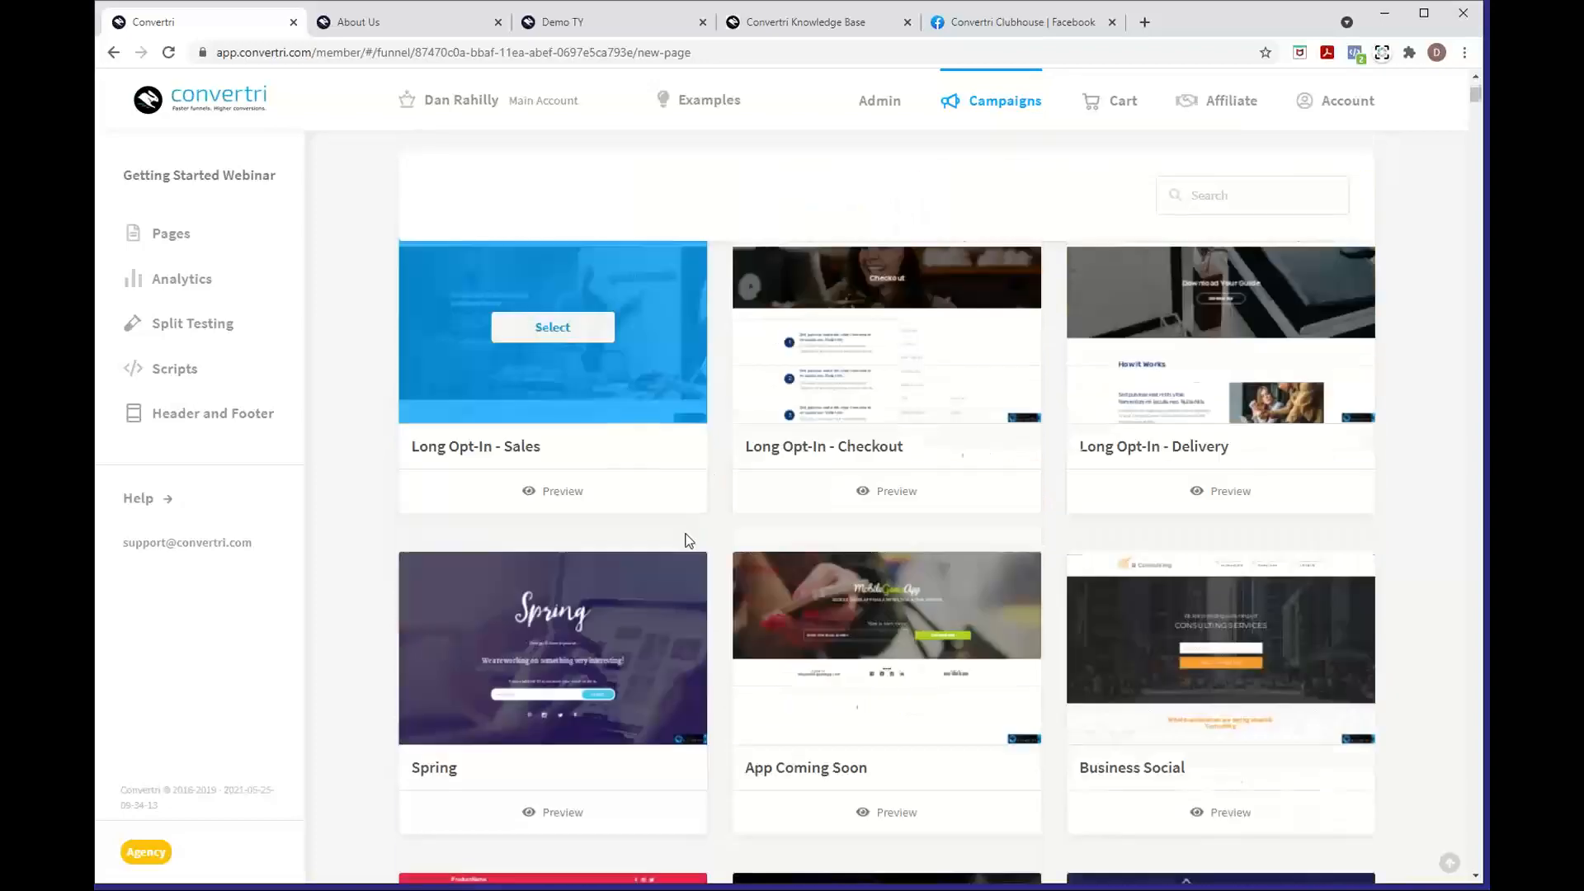
pyautogui.scroll(-20, 685, 541)
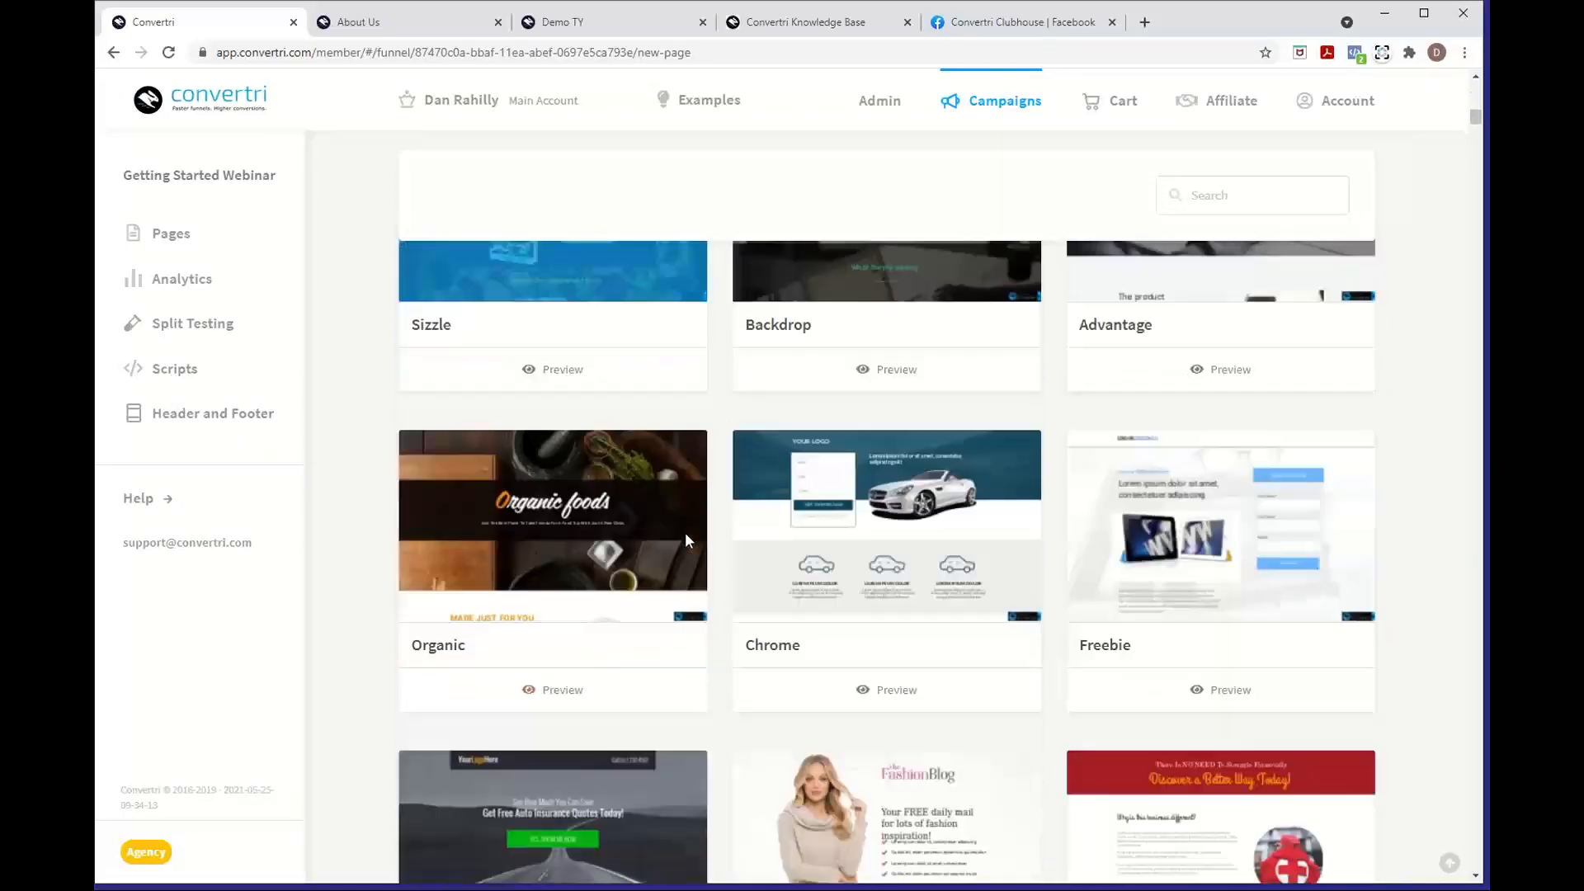
pyautogui.scroll(-20, 685, 541)
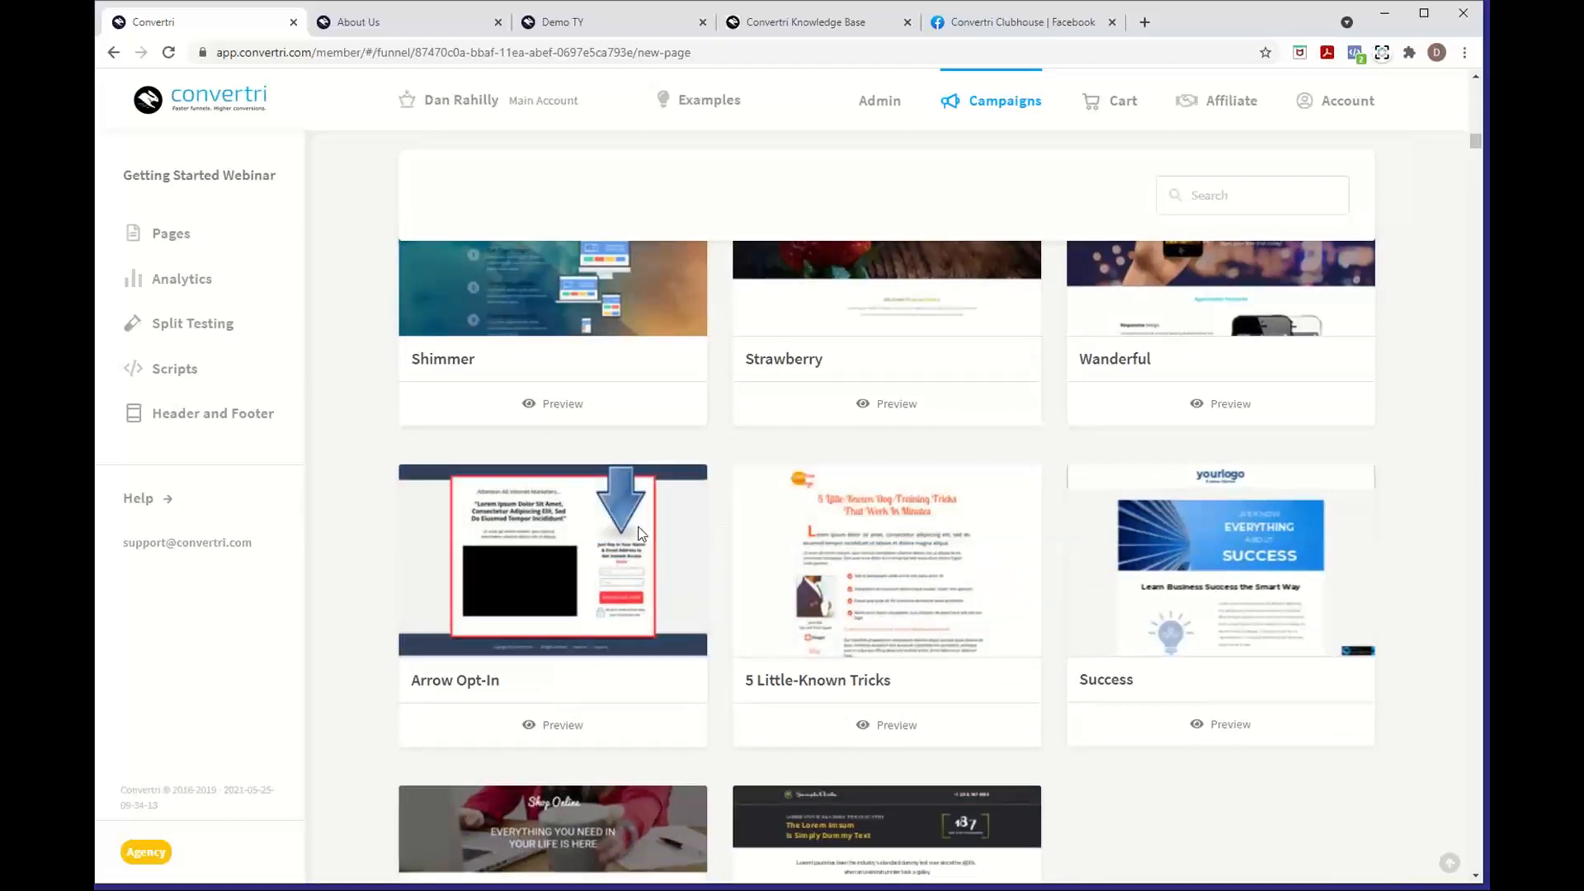
pyautogui.scroll(2, 916, 380)
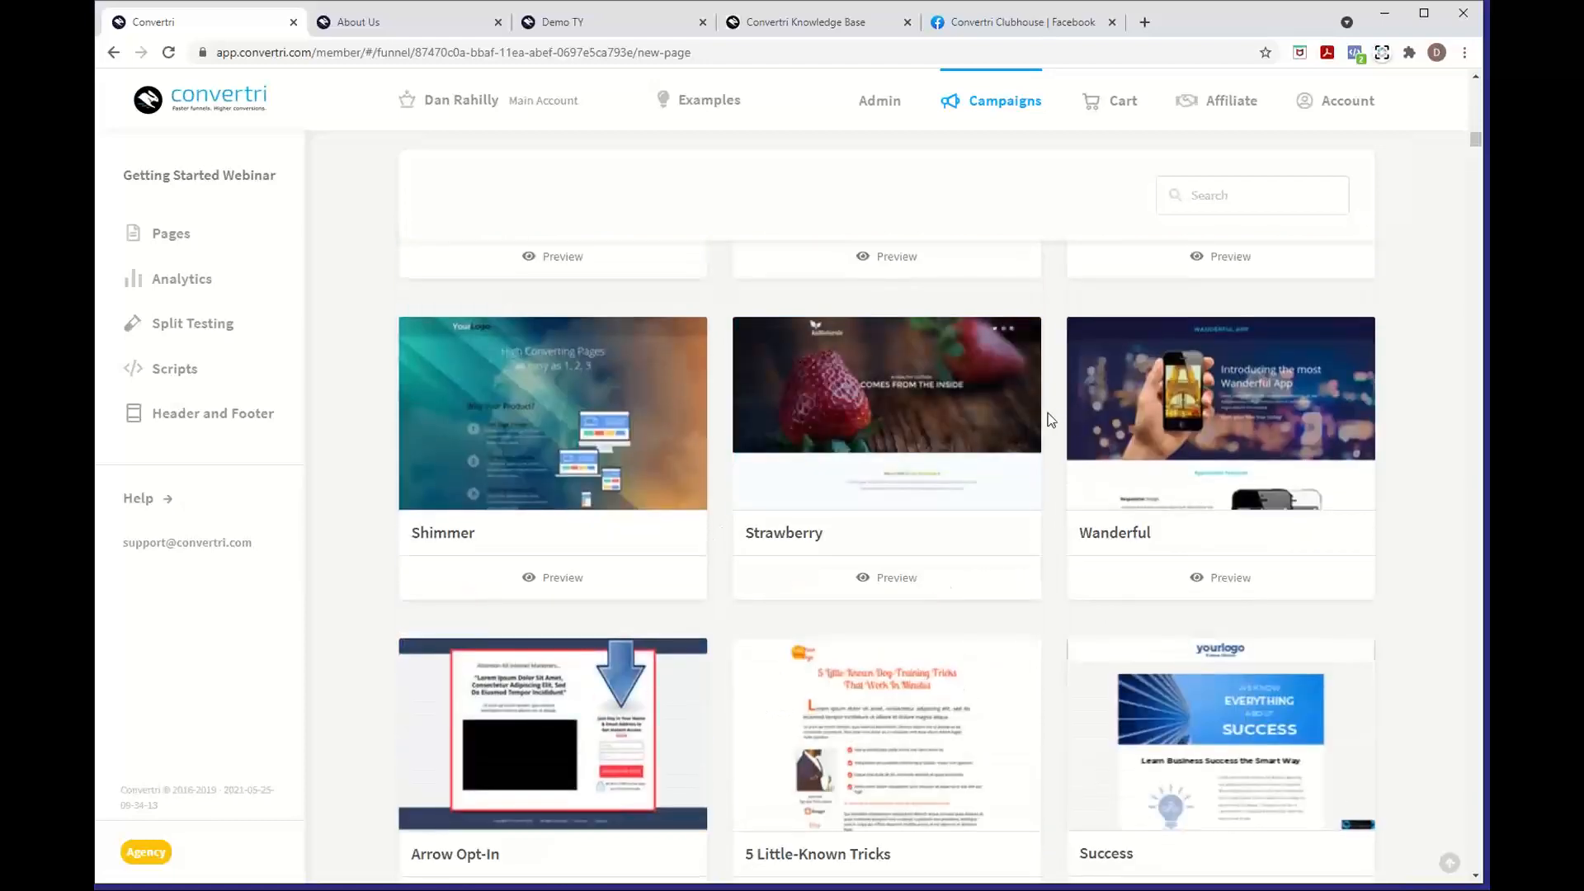
pyautogui.scroll(15, 1056, 412)
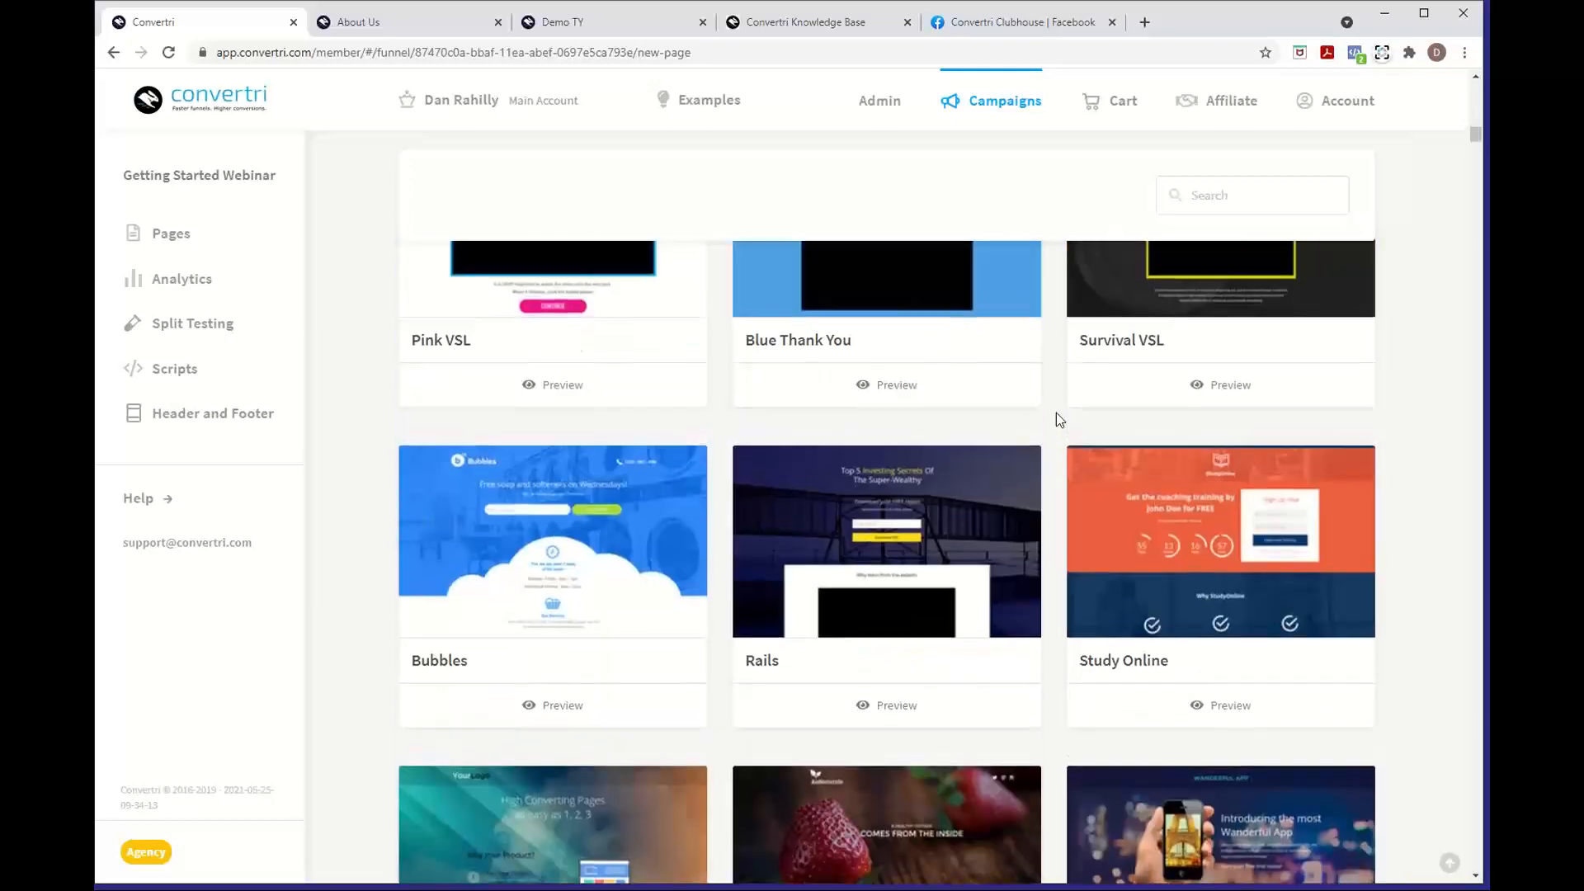
pyautogui.scroll(15, 1056, 412)
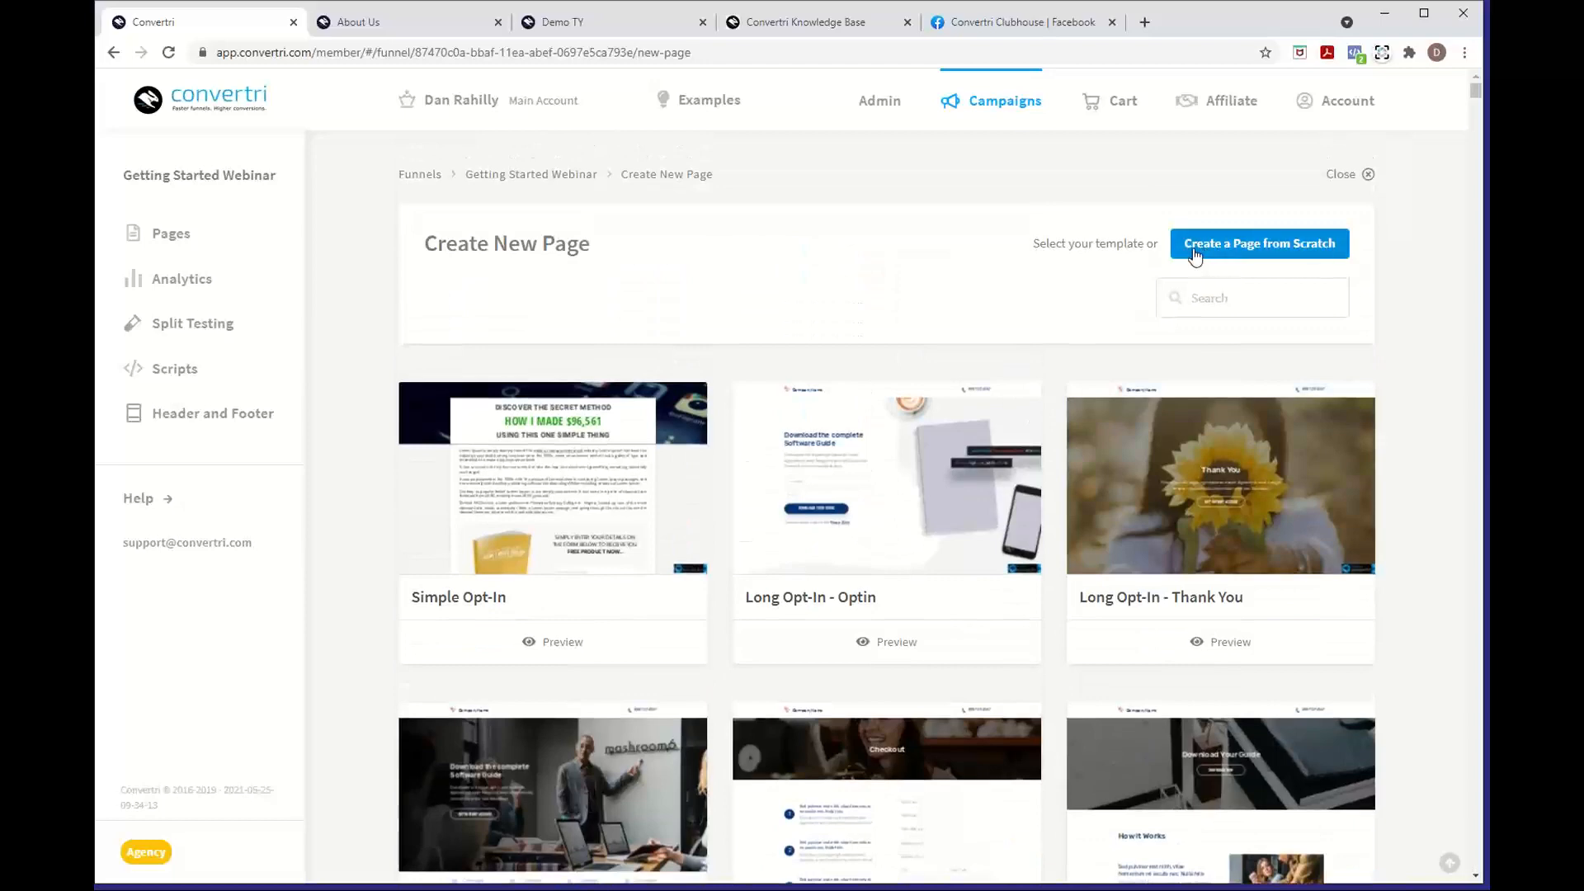
# Create a page from scratch named Opt In and open it for editing
pyautogui.click(1194, 254)
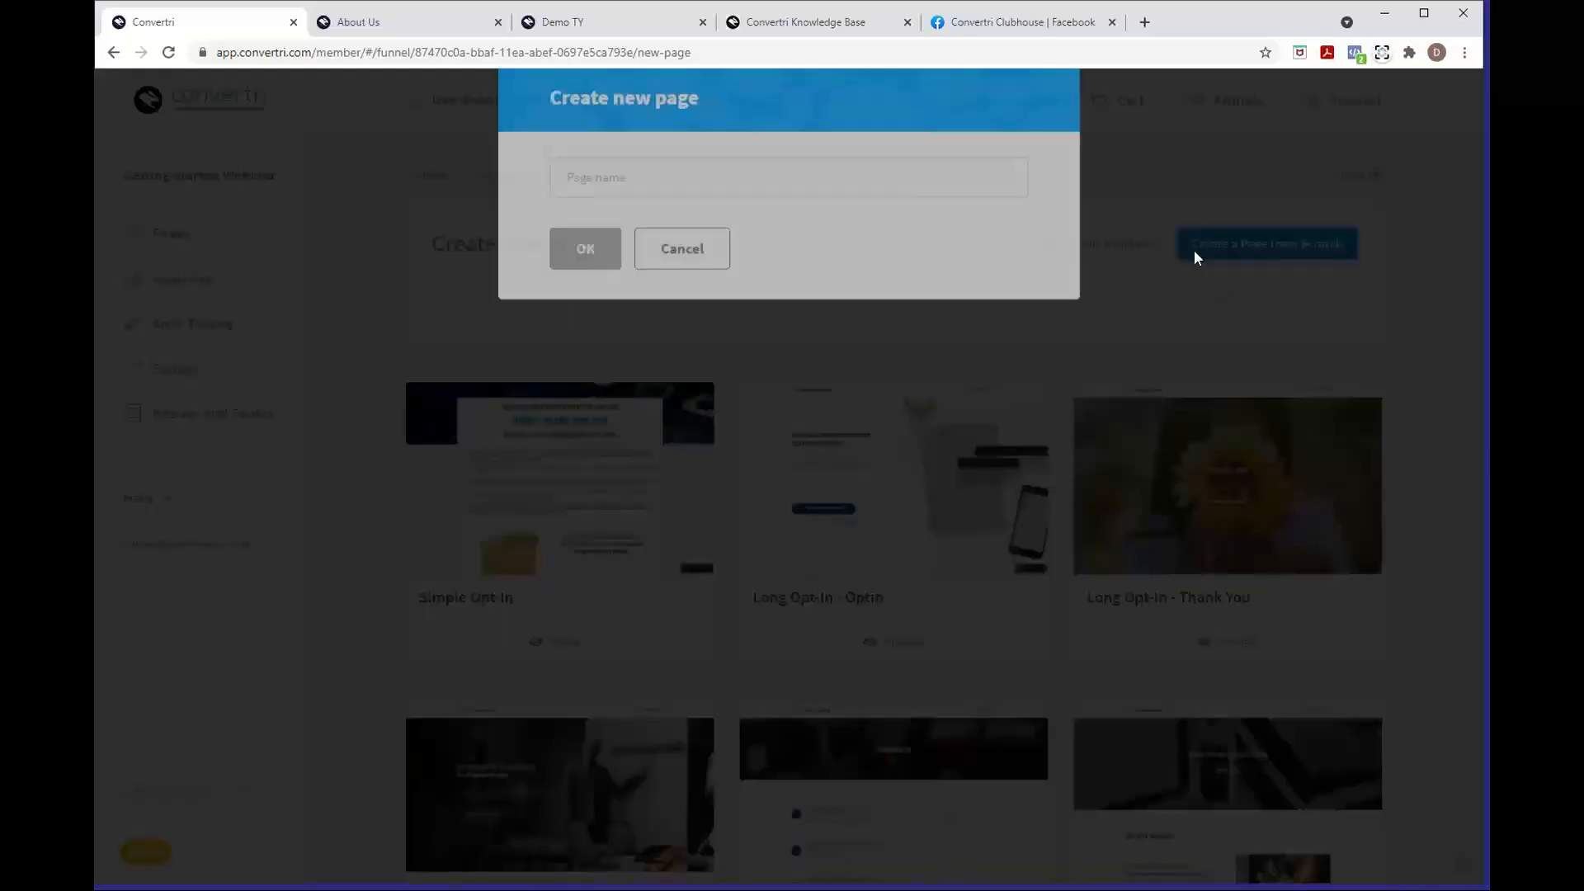
pyautogui.write('Opt In')
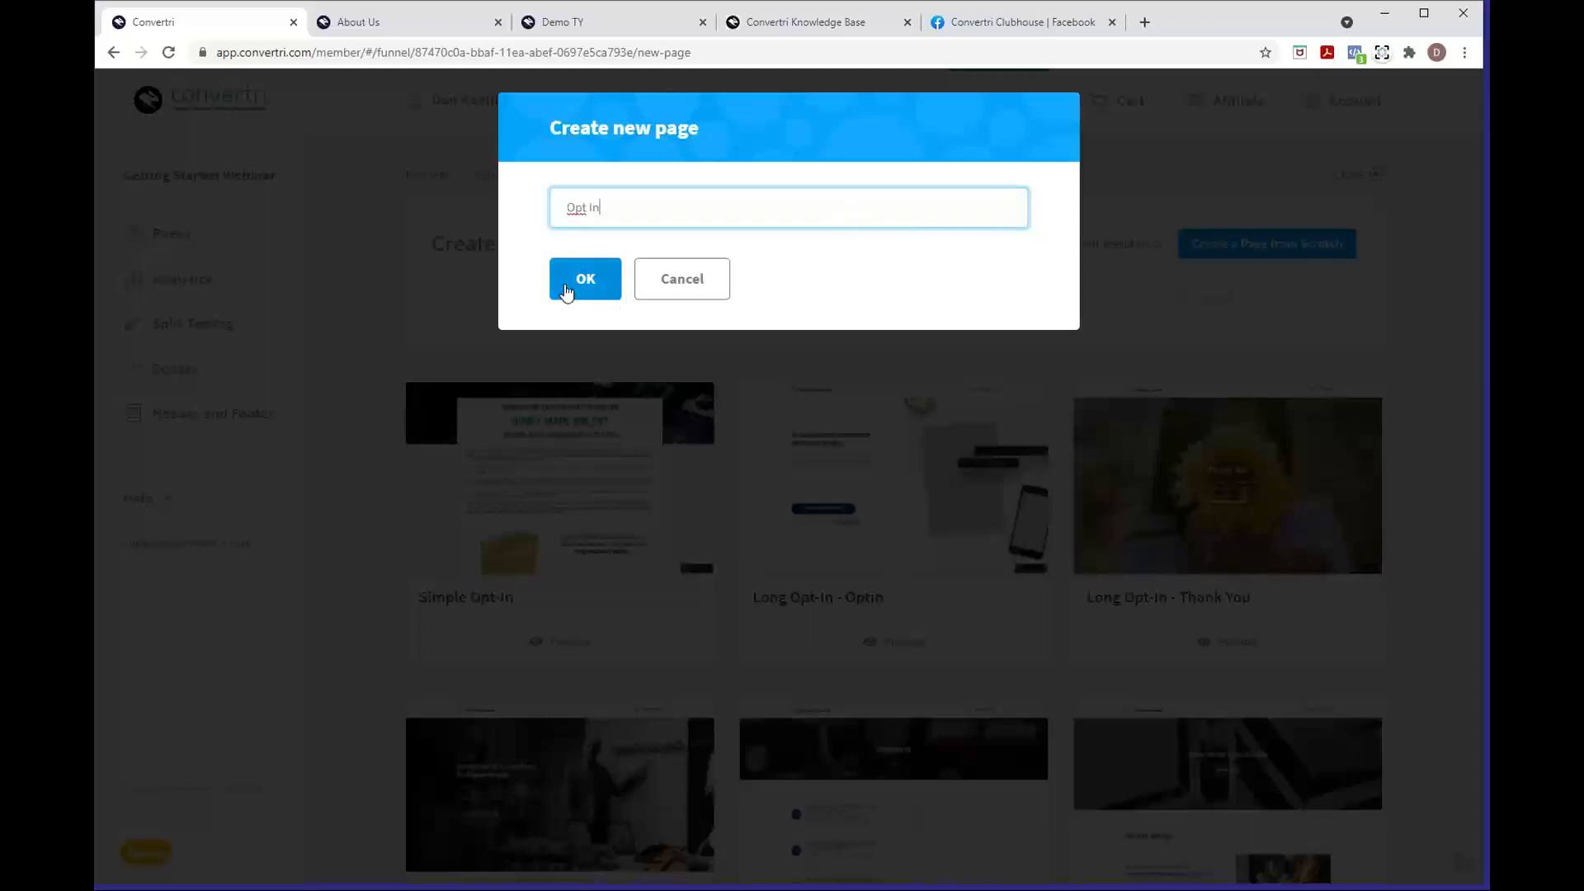
pyautogui.click(566, 293)
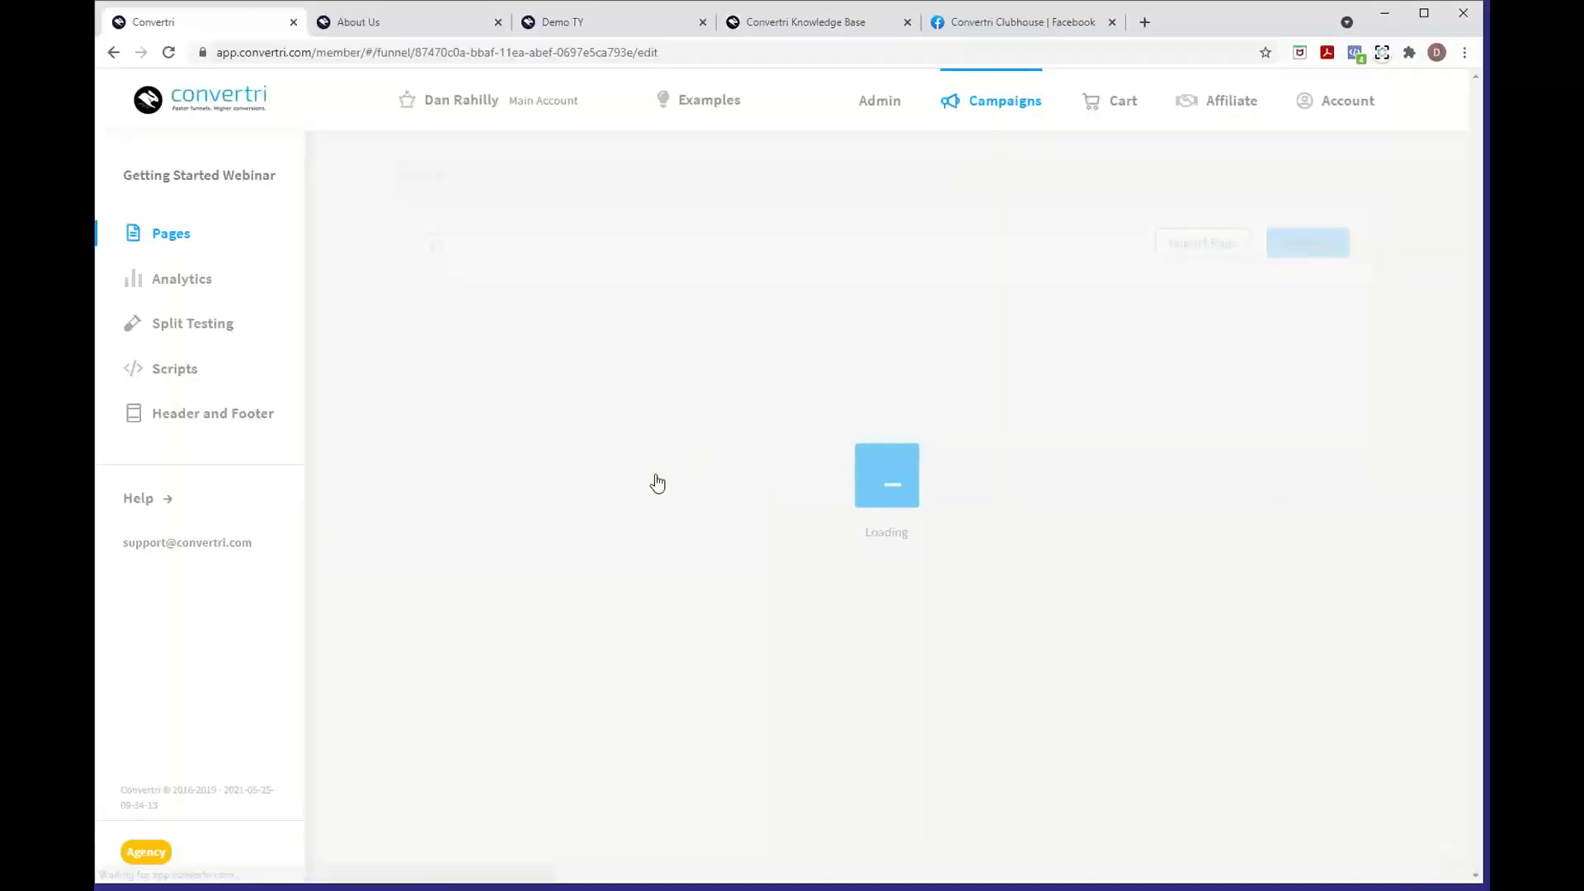
pyautogui.moveTo(517, 453)
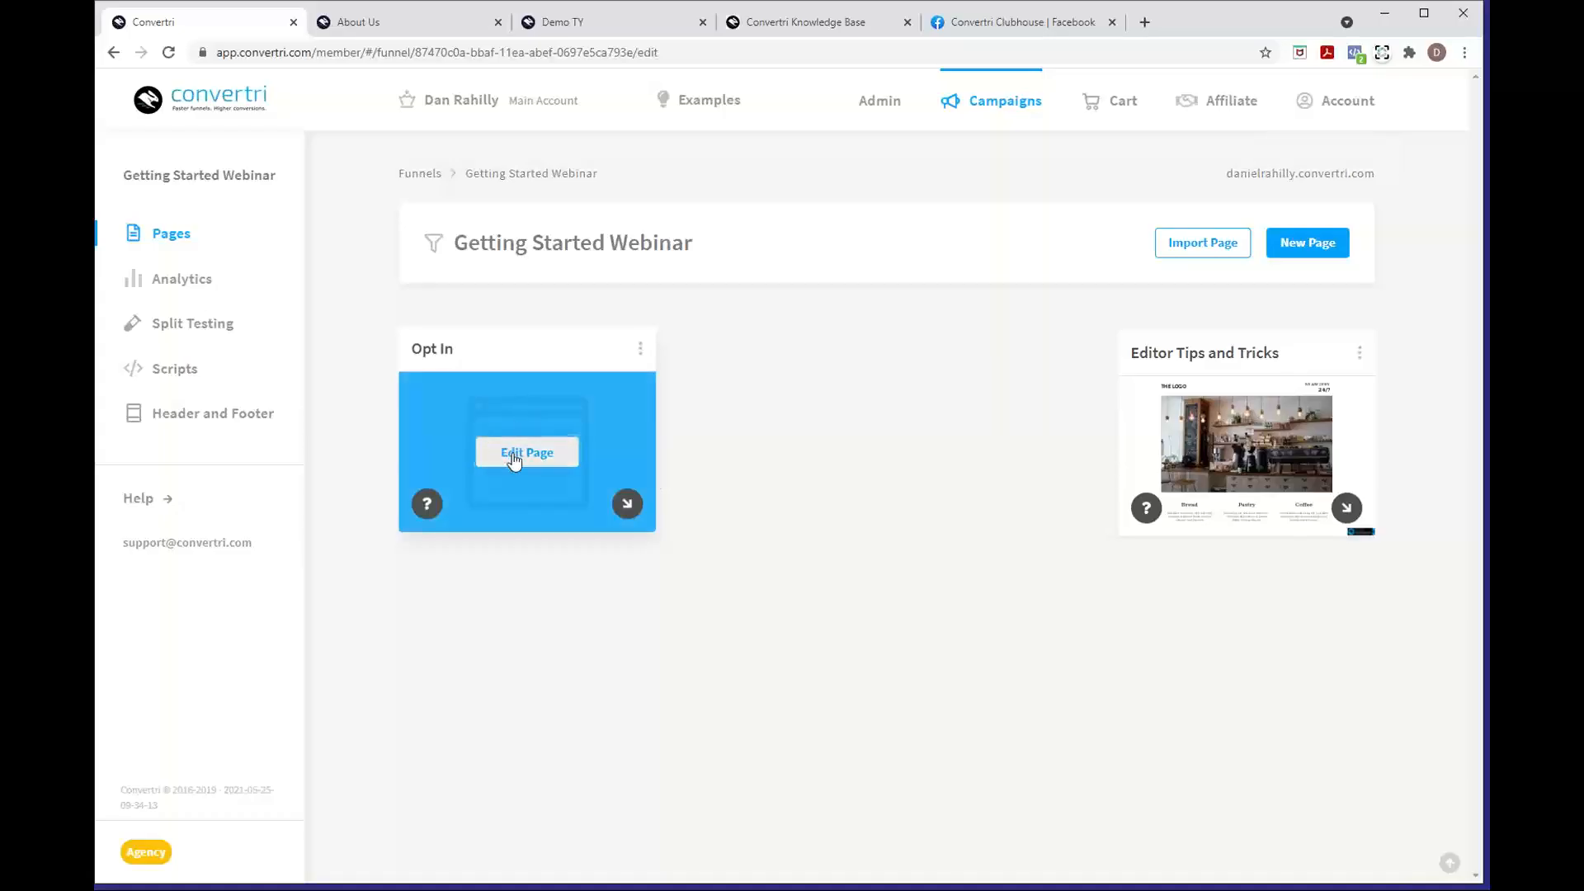
pyautogui.click(513, 459)
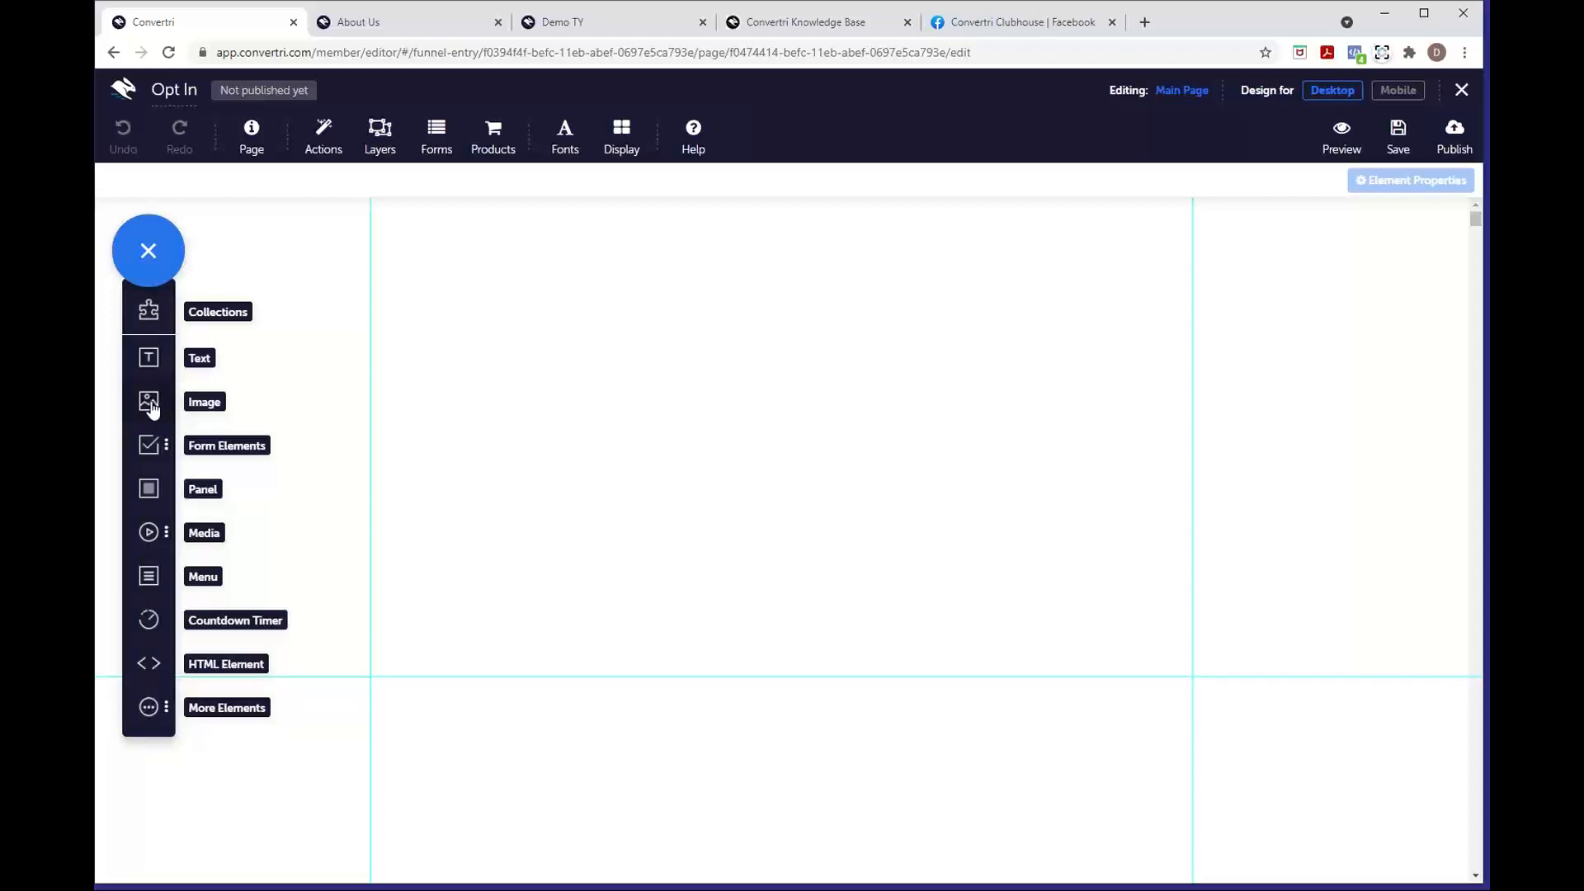
# Add an image element to the blank page and browse the media gallery's home folder
pyautogui.moveTo(151, 408); pyautogui.dragTo(716, 460)
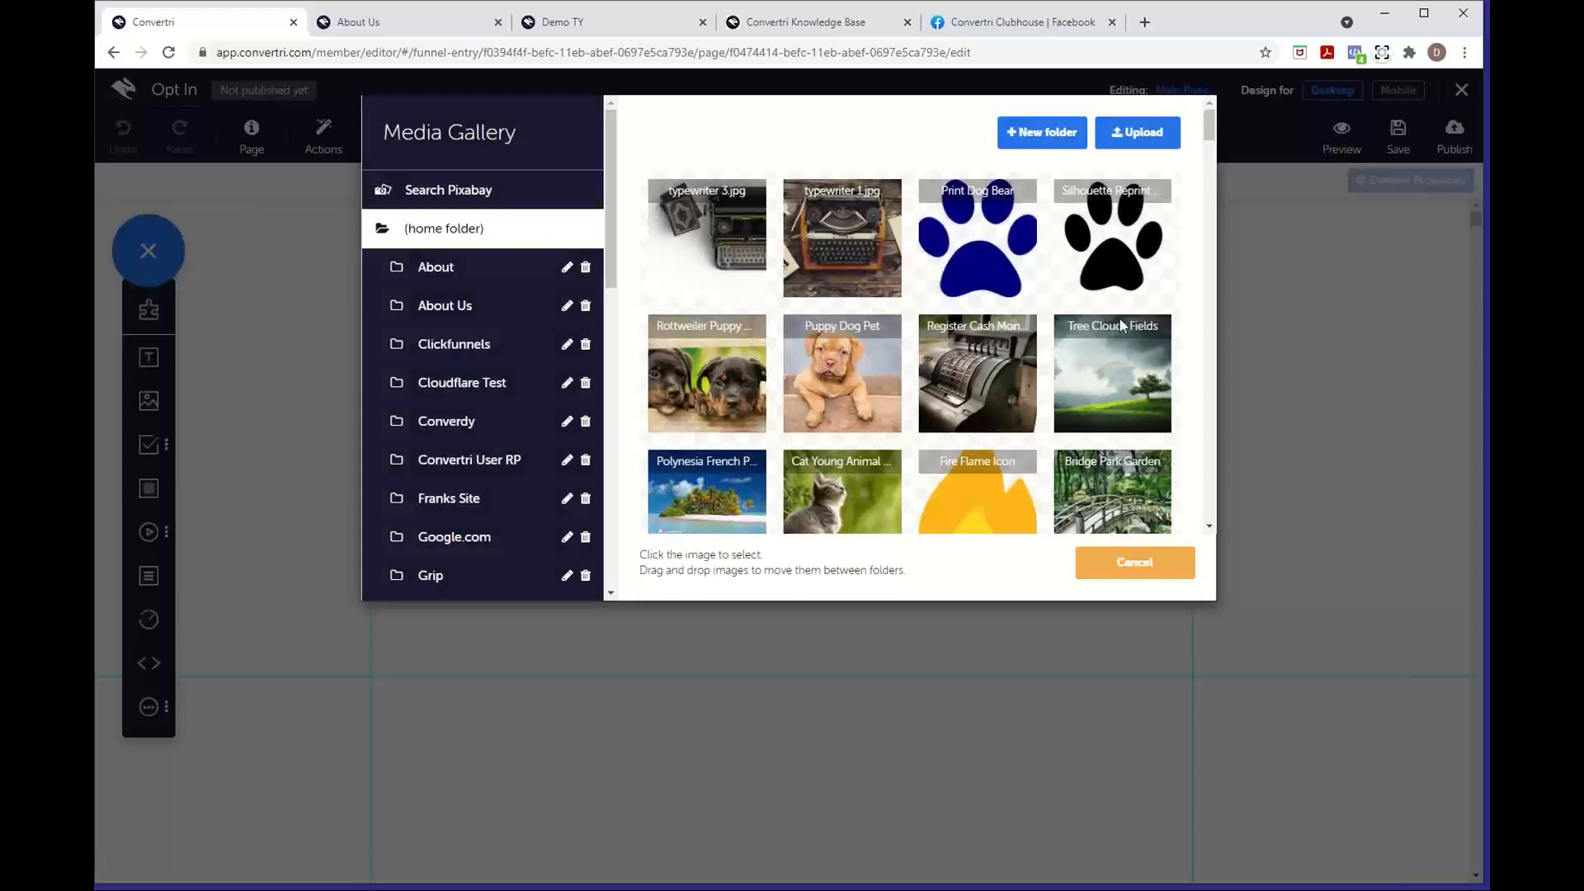
pyautogui.scroll(-2, 1084, 462)
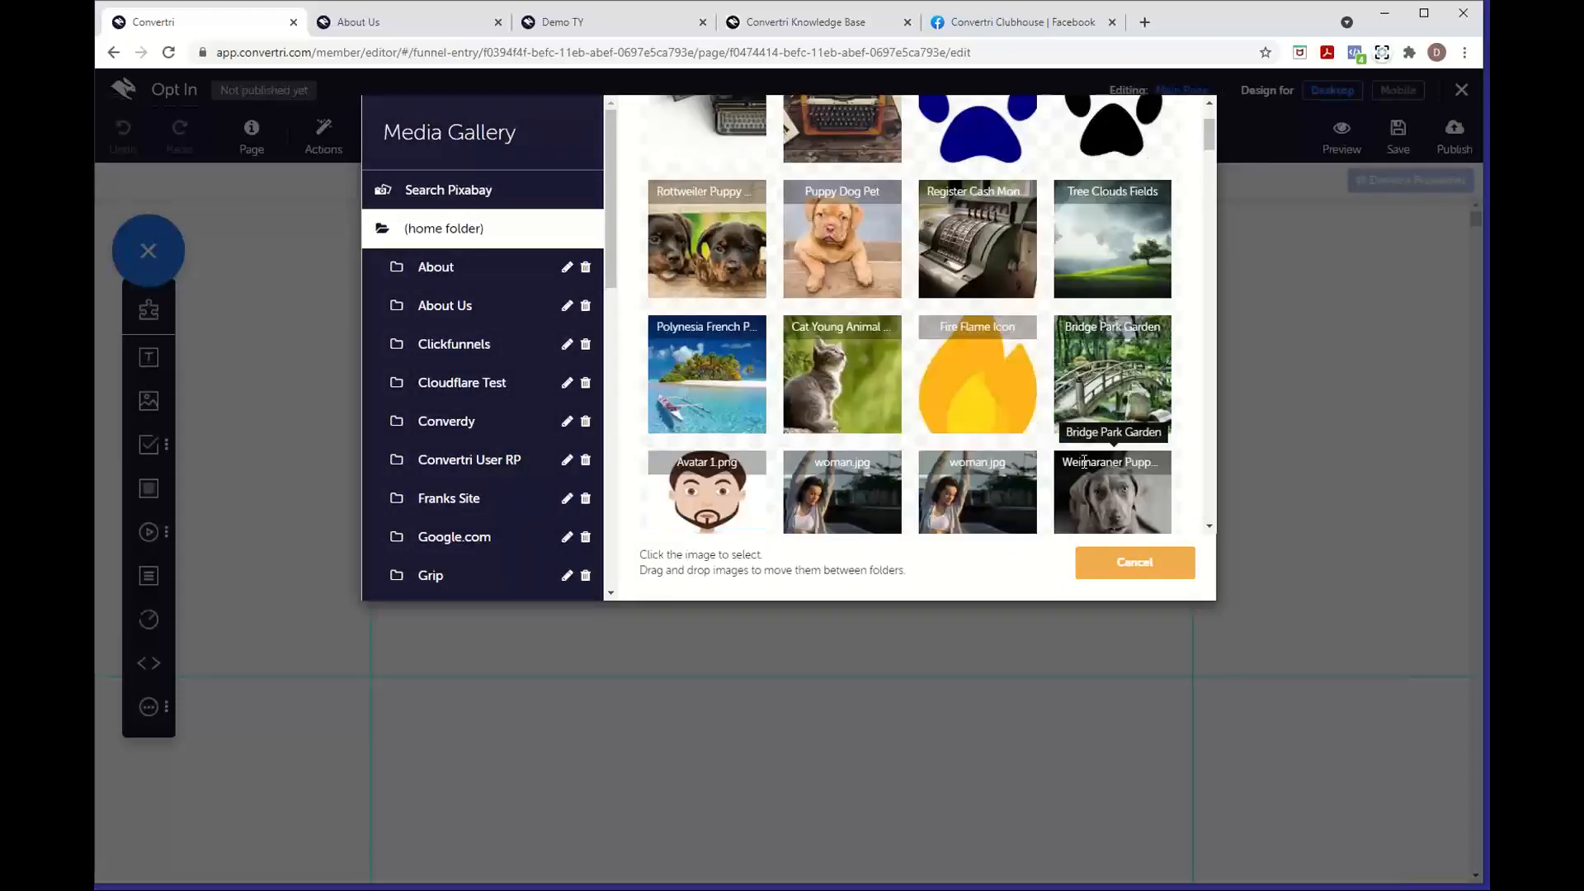
pyautogui.scroll(-5, 1084, 461)
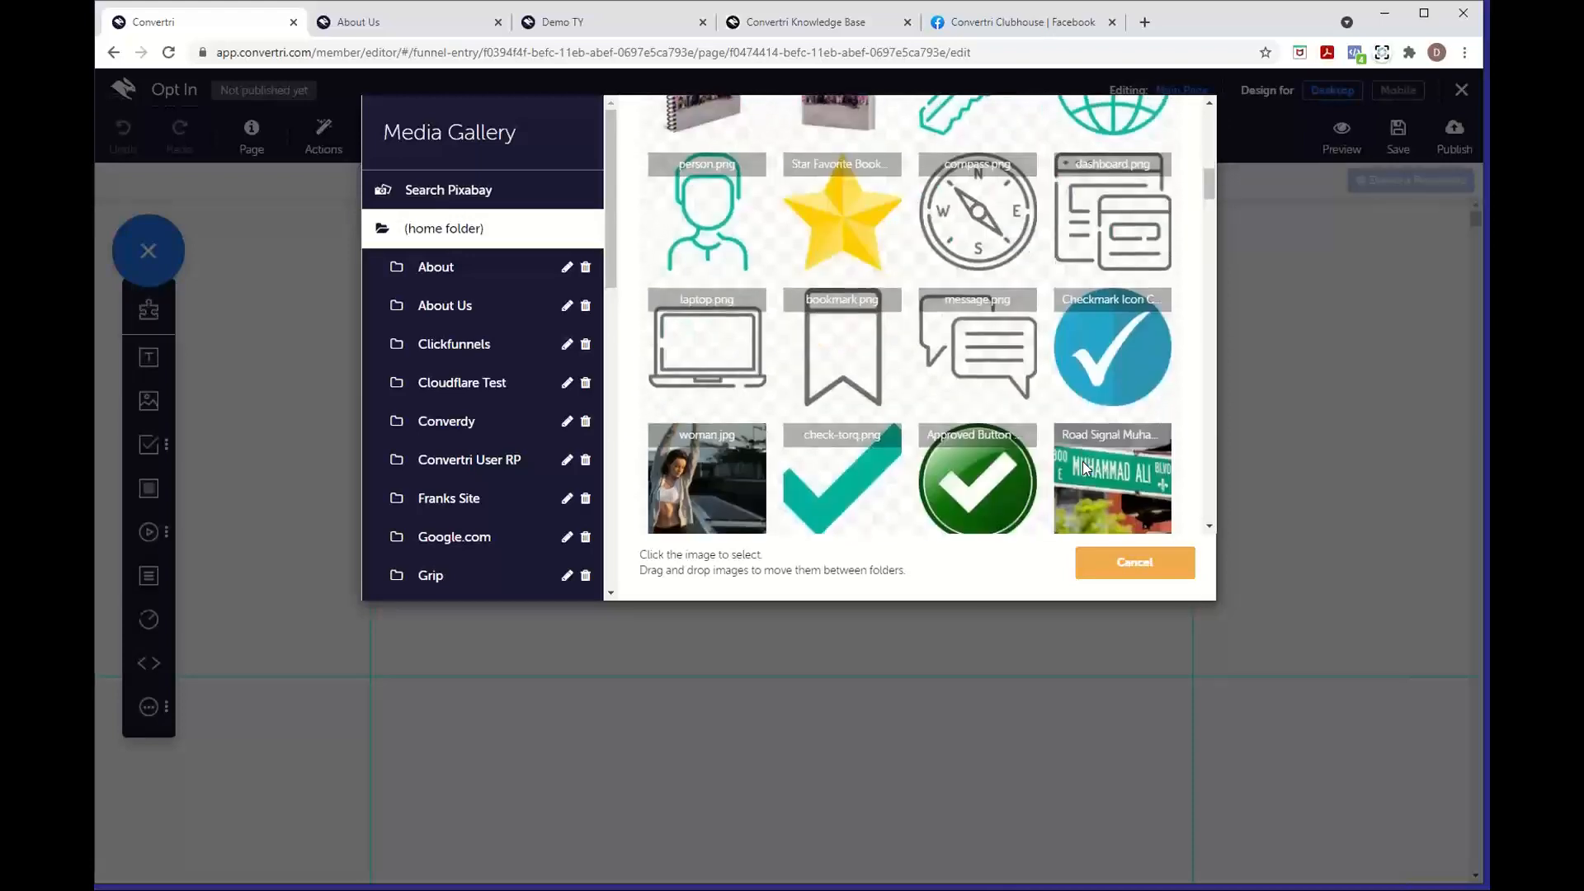
pyautogui.scroll(8, 1084, 468)
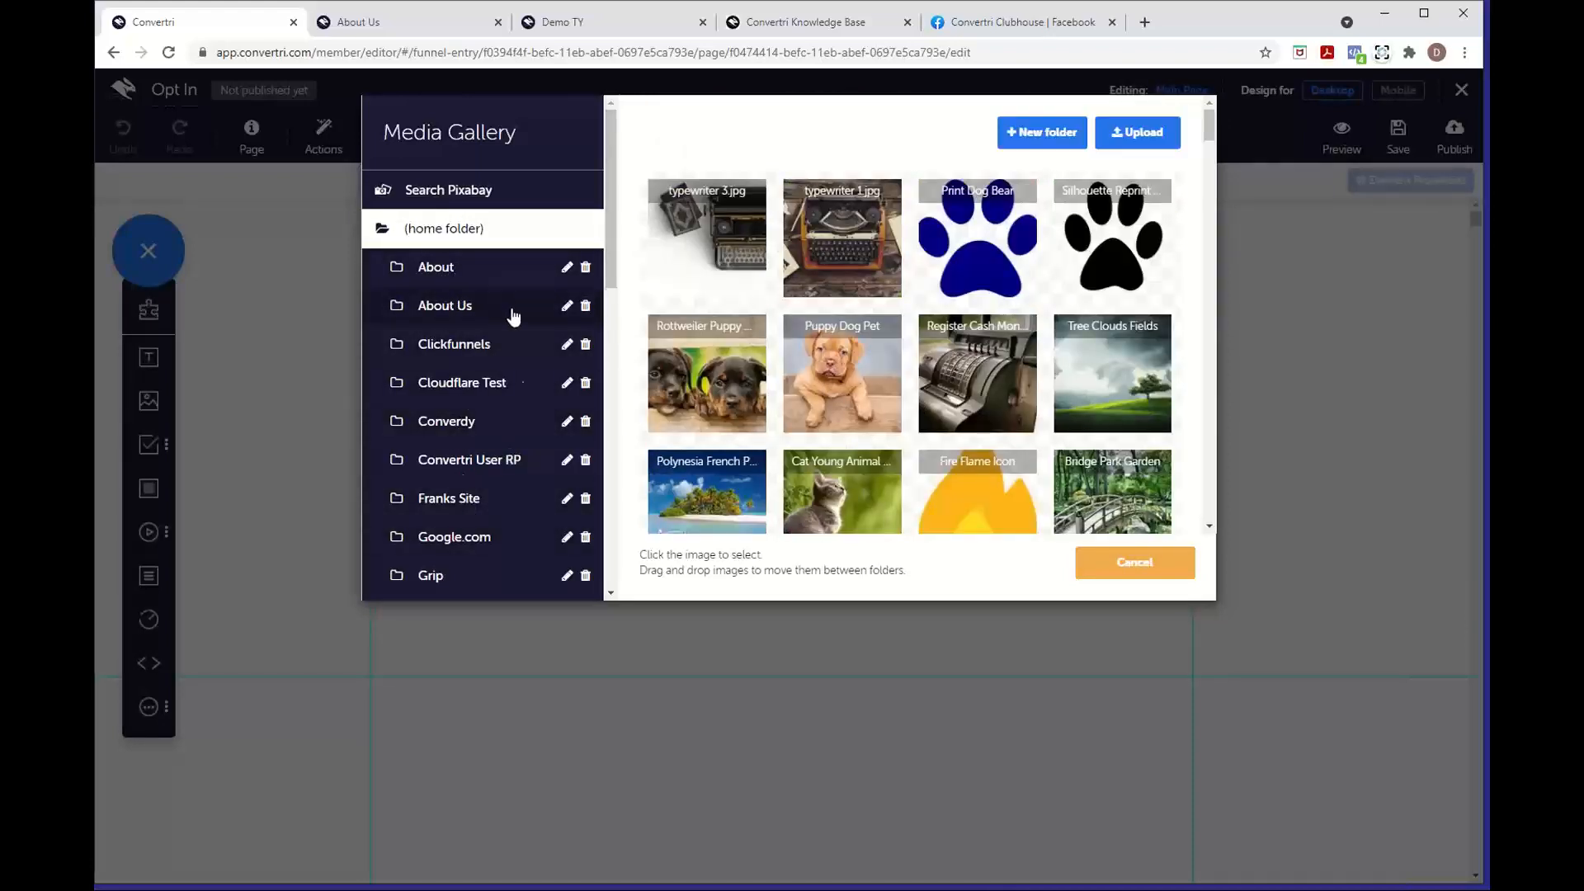
pyautogui.scroll(-1, 503, 501)
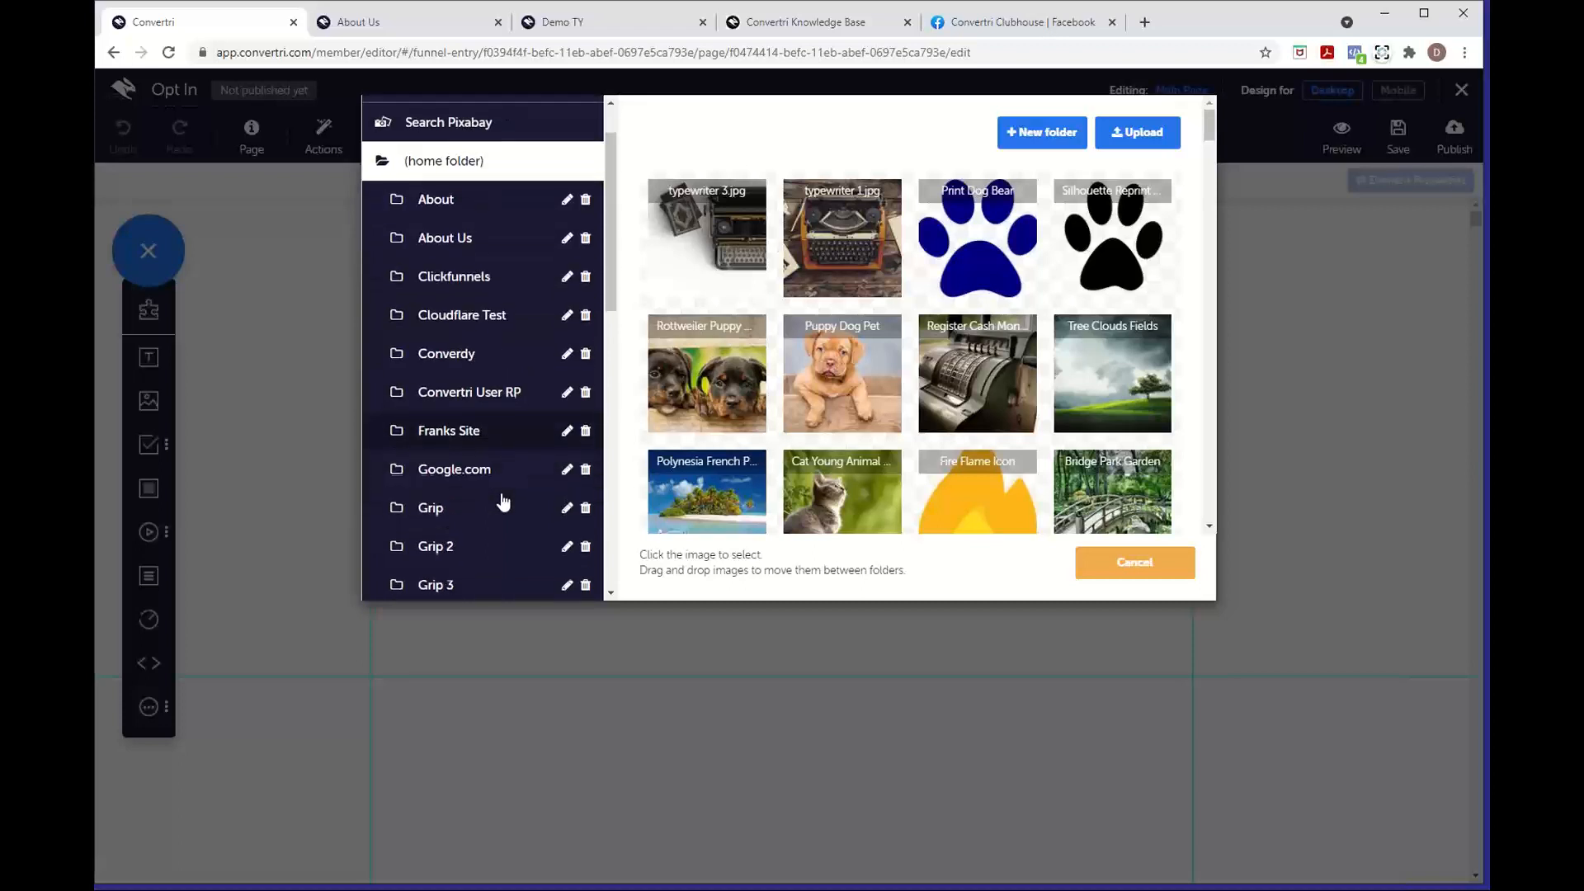
# Examine the images in the Convertri User RP folder, and return to the home folder
pyautogui.click(491, 394)
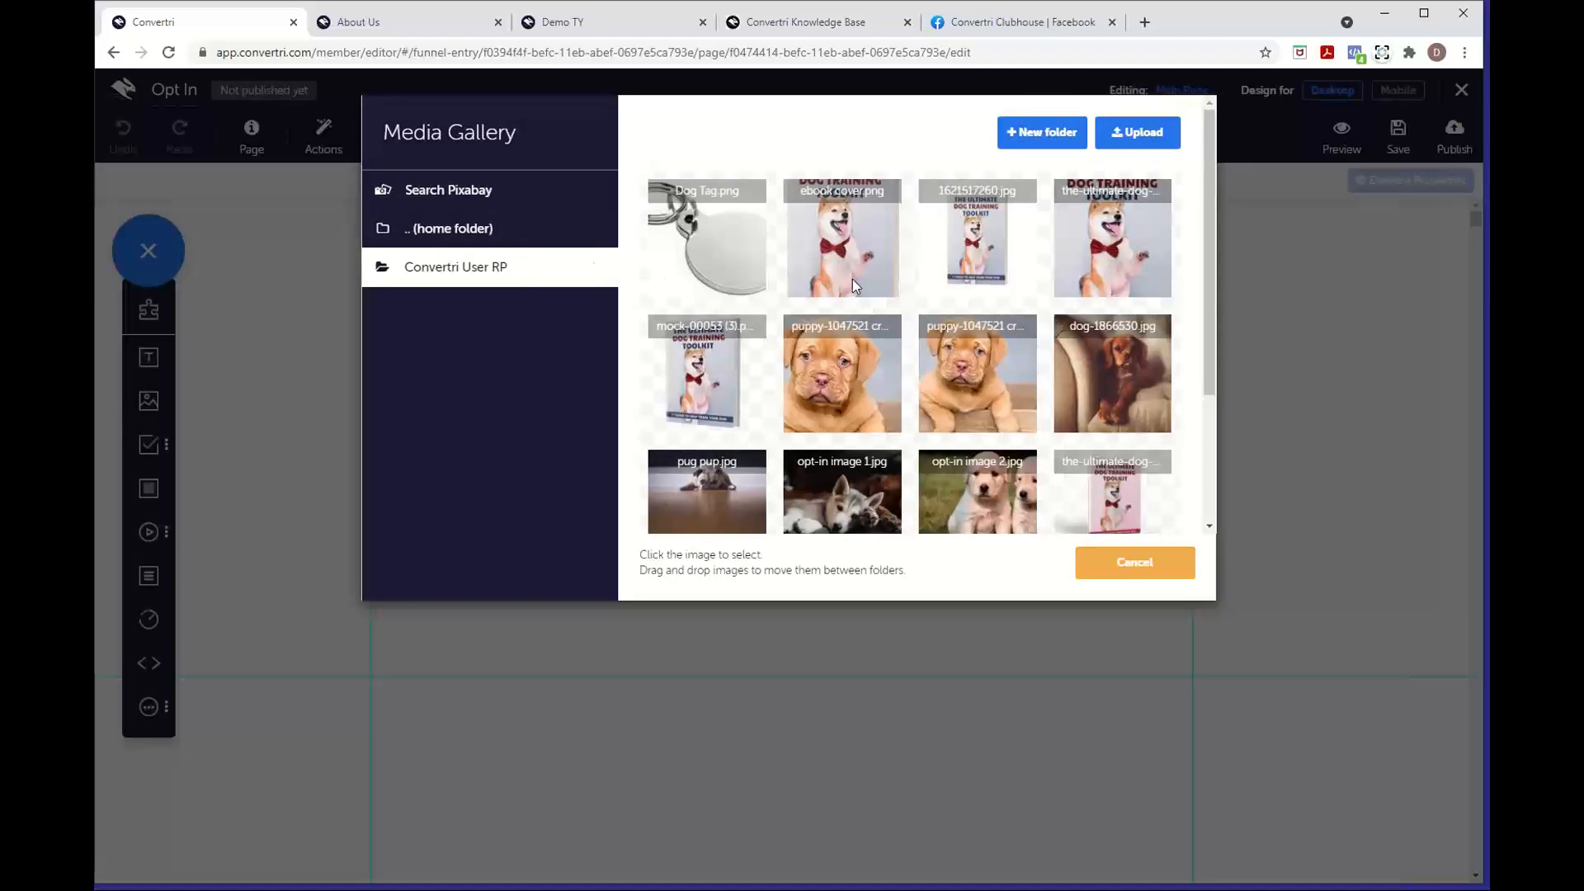
pyautogui.scroll(-1, 857, 285)
pyautogui.scroll(-2, 948, 458)
pyautogui.scroll(3, 949, 457)
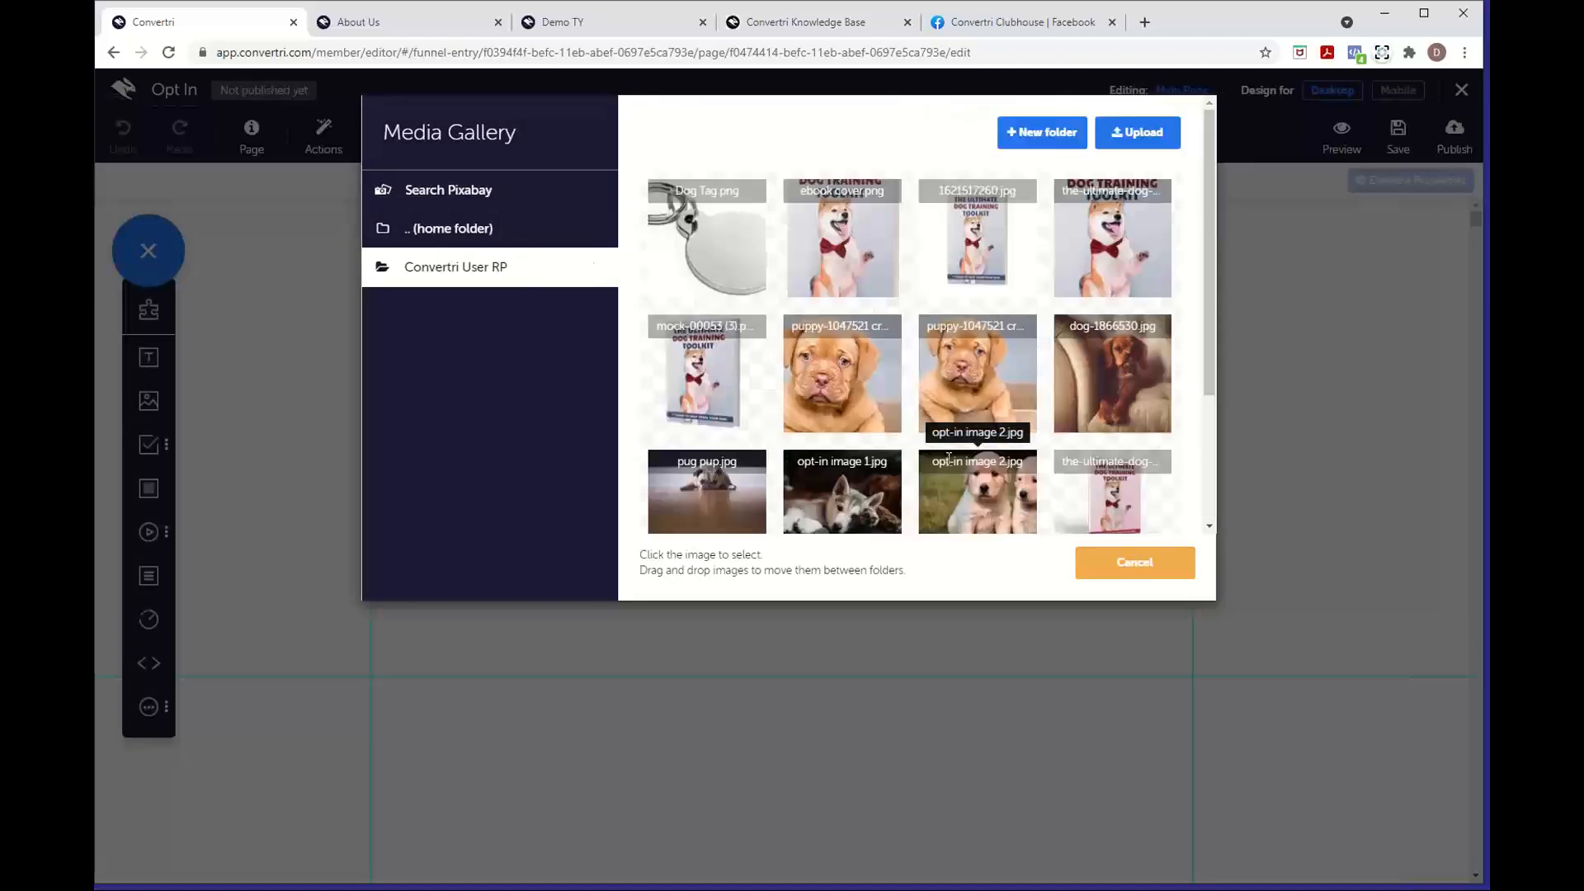
pyautogui.scroll(-2, 949, 458)
pyautogui.scroll(2, 948, 458)
pyautogui.click(481, 237)
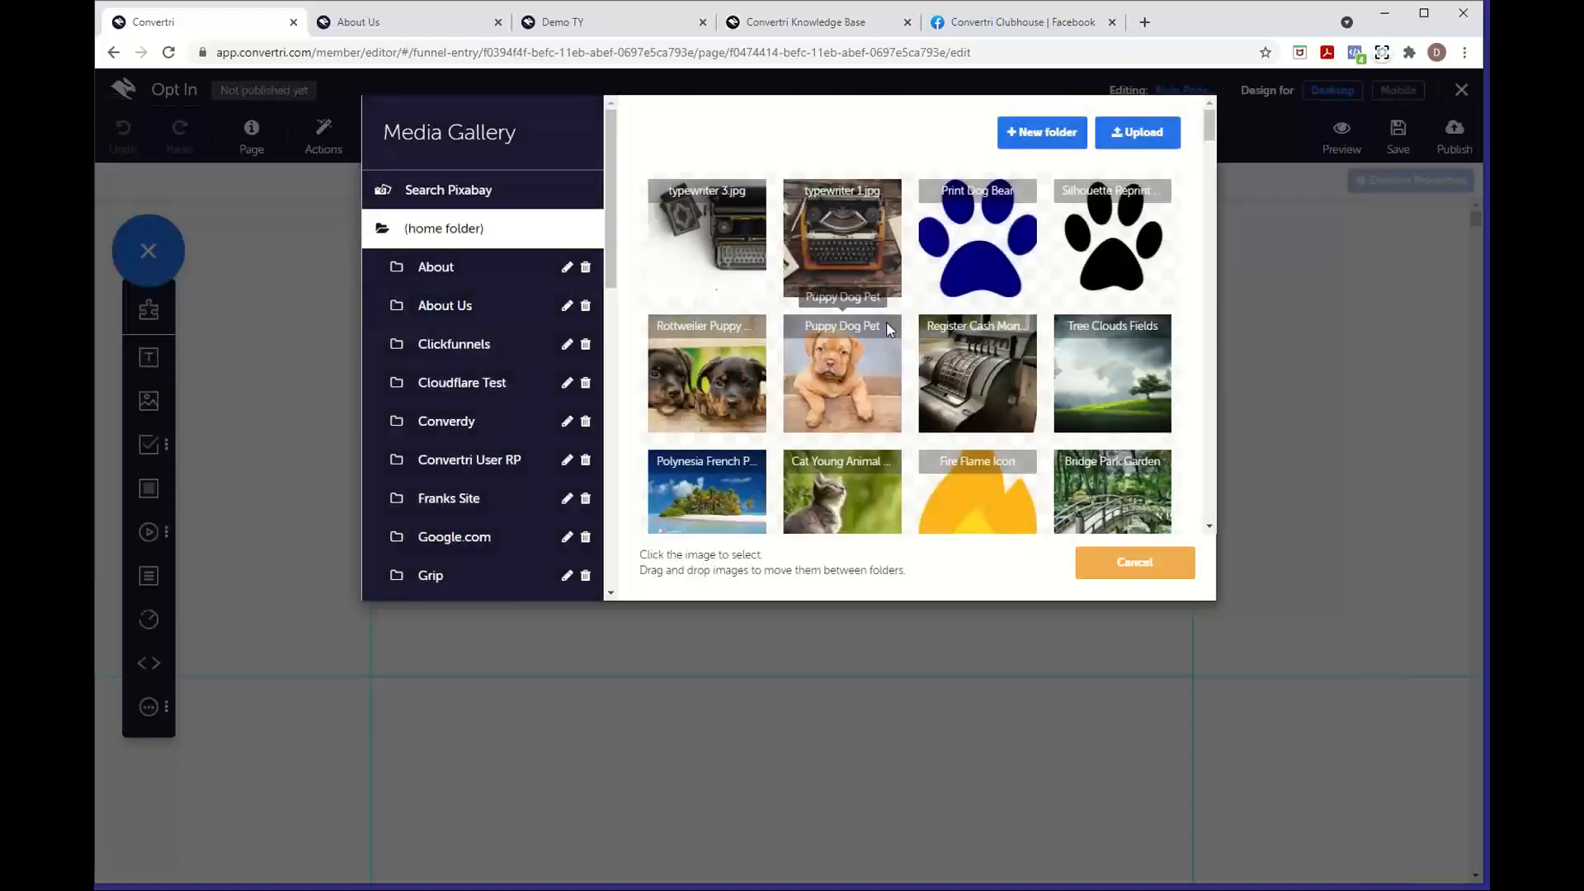
pyautogui.scroll(-2, 948, 357)
pyautogui.scroll(2, 948, 356)
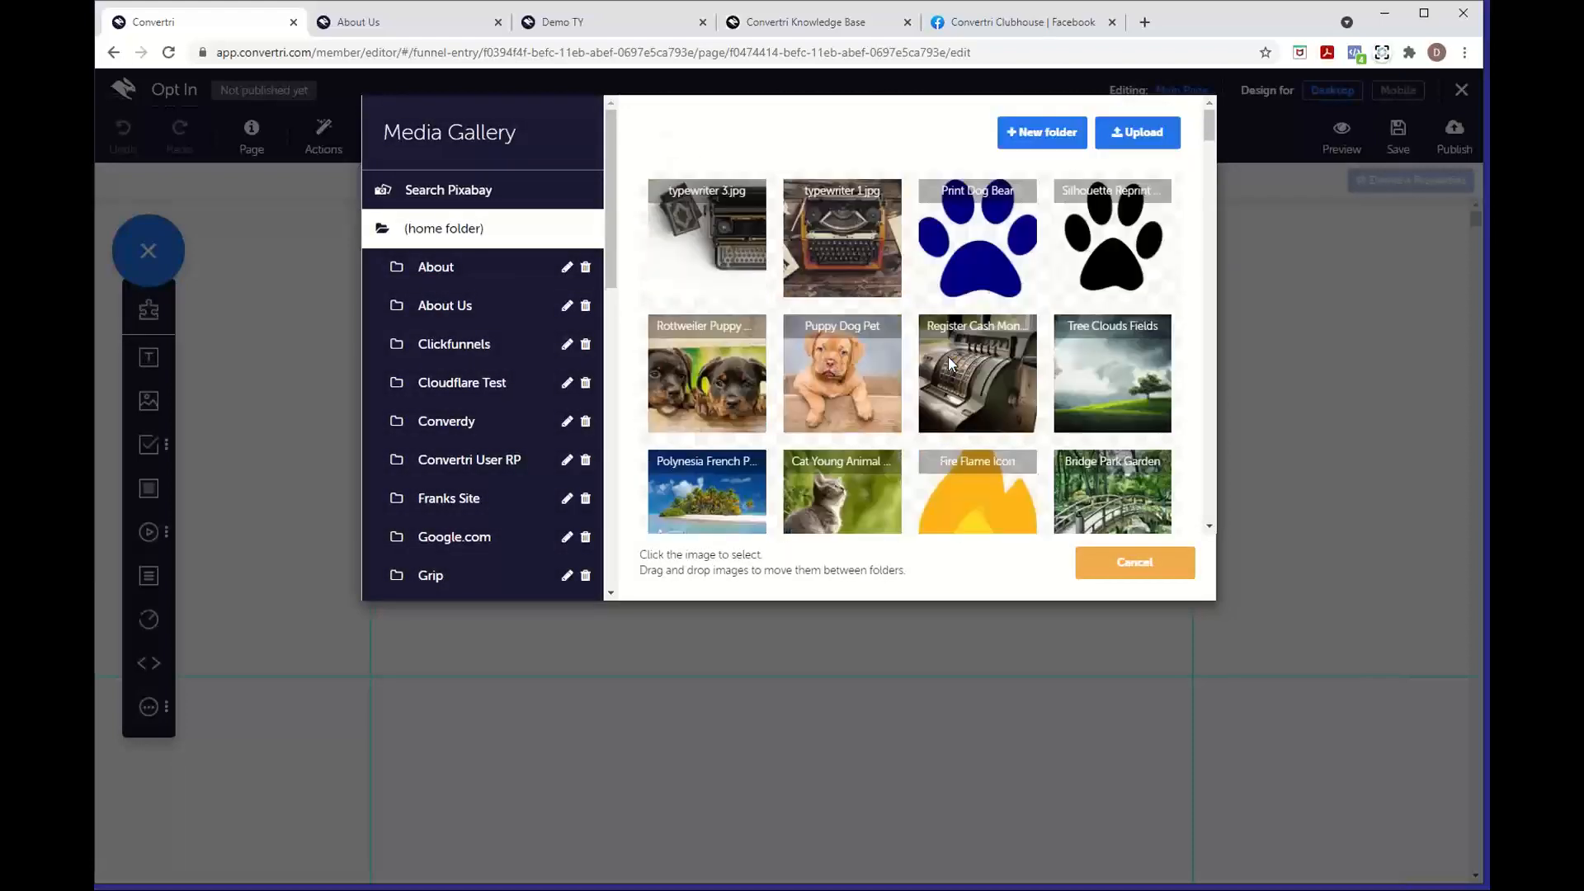
# Search Pixabay for "cats" in the media gallery
pyautogui.click(501, 194)
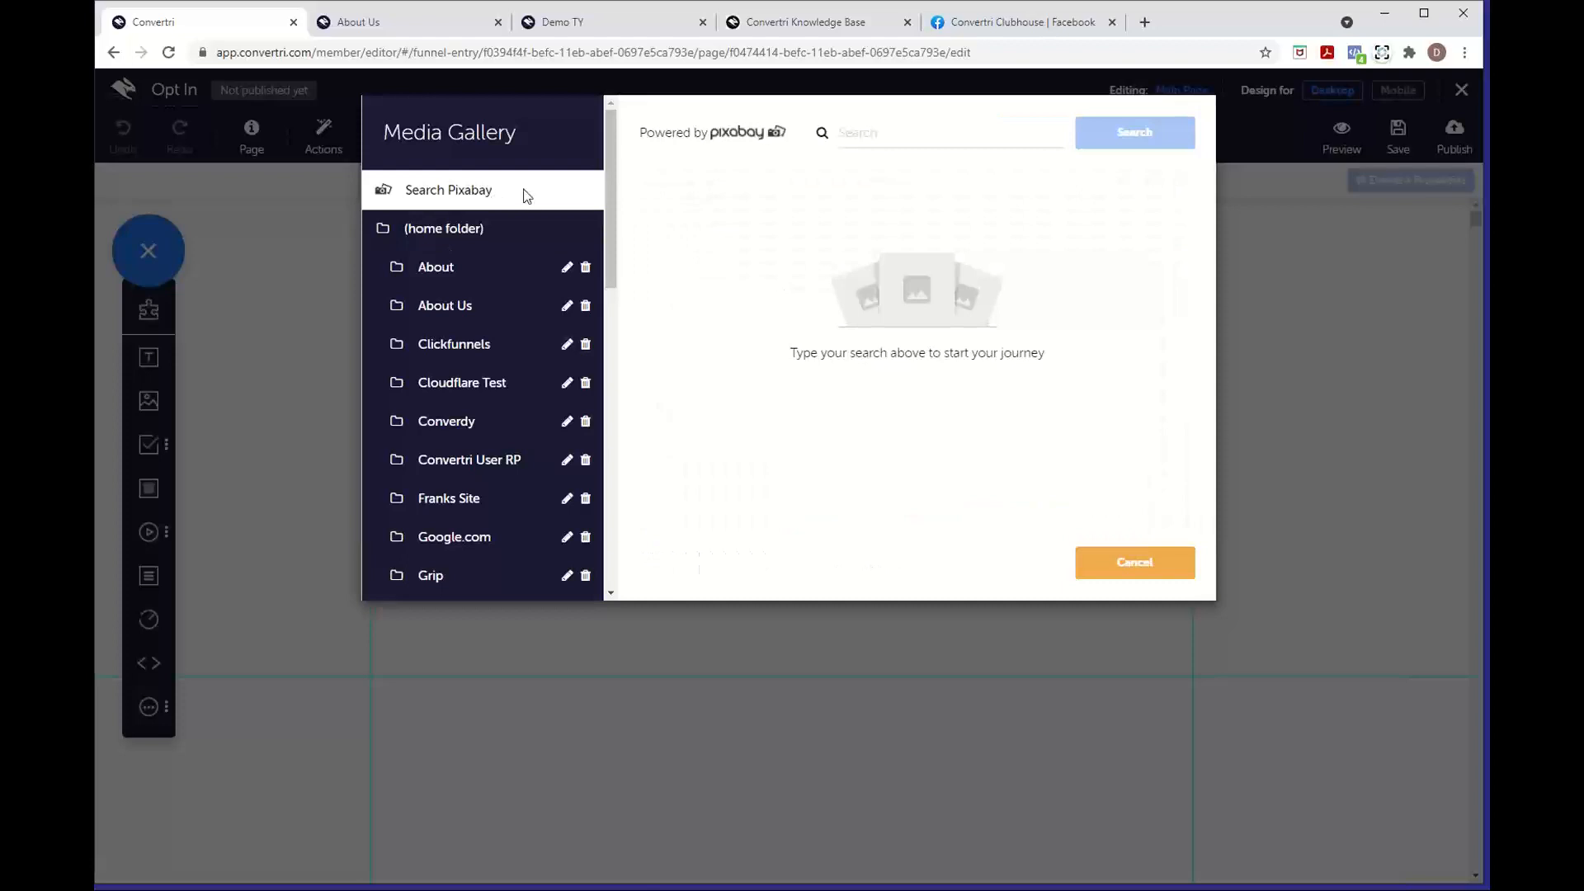
pyautogui.click(909, 132)
pyautogui.write('cats')
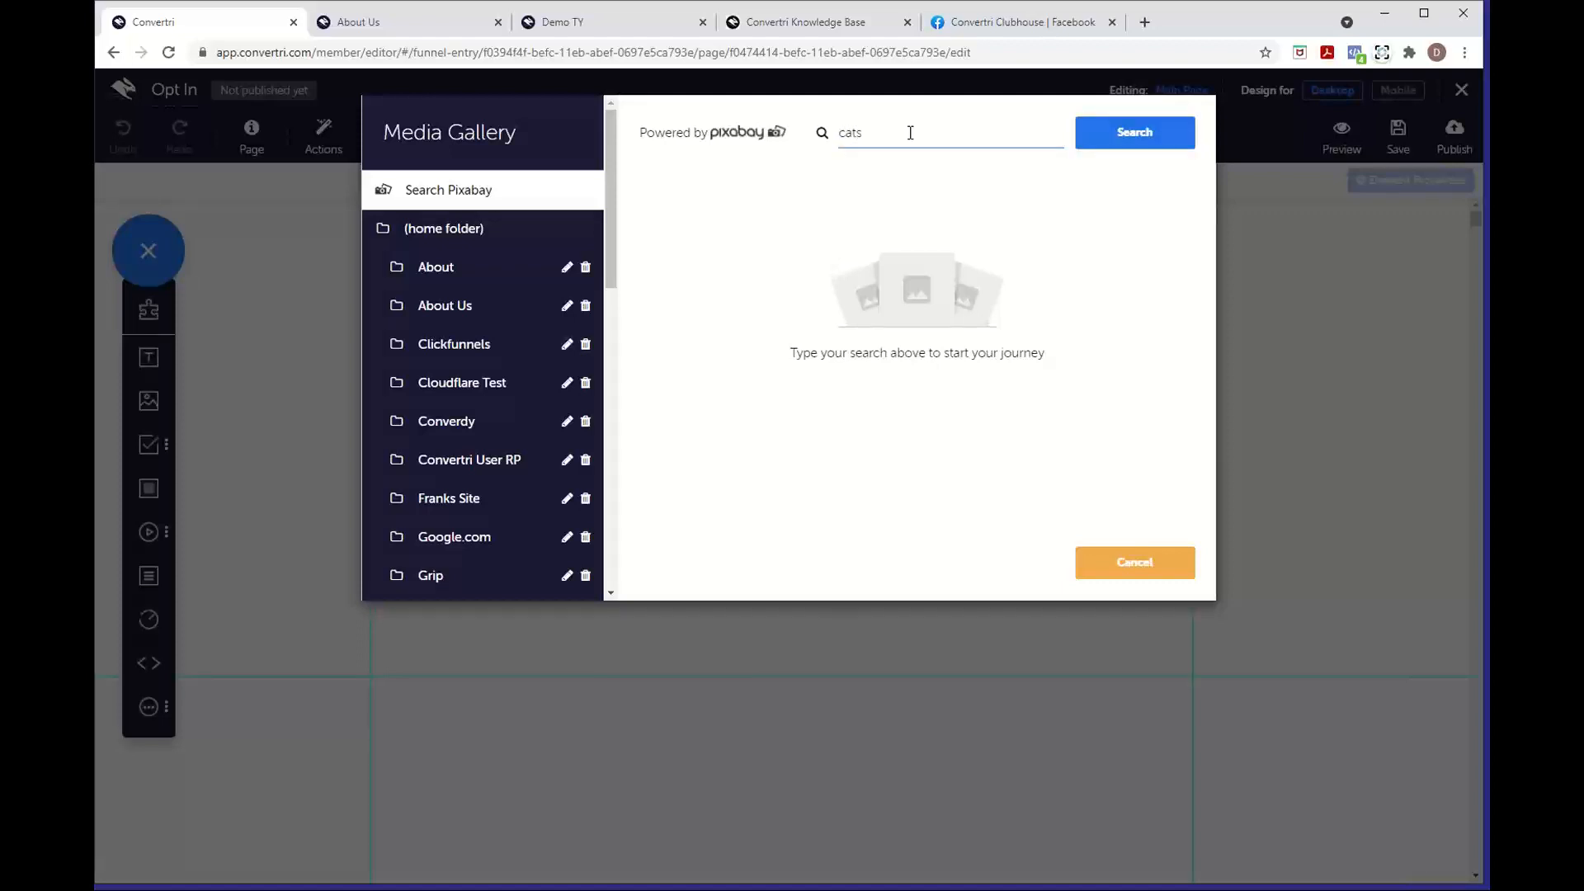
pyautogui.click(1129, 148)
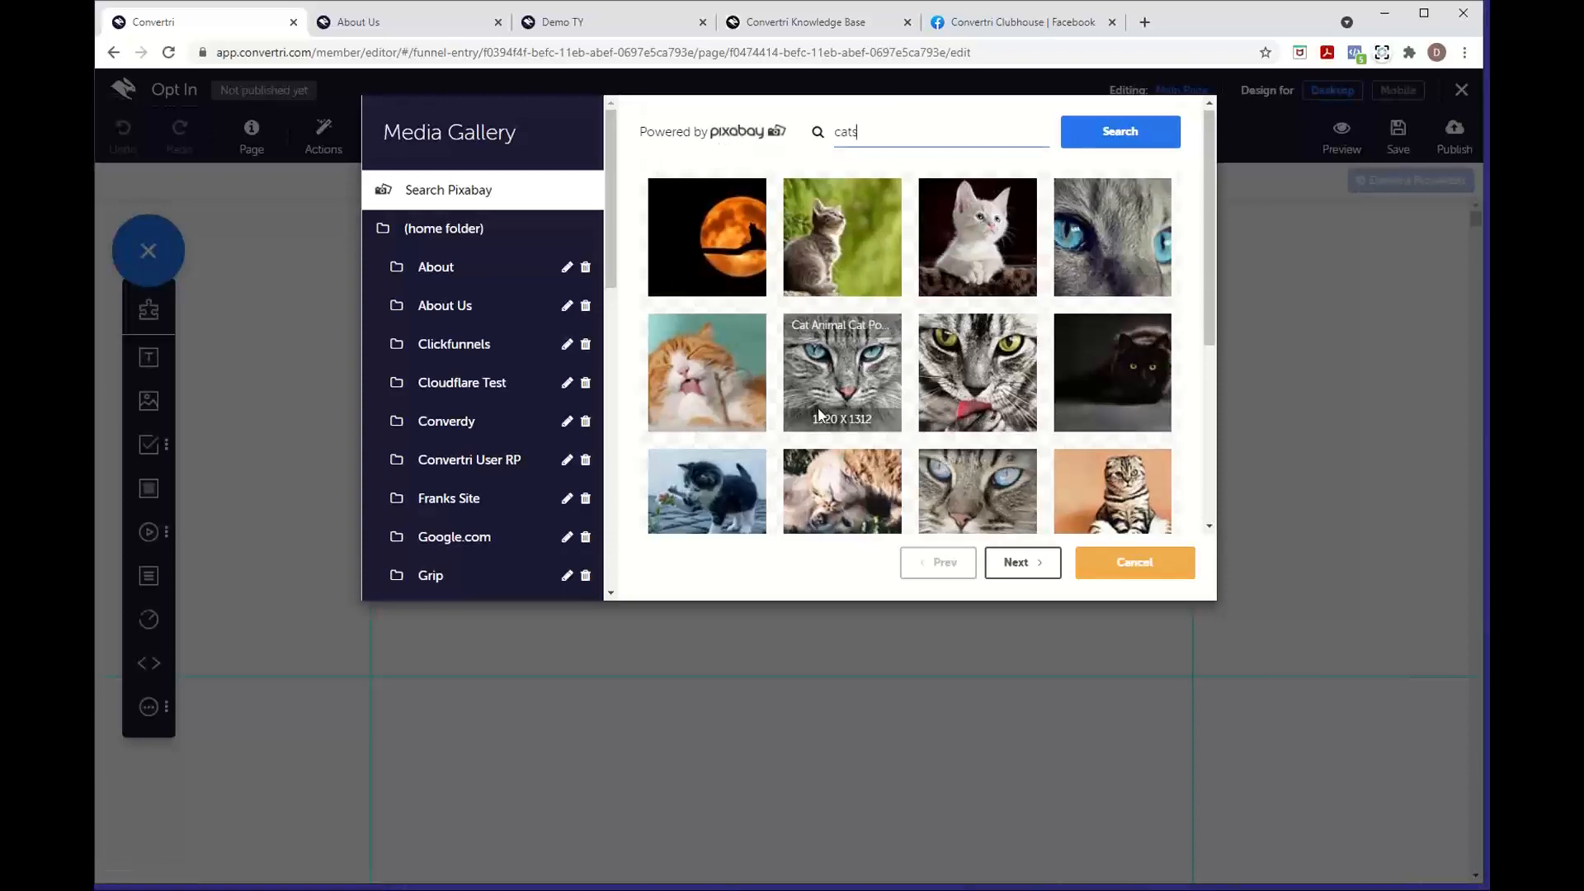
# Examine the Pixabay cat results and view the details of the "Cat Cat's Eyes Blue Eyes" image
pyautogui.scroll(-3, 821, 415)
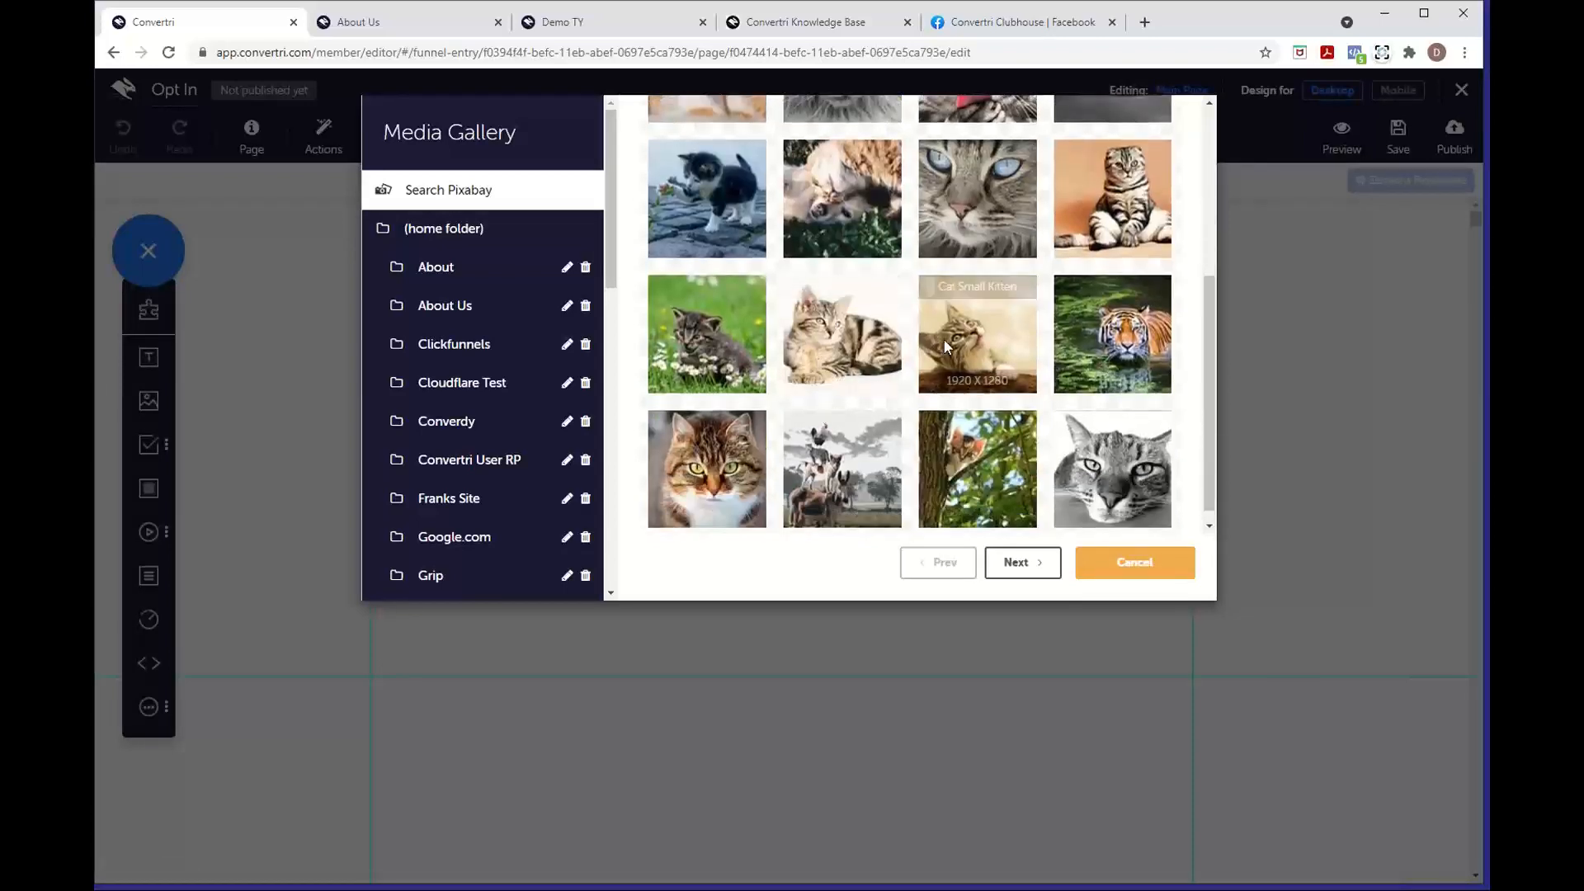
pyautogui.scroll(2, 914, 314)
pyautogui.scroll(2, 914, 315)
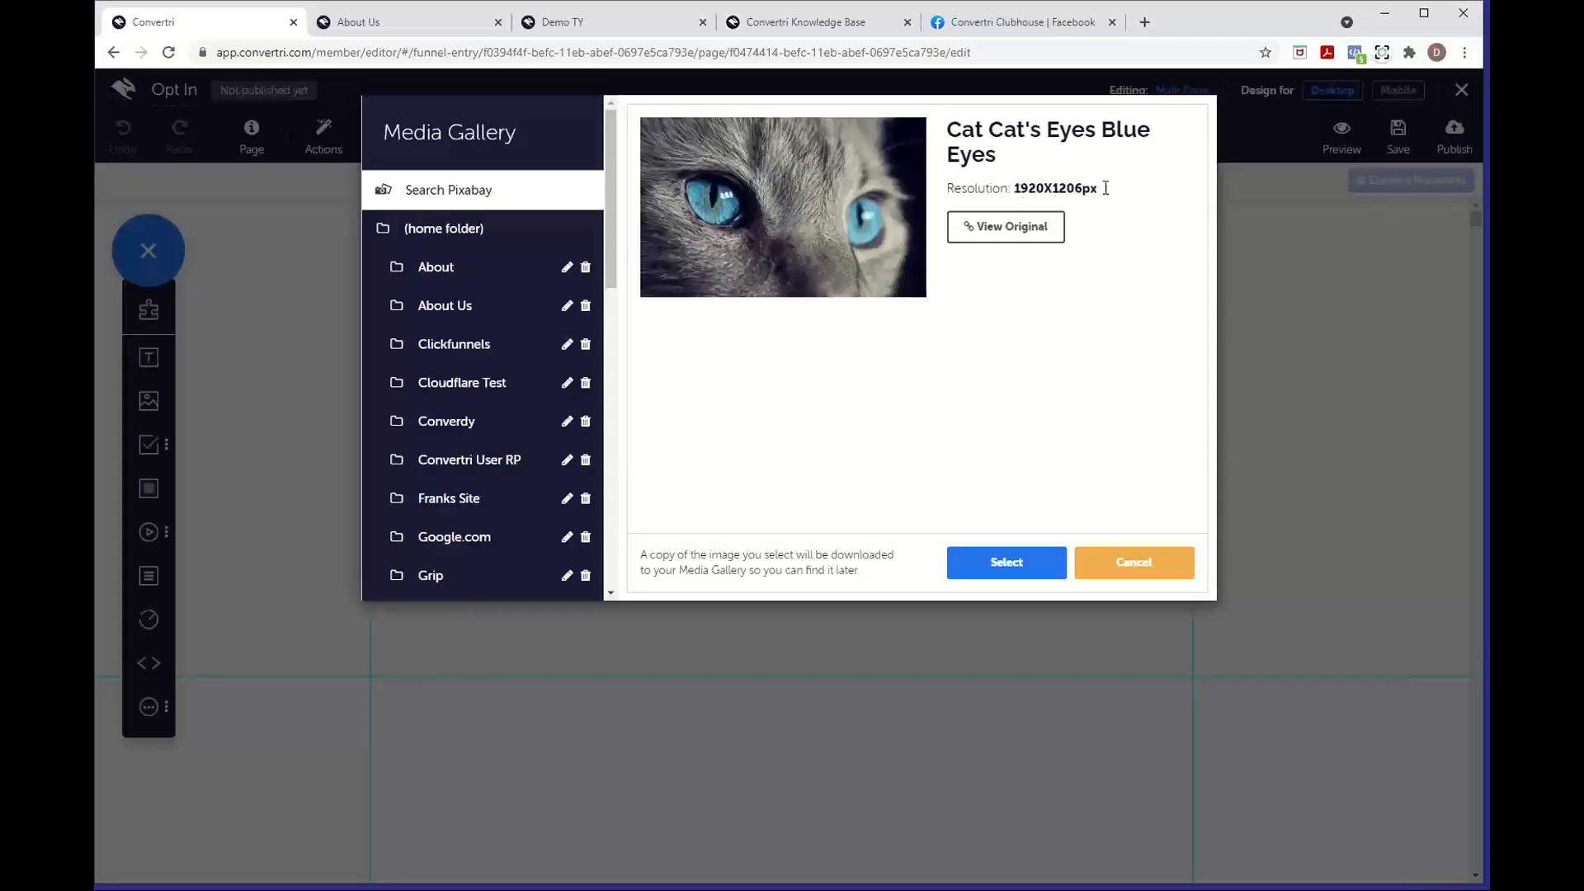
# Insert woman.jpg from the media gallery's home folder as the page's image
pyautogui.click(493, 240)
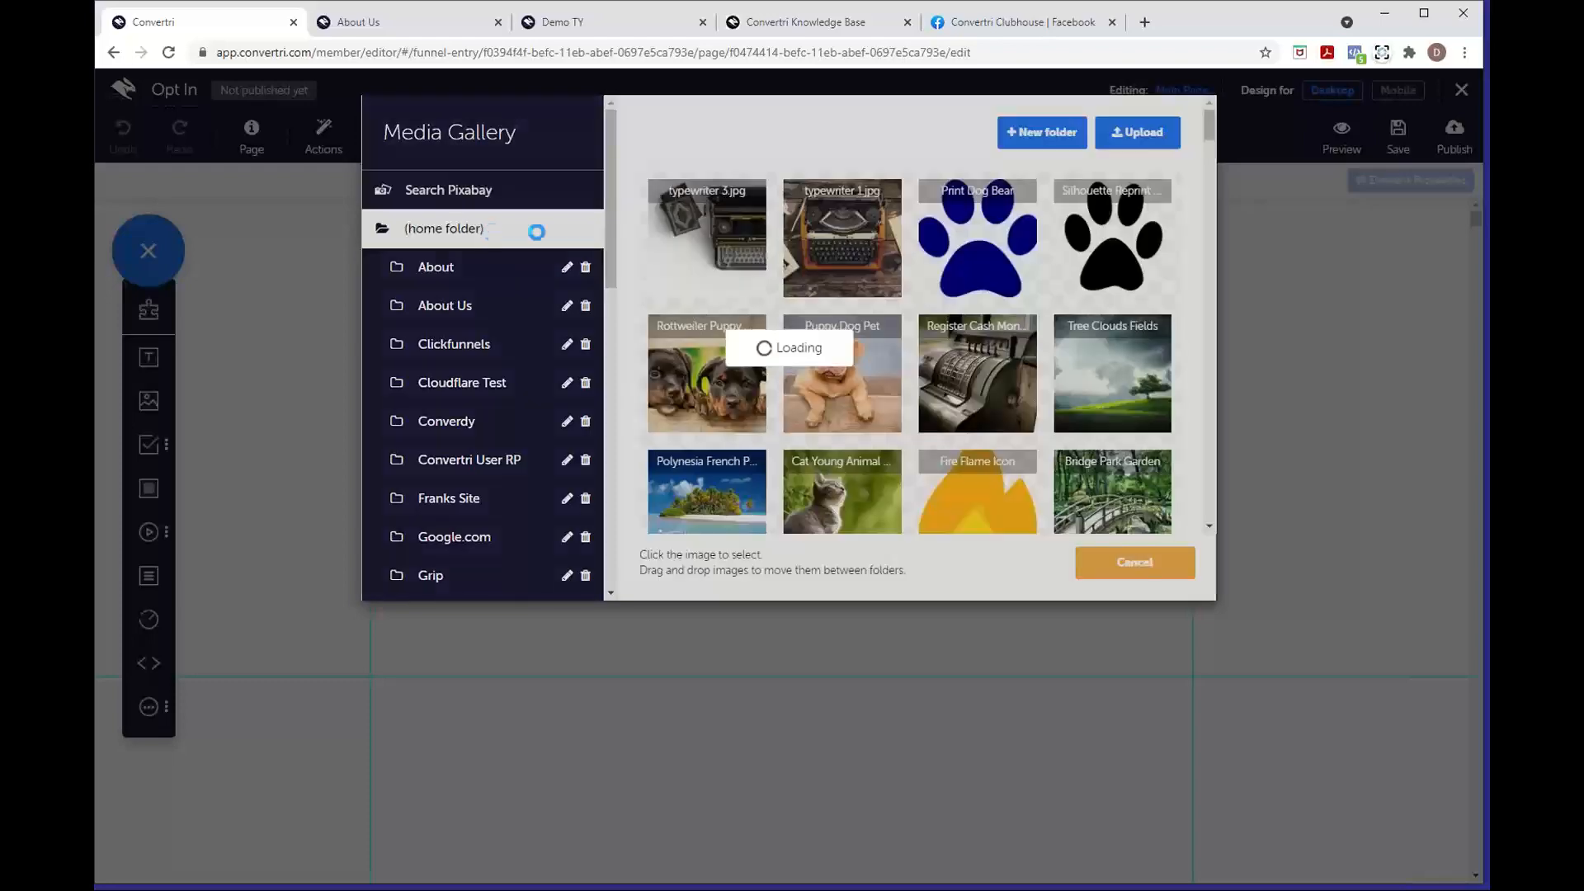
pyautogui.scroll(-4, 1013, 284)
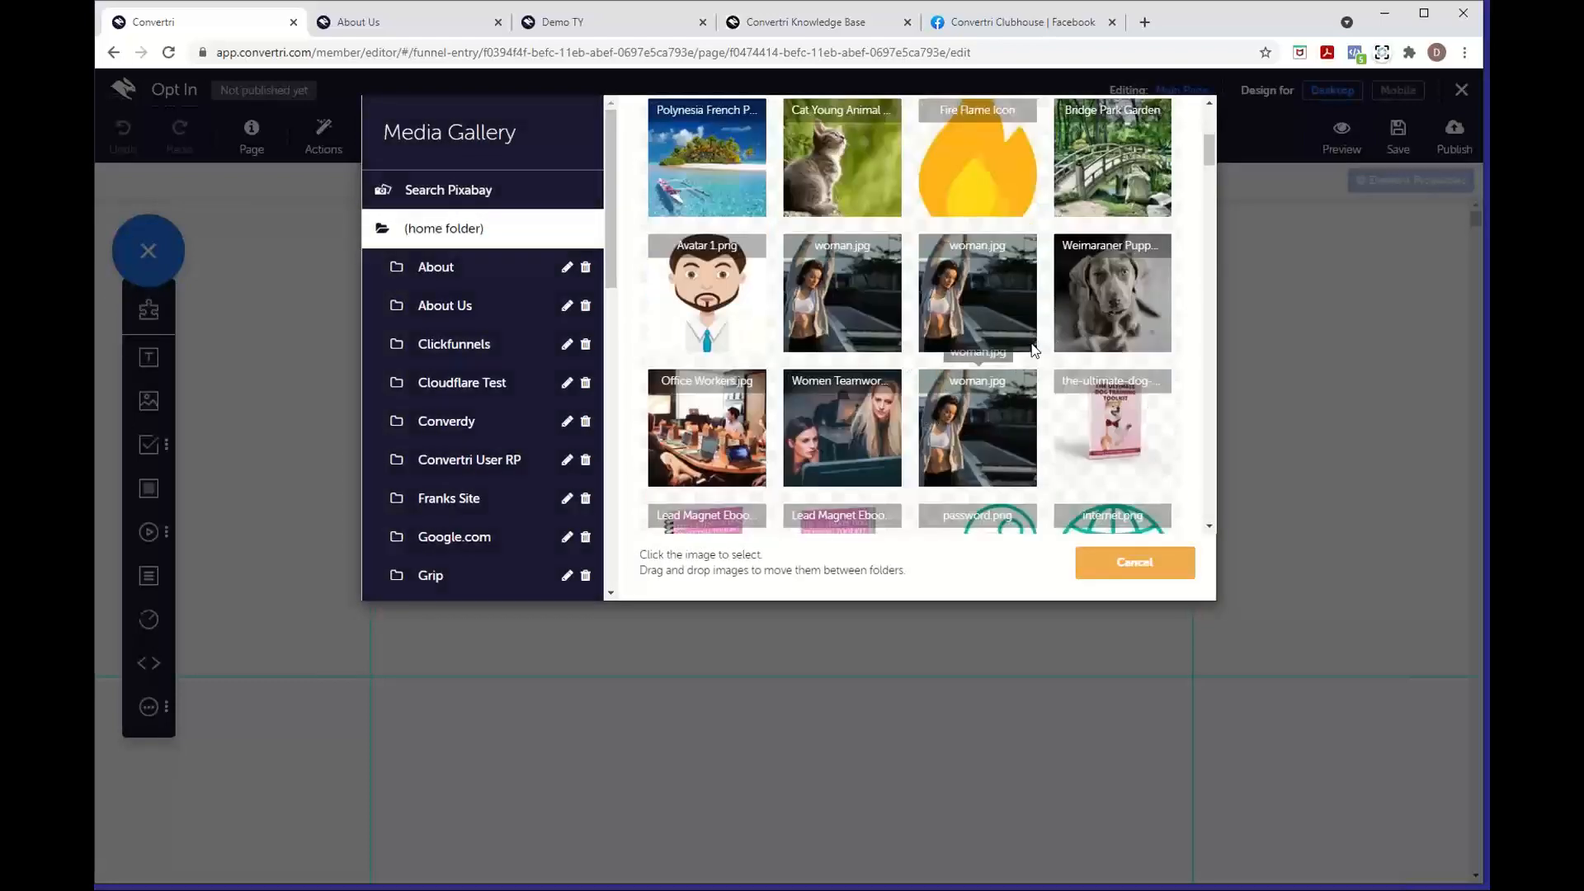
pyautogui.click(871, 299)
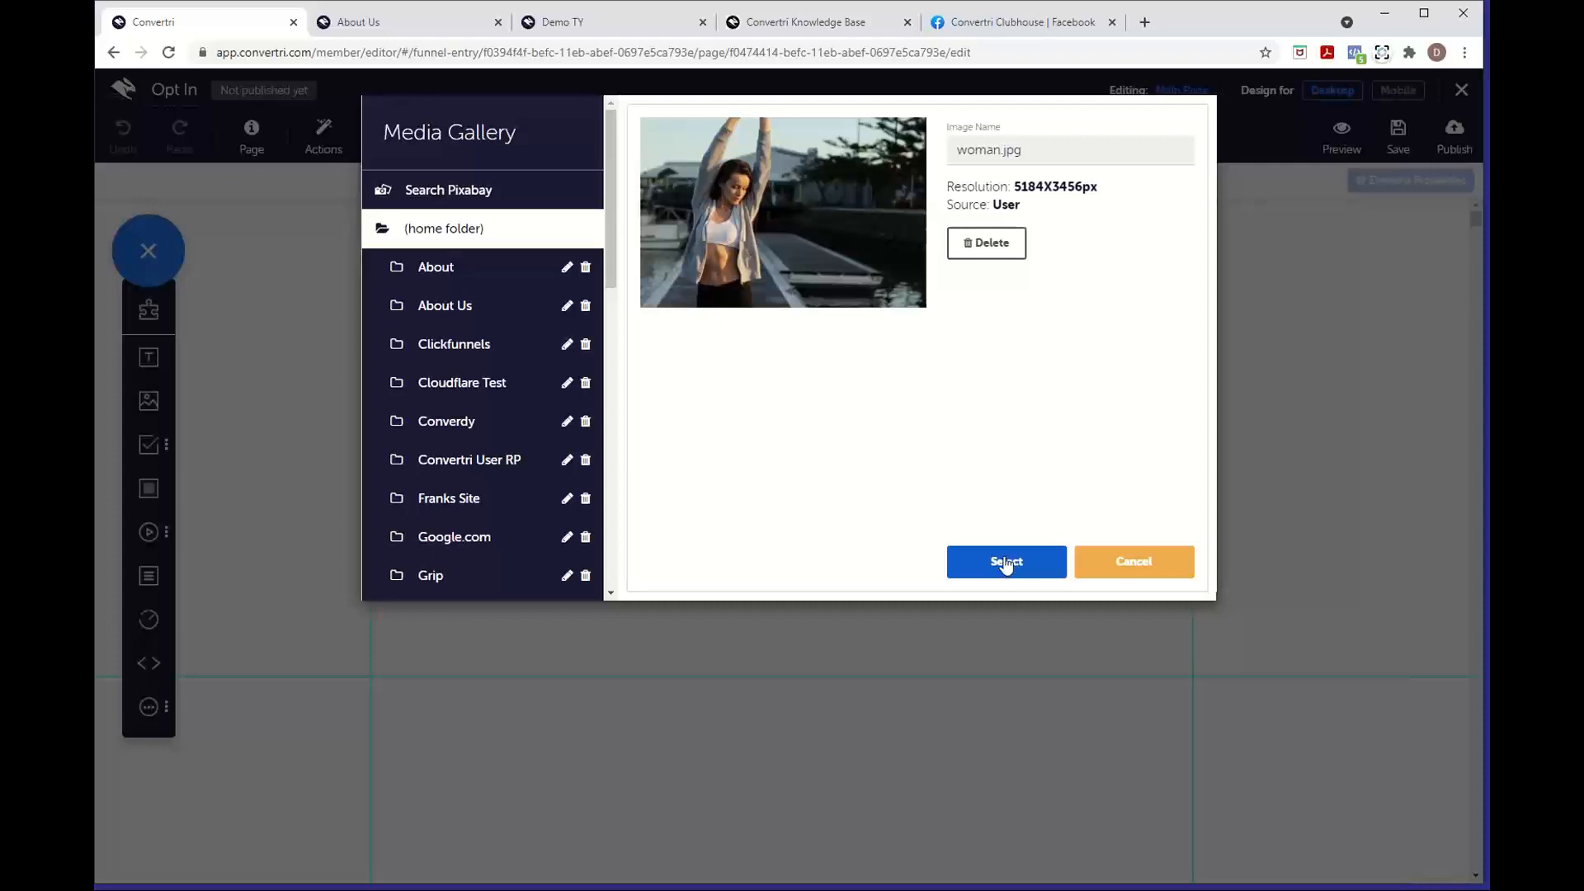
pyautogui.click(997, 565)
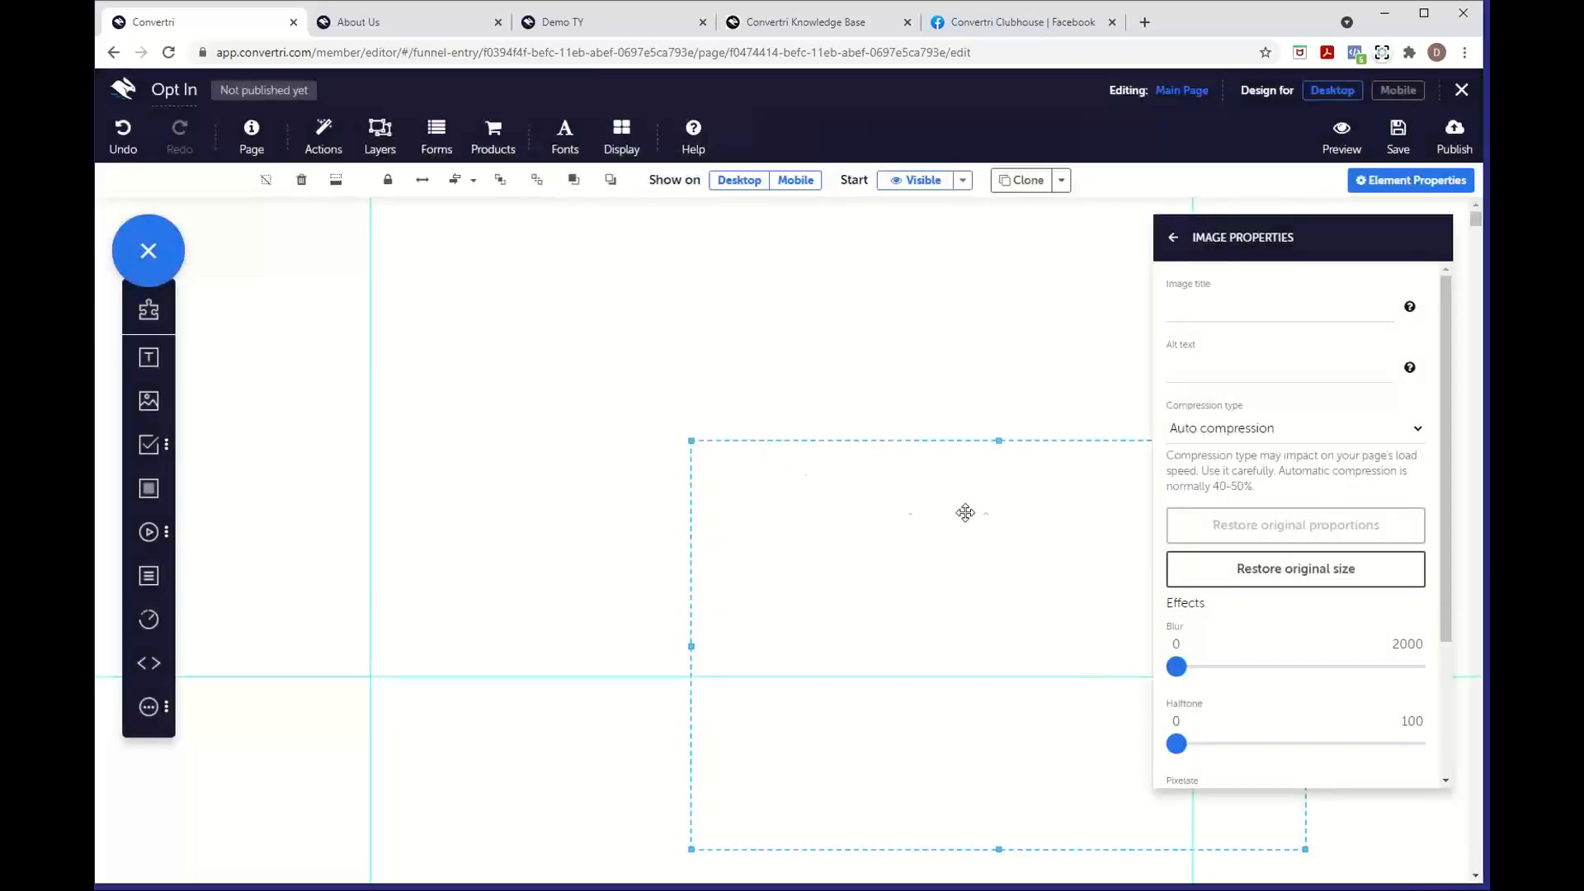
# Make the woman image full width and extend it up to the page's upper edge and further down to fill the hero area
pyautogui.moveTo(913, 527); pyautogui.dragTo(724, 493)
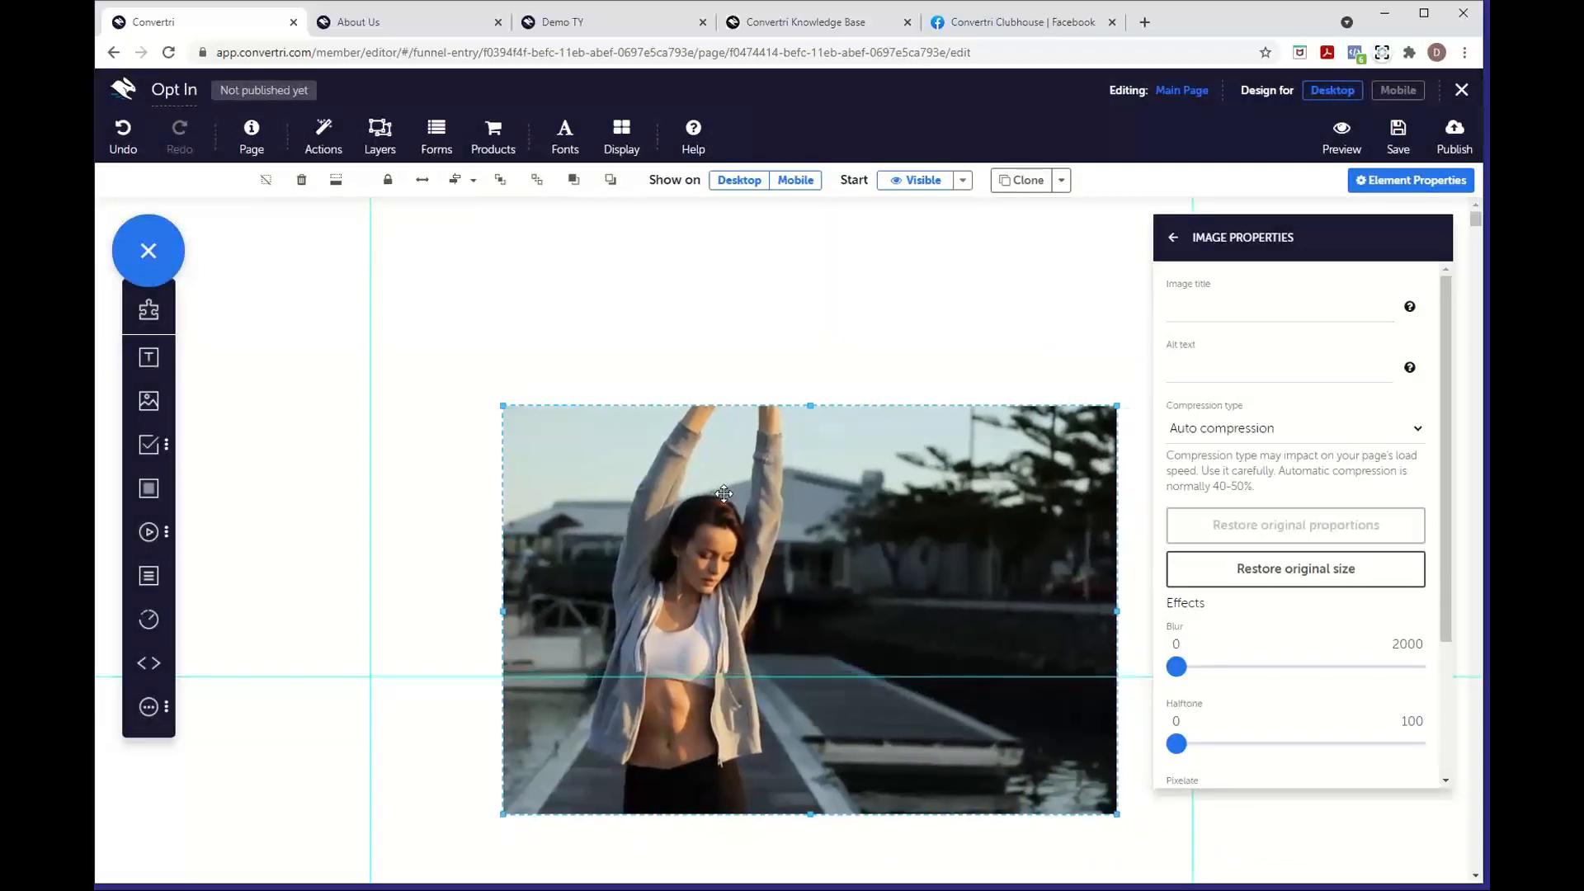
pyautogui.click(422, 188)
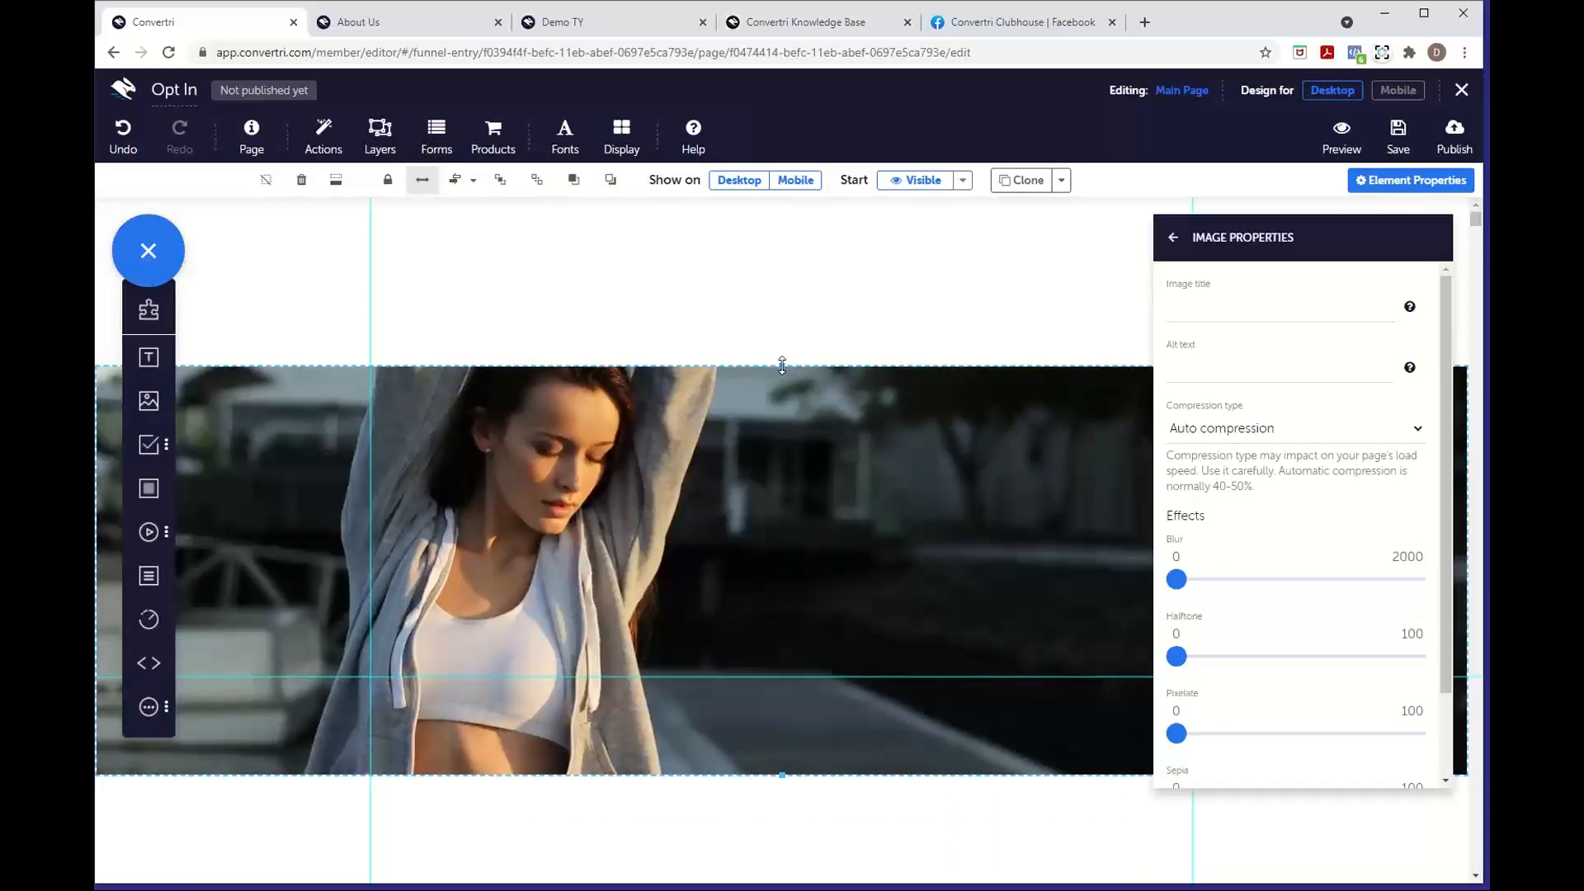
pyautogui.moveTo(782, 365); pyautogui.dragTo(783, 198)
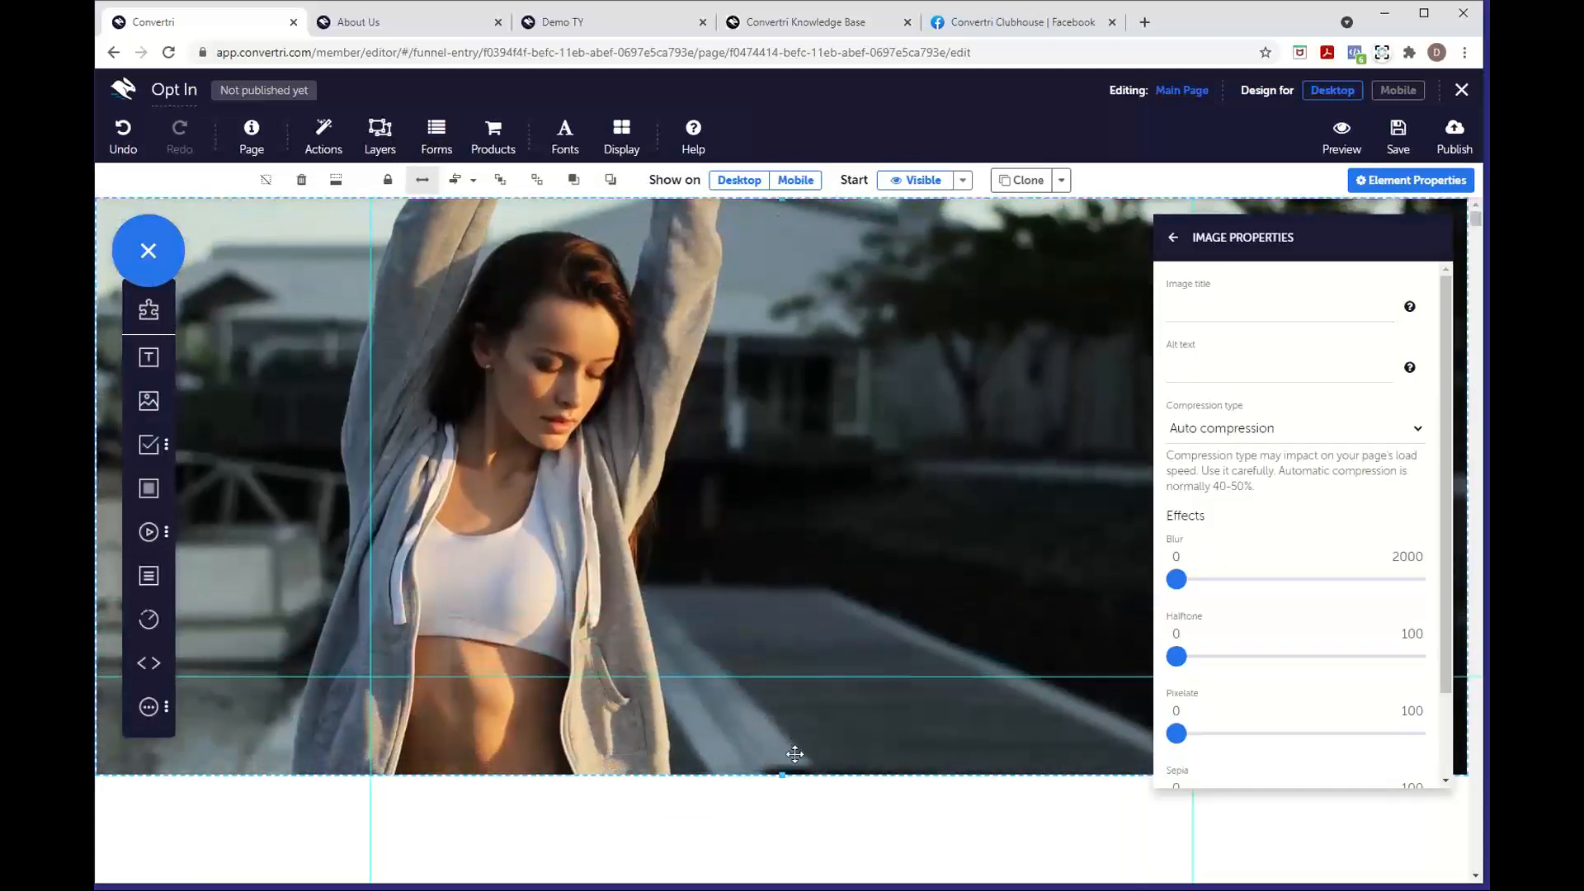
pyautogui.scroll(-2, 781, 830)
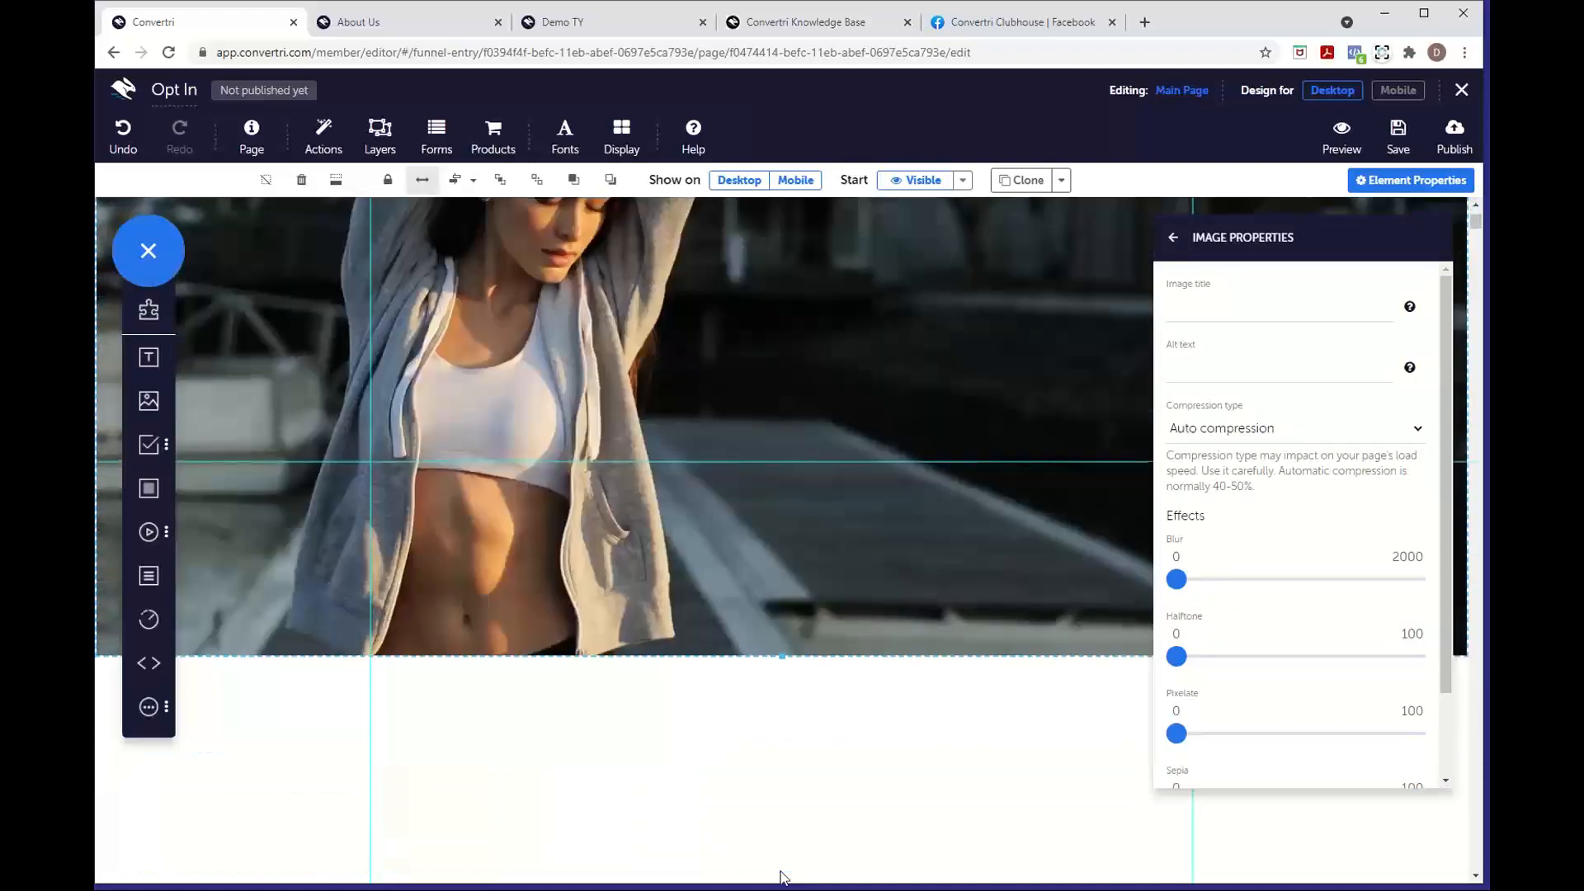
pyautogui.moveTo(782, 657); pyautogui.dragTo(800, 780)
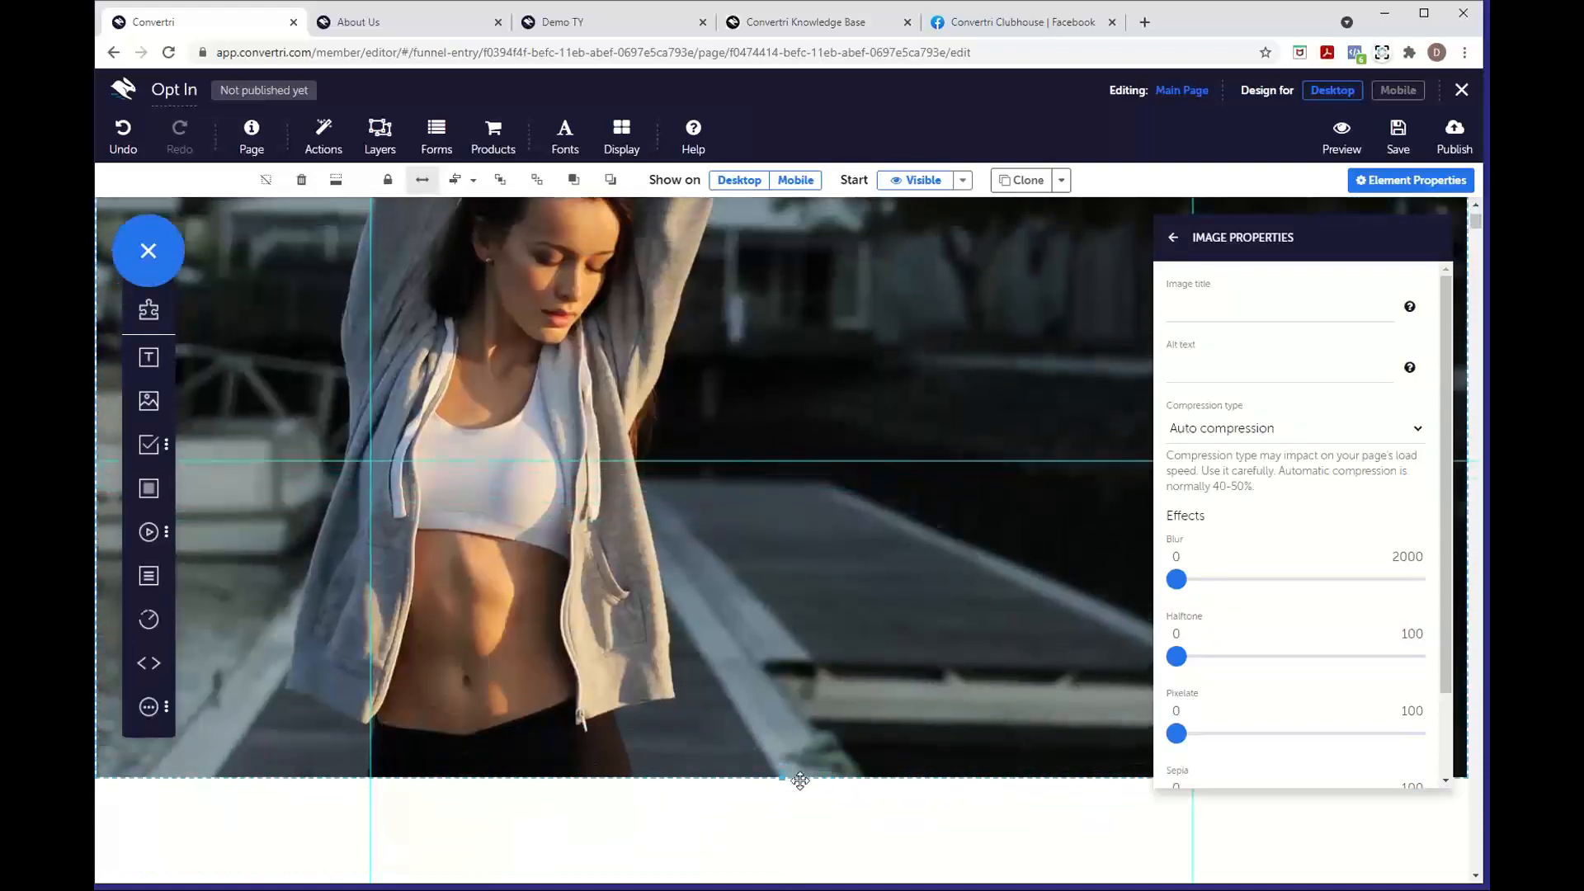
pyautogui.scroll(2, 916, 449)
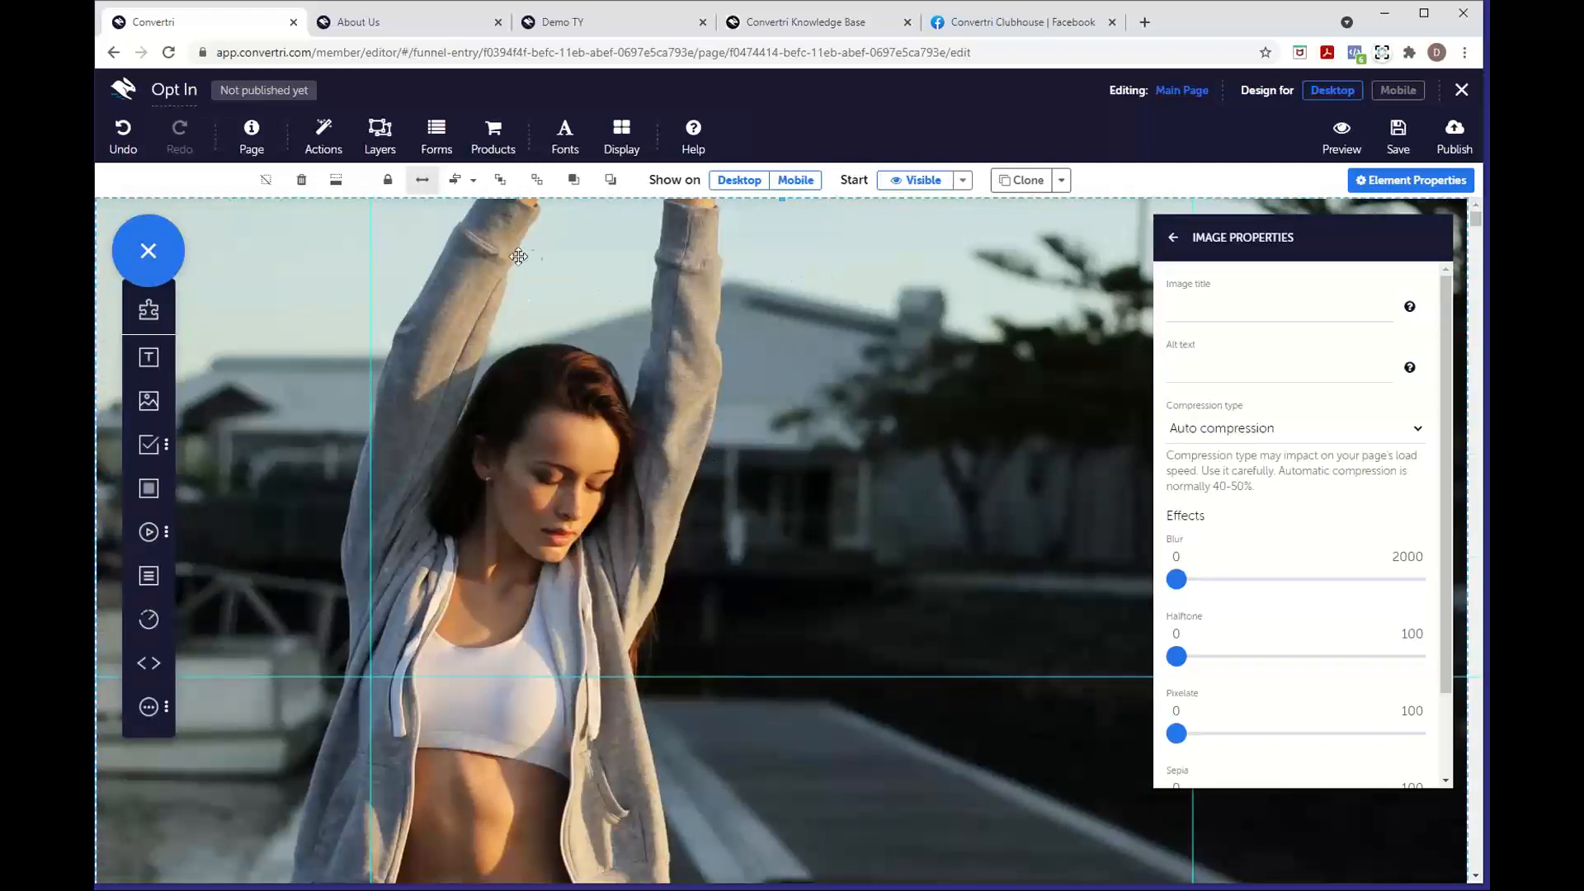
pyautogui.scroll(-4, 759, 441)
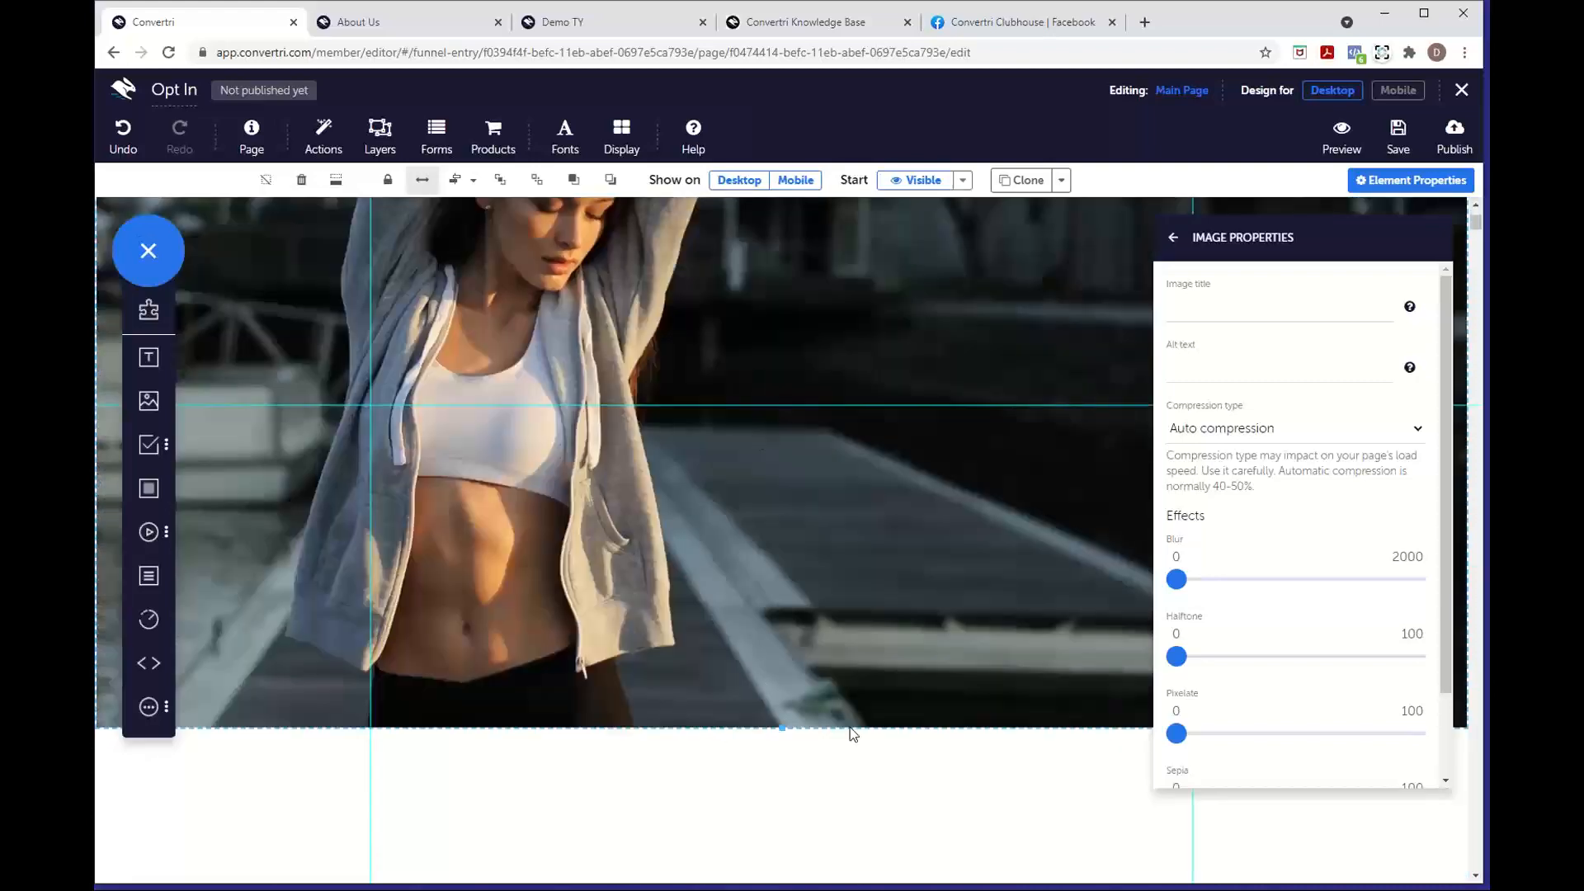
pyautogui.scroll(4, 802, 414)
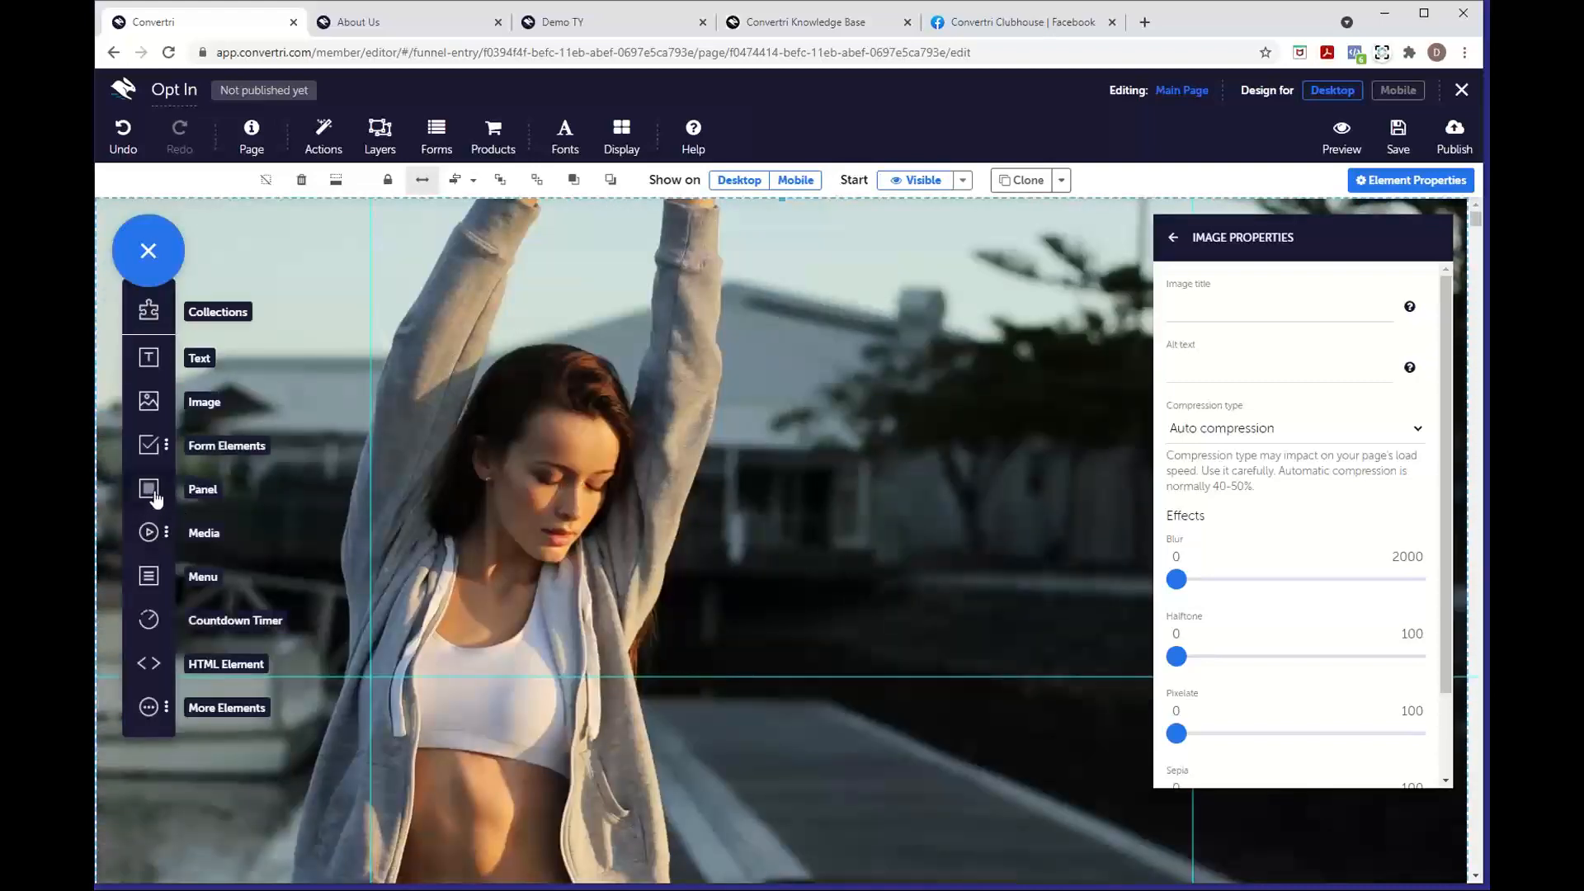
# Add a full-width panel along the page's upper edge and reduce its height to a thin header strip
pyautogui.moveTo(149, 494); pyautogui.dragTo(693, 453)
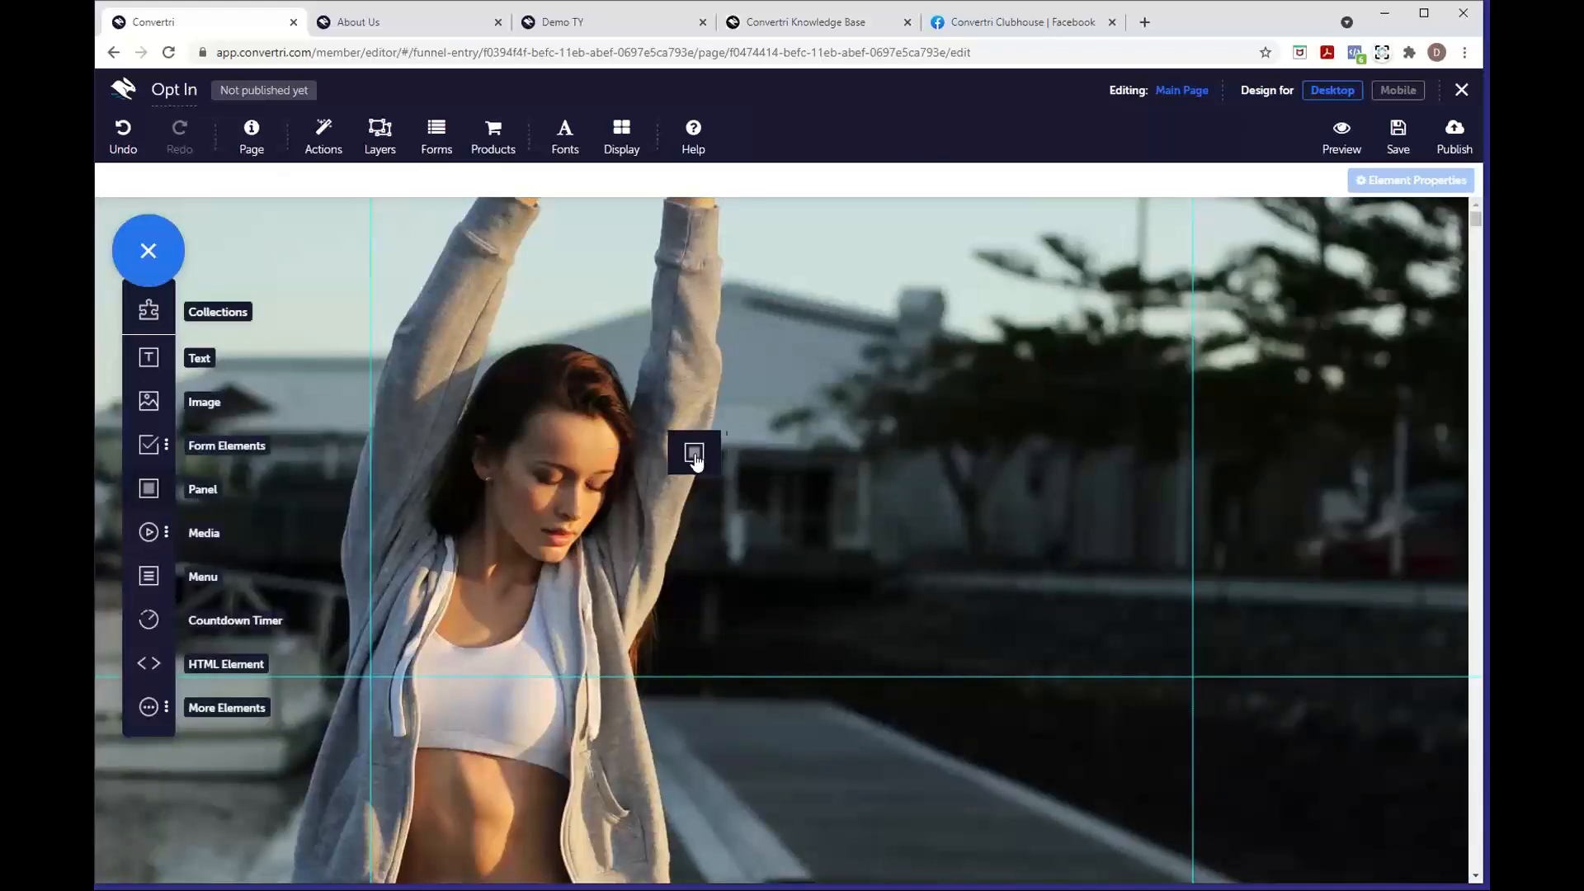
pyautogui.moveTo(857, 489); pyautogui.dragTo(779, 249)
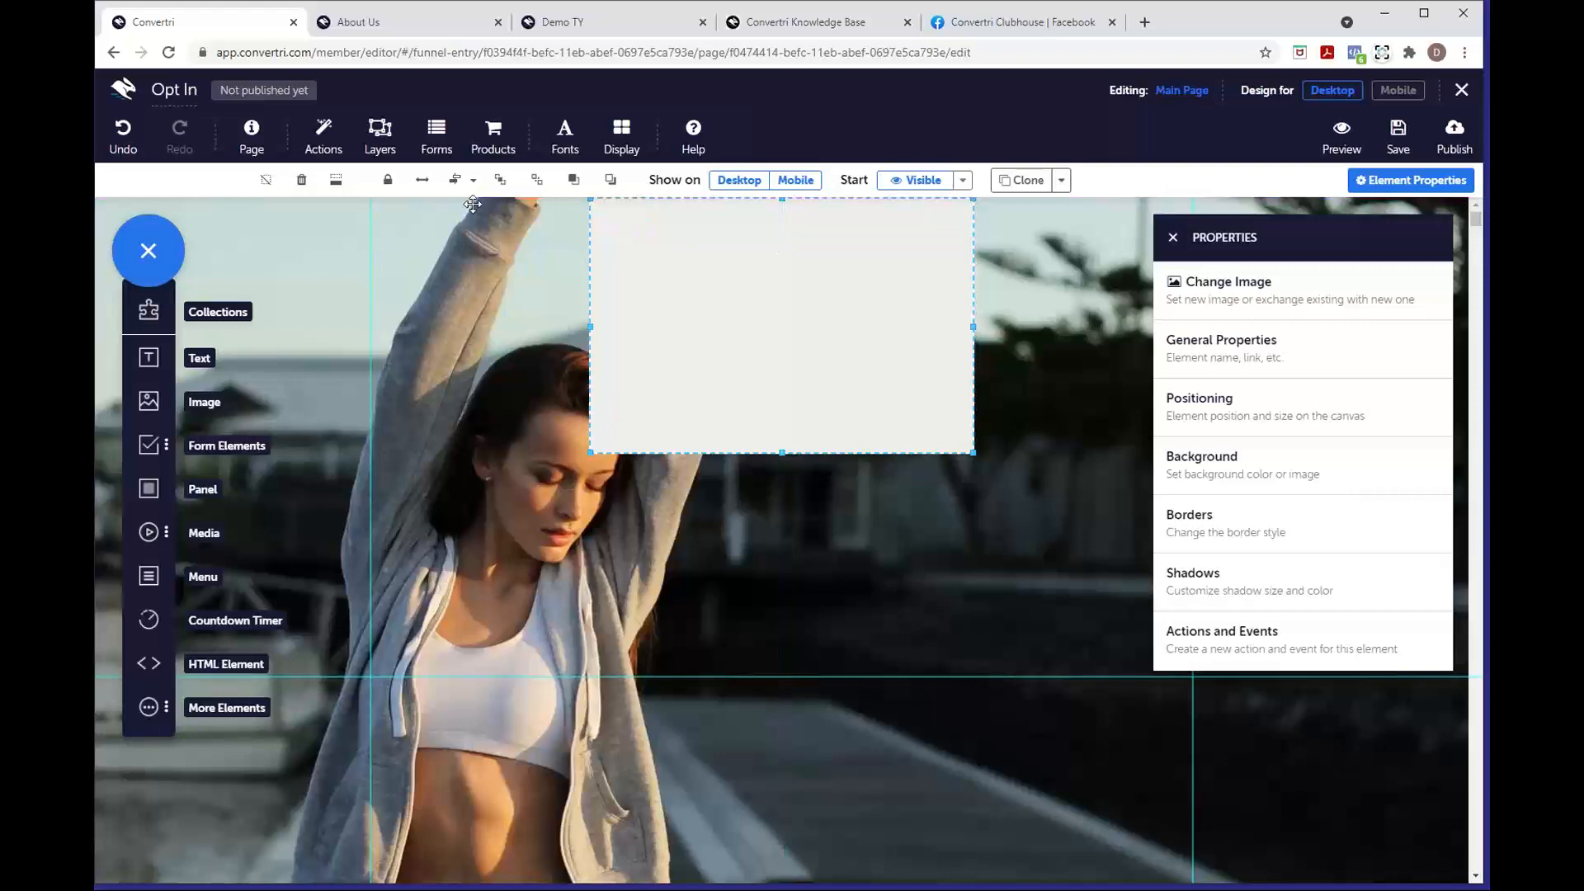
pyautogui.click(422, 182)
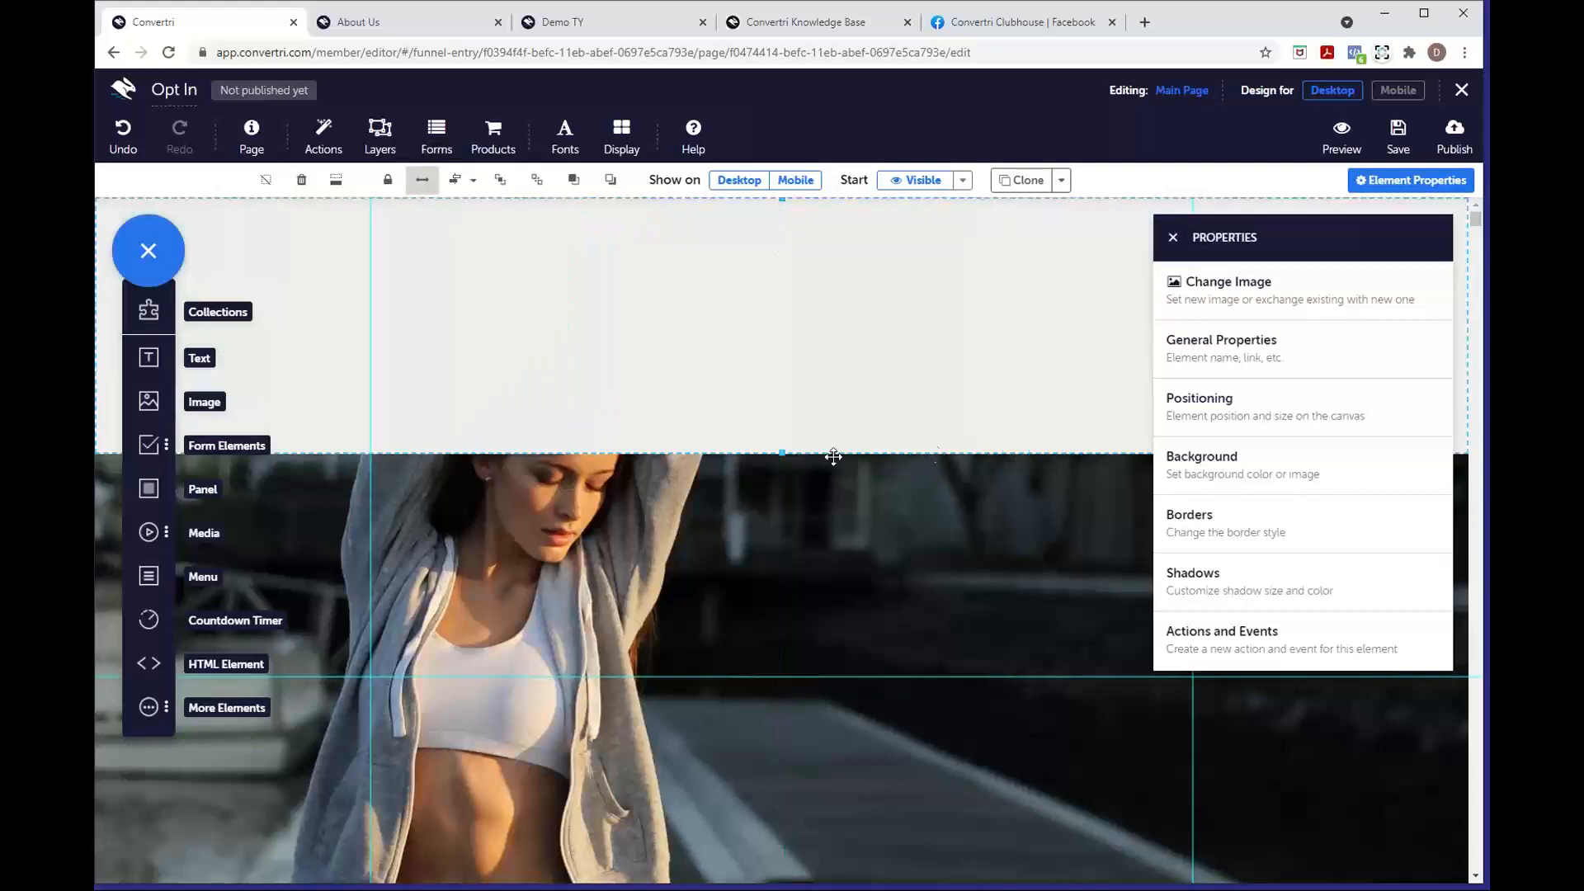
pyautogui.moveTo(782, 448); pyautogui.dragTo(795, 240)
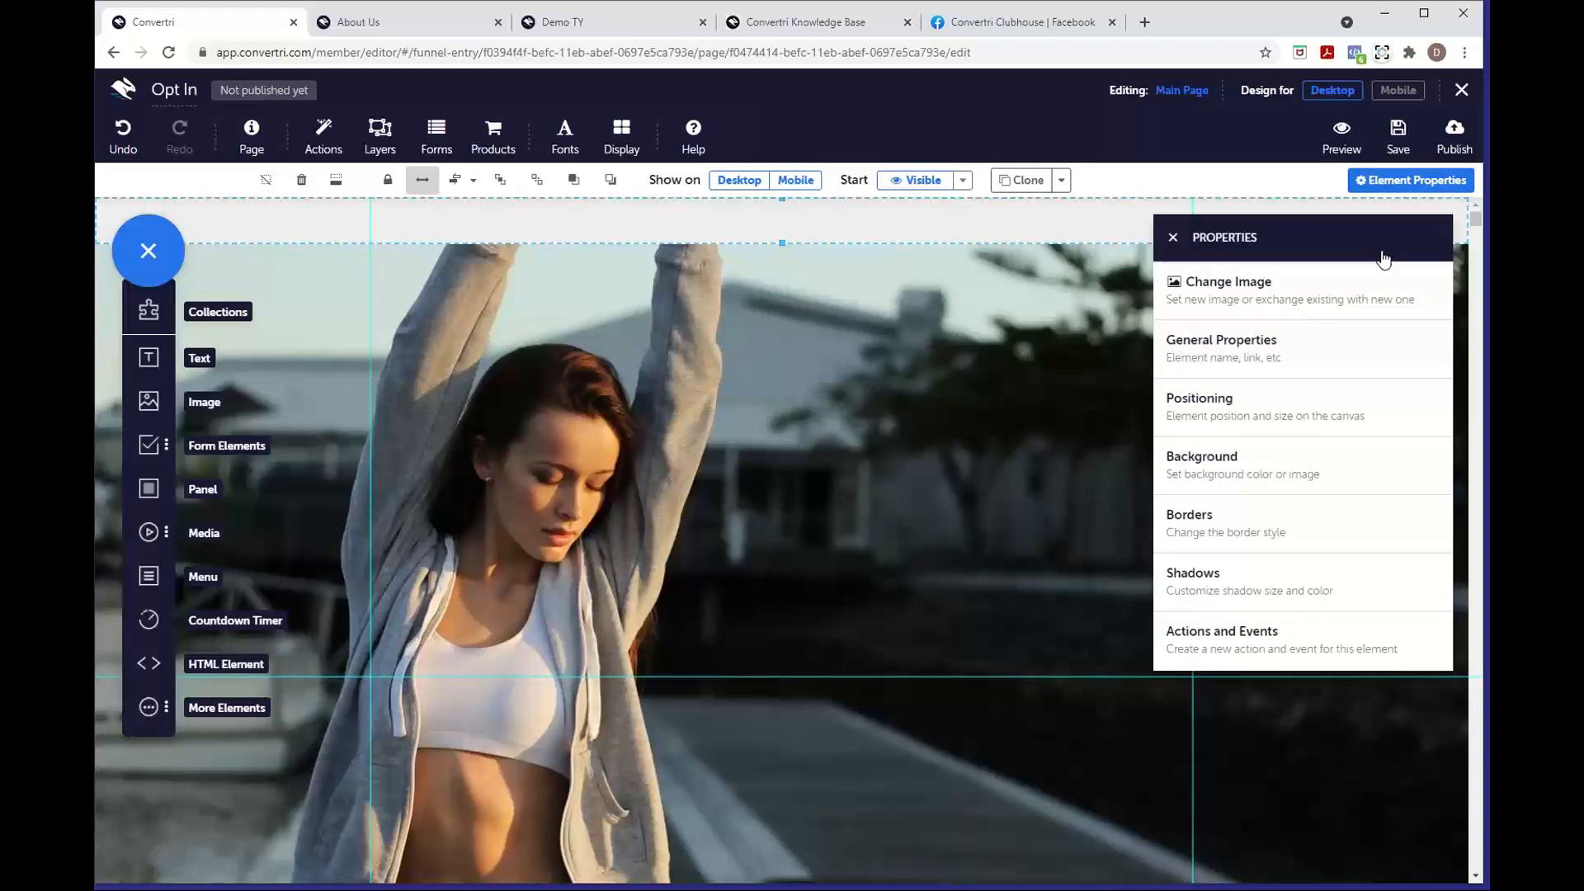
# Set the header strip's solid background fill to the cream colour rgb(248, 243, 219)
pyautogui.click(1260, 467)
pyautogui.click(1173, 345)
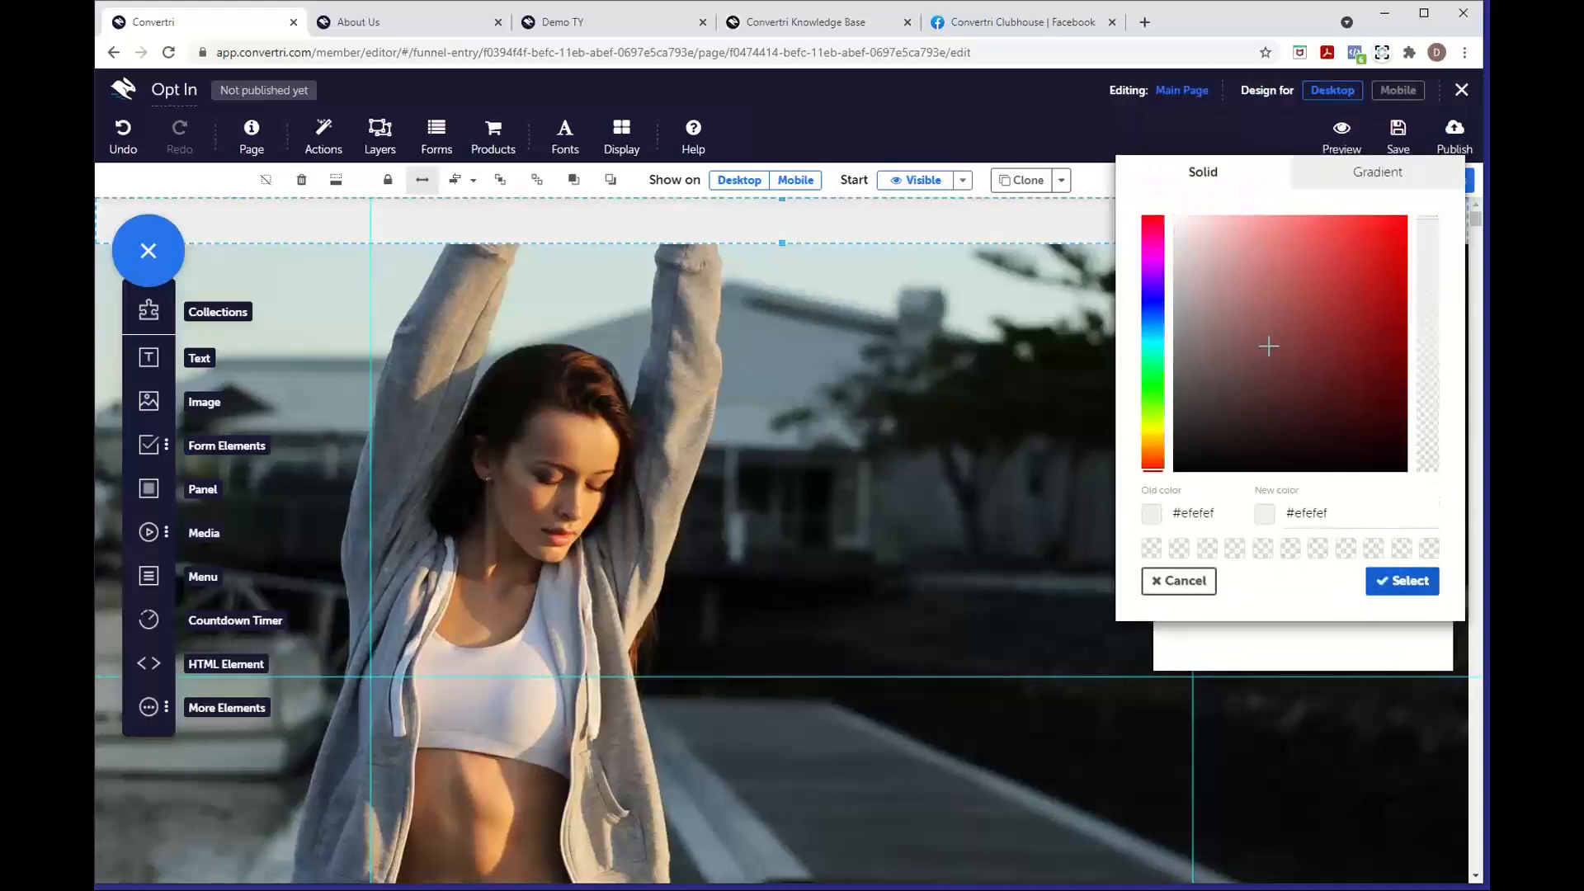
pyautogui.click(1208, 238)
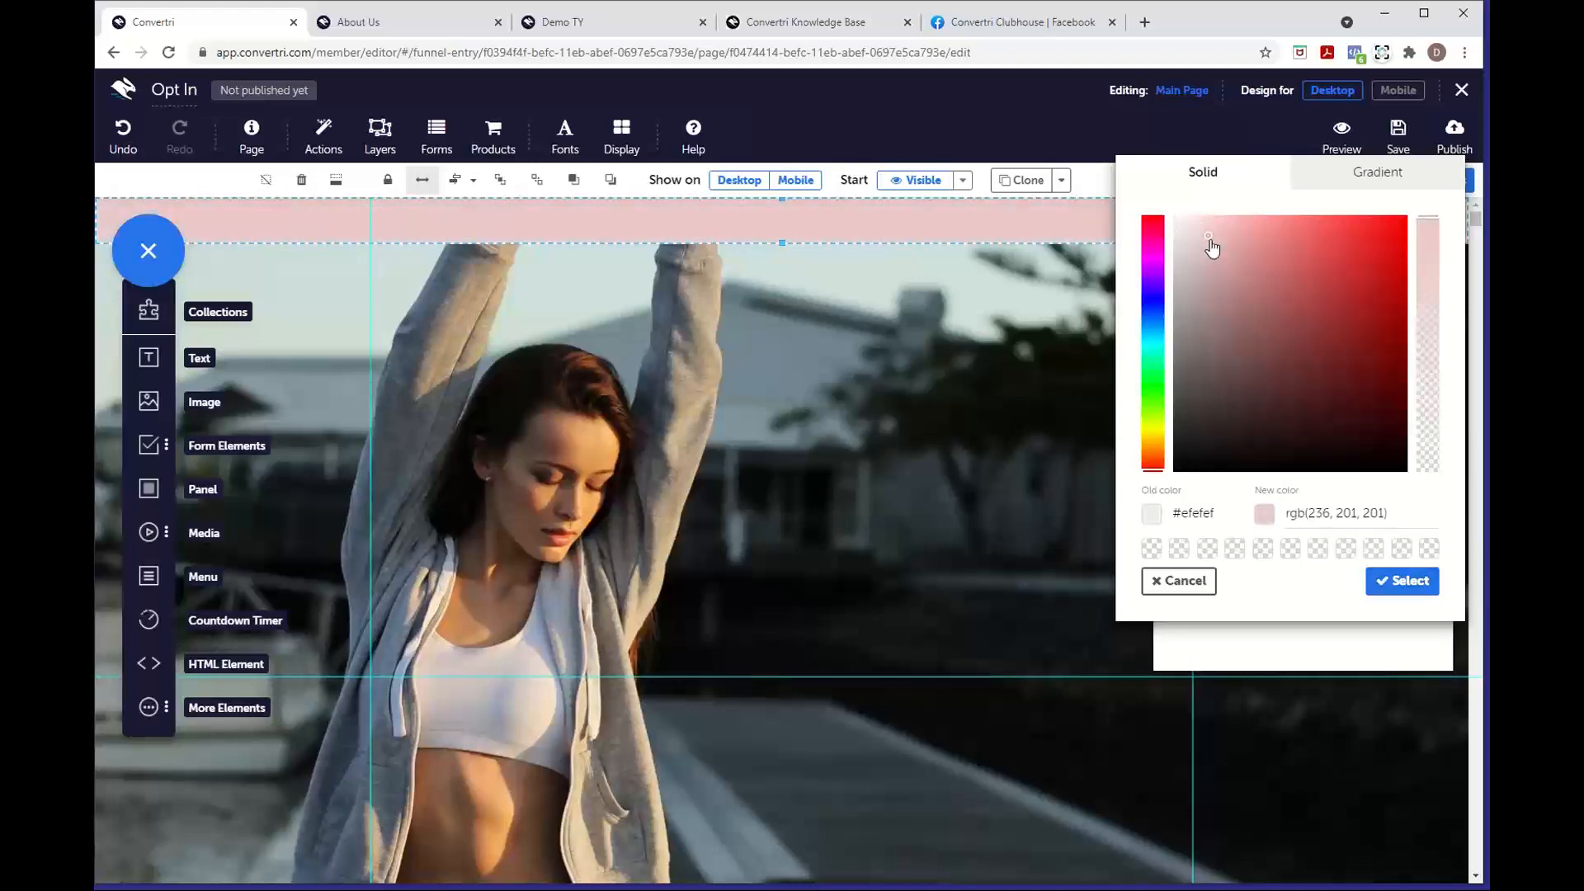
pyautogui.moveTo(1210, 242); pyautogui.dragTo(1242, 342)
pyautogui.moveTo(1153, 435); pyautogui.dragTo(1155, 444)
pyautogui.moveTo(1226, 272); pyautogui.dragTo(1204, 231)
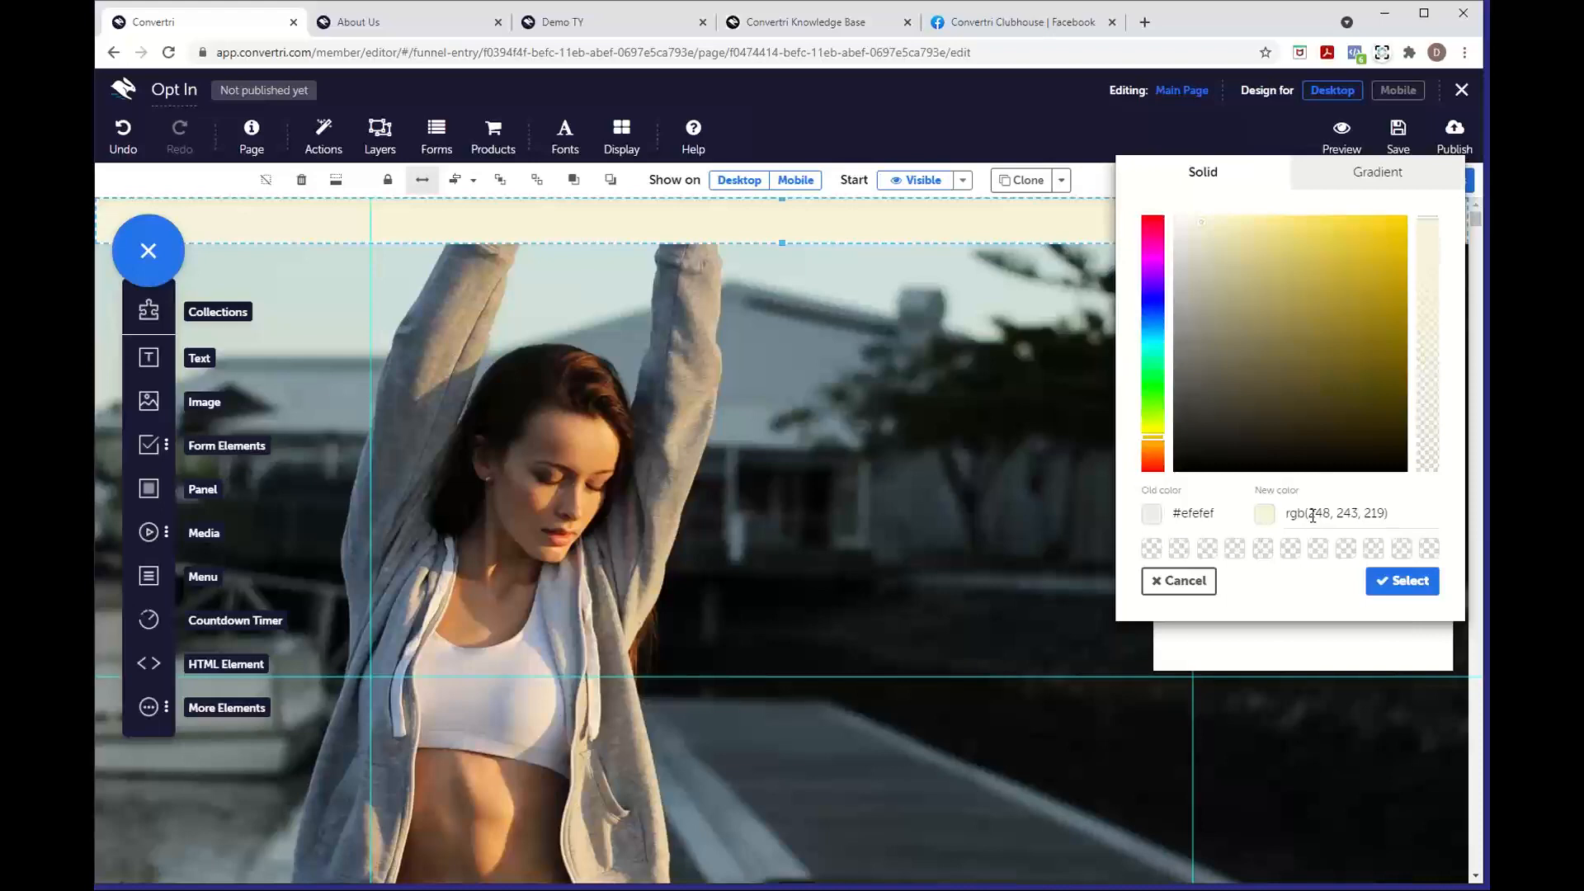
pyautogui.moveTo(1313, 516); pyautogui.dragTo(1384, 516)
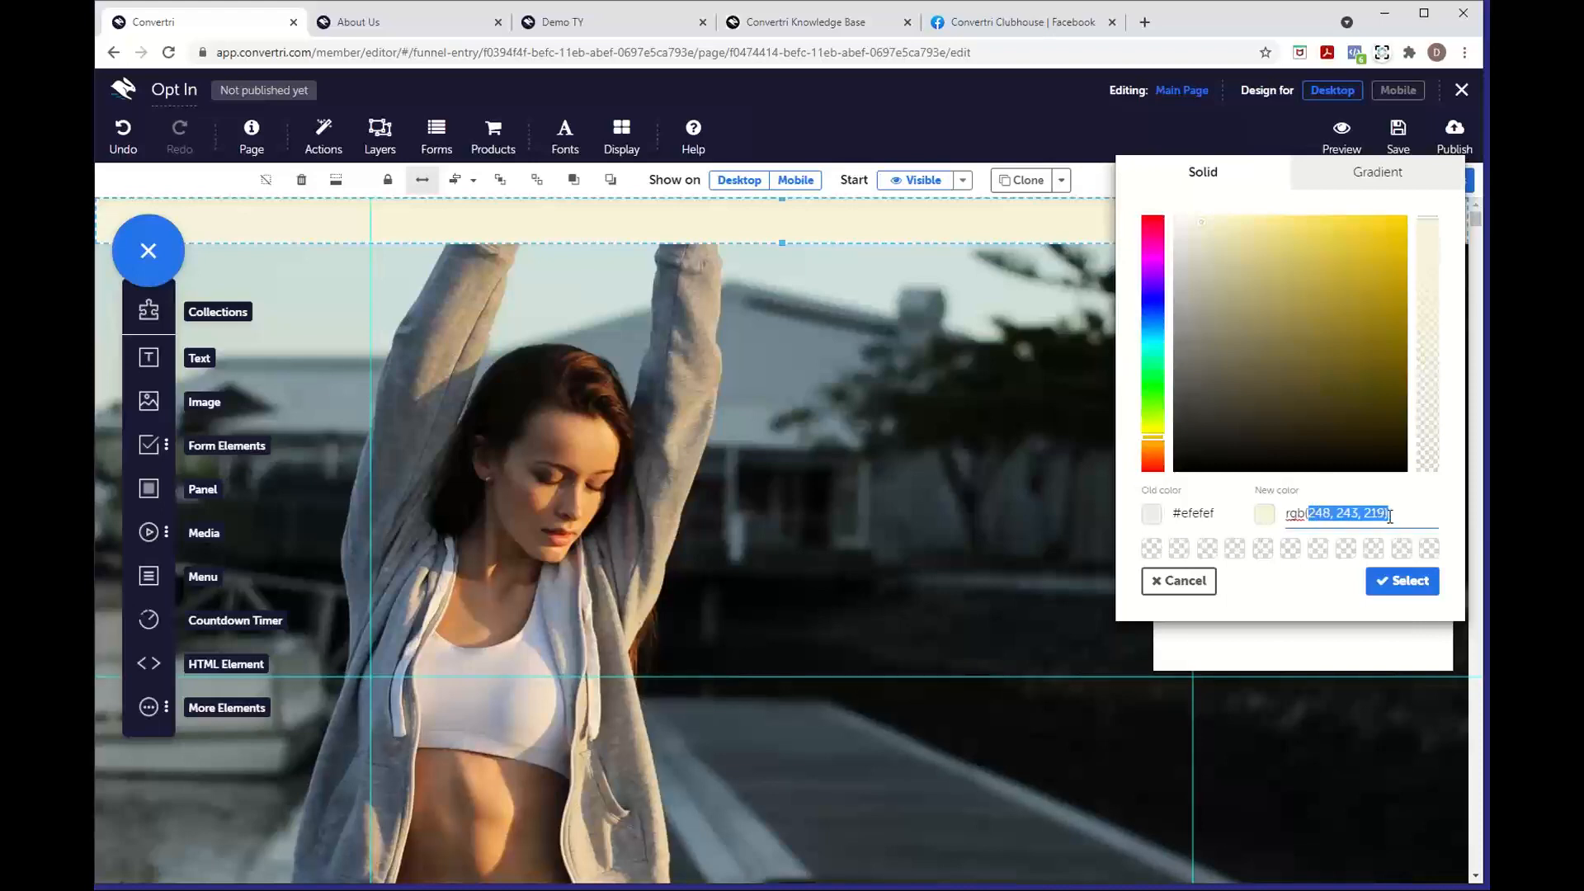
pyautogui.click(1406, 589)
pyautogui.click(1406, 589)
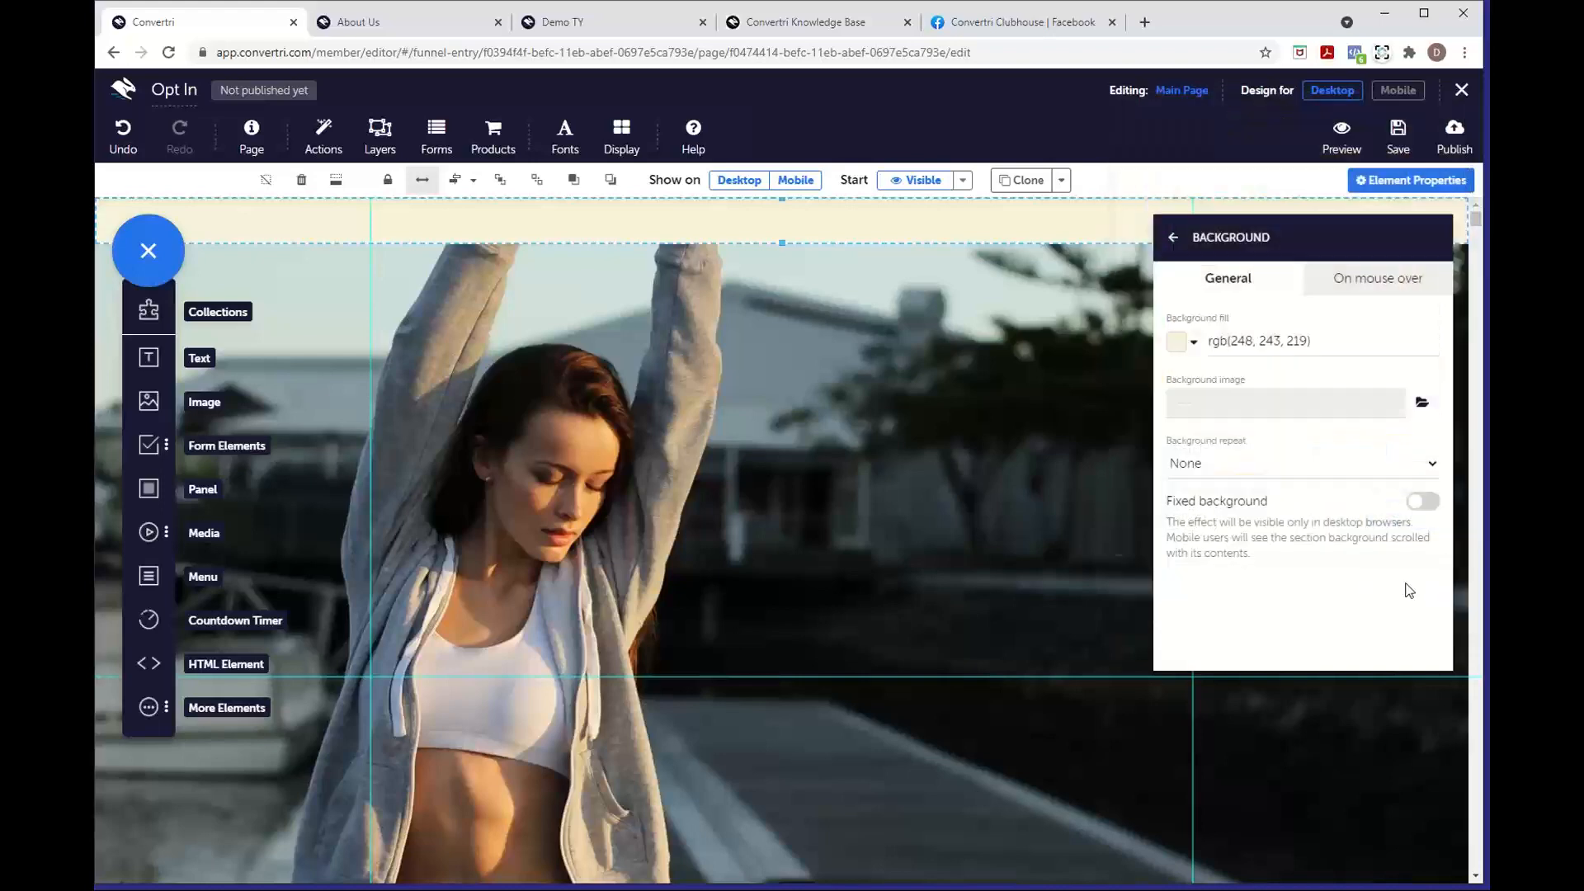
pyautogui.click(1172, 238)
pyautogui.click(1171, 239)
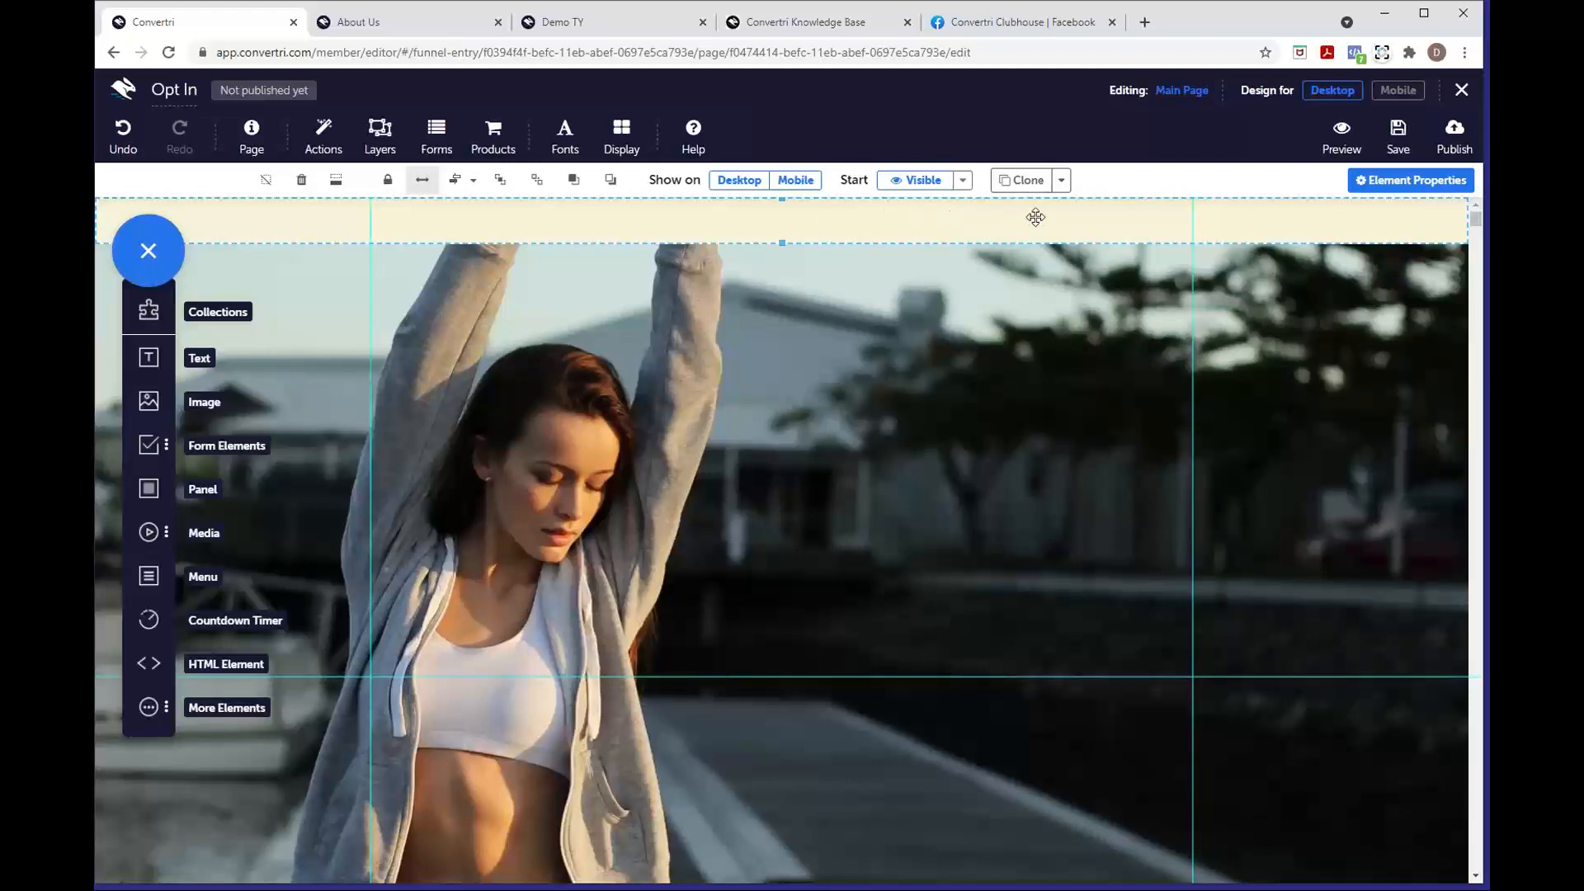
# Place a copy of the cream header strip directly beneath the woman image as a footer and make it slightly taller
pyautogui.moveTo(993, 237); pyautogui.dragTo(949, 777)
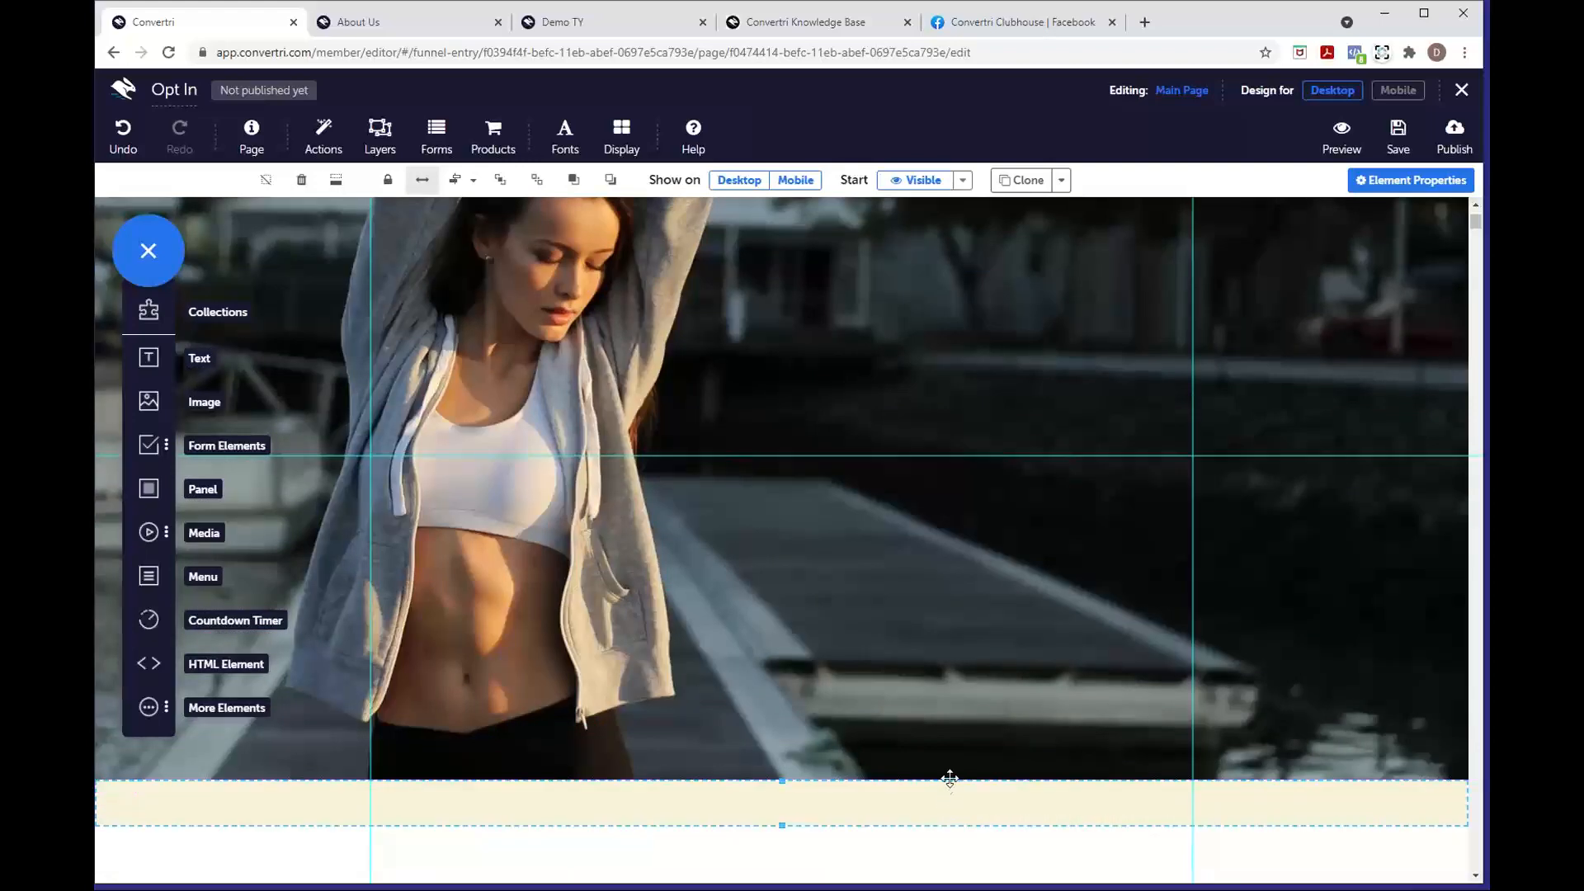
pyautogui.scroll(-1, 949, 779)
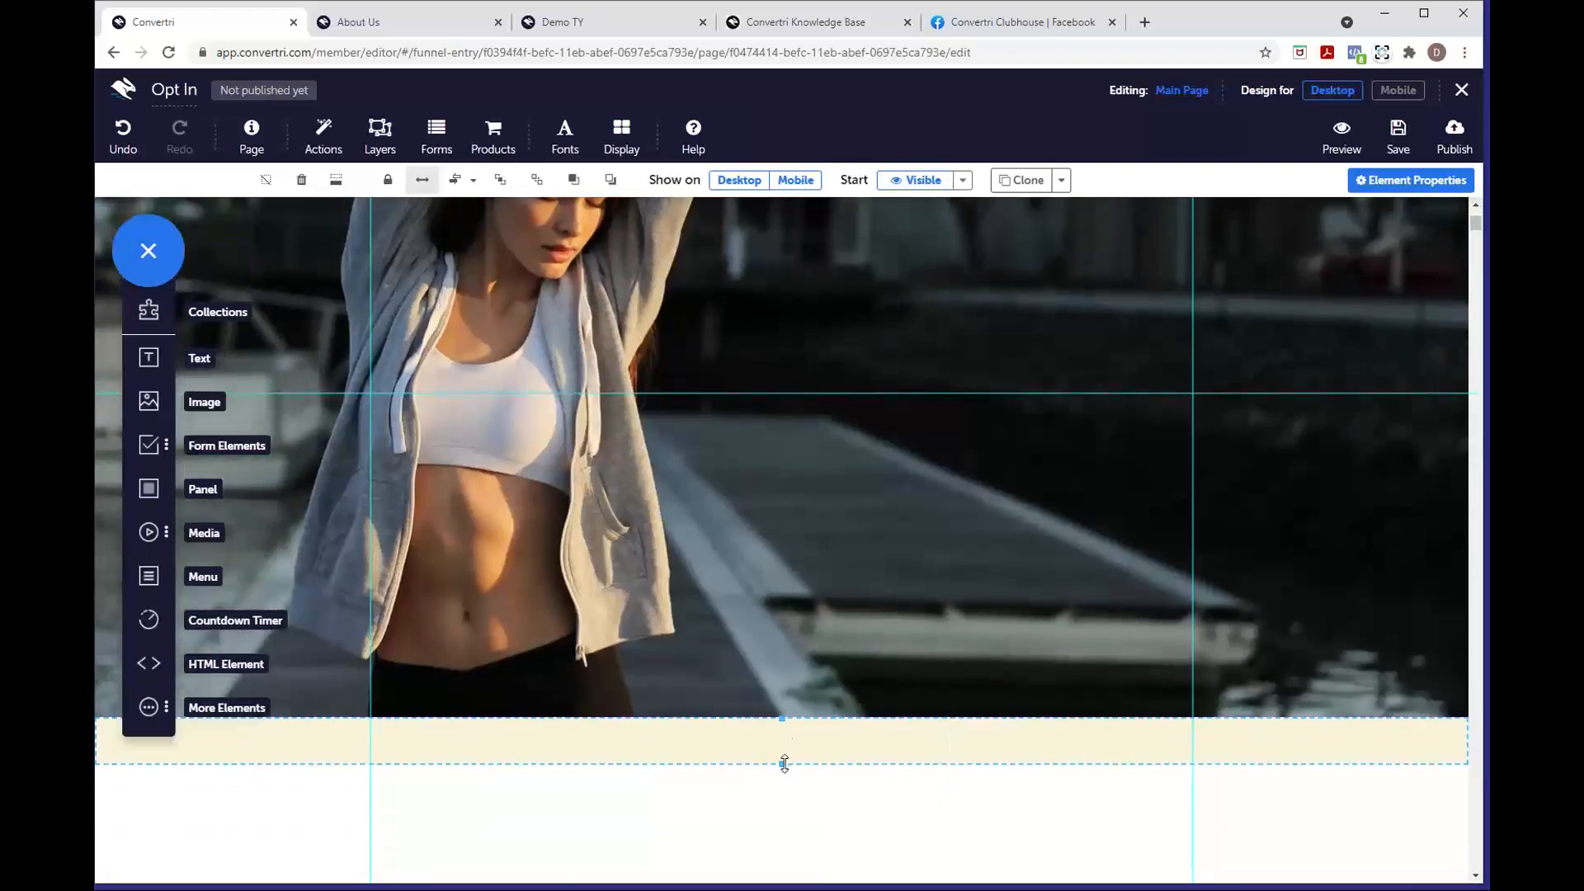
pyautogui.moveTo(784, 763); pyautogui.dragTo(782, 788)
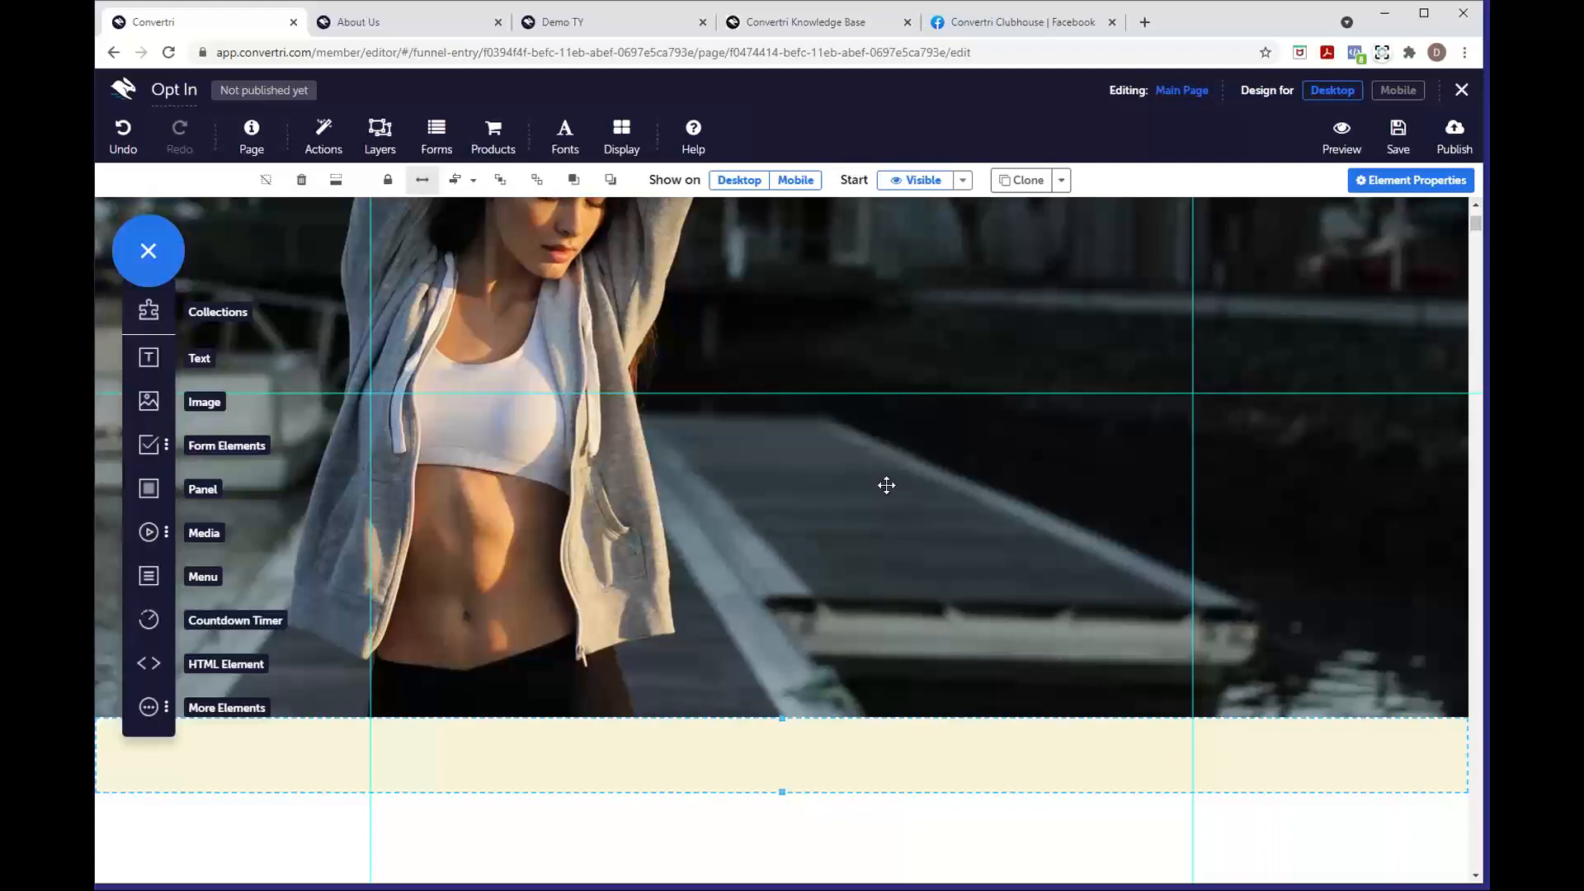
# Add a panel over the dark area beside the woman and stretch it downward into a tall box
pyautogui.scroll(3, 886, 485)
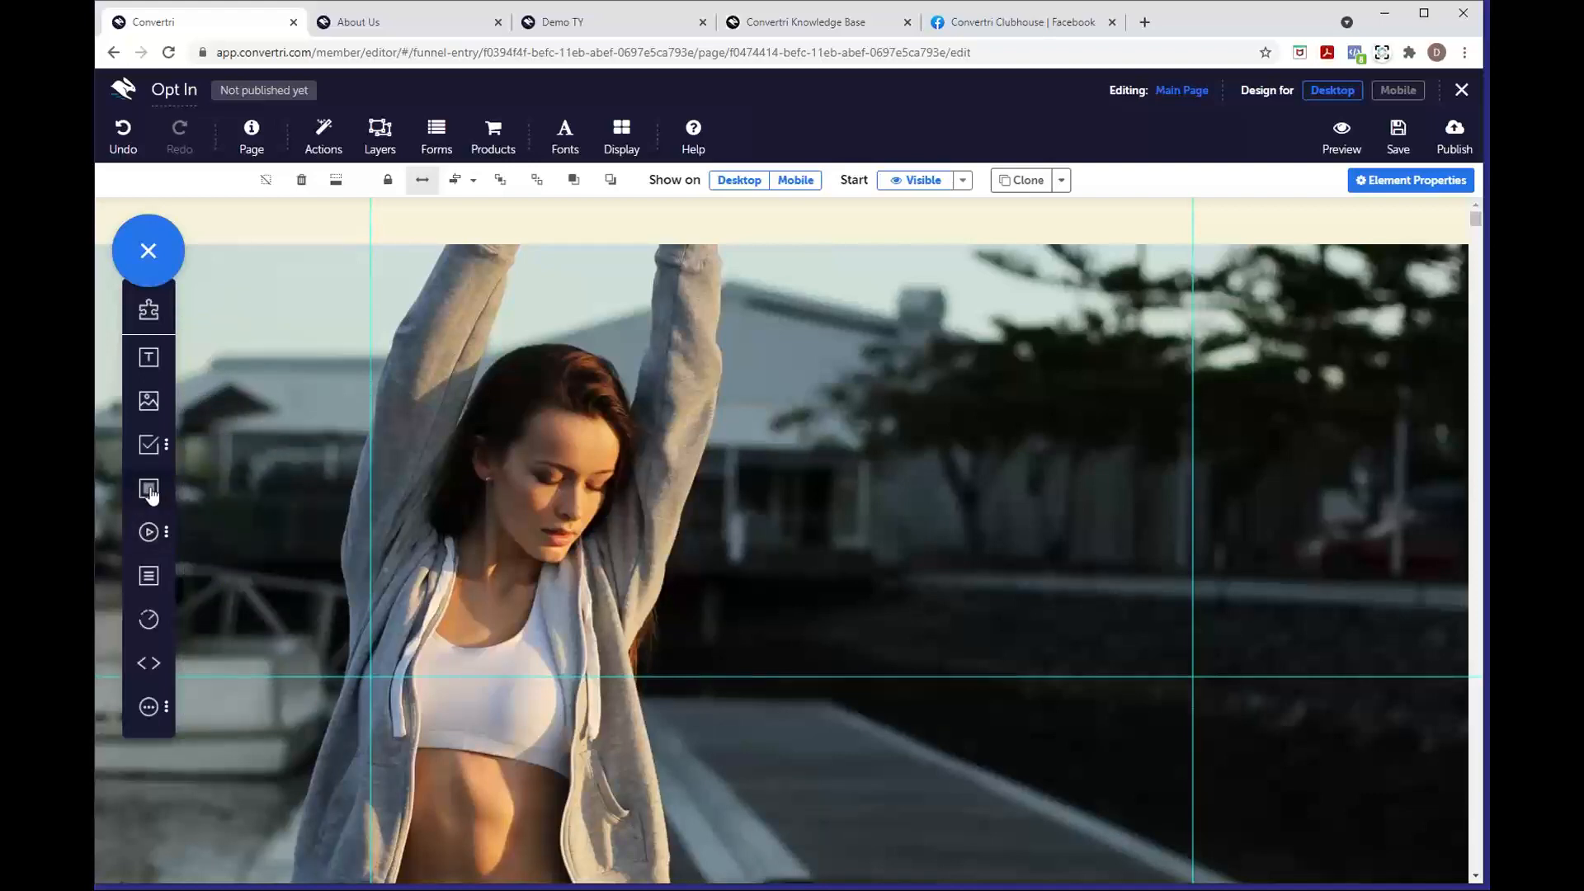
pyautogui.moveTo(151, 493); pyautogui.dragTo(963, 505)
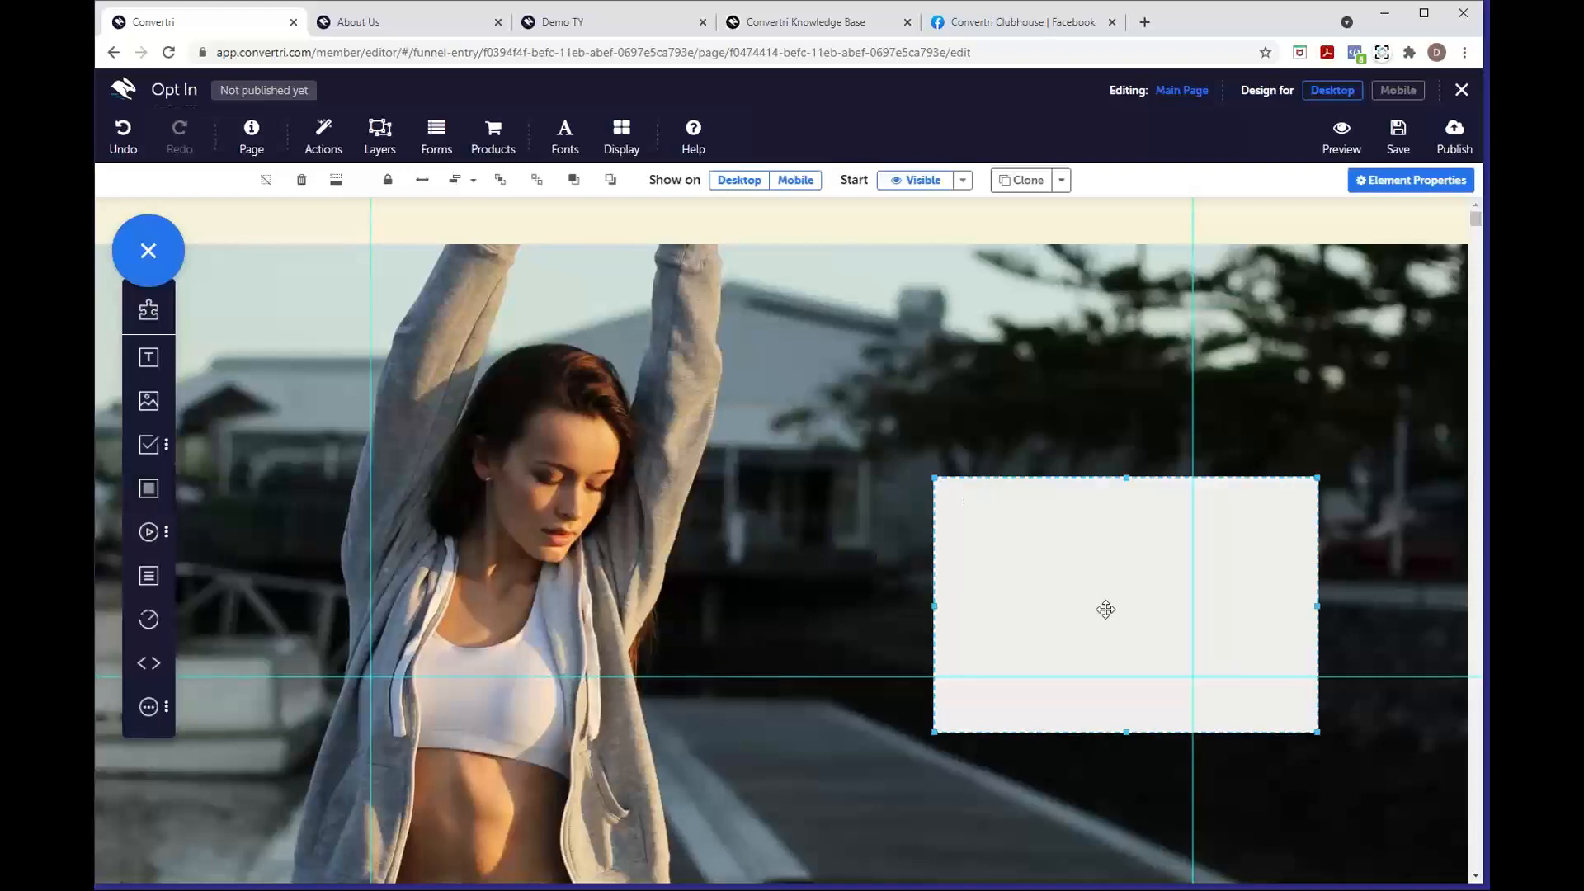
pyautogui.moveTo(1105, 609); pyautogui.dragTo(1025, 495)
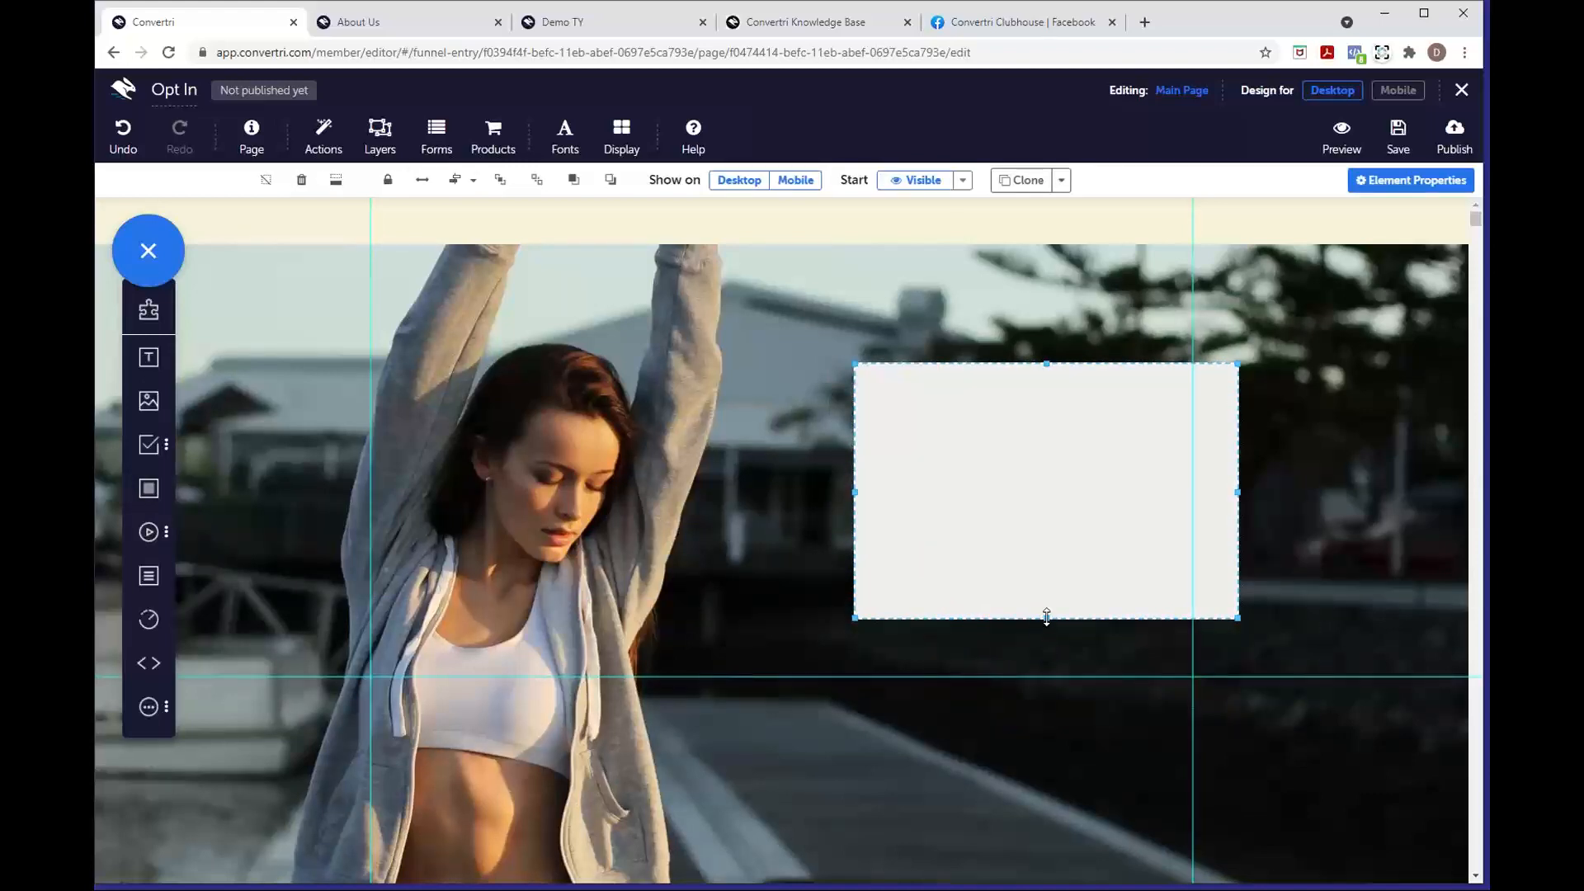
pyautogui.moveTo(1046, 619); pyautogui.dragTo(1058, 863)
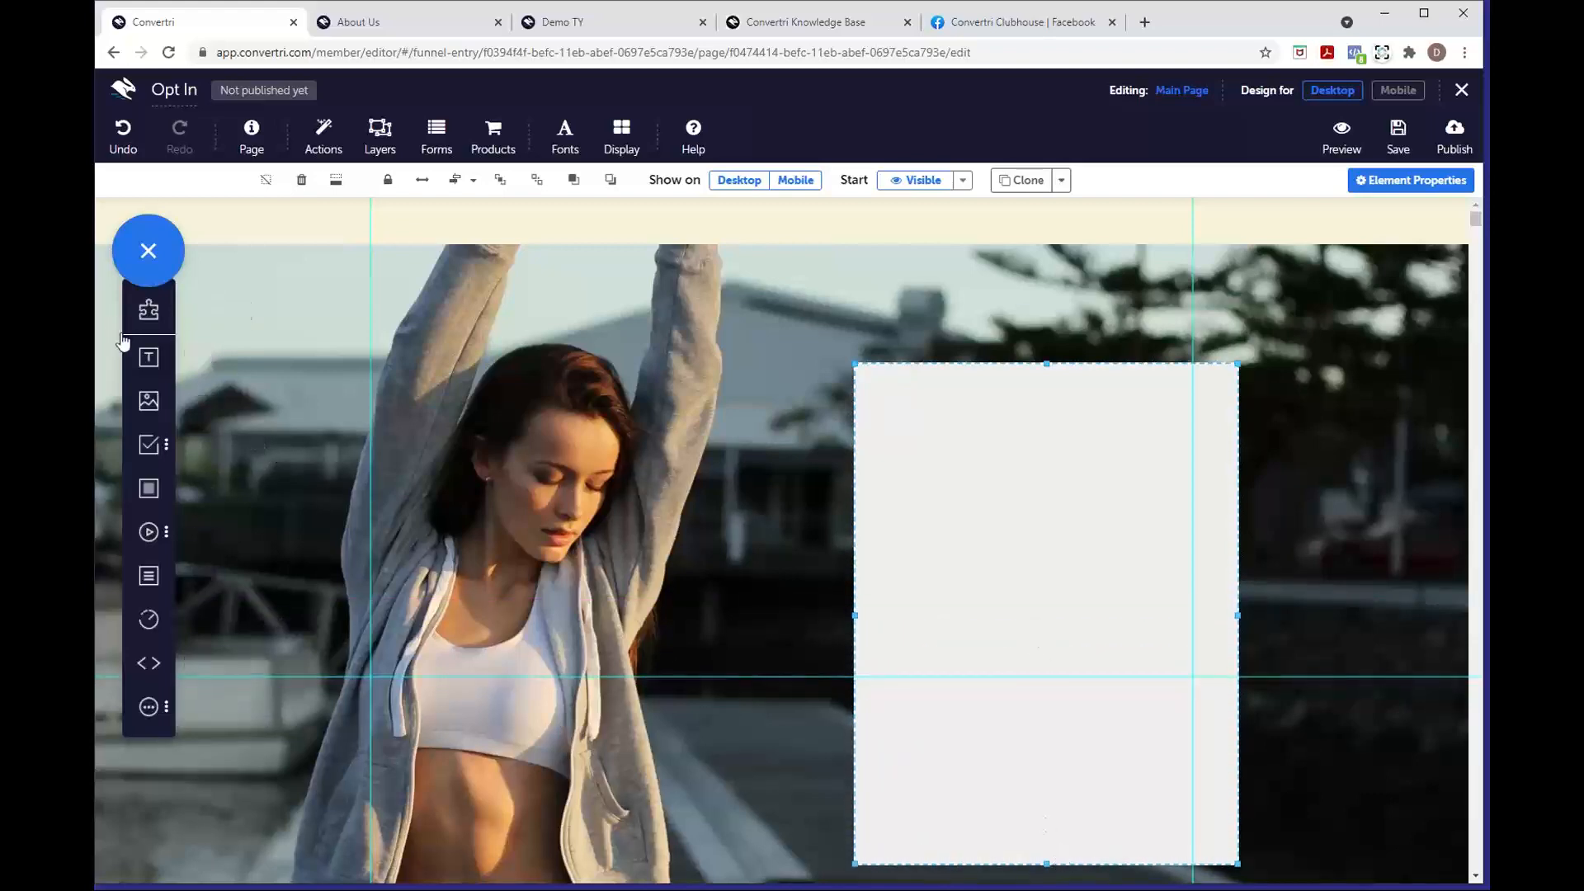
# Add a text element near the upper edge of the tall panel reading "7 Top Tips For Slimming Without Starving"
pyautogui.moveTo(149, 367); pyautogui.dragTo(1000, 436)
pyautogui.click(1082, 426)
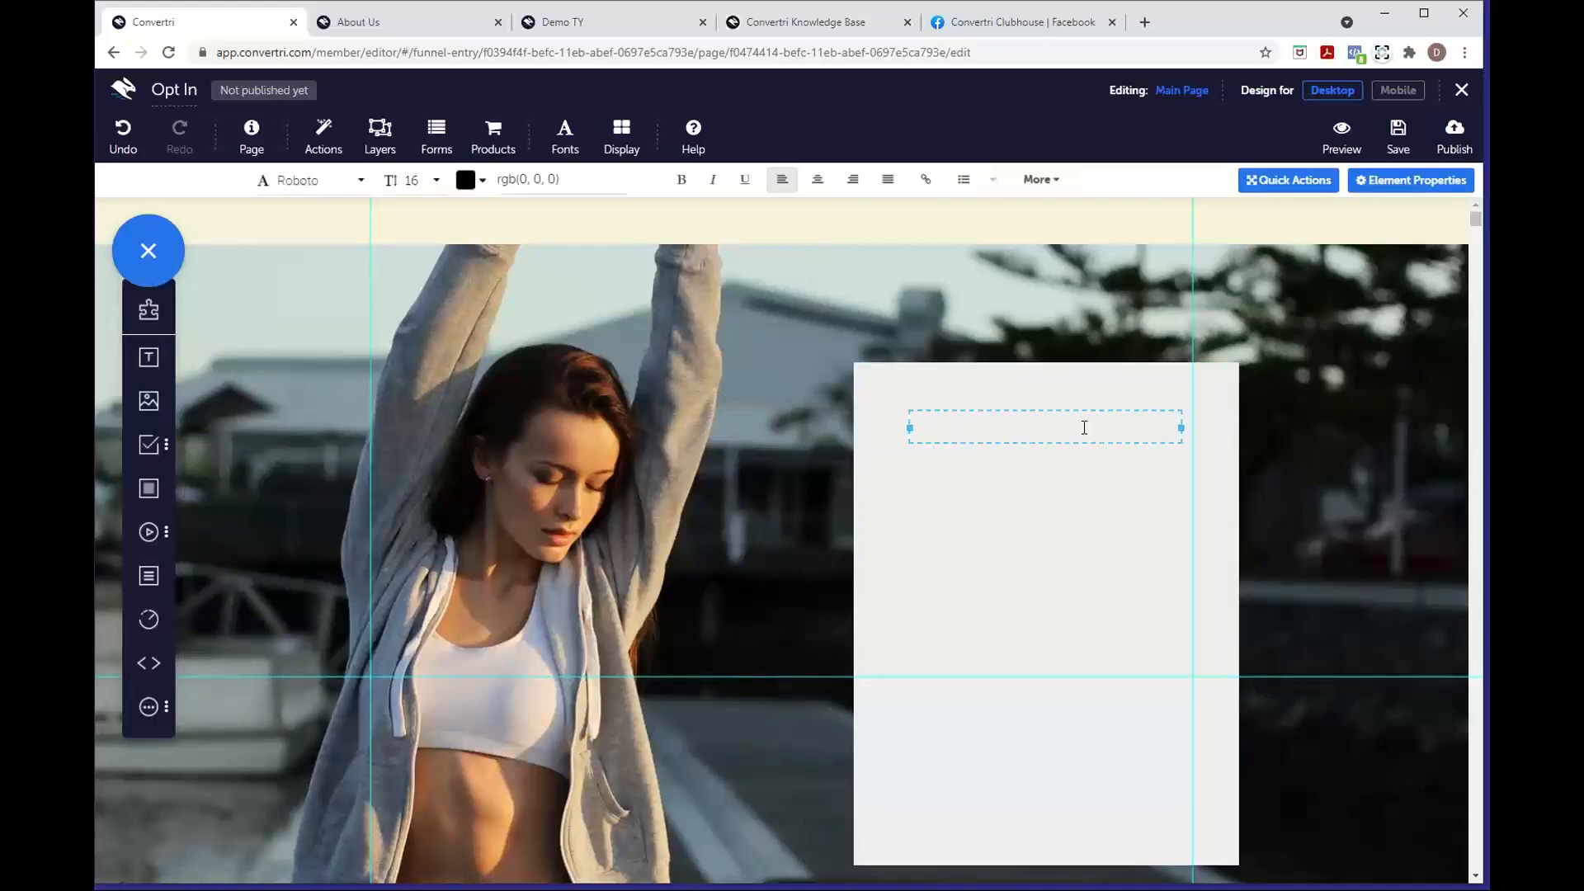
pyautogui.write('7 Top Tips For Slimming Without Starving')
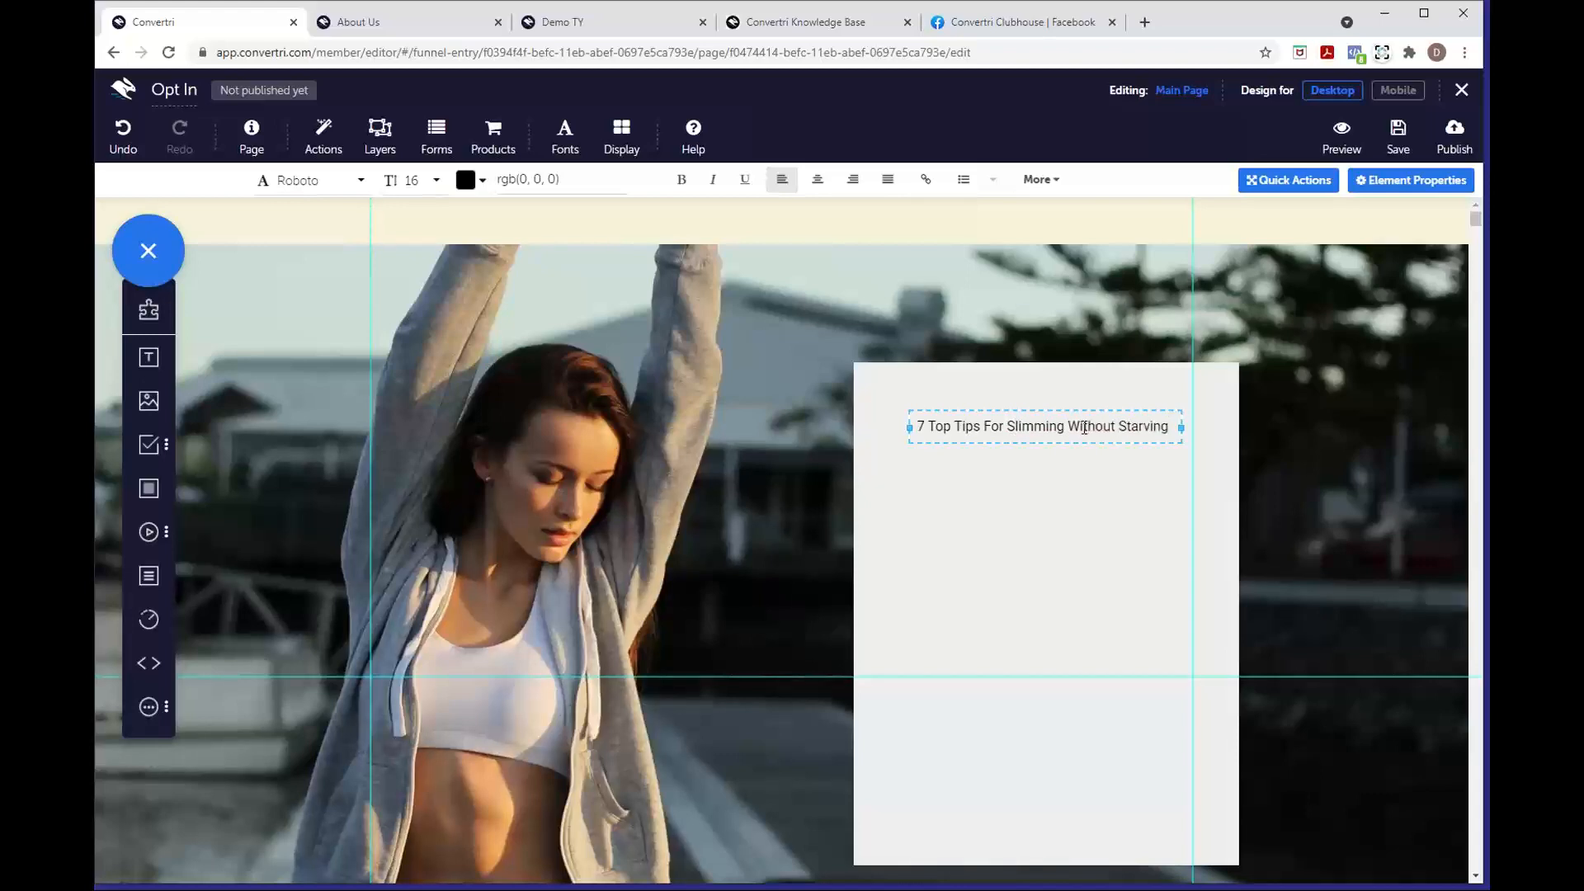
# Add a text element below the panel heading with the lines "Find it hard to stick to a diet?" and "Don't worry - so do we!"
pyautogui.moveTo(148, 357); pyautogui.dragTo(979, 484)
pyautogui.click(983, 488)
pyautogui.write('Find it hard to stick to ')
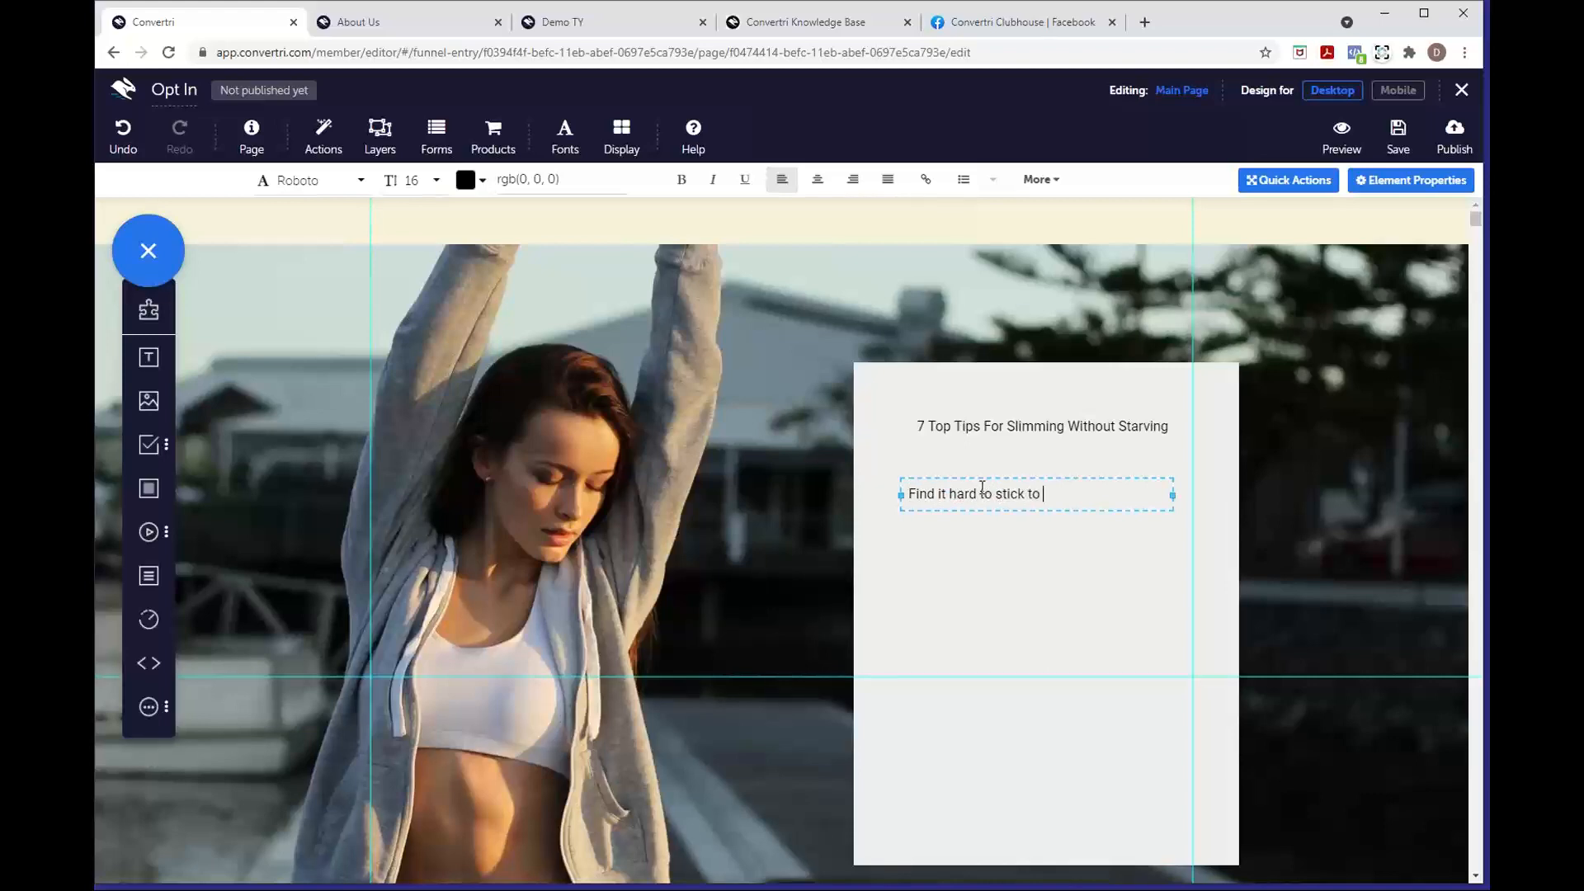
pyautogui.write('a id')
pyautogui.press('BackSpace')
pyautogui.press('BackSpace')
pyautogui.write('diet?')
pyautogui.press('Return')
pyautogui.write("Don't worry - so do we")
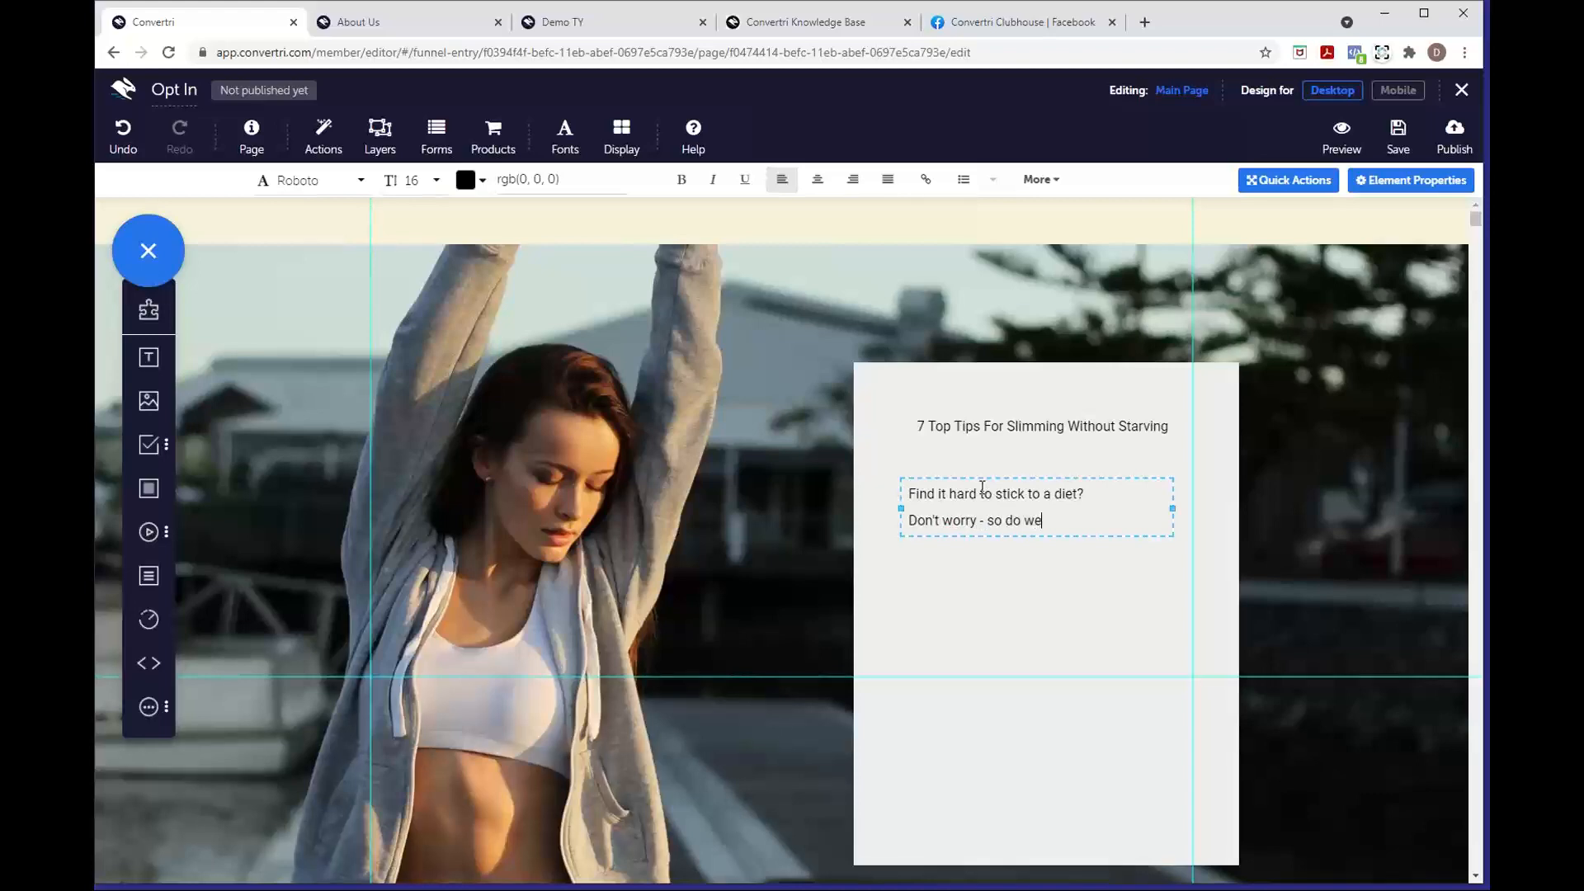
pyautogui.write('!')
# Add the paragraph "These 7 top tips will help you lose weight by making simple lifestyle changes - so you look and feel great without needing to starve yourself."
pyautogui.press('Return')
pyautogui.write('These 7 top tips will help ')
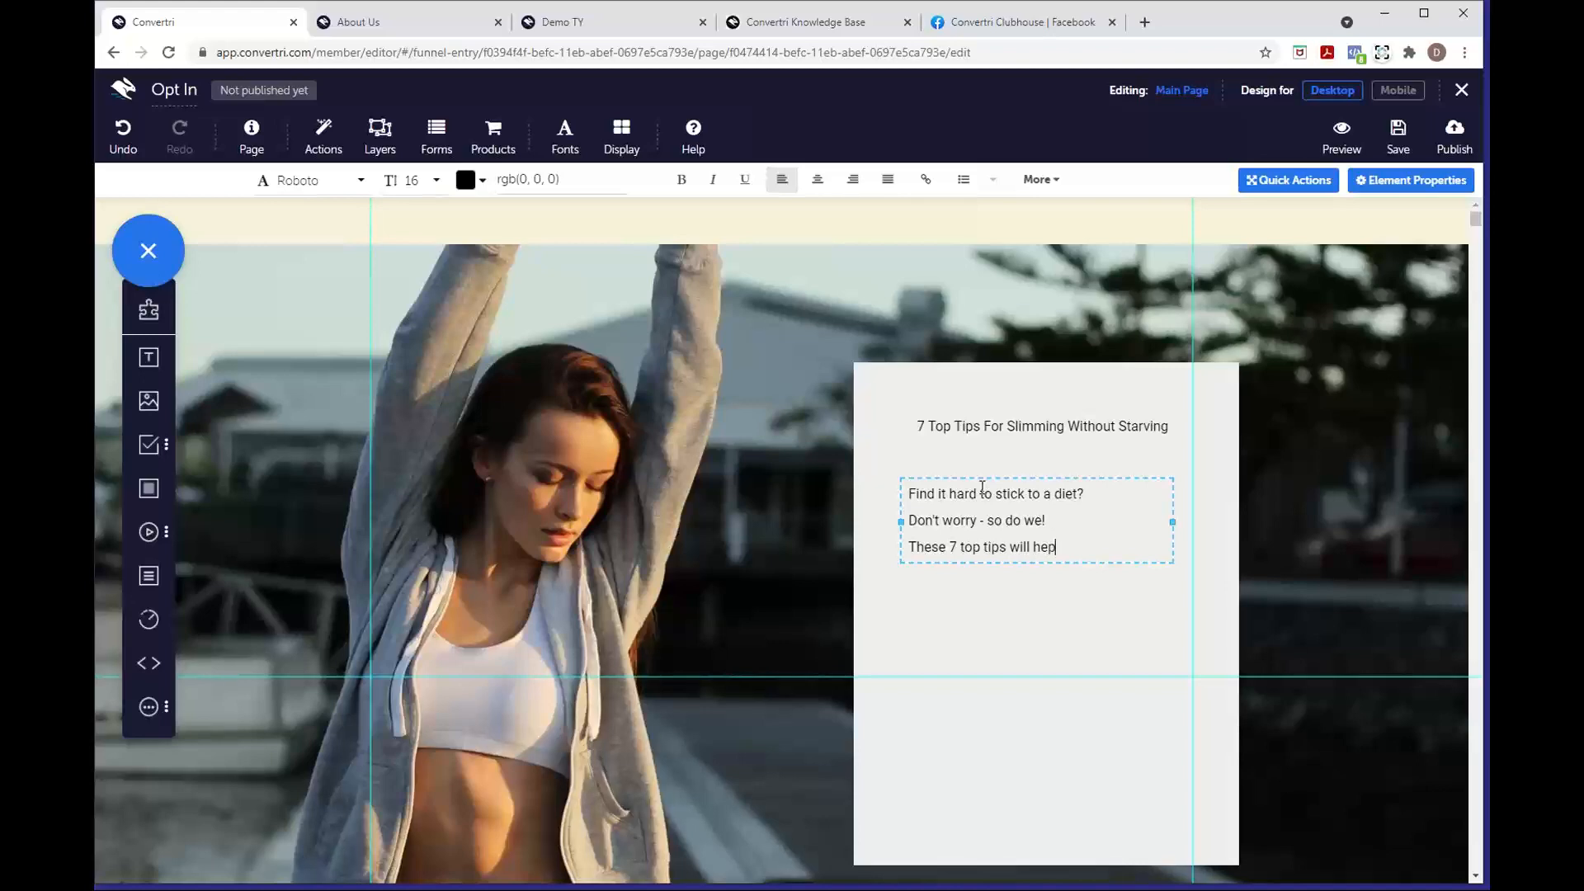
pyautogui.write('you lost e weight by makin')
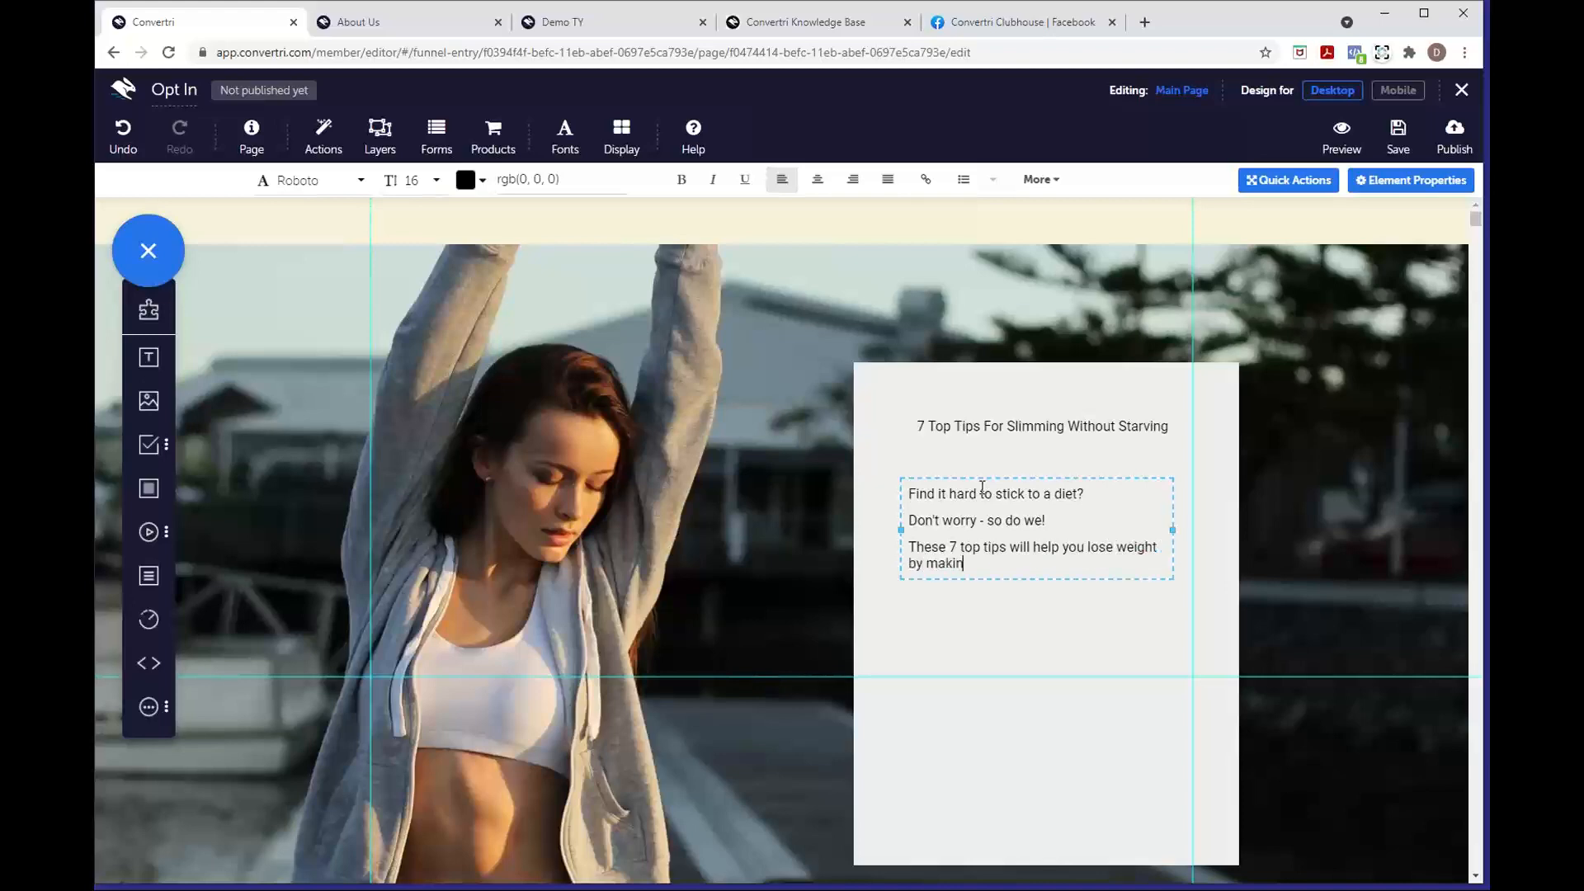
pyautogui.write('g simple')
pyautogui.write('lifetsyle')
pyautogui.press('BackSpace')
pyautogui.press('BackSpace')
pyautogui.press('BackSpace')
pyautogui.press('BackSpace')
pyautogui.press('BackSpace')
pyautogui.press('BackSpace')
pyautogui.write('style changes')
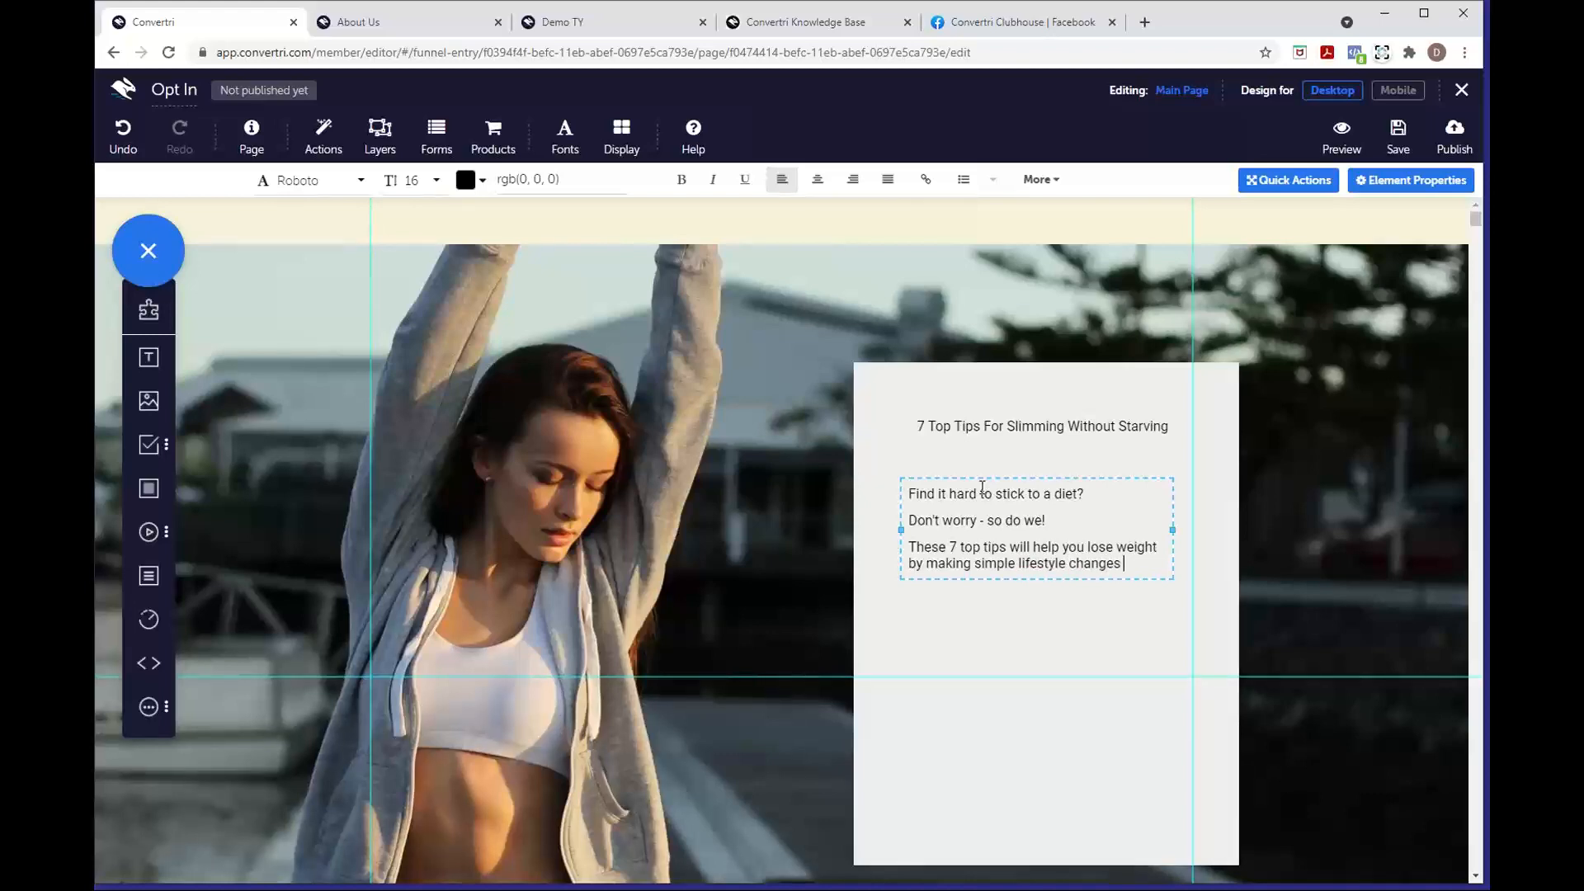
pyautogui.write(' - so you look and feel great witho')
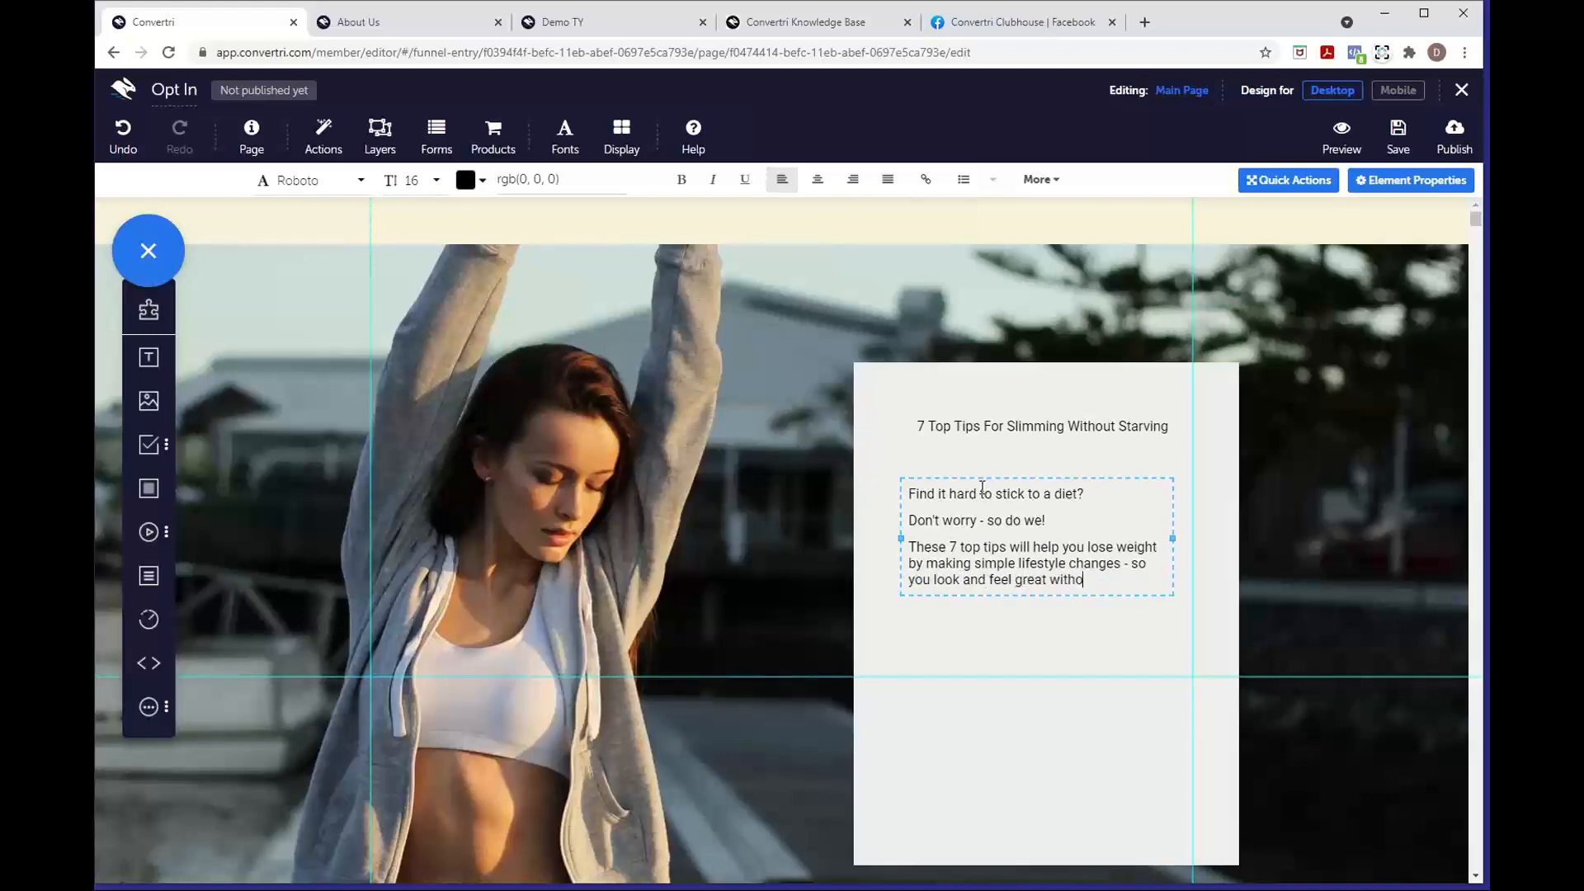
pyautogui.write('ut needing to starve yourself.')
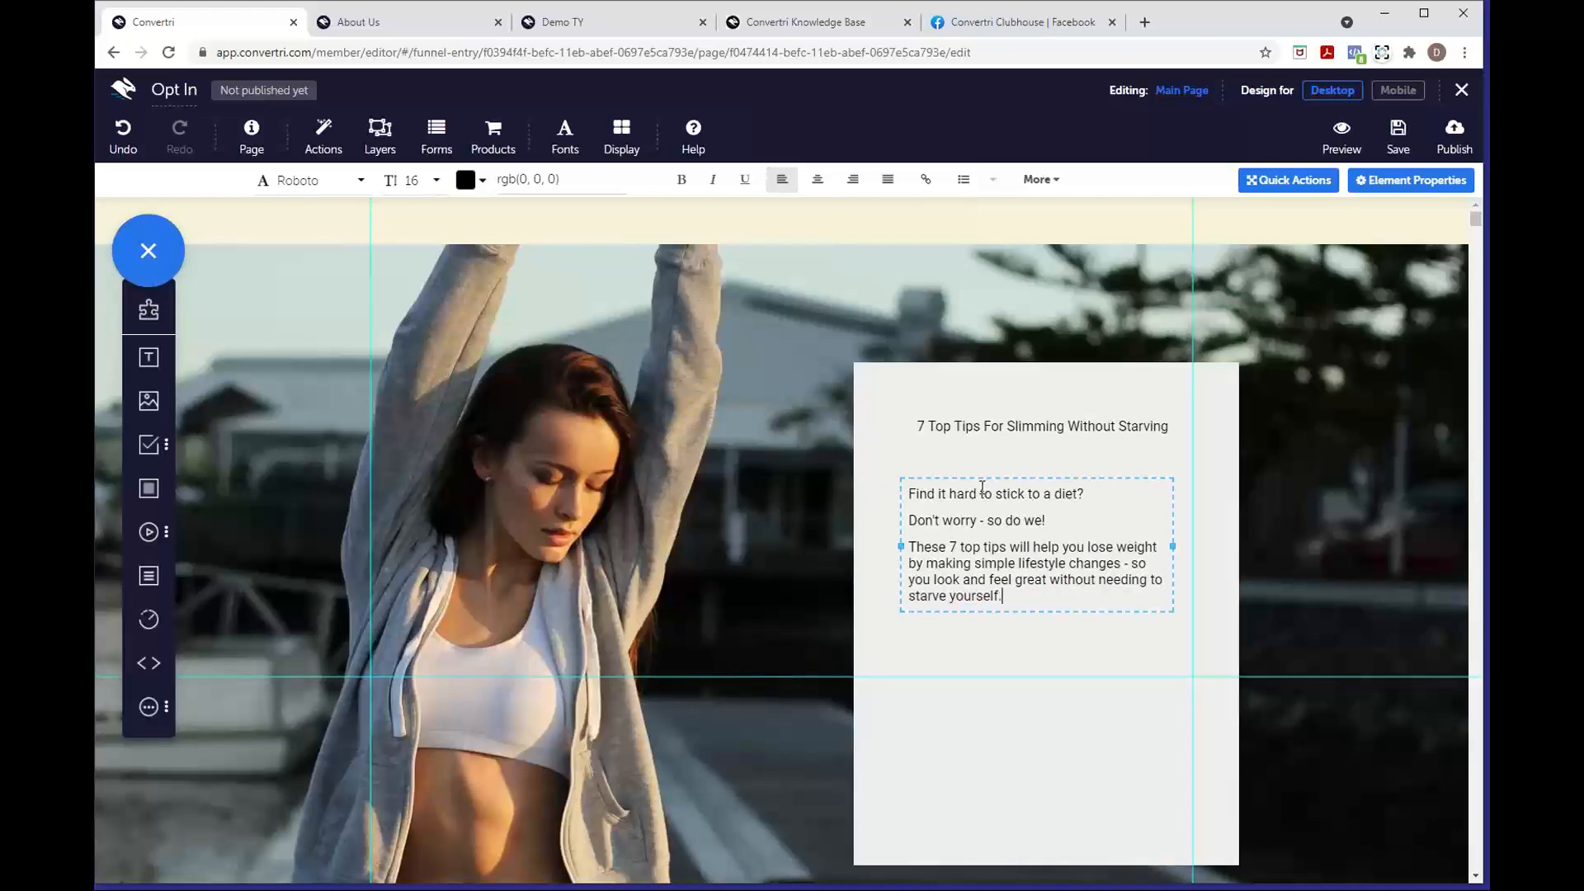
pyautogui.click(958, 673)
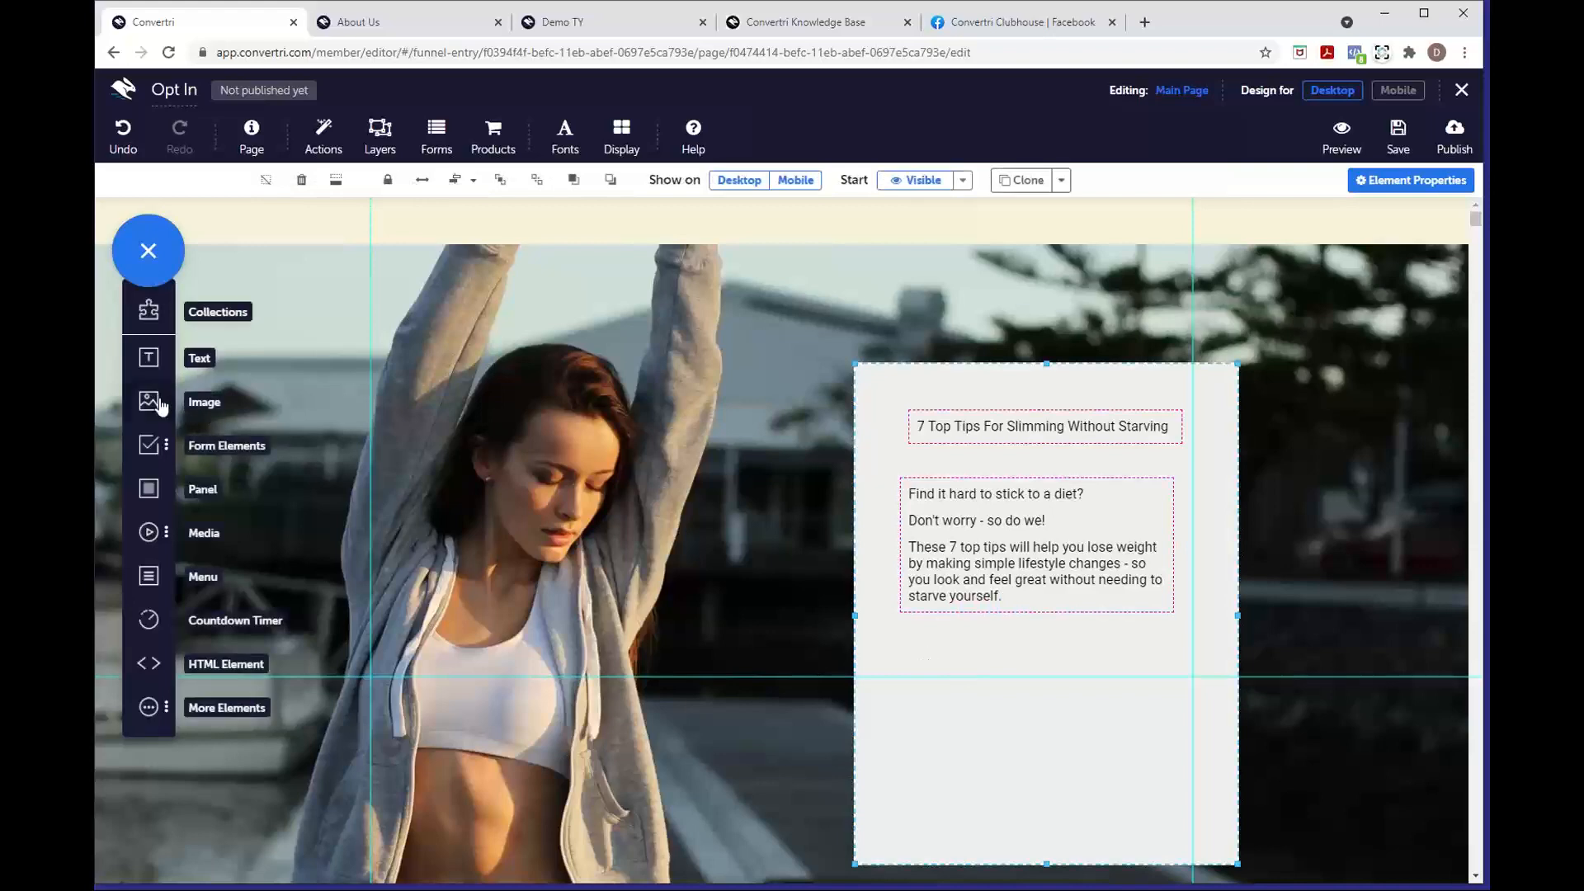
# Add a text element under the body copy in the panel reading "Enter your details below"
pyautogui.moveTo(149, 357); pyautogui.dragTo(982, 658)
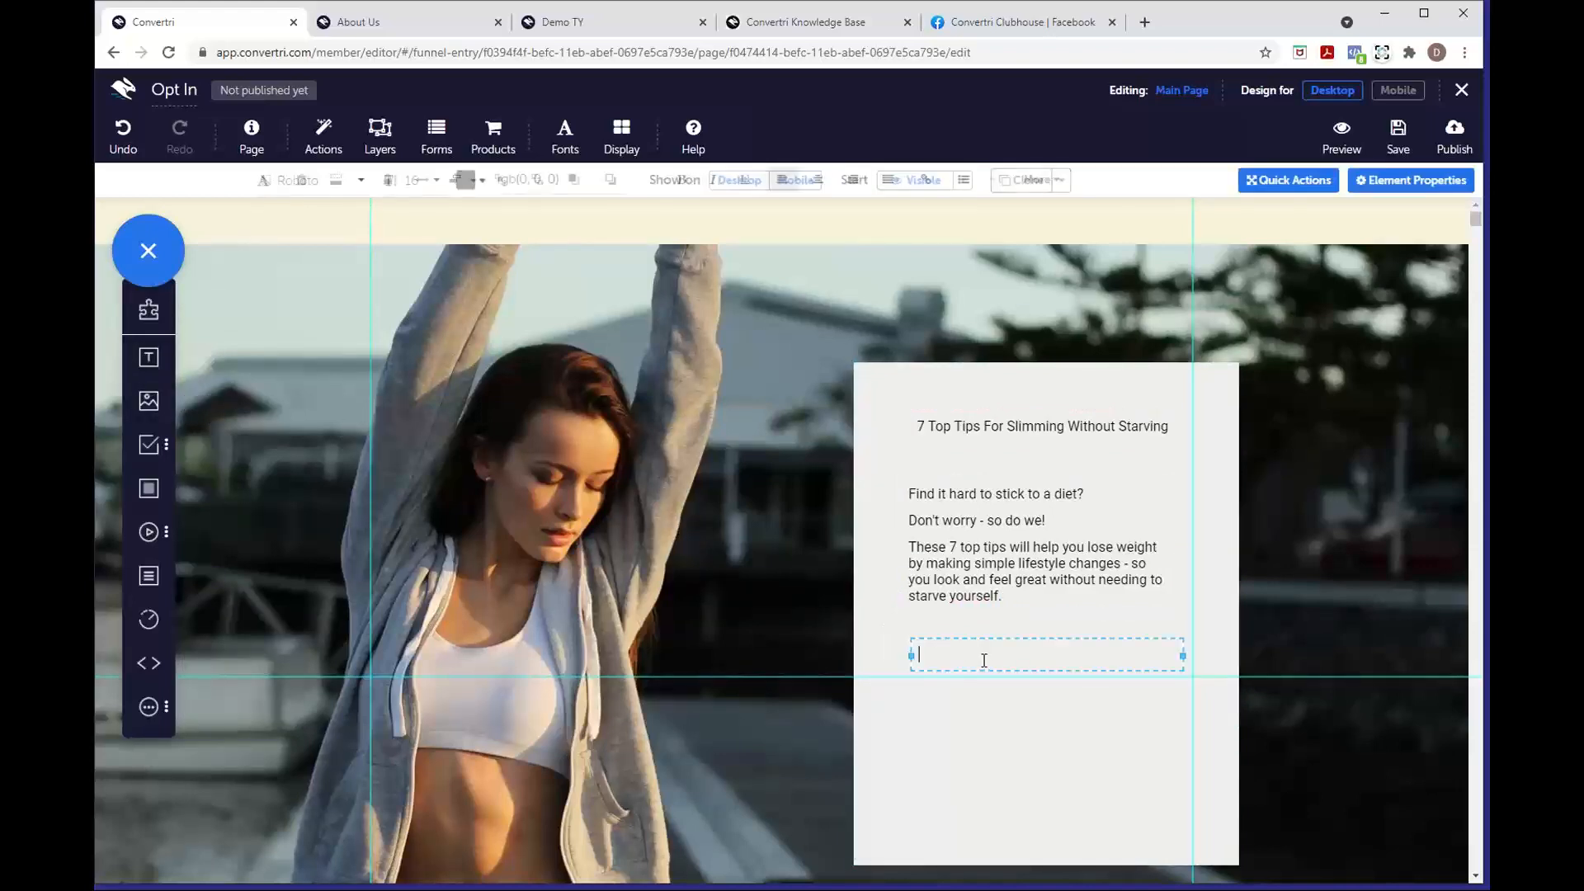
pyautogui.write('Enter ')
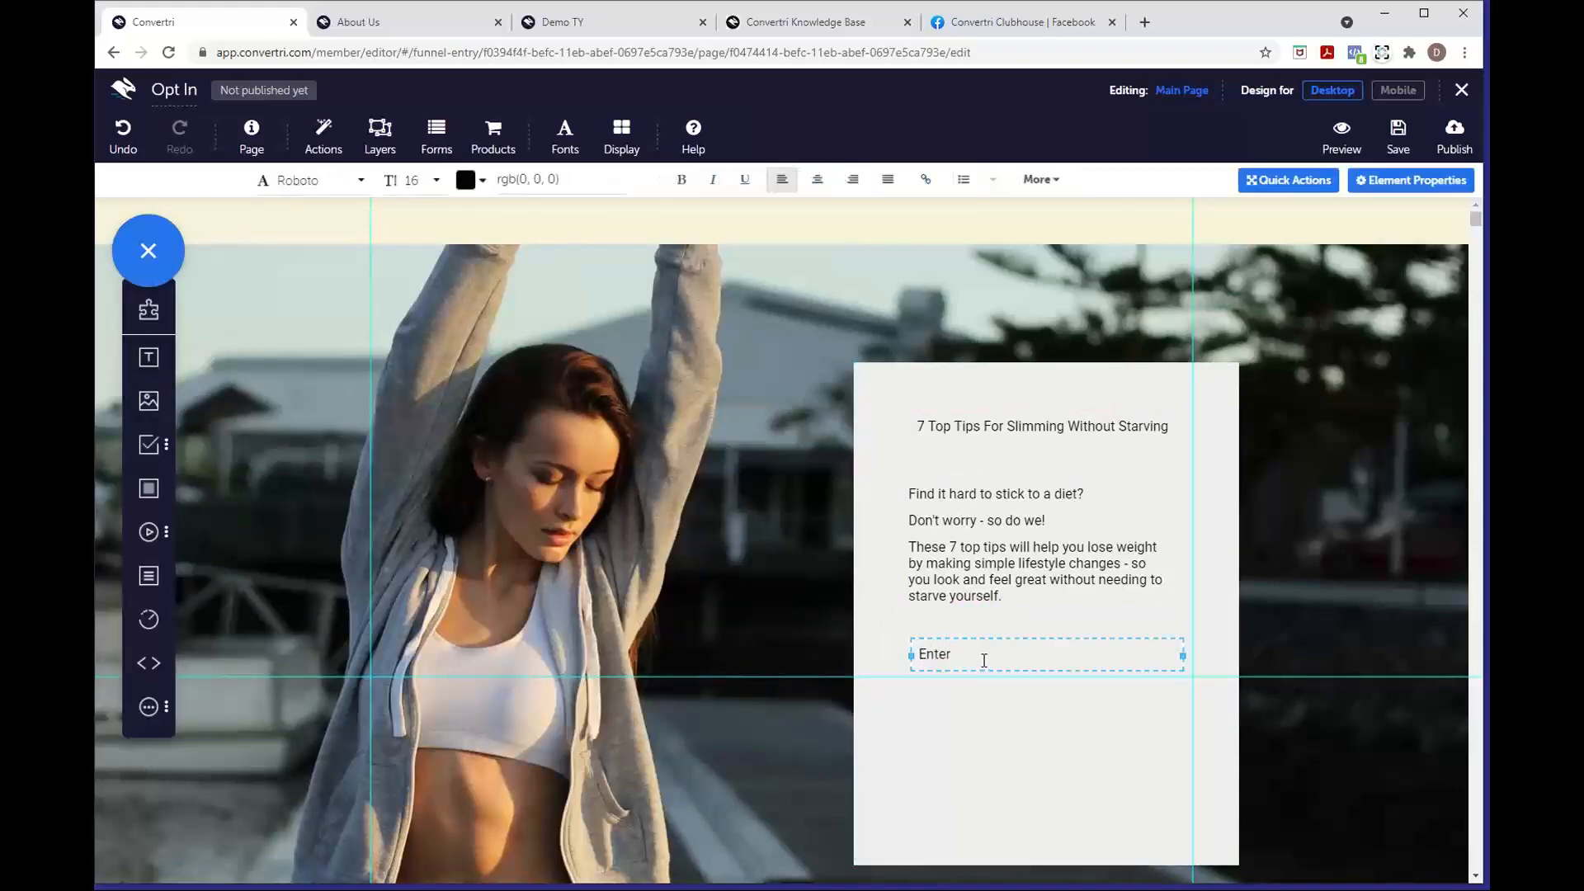
pyautogui.write('your details below')
# Add a text element near the panel's lower edge reading "We're never going to spam you, your details are safe us."
pyautogui.moveTo(150, 369); pyautogui.dragTo(926, 784)
pyautogui.write("We're nee")
pyautogui.press('BackSpace')
pyautogui.write('ver going to')
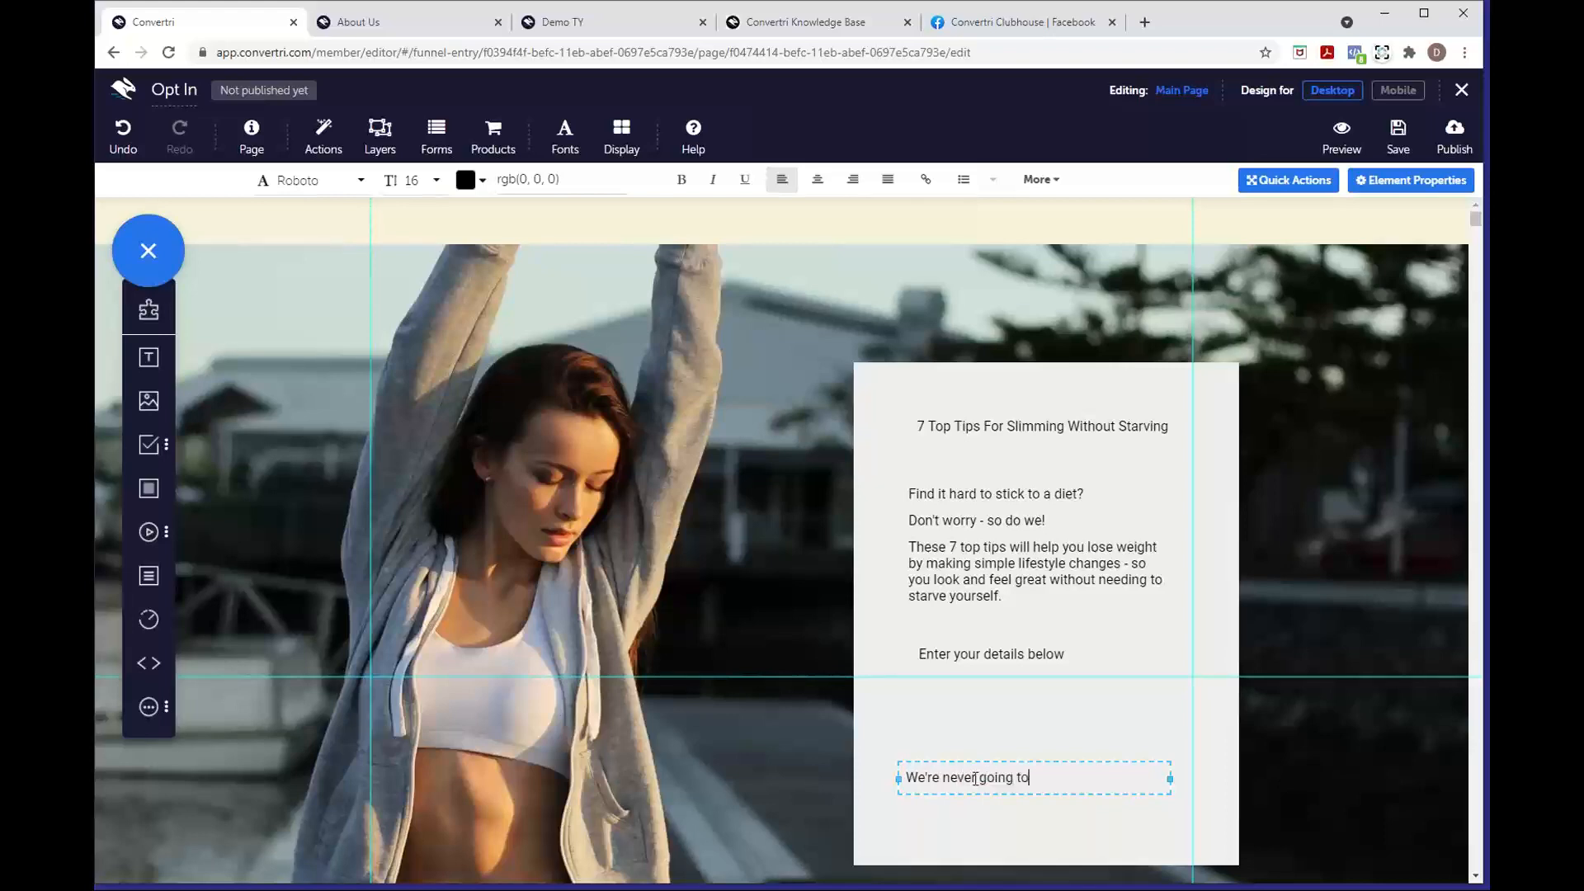
pyautogui.write(' spam you, your ')
pyautogui.write('details are ')
pyautogui.write('s')
pyautogui.press('BackSpace')
pyautogui.write('are safe us')
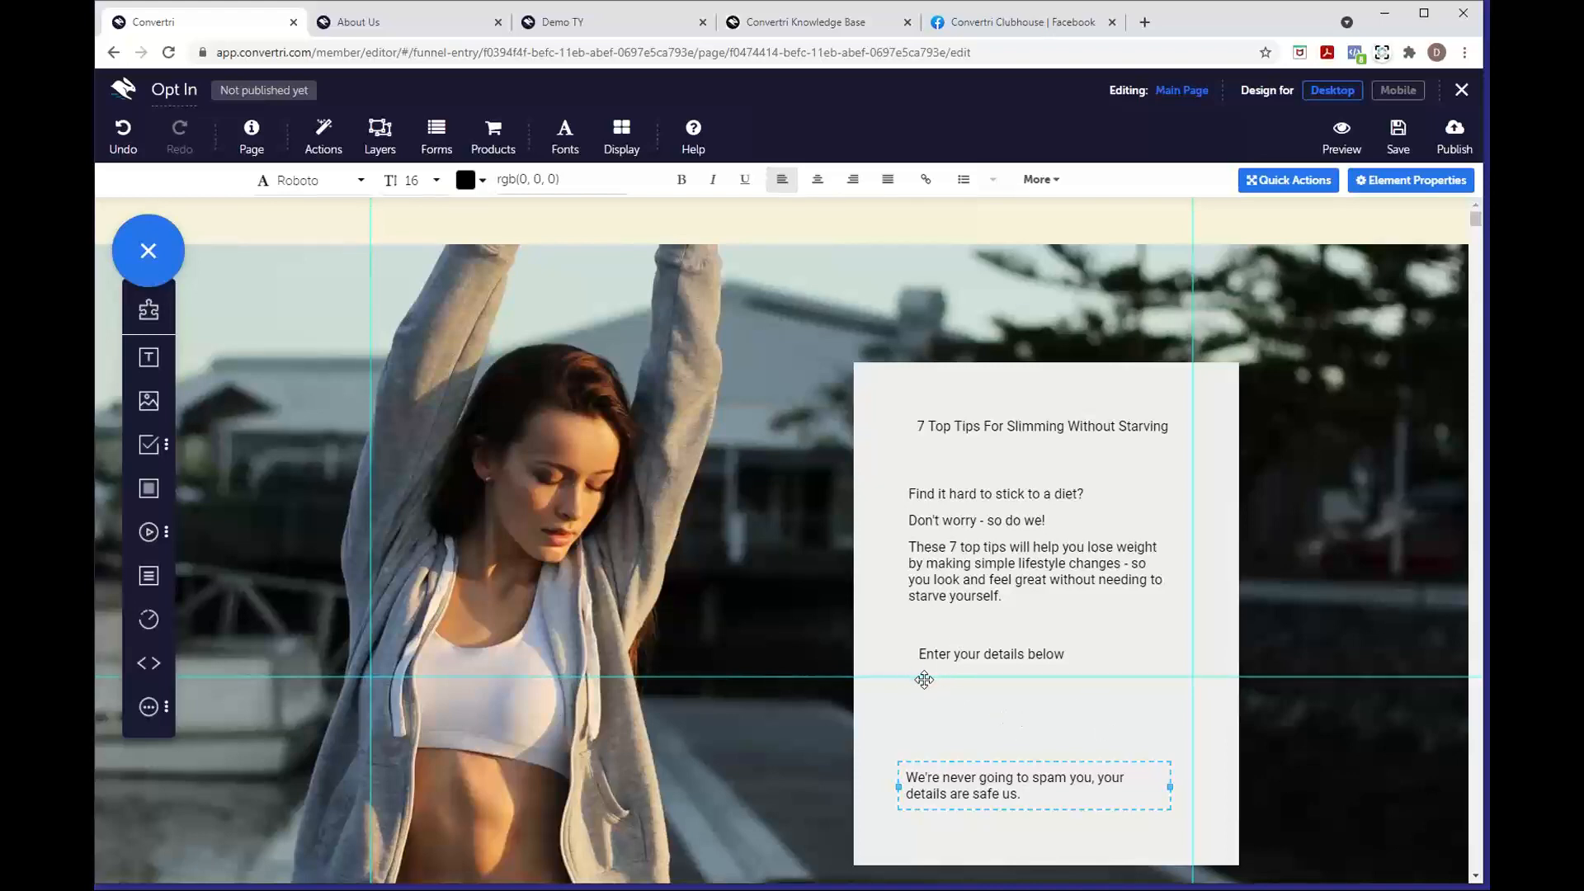
# Move the opt-in panel with all its text slightly upward over the hero image
pyautogui.click(868, 714)
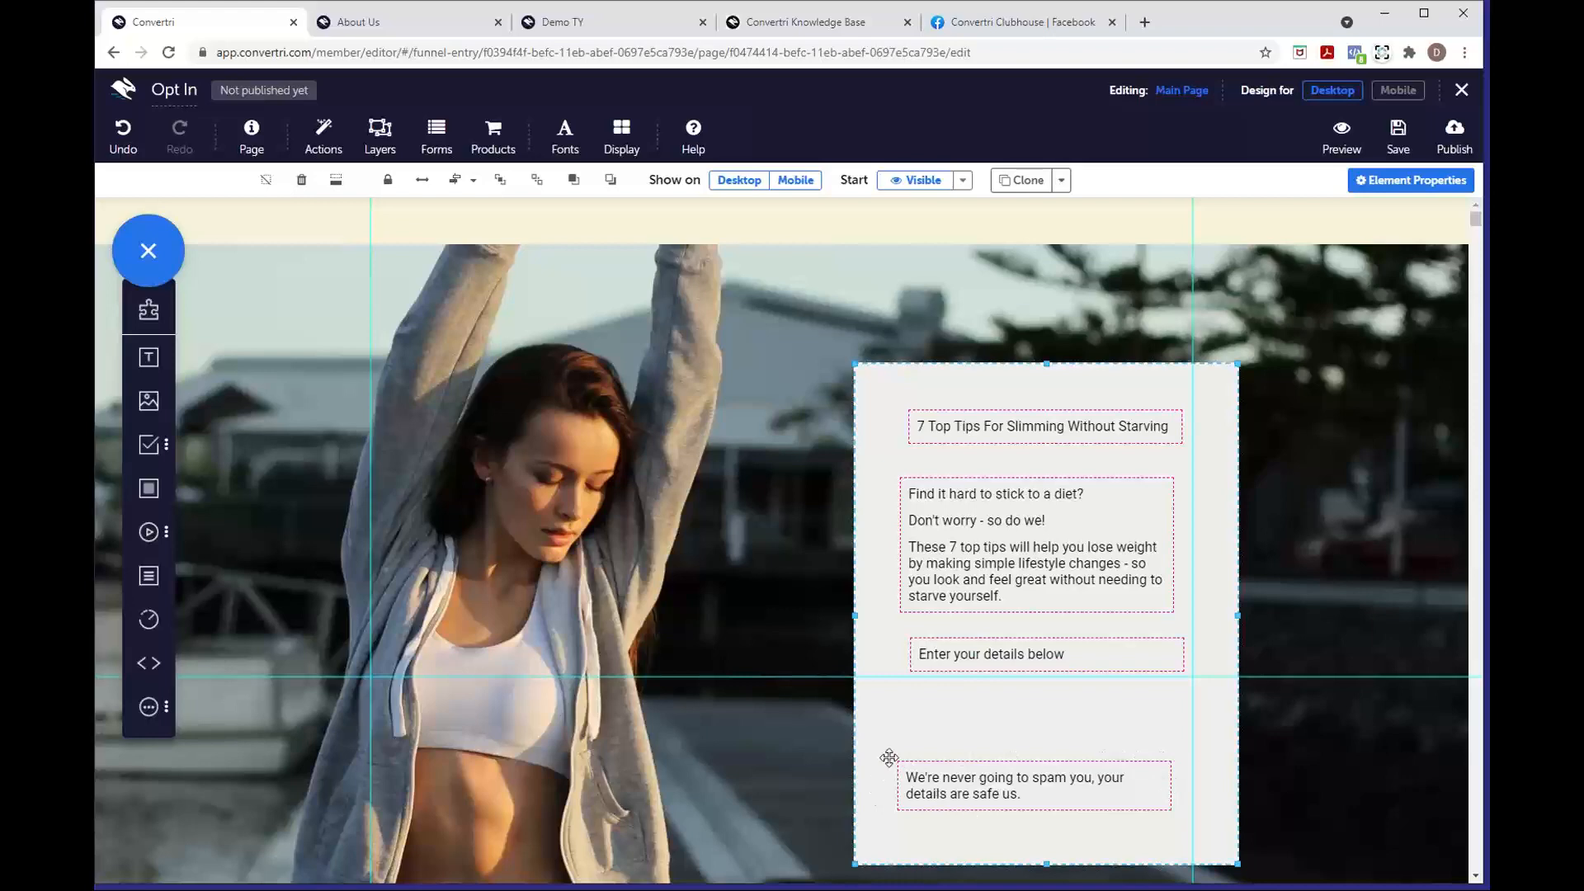
pyautogui.moveTo(888, 756); pyautogui.dragTo(879, 716)
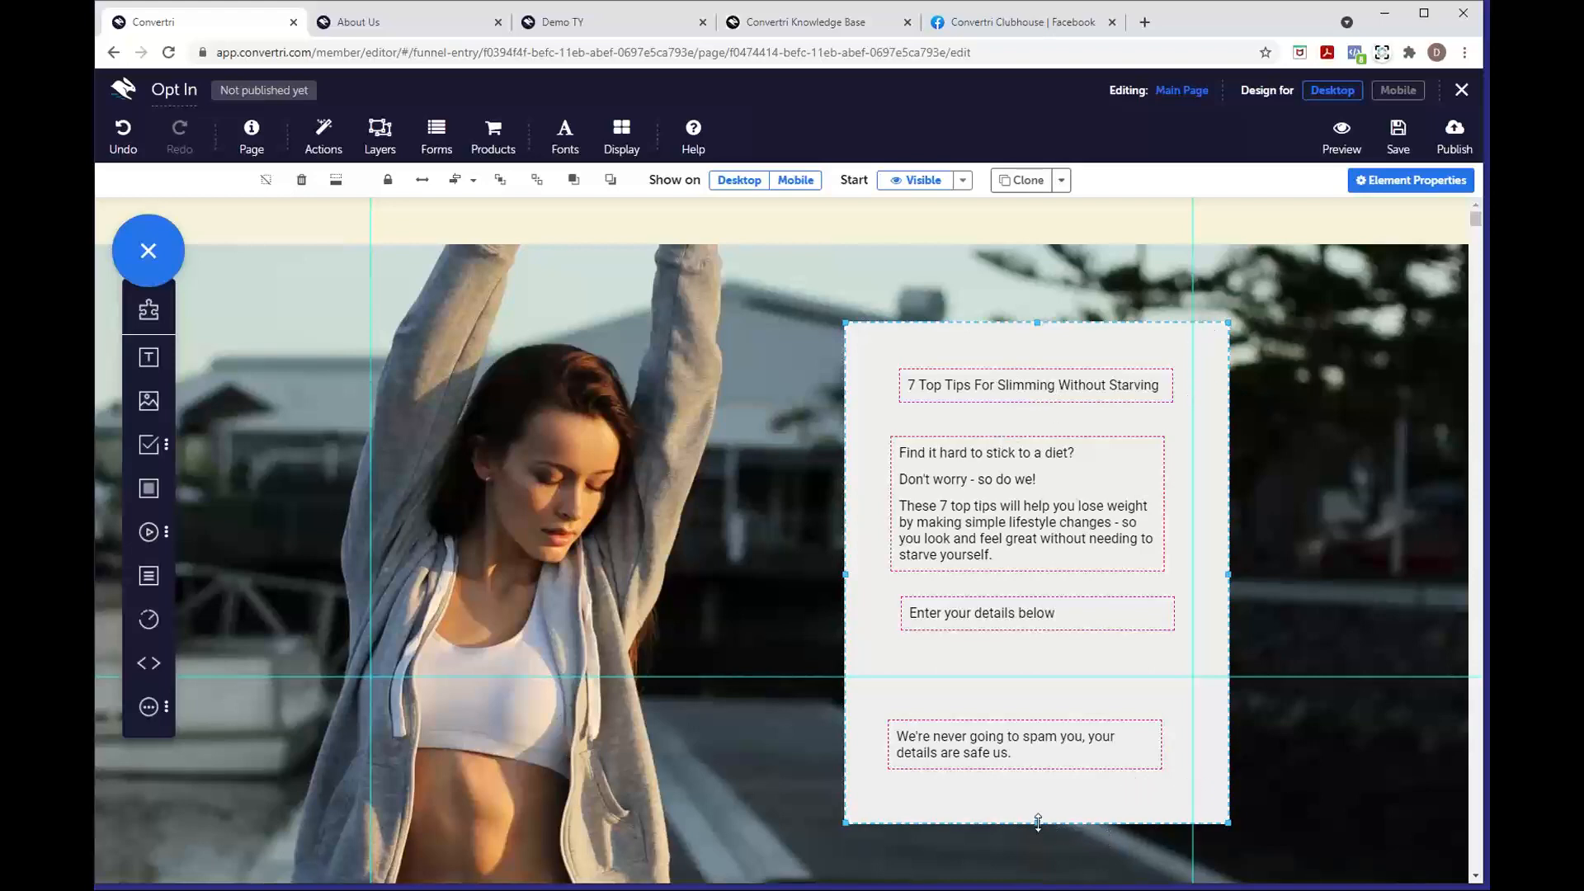
pyautogui.moveTo(1037, 823); pyautogui.dragTo(1050, 336)
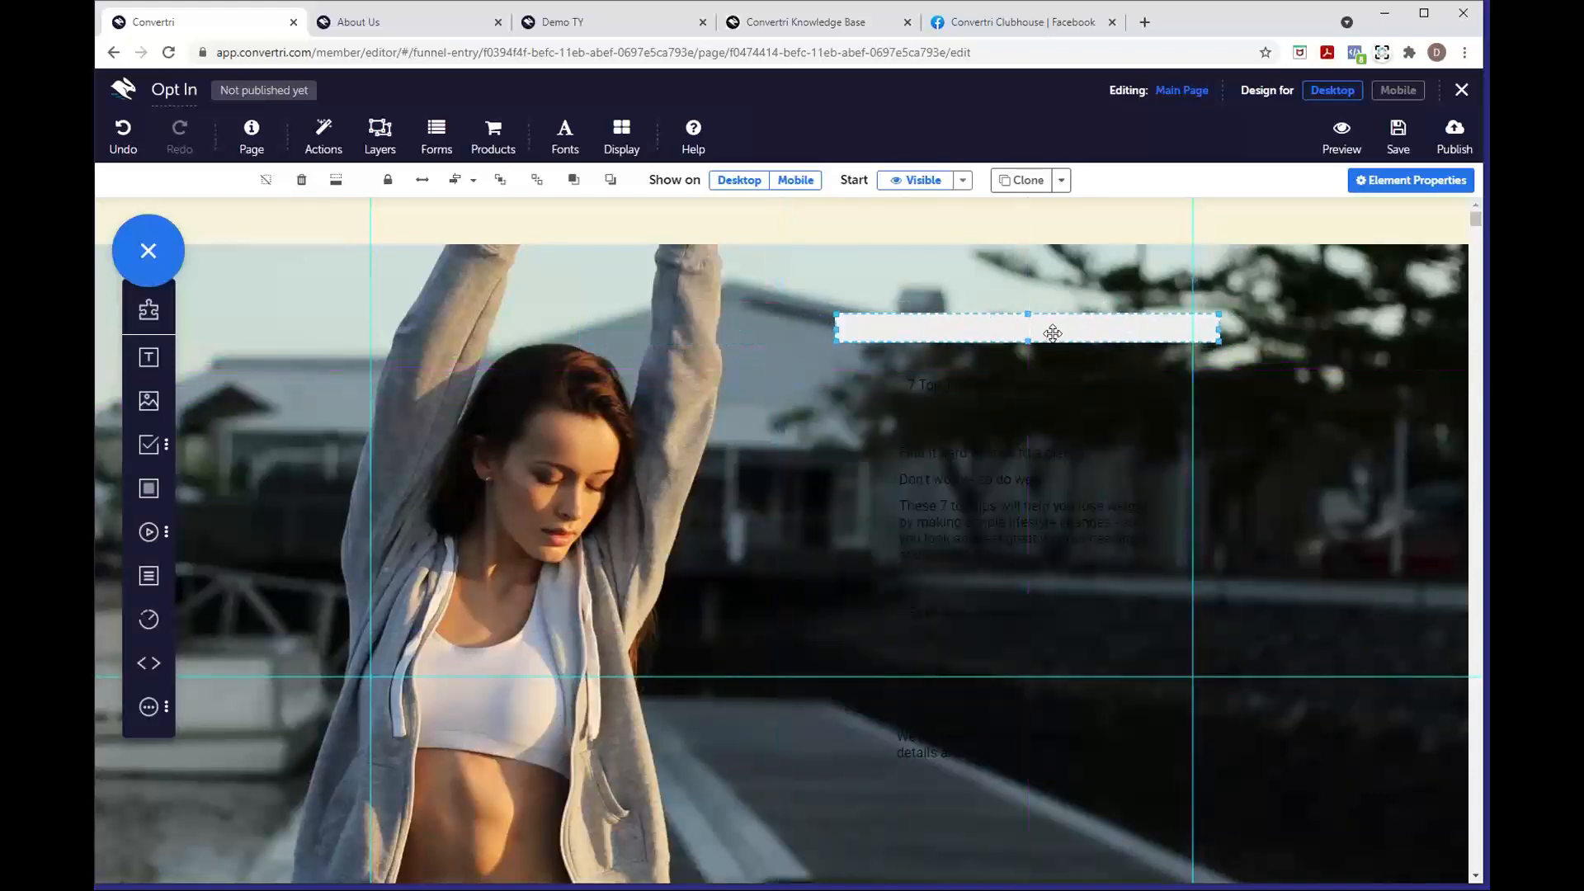
pyautogui.click(123, 138)
pyautogui.click(123, 141)
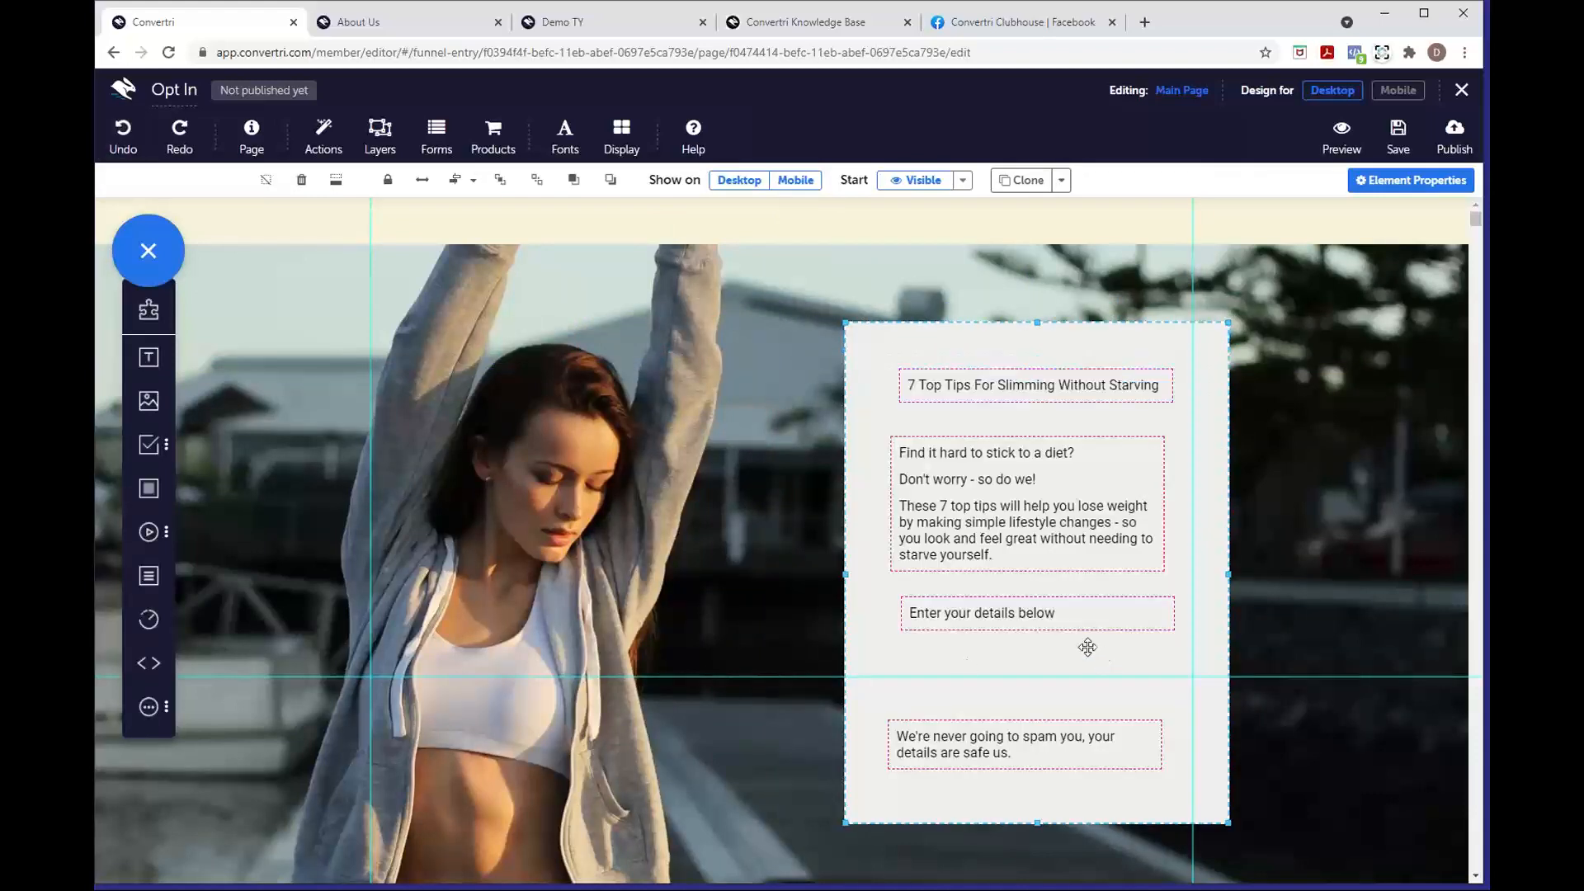
# Nudge the panel and its "Enter your details below" text into place and turn on Element Outlines
pyautogui.moveTo(1070, 631)
pyautogui.mouseDown()
pyautogui.moveTo(1230, 607)
pyautogui.moveTo(1054, 612)
pyautogui.moveTo(1375, 608)
pyautogui.moveTo(1394, 622)
pyautogui.moveTo(1033, 618)
pyautogui.moveTo(1050, 635)
pyautogui.mouseUp()
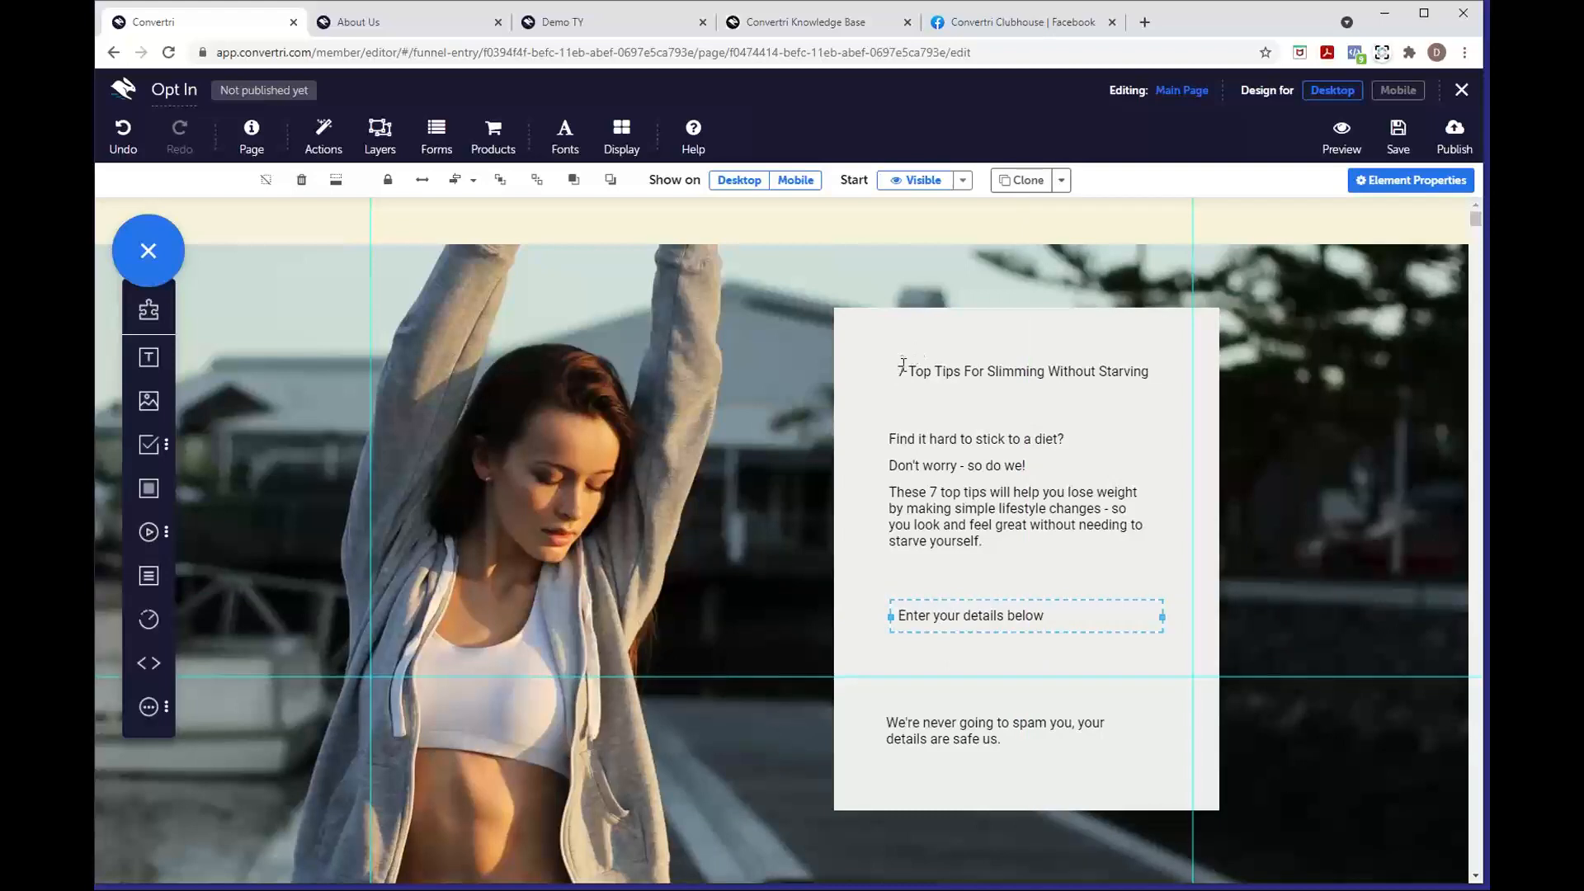
pyautogui.click(631, 139)
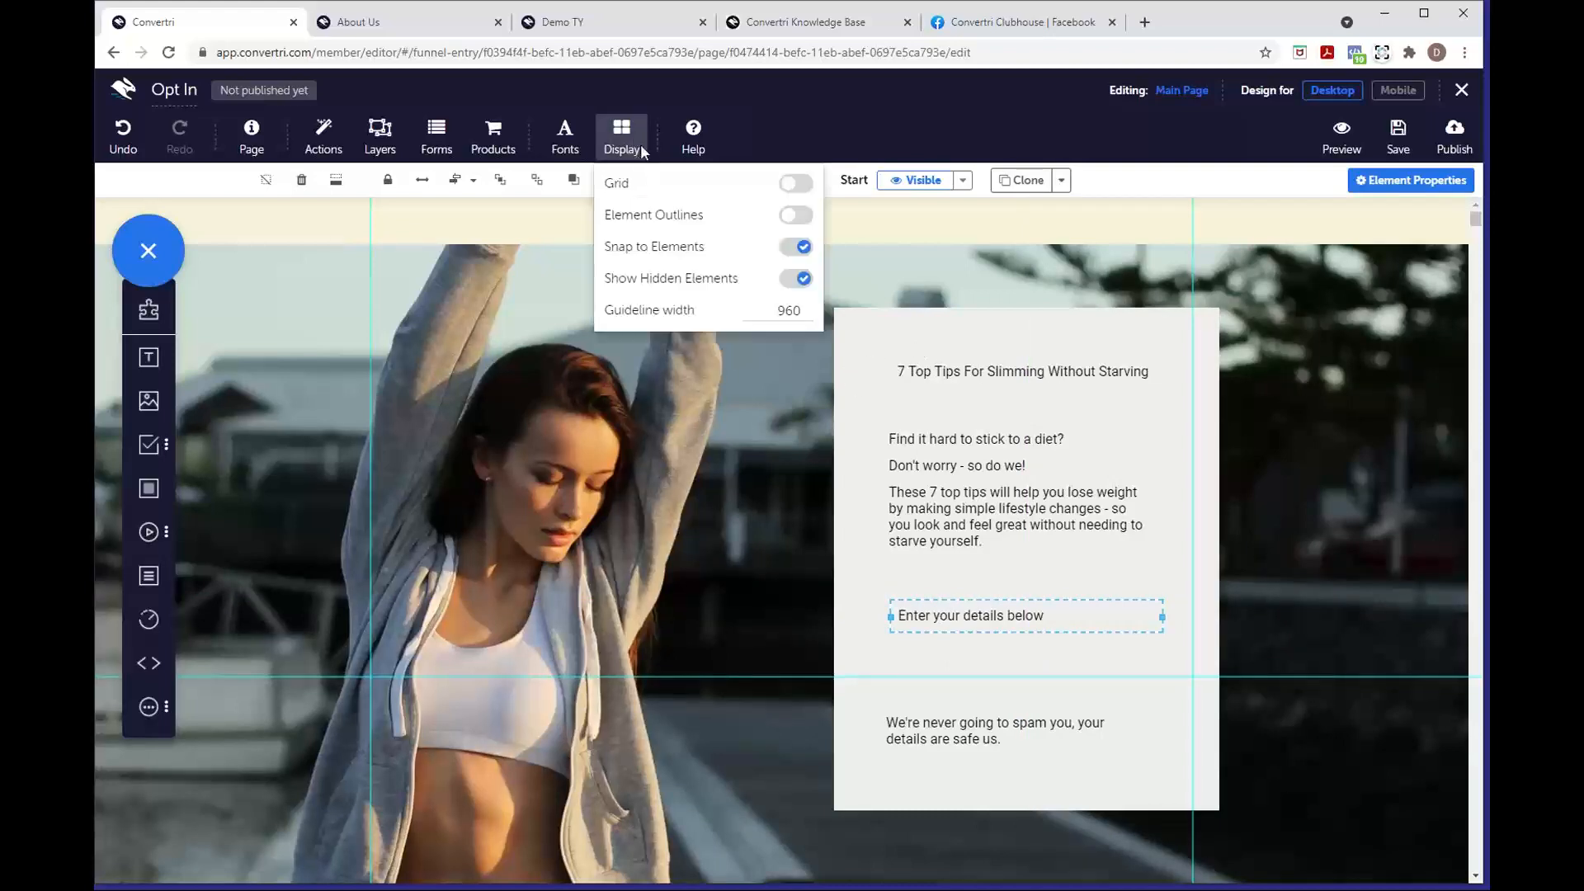
pyautogui.click(799, 220)
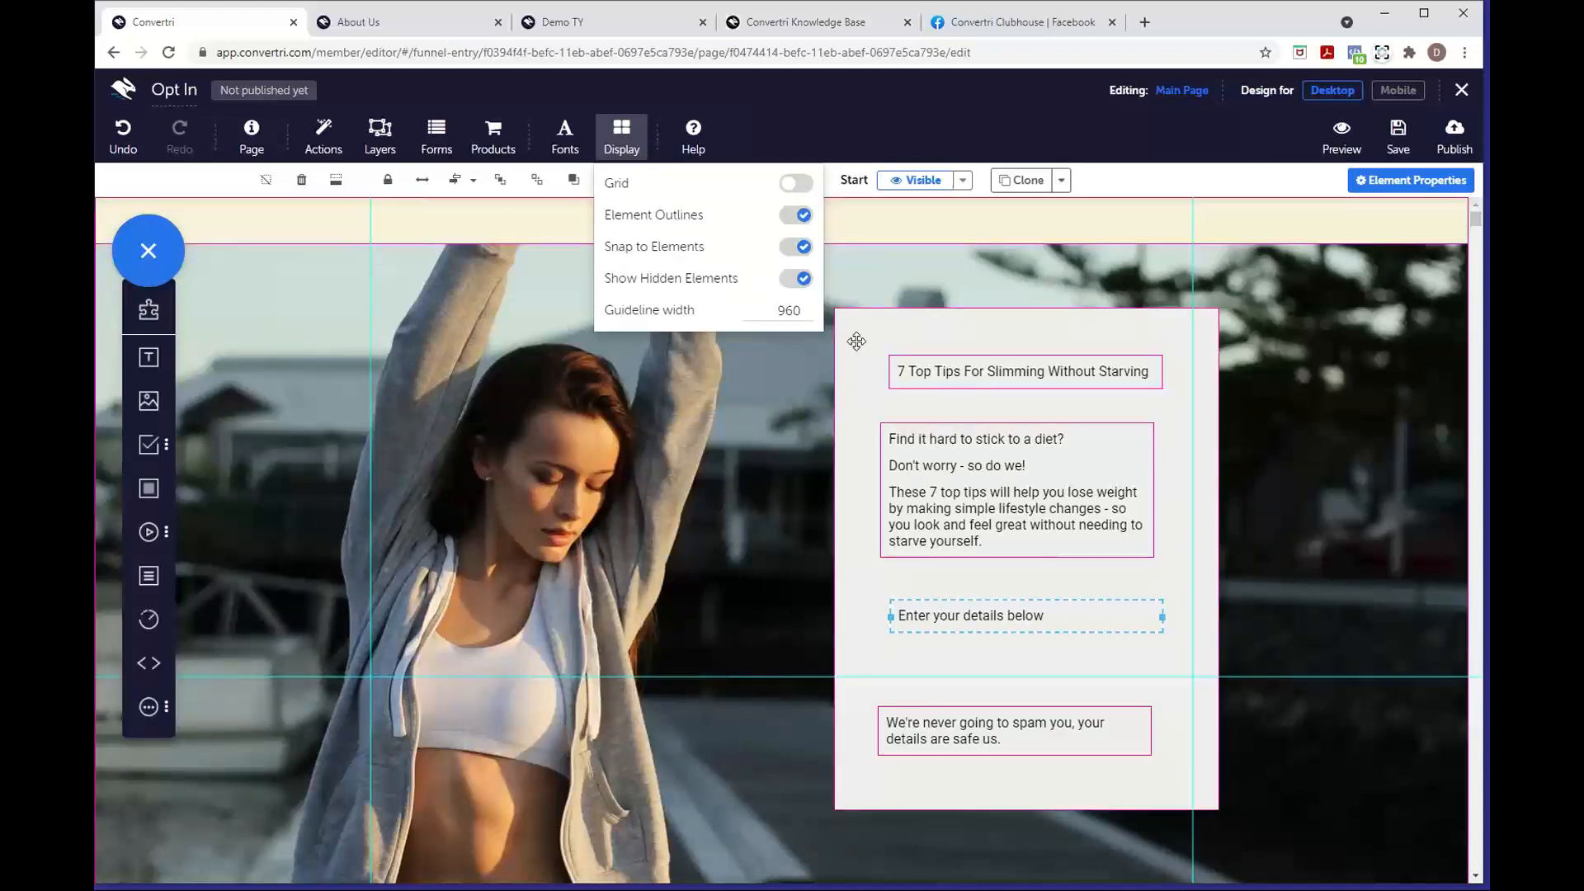
# Shift the heading text and panel sideways, realign the heading inside the panel, and move the whole panel back toward the woman
pyautogui.click(889, 364)
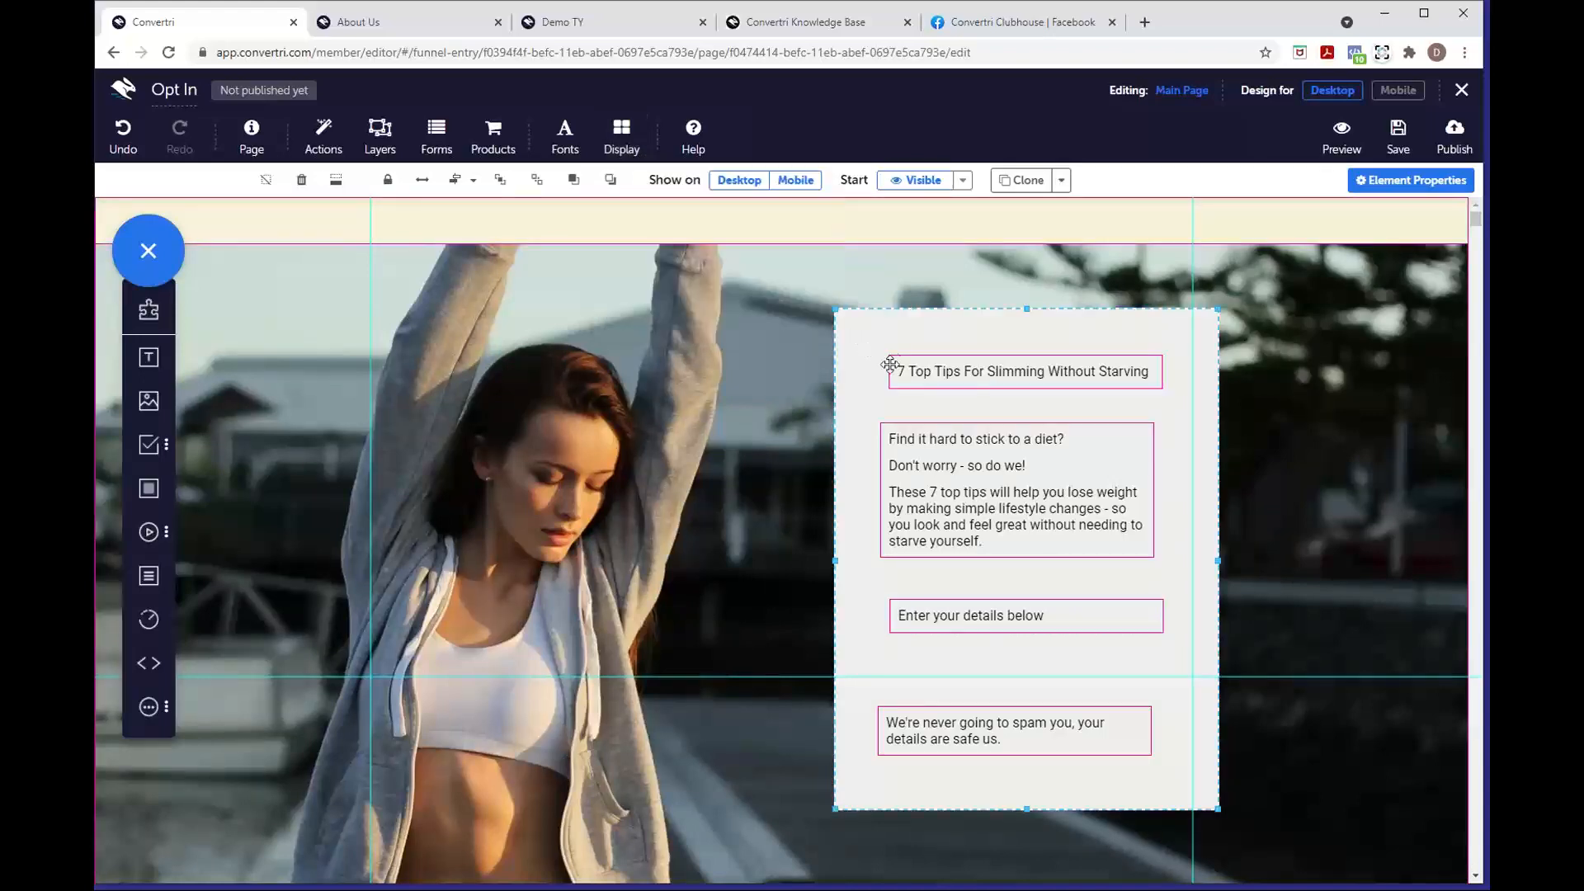
pyautogui.click(1122, 380)
pyautogui.moveTo(1120, 383); pyautogui.dragTo(1193, 383)
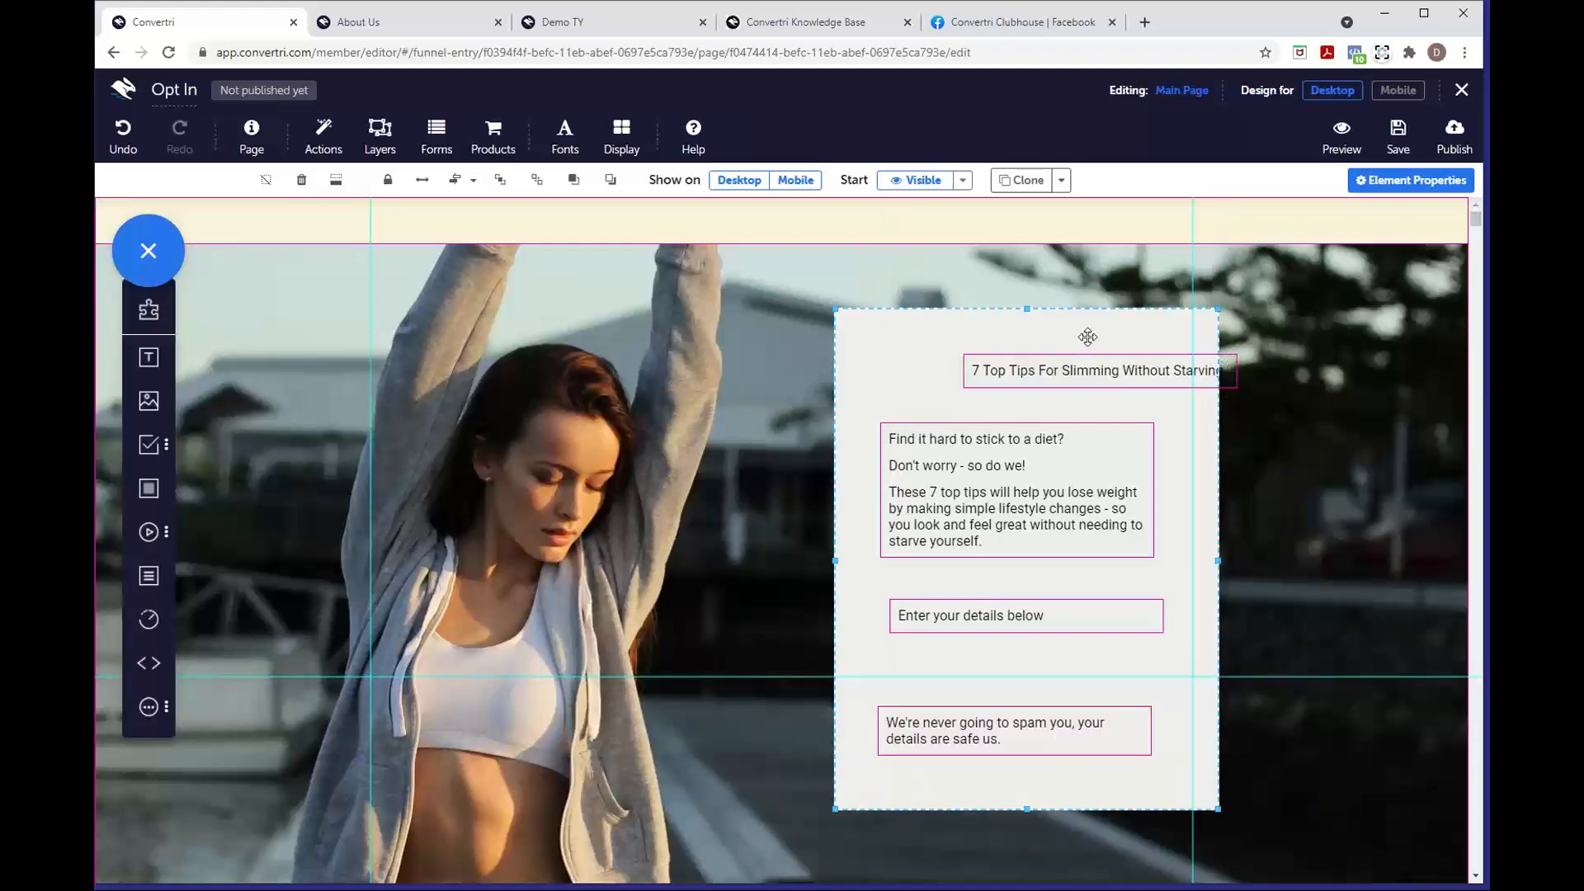
pyautogui.moveTo(1087, 337); pyautogui.dragTo(1151, 336)
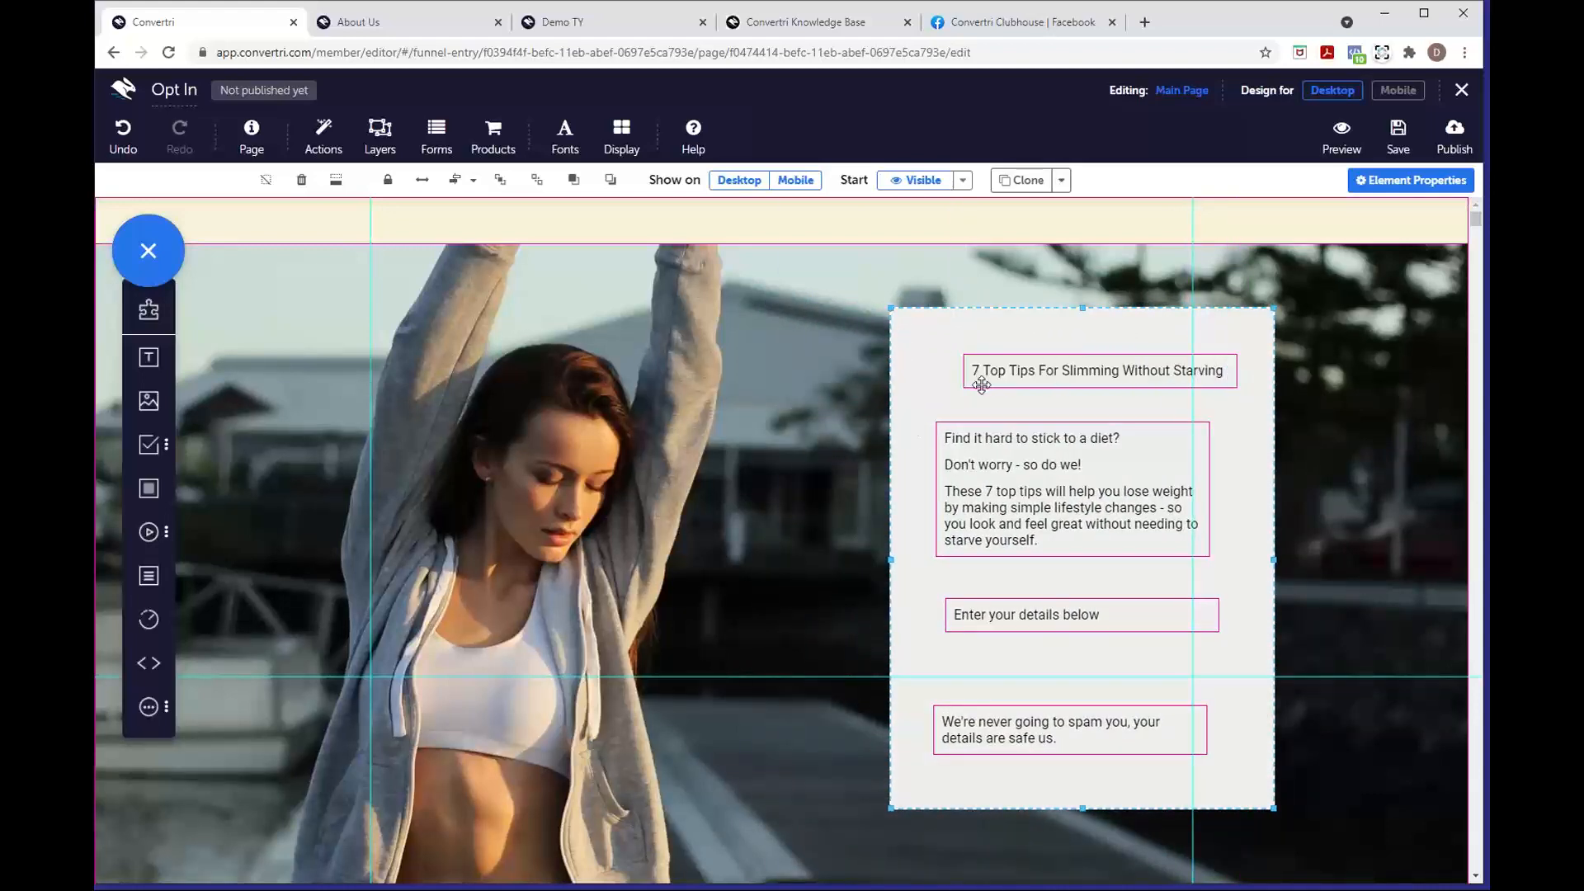
pyautogui.moveTo(983, 383)
pyautogui.mouseDown()
pyautogui.moveTo(962, 385)
pyautogui.moveTo(980, 386)
pyautogui.mouseUp()
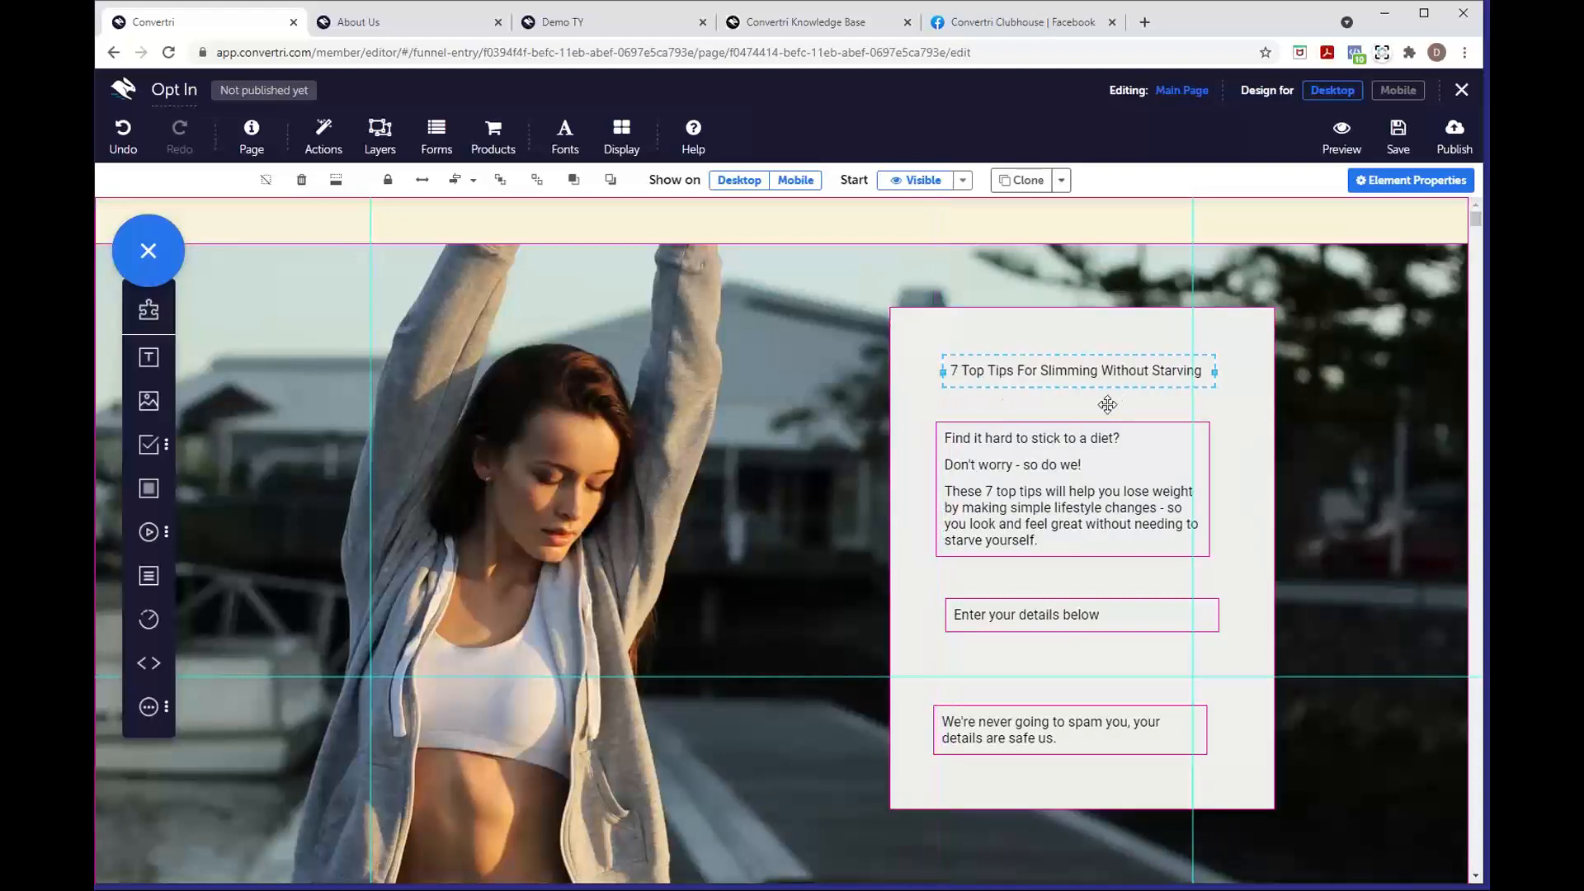
pyautogui.moveTo(1104, 400); pyautogui.dragTo(1045, 394)
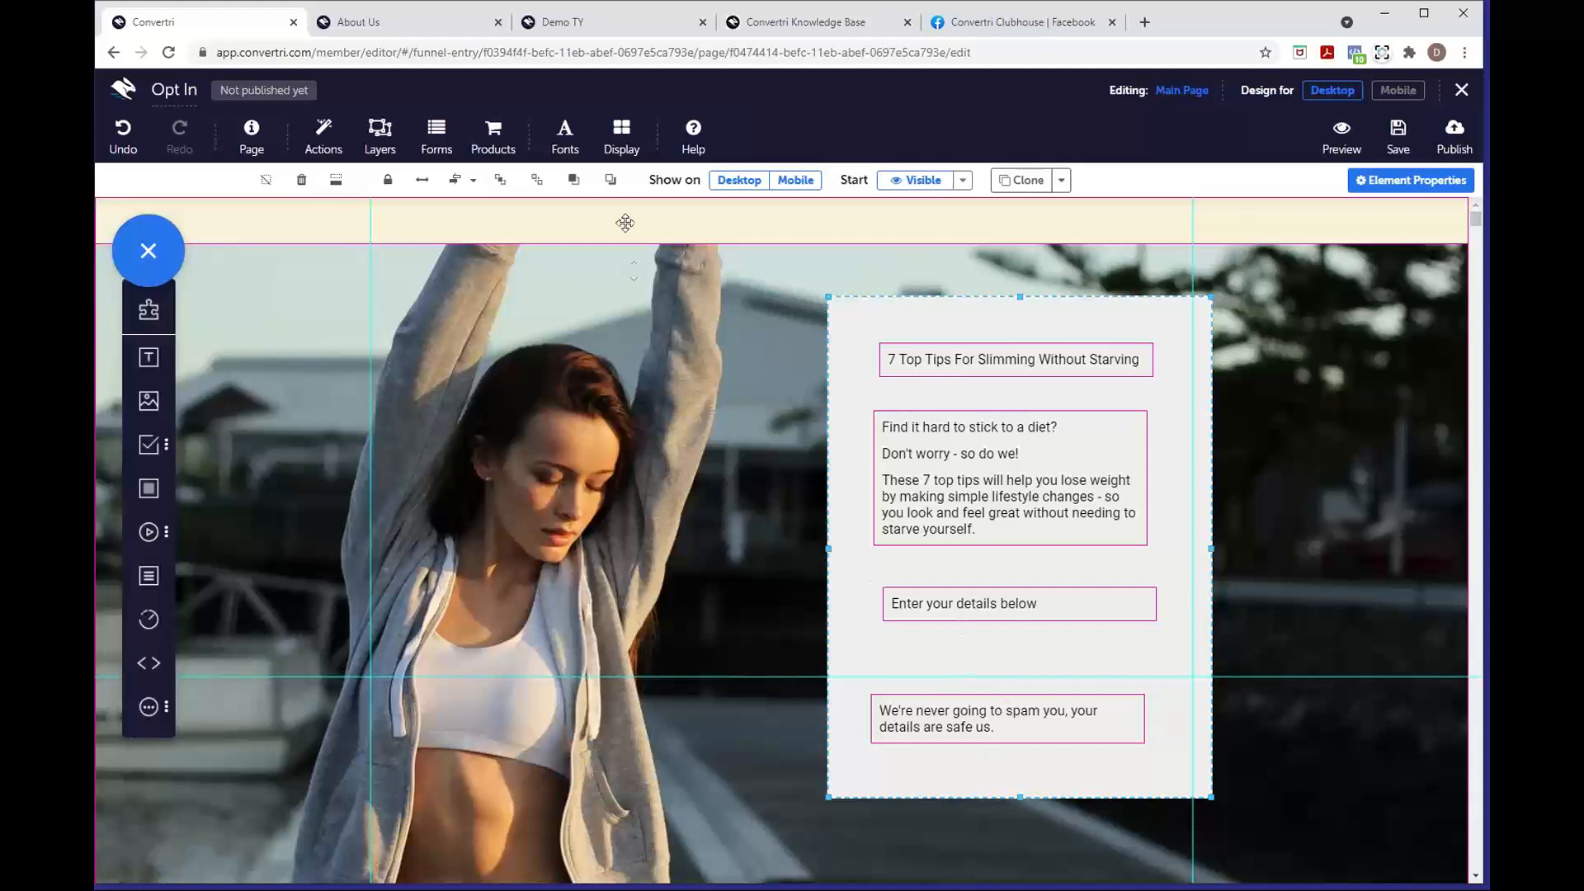
# Turn off Element Outlines for the page canvas
pyautogui.click(621, 150)
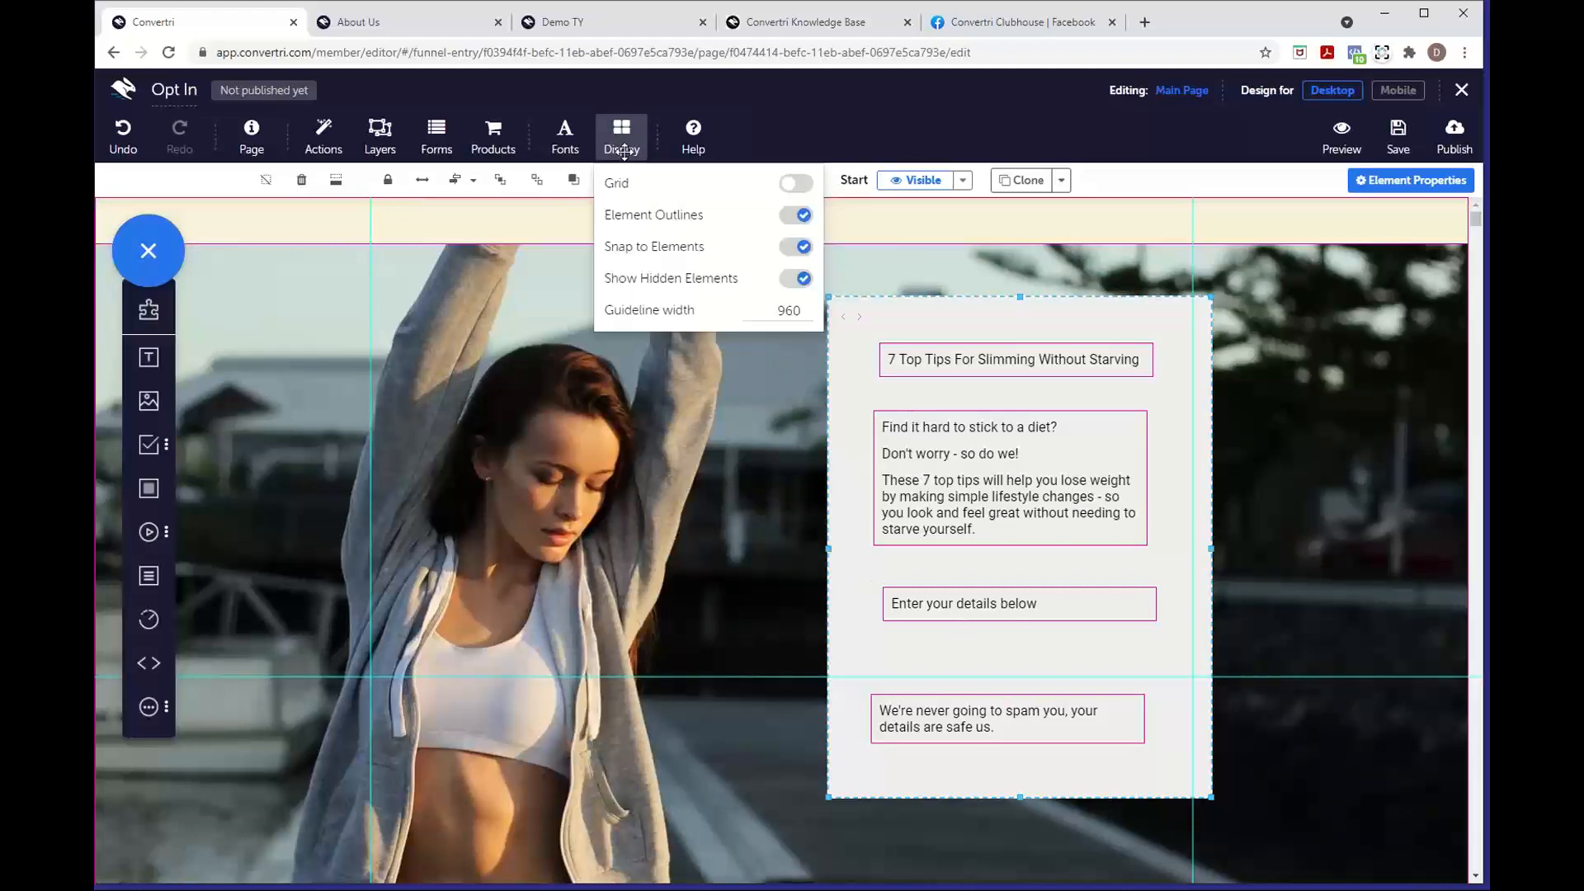
pyautogui.click(802, 216)
pyautogui.click(621, 136)
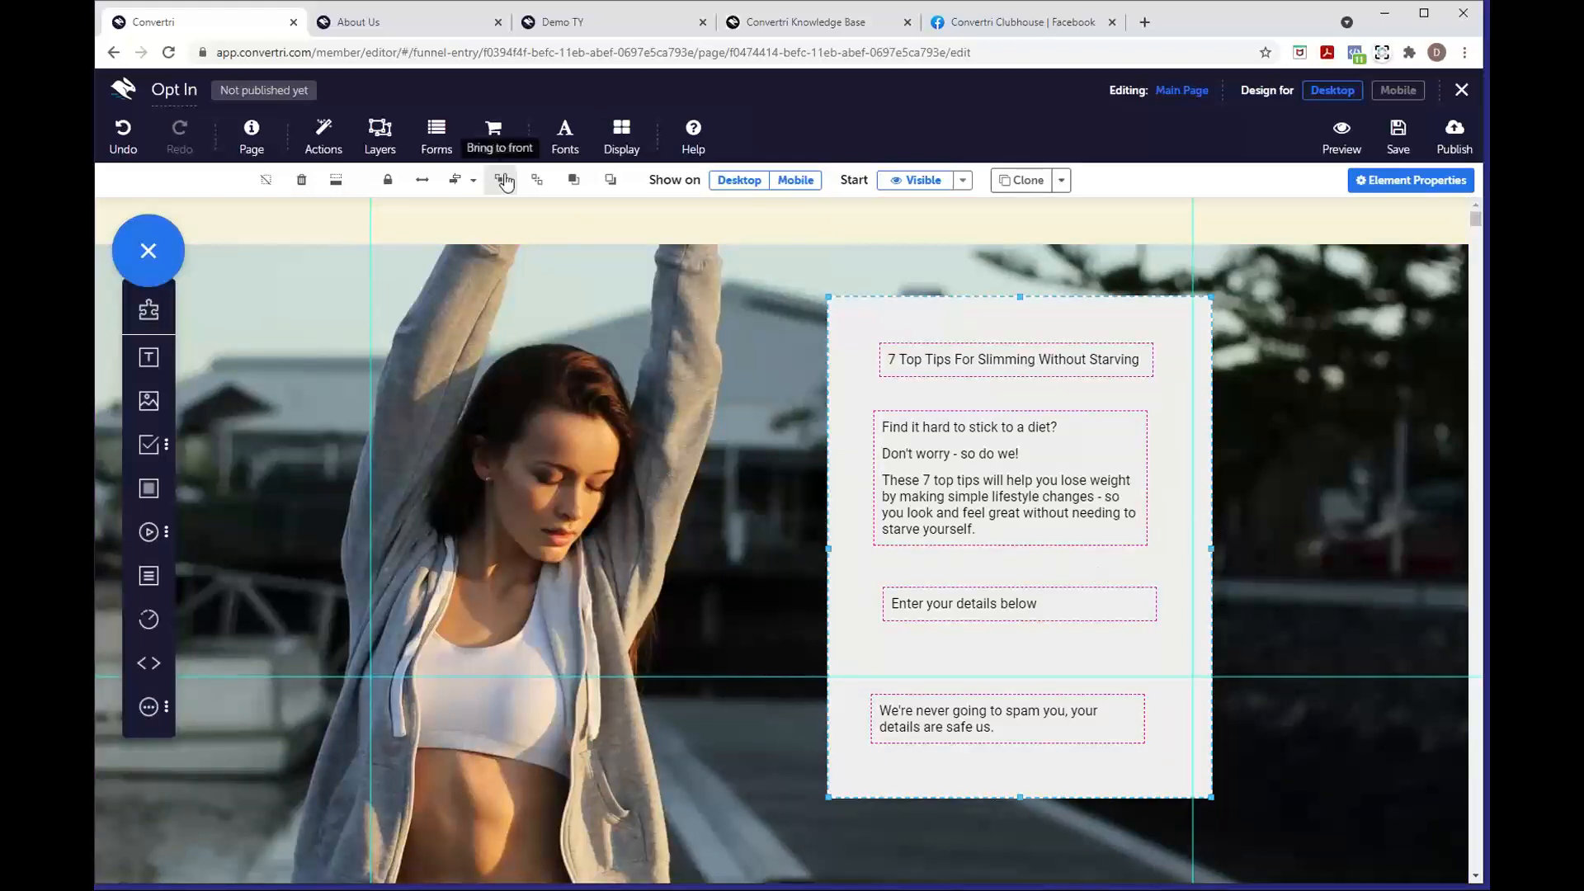
# Review the page's default text styles and set the default paragraph font family to Lato
pyautogui.click(268, 153)
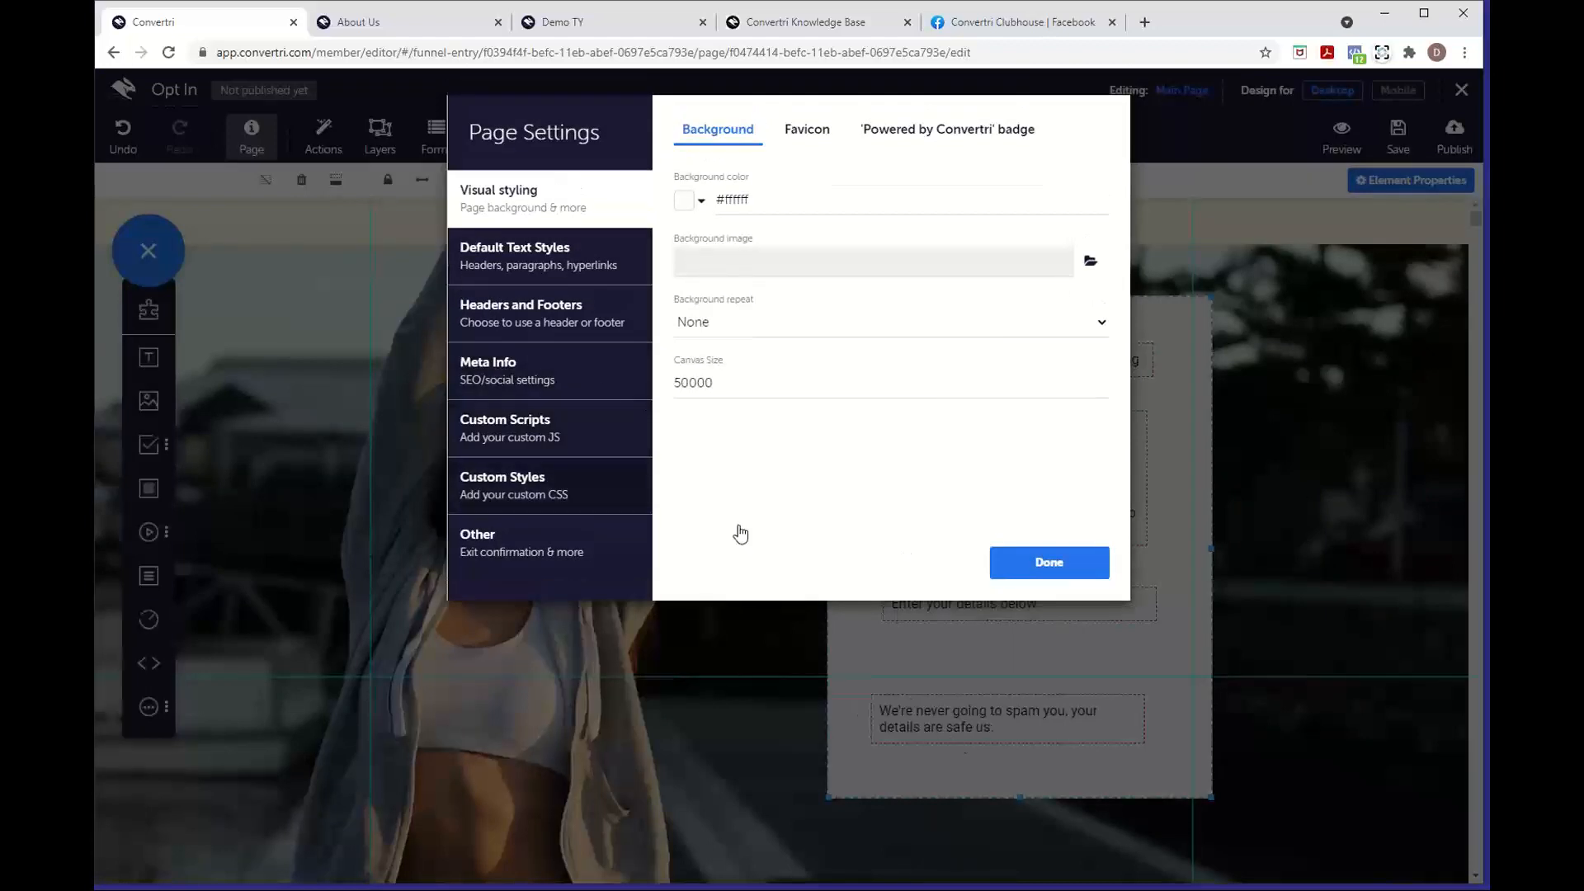
pyautogui.click(587, 280)
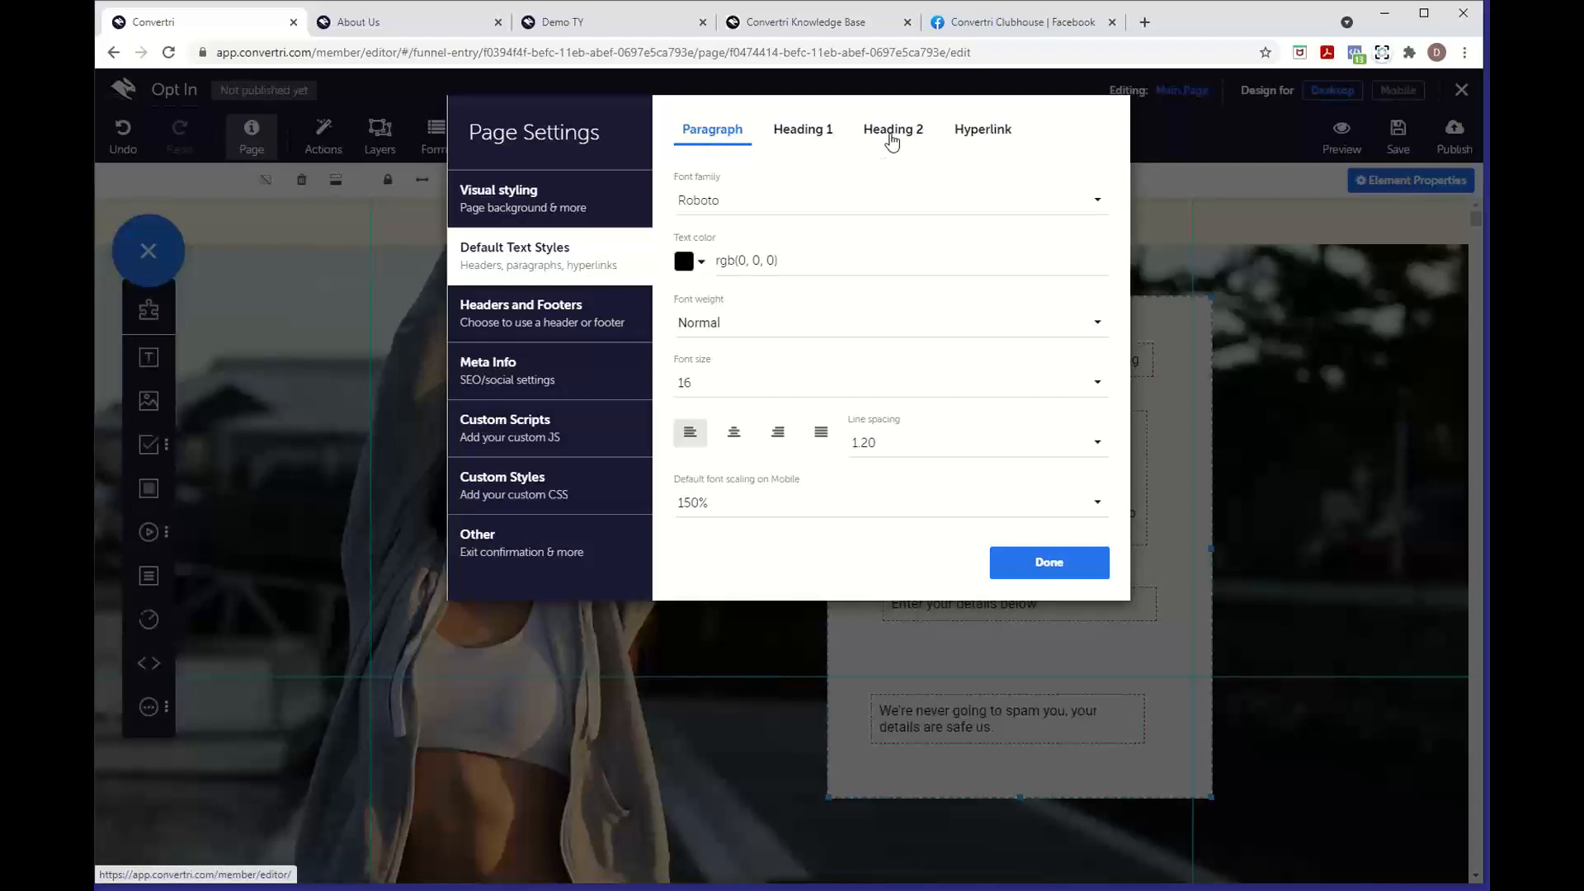
pyautogui.click(811, 145)
pyautogui.click(895, 138)
pyautogui.click(980, 137)
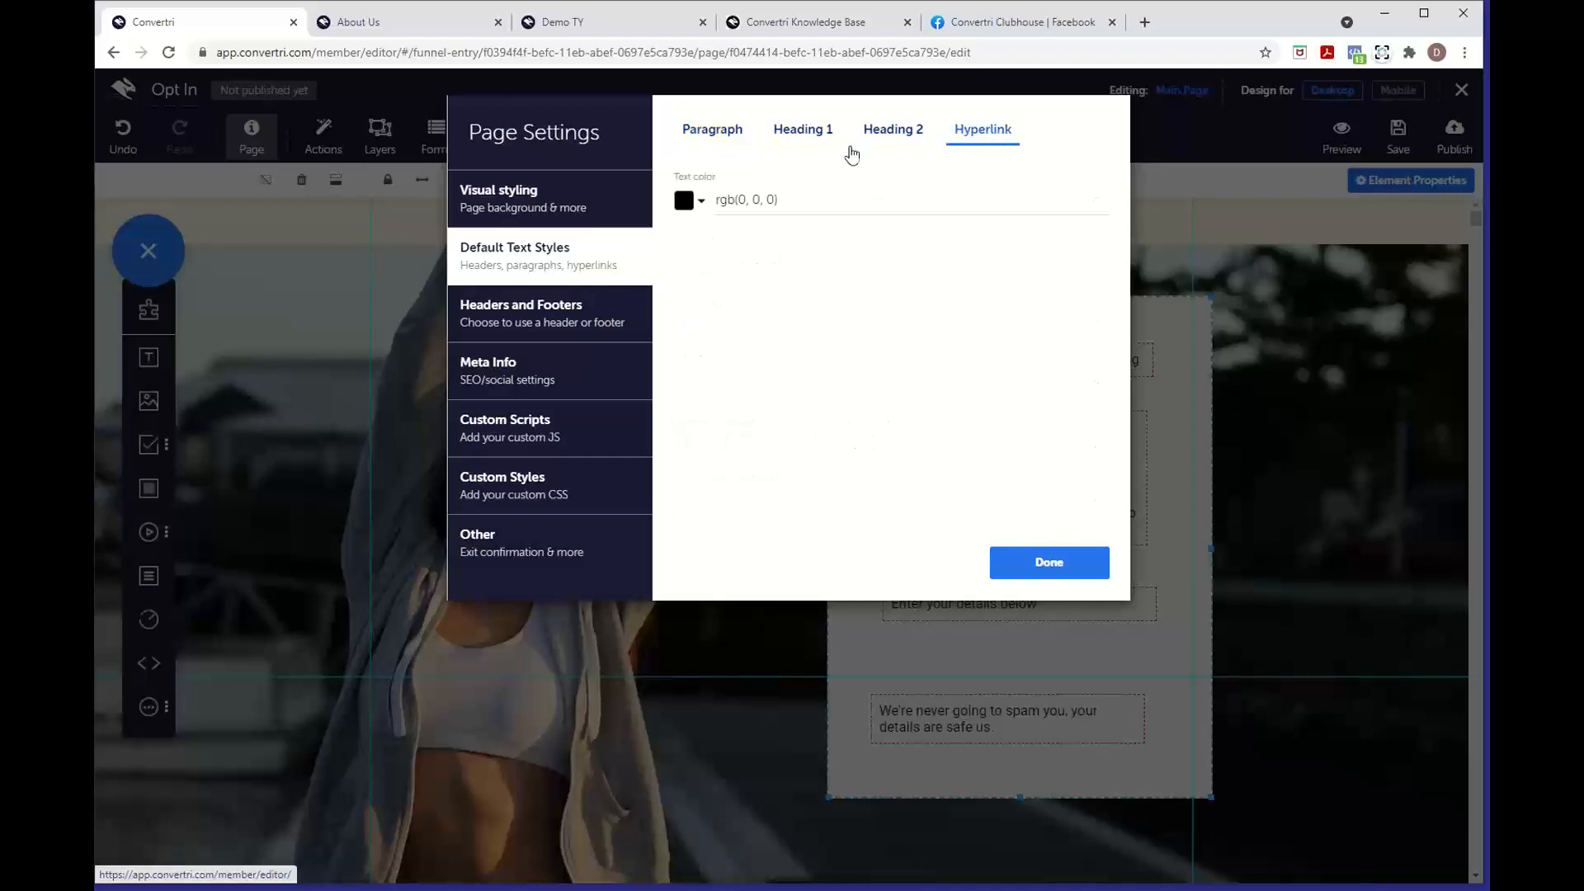
pyautogui.click(705, 142)
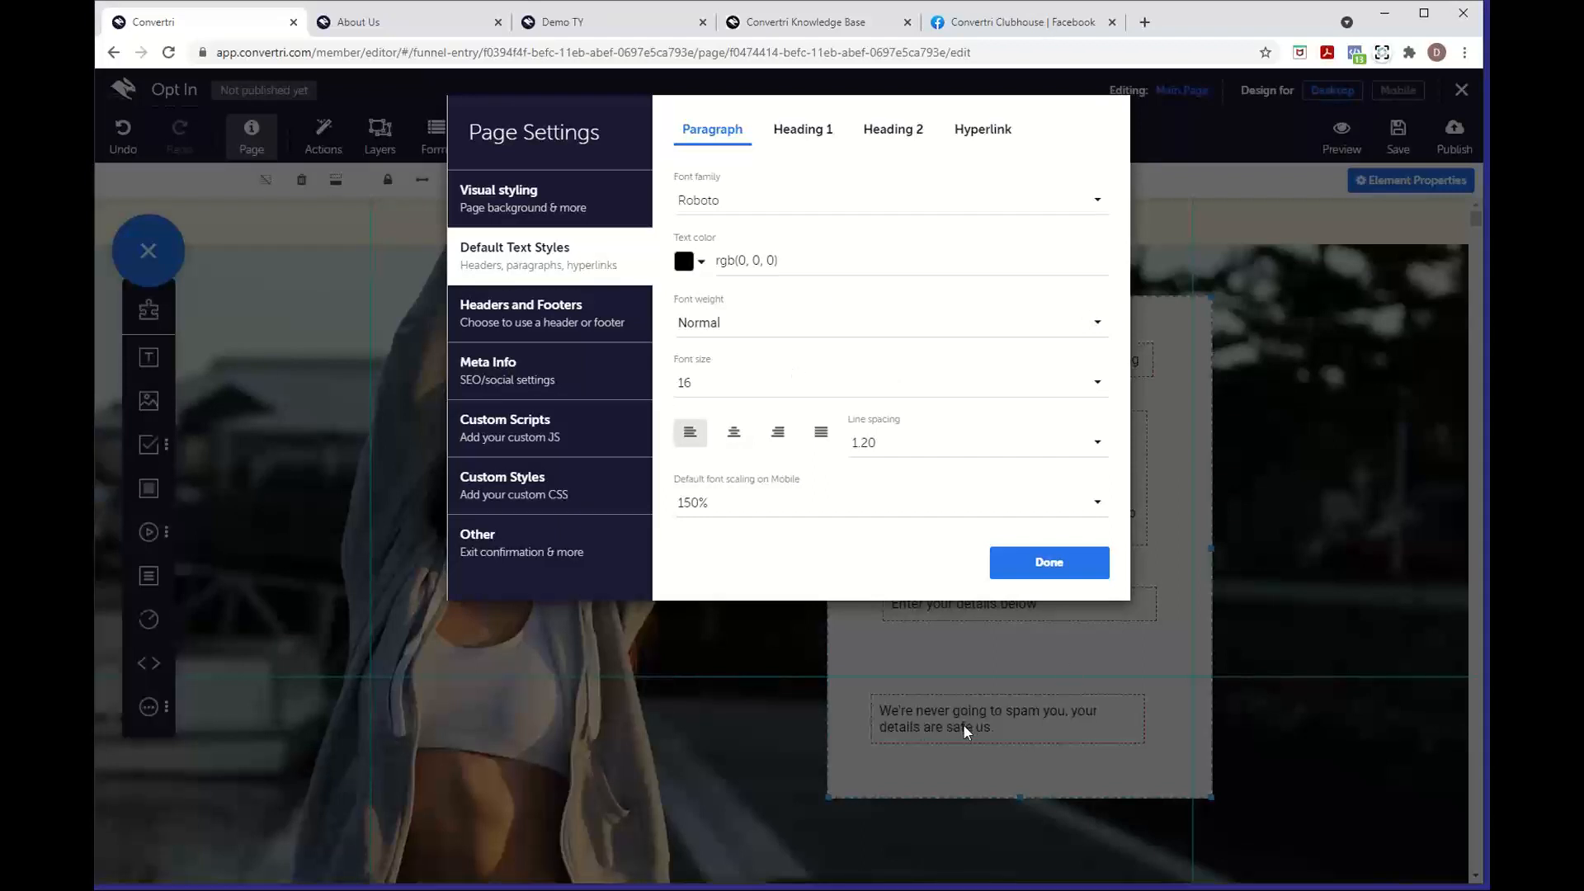
pyautogui.click(791, 206)
pyautogui.scroll(-10, 812, 345)
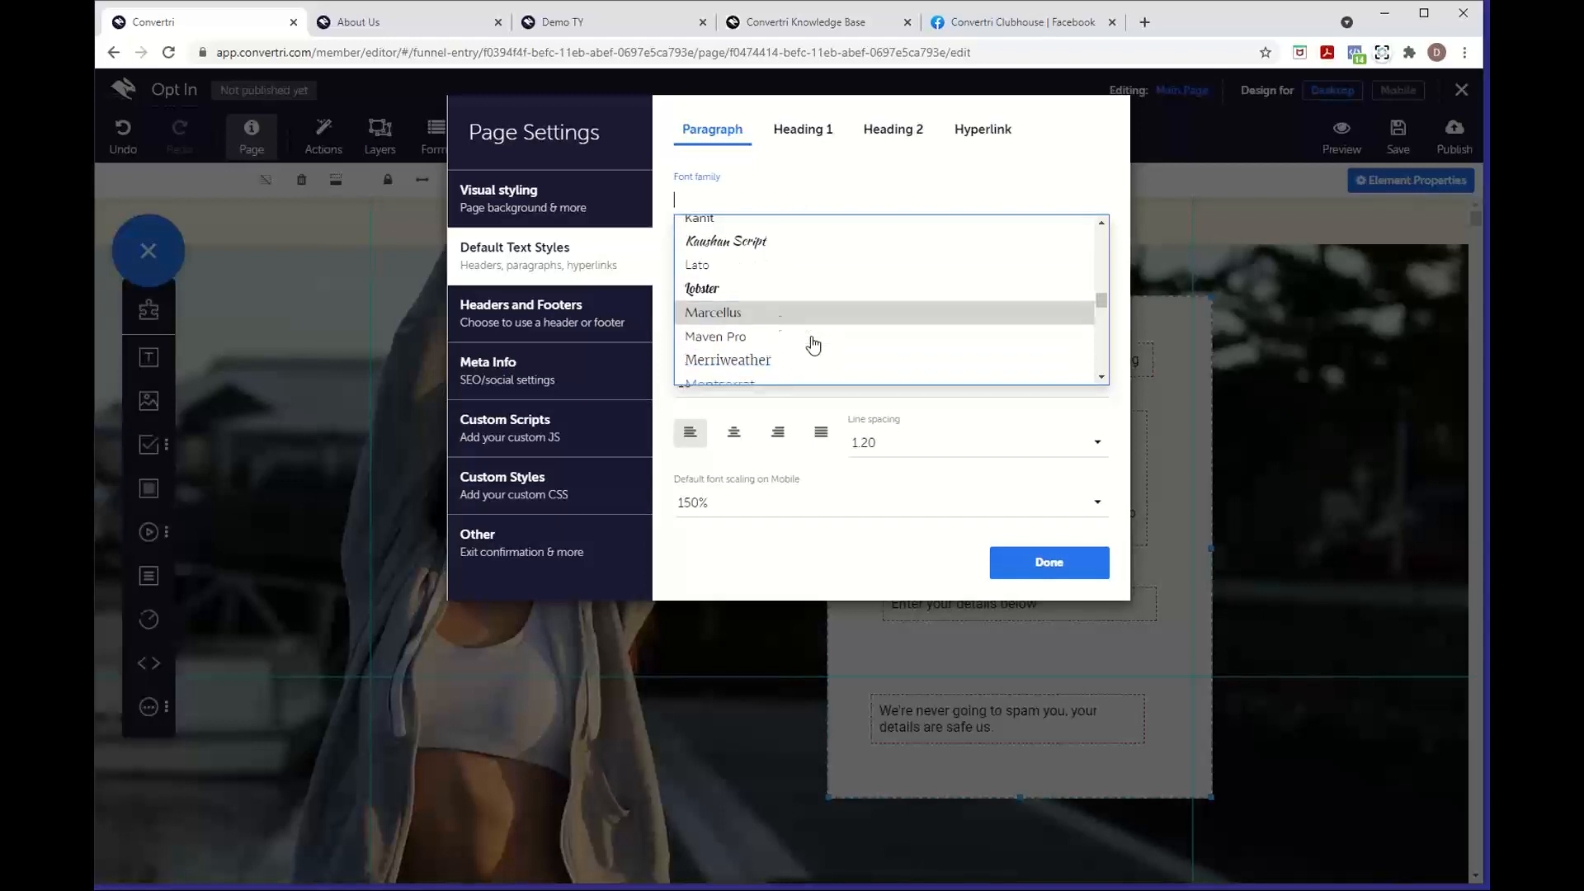
pyautogui.click(763, 264)
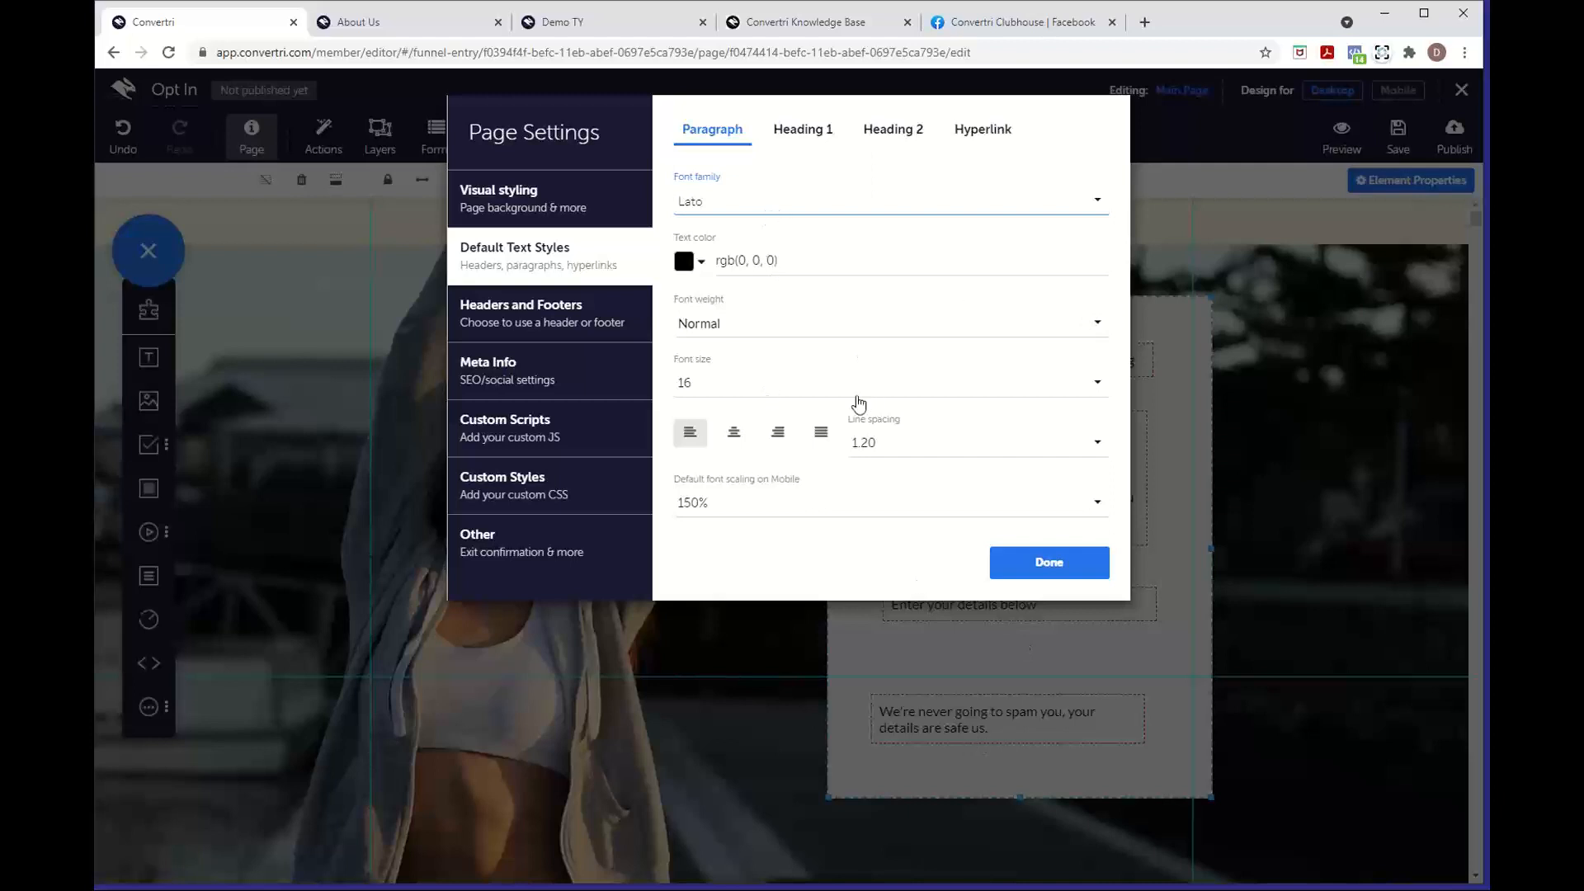
# Set the default paragraph line spacing to 1.50
pyautogui.click(920, 447)
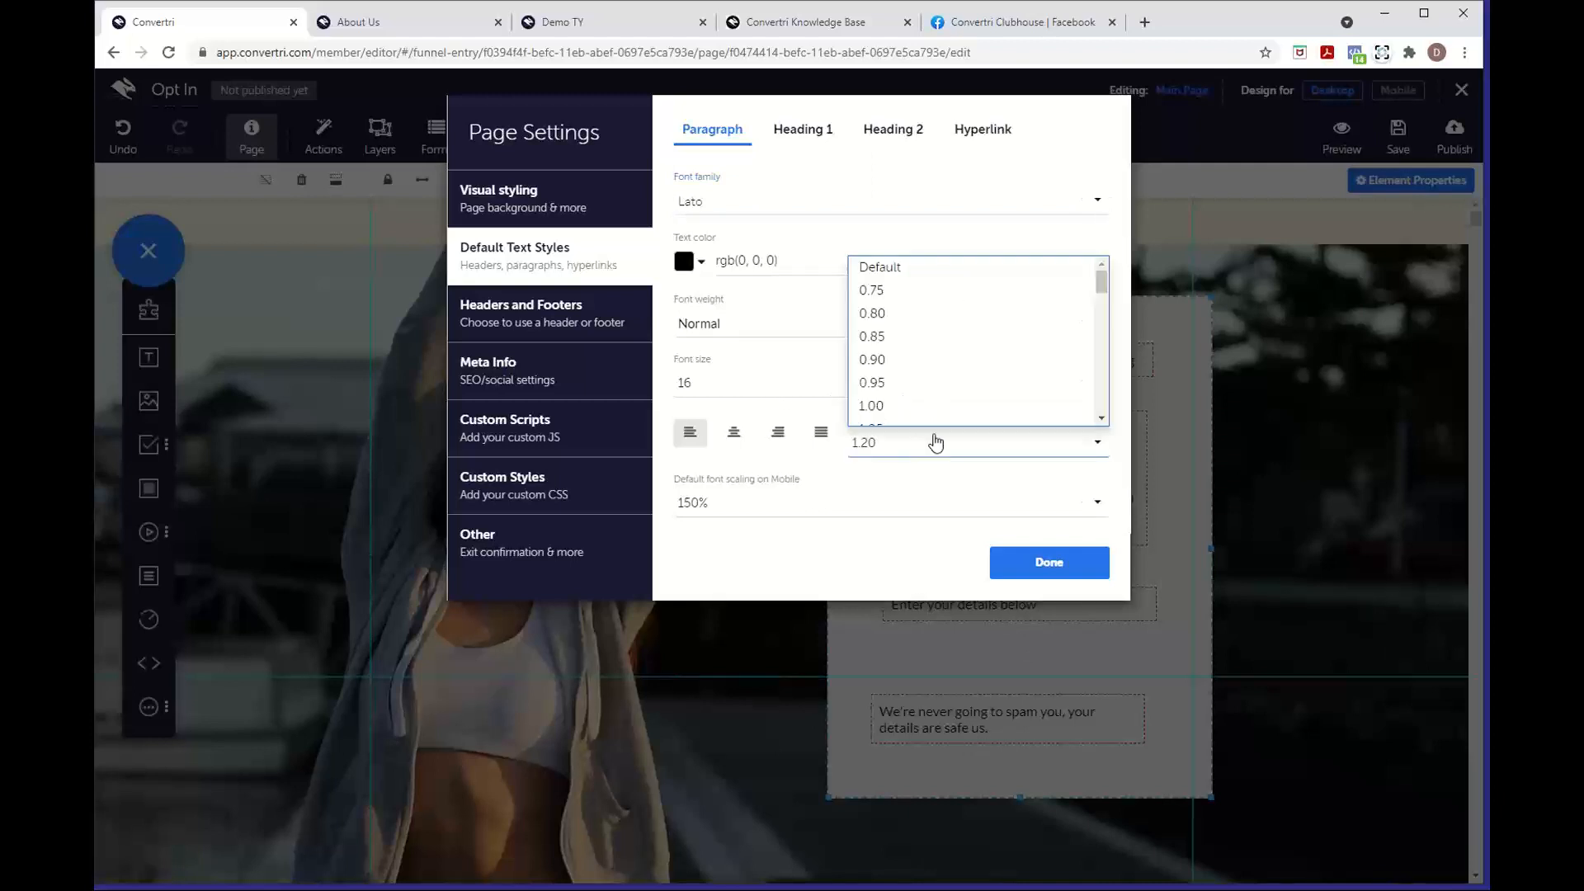
pyautogui.scroll(-3, 948, 391)
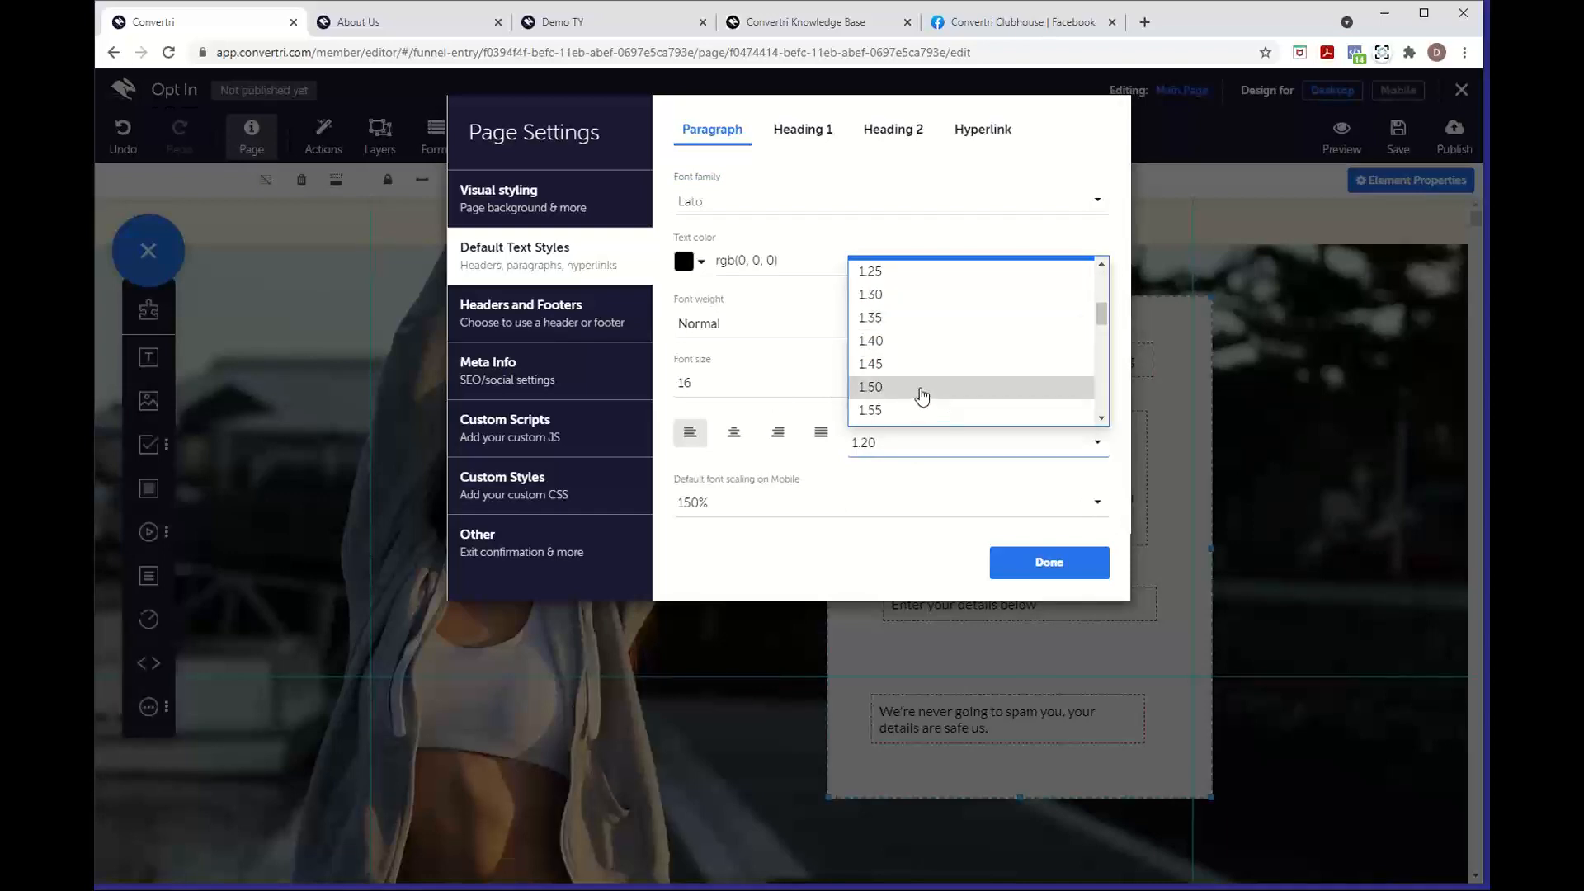
pyautogui.click(921, 397)
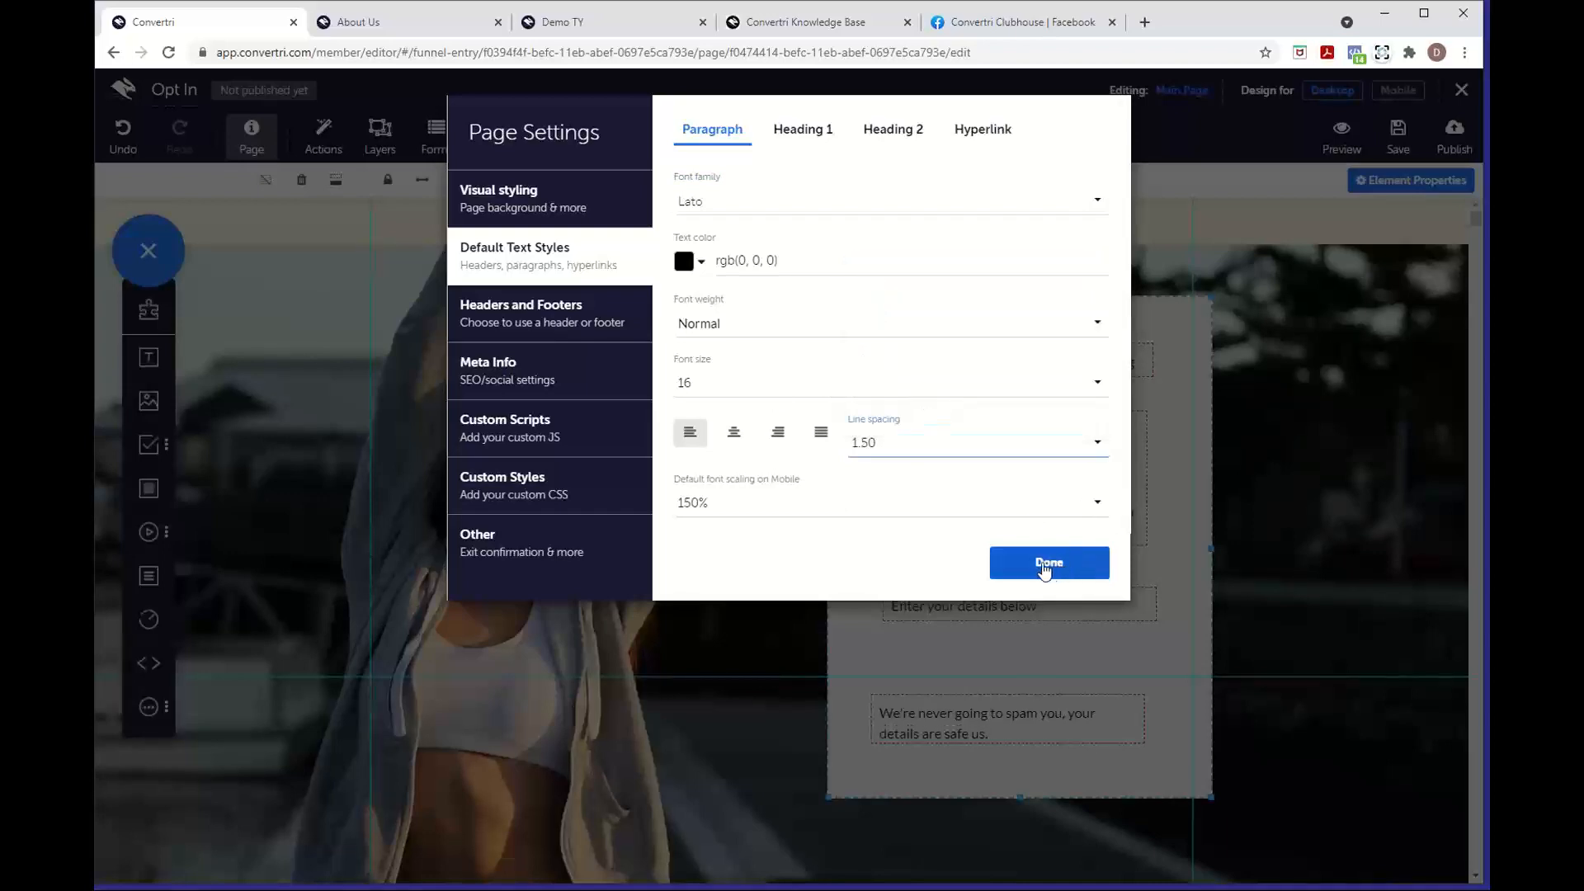
# Apply the paragraph defaults and set the page's default Heading 1 font family to Noto Sans
pyautogui.click(1054, 573)
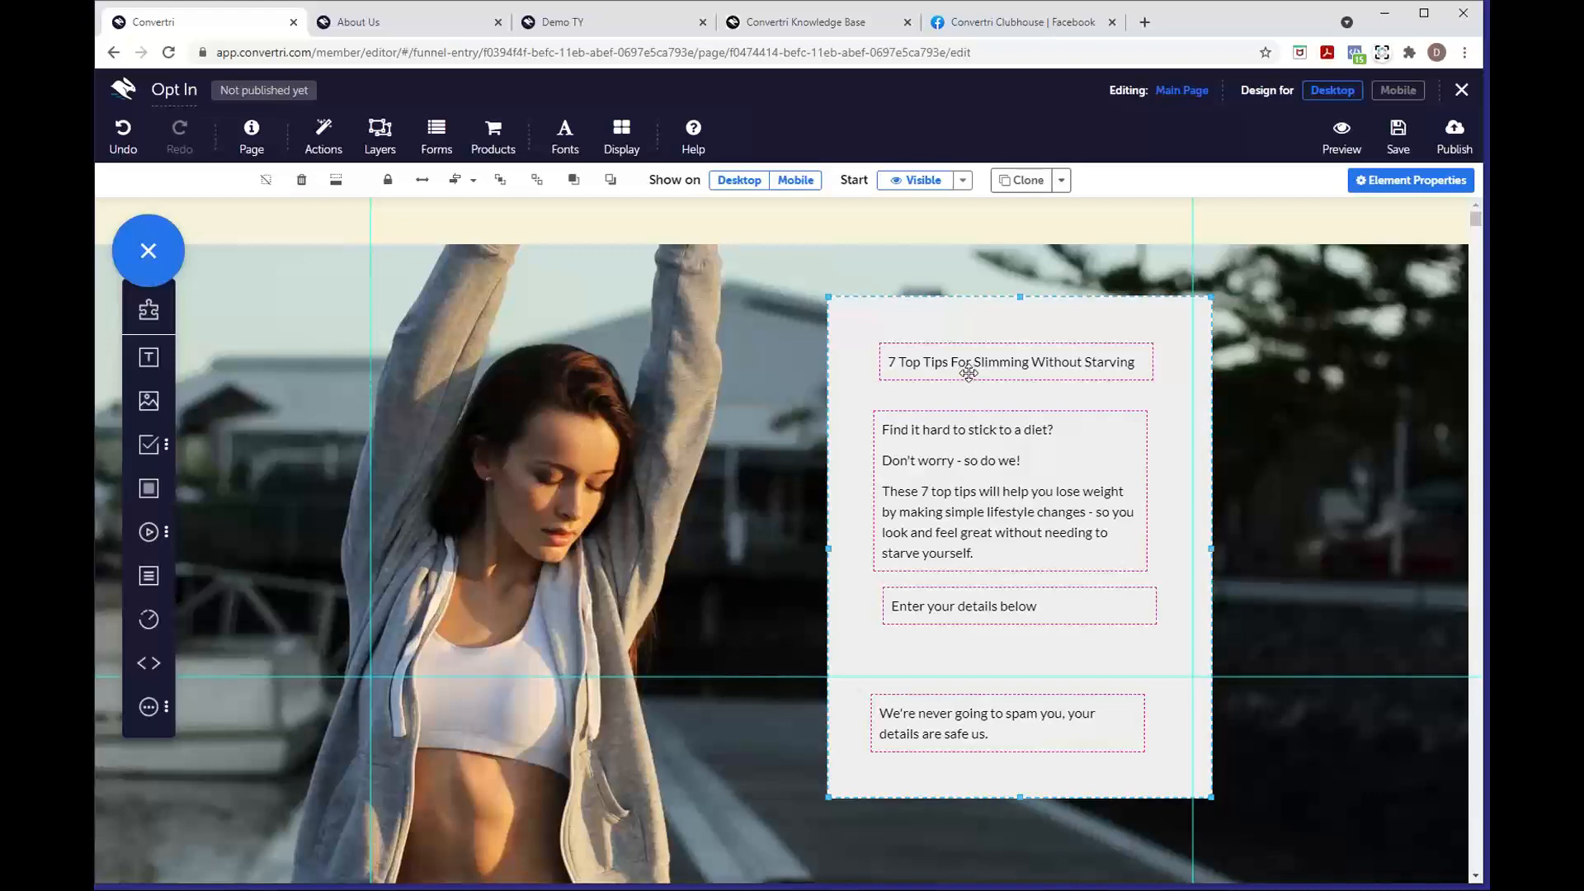
pyautogui.click(252, 151)
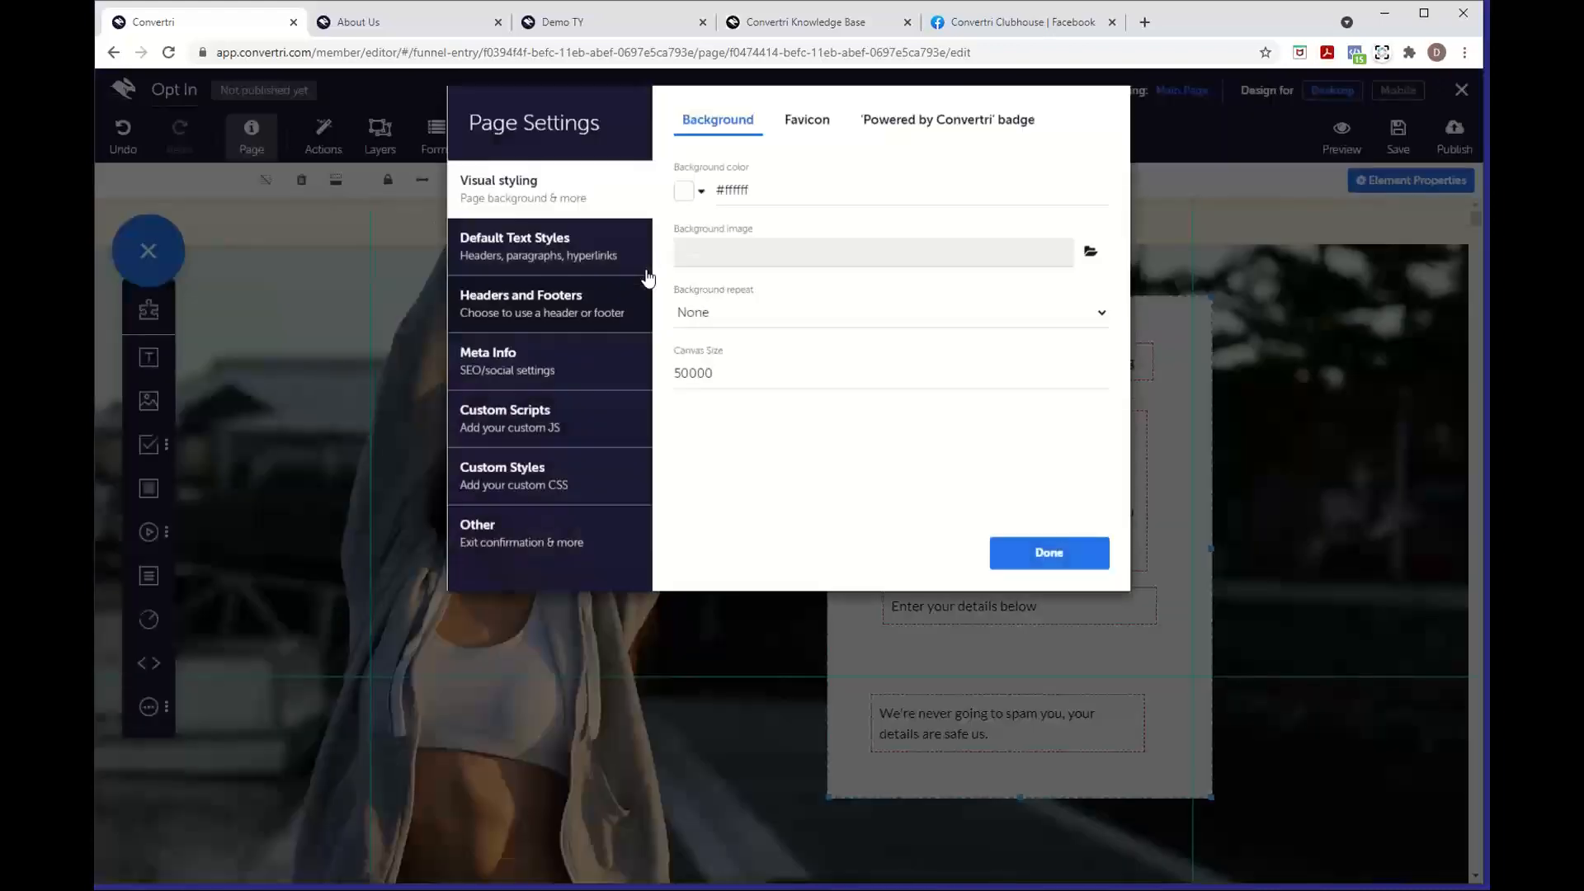
pyautogui.click(626, 257)
pyautogui.click(805, 135)
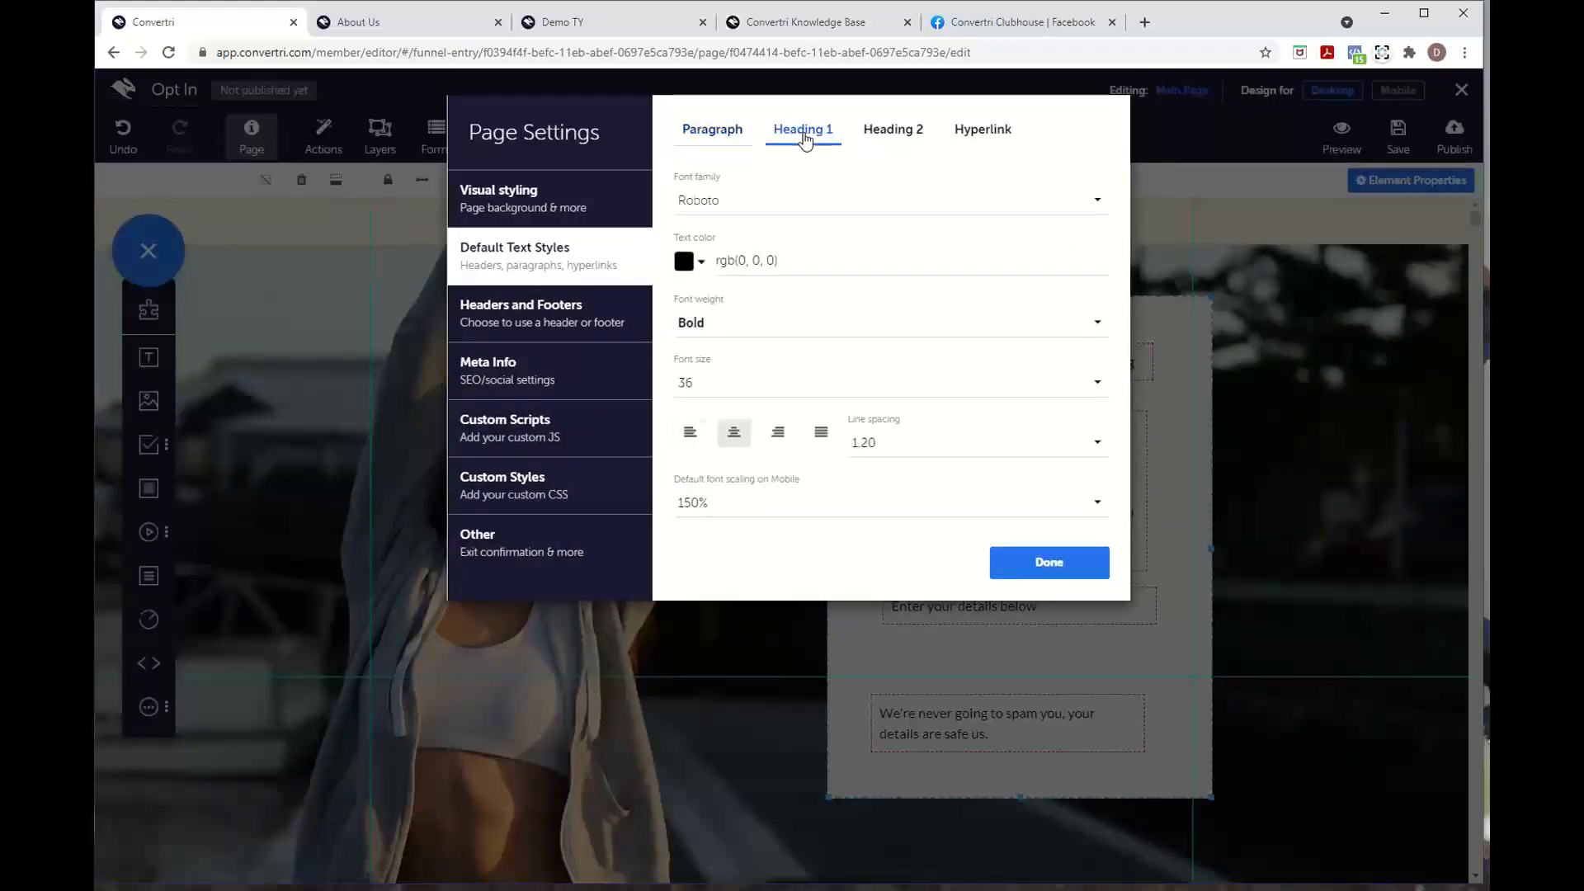
pyautogui.click(776, 213)
pyautogui.scroll(-2, 832, 362)
pyautogui.scroll(-20, 833, 363)
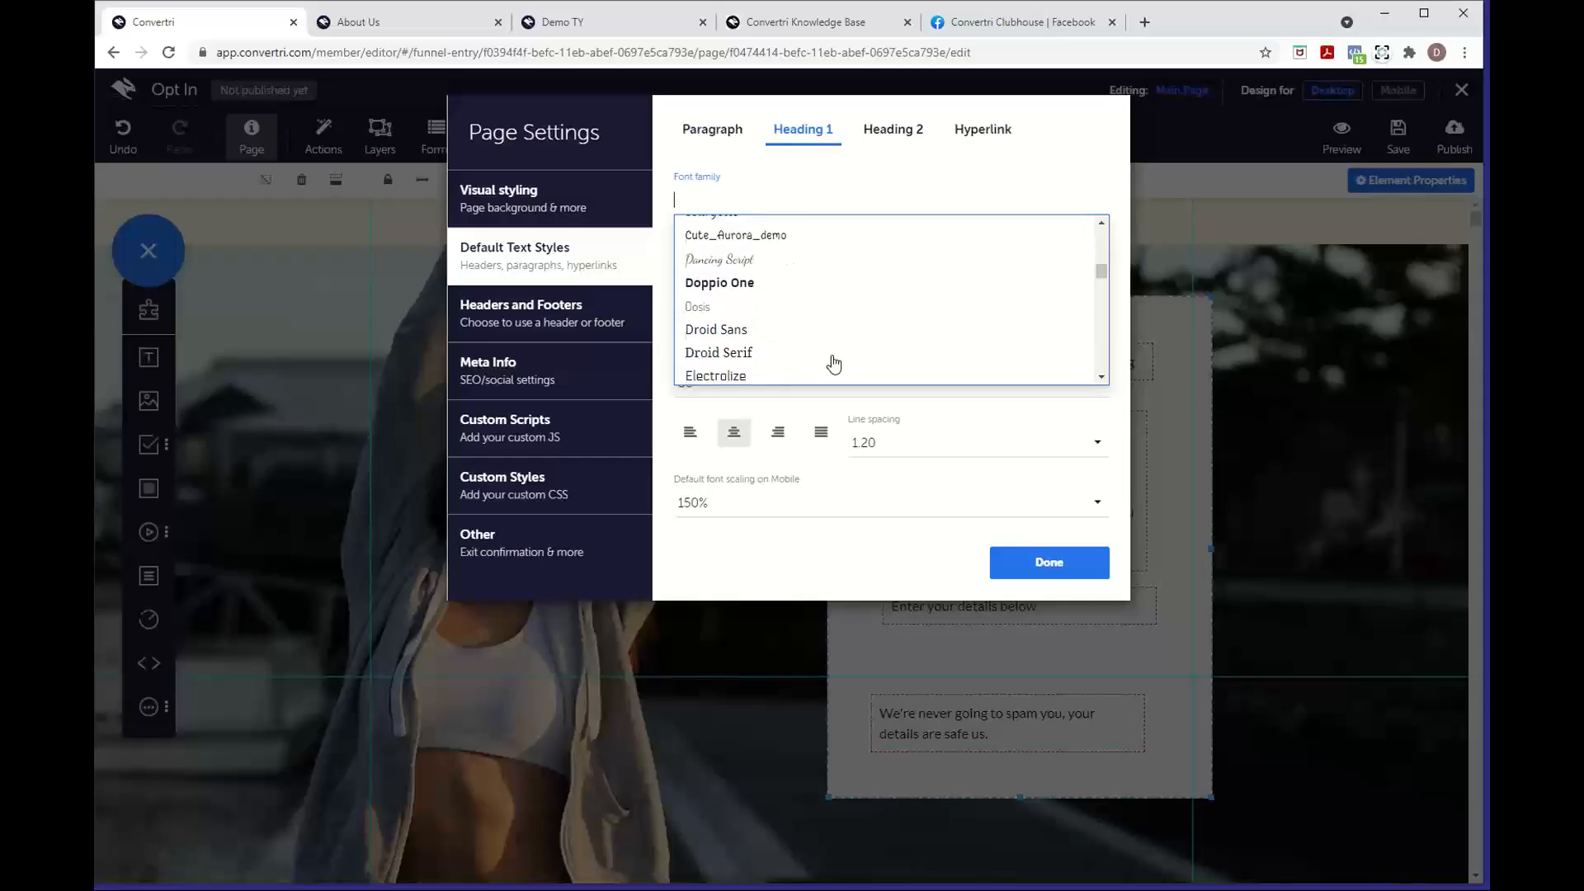
pyautogui.scroll(3, 833, 360)
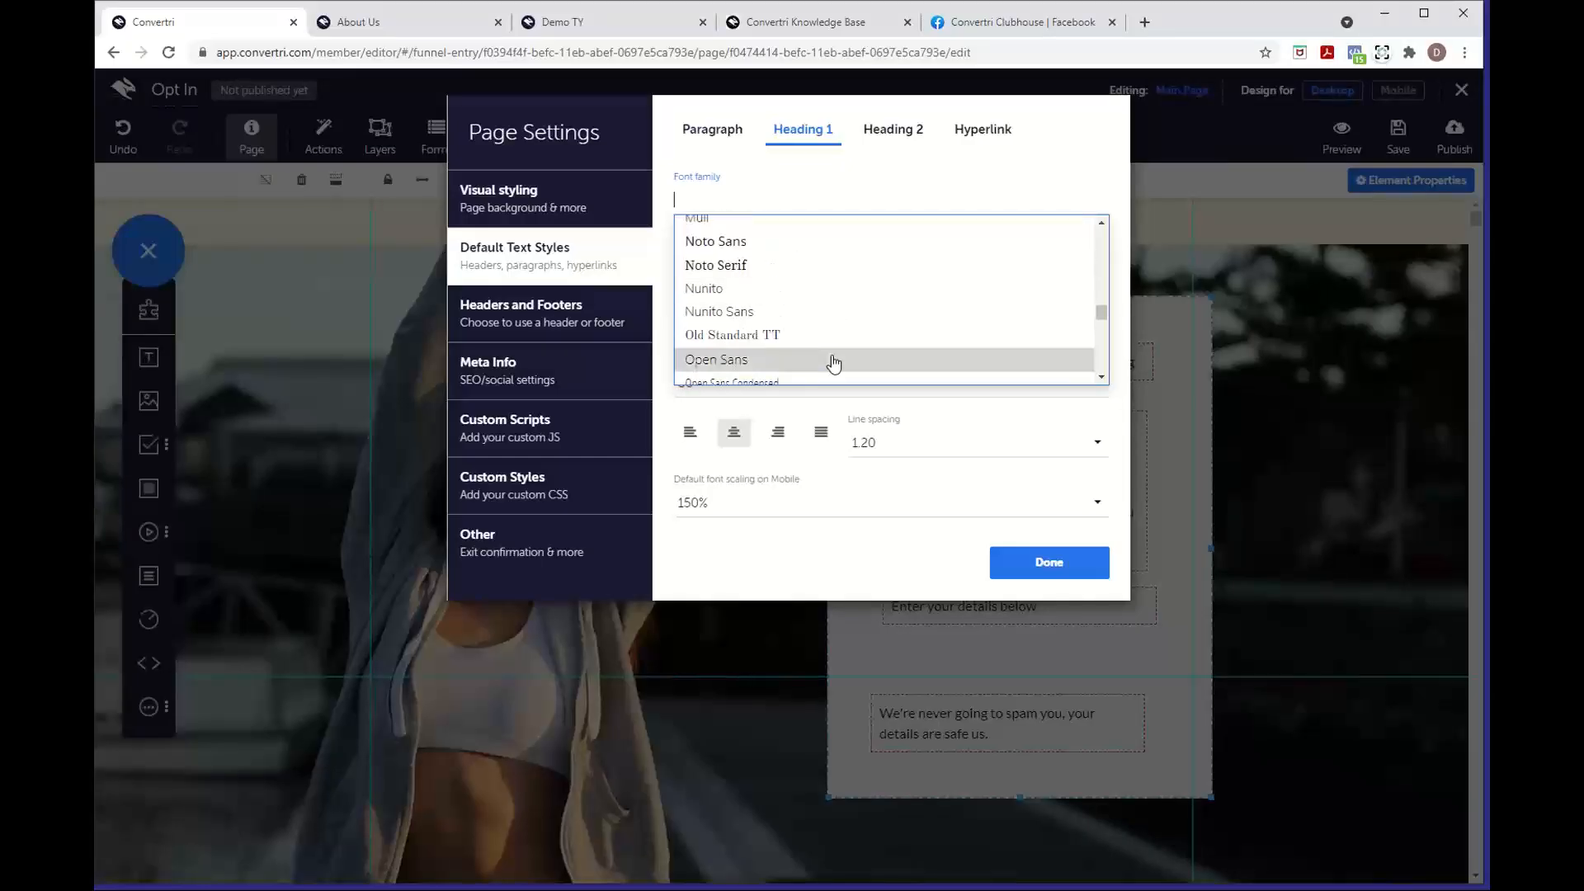
pyautogui.click(834, 357)
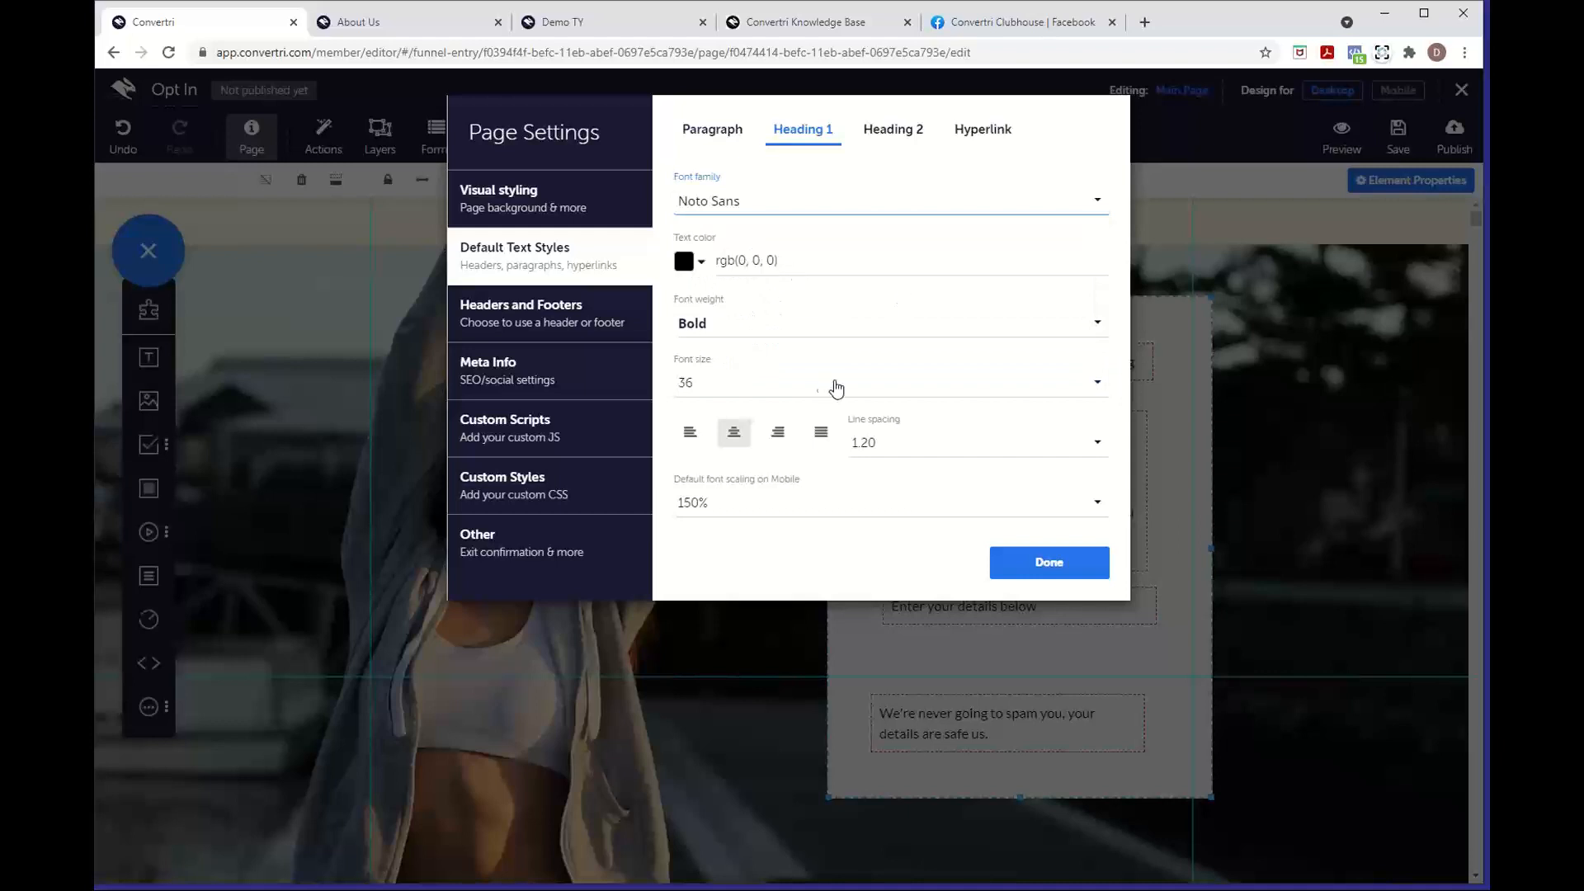
# Set the default Heading 1 font size to 30 and apply the page settings
pyautogui.click(778, 391)
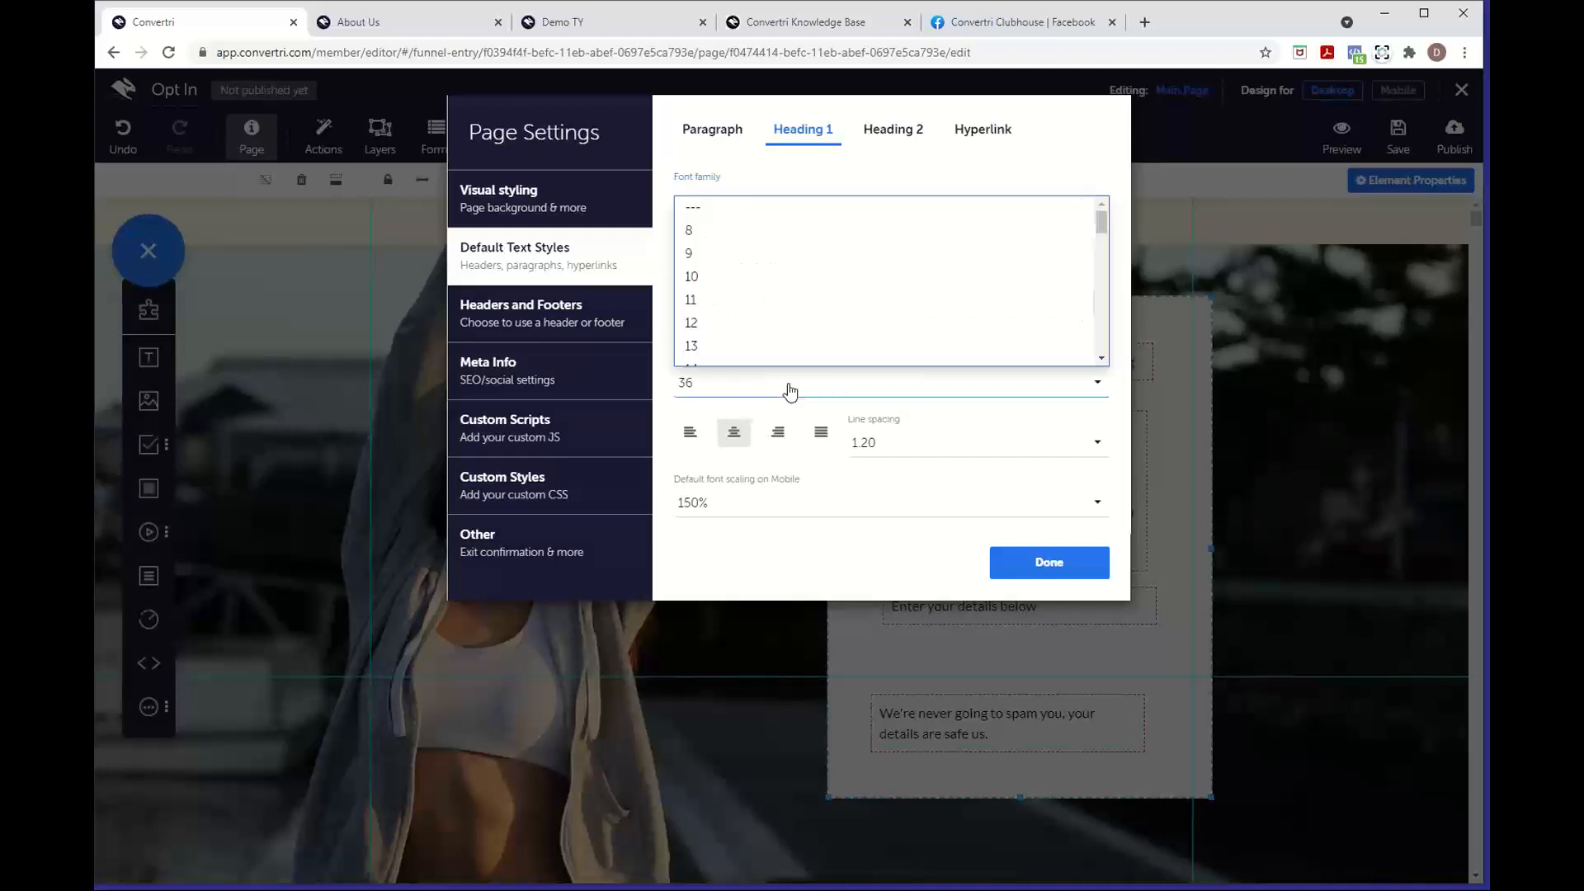
pyautogui.scroll(-4, 820, 311)
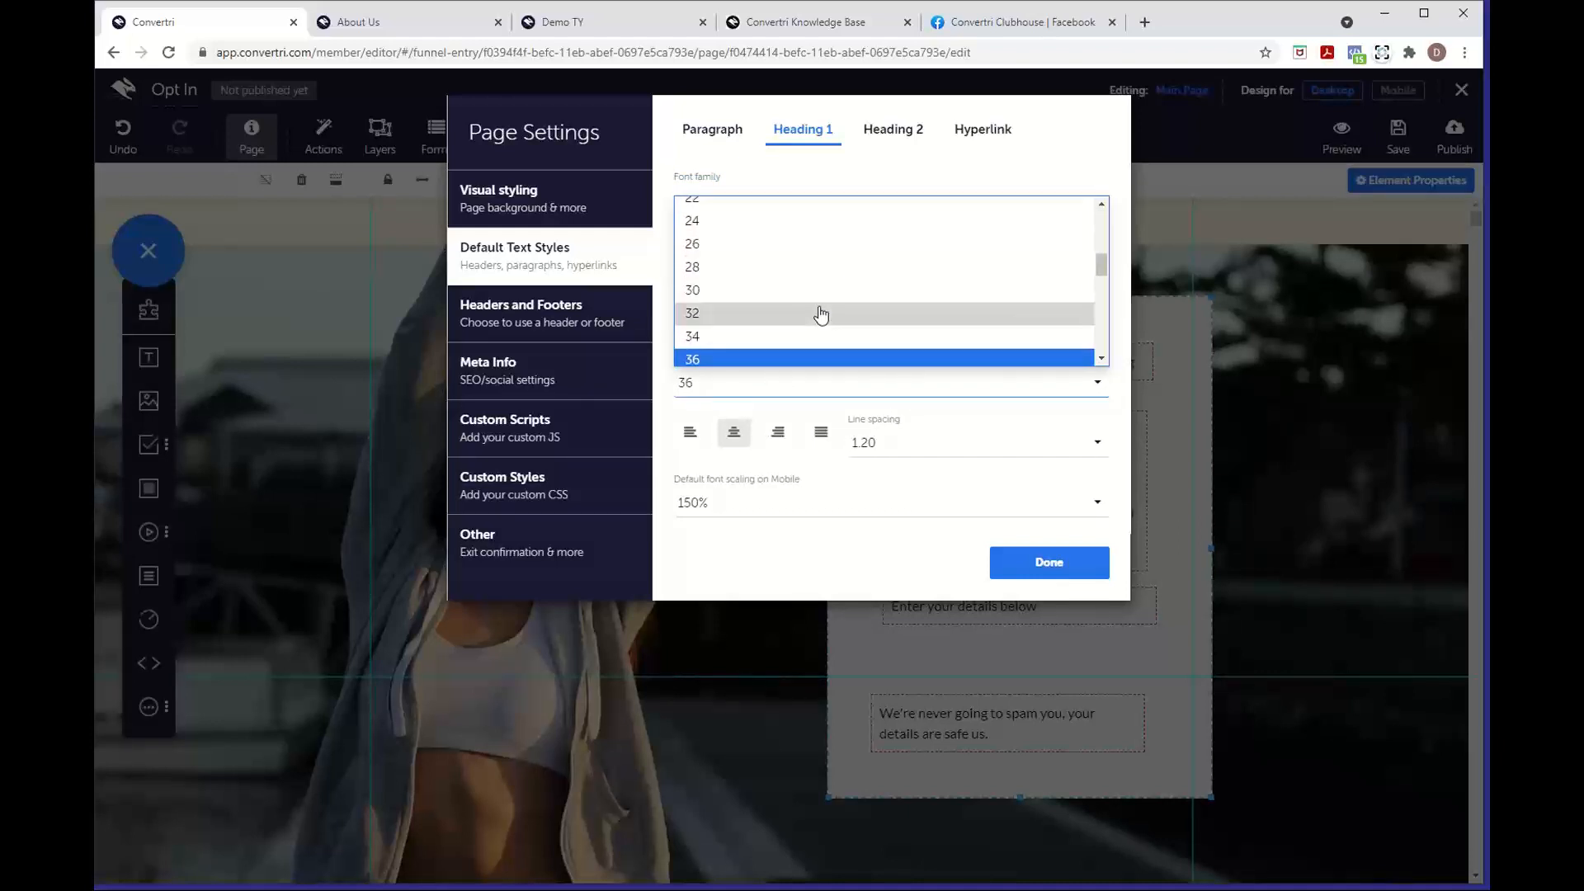
pyautogui.click(780, 291)
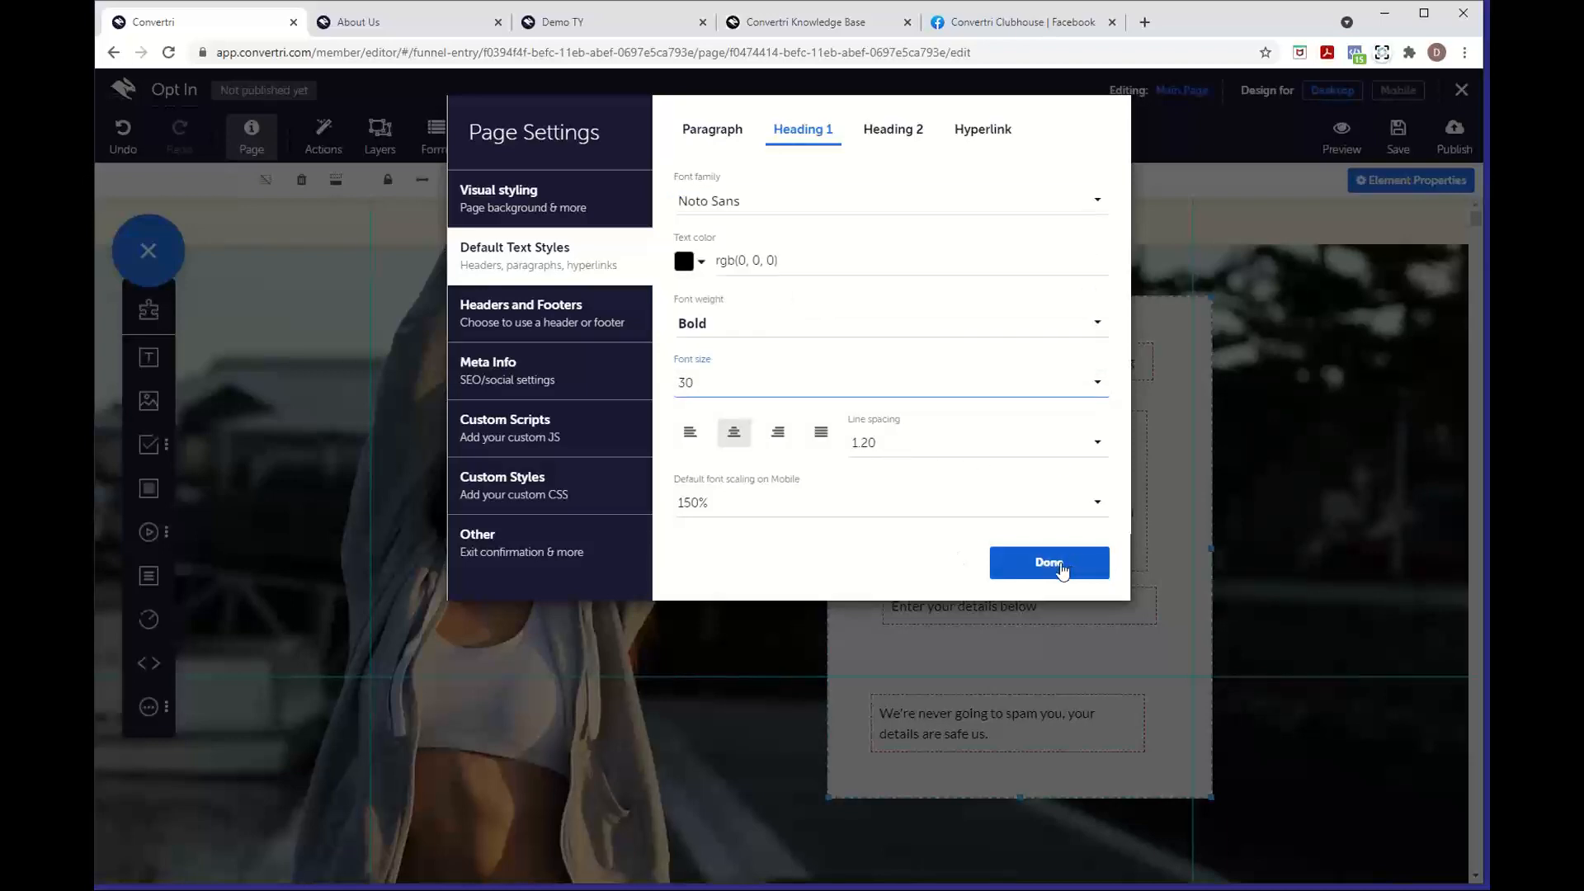
pyautogui.click(1032, 570)
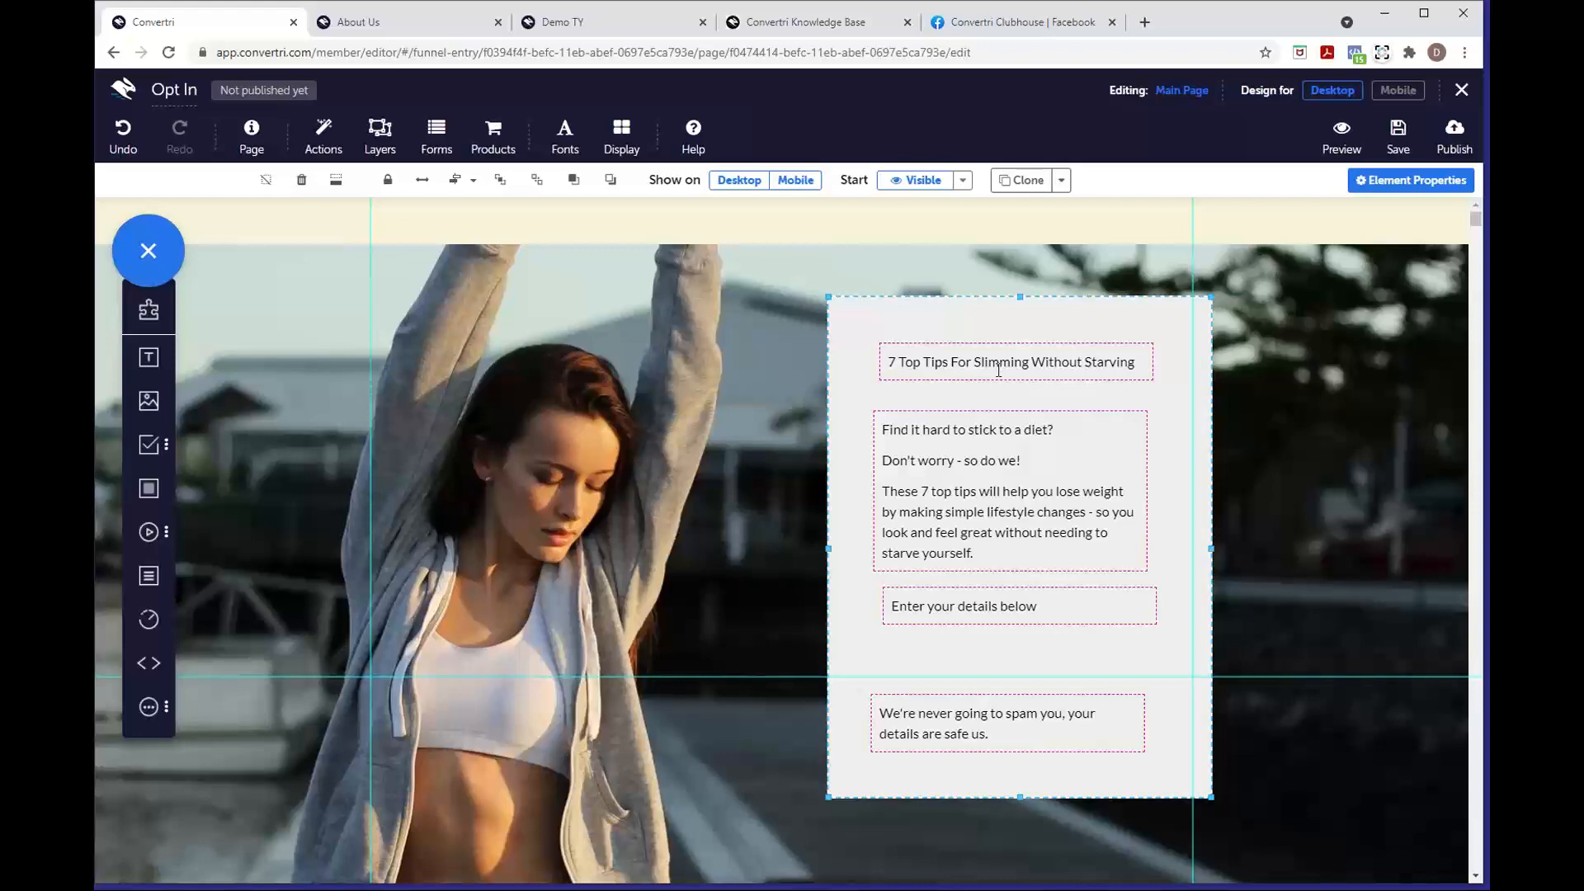
# Apply the Heading 1 style to the whole "7 Top Tips For Slimming Without Starving" title in the panel
pyautogui.click(1142, 366)
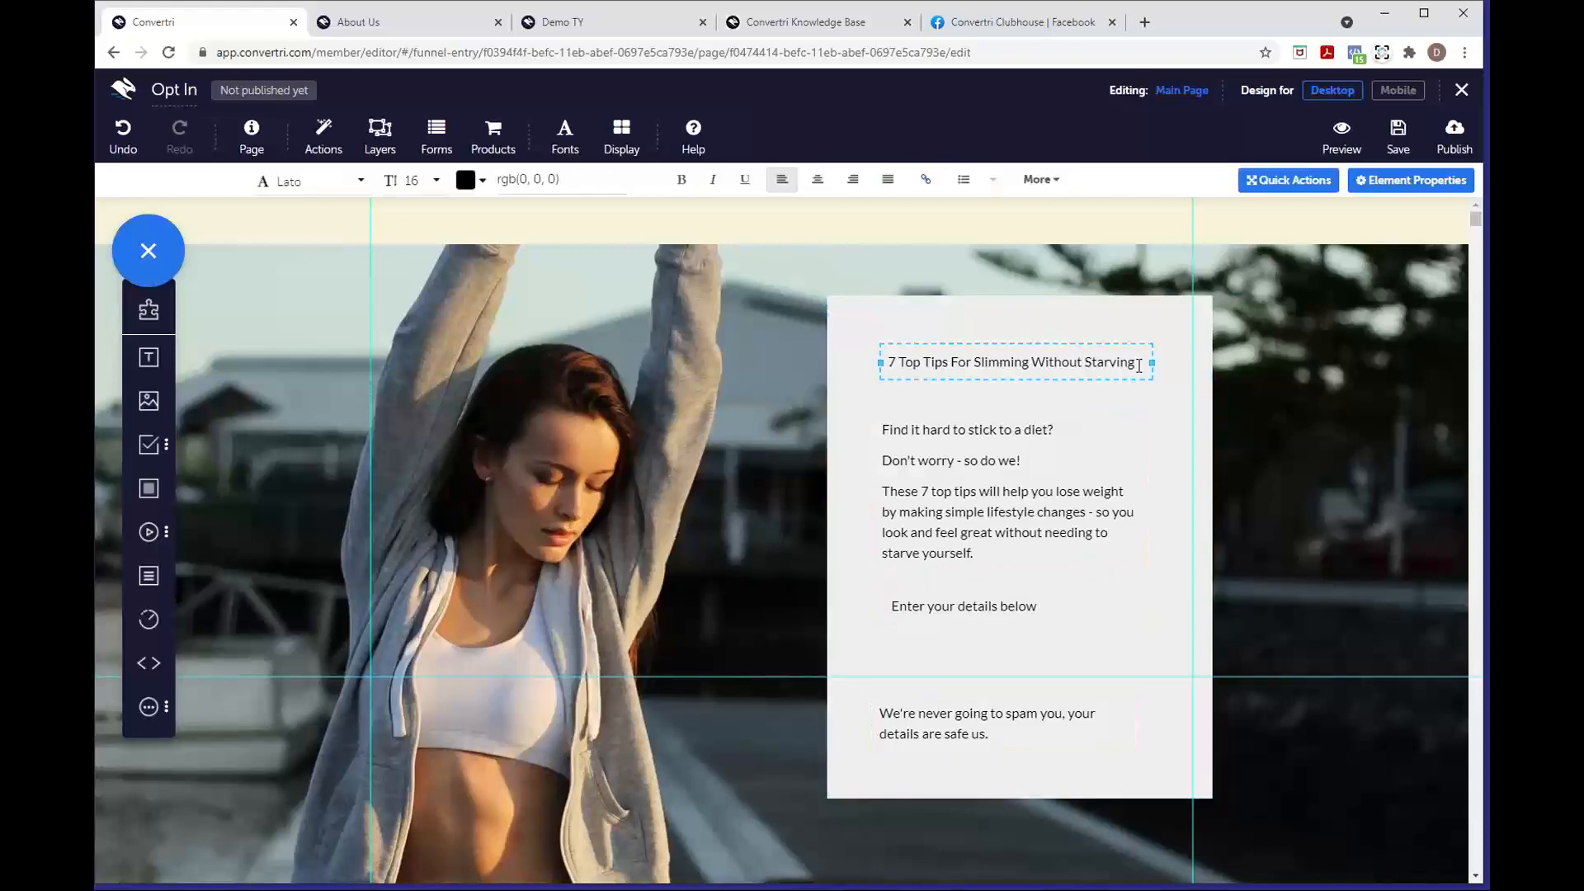
pyautogui.moveTo(1141, 366); pyautogui.dragTo(888, 364)
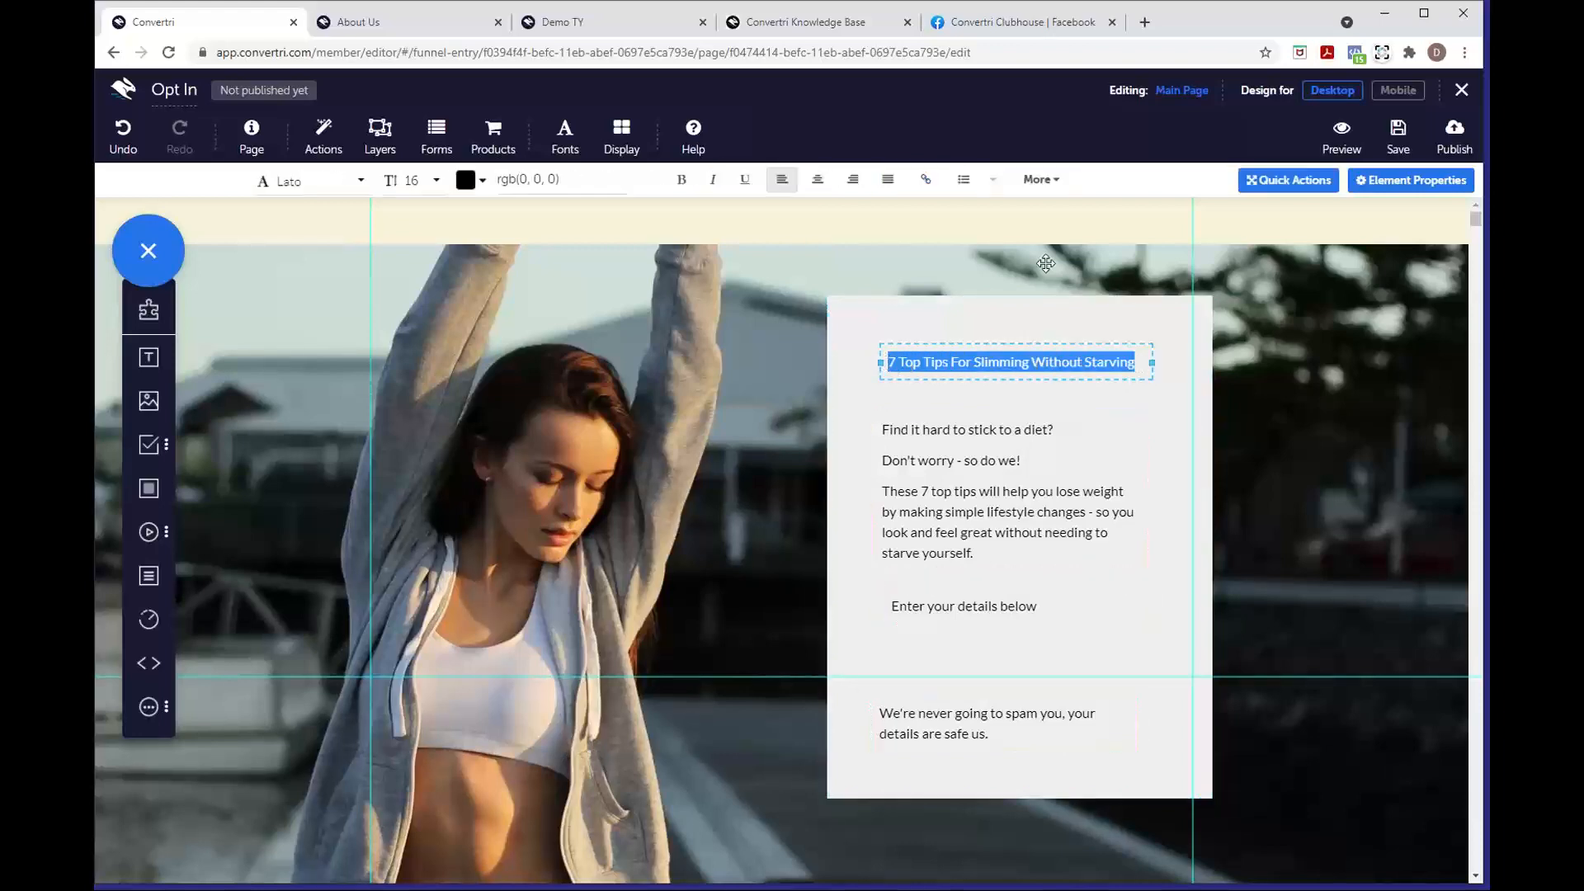
pyautogui.click(1049, 194)
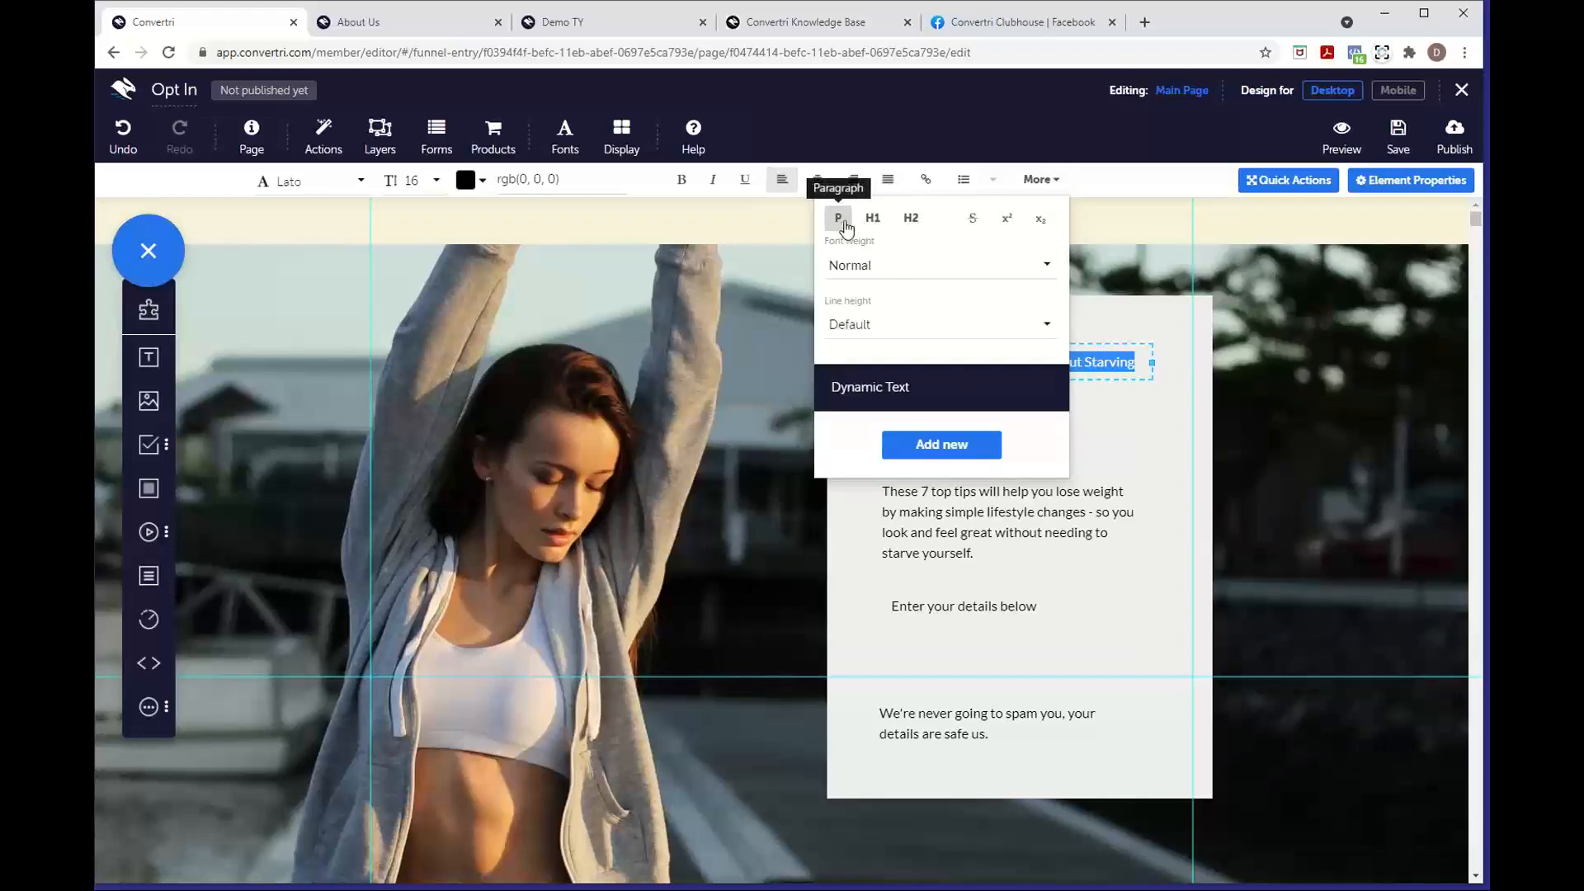
pyautogui.click(871, 219)
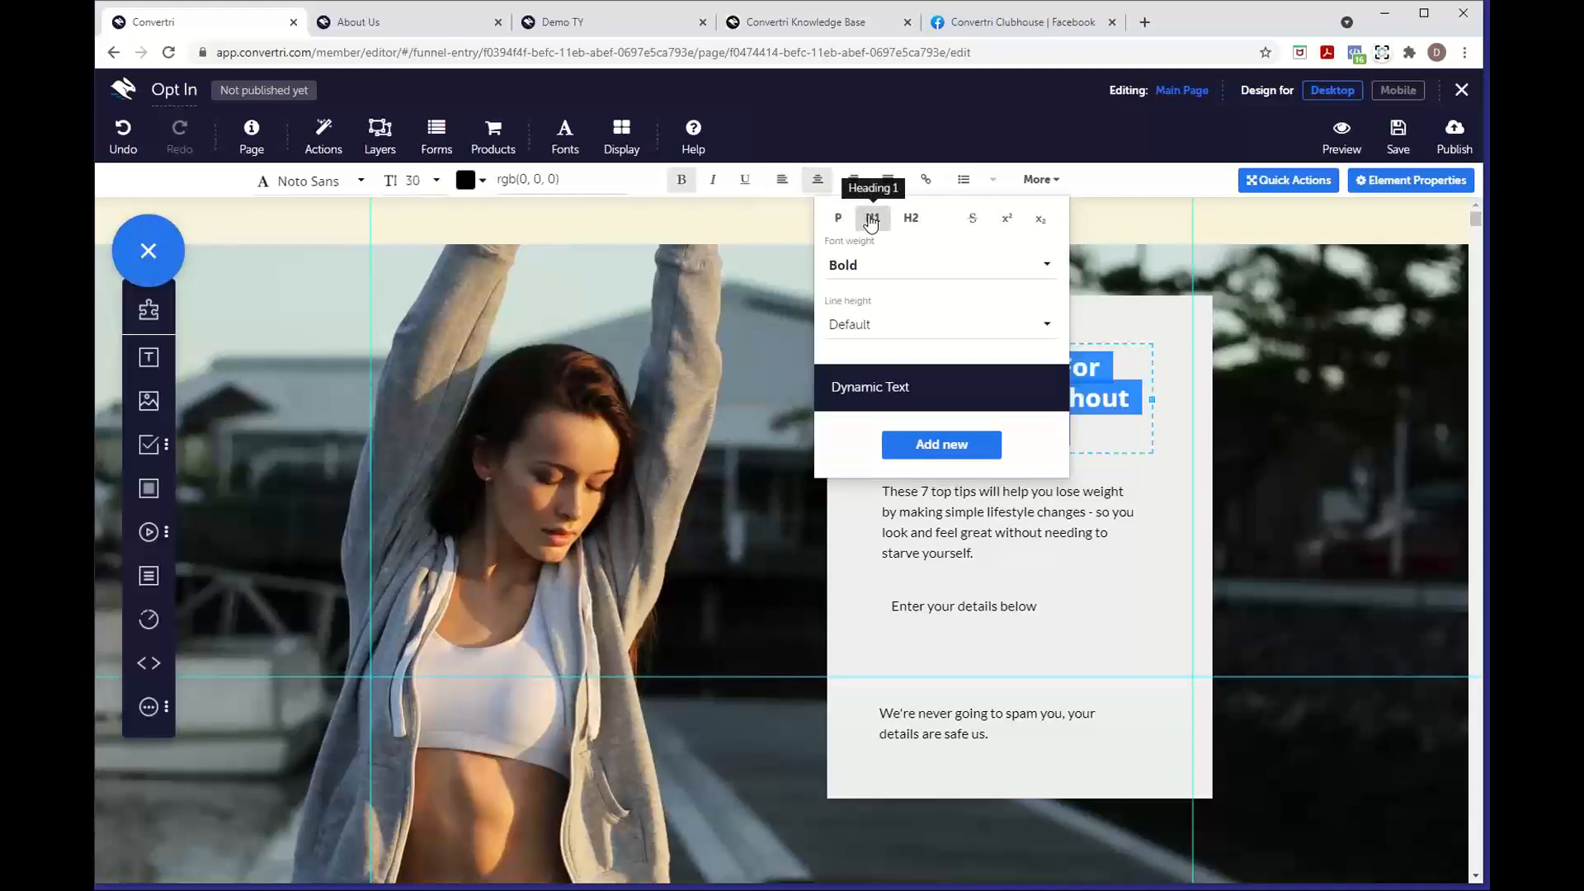
pyautogui.click(1154, 435)
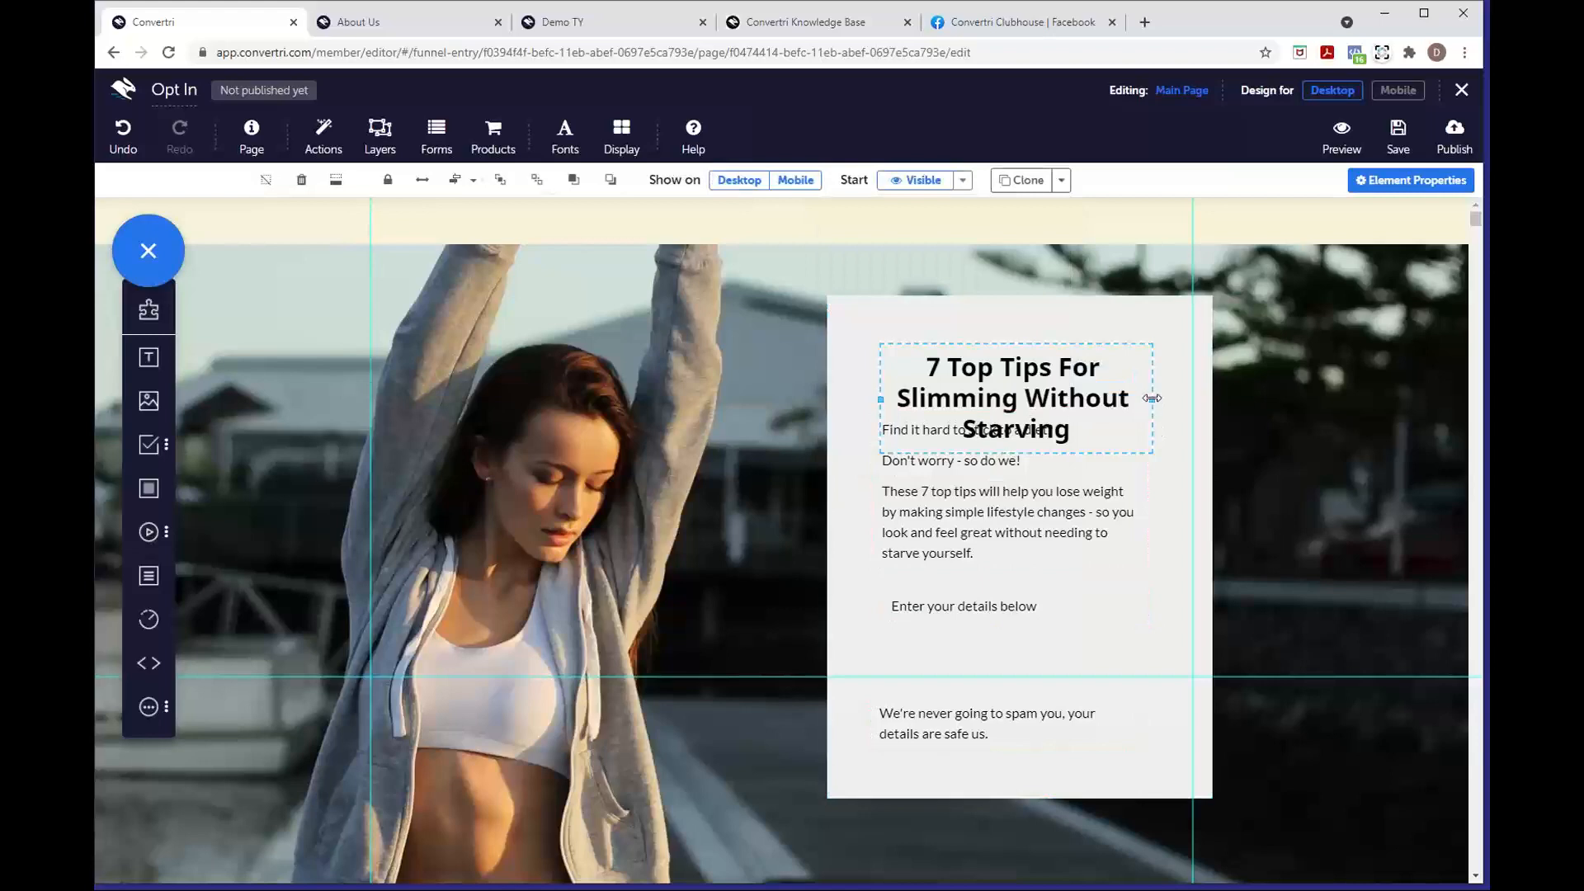
# Fit the larger title by widening its text box, shifting the body text and spam note down, and extending the panel's lower edge
pyautogui.moveTo(1153, 398); pyautogui.dragTo(1146, 430)
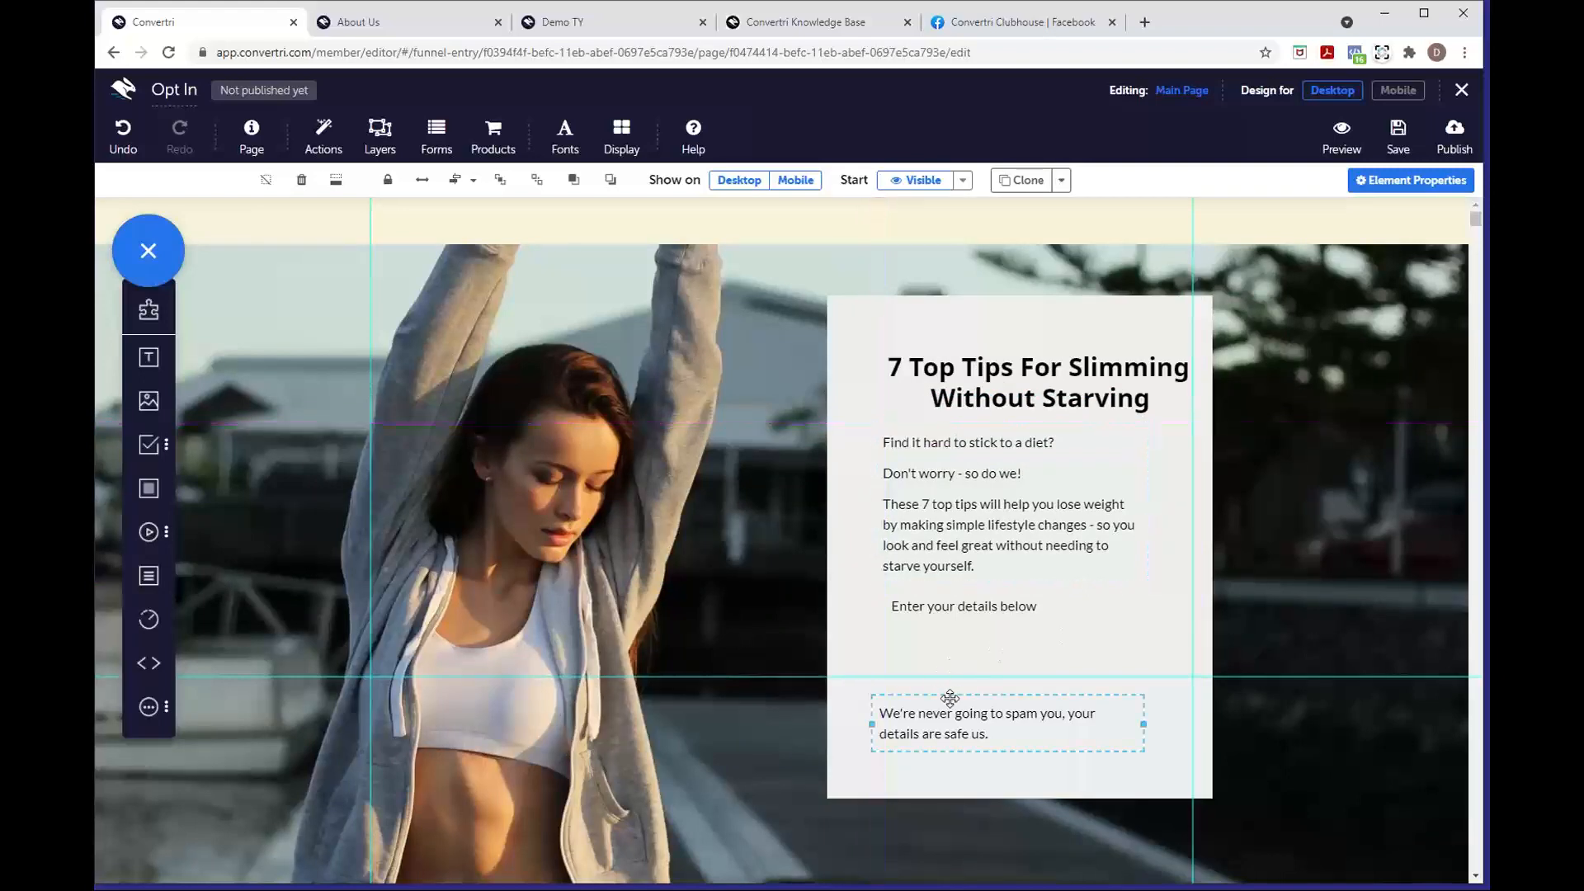
pyautogui.moveTo(949, 698); pyautogui.dragTo(952, 736)
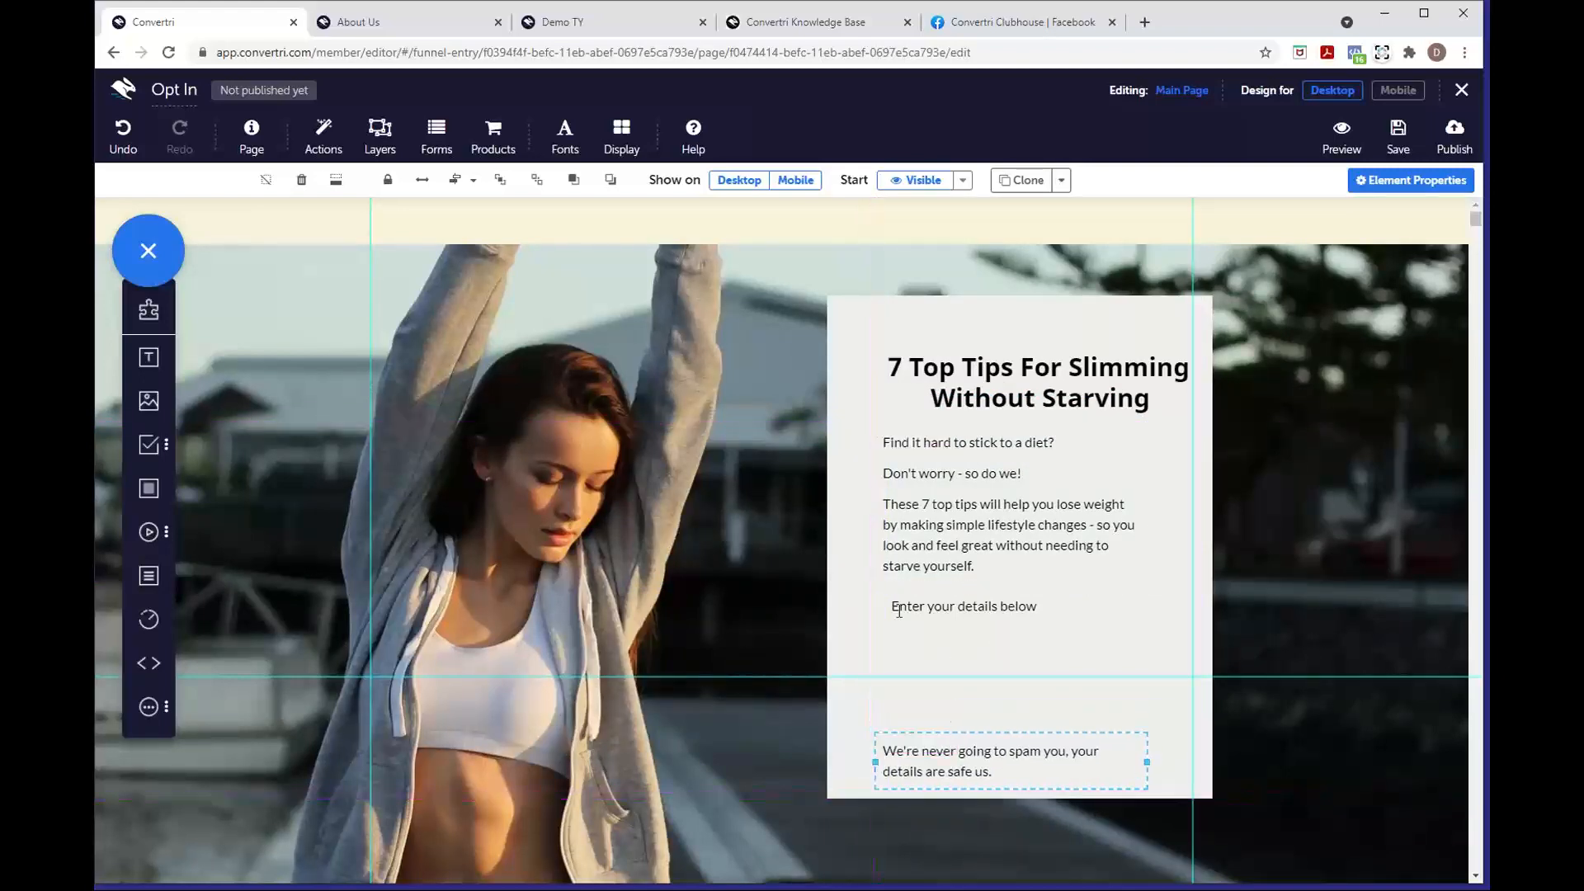
pyautogui.click(1162, 793)
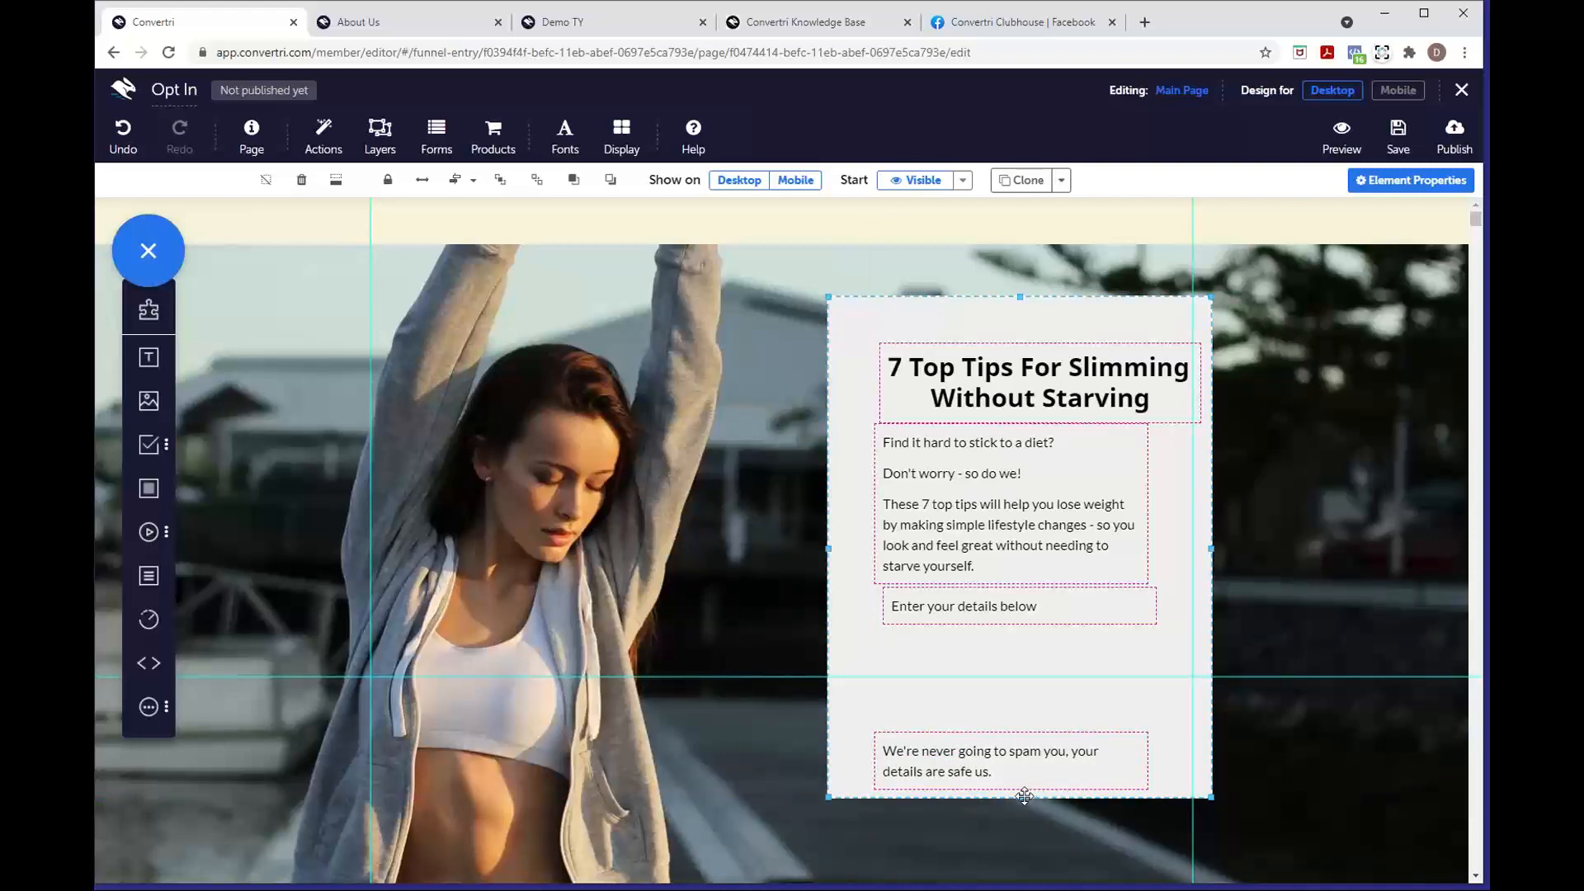
pyautogui.moveTo(1020, 795)
pyautogui.mouseDown()
pyautogui.moveTo(1020, 820)
pyautogui.moveTo(1008, 804)
pyautogui.mouseUp()
pyautogui.click(1008, 784)
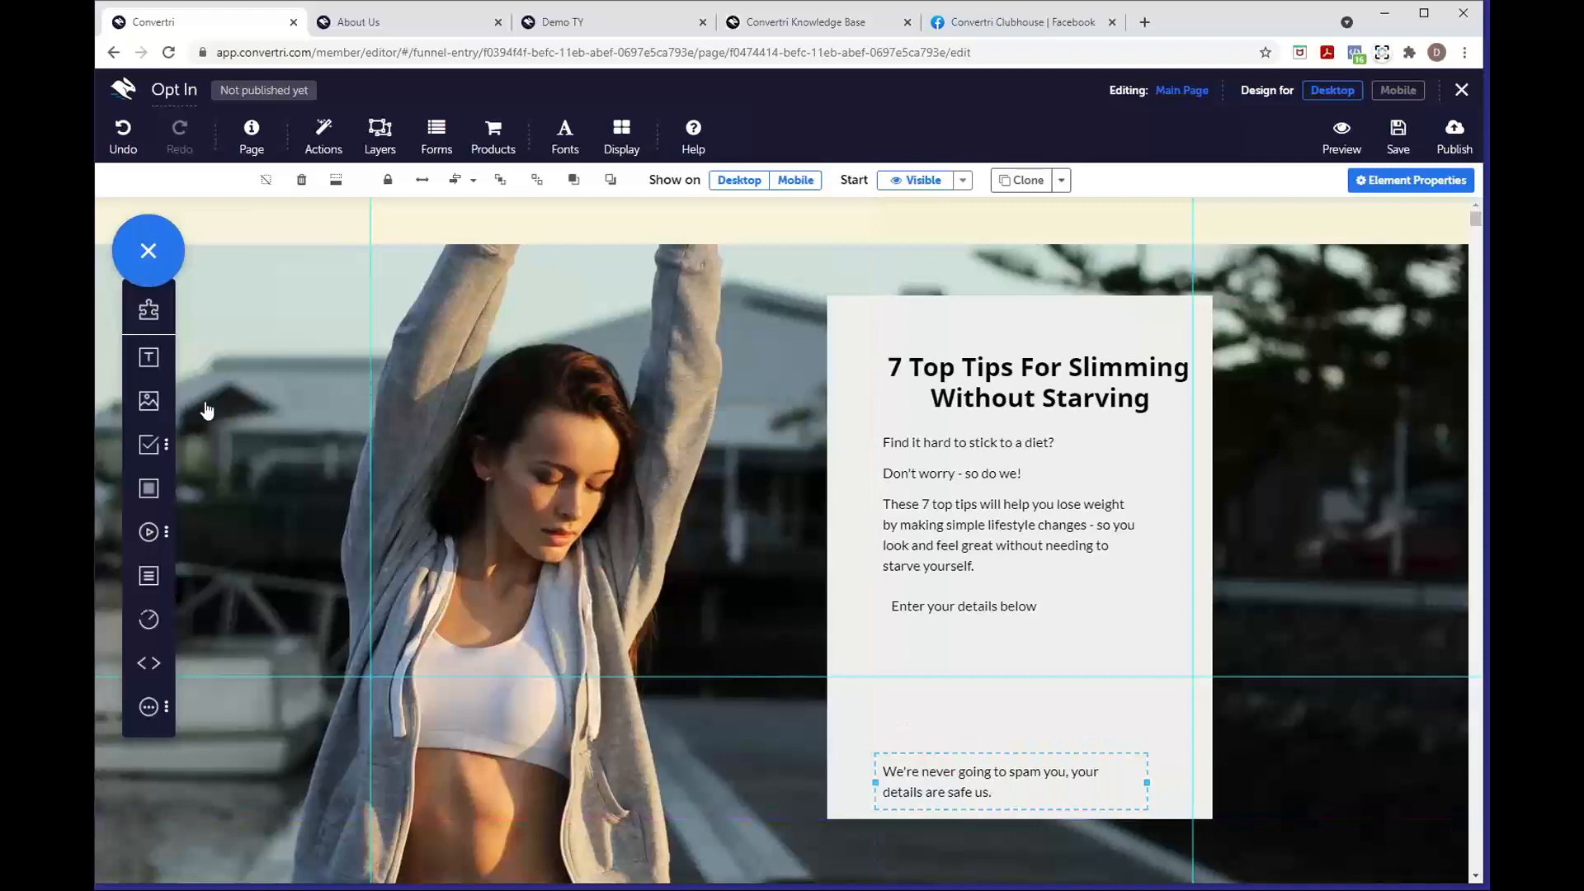
# Add First Name and Email form fields and a Submit button below the "Enter your details below" text
pyautogui.click(149, 448)
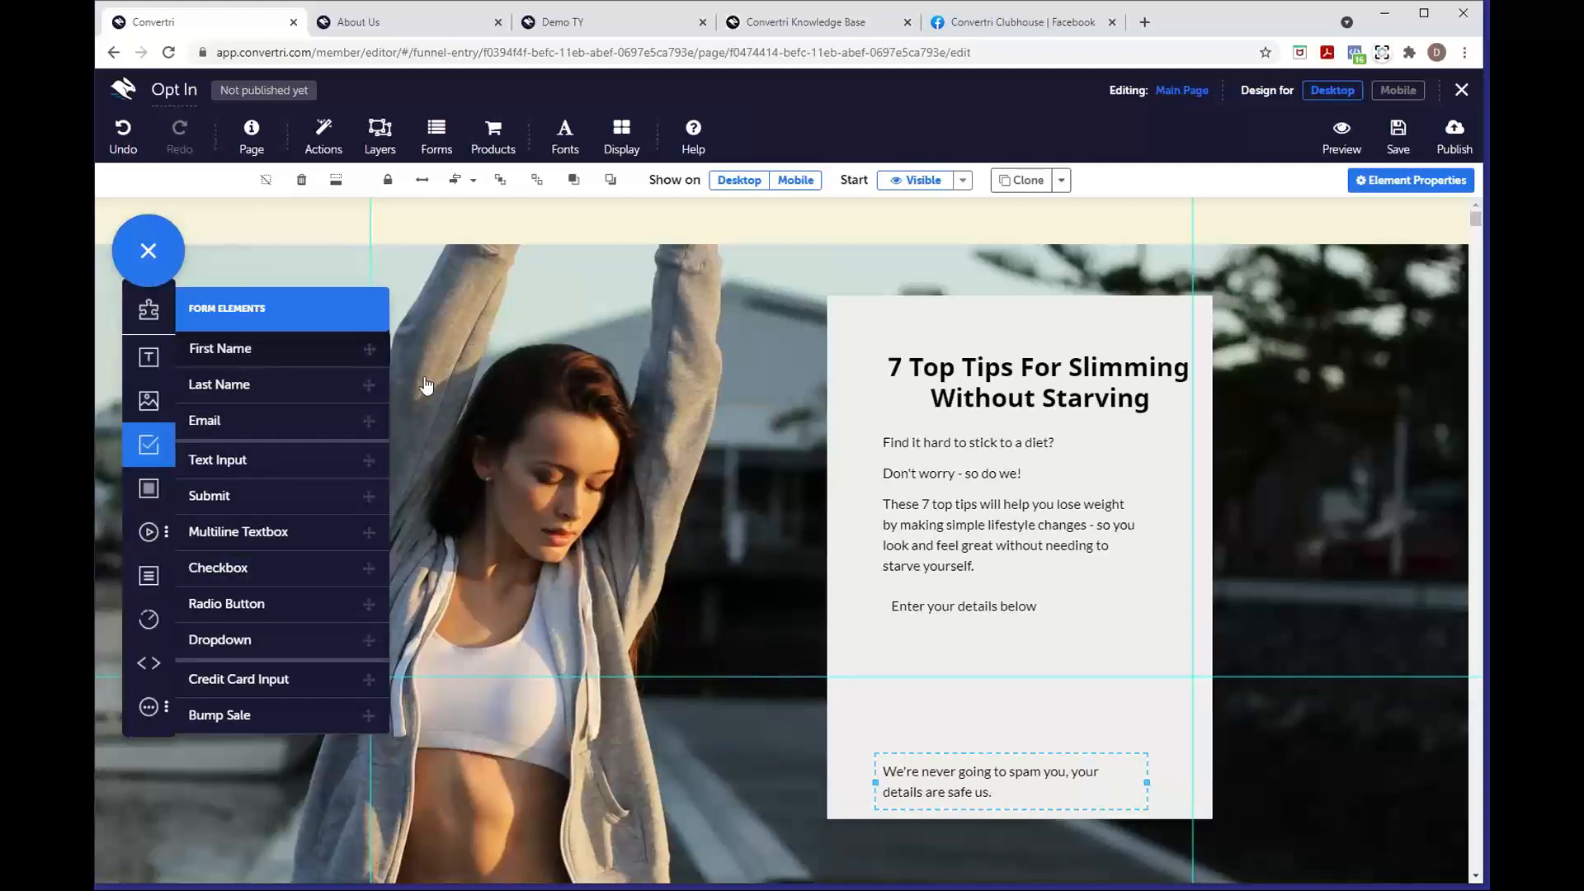
pyautogui.moveTo(426, 386); pyautogui.dragTo(1023, 644)
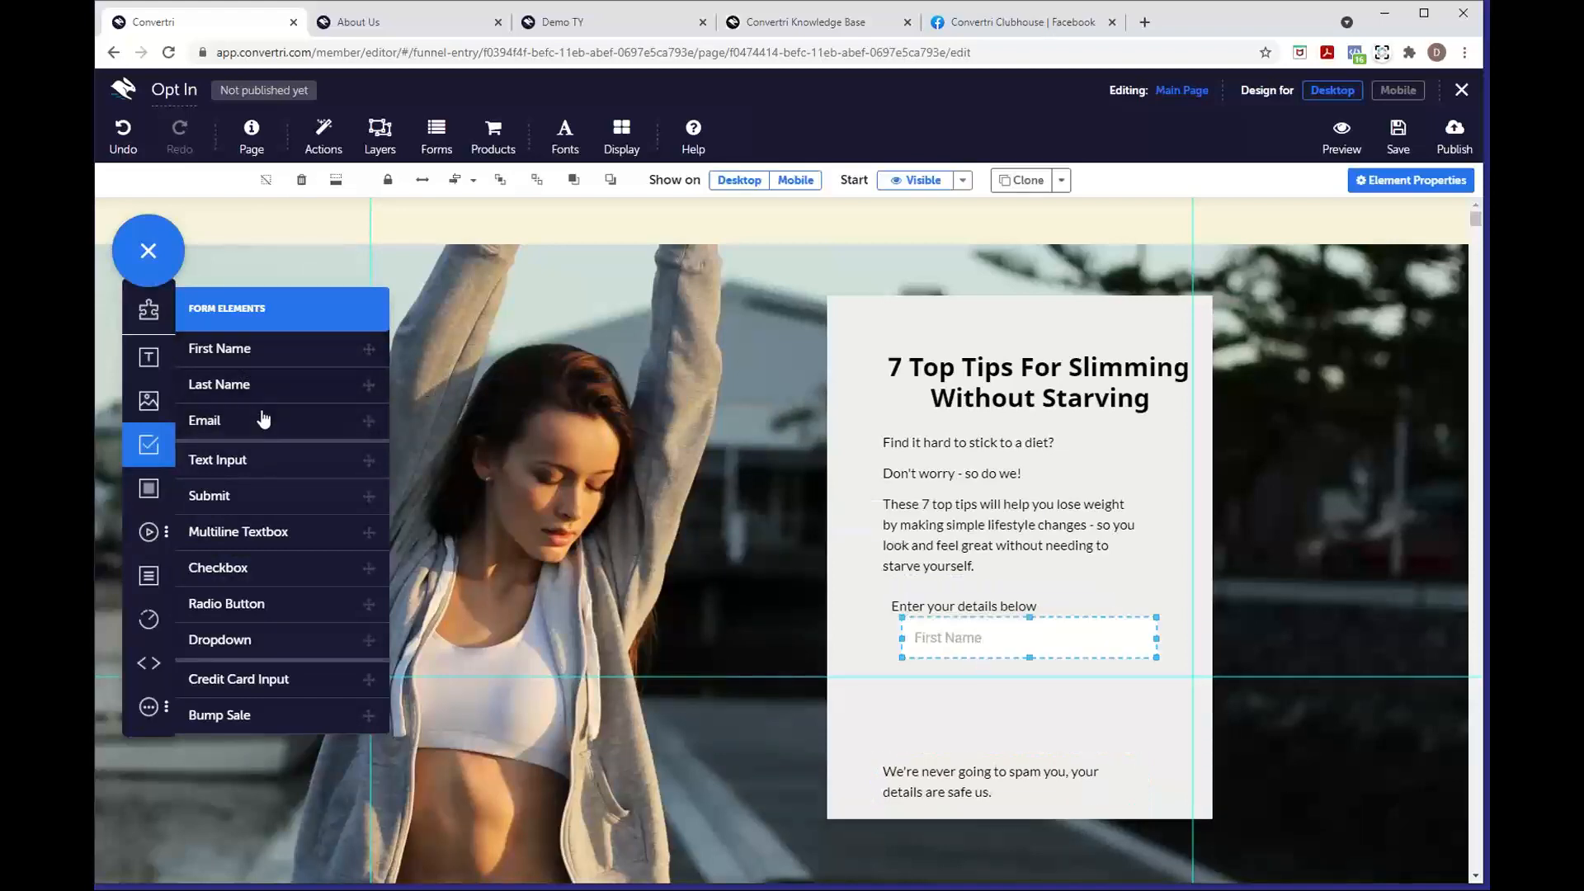
pyautogui.moveTo(264, 420); pyautogui.dragTo(957, 690)
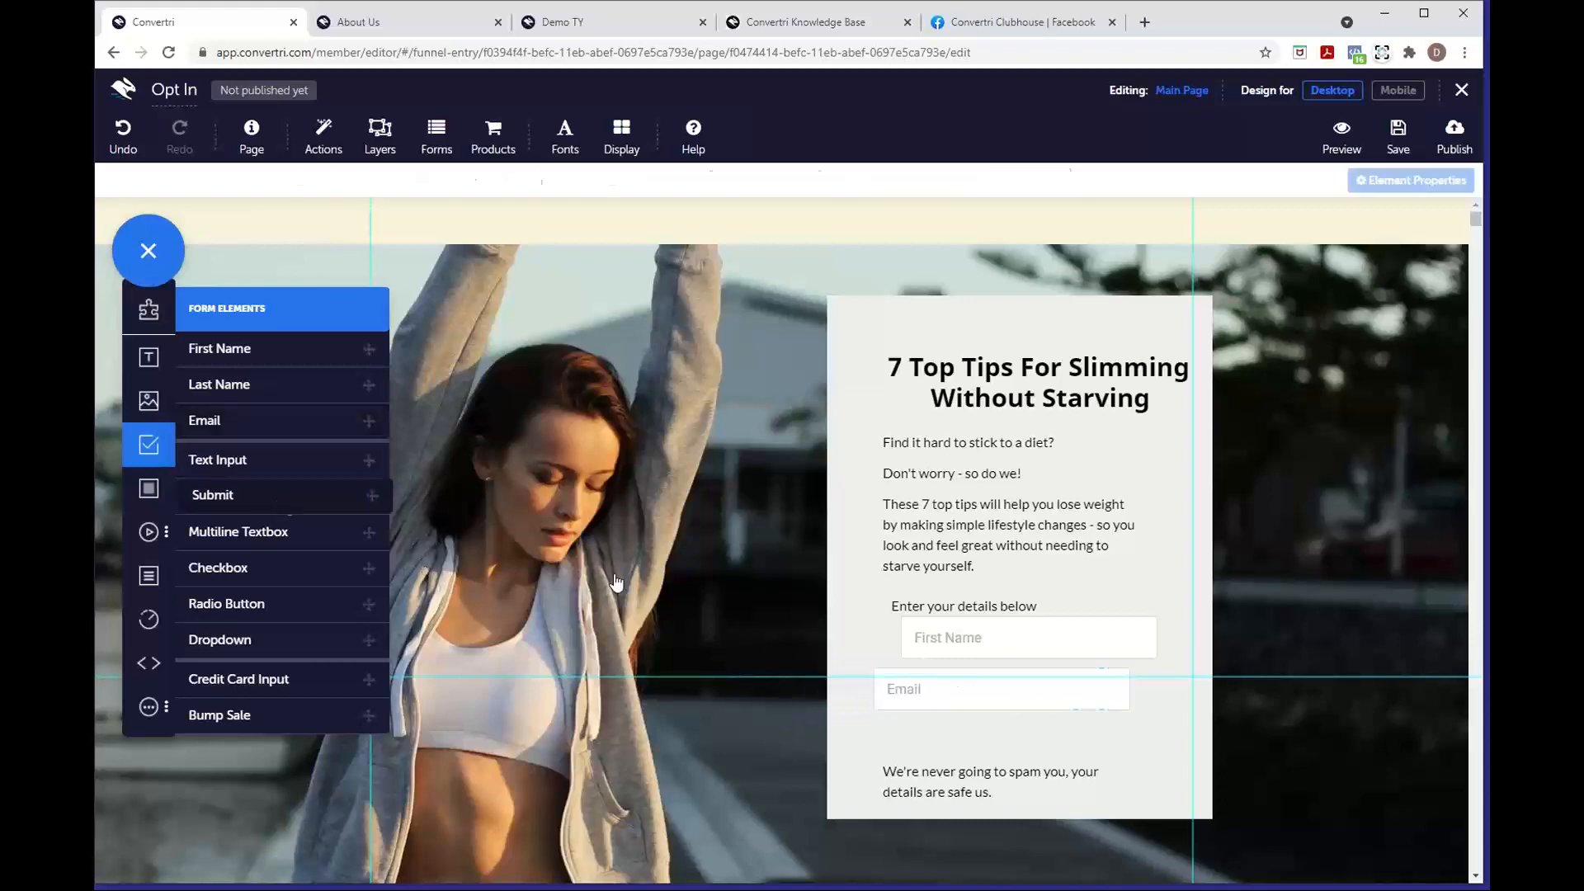
pyautogui.moveTo(615, 582); pyautogui.dragTo(980, 737)
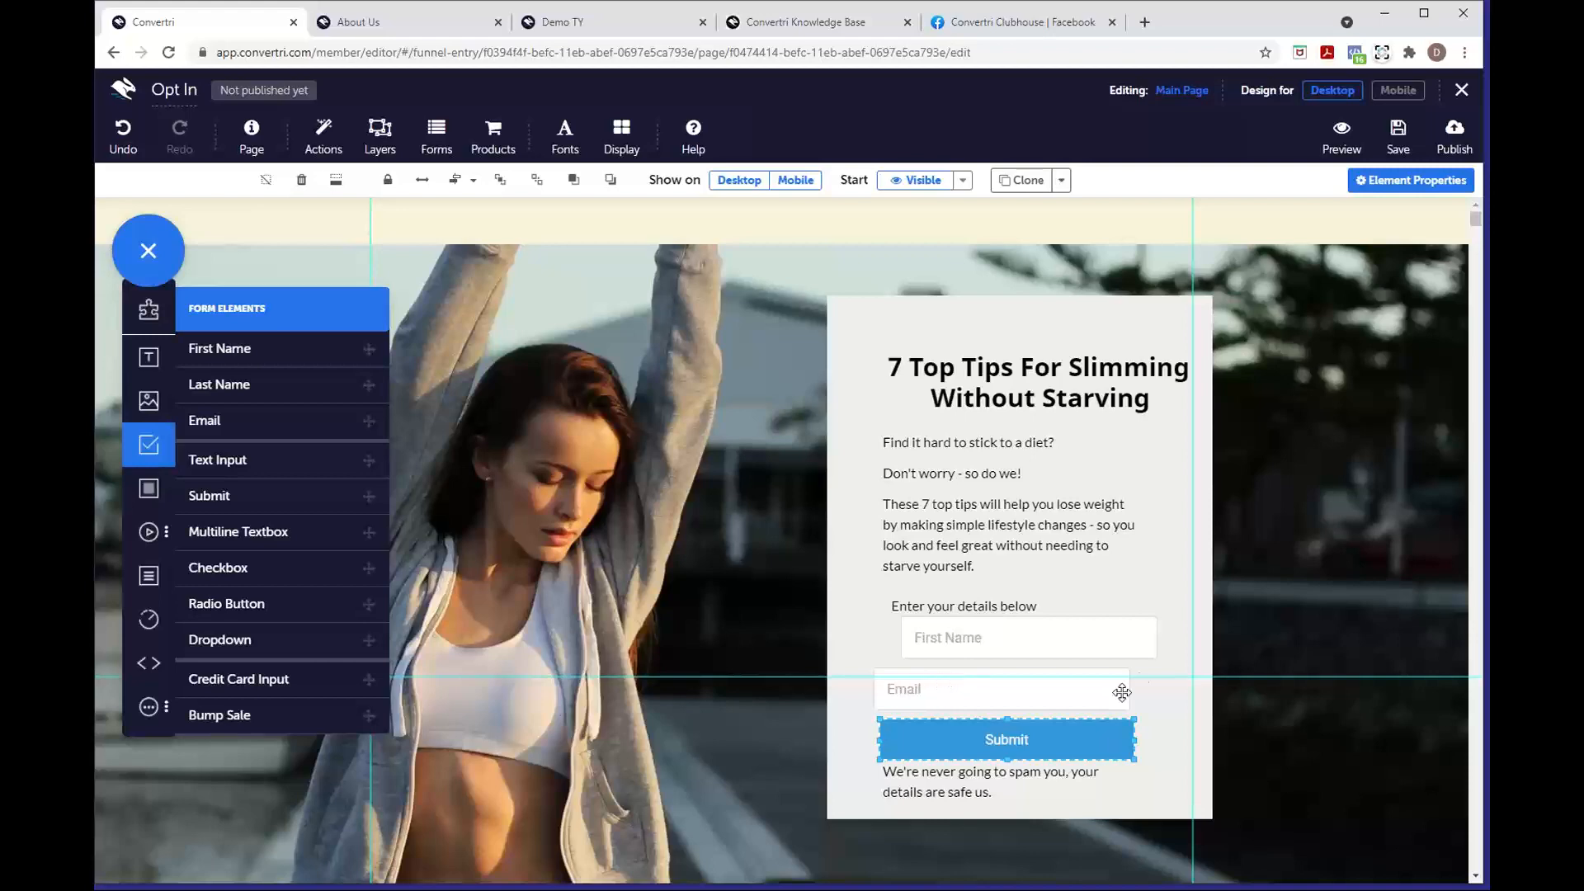
# Open the input properties of the First Name field
pyautogui.click(981, 639)
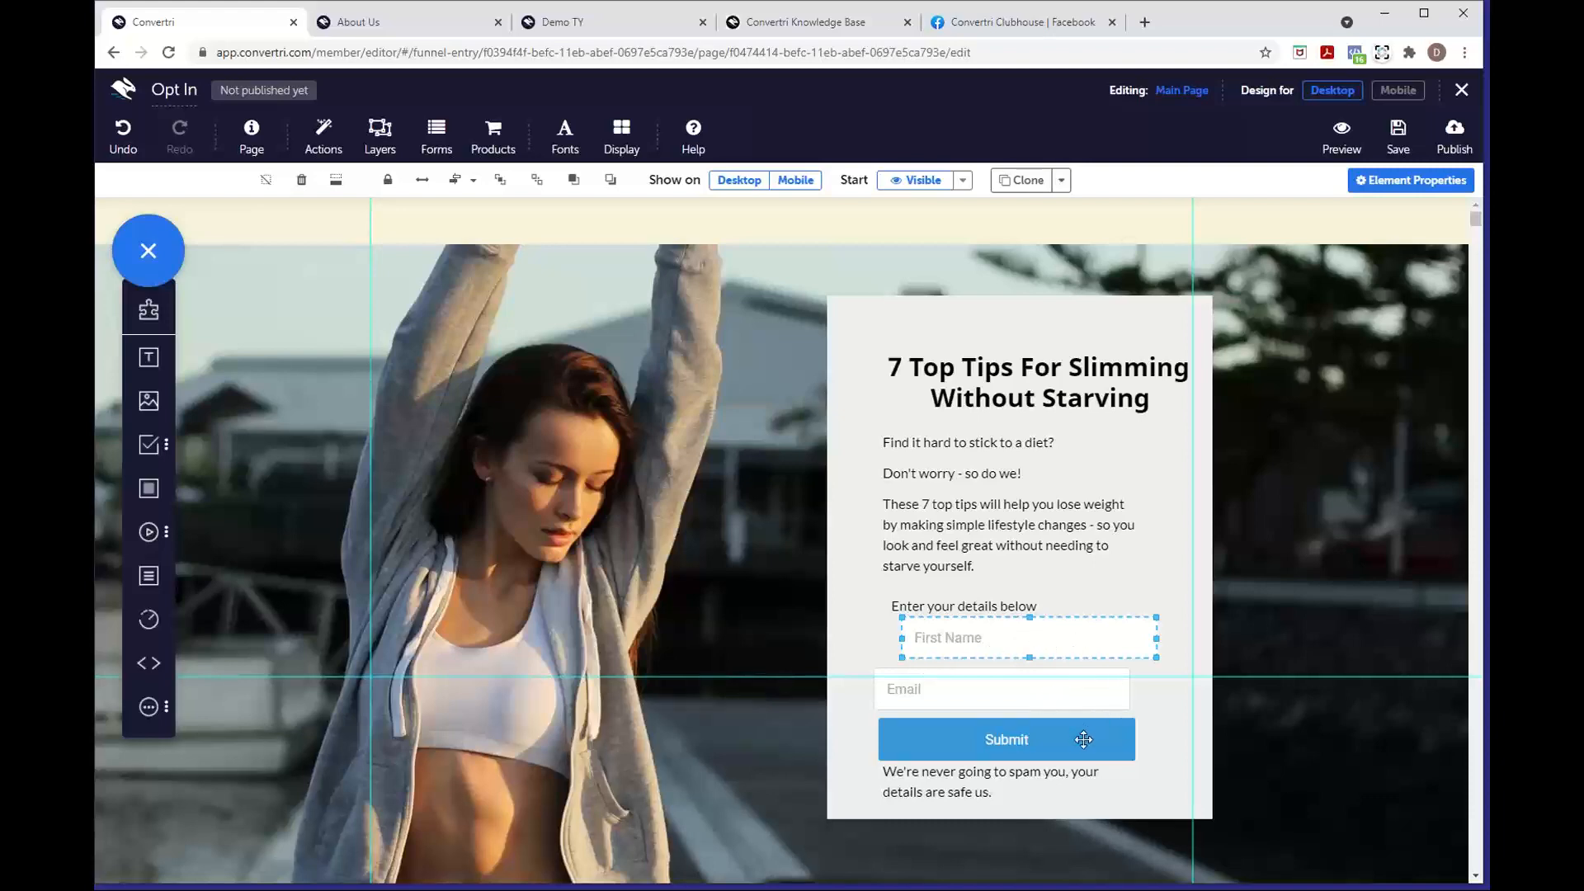
pyautogui.click(1403, 186)
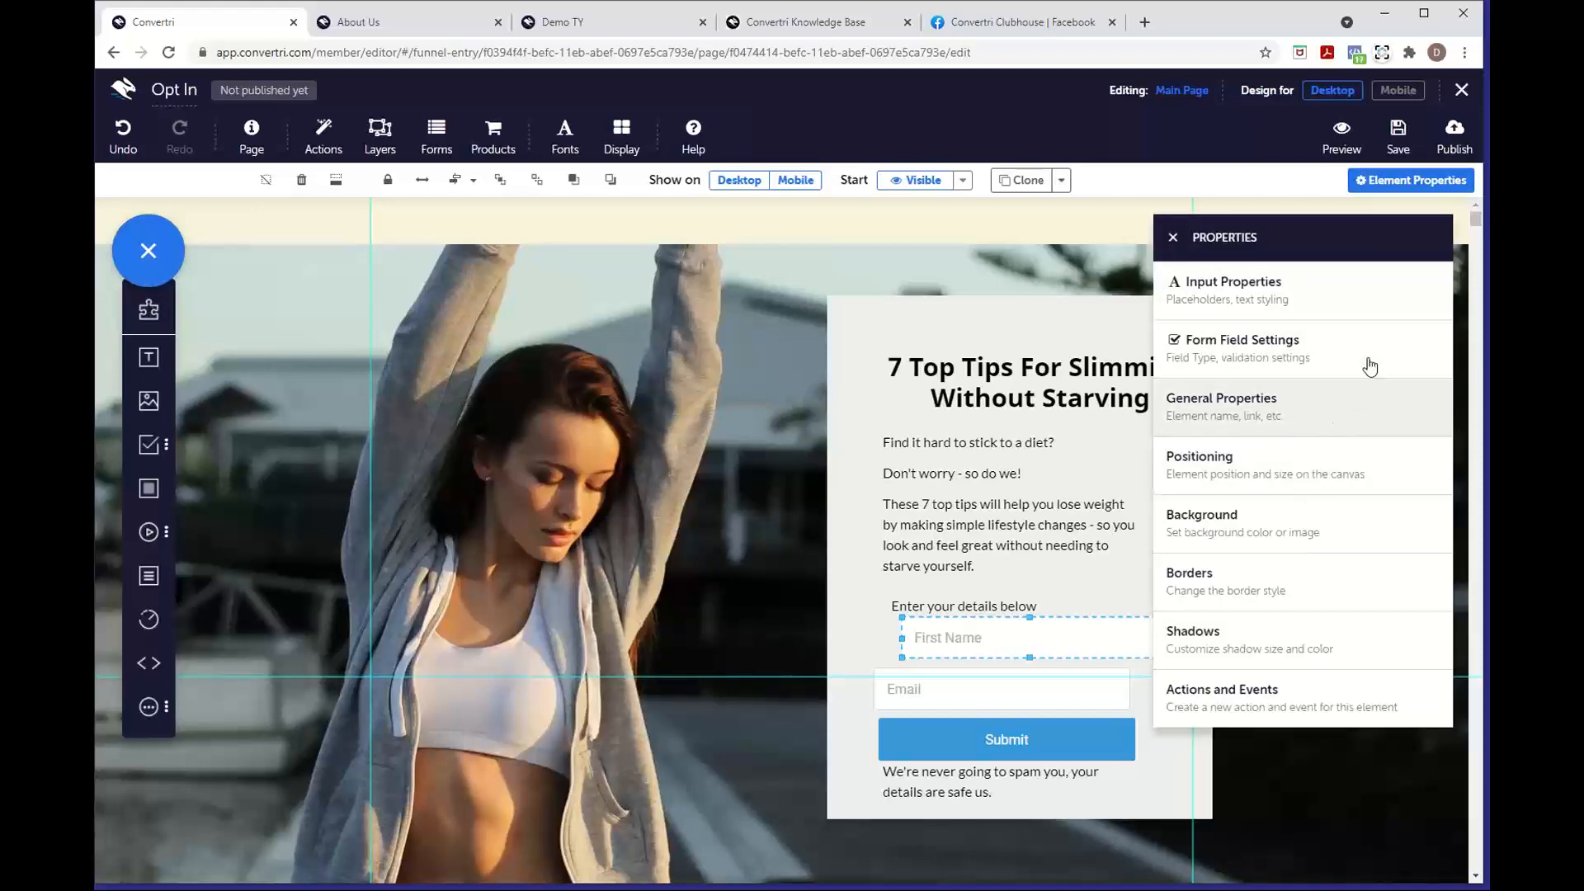
pyautogui.click(1329, 303)
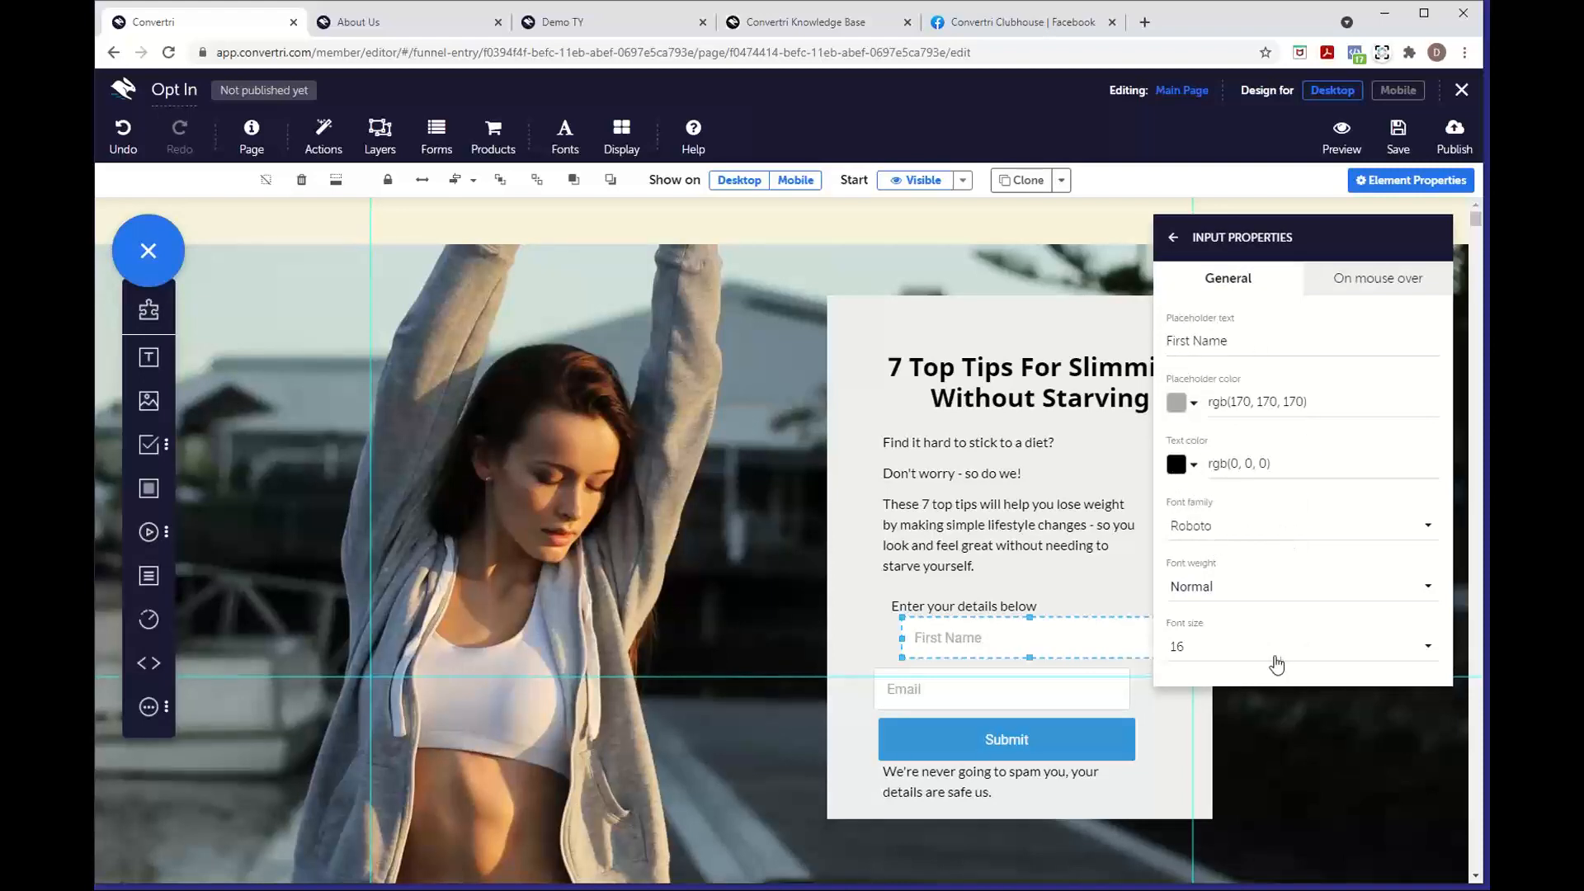
# Try "Enter Your First Name" as the First Name field's placeholder text, and restore the placeholder to "First Name"
pyautogui.click(1240, 344)
pyautogui.press('Home')
pyautogui.write('Enter Your')
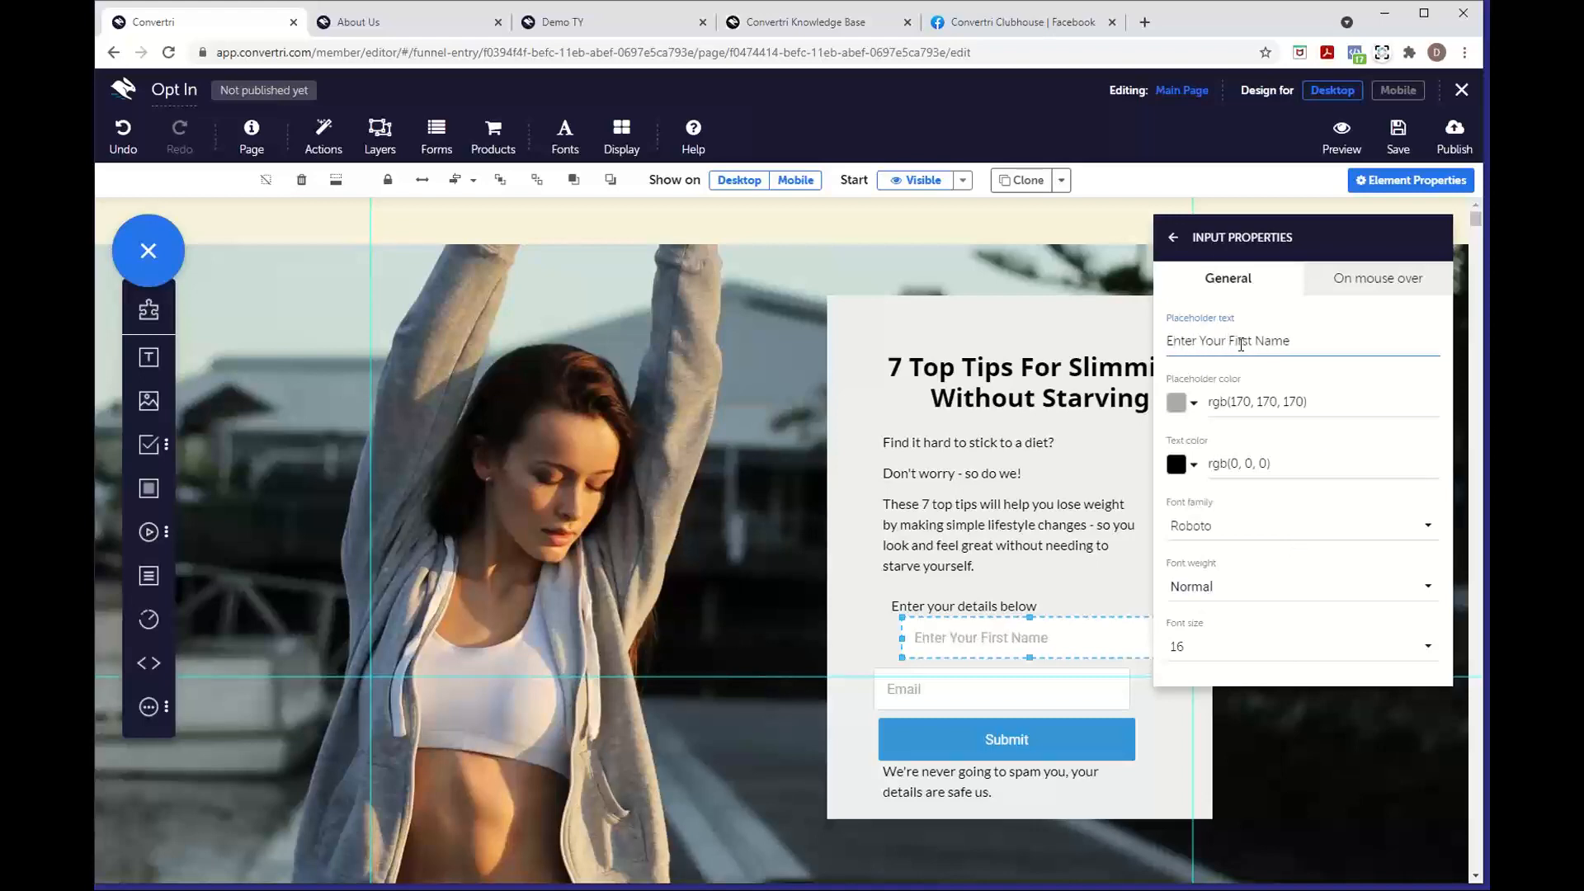
pyautogui.press('BackSpace')
pyautogui.press('BackSpace')
pyautogui.press('BackSpace')
pyautogui.press('BackSpace')
pyautogui.press('BackSpace')
pyautogui.press('BackSpace')
pyautogui.press('BackSpace')
pyautogui.press('BackSpace')
pyautogui.press('BackSpace')
pyautogui.press('BackSpace')
pyautogui.press('BackSpace')
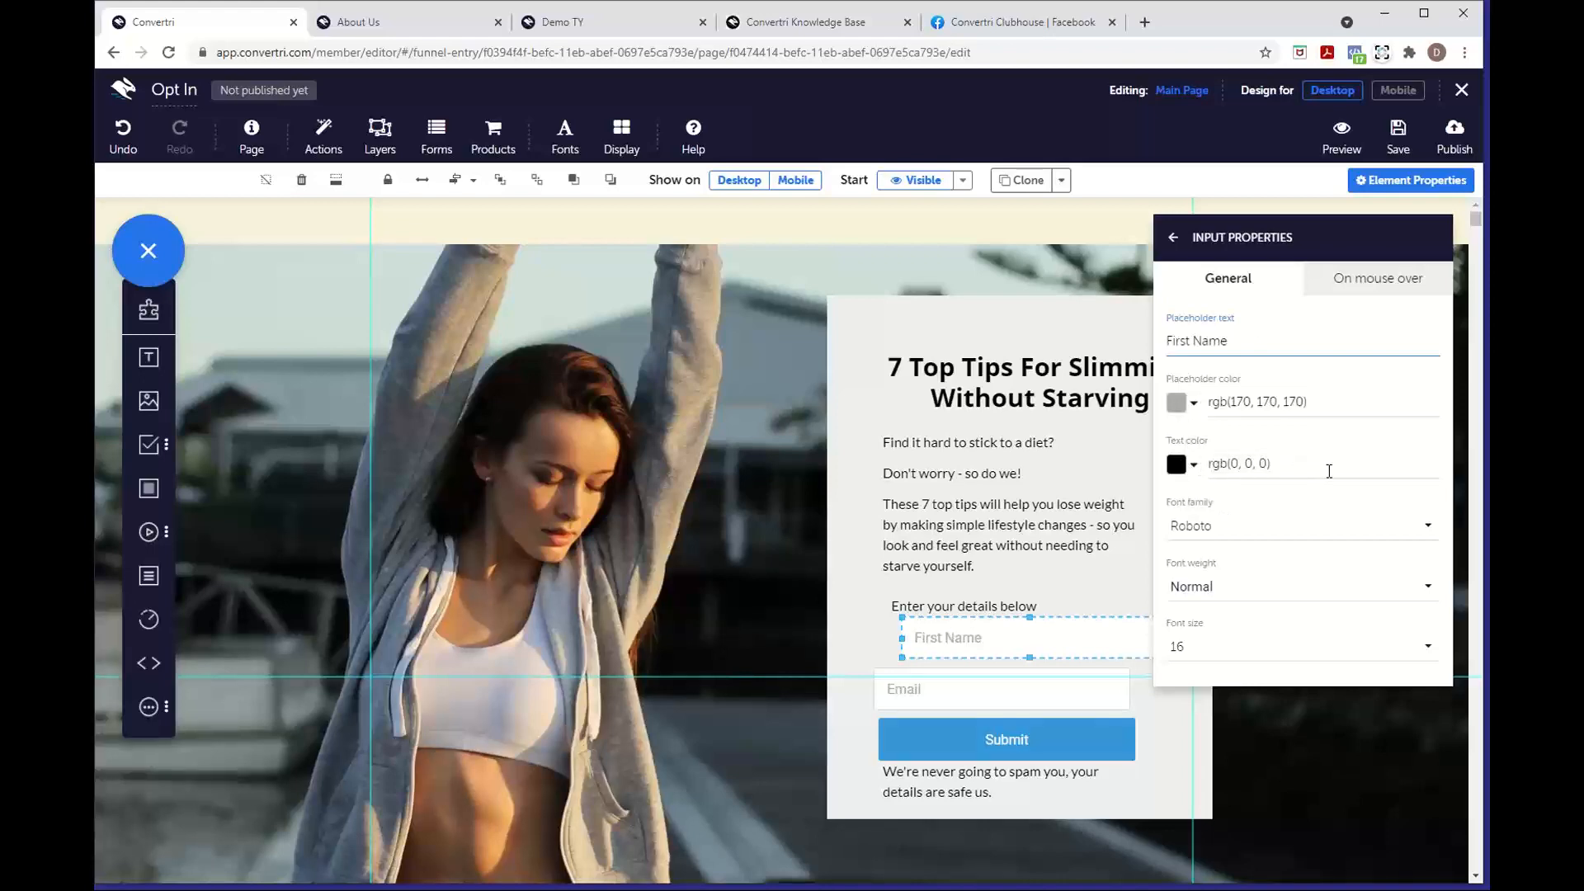
# Set the First Name field's font family to Lato
pyautogui.click(1263, 529)
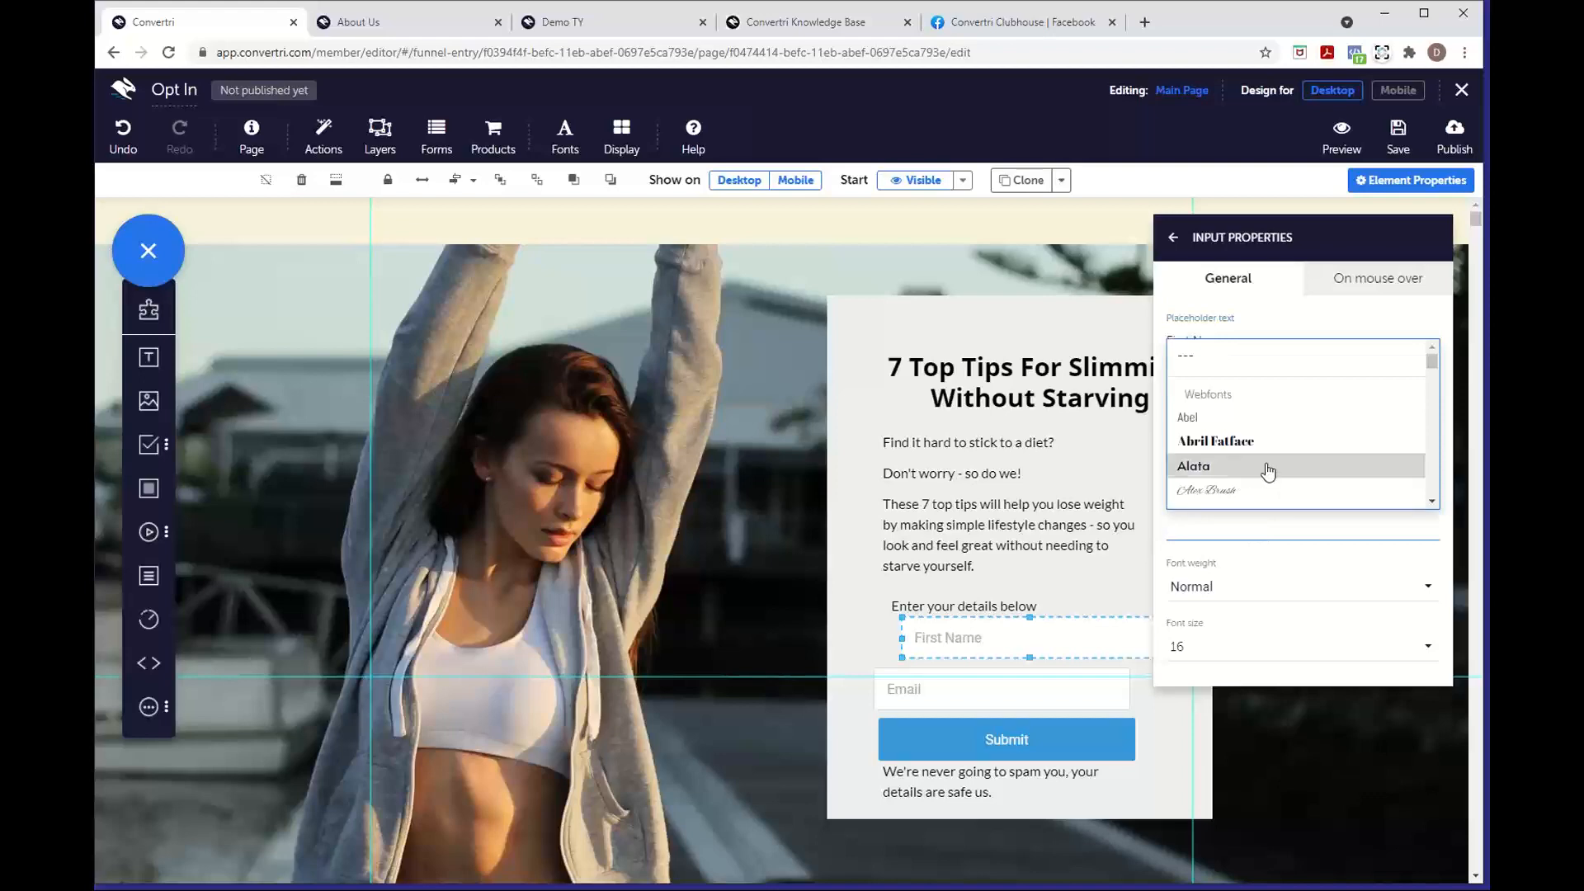
pyautogui.scroll(-10, 1287, 475)
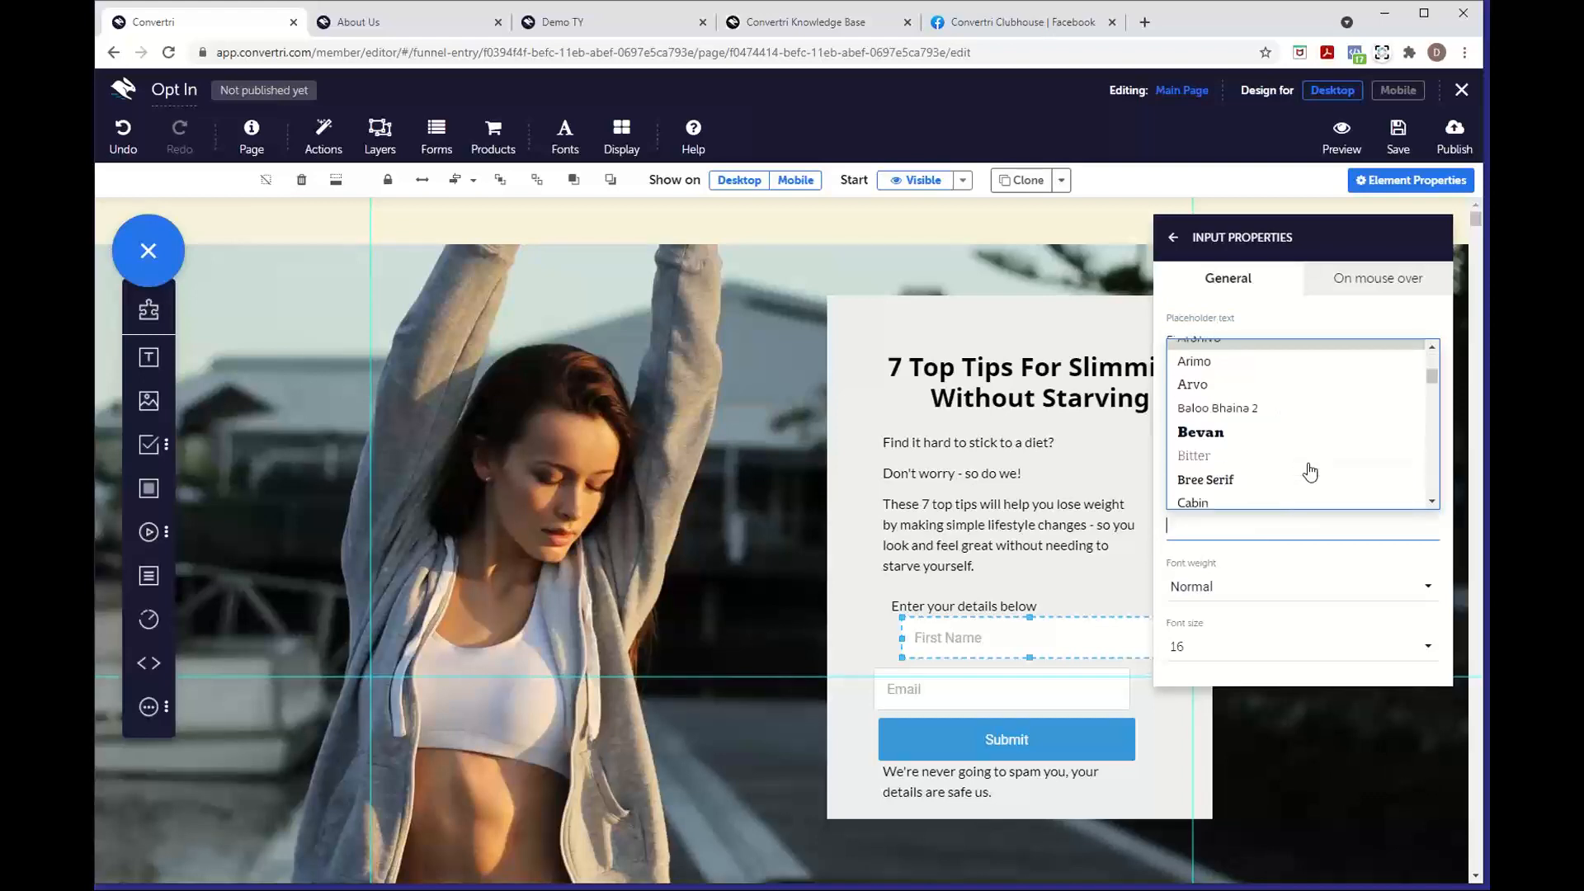
pyautogui.scroll(-10, 1310, 471)
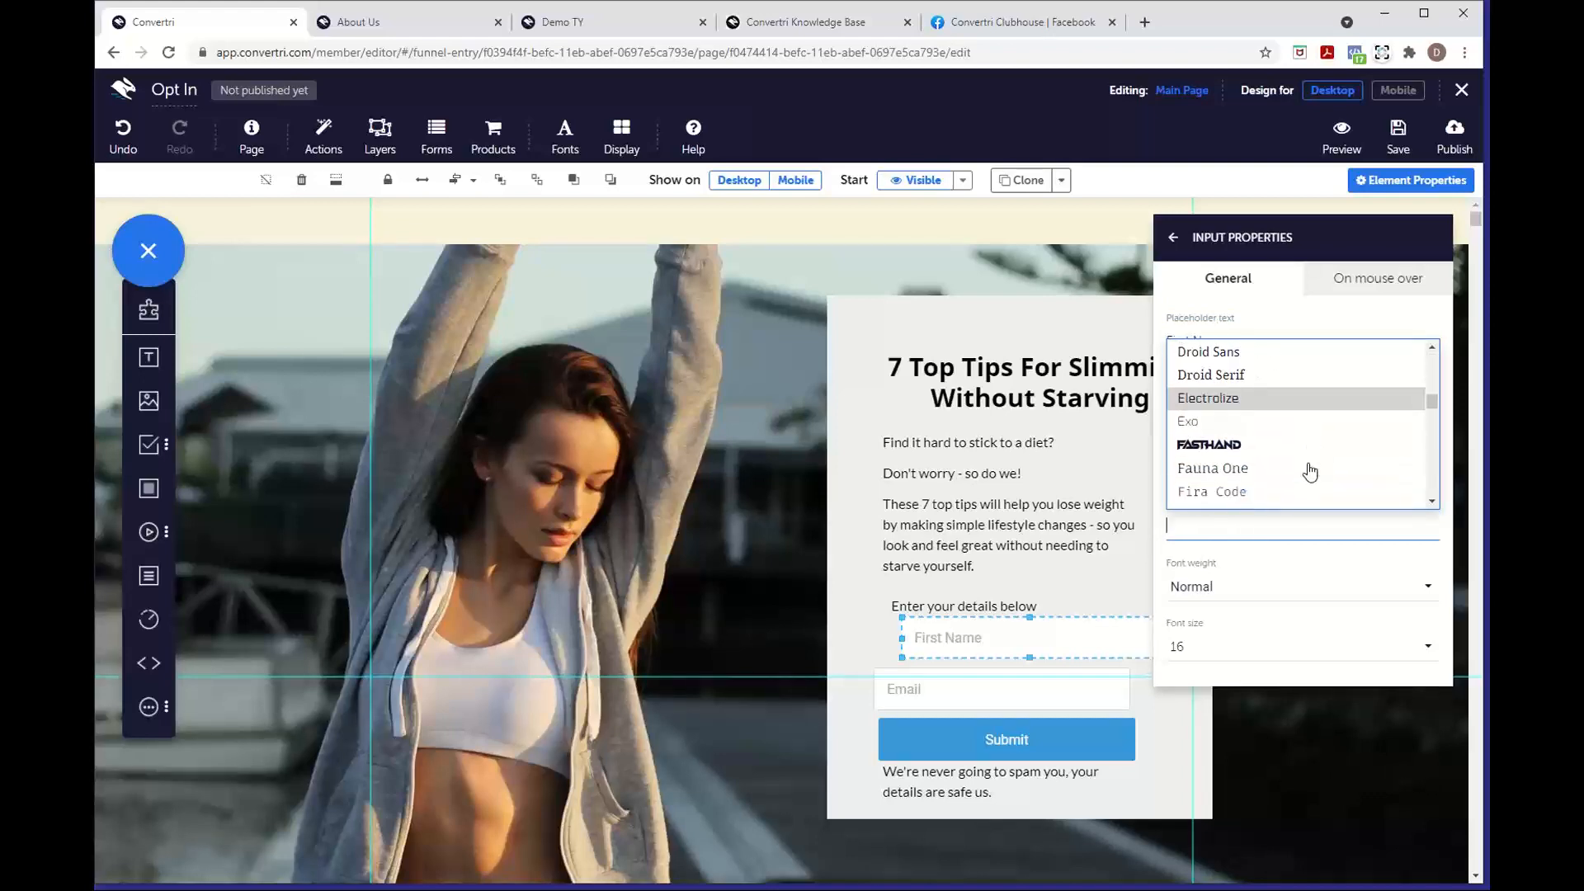
pyautogui.scroll(-8, 1310, 471)
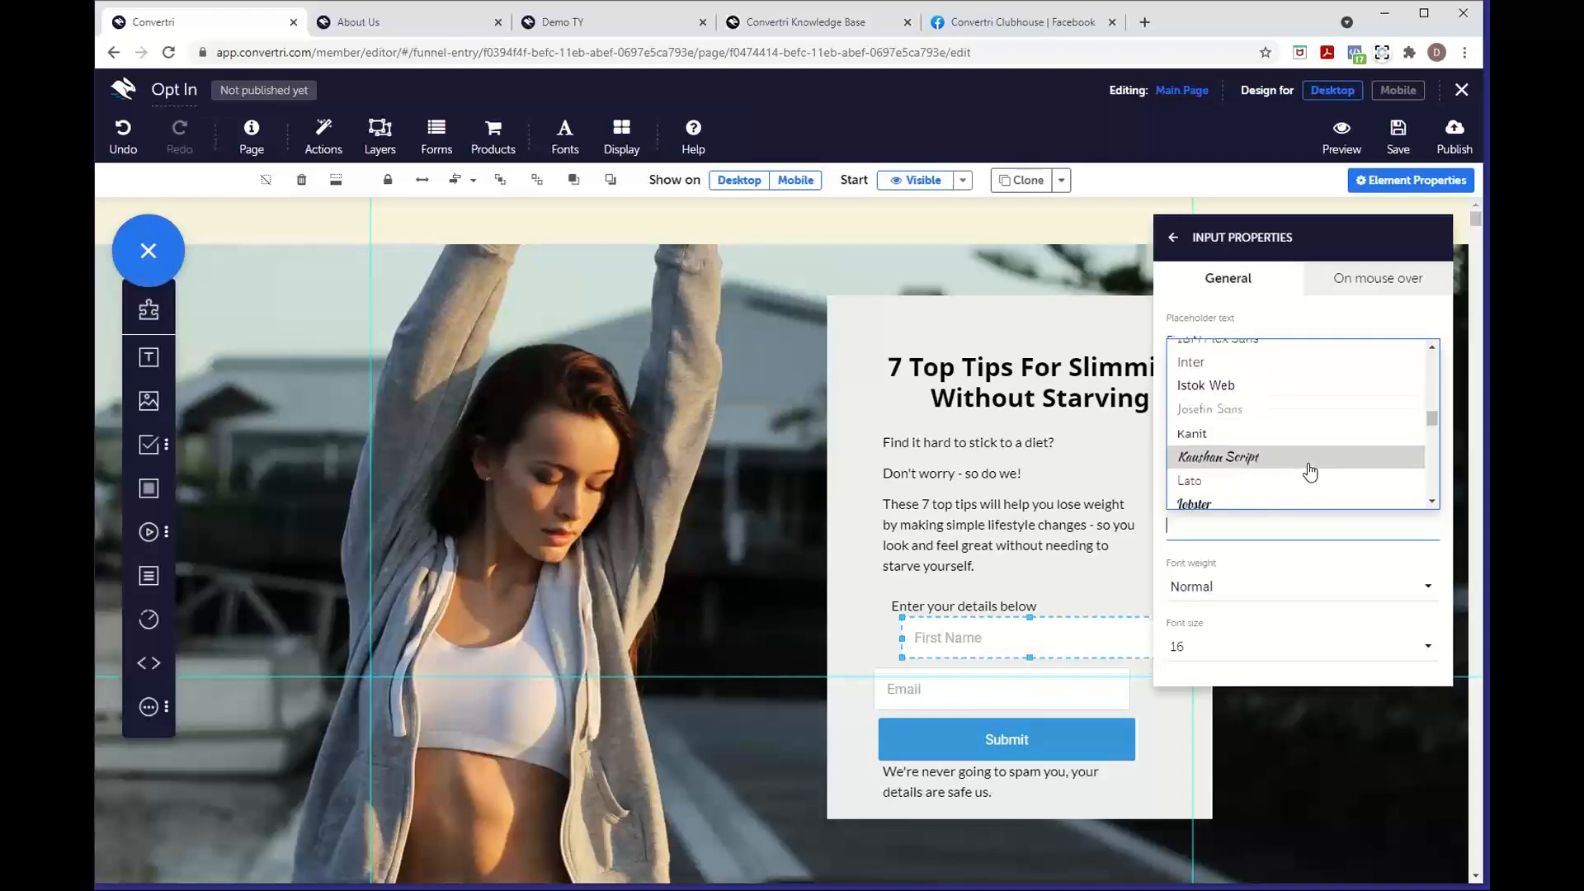
pyautogui.scroll(-2, 1310, 471)
pyautogui.click(1310, 471)
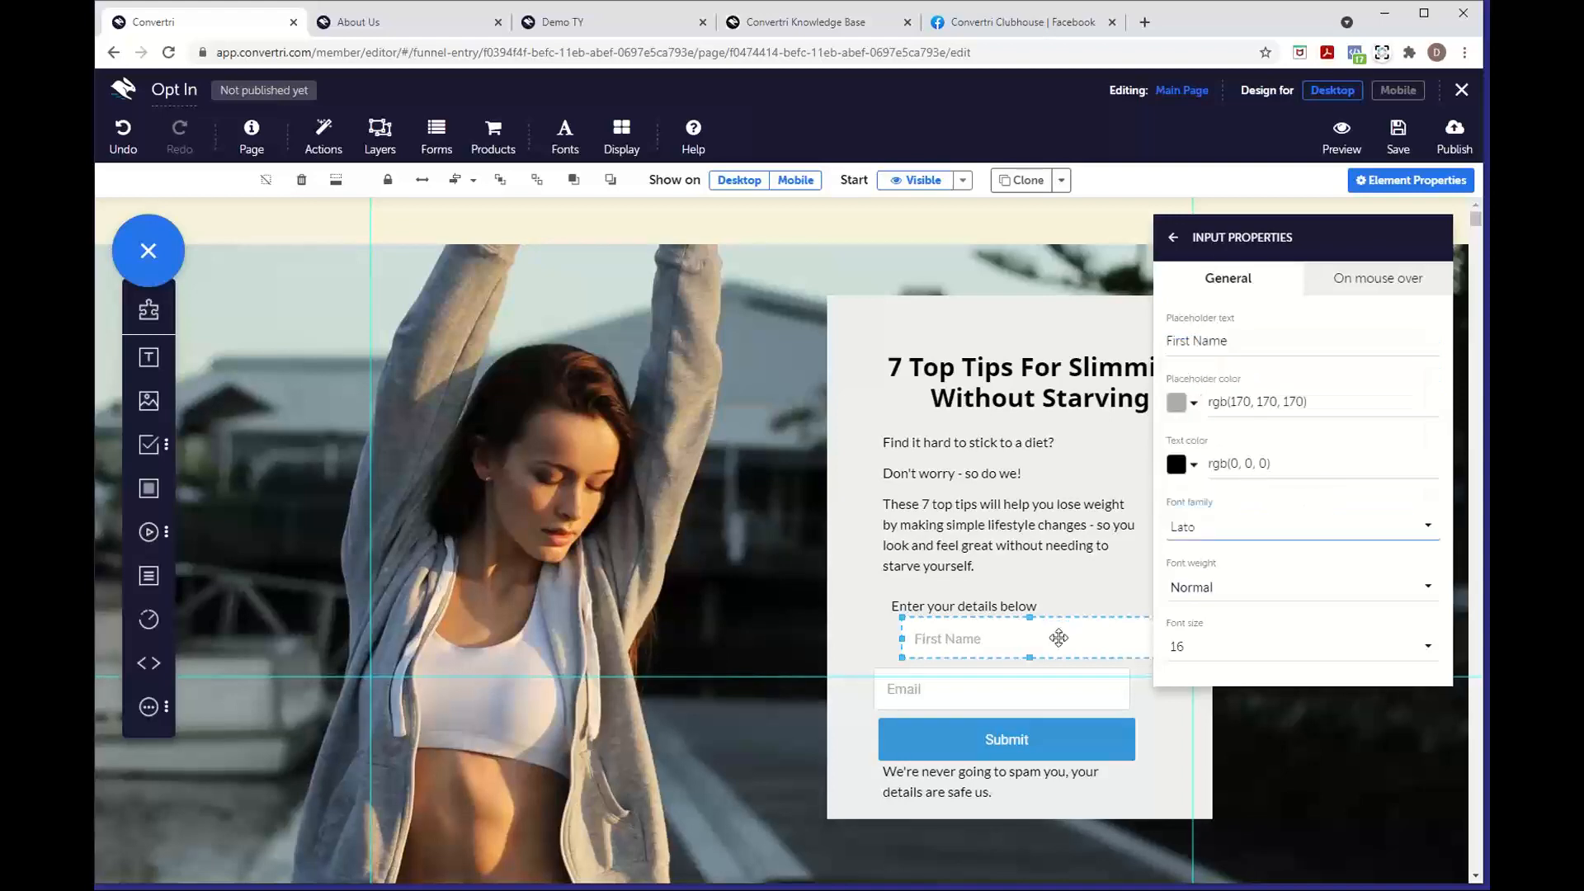
# Set the Email field's font family to Lato
pyautogui.click(1068, 686)
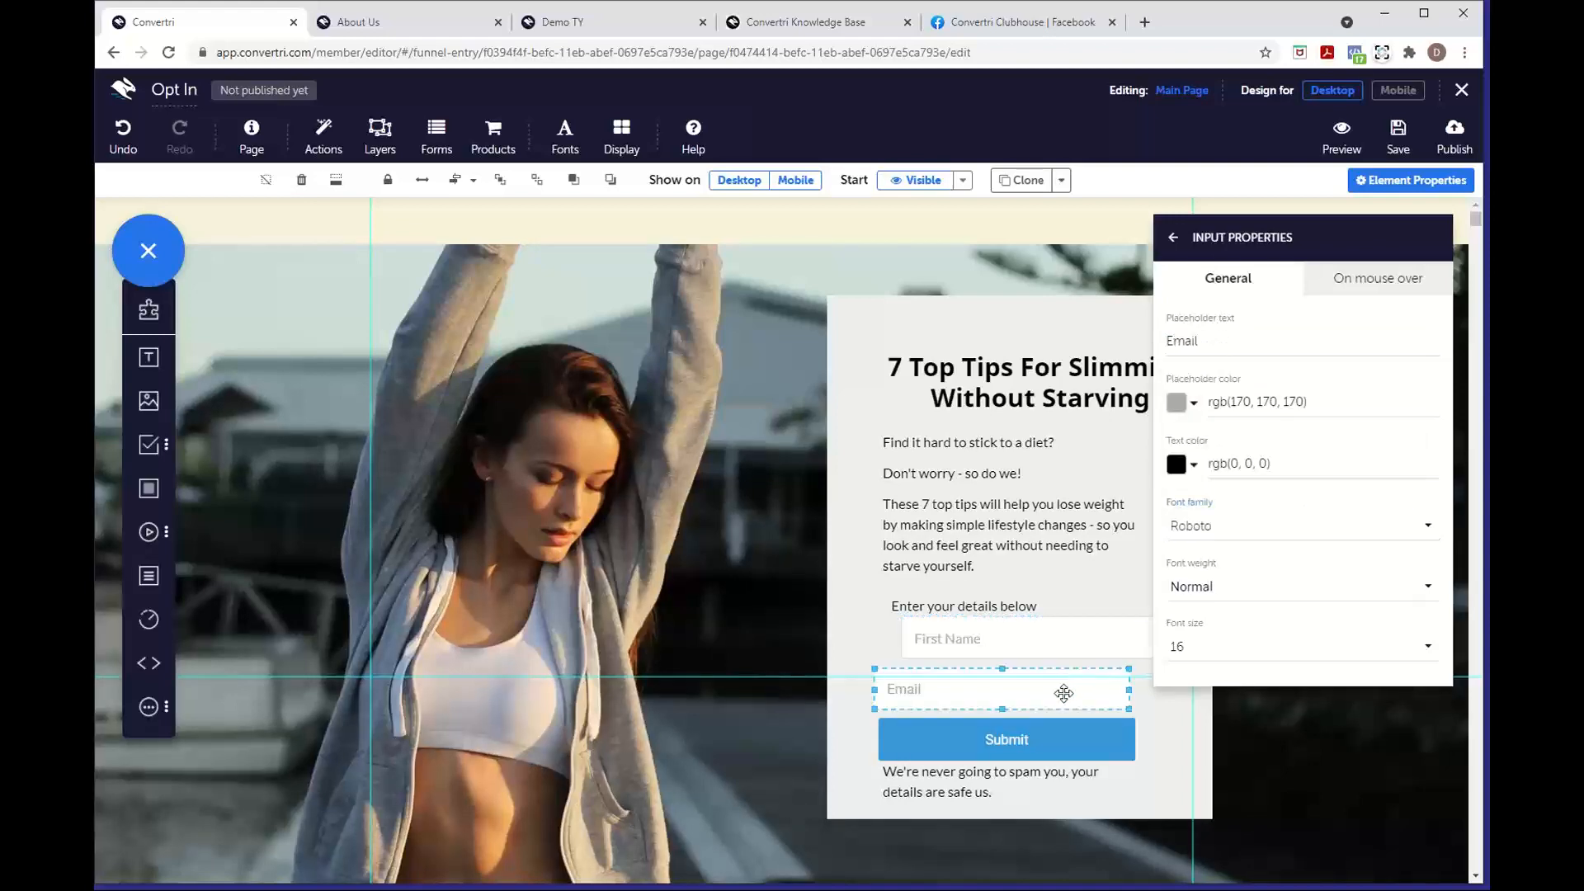
pyautogui.click(1227, 538)
pyautogui.scroll(5, 1276, 503)
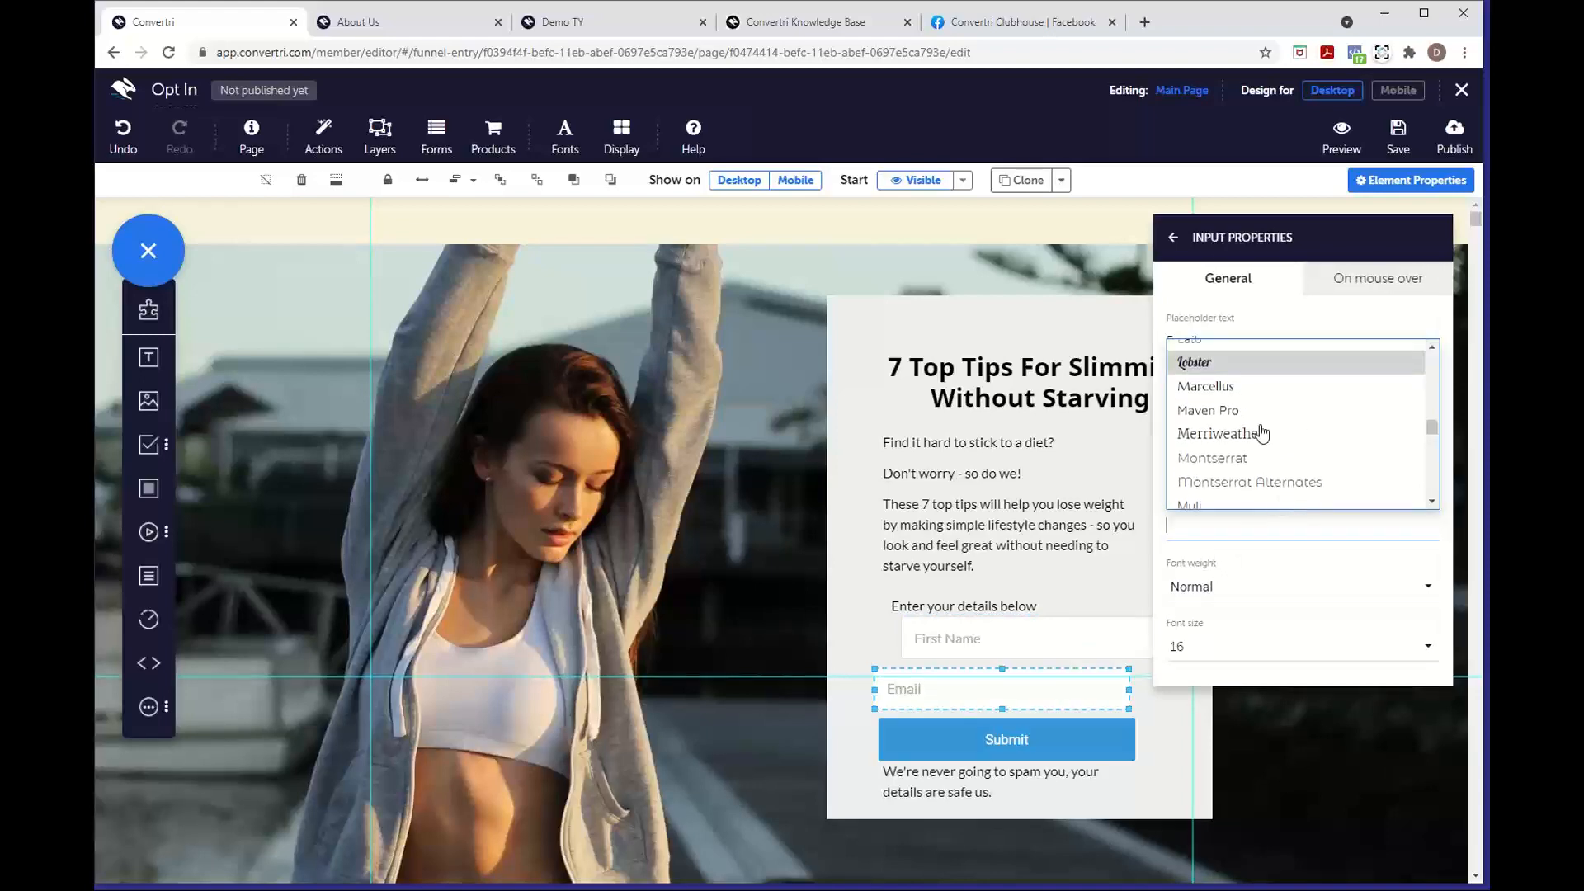
pyautogui.click(1226, 343)
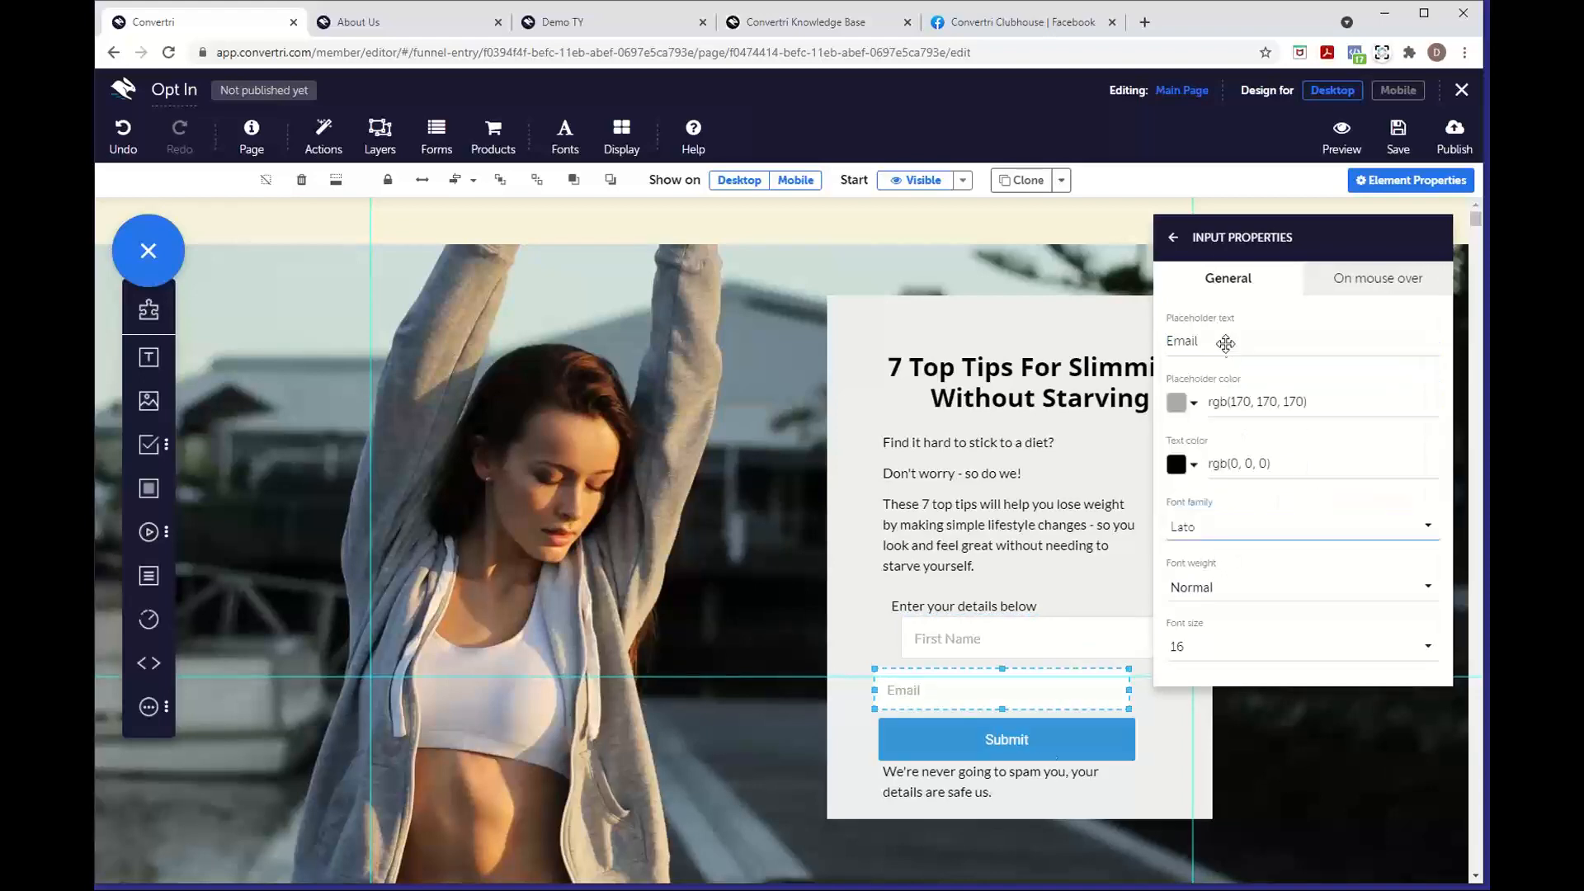
# Open the Submit button's settings and set its font family to Noto Sans
pyautogui.click(1000, 739)
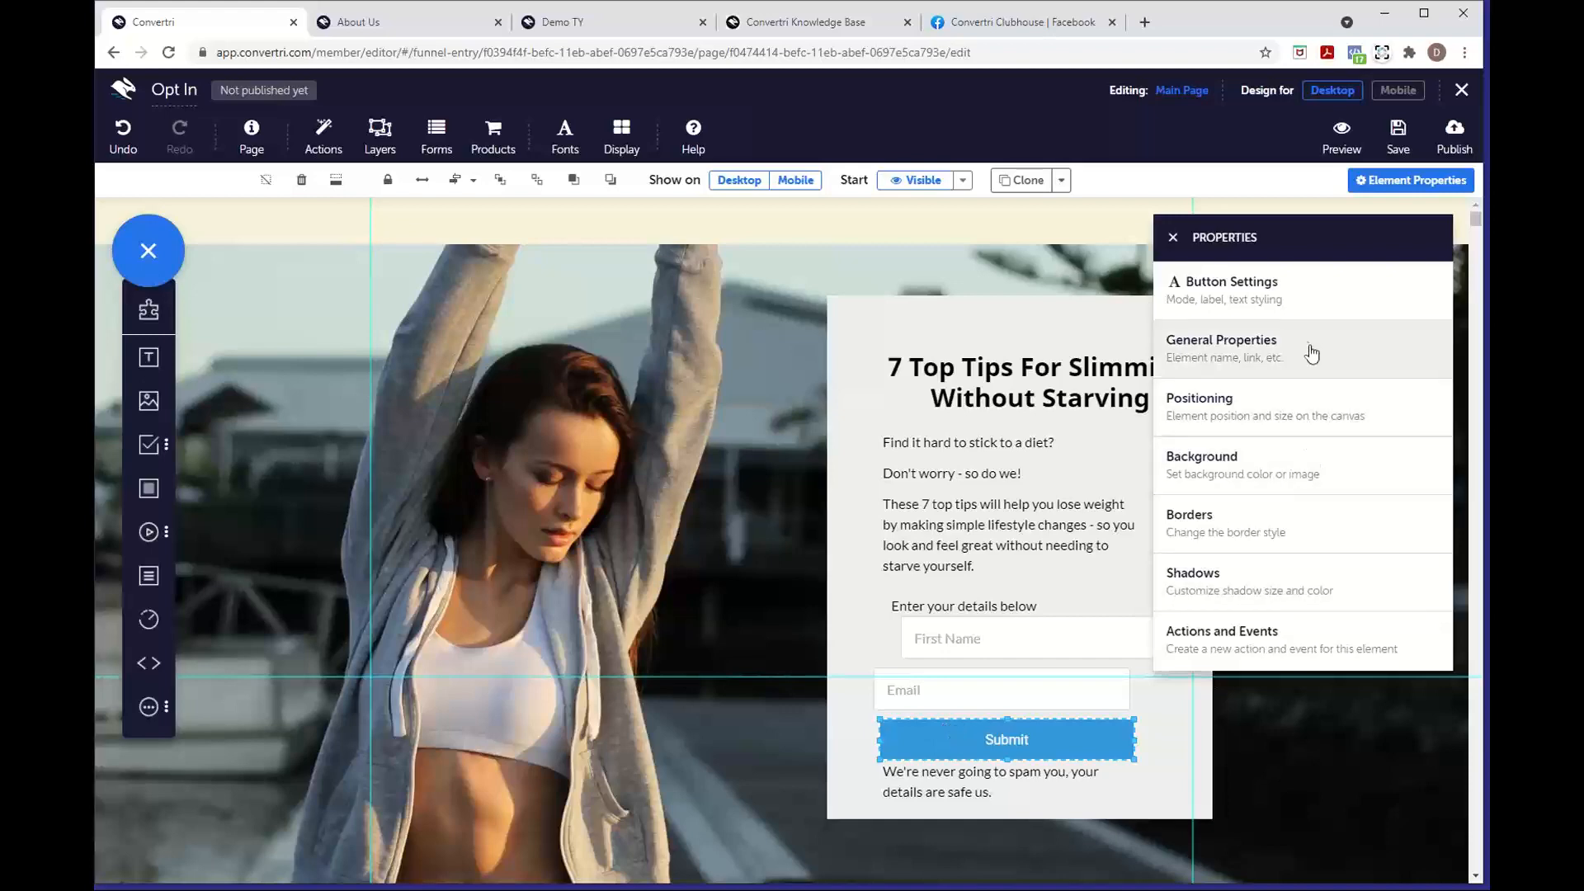
pyautogui.click(1279, 308)
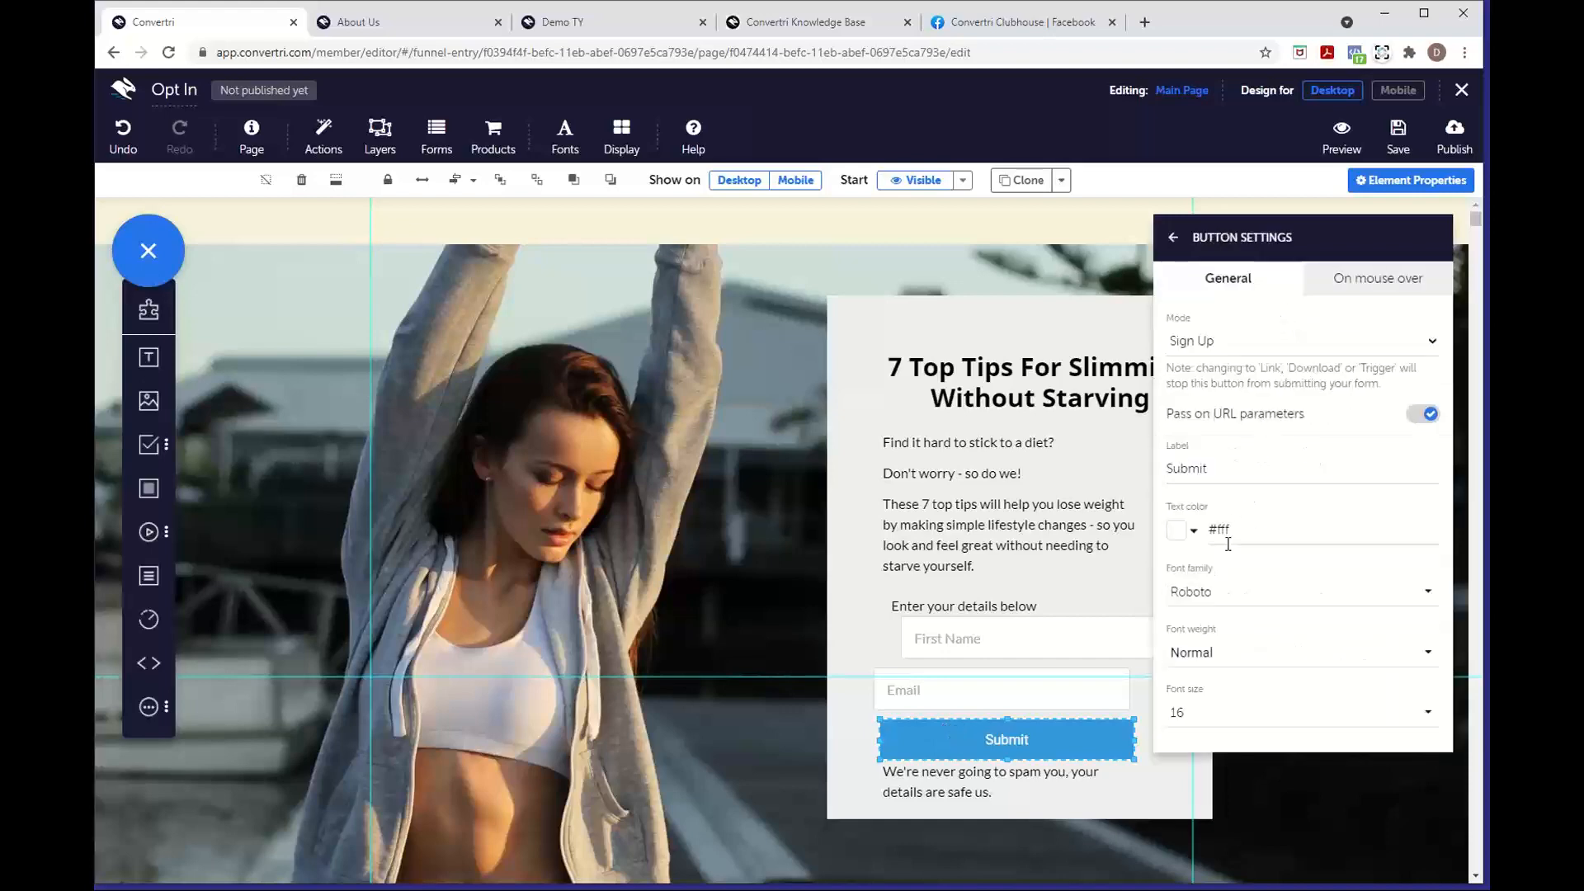
pyautogui.click(1212, 589)
pyautogui.scroll(-15, 1262, 540)
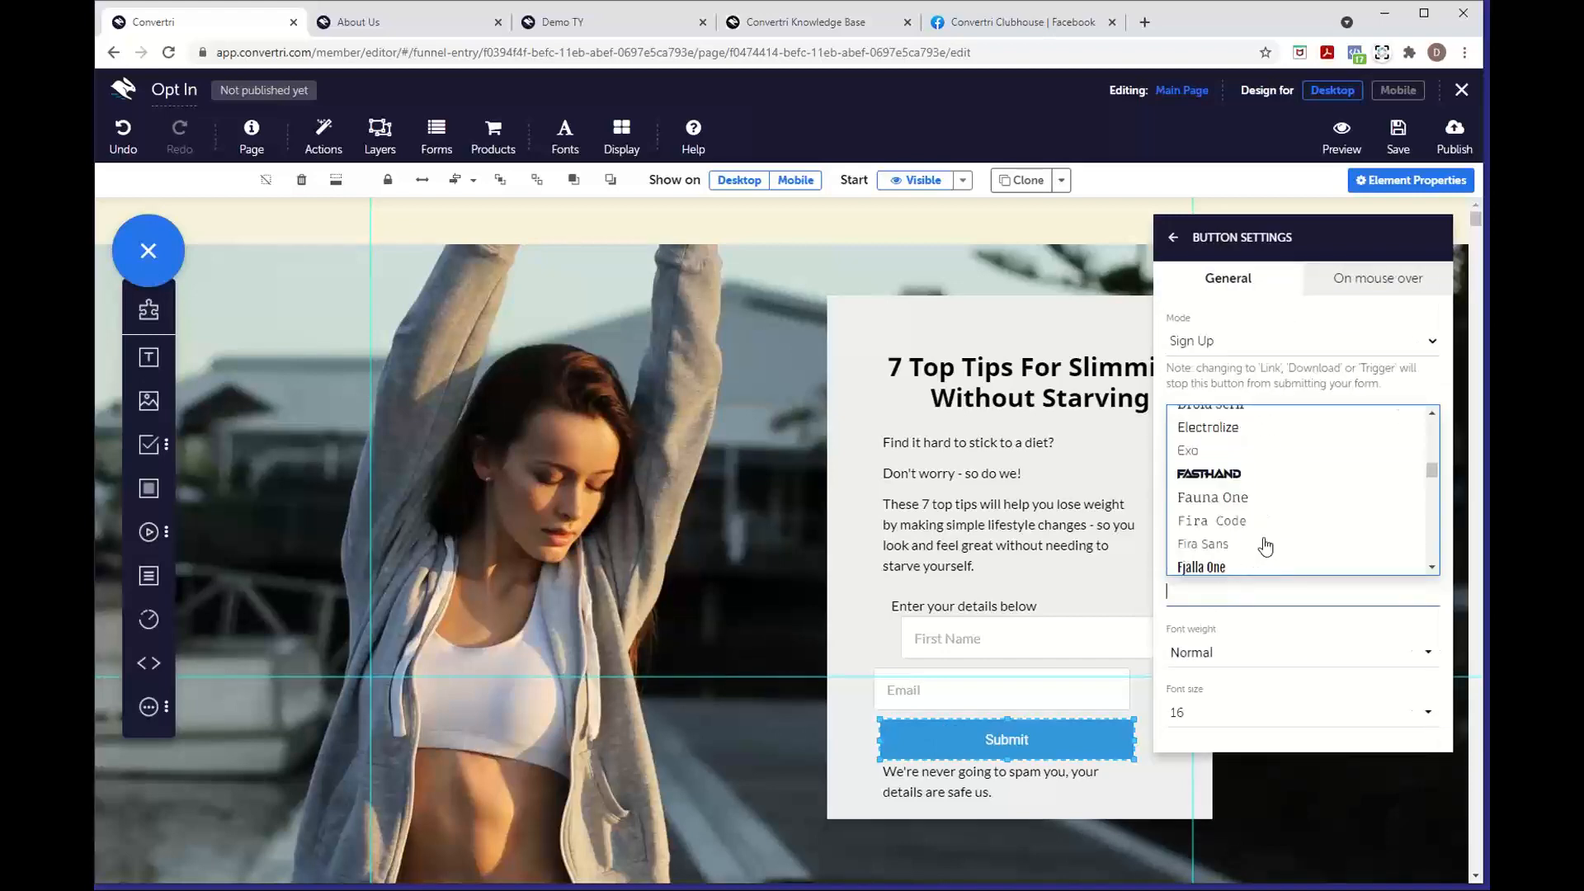
pyautogui.scroll(-1, 1258, 532)
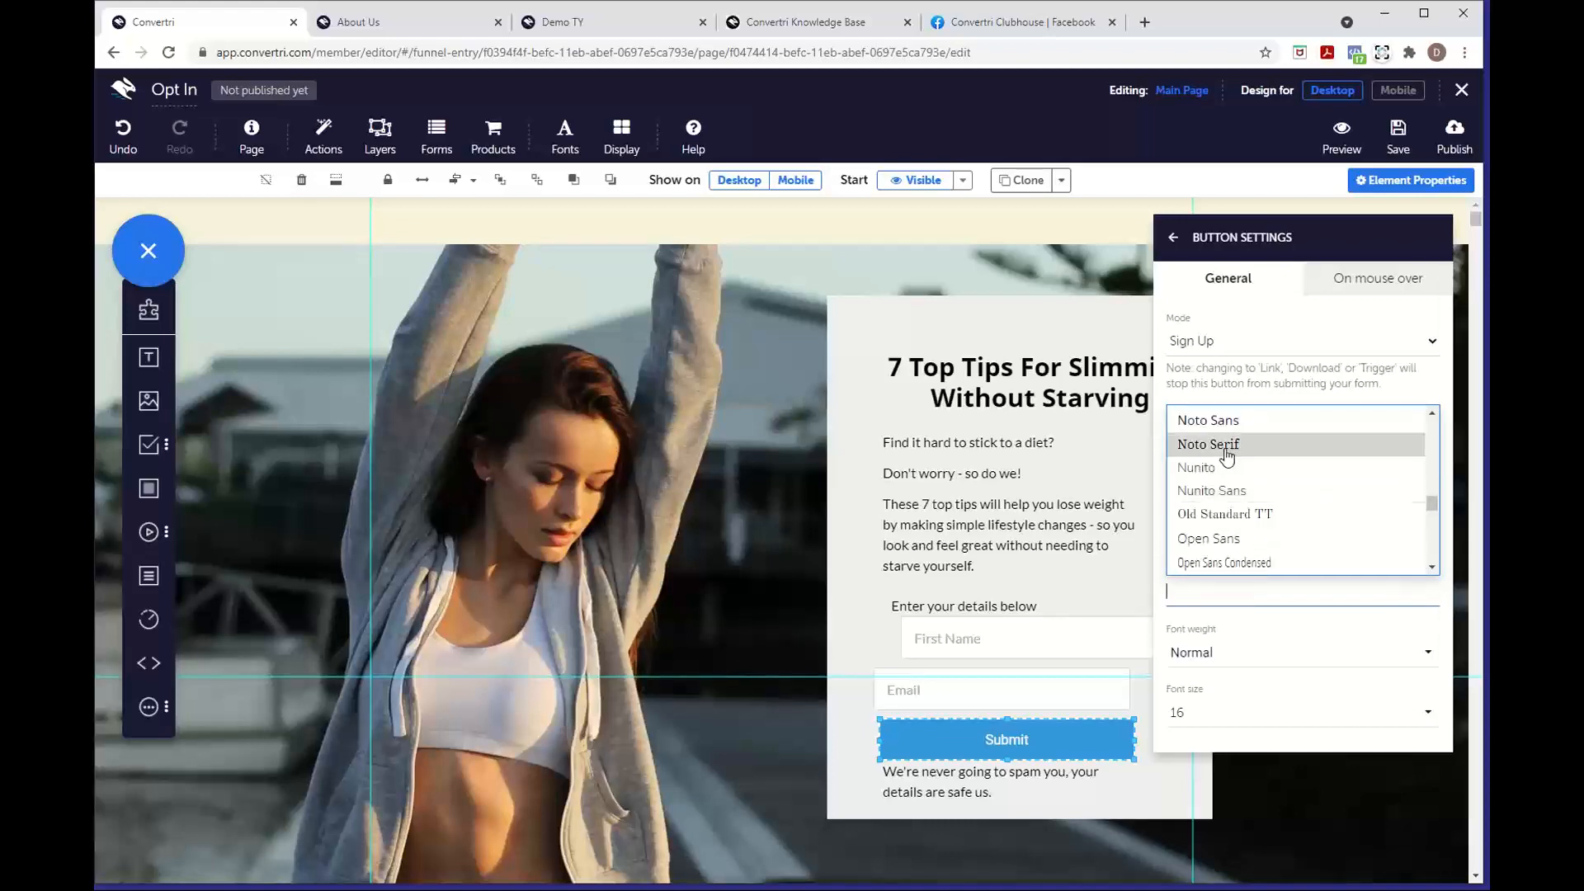
pyautogui.click(1225, 419)
# Change the Submit button's label to "Download Now"
pyautogui.click(1224, 470)
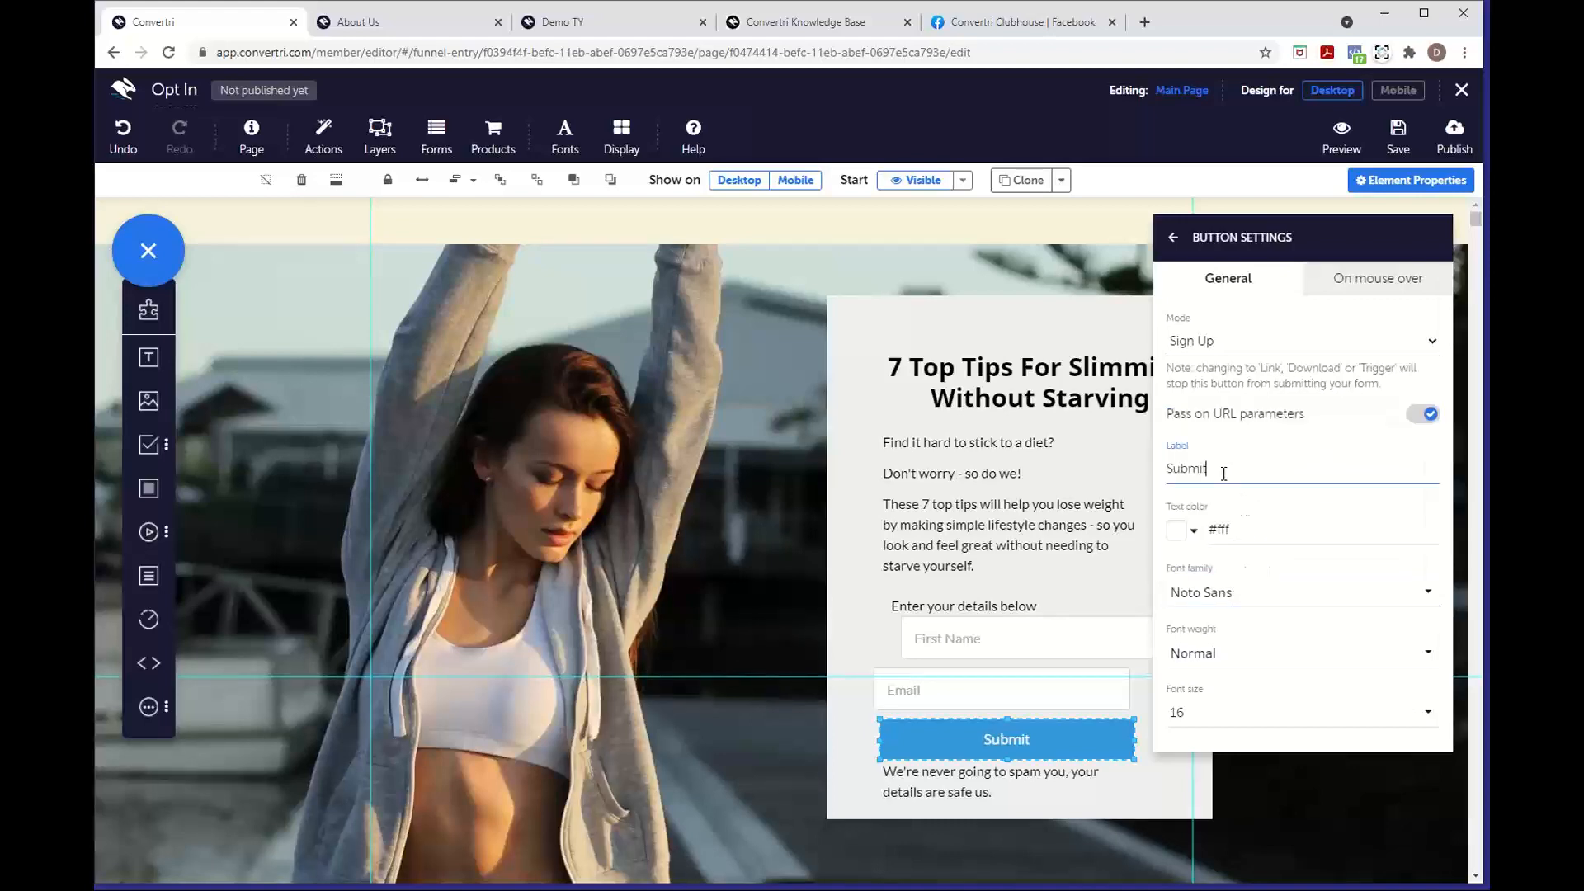
pyautogui.moveTo(1194, 474); pyautogui.dragTo(1159, 477)
pyautogui.write('Download Now')
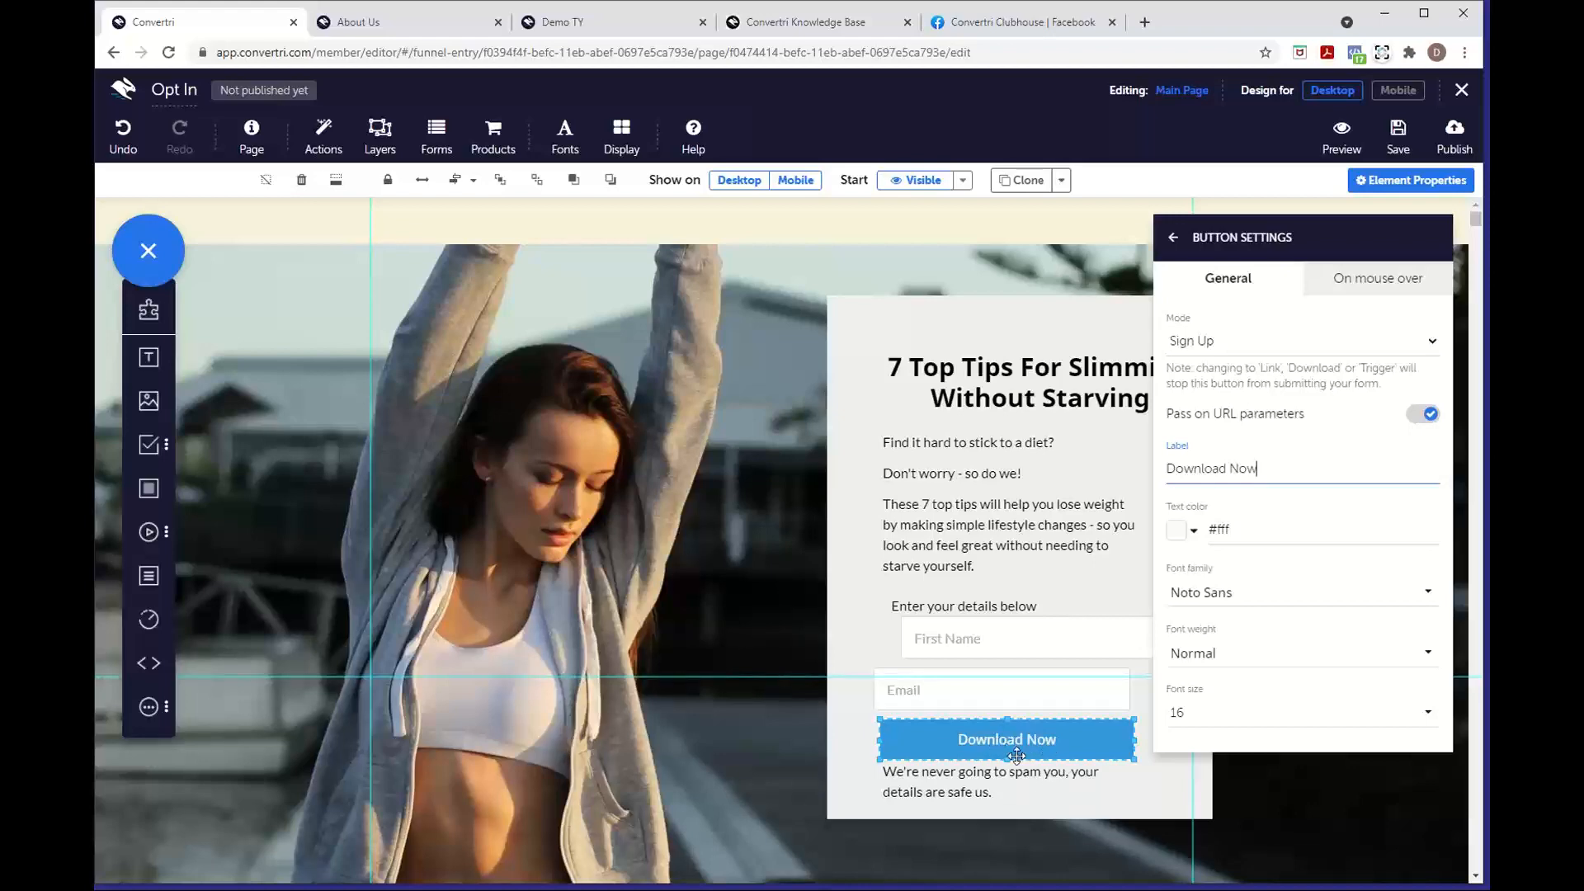
# Make the Download Now button's text bold, set its font size to 24, and close the button settings
pyautogui.click(1303, 656)
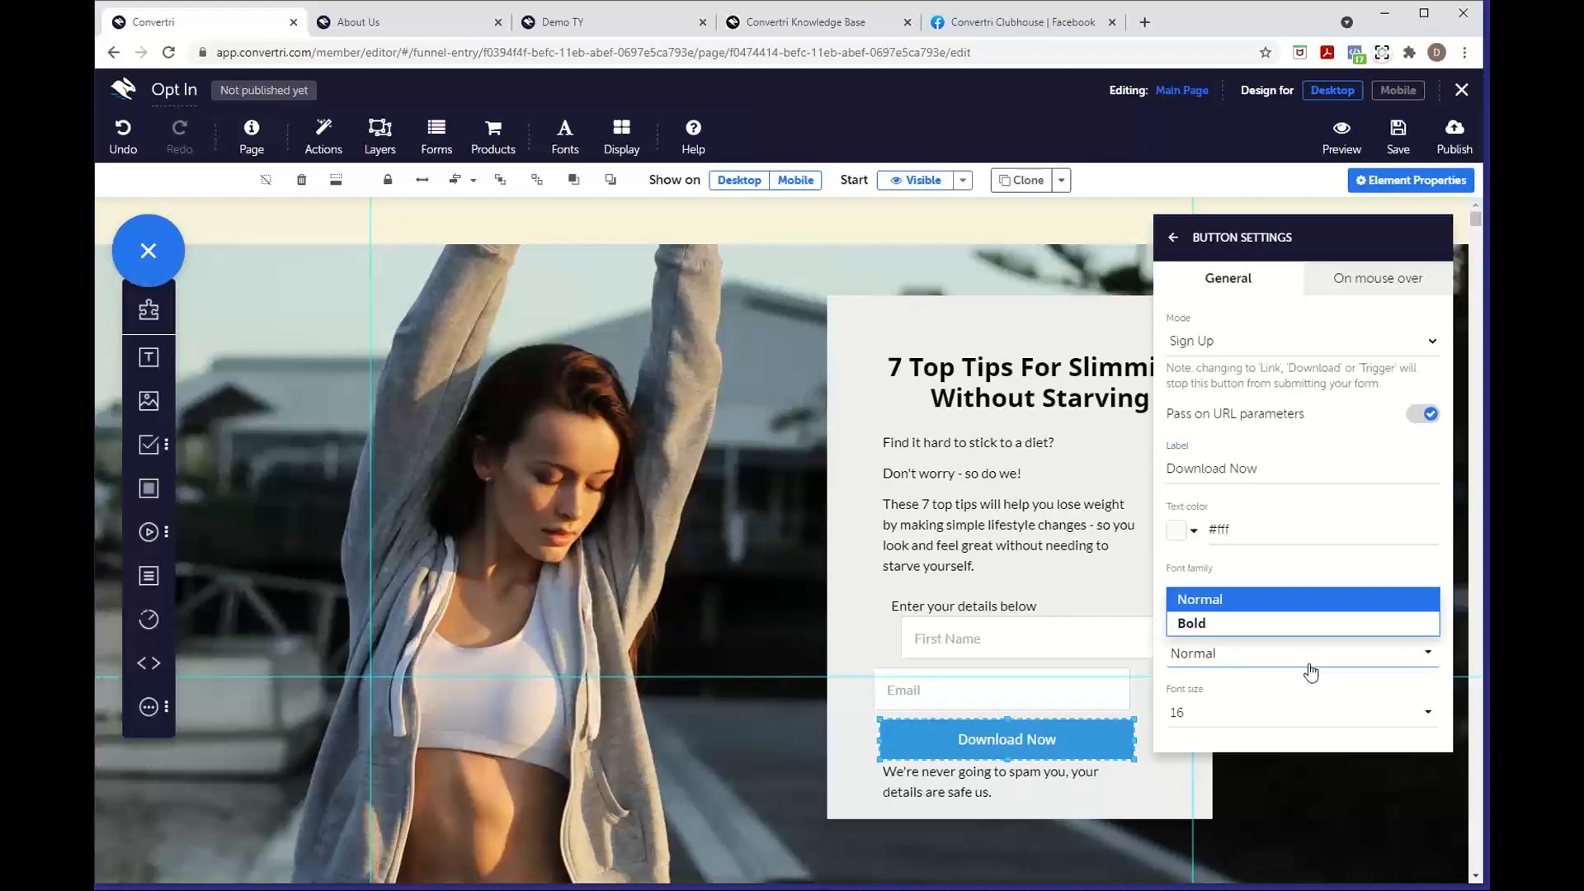
pyautogui.click(1271, 626)
pyautogui.click(1226, 710)
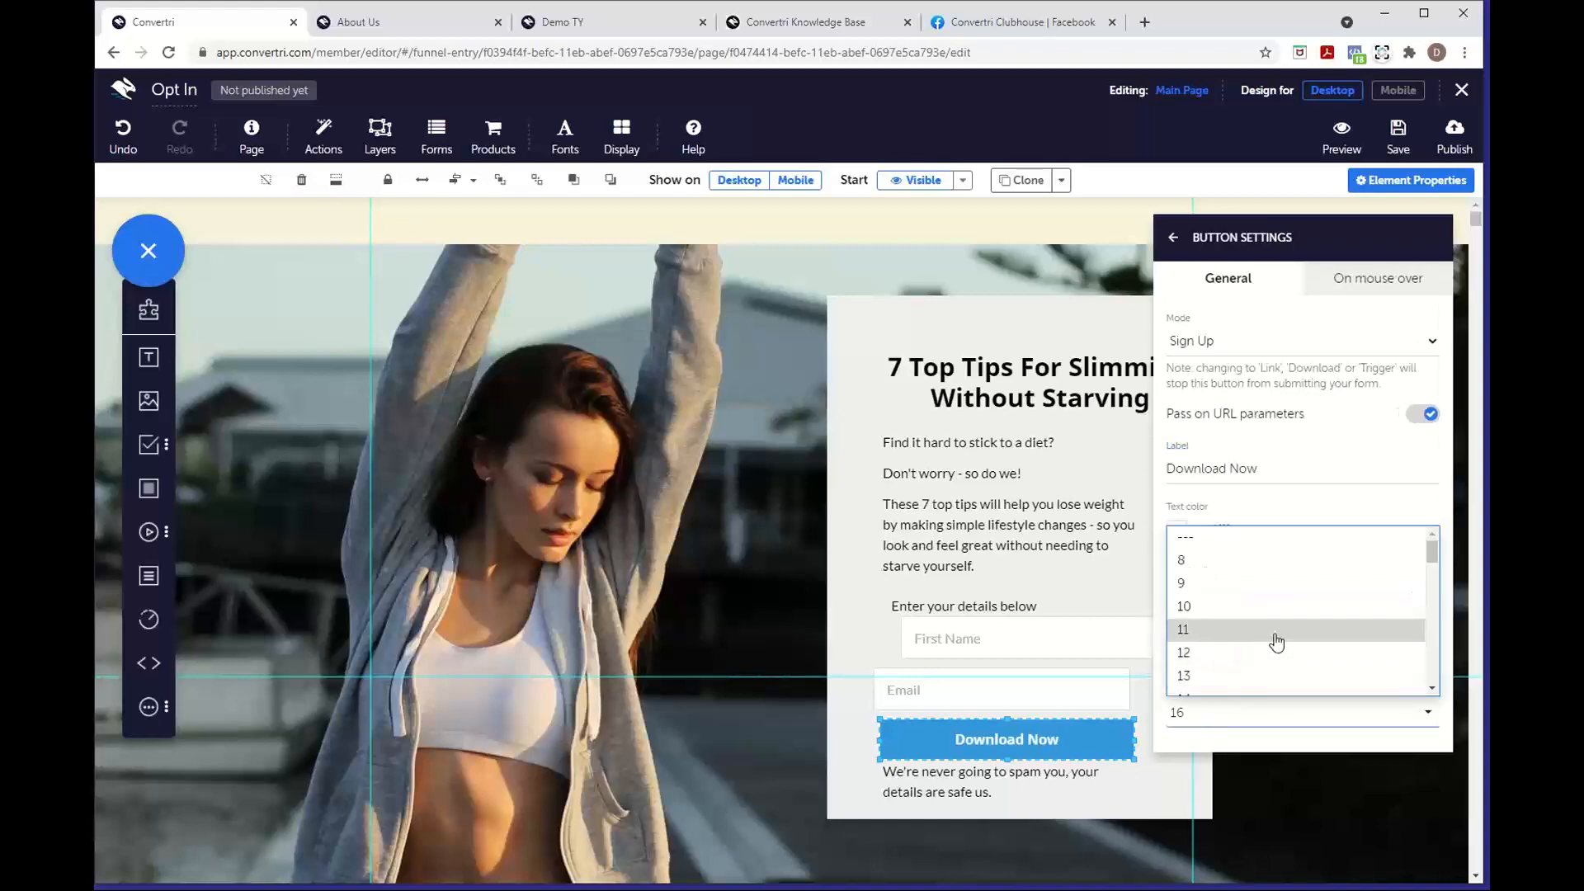
pyautogui.scroll(-3, 1276, 642)
pyautogui.click(1205, 656)
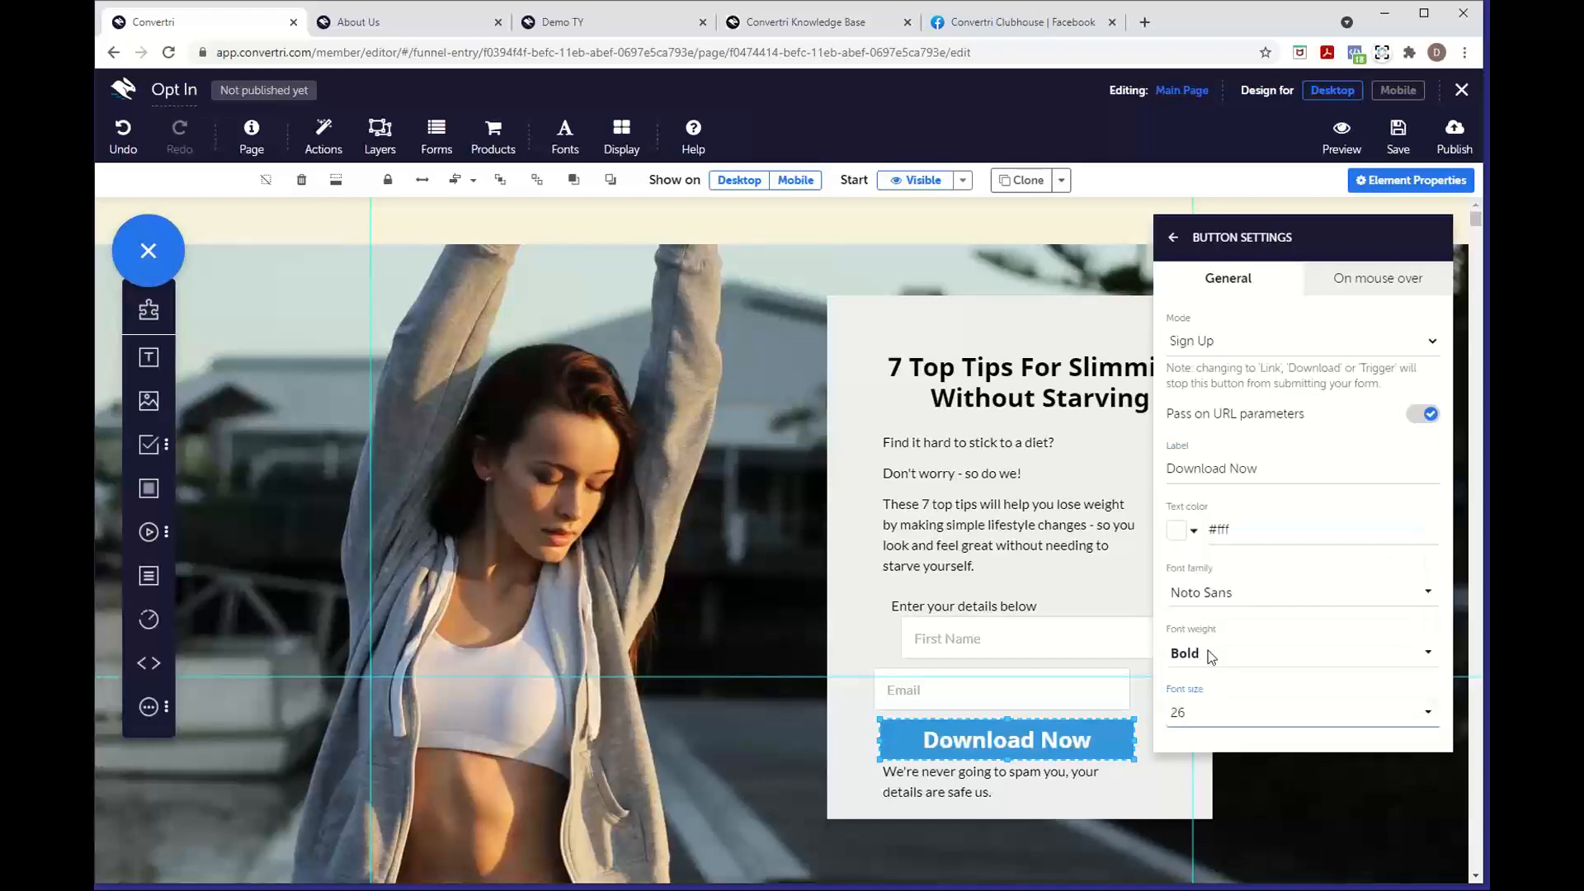
pyautogui.click(1227, 712)
pyautogui.click(1227, 712)
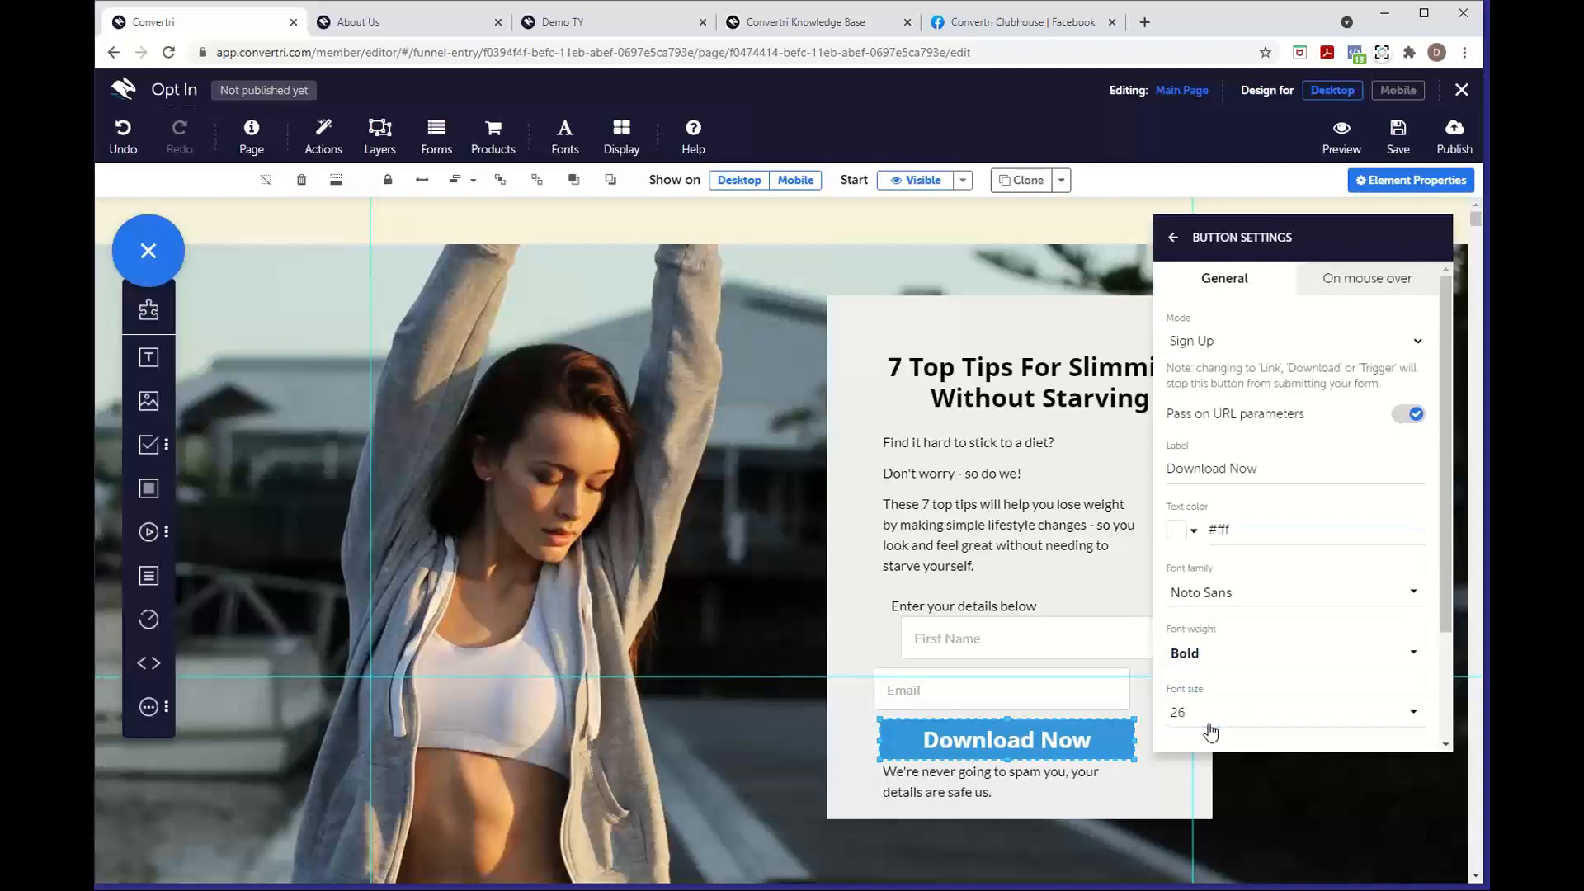
pyautogui.click(1210, 716)
pyautogui.click(1212, 630)
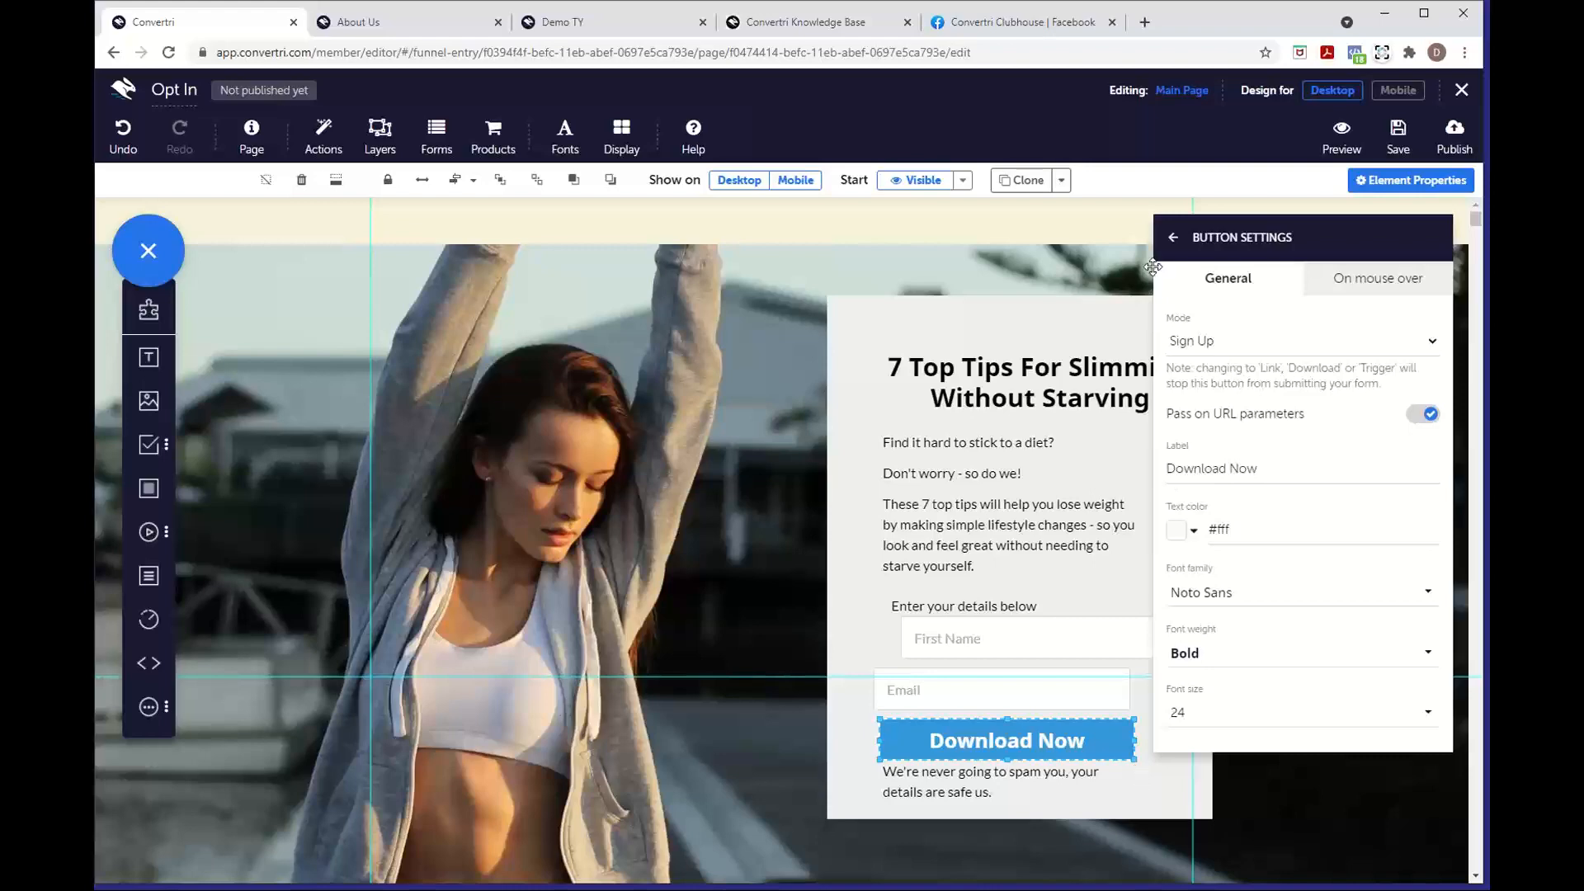
pyautogui.click(1171, 241)
pyautogui.click(1172, 241)
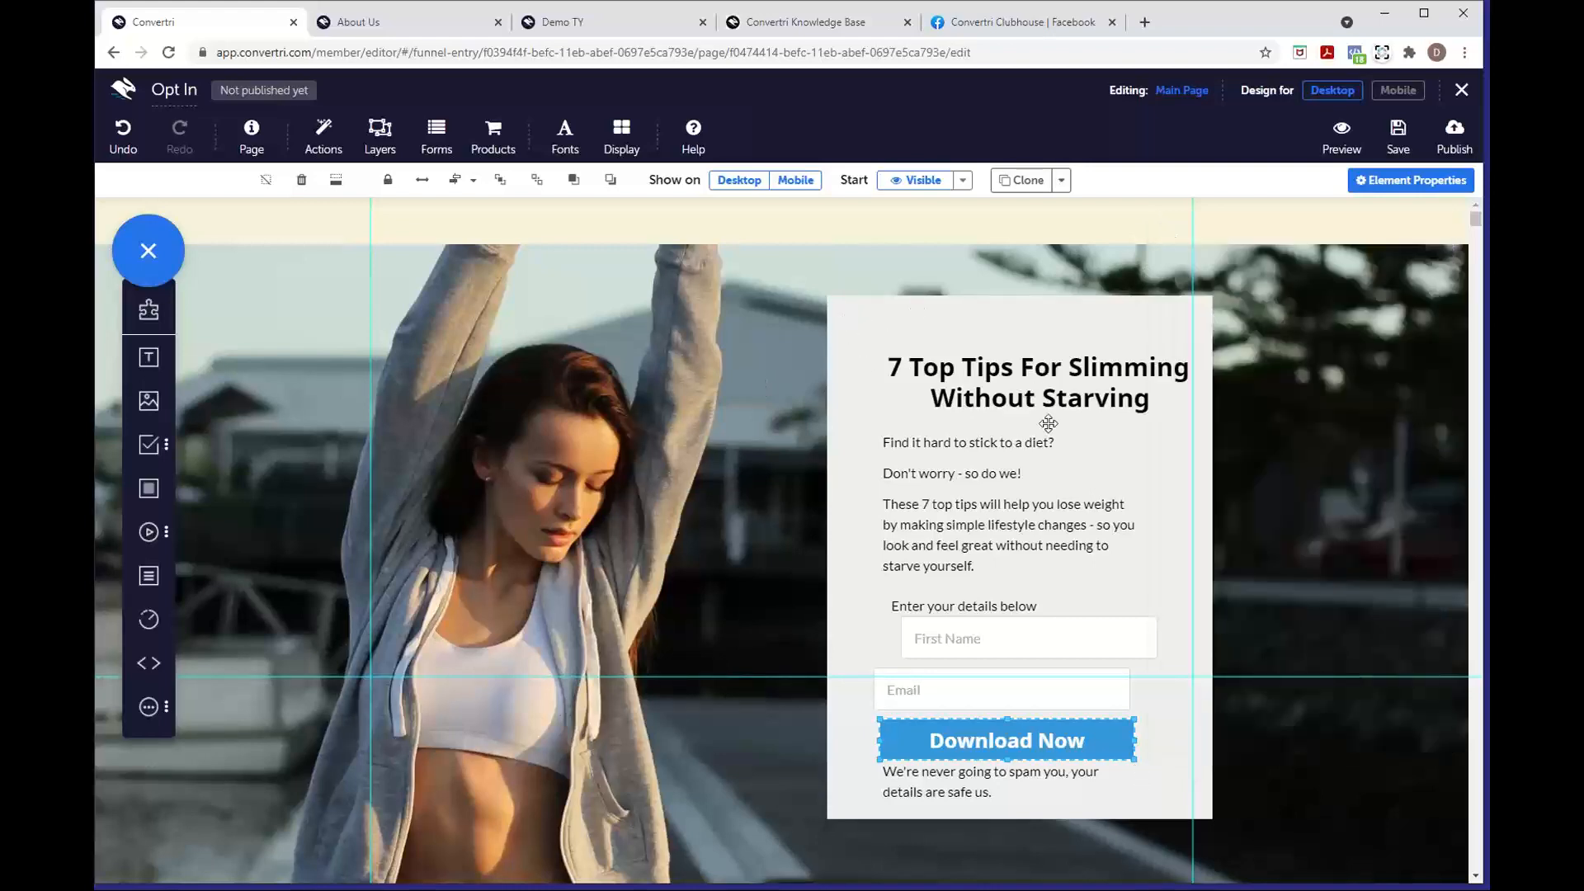
# Shift the opt-in panel slightly left and down, and center align its contents horizontally in container mode
pyautogui.click(1203, 777)
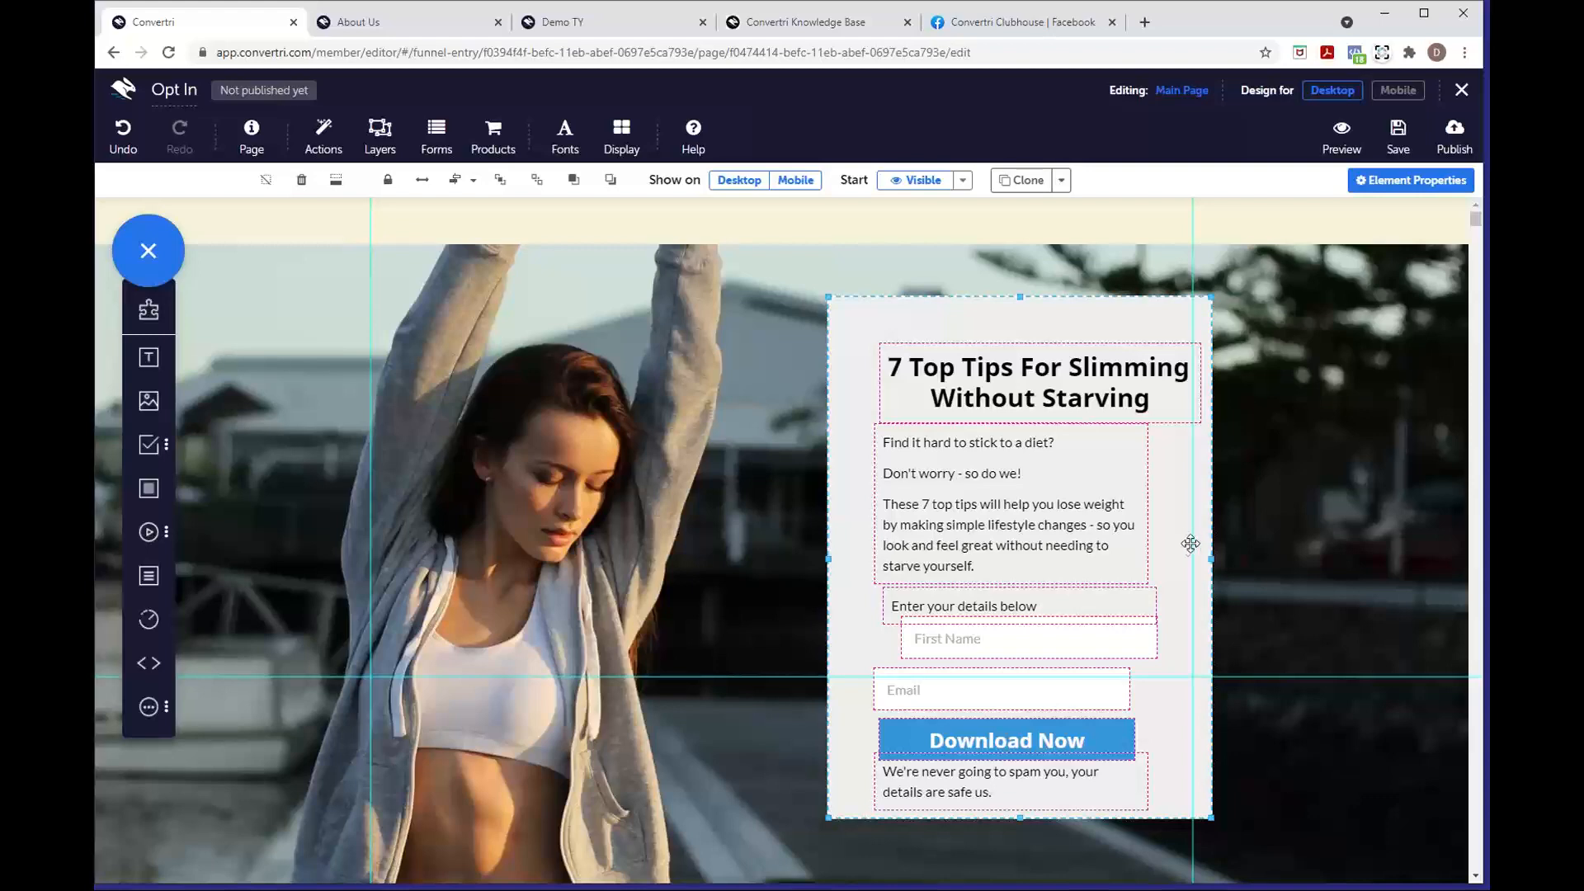
pyautogui.moveTo(1186, 544); pyautogui.dragTo(1182, 548)
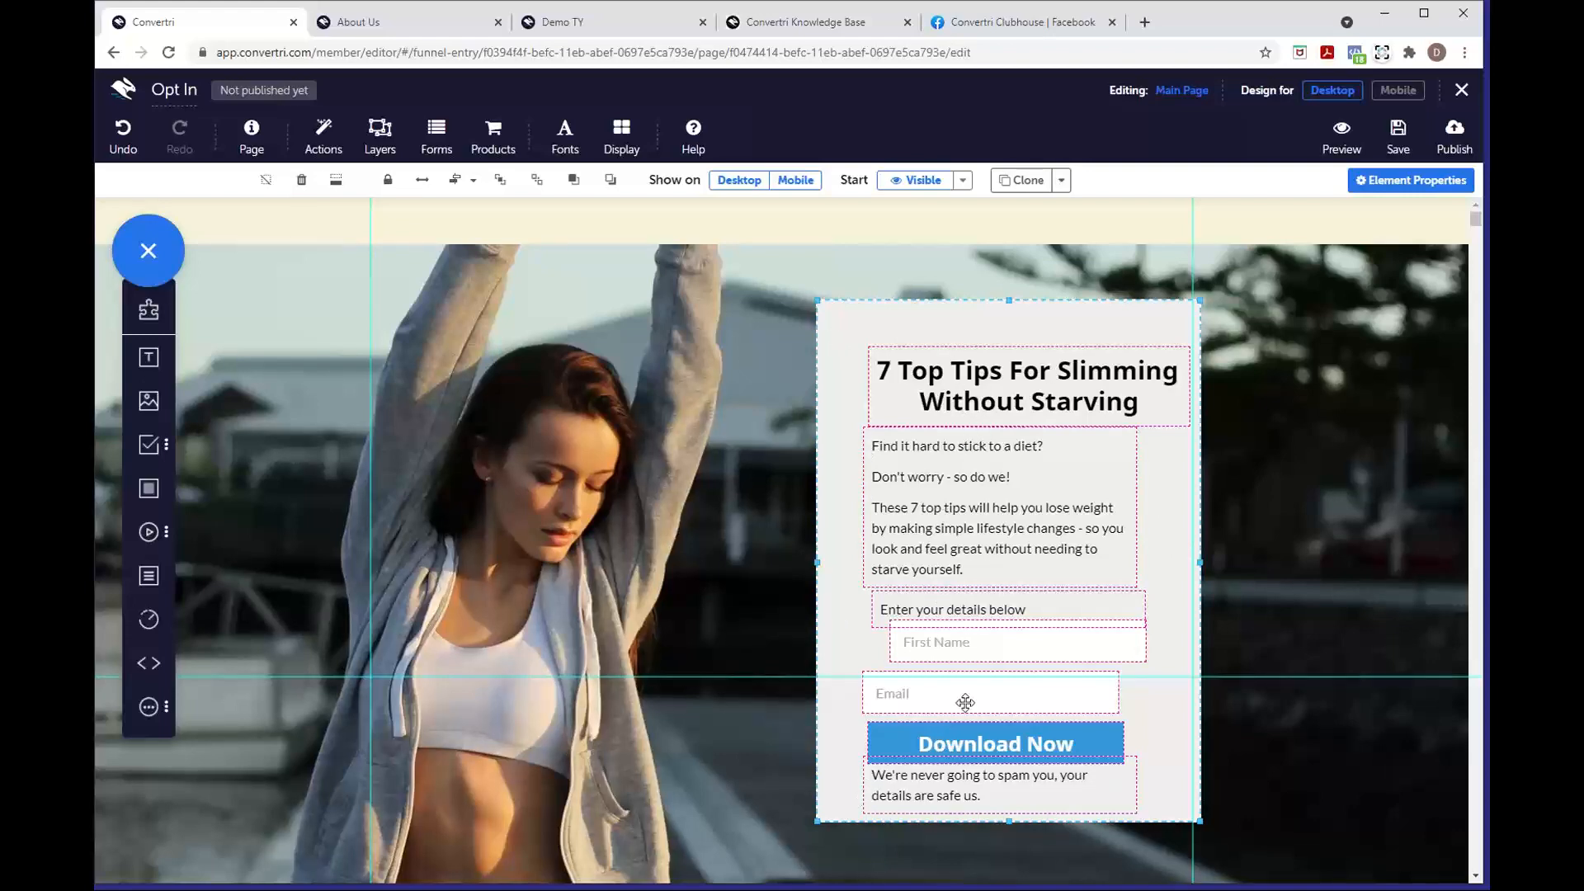
pyautogui.click(474, 182)
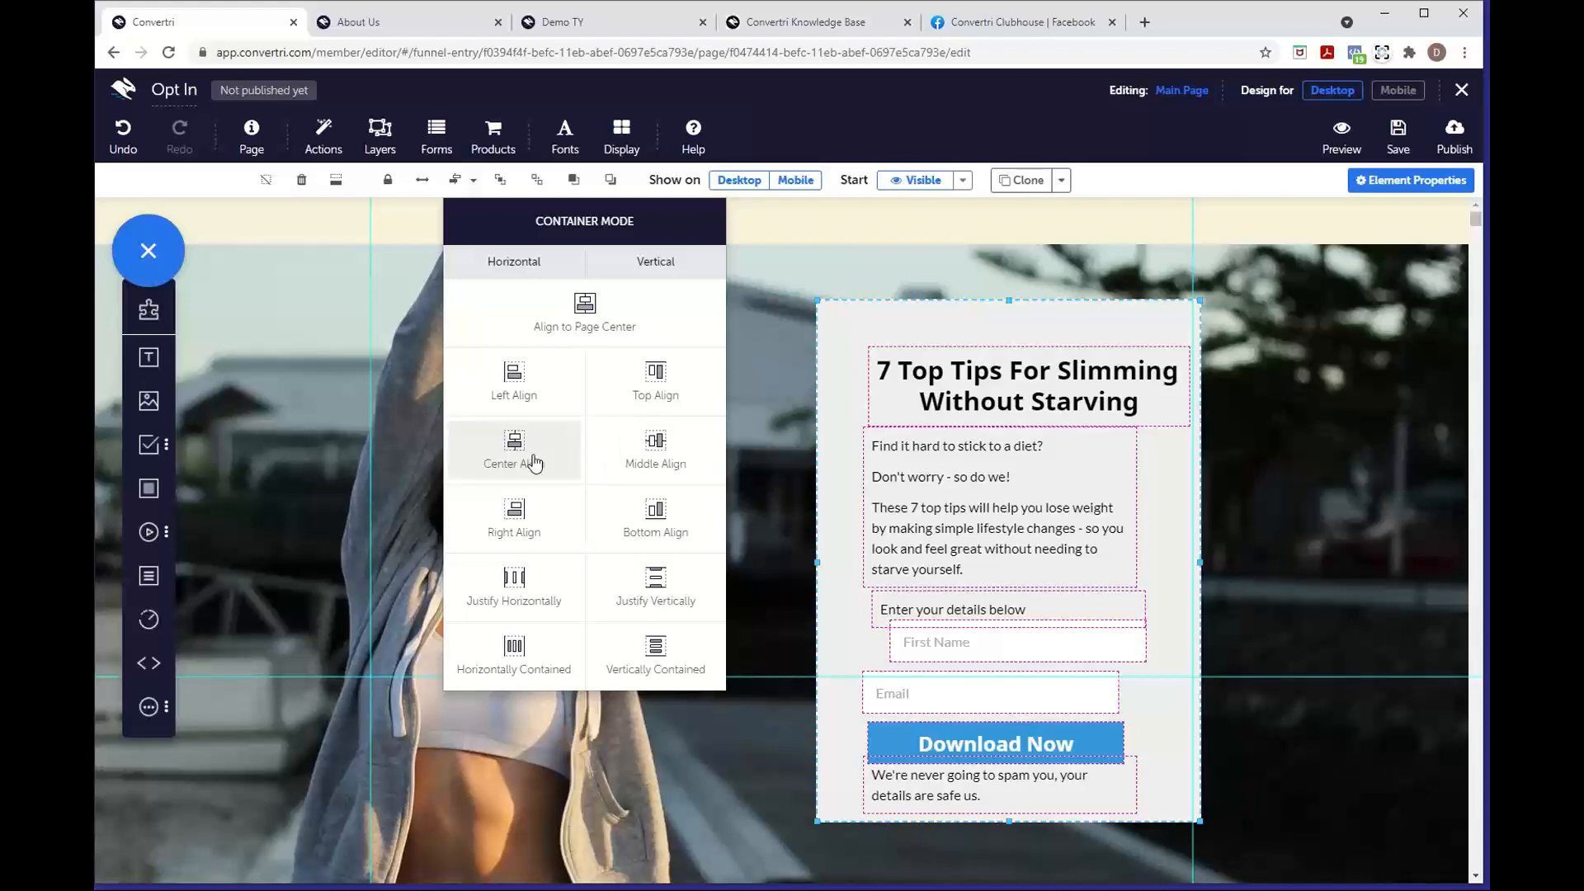
pyautogui.click(535, 463)
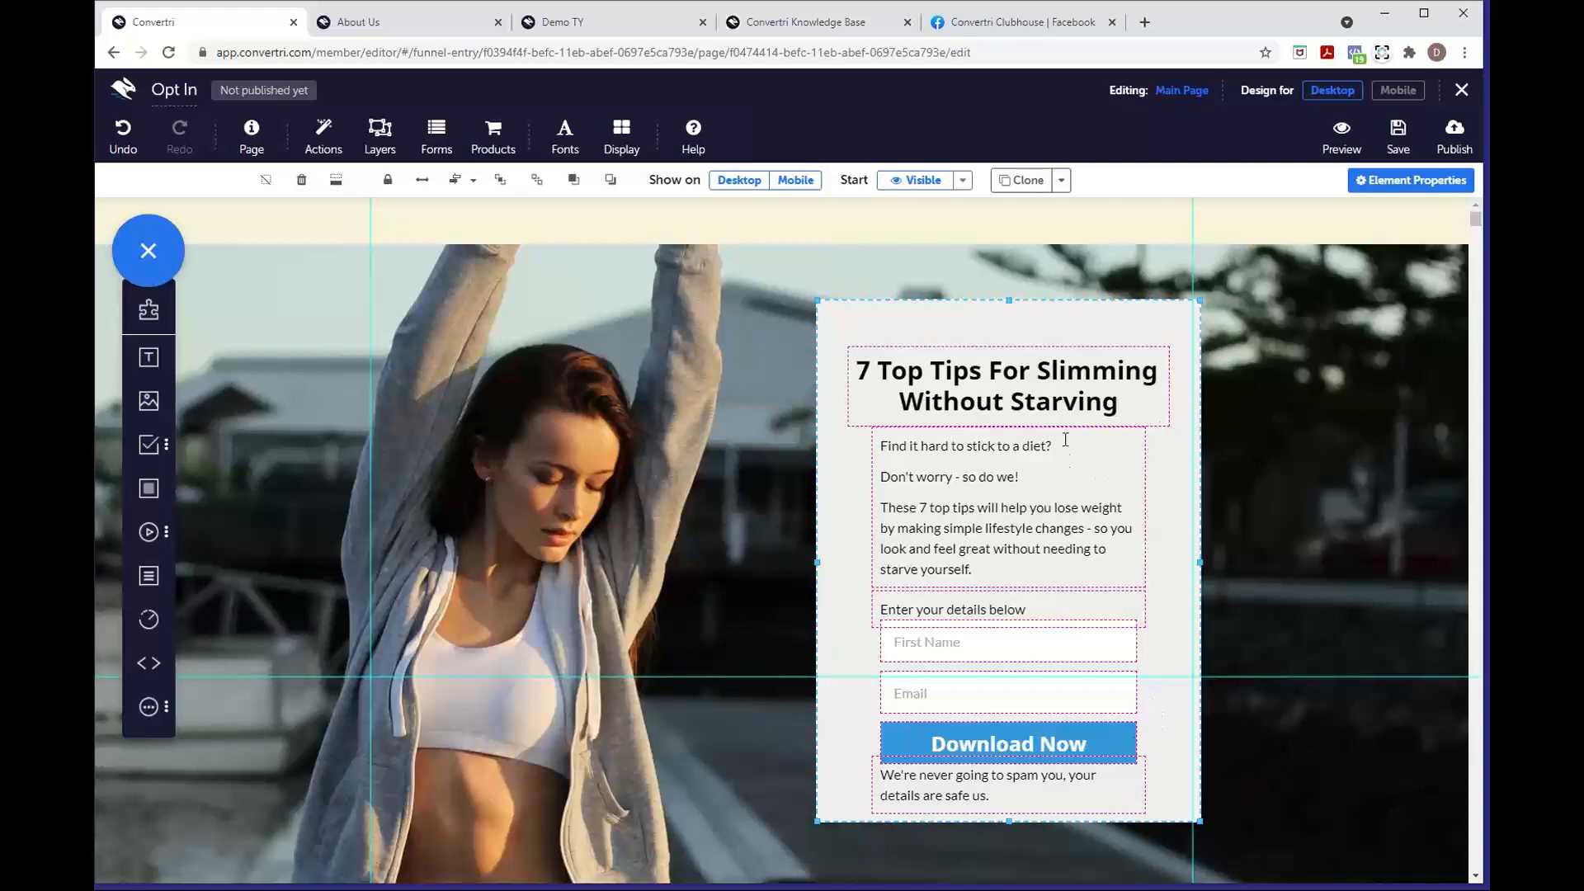
# Nudge the "7 Top Tips For Slimming Without Starving" headline upward, closer to the panel's top edge
pyautogui.click(1166, 391)
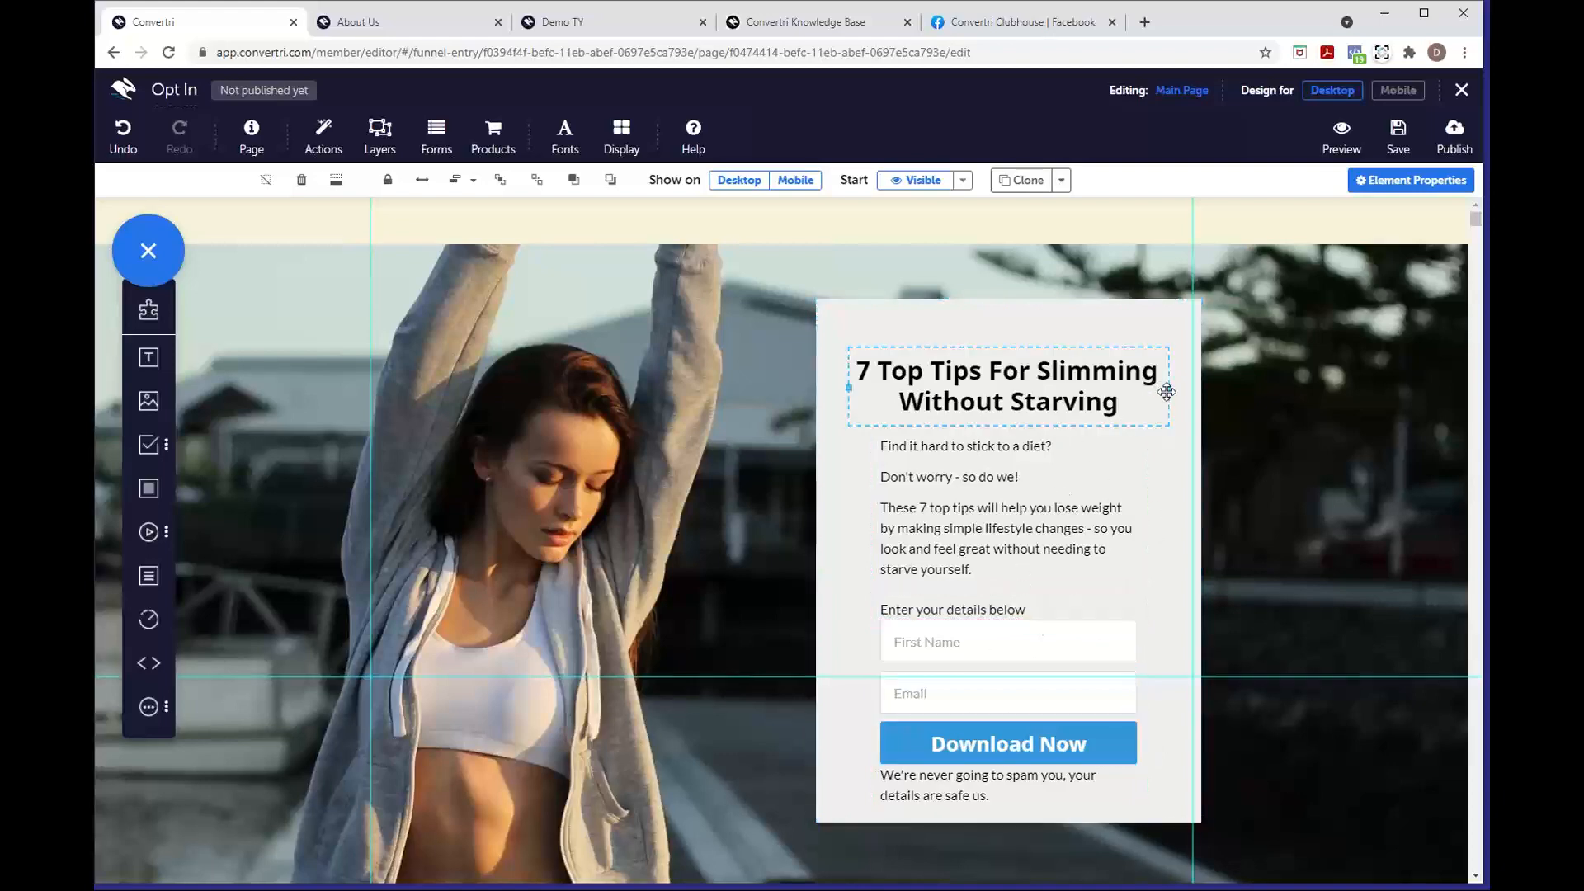
pyautogui.press('Up')
pyautogui.press('Up')
pyautogui.press('Up')
pyautogui.press('Up')
pyautogui.press('Up')
pyautogui.press('Up')
pyautogui.press('Up')
pyautogui.press('Up')
pyautogui.press('Up')
pyautogui.press('Up')
pyautogui.press('Up')
pyautogui.press('Up')
pyautogui.press('Up')
pyautogui.press('Up')
pyautogui.press('Up')
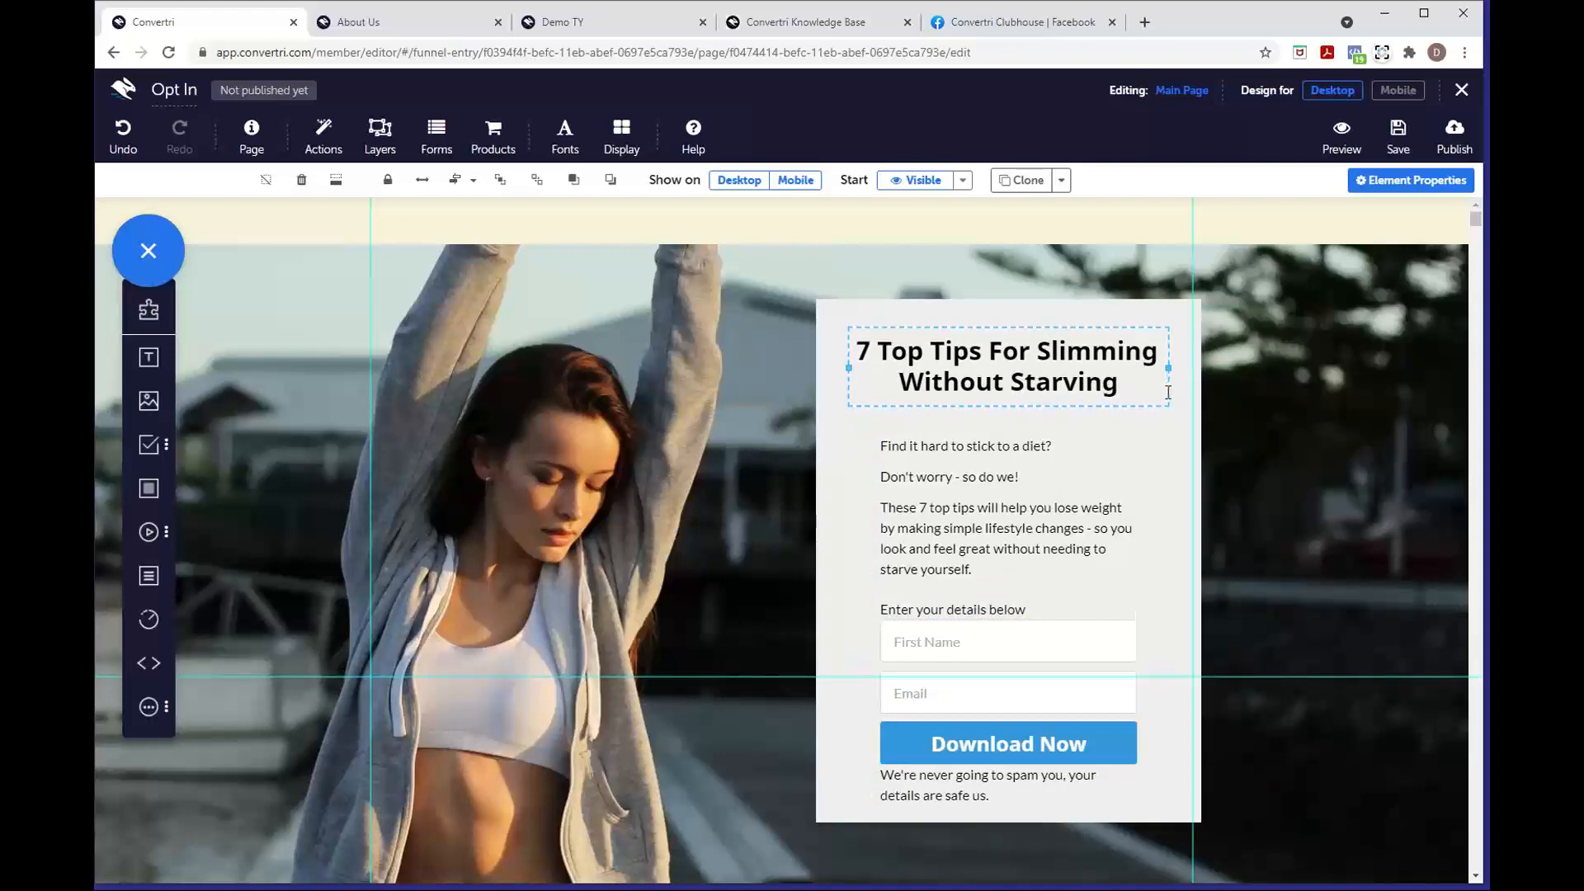
# Nudge the "Find it hard to stick to a diet?" body text up, closer to the headline
pyautogui.click(1061, 460)
pyautogui.press('Up')
pyautogui.press('Up')
pyautogui.press('Up')
pyautogui.press('Up')
pyautogui.press('Up')
pyautogui.press('Up')
pyautogui.press('Up')
pyautogui.press('Up')
pyautogui.press('Up')
pyautogui.press('Up')
pyautogui.press('Up')
pyautogui.press('Up')
pyautogui.press('Up')
pyautogui.press('Up')
pyautogui.press('Up')
pyautogui.press('Up')
pyautogui.press('Up')
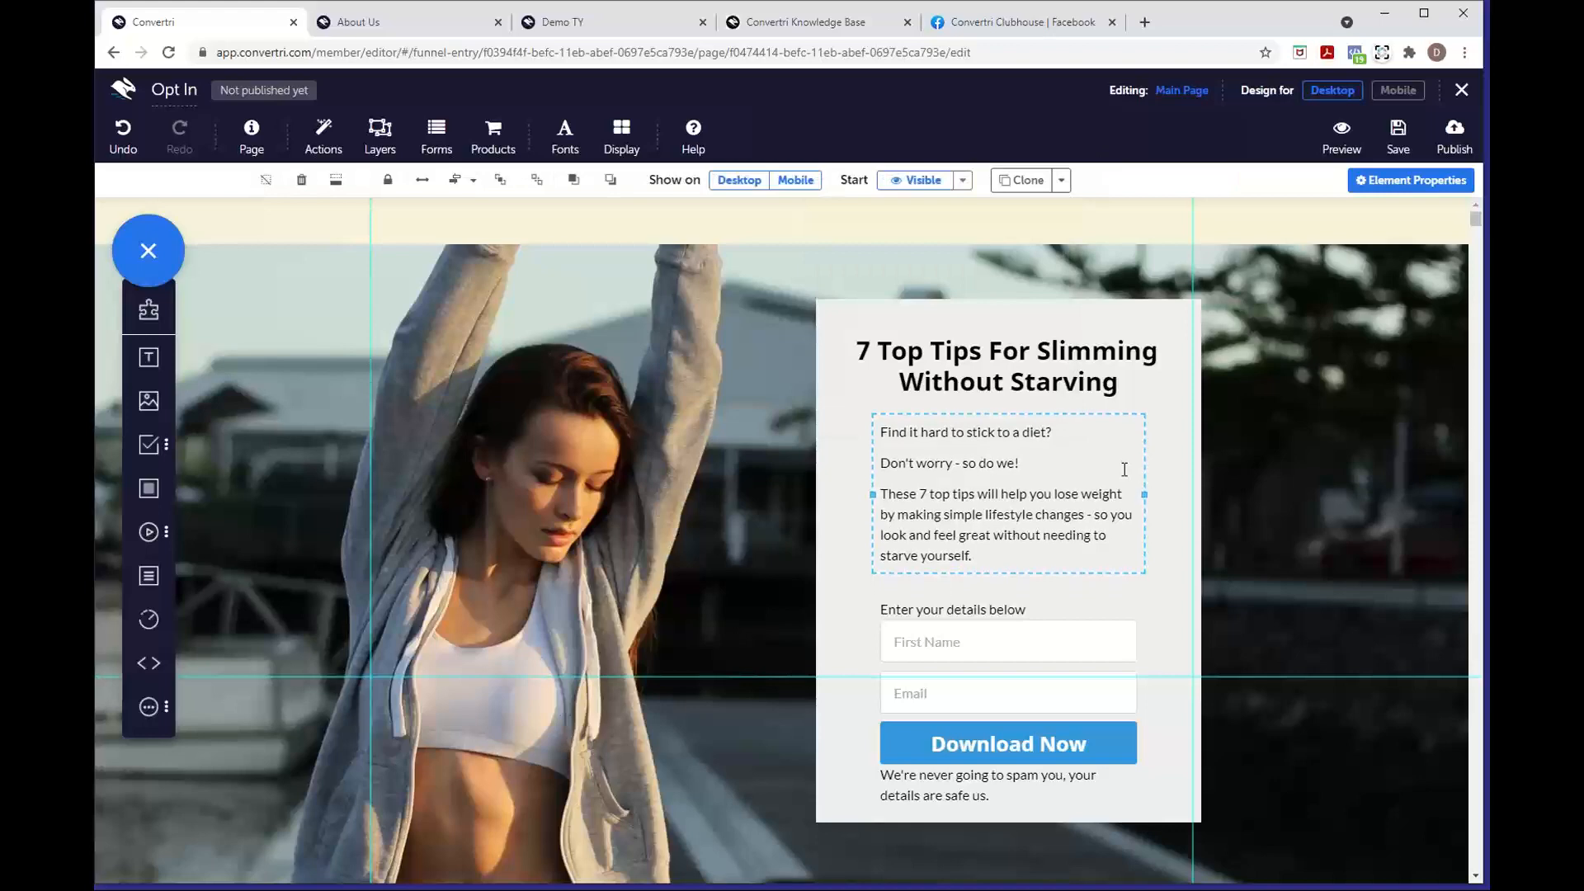
# Nudge the "Enter your details below" text up, leaving a gap above the First Name field
pyautogui.click(1066, 592)
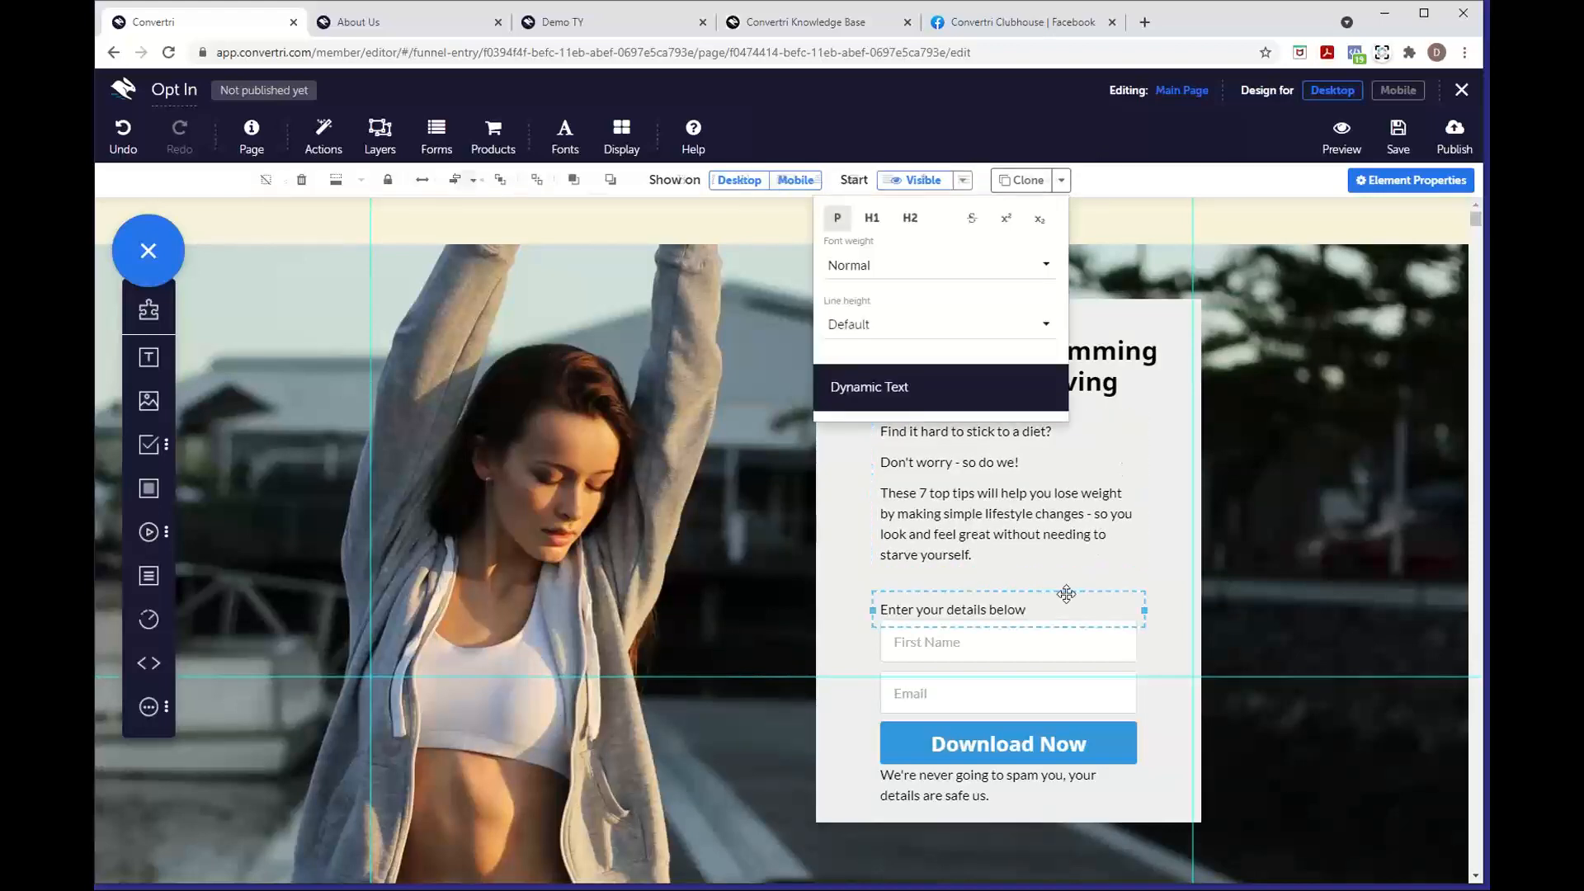
pyautogui.press('Up')
pyautogui.press('Up')
pyautogui.press('Up')
pyautogui.press('Up')
pyautogui.press('Up')
pyautogui.press('Up')
pyautogui.press('Up')
pyautogui.press('Up')
pyautogui.press('Up')
pyautogui.press('Up')
pyautogui.press('Up')
pyautogui.press('Up')
pyautogui.press('Up')
pyautogui.press('Up')
pyautogui.press('Up')
pyautogui.press('Up')
pyautogui.press('Up')
pyautogui.press('Up')
pyautogui.press('Up')
pyautogui.press('Up')
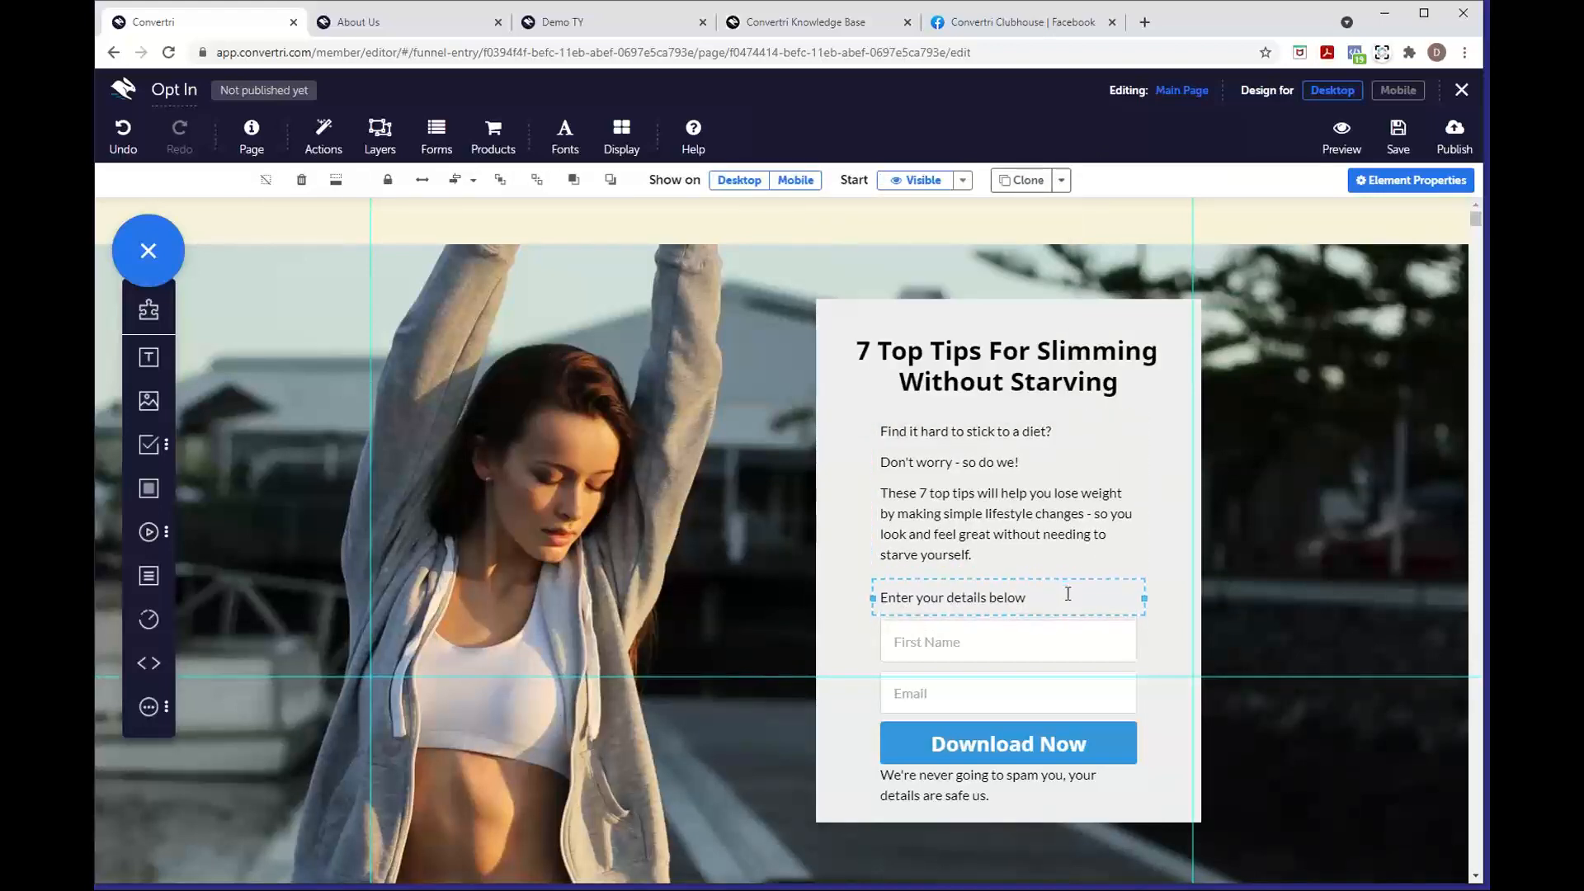
pyautogui.click(1046, 785)
pyautogui.click(1027, 600)
pyautogui.click(1015, 788)
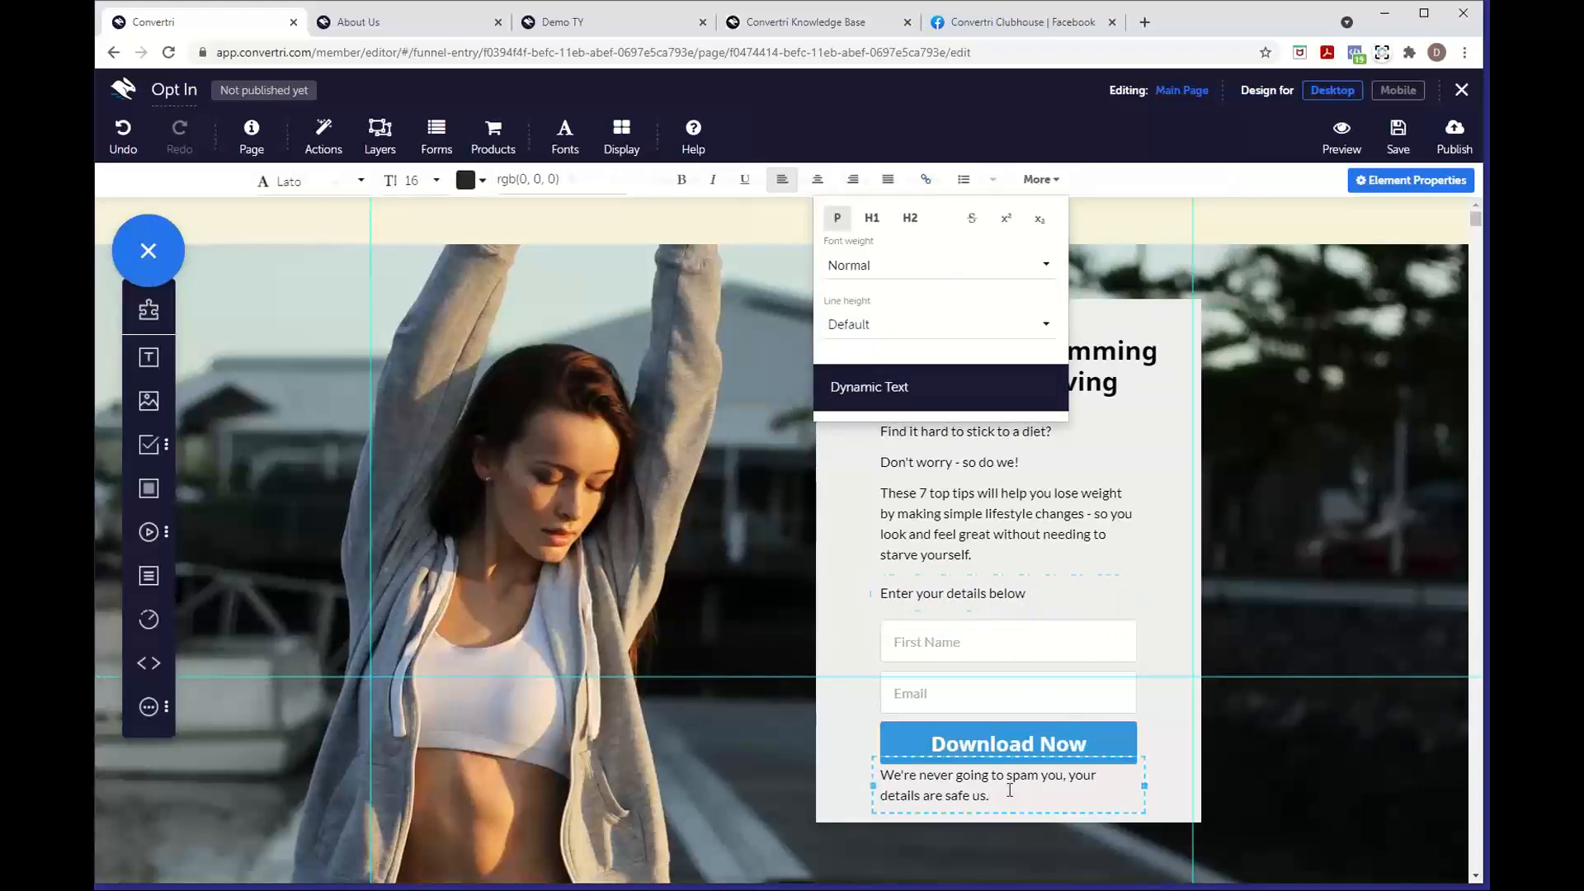
pyautogui.click(1041, 179)
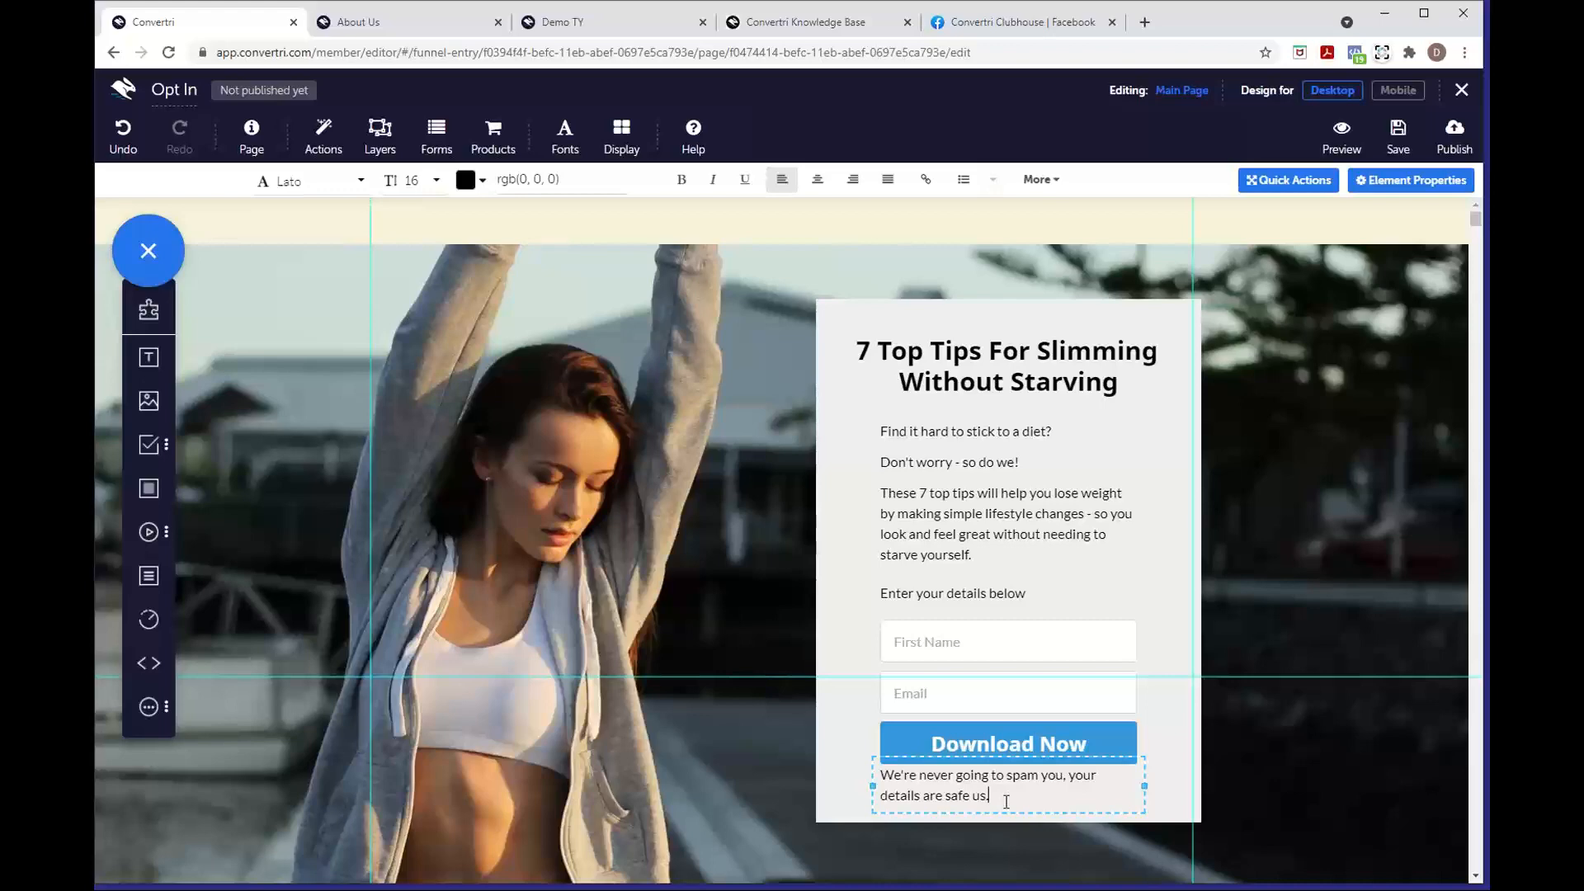
# Nudge the body text under the headline slightly down and open its positioning properties
pyautogui.click(1016, 553)
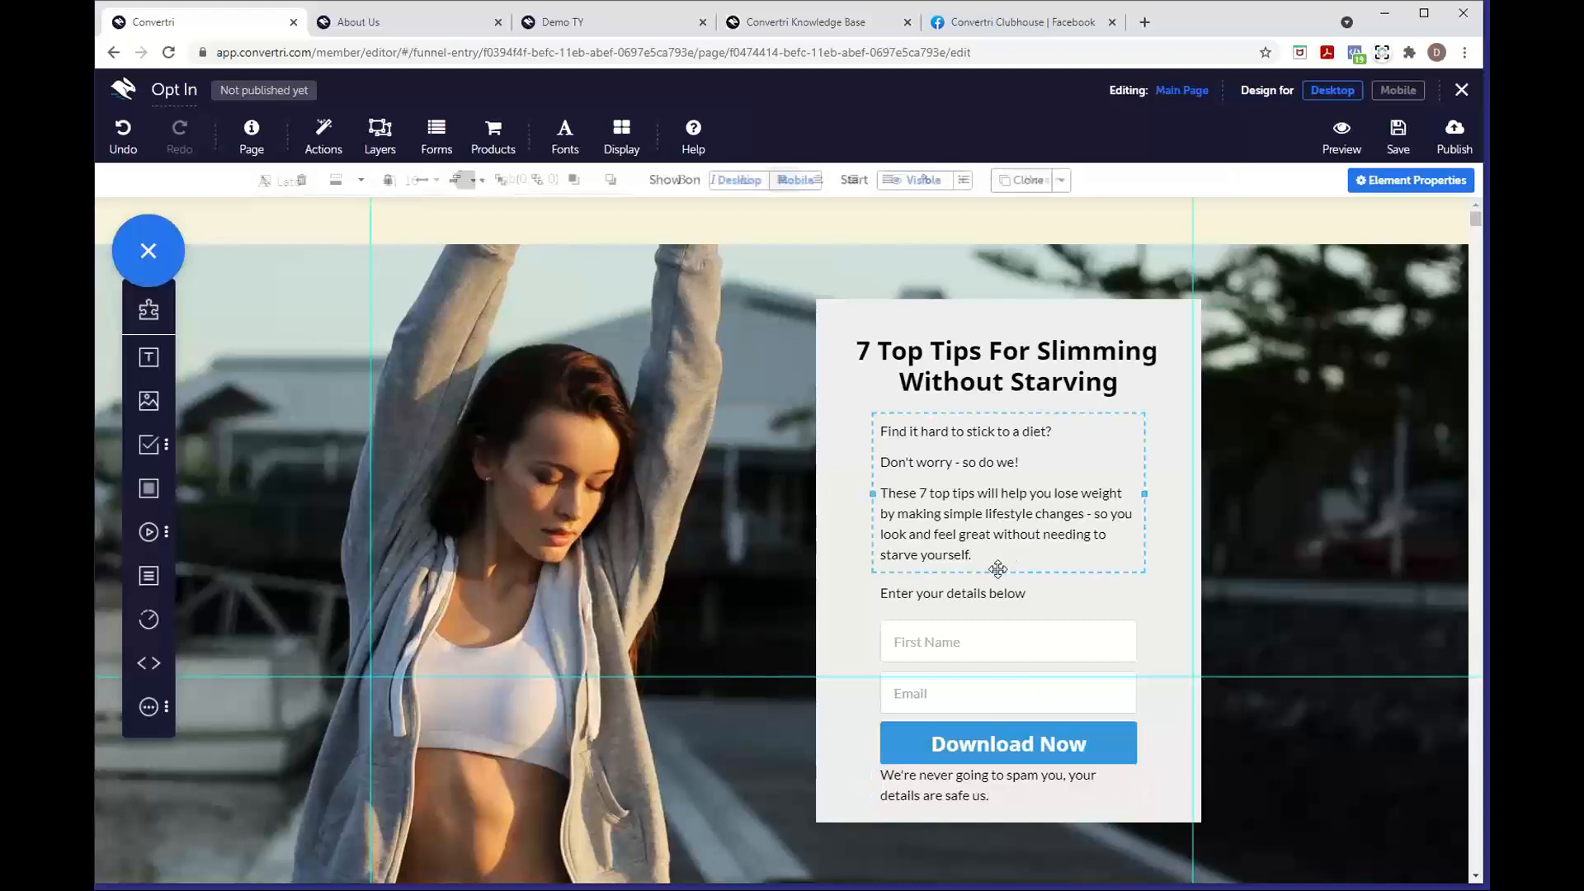
pyautogui.moveTo(998, 565)
pyautogui.mouseDown()
pyautogui.moveTo(999, 553)
pyautogui.moveTo(998, 566)
pyautogui.mouseUp()
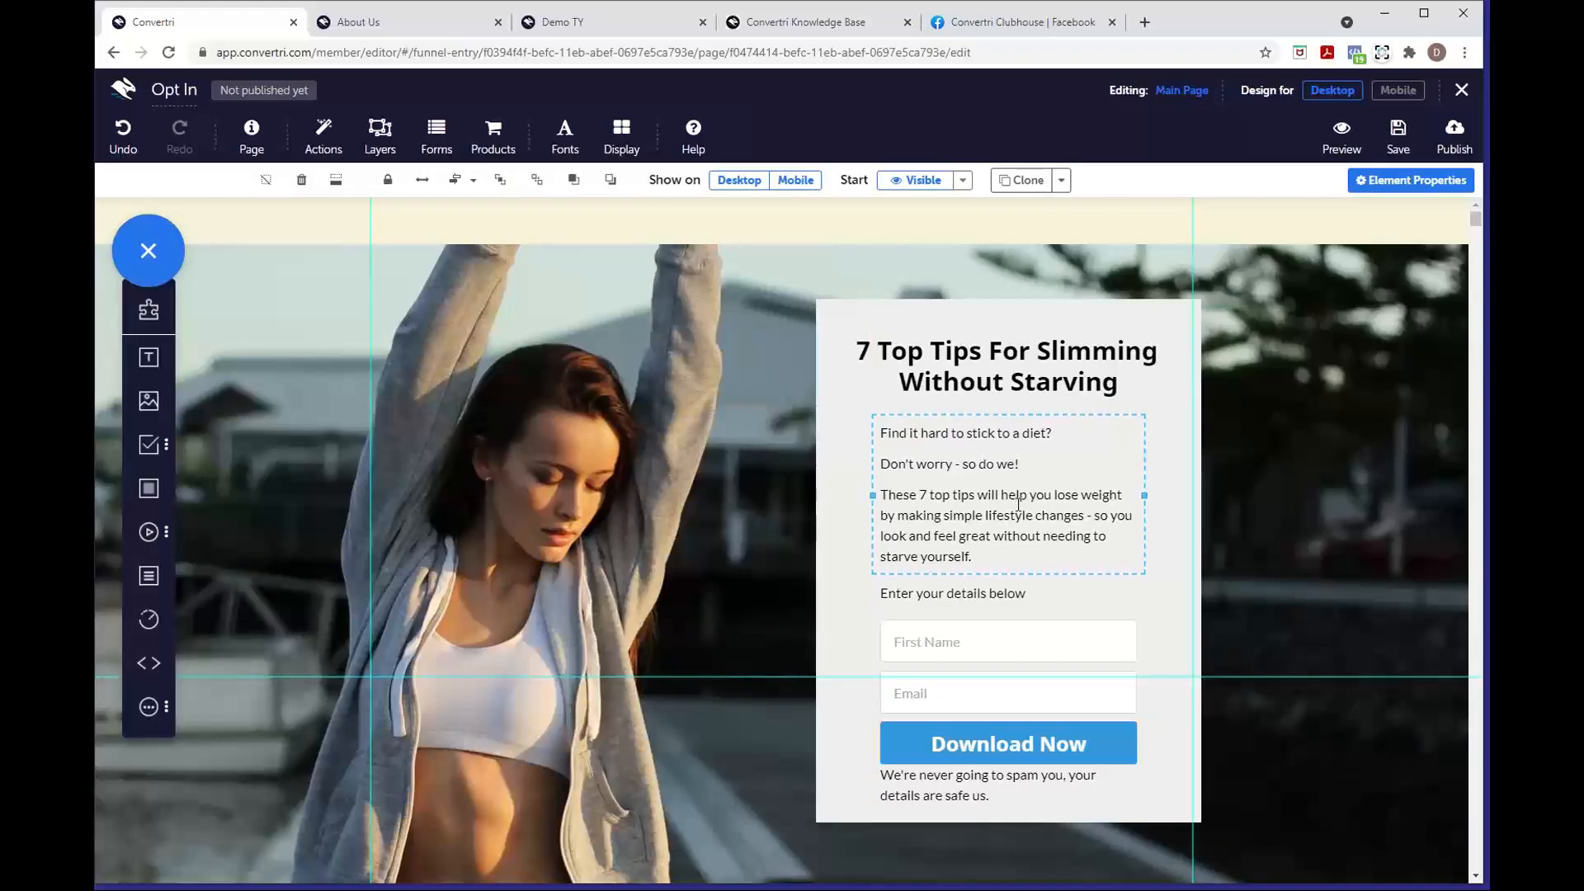
pyautogui.click(1401, 186)
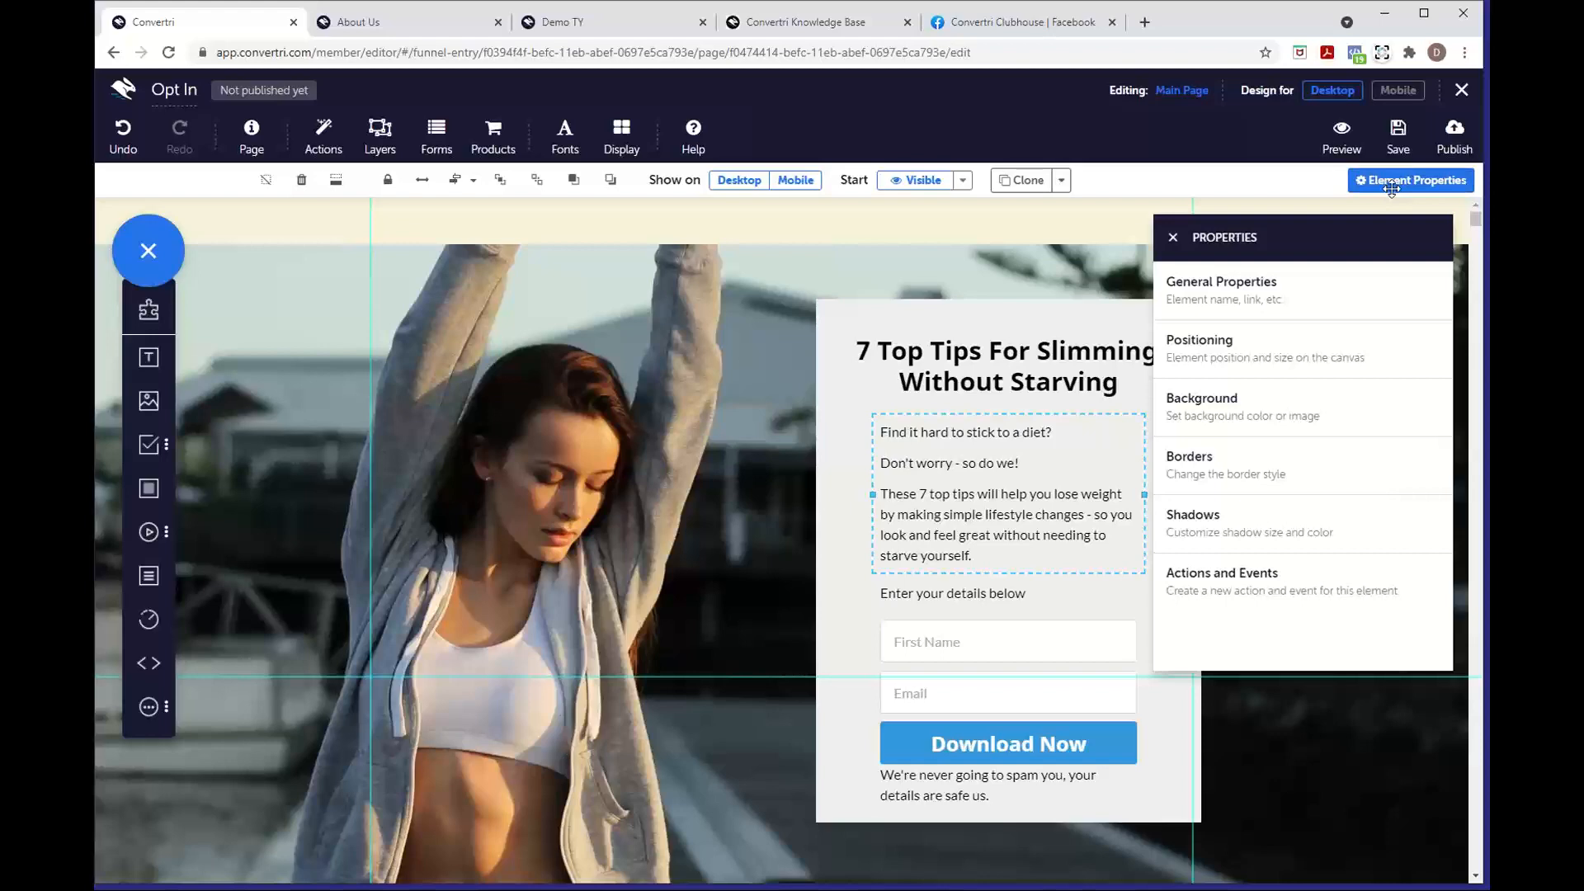
pyautogui.click(1360, 374)
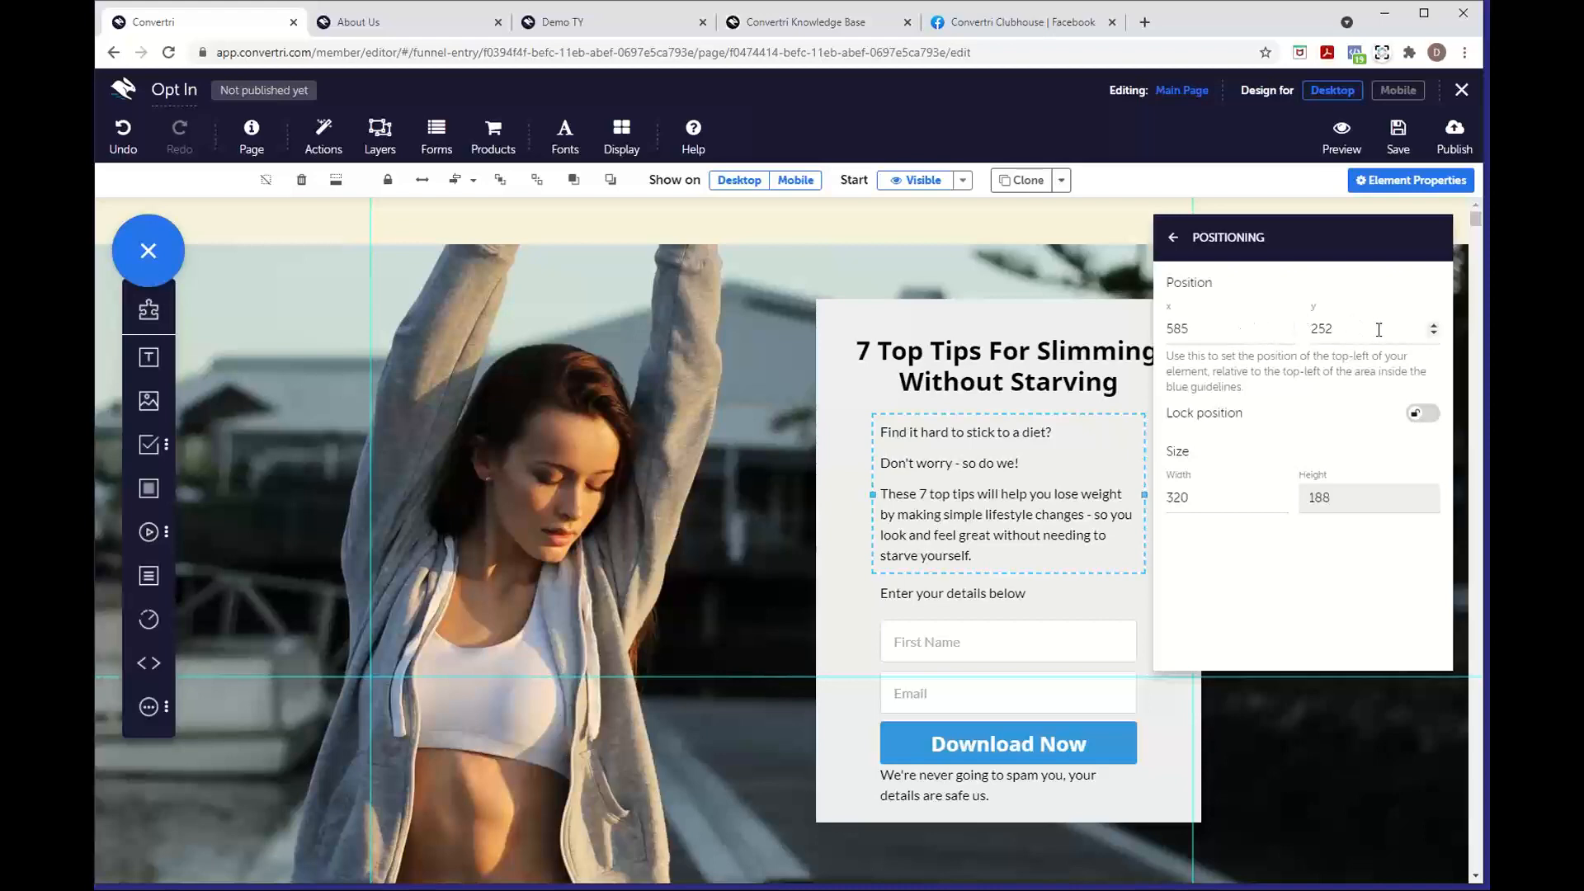
# Try a Y position of 261 for the body text, restore it to 252, and close the positioning properties
pyautogui.click(1434, 325)
pyautogui.click(1434, 326)
pyautogui.click(1434, 326)
pyautogui.click(1434, 326)
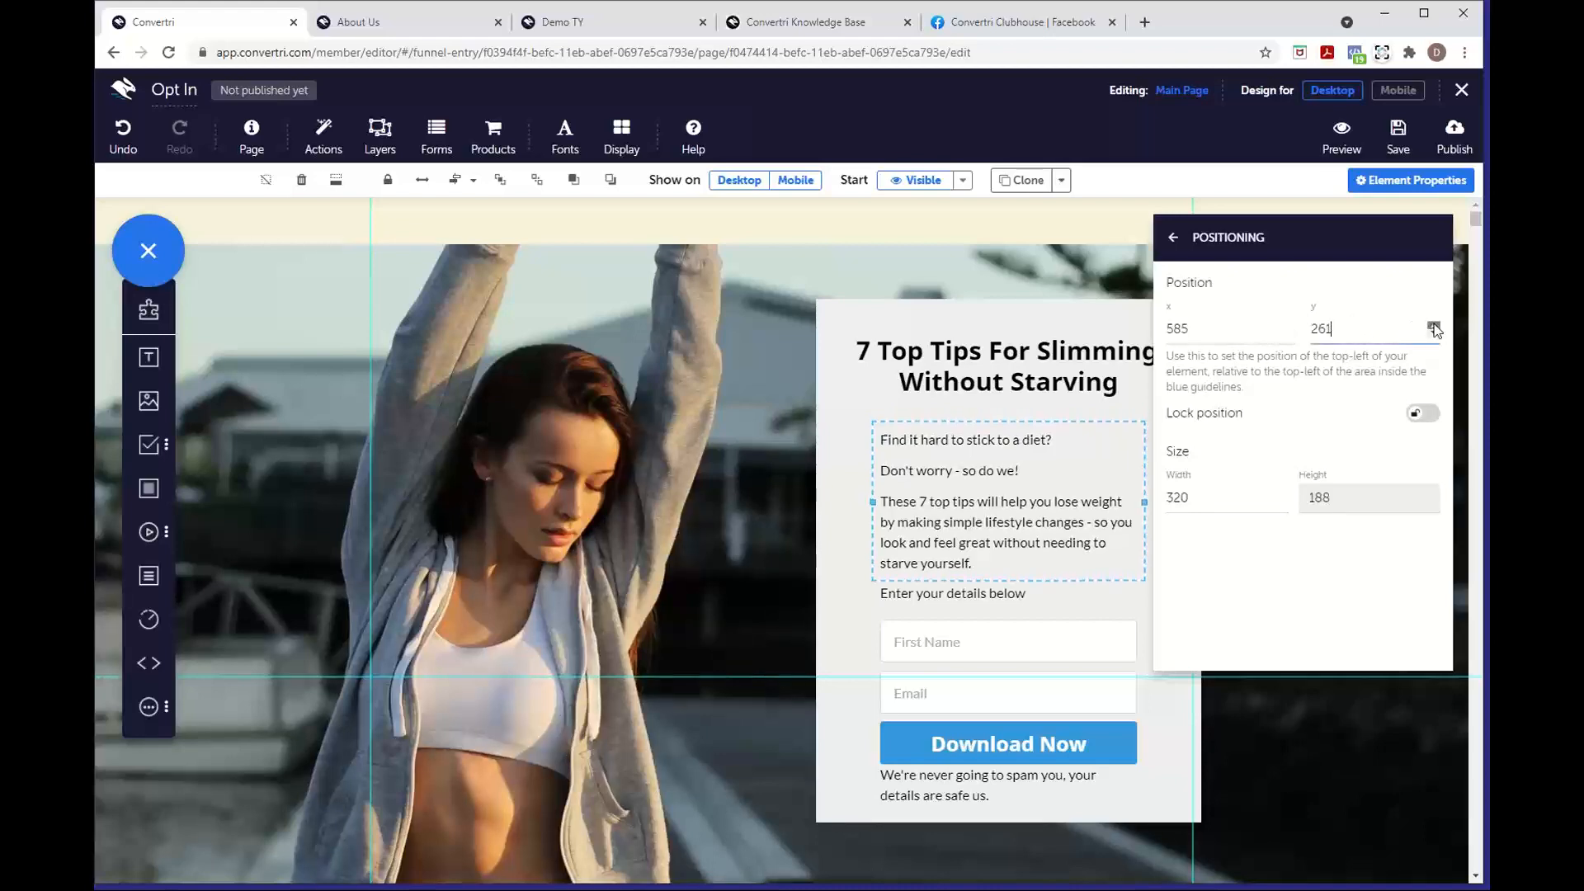
pyautogui.click(1434, 334)
pyautogui.click(1434, 334)
pyautogui.click(1434, 334)
pyautogui.click(1434, 334)
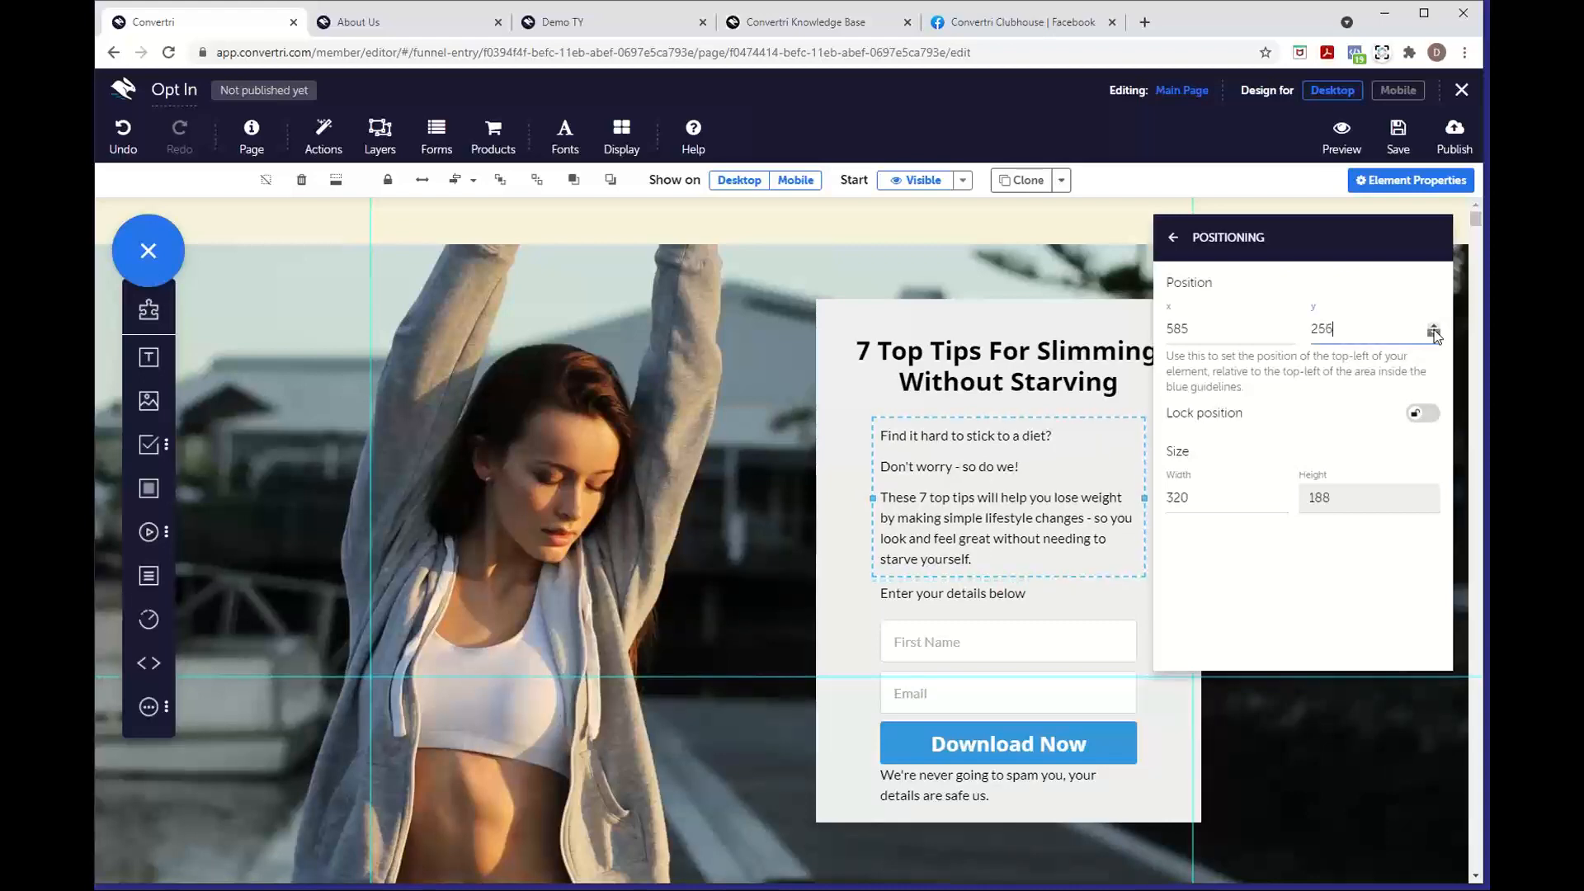
pyautogui.click(1434, 334)
pyautogui.click(1433, 334)
pyautogui.click(1433, 335)
pyautogui.click(1434, 334)
pyautogui.click(1434, 334)
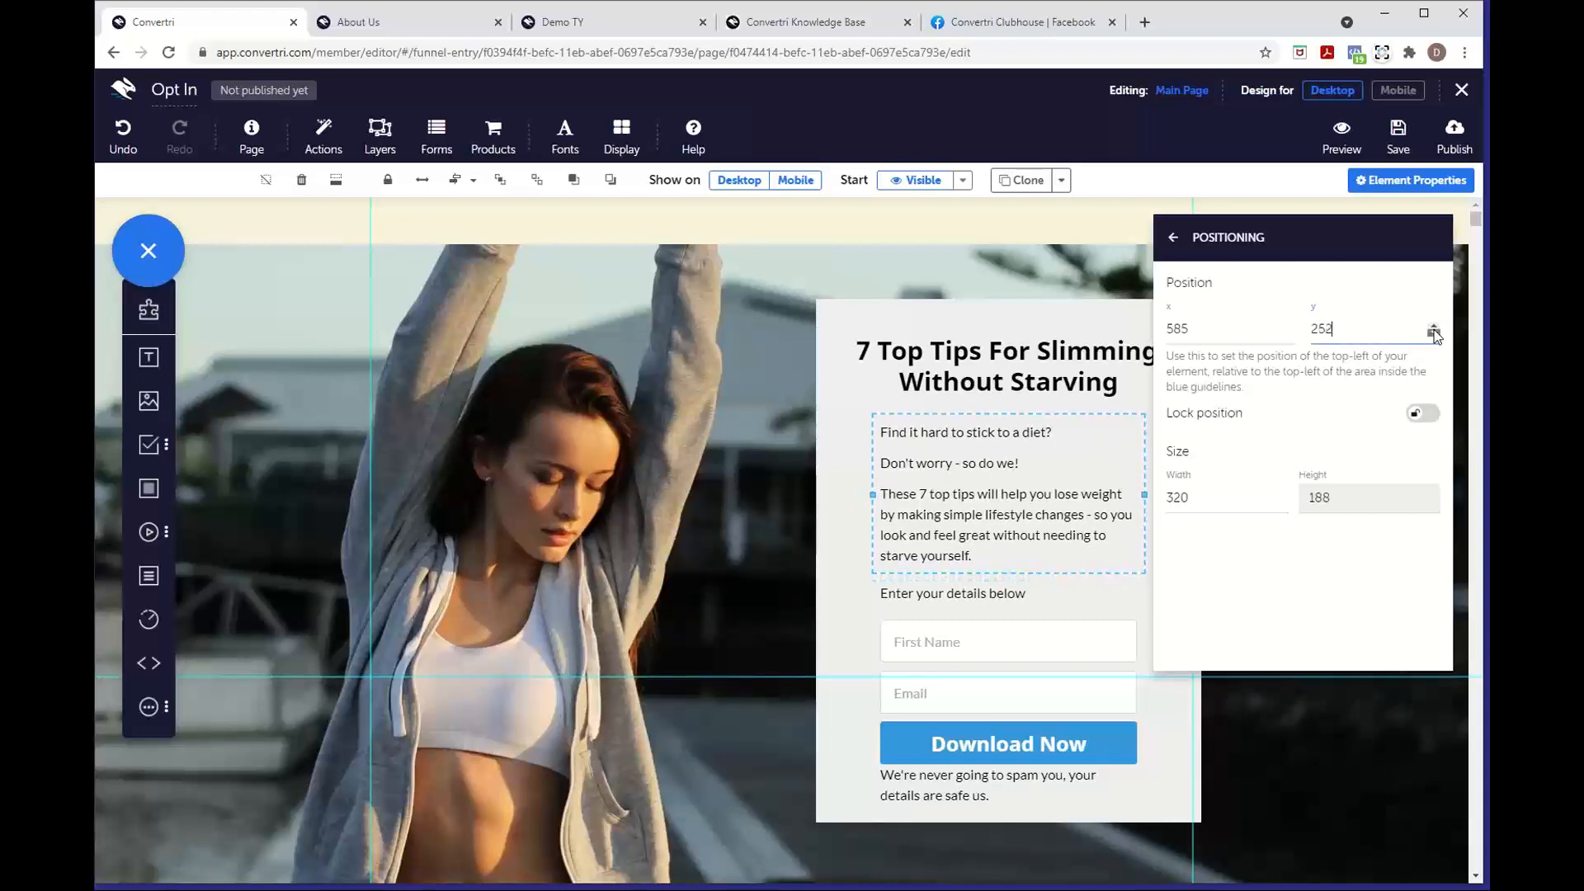
pyautogui.click(1180, 239)
# Set the font size of the "Enter your details below" text to 12
pyautogui.click(1033, 590)
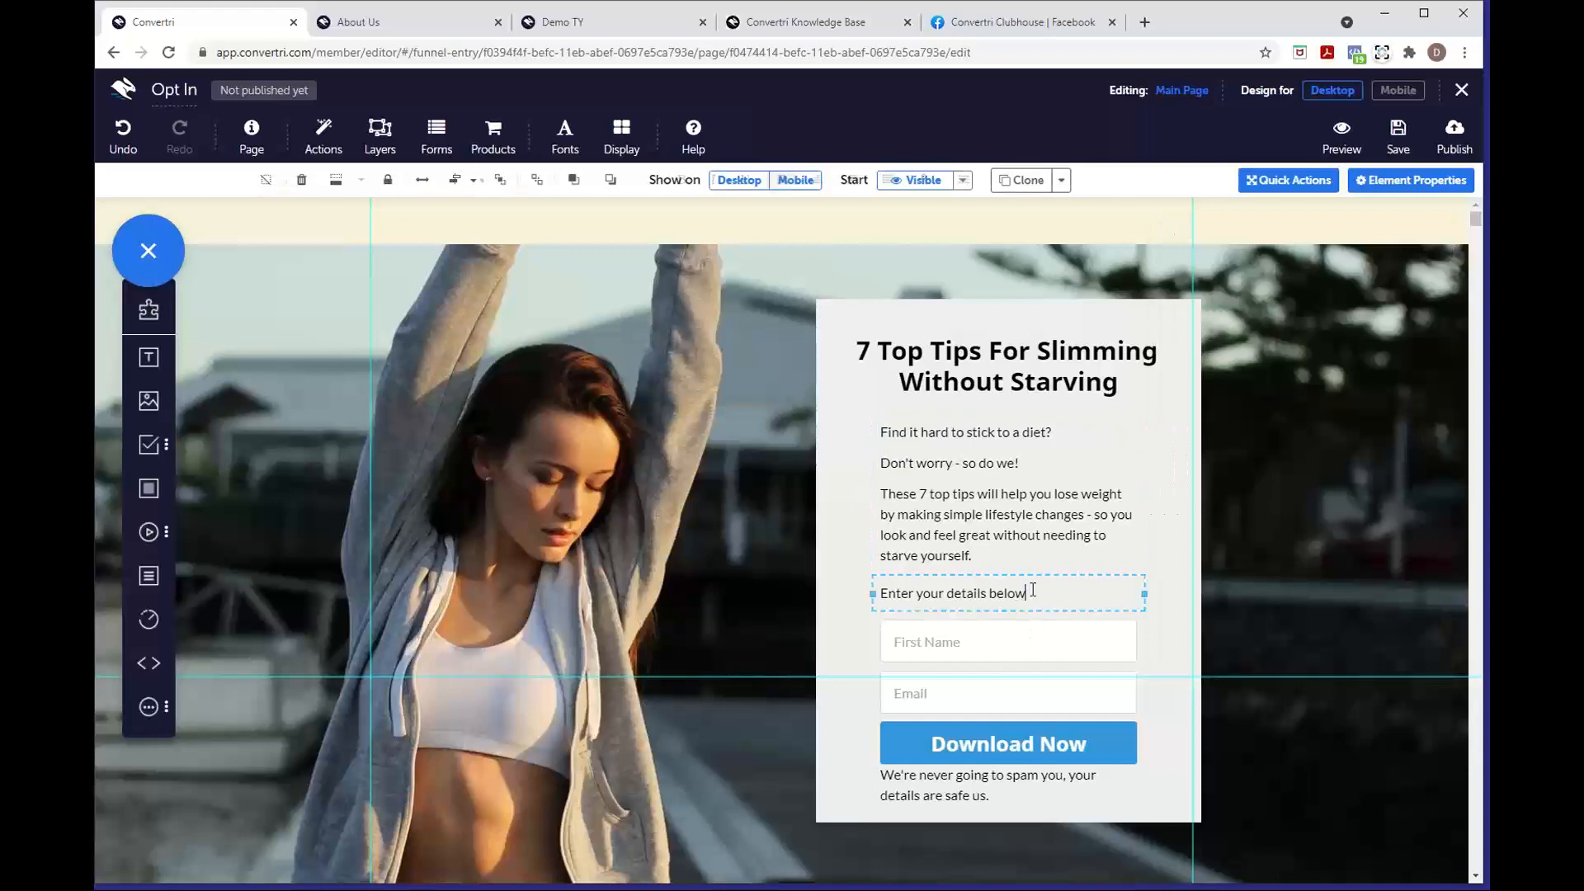
pyautogui.moveTo(1033, 592); pyautogui.dragTo(876, 589)
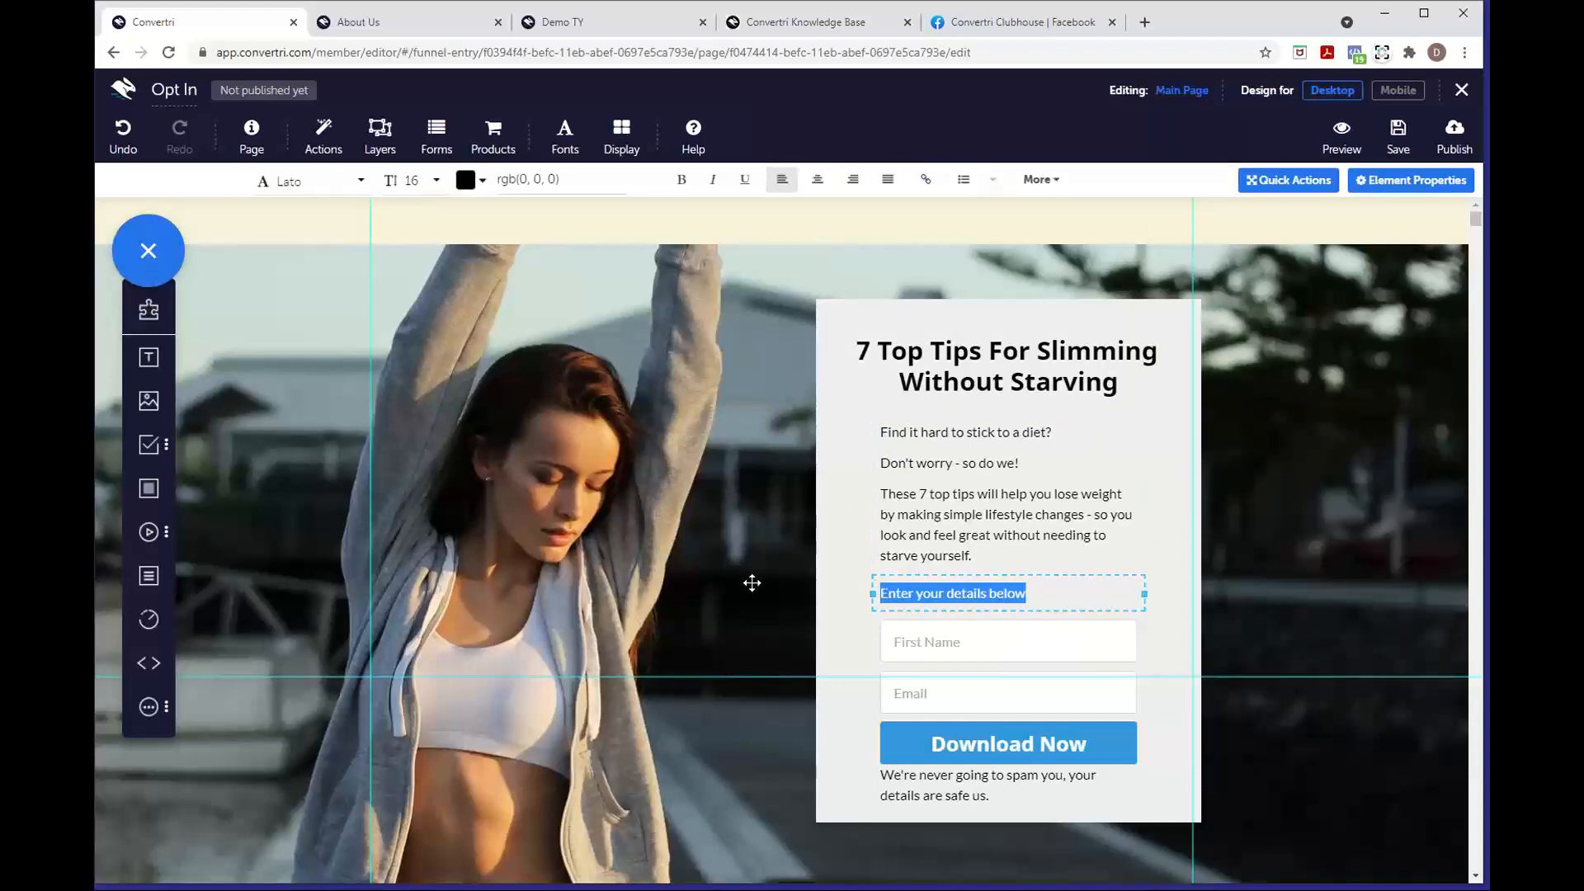
pyautogui.click(429, 182)
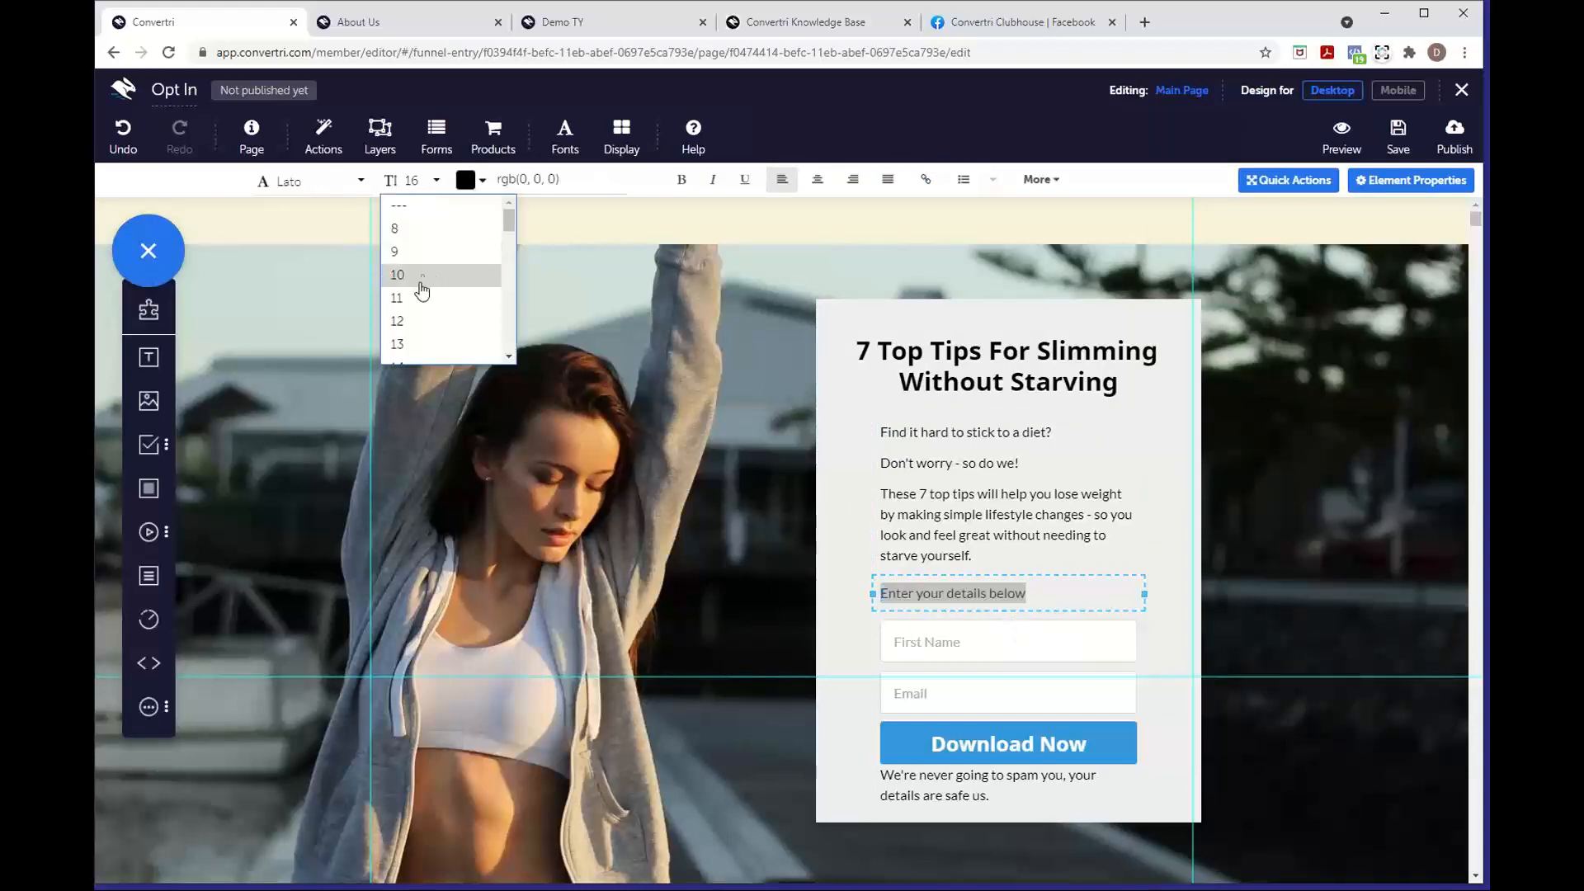
pyautogui.click(410, 327)
# Set the font size of the "We're never going to spam you, your details are safe us." text to 12
pyautogui.click(1000, 795)
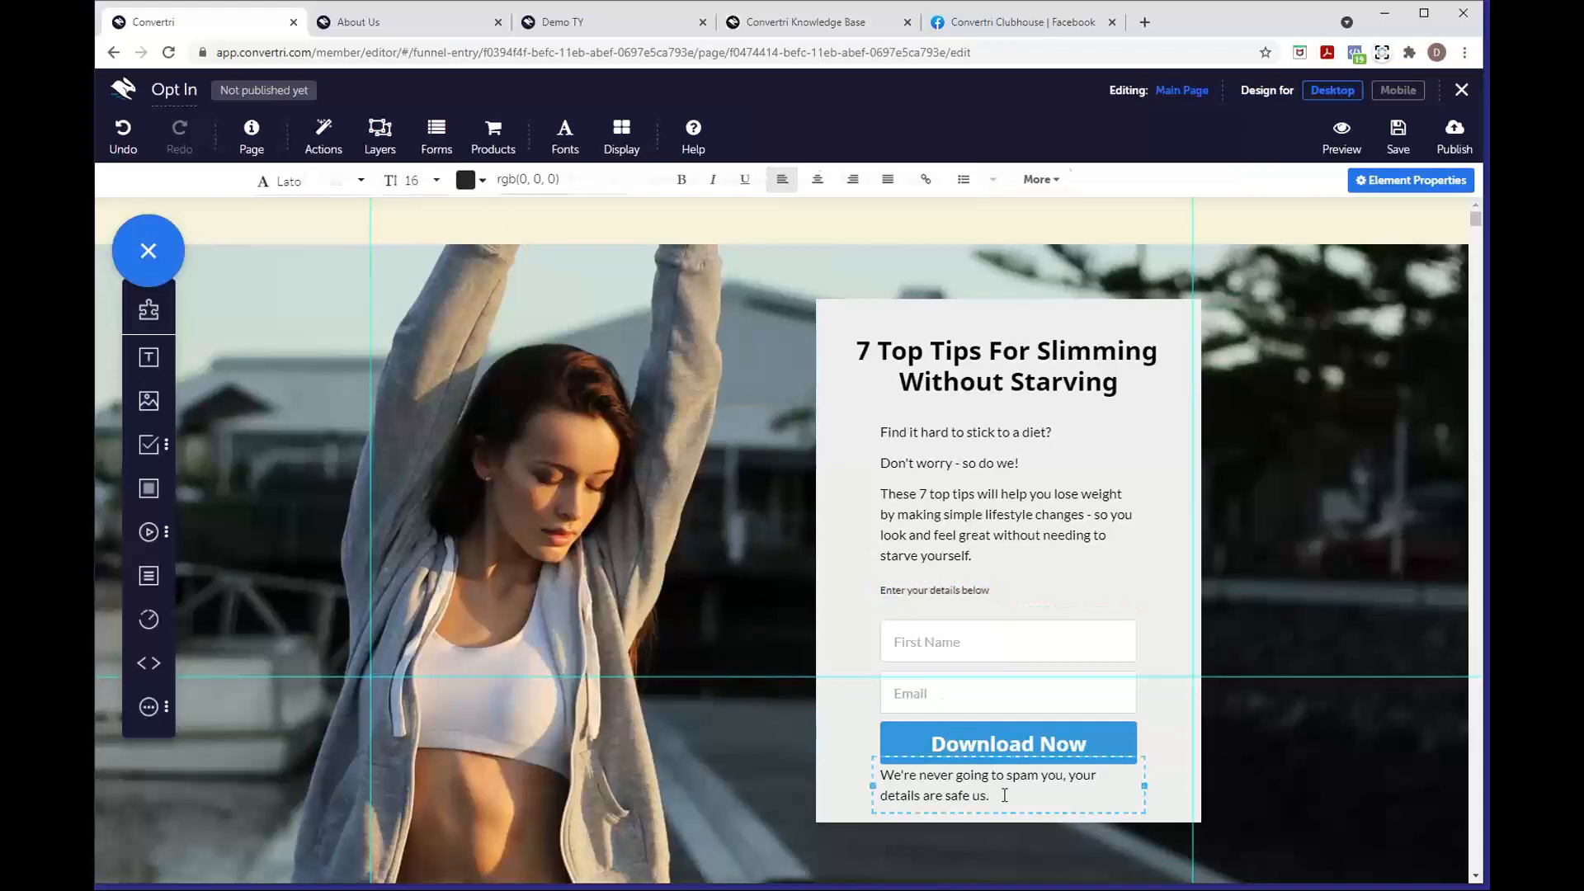
pyautogui.moveTo(1000, 795); pyautogui.dragTo(879, 776)
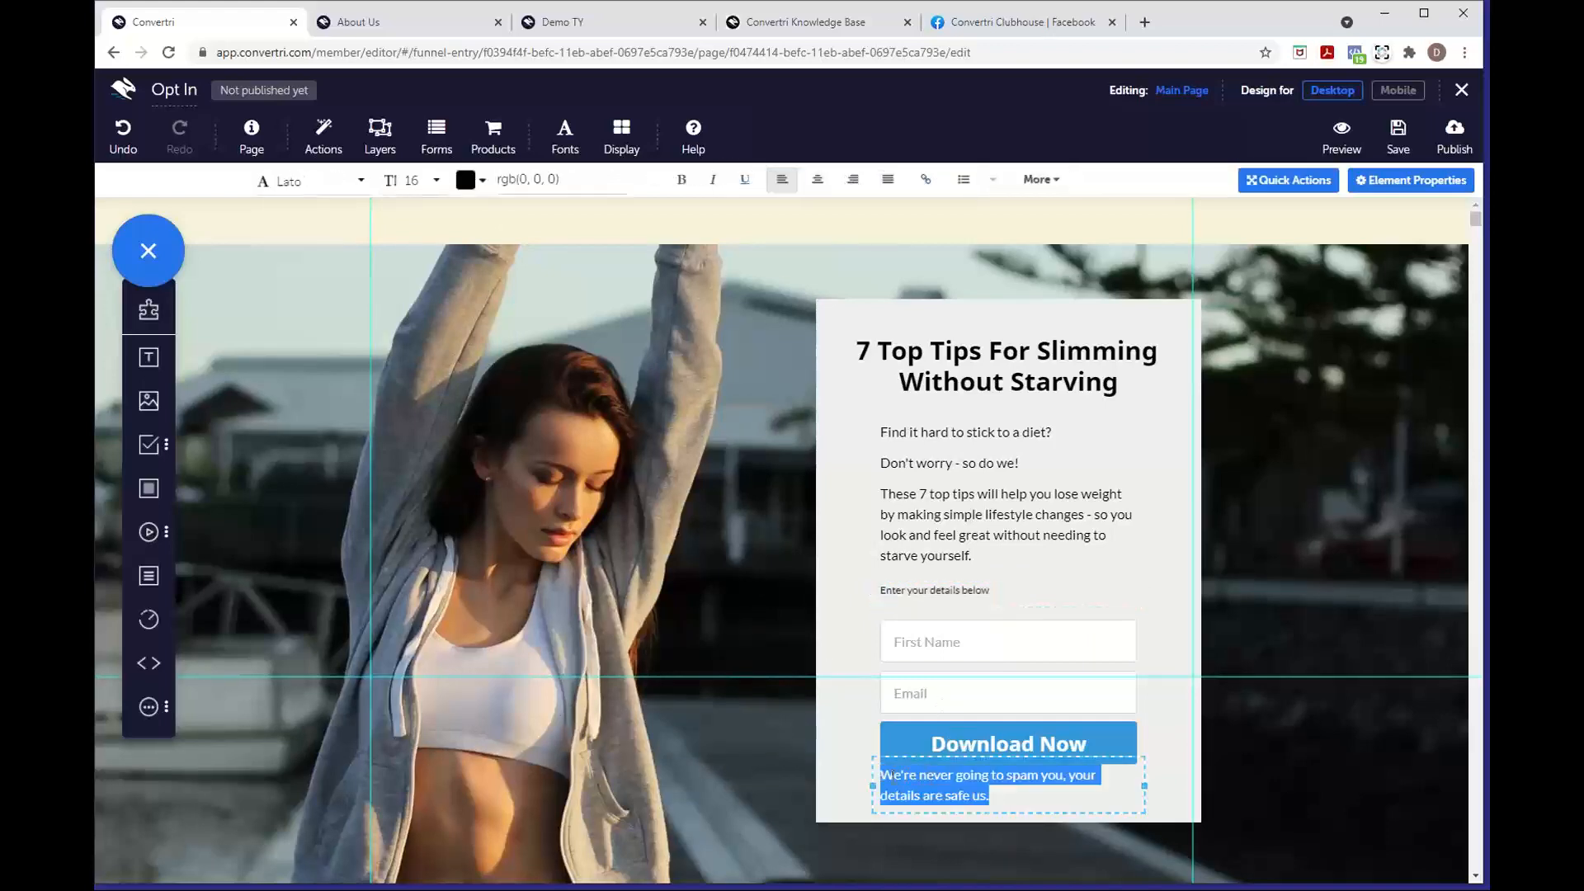
pyautogui.click(431, 182)
pyautogui.click(425, 320)
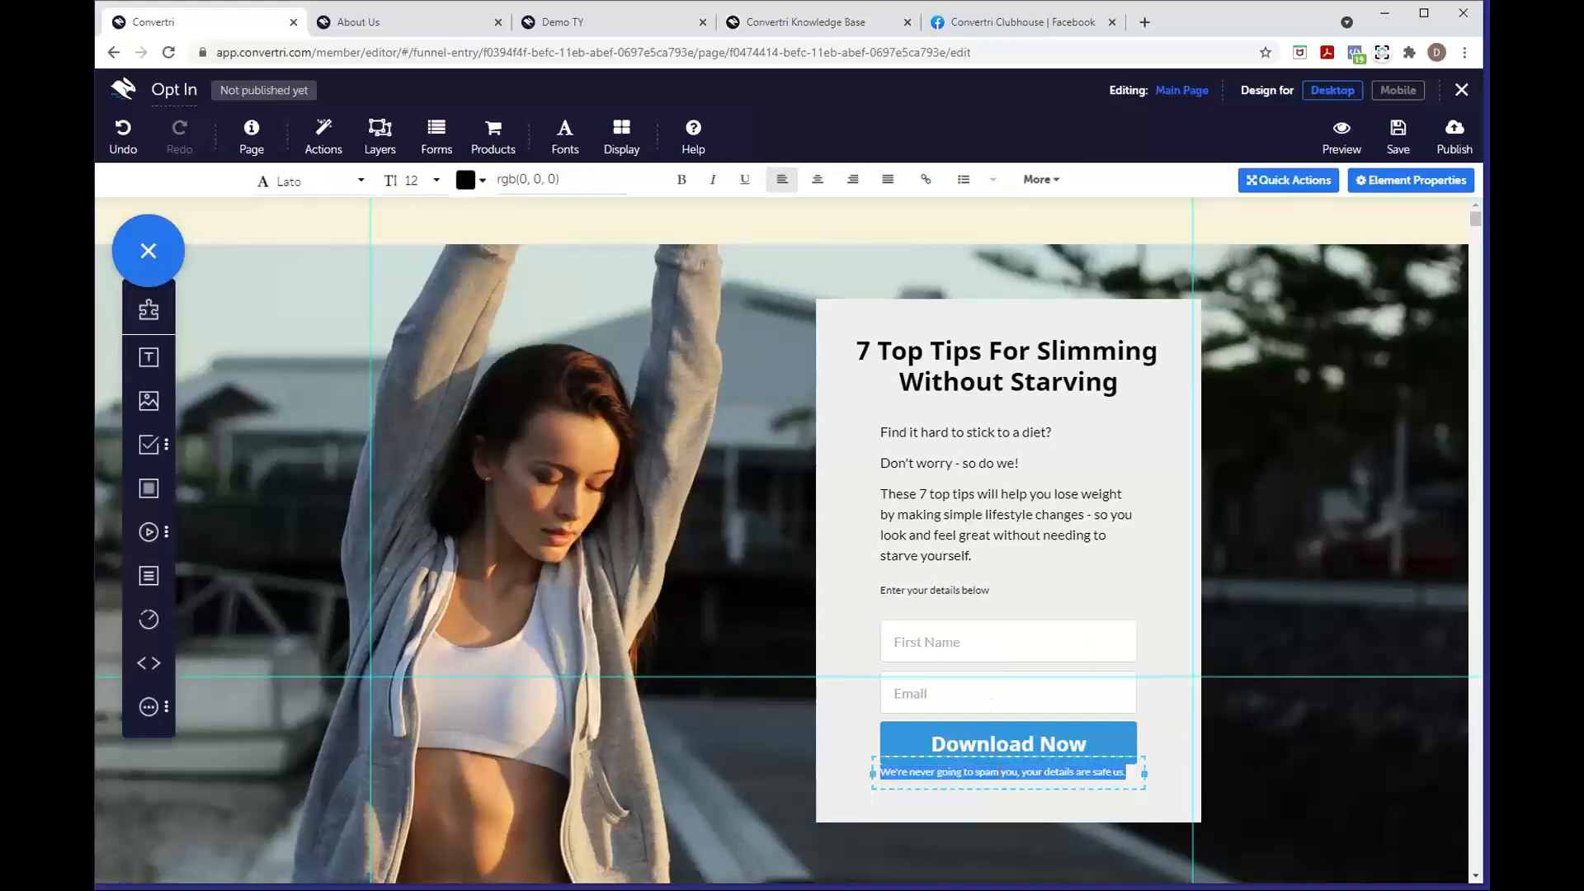
# Nudge the anti-spam text down to leave a gap below the Download Now button
pyautogui.click(992, 784)
pyautogui.press('Down')
pyautogui.press('Down')
pyautogui.press('Down')
pyautogui.press('Down')
pyautogui.press('Down')
pyautogui.press('Down')
pyautogui.press('Down')
pyautogui.press('Down')
pyautogui.press('Down')
pyautogui.press('Down')
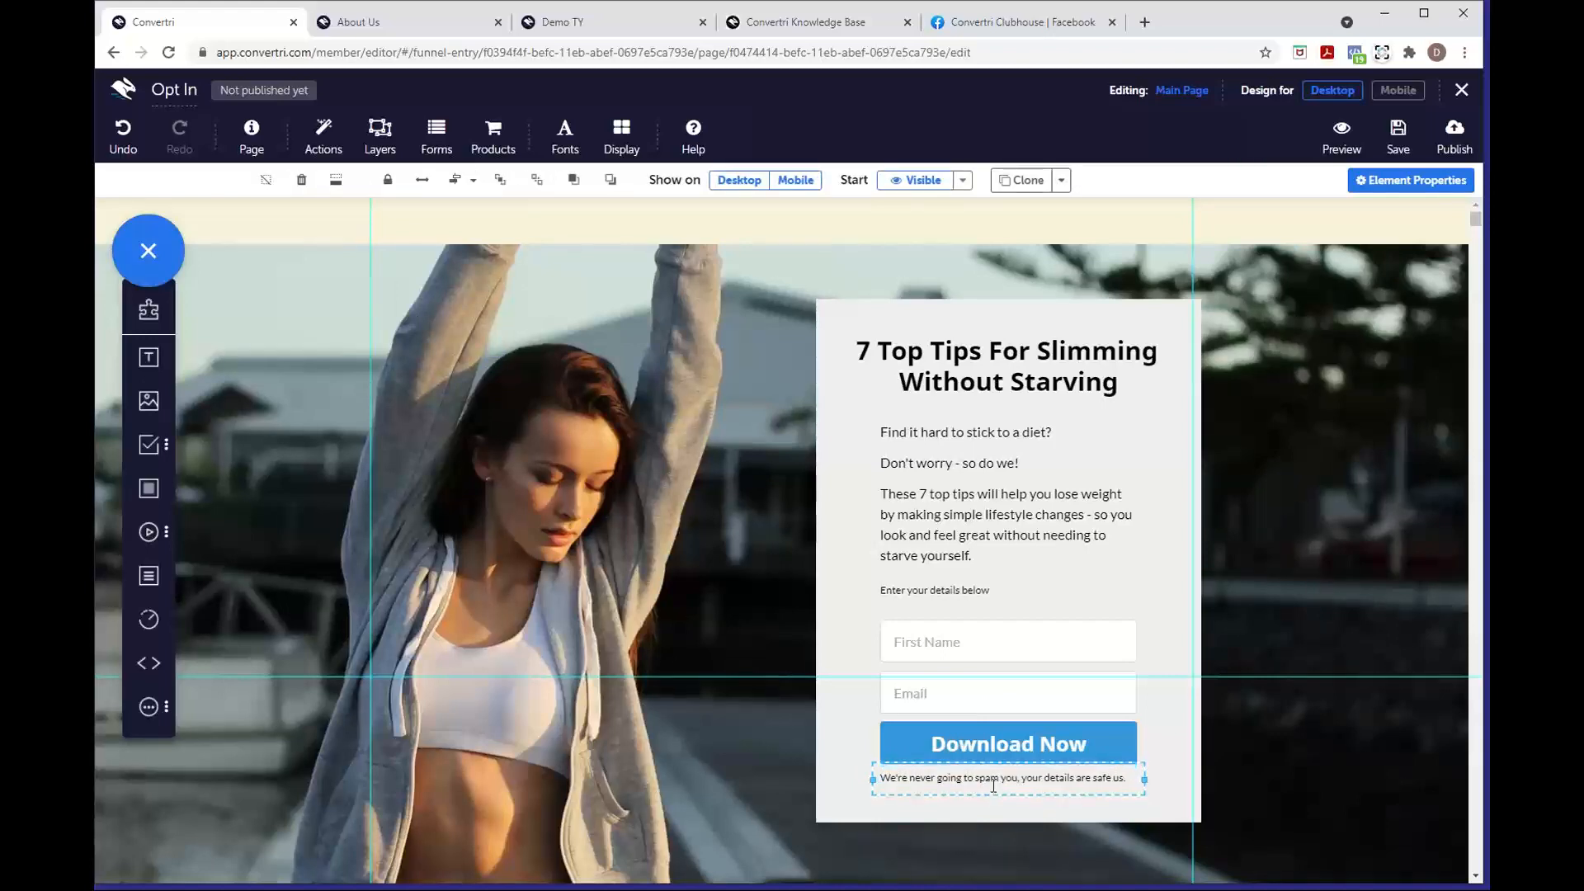
pyautogui.press('Down')
pyautogui.press('Down')
pyautogui.press('Down')
# Nudge the "Enter your details below" text slightly down and adjust the First Name and Email fields' vertical positions beneath it
pyautogui.click(974, 586)
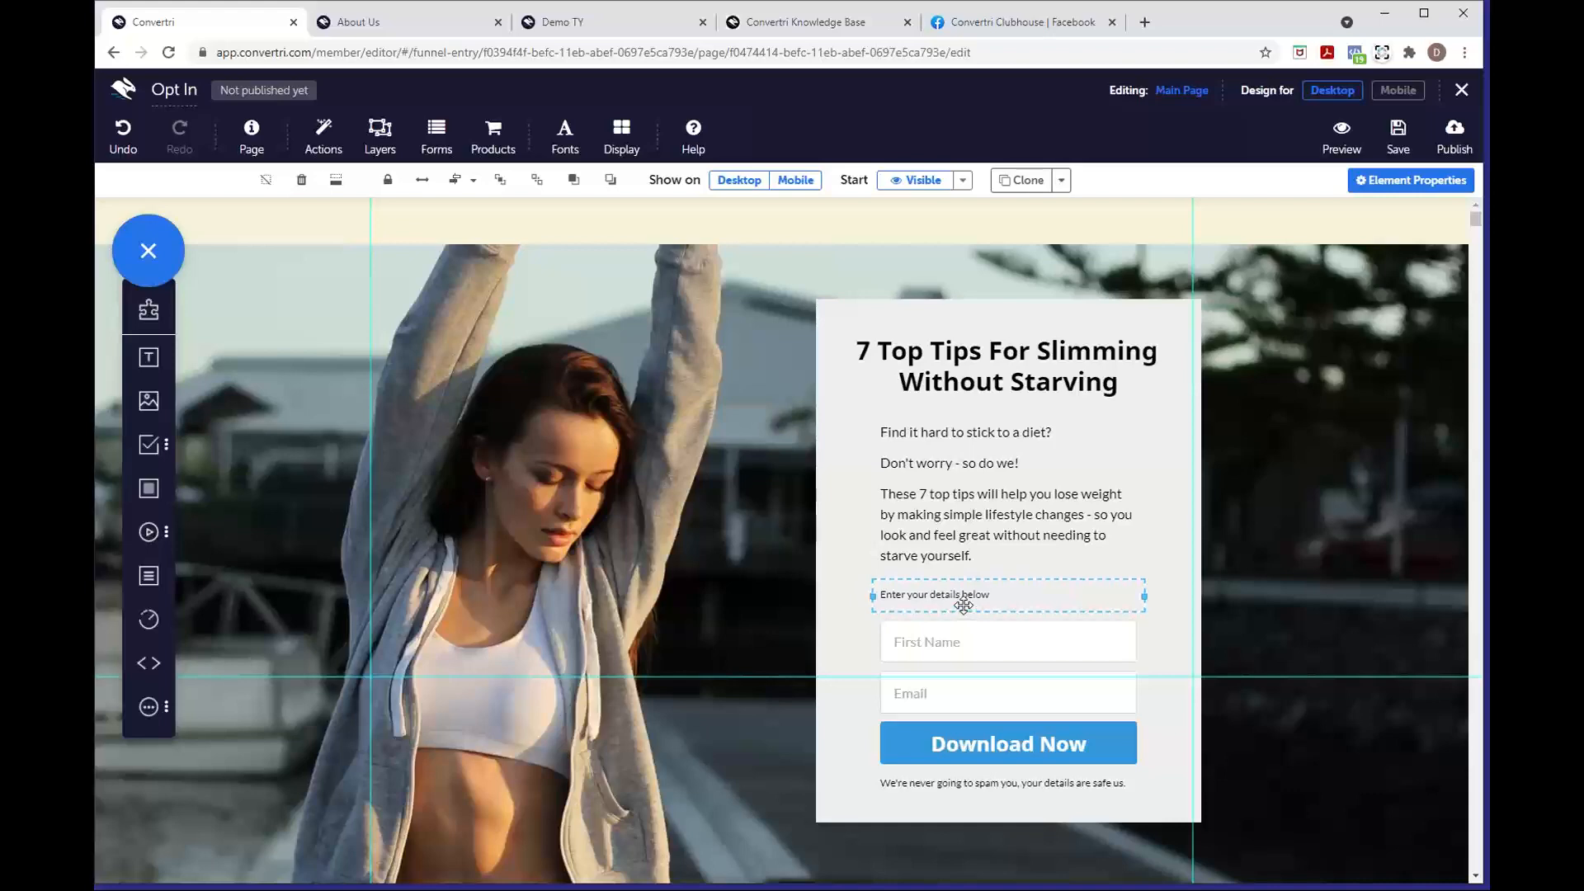
pyautogui.click(967, 631)
pyautogui.moveTo(968, 631); pyautogui.dragTo(967, 626)
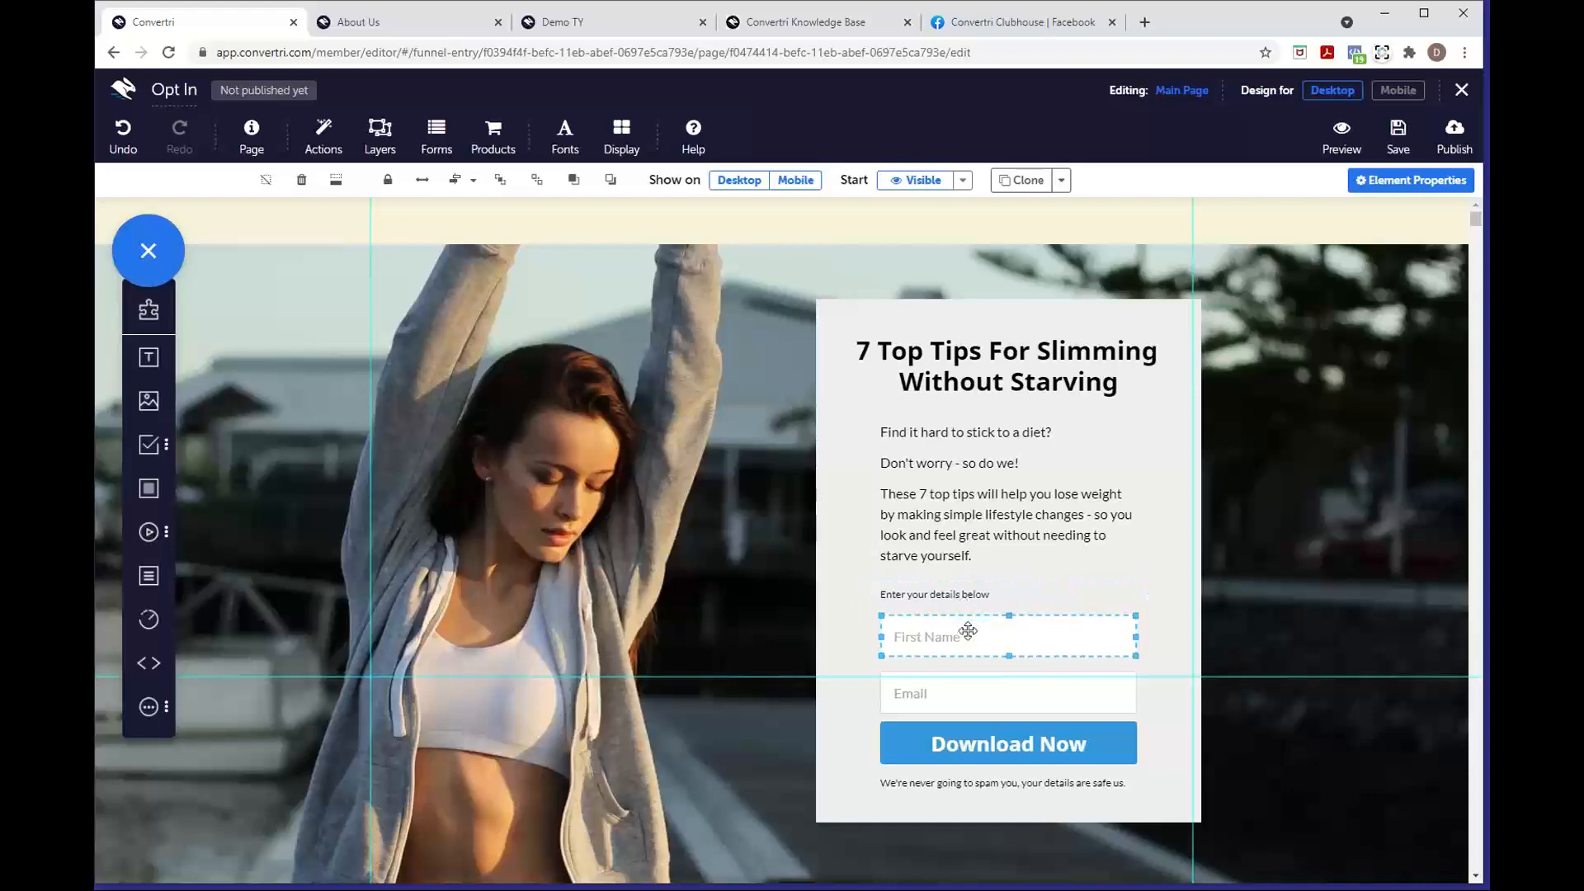
pyautogui.click(981, 706)
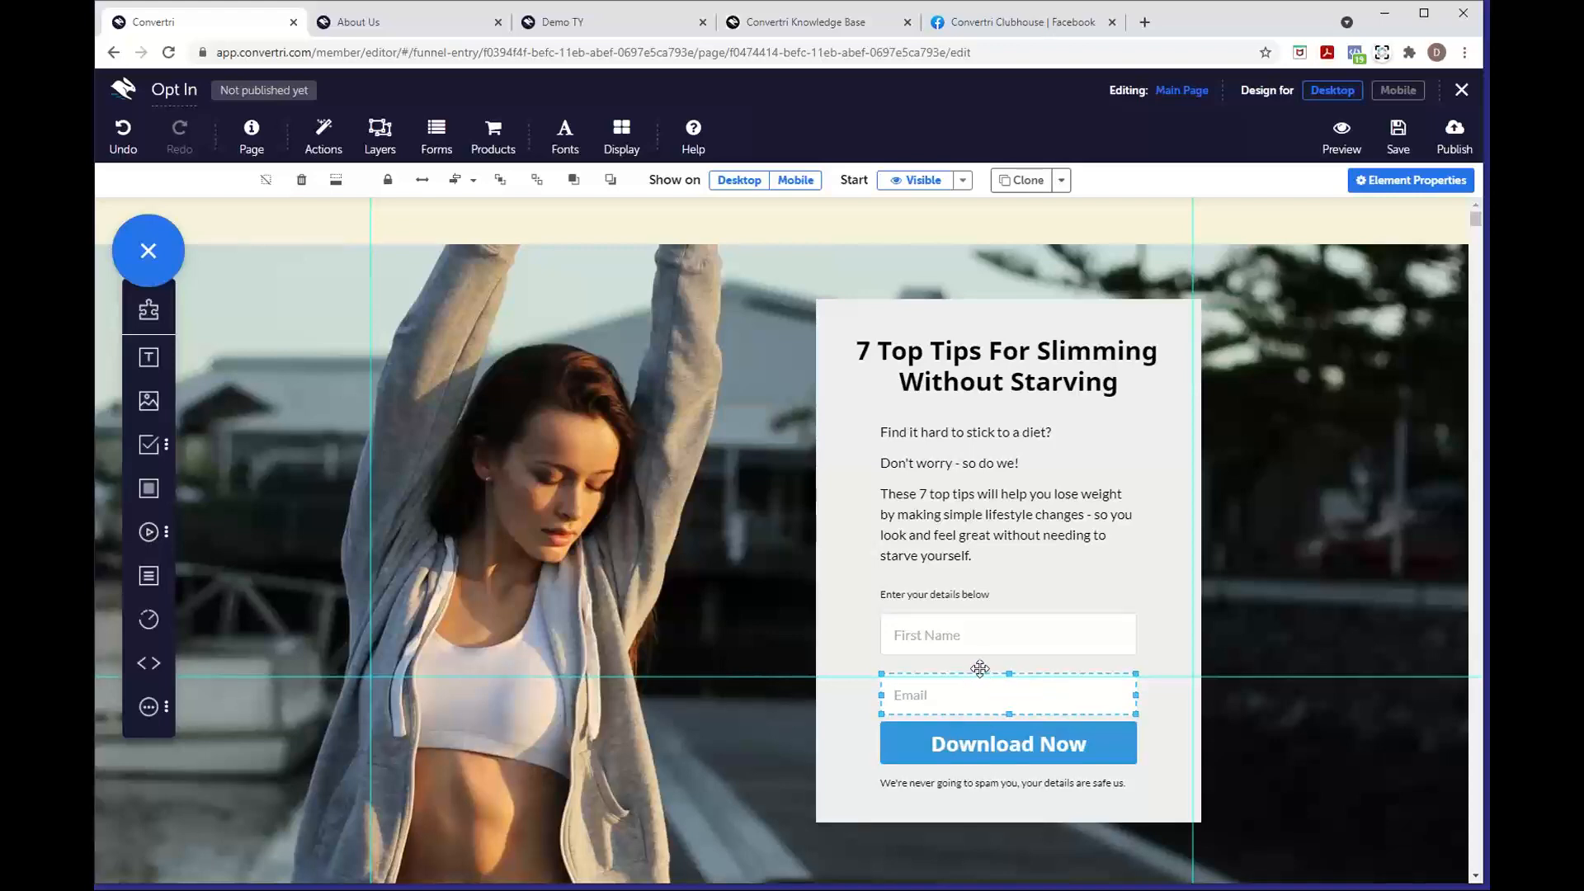
# Distribute the First Name field, Email field and Download Now button vertically so their gaps are equal
pyautogui.click(960, 737)
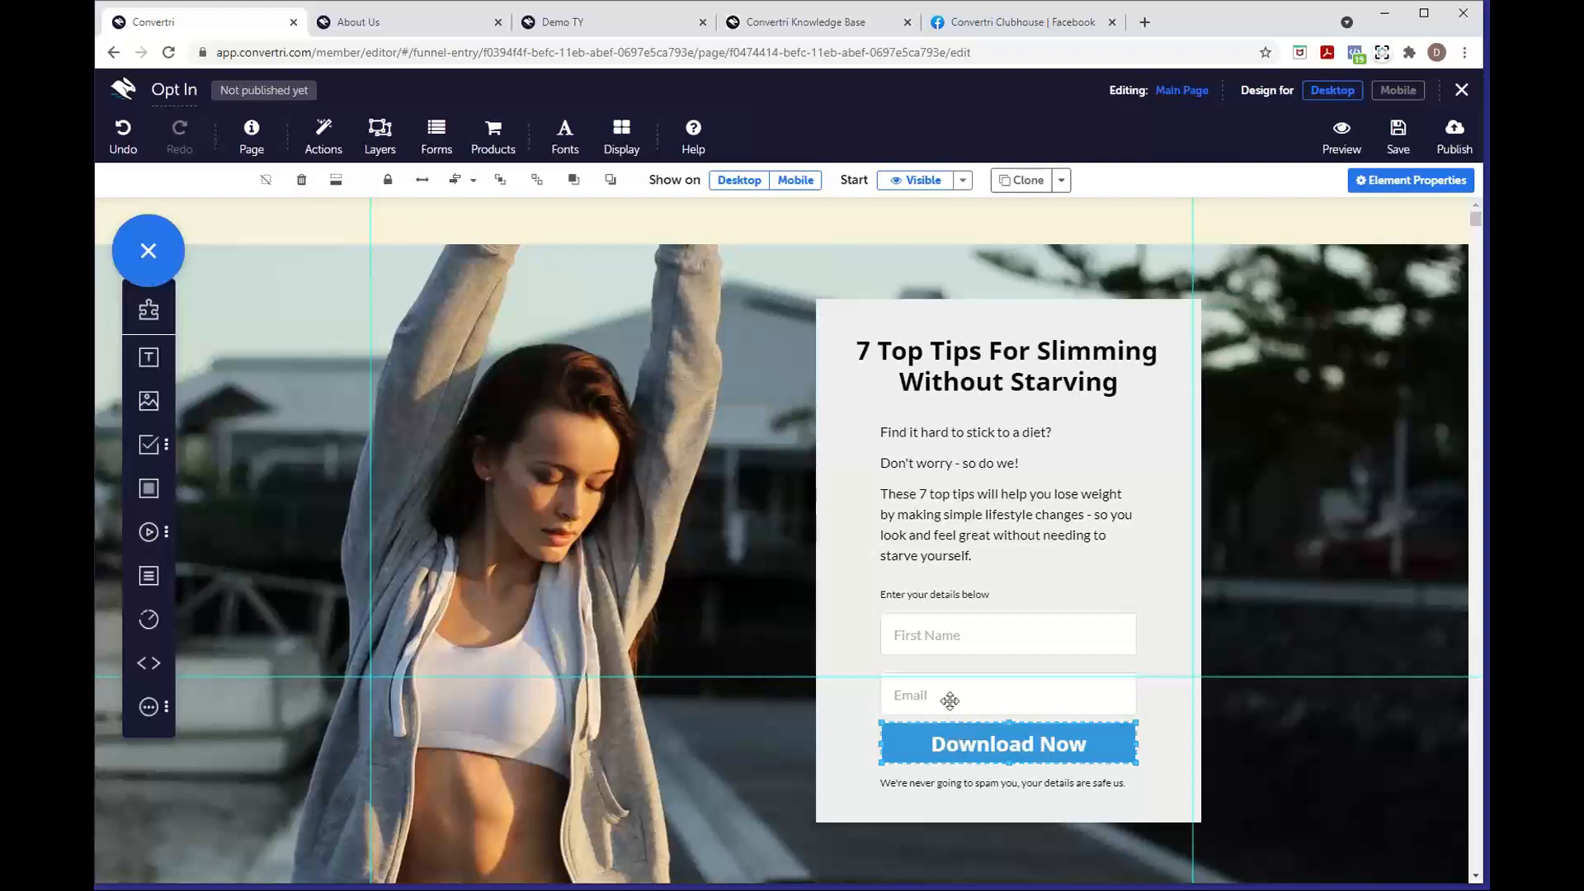
pyautogui.keyDown('shift'); pyautogui.click(949, 700); pyautogui.keyUp('shift')
pyautogui.keyDown('shift'); pyautogui.click(941, 636); pyautogui.keyUp('shift')
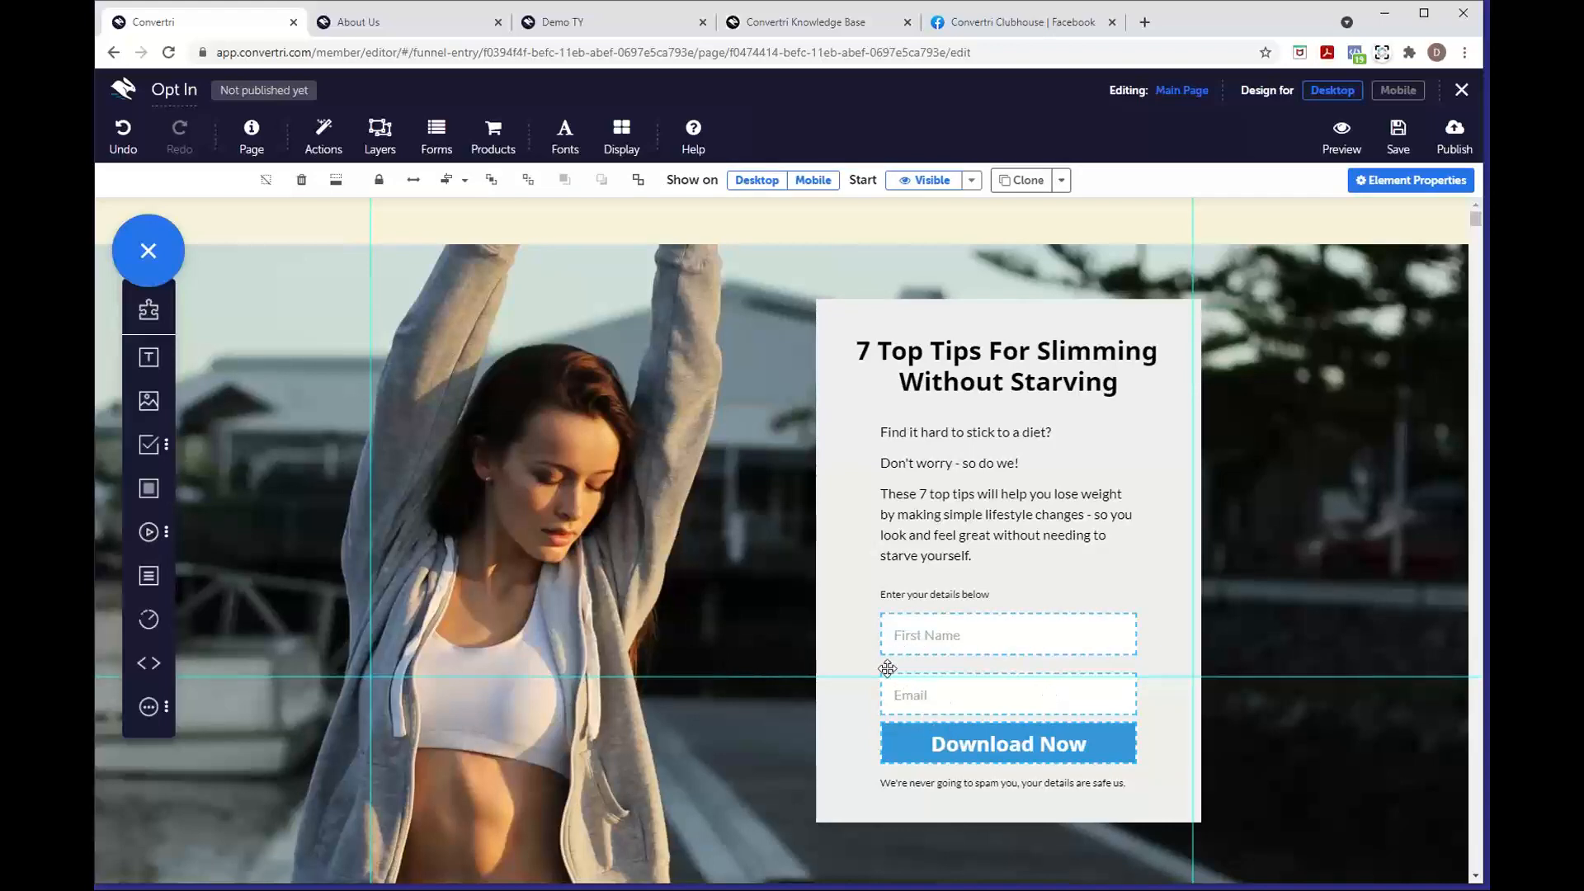
pyautogui.click(462, 183)
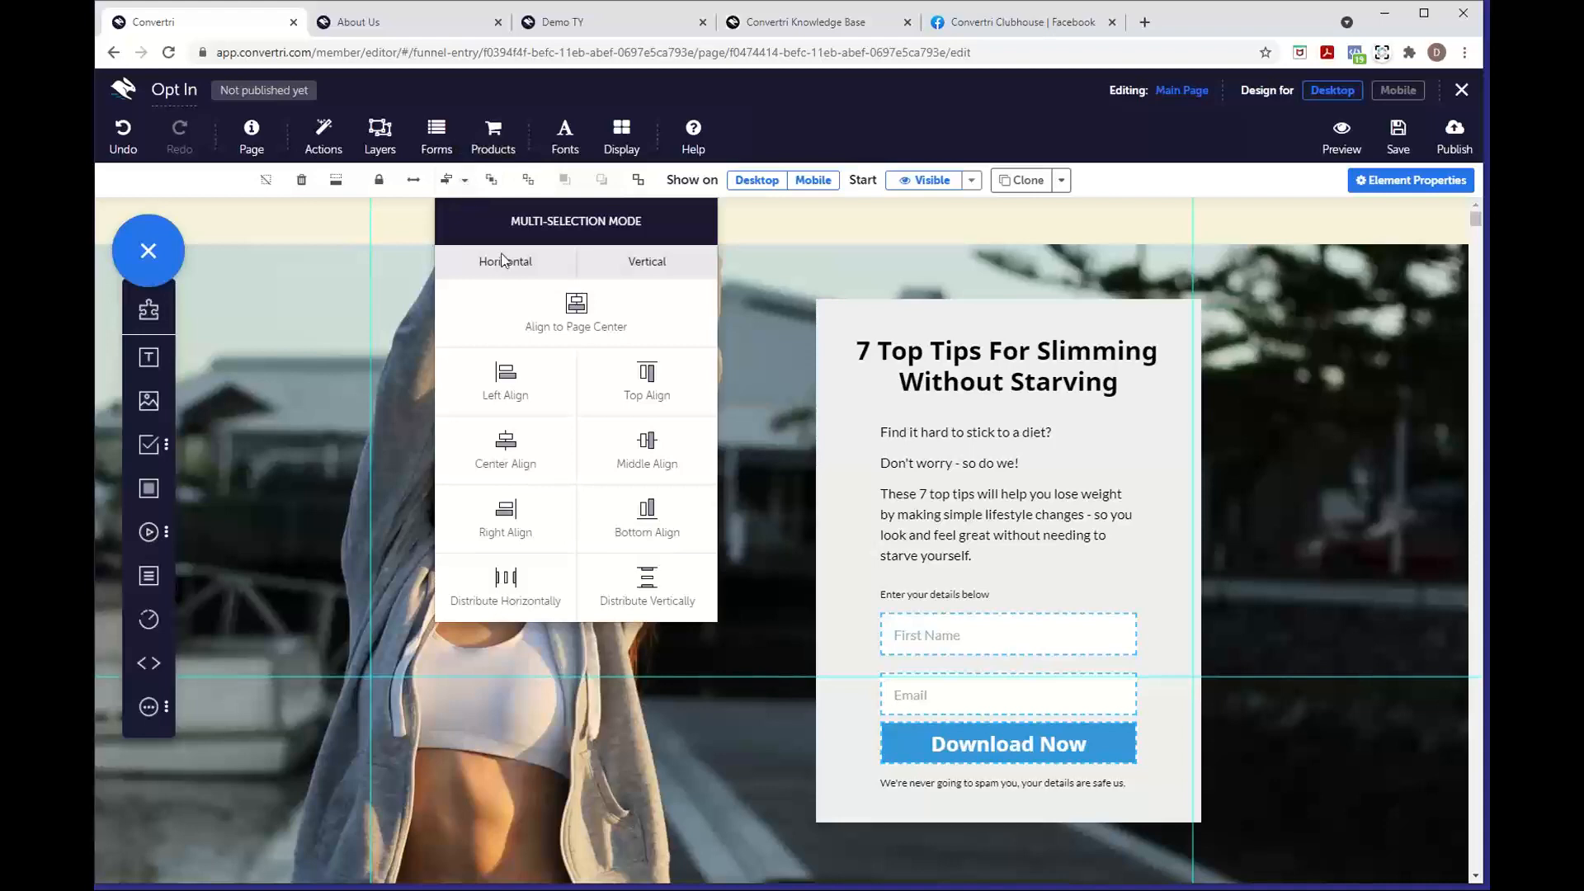
pyautogui.click(675, 588)
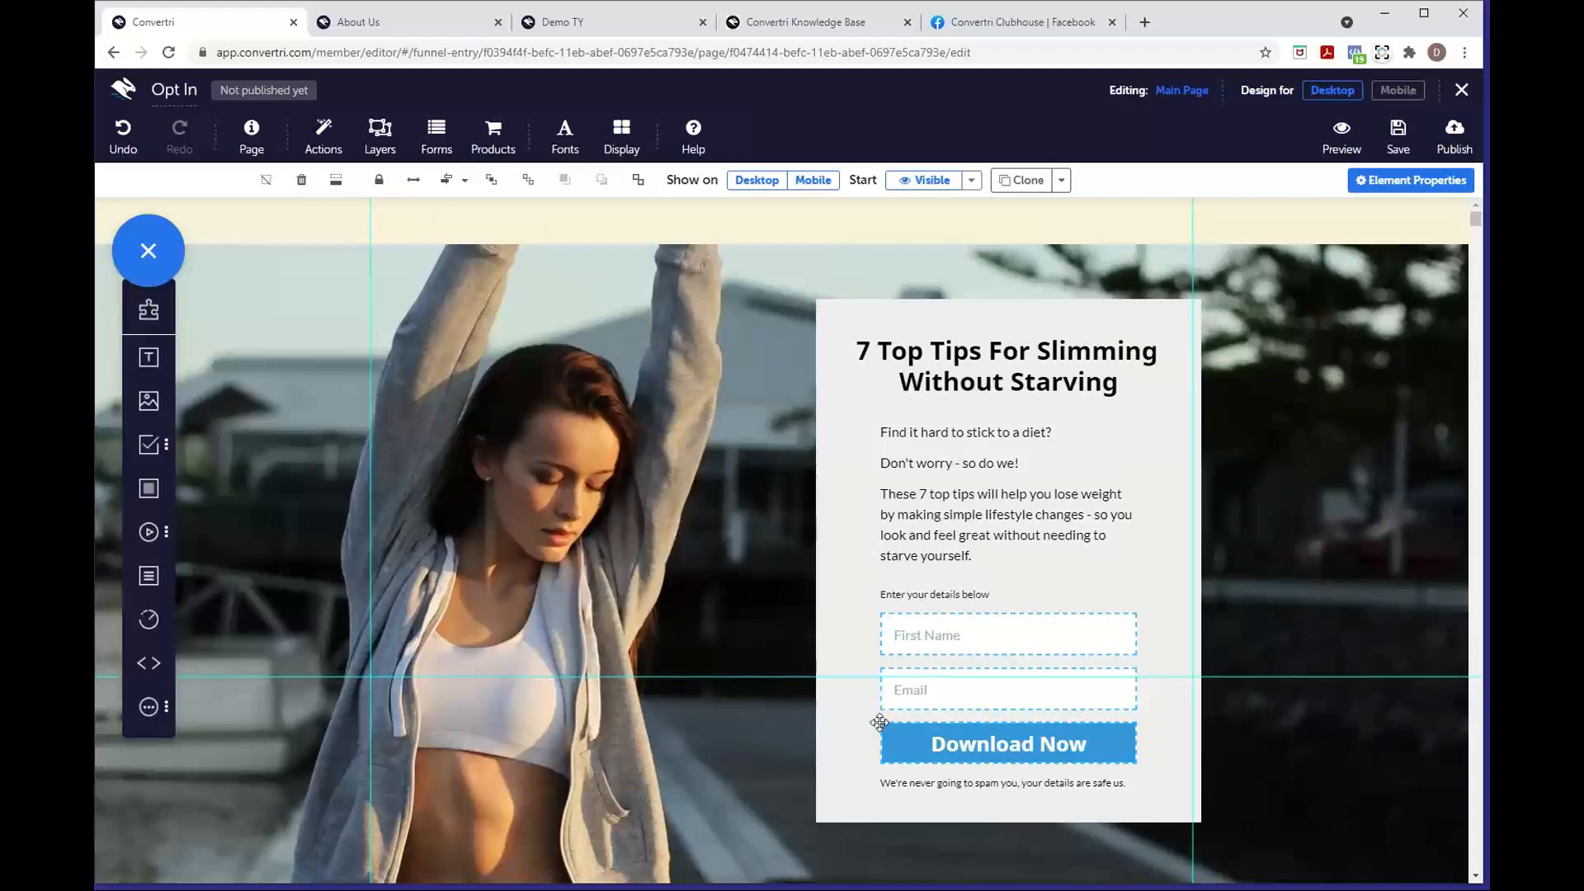
# Make the opt-in form panel's #efefef background semi-transparent, with an opacity of about 0.75
pyautogui.click(1198, 775)
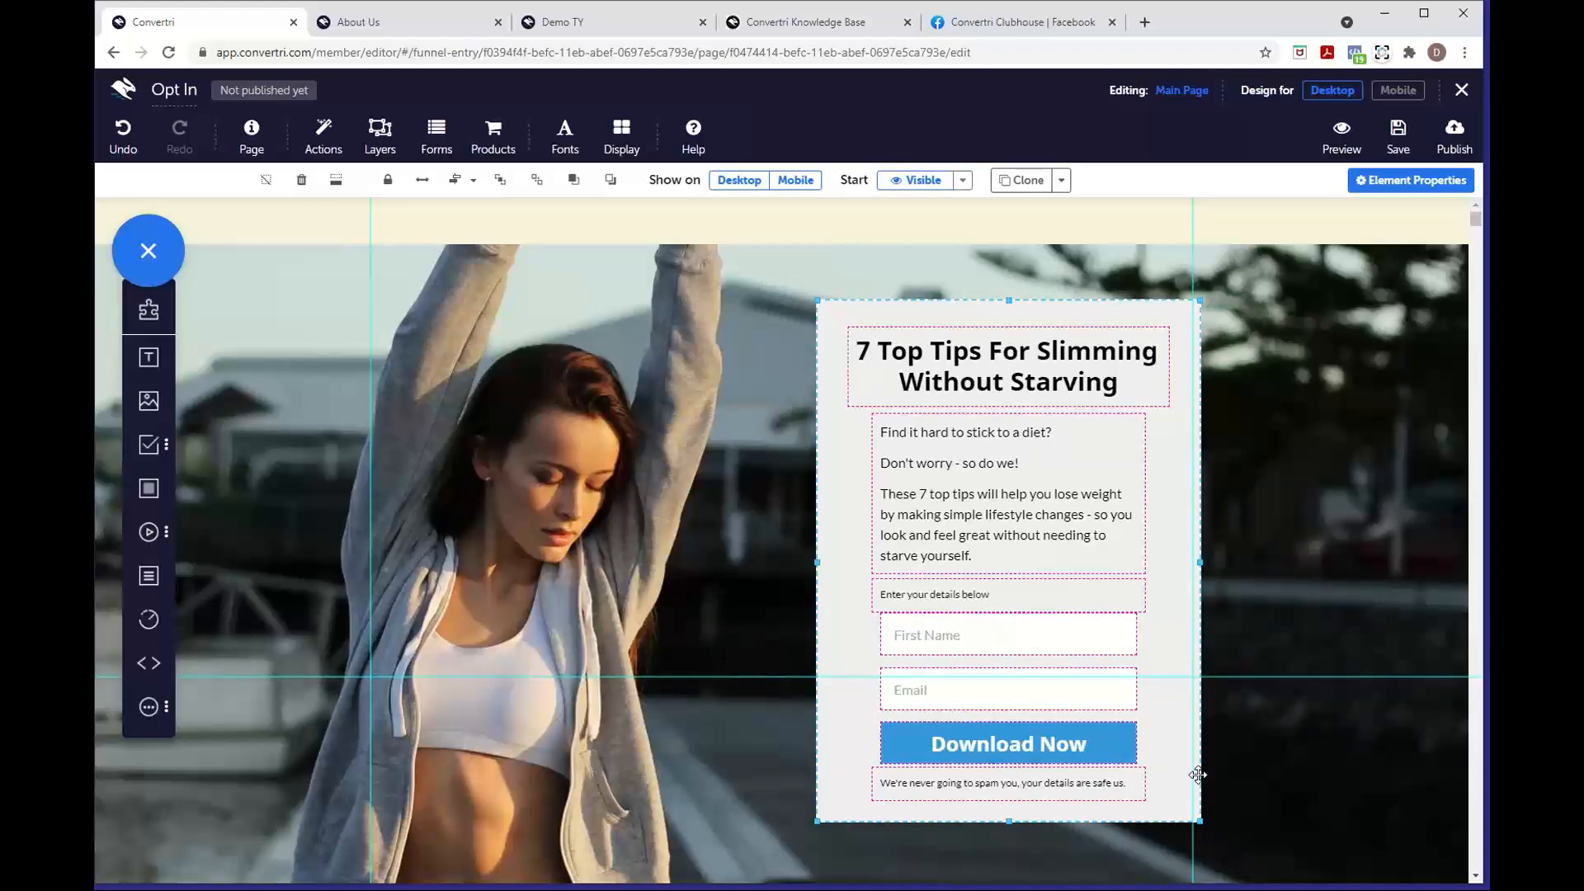
pyautogui.click(1388, 186)
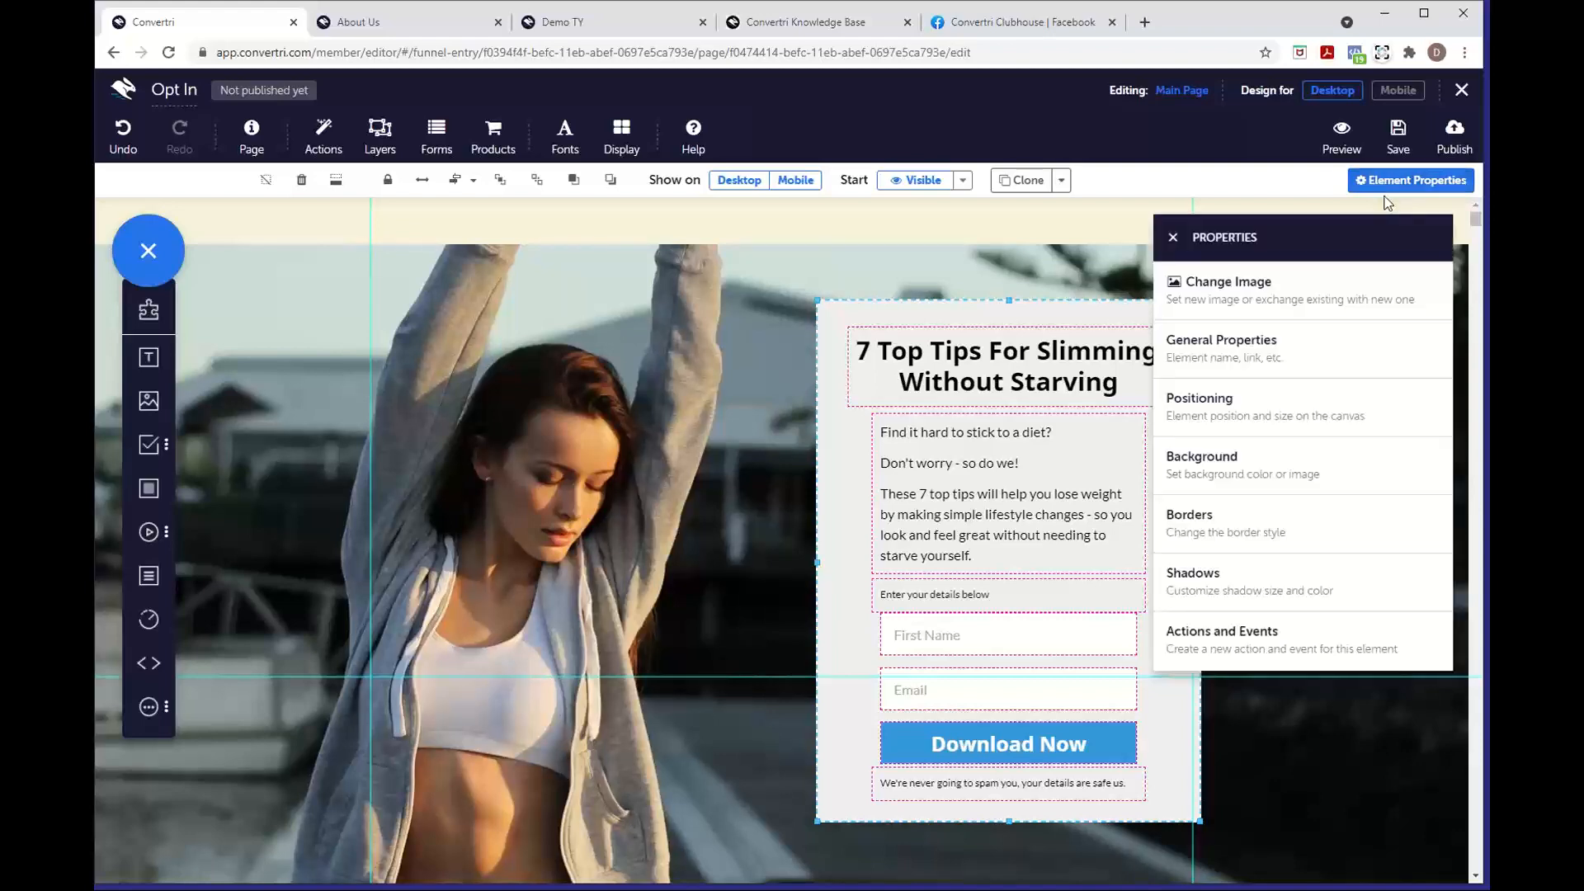
pyautogui.click(1281, 472)
pyautogui.click(1176, 343)
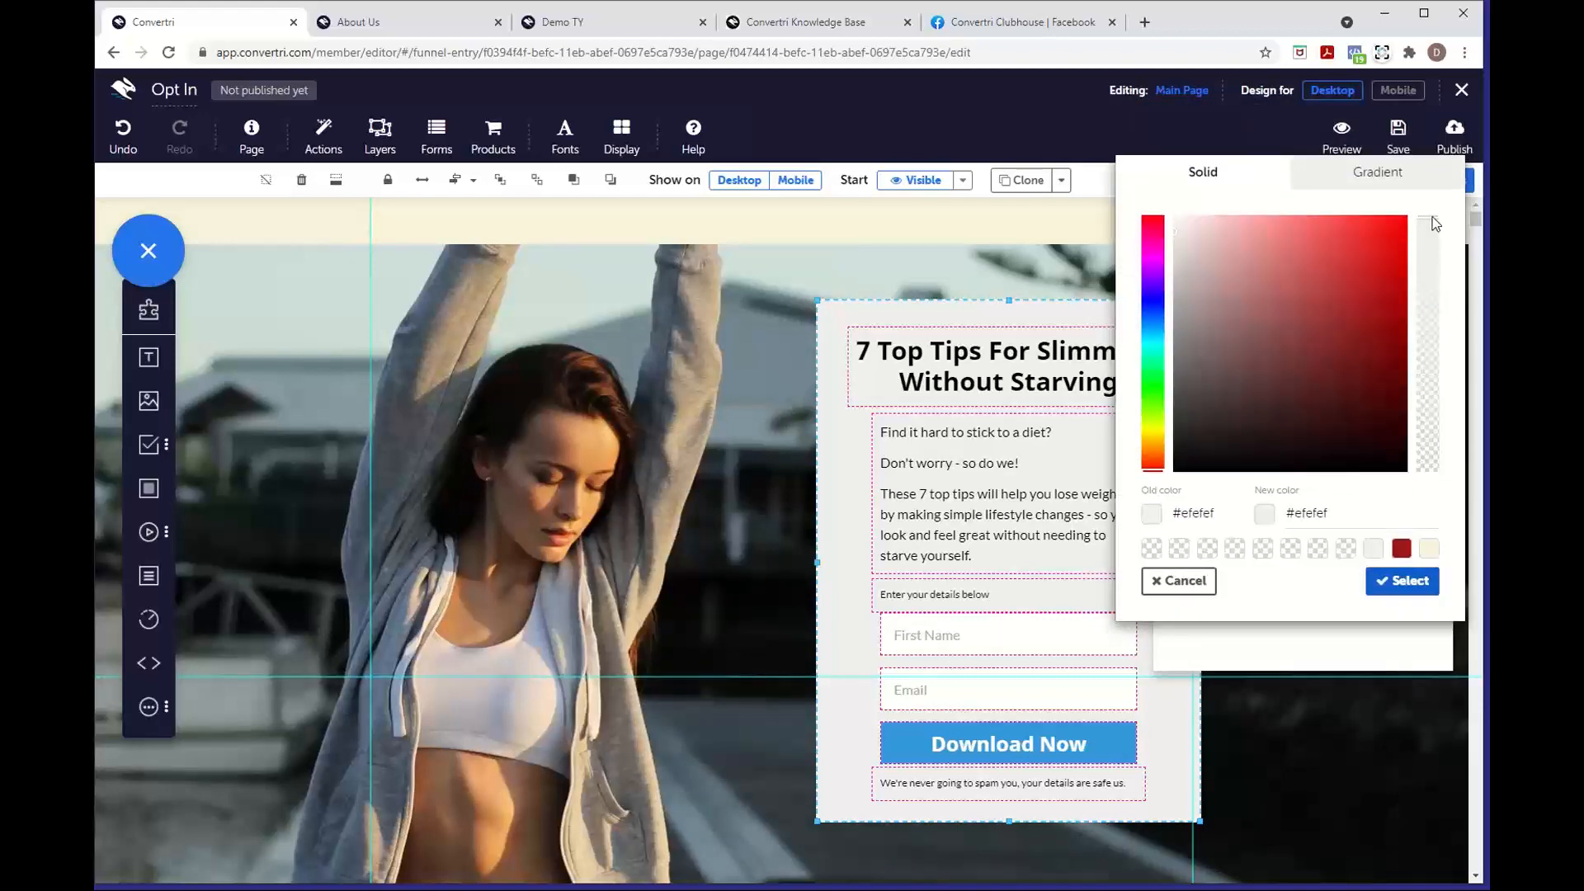
pyautogui.moveTo(1428, 225); pyautogui.dragTo(1428, 287)
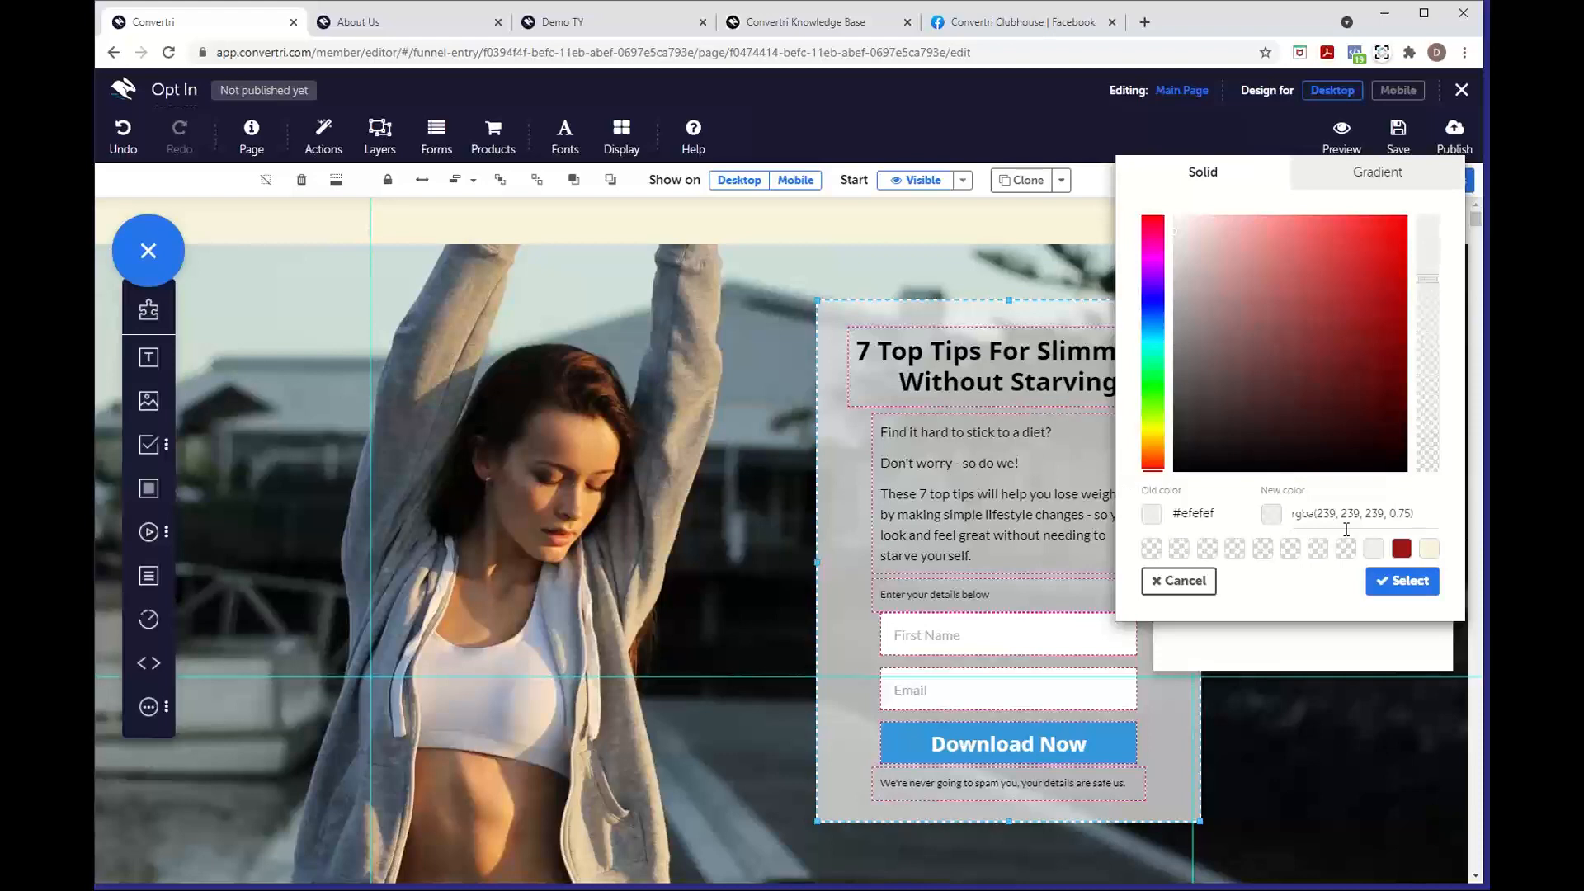
pyautogui.click(1404, 511)
pyautogui.press('BackSpace')
pyautogui.write('7')
pyautogui.click(1454, 539)
pyautogui.click(1382, 582)
pyautogui.click(1172, 239)
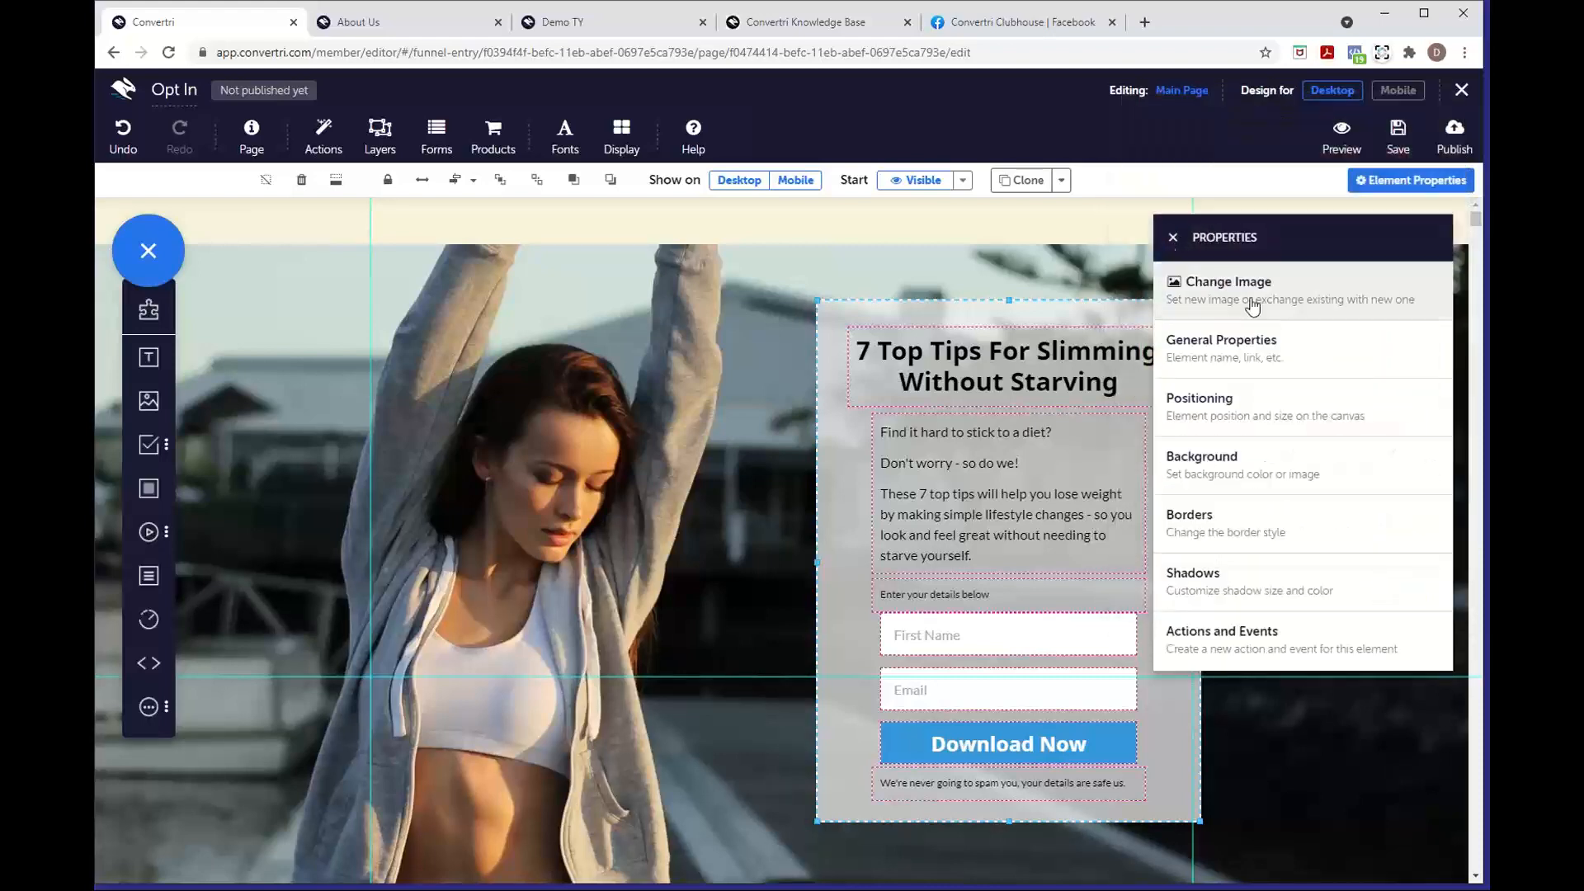
# Round all four corners of the form panel with a single border radius of 25 and deselect the panel
pyautogui.click(1340, 539)
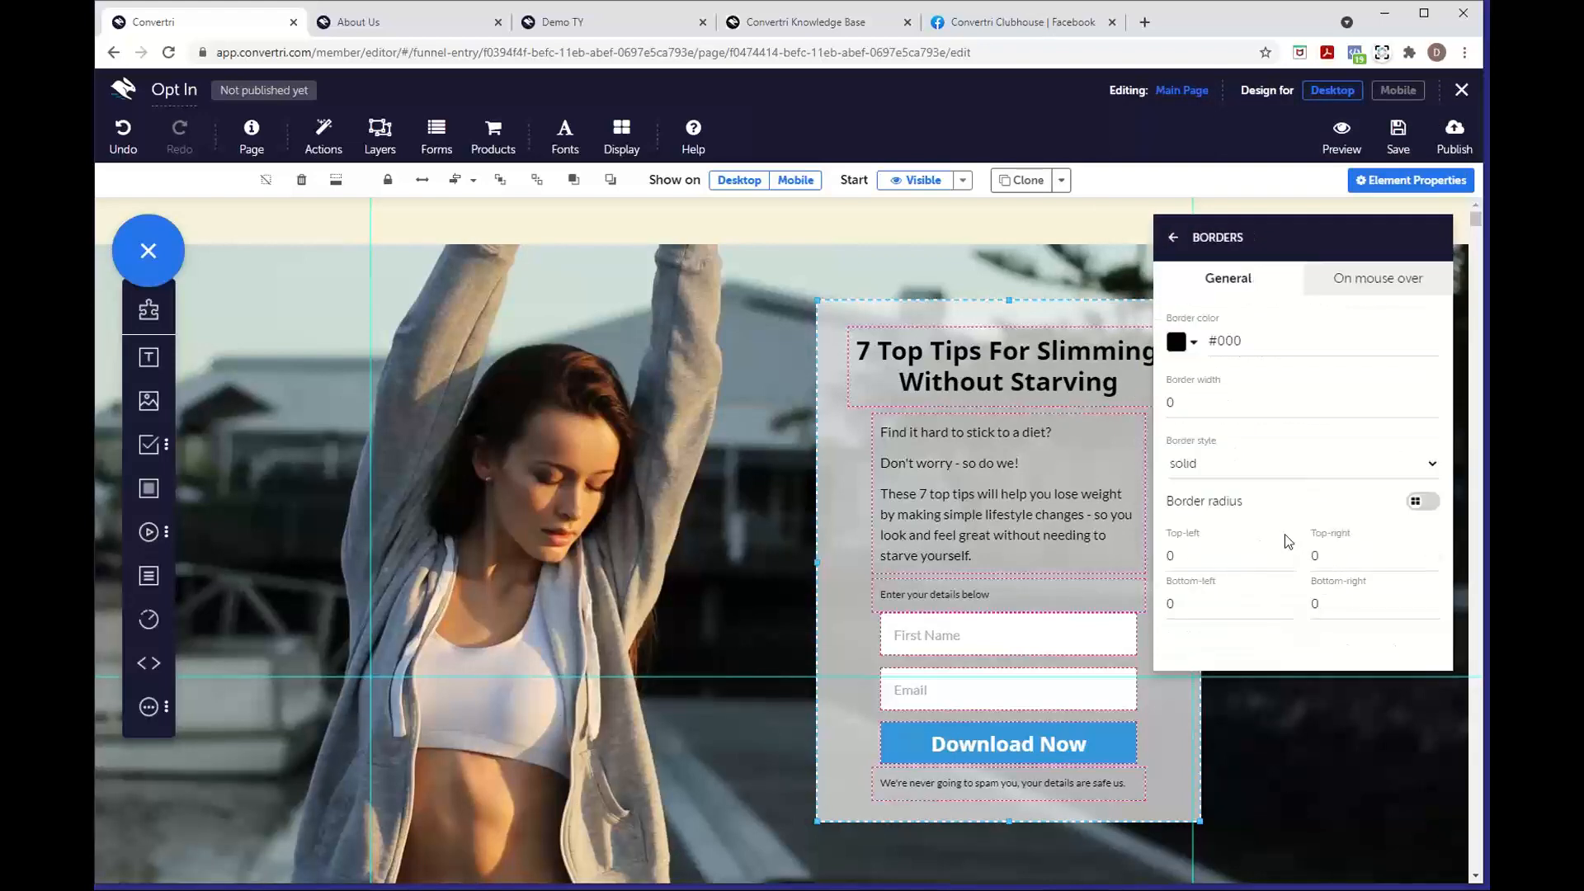
pyautogui.click(1414, 505)
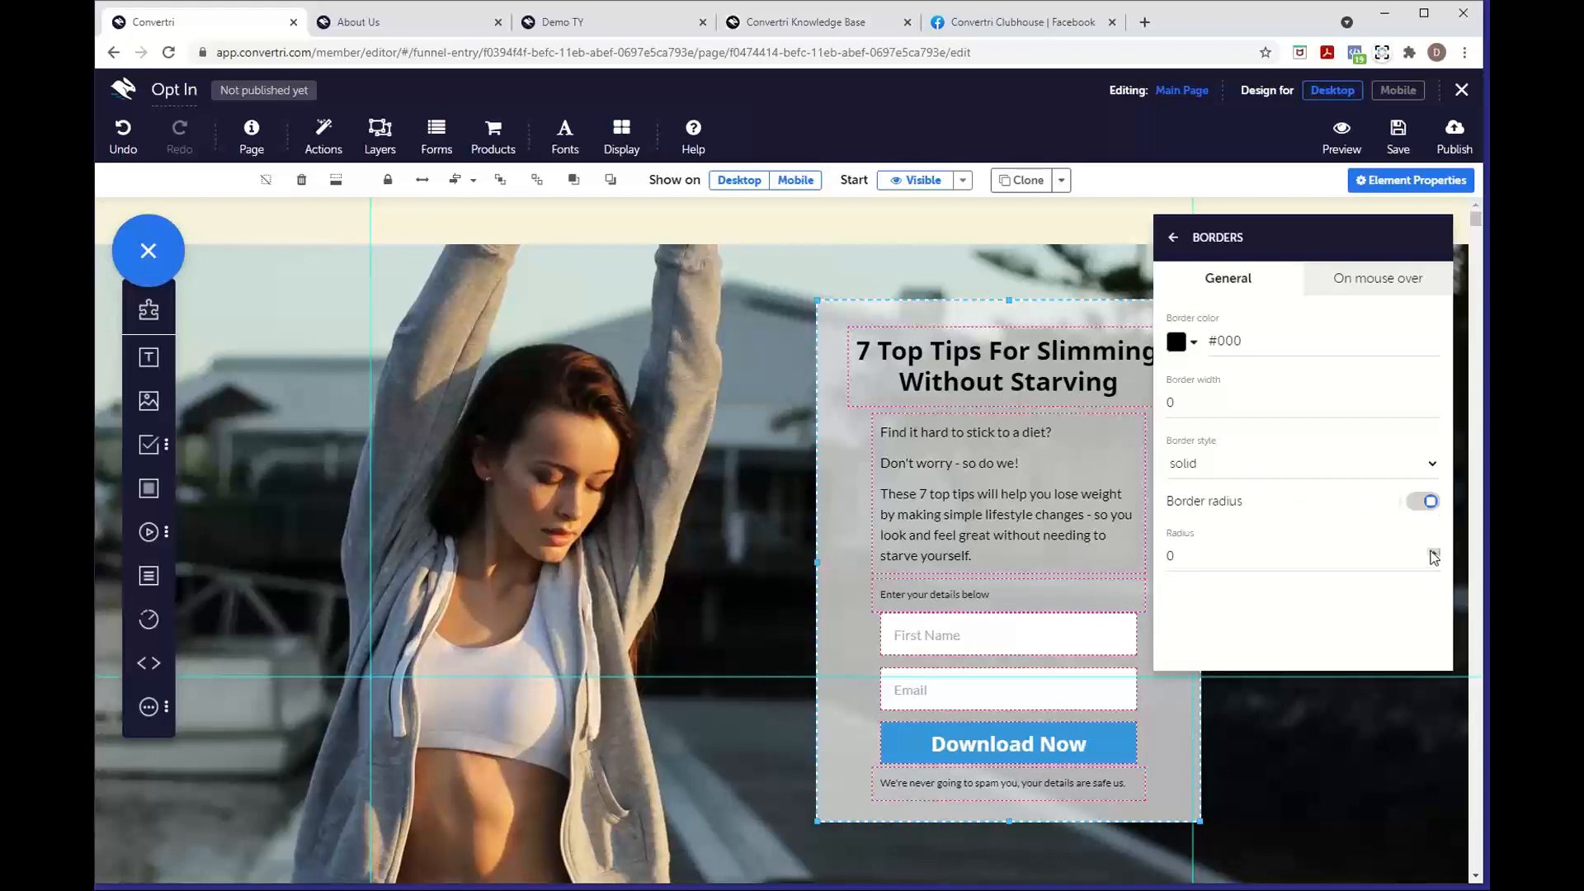
pyautogui.click(1432, 551)
pyautogui.moveTo(1431, 551); pyautogui.dragTo(1433, 557)
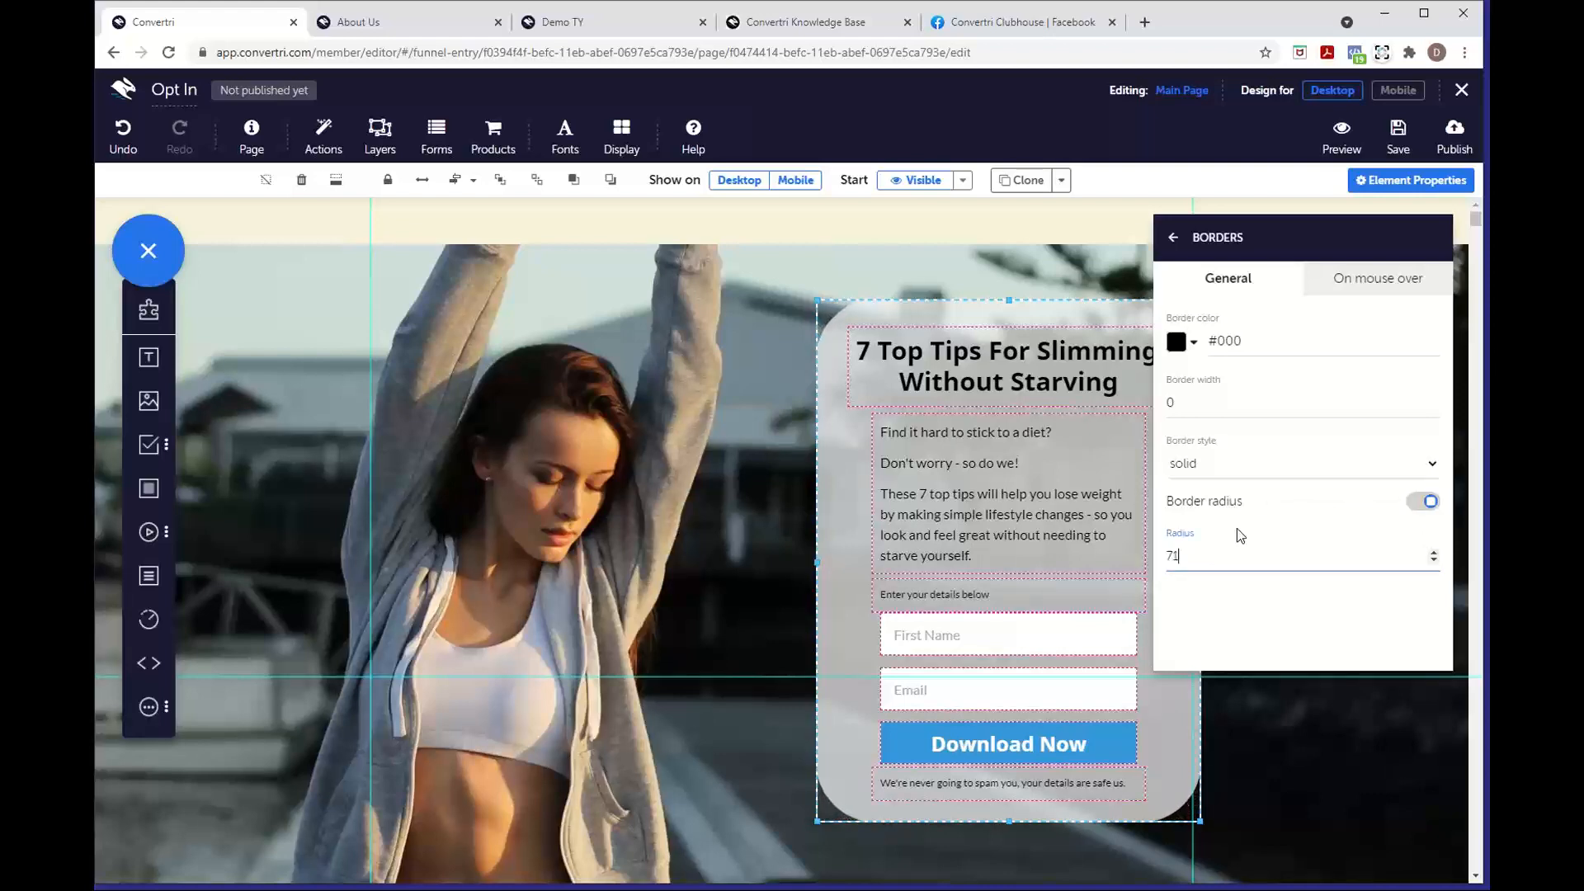
pyautogui.moveTo(1233, 549); pyautogui.dragTo(1127, 556)
pyautogui.write('25')
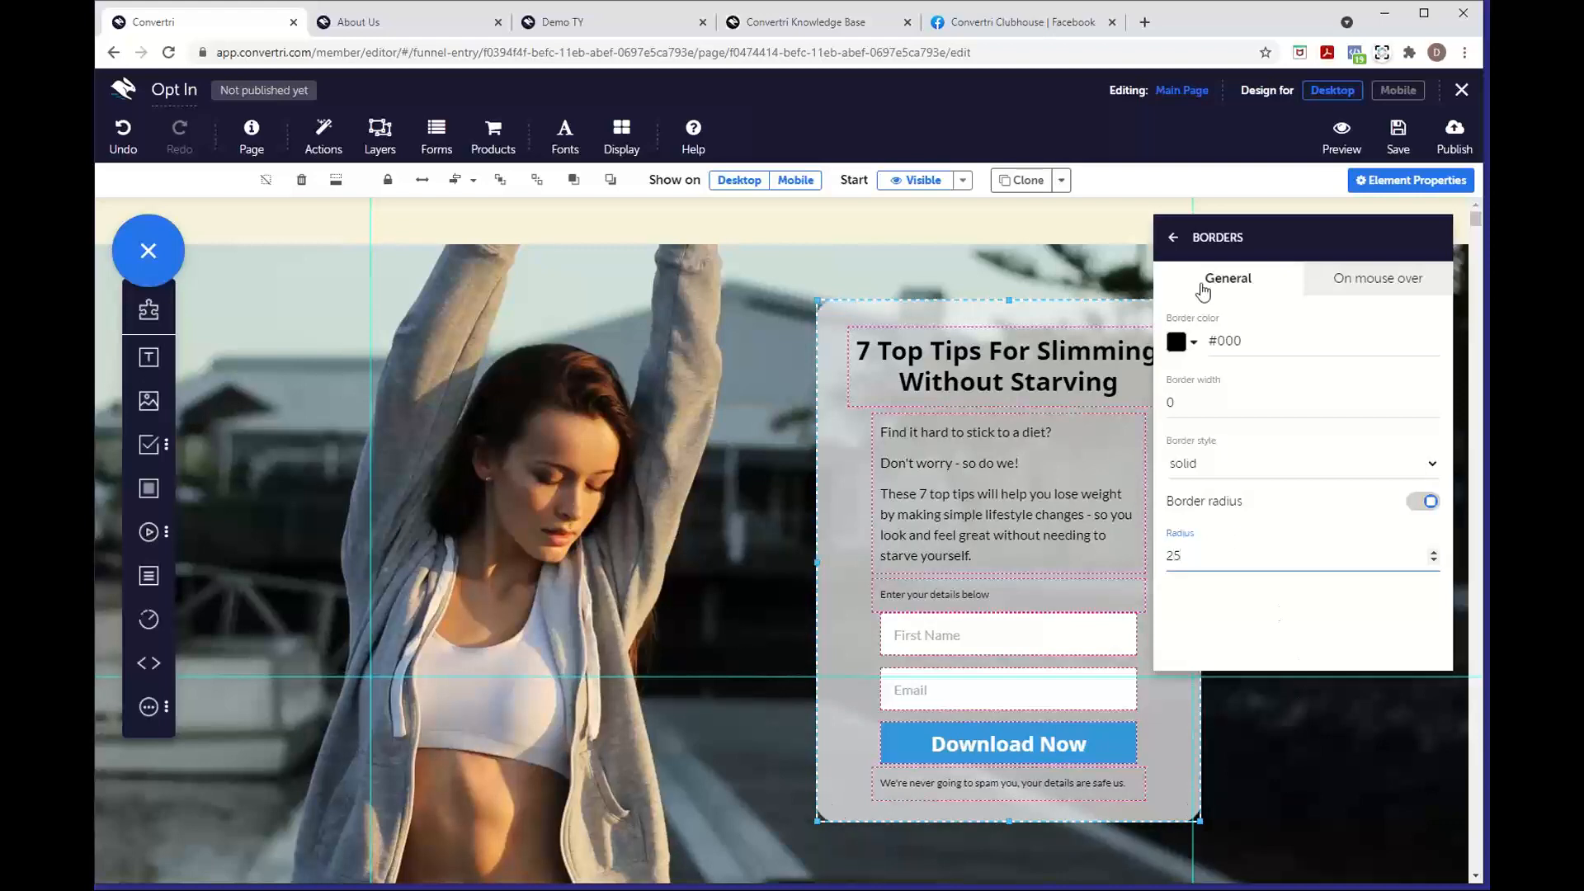
pyautogui.click(1172, 237)
pyautogui.click(1175, 240)
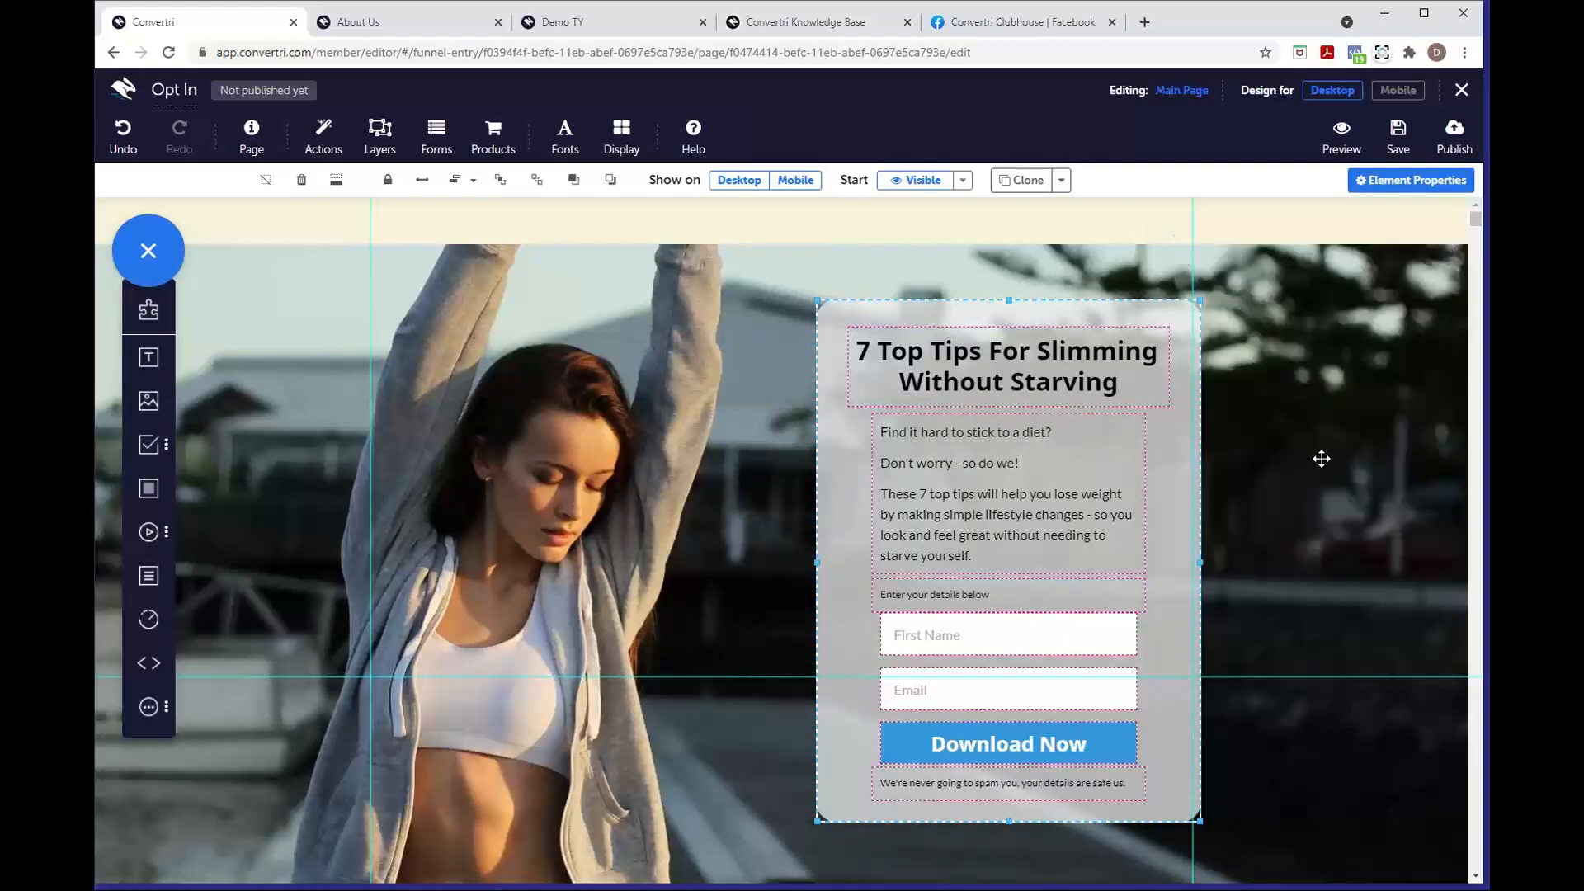
pyautogui.click(268, 190)
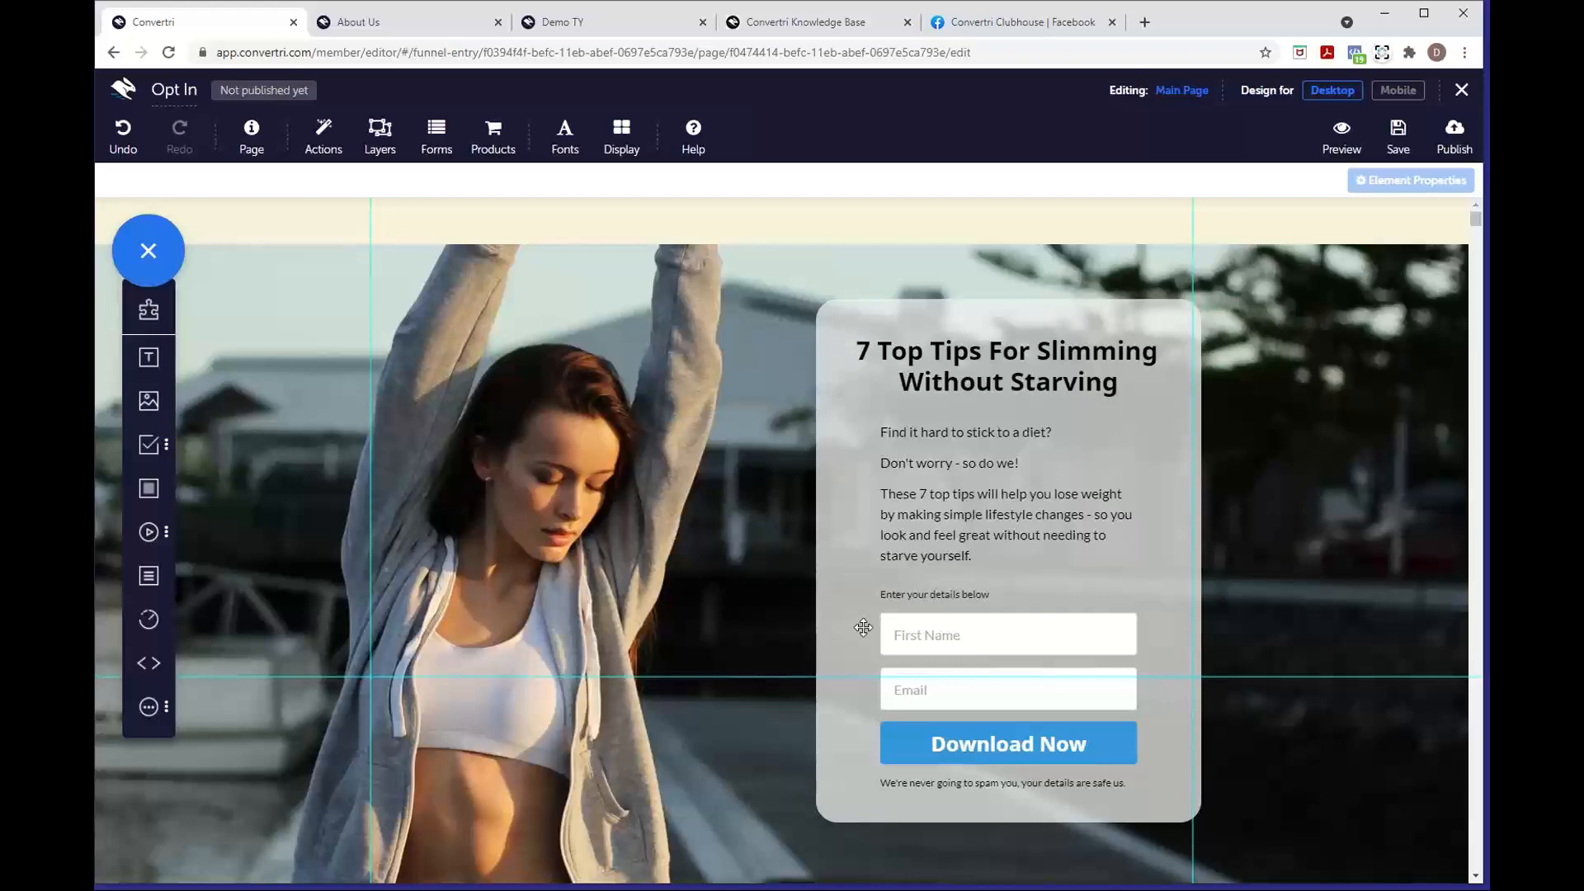
# Add a text element reading "Privacy Policy" to the cream footer strip and narrow its box around the text
pyautogui.scroll(-3, 847, 635)
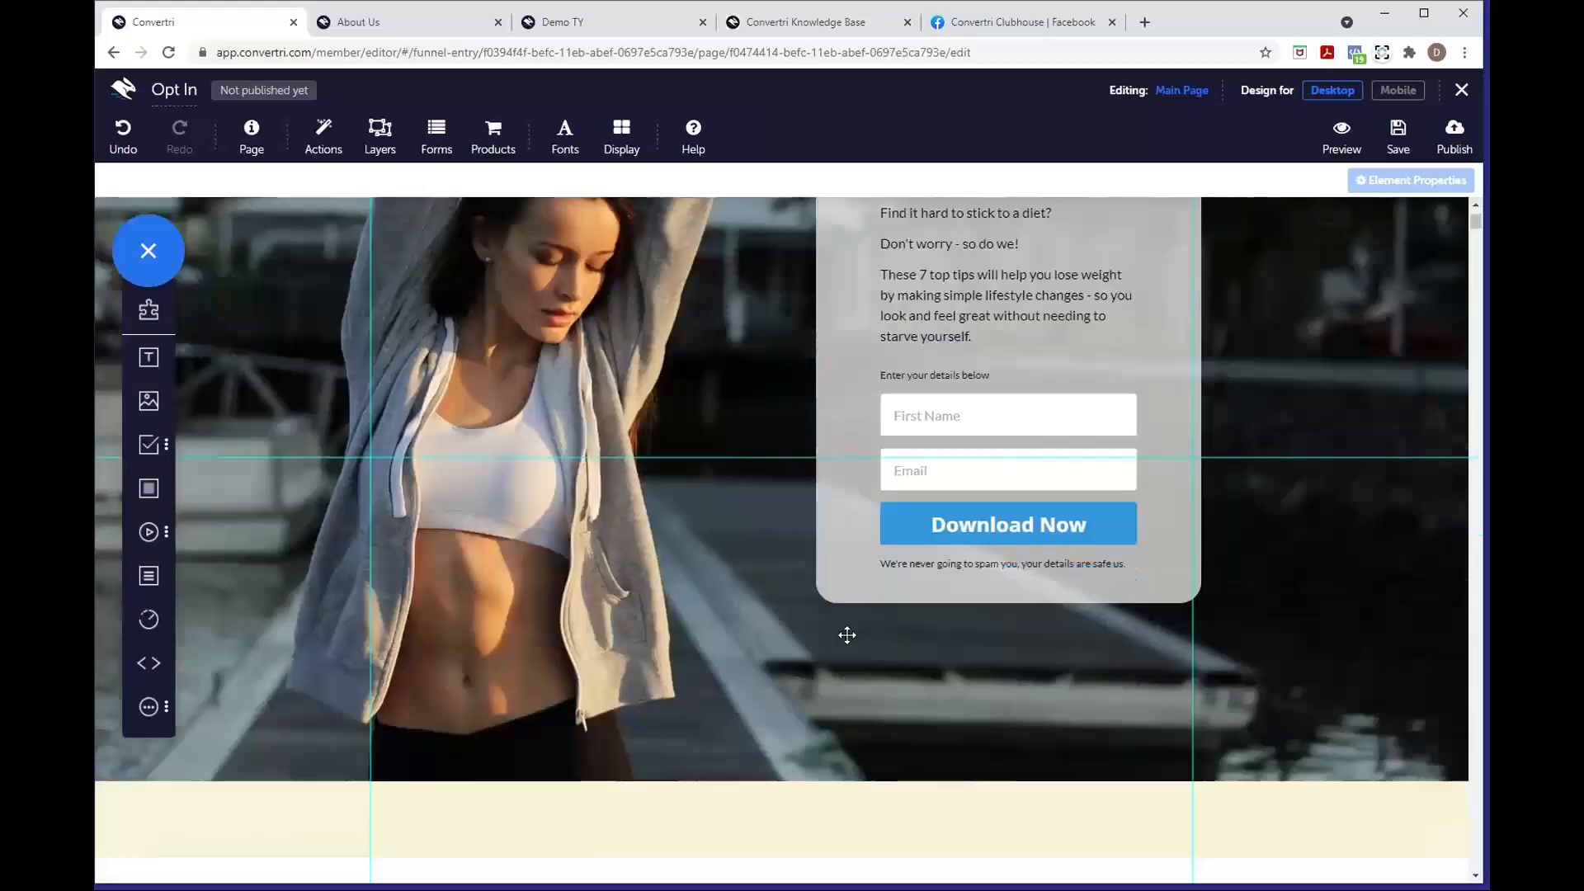
pyautogui.scroll(3, 847, 635)
pyautogui.scroll(-3, 847, 635)
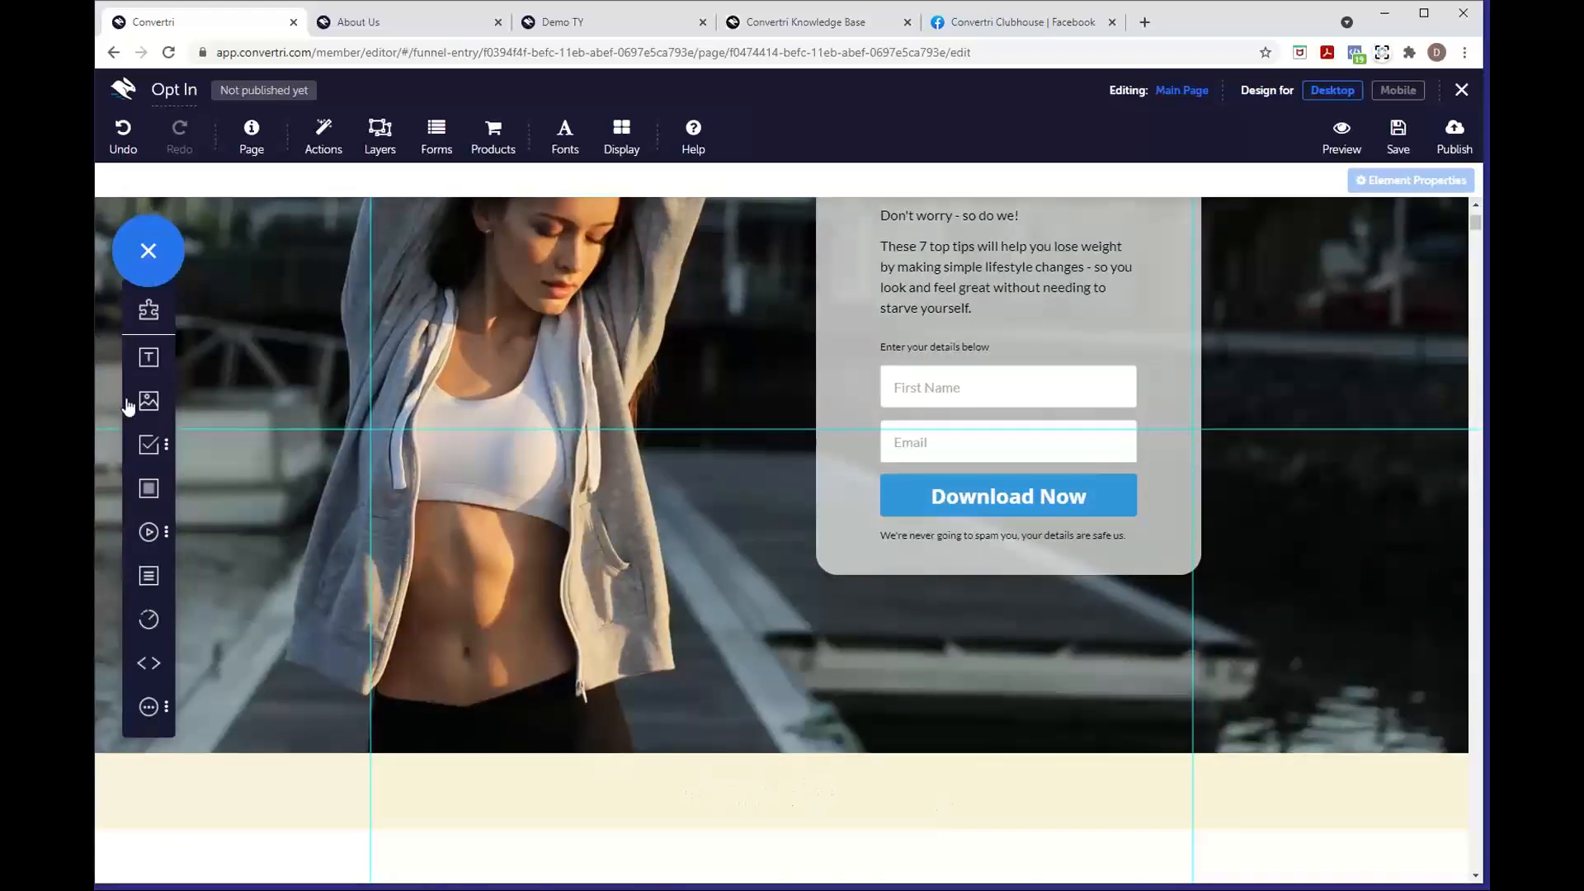
pyautogui.moveTo(148, 360); pyautogui.dragTo(697, 804)
pyautogui.click(761, 793)
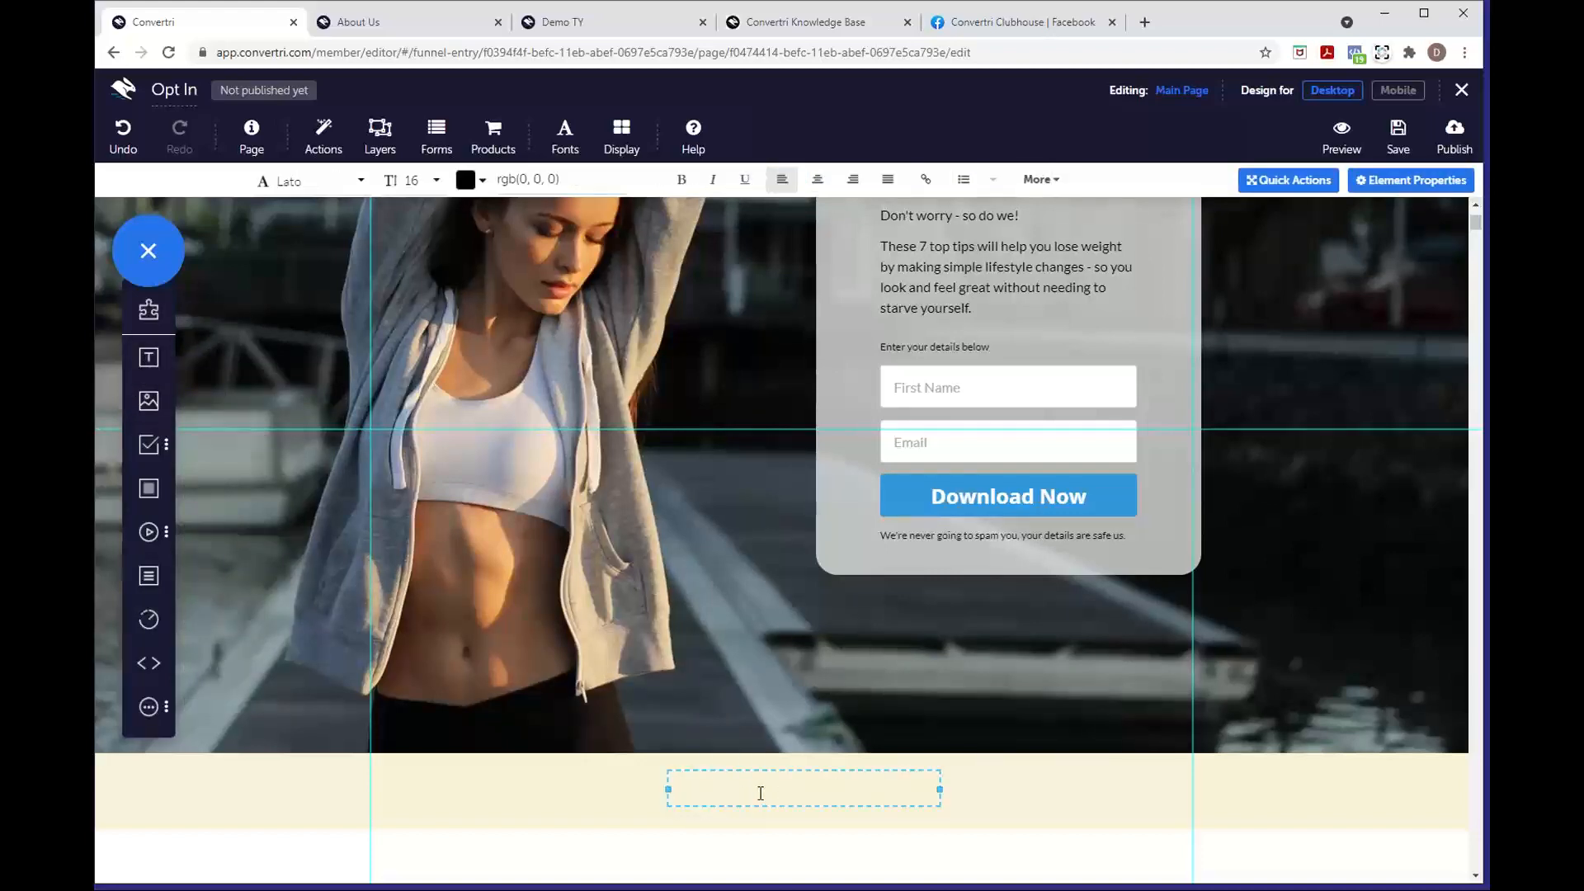
pyautogui.write('Privacy Policy')
pyautogui.click(939, 790)
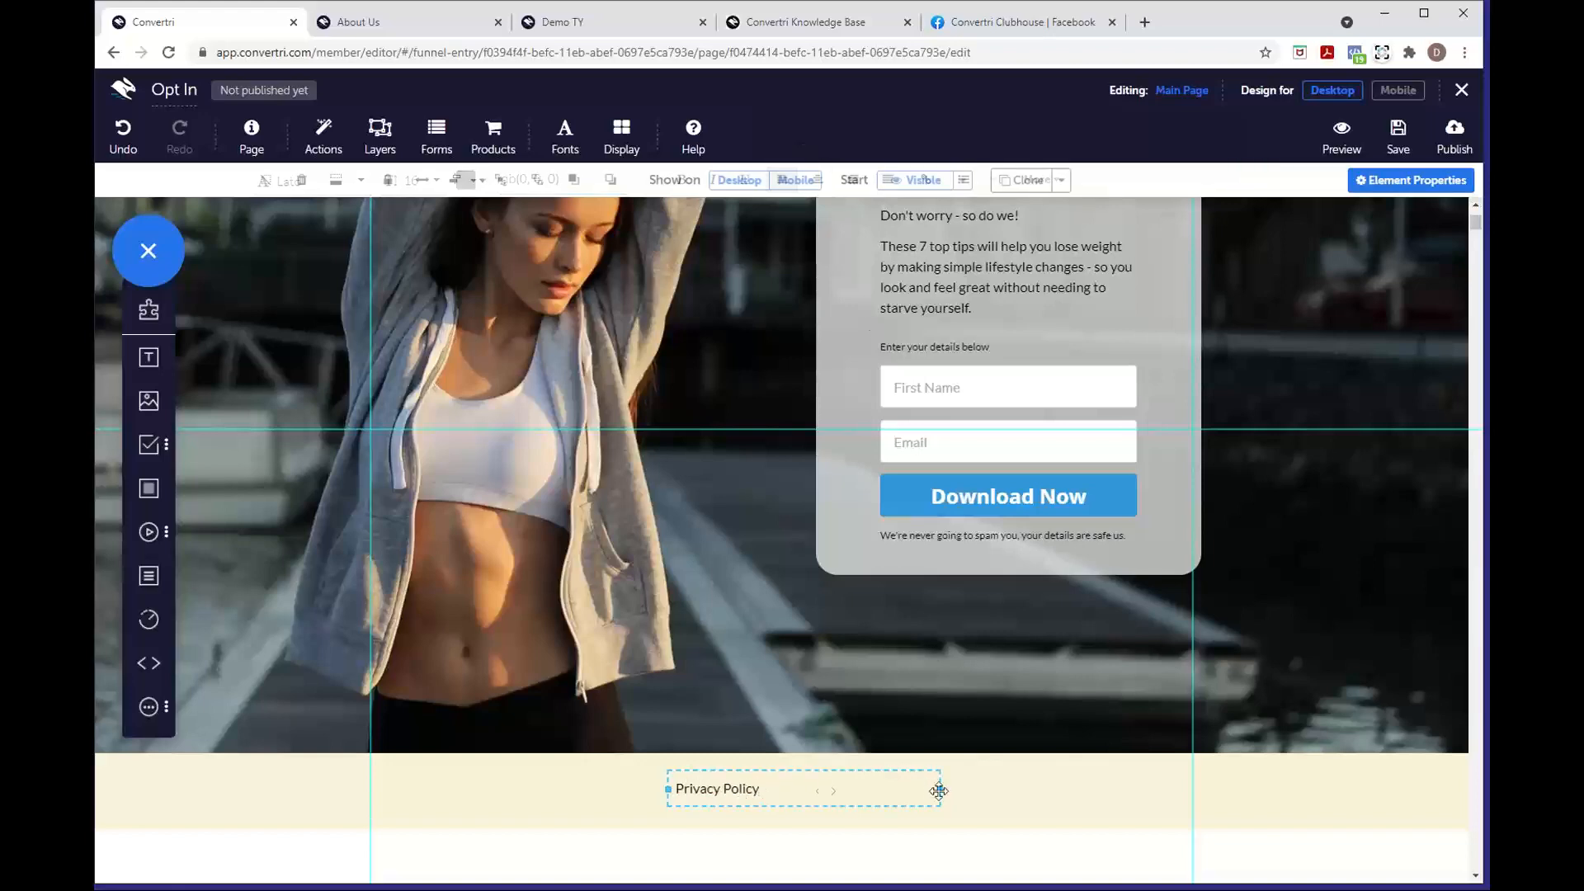
pyautogui.moveTo(939, 791); pyautogui.dragTo(815, 789)
# Centre the Privacy Policy text within its box and align the box to the horizontal centre of the page
pyautogui.click(795, 790)
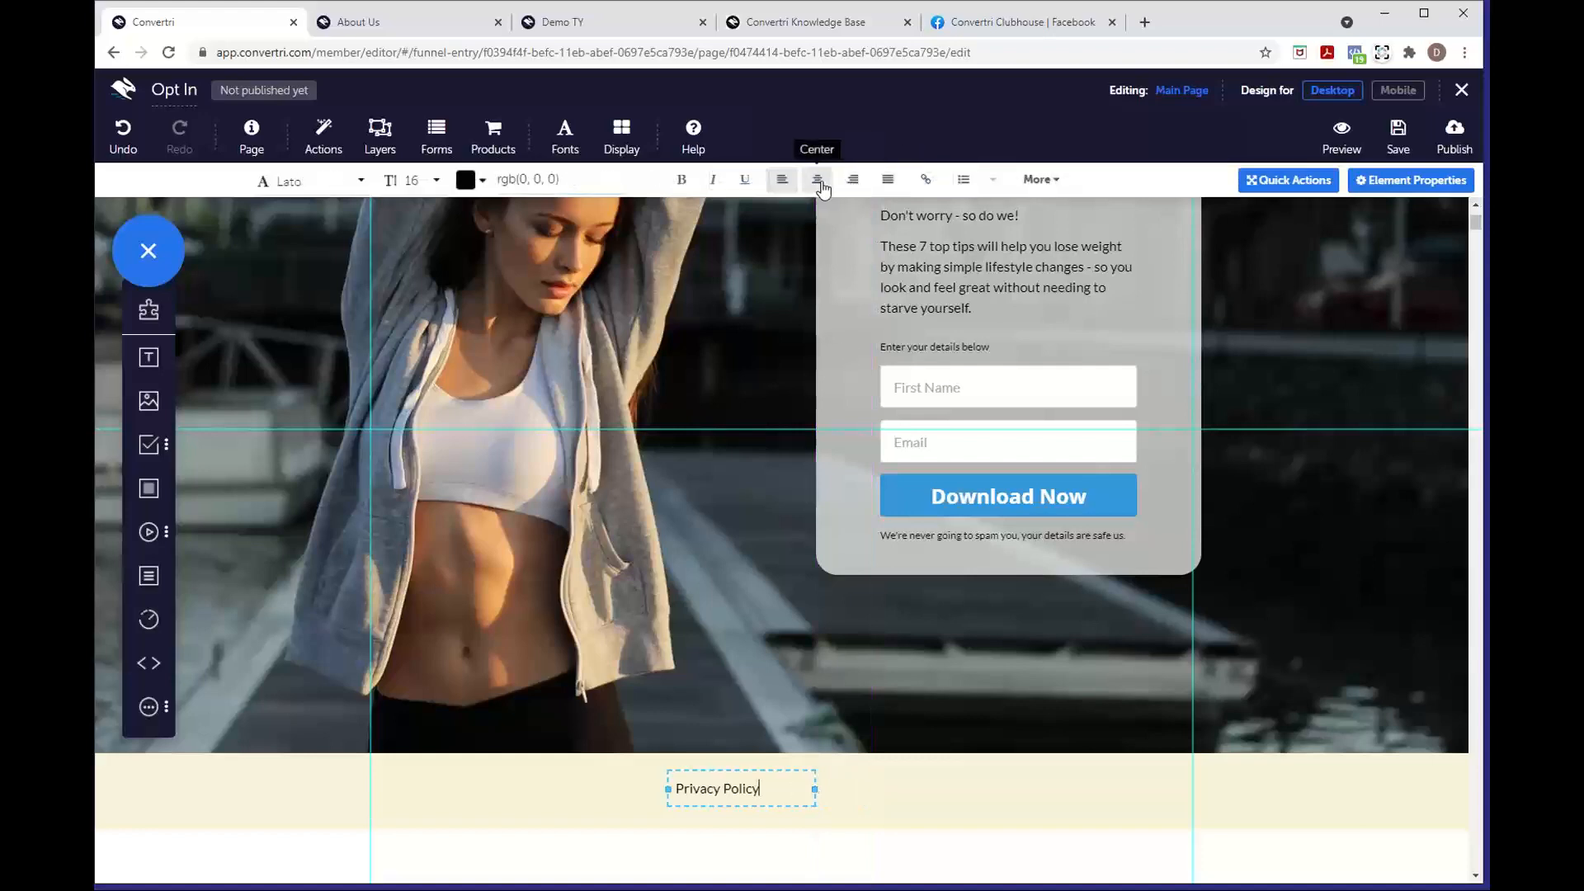
pyautogui.click(818, 180)
pyautogui.click(735, 806)
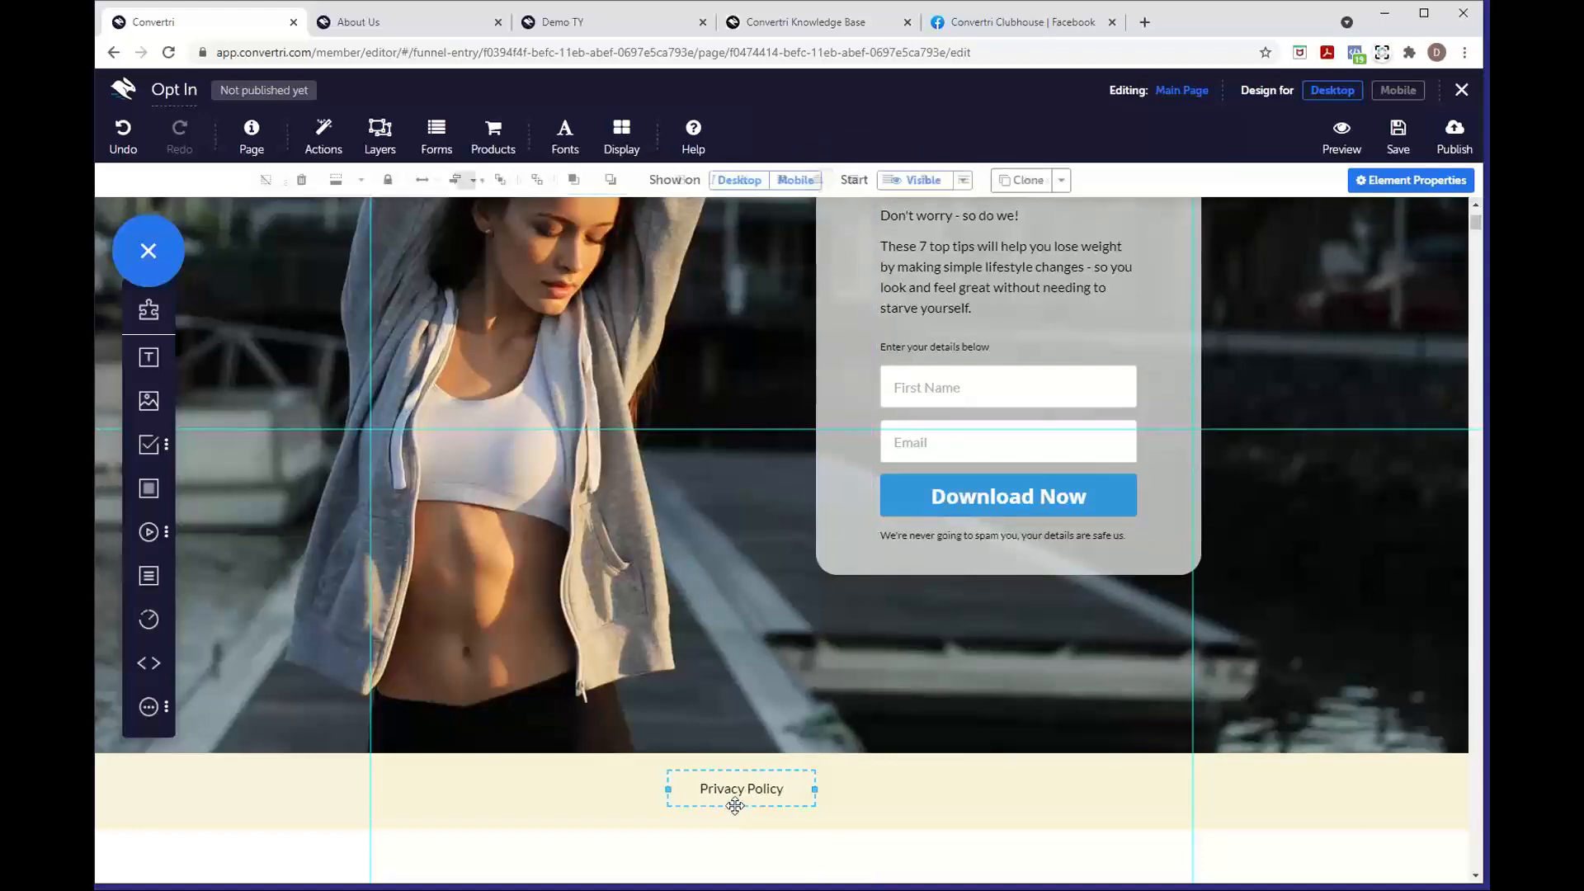
pyautogui.click(454, 188)
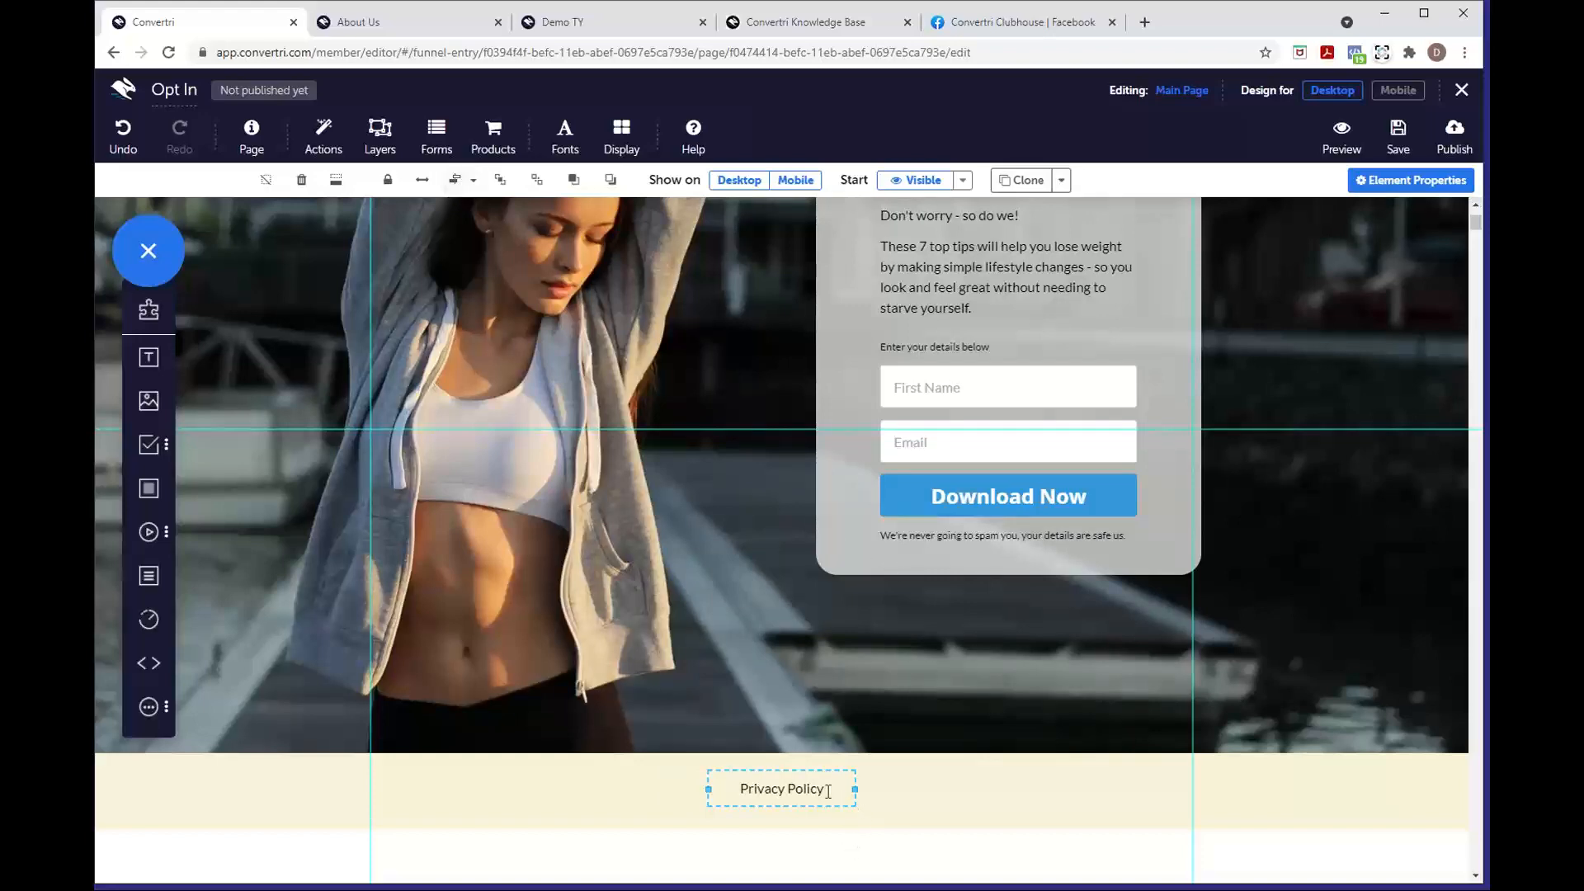
pyautogui.moveTo(828, 789); pyautogui.dragTo(738, 789)
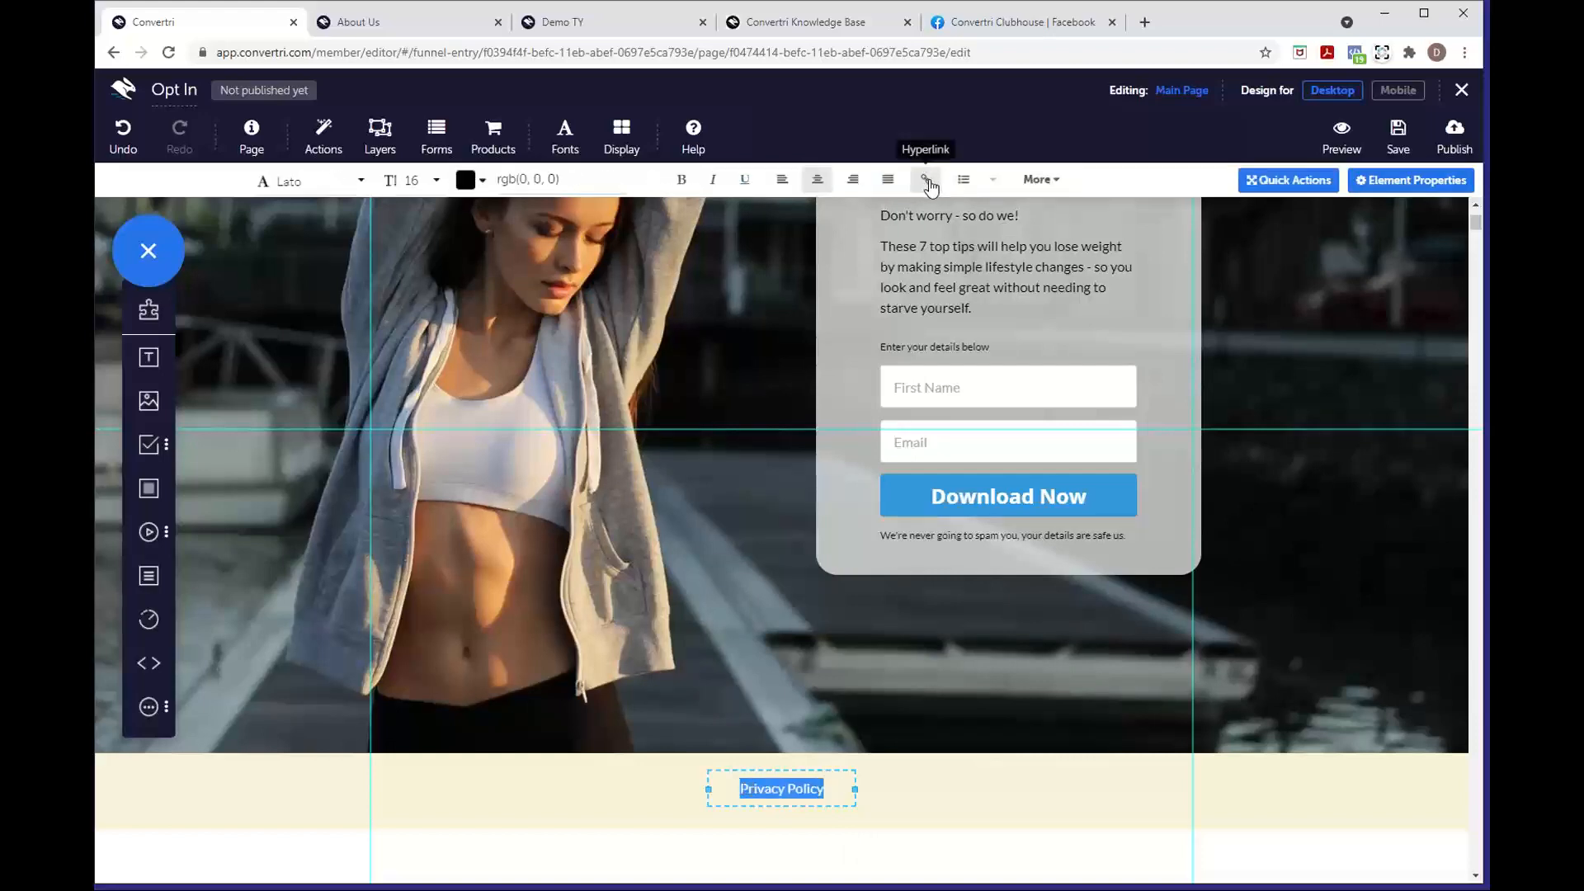
pyautogui.click(928, 180)
pyautogui.click(633, 204)
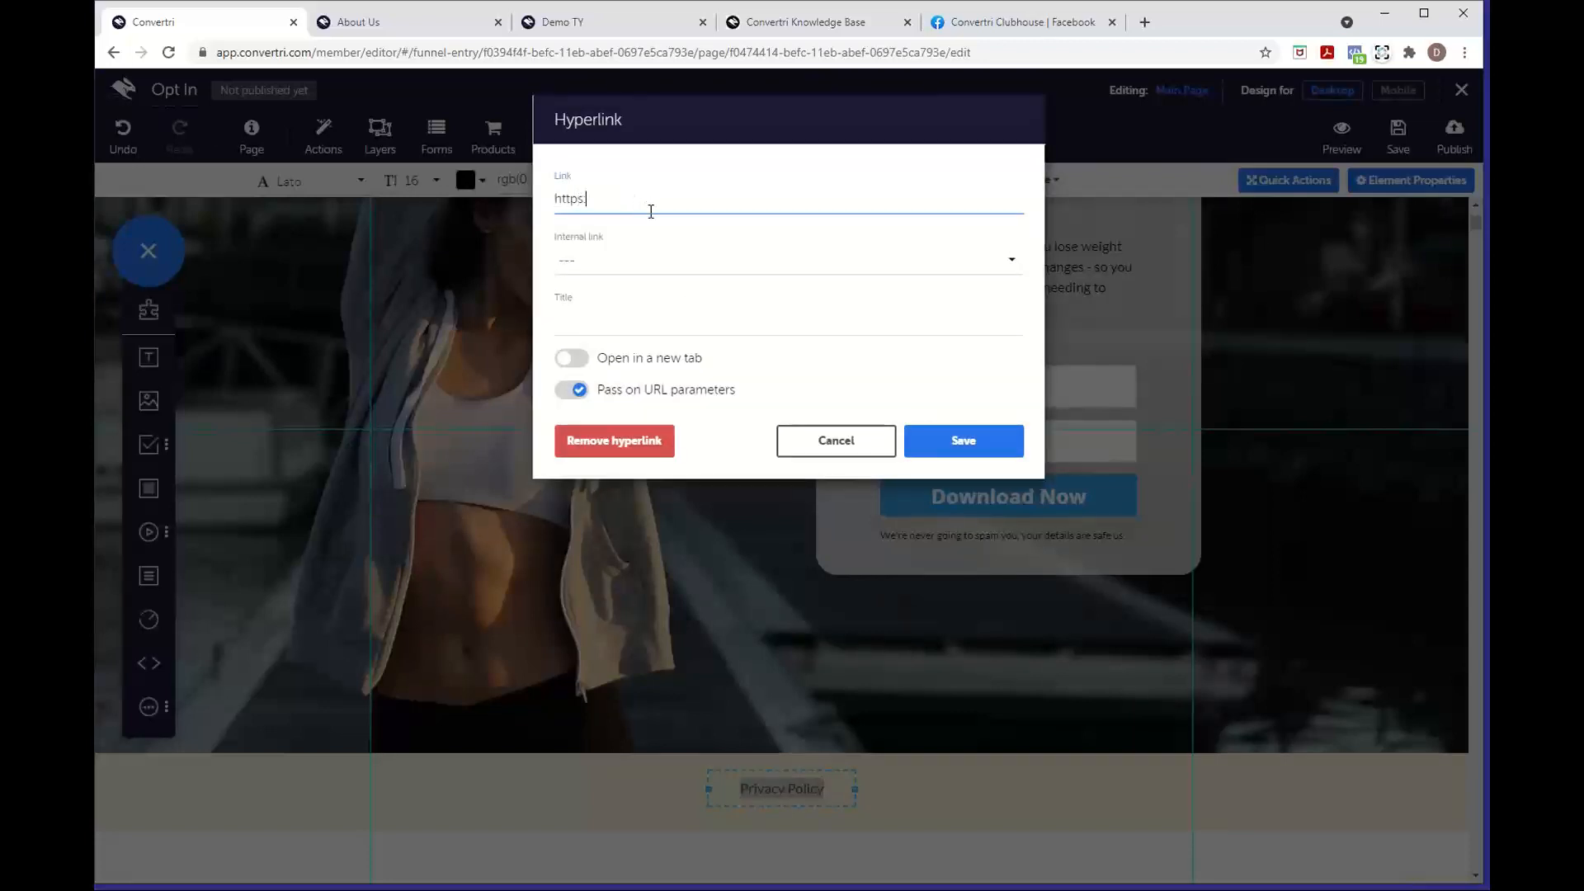
pyautogui.write('https://convertri.com/privacy')
pyautogui.click(570, 361)
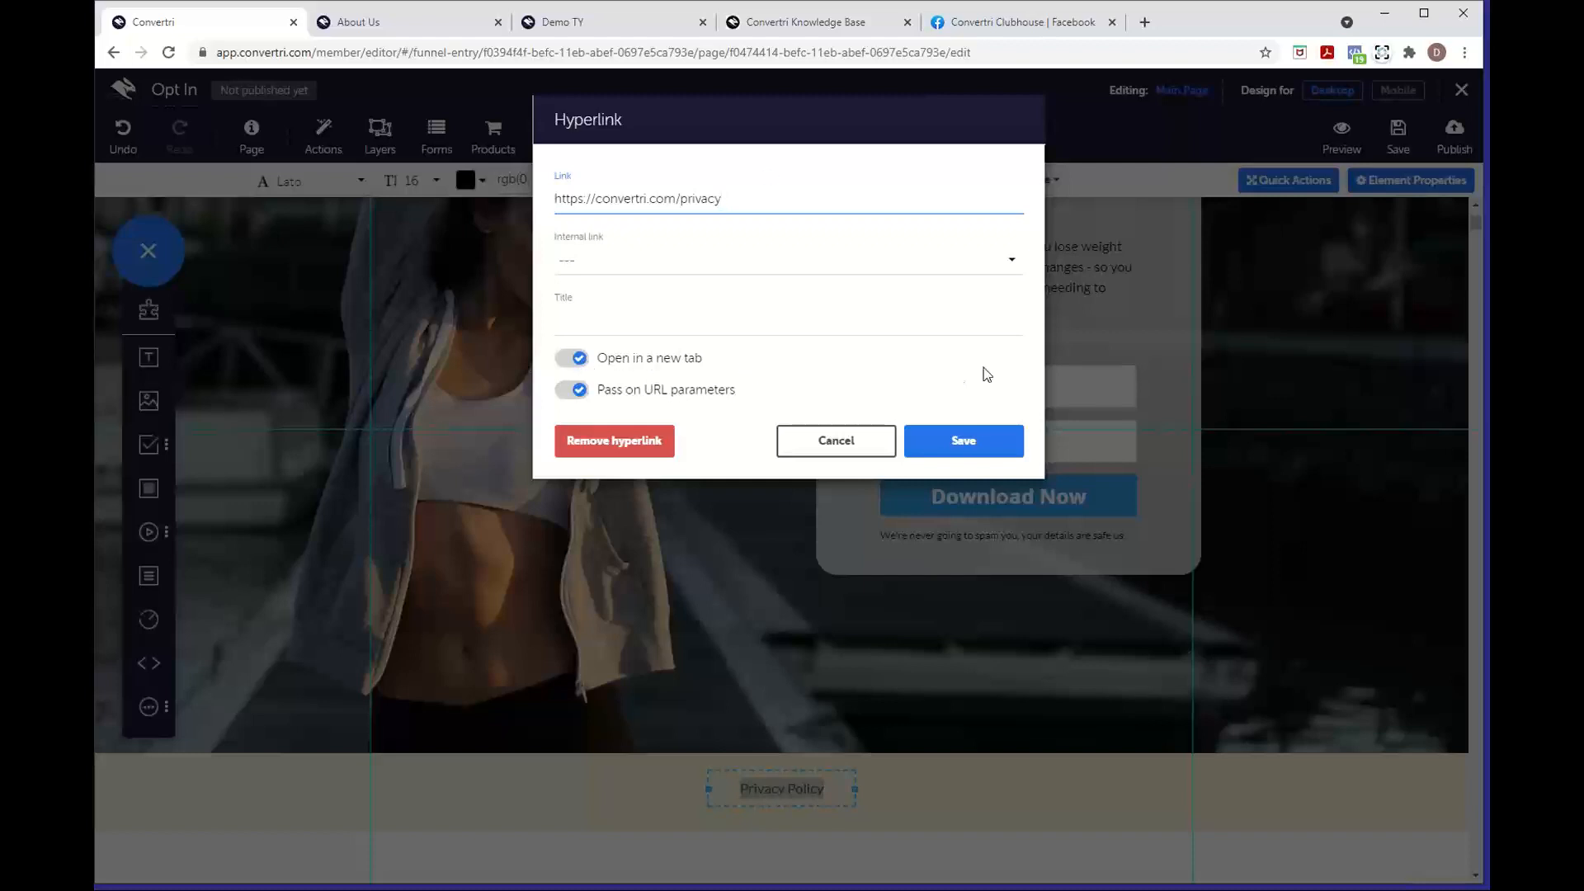
pyautogui.click(987, 444)
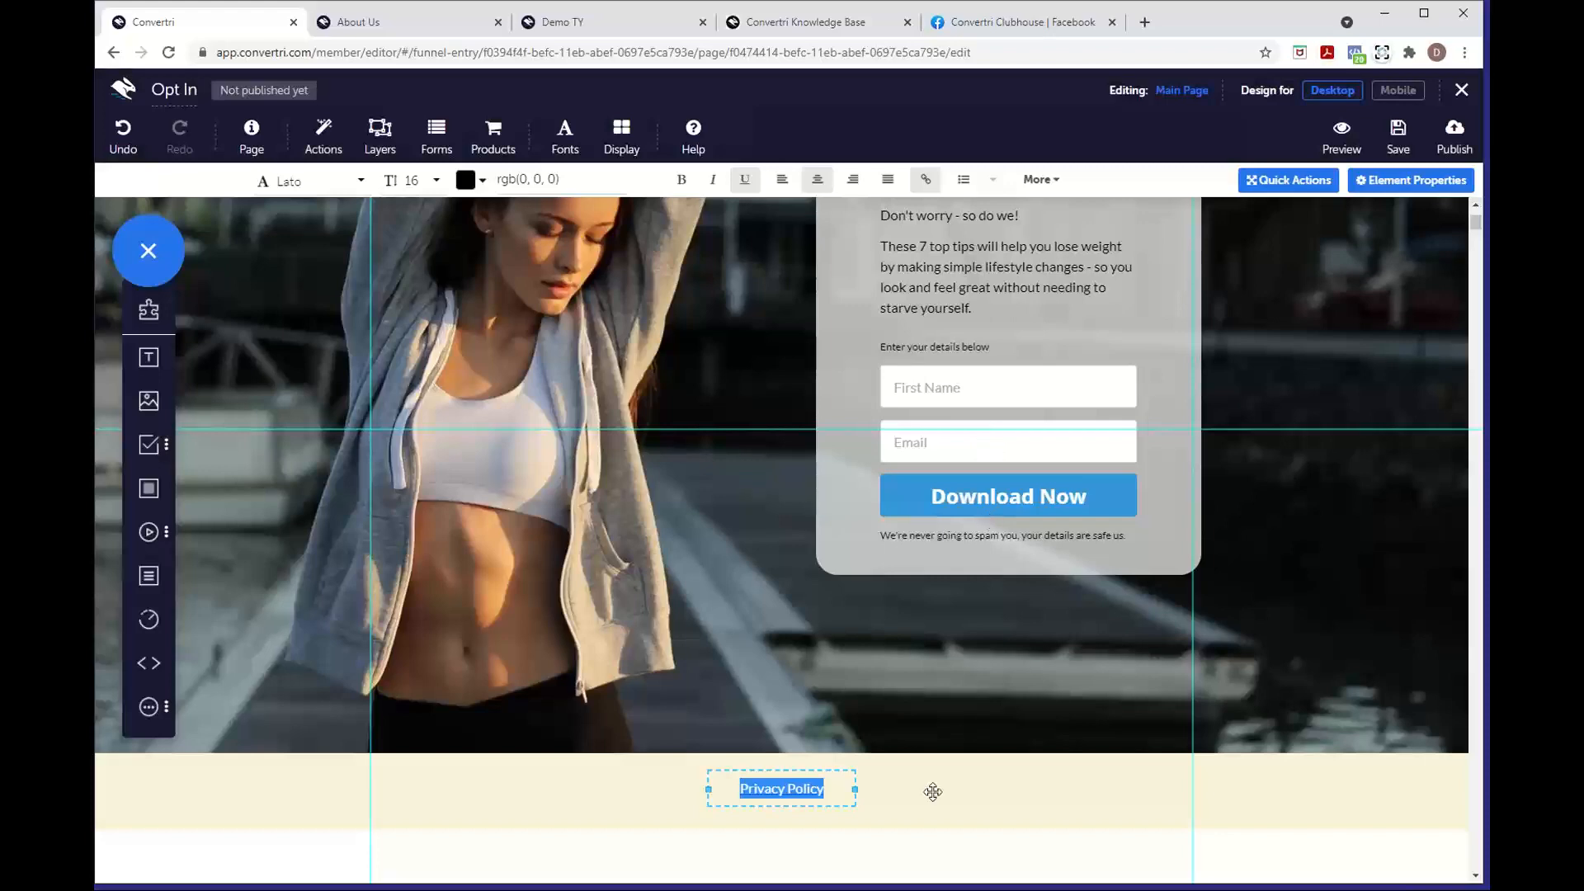
pyautogui.click(912, 850)
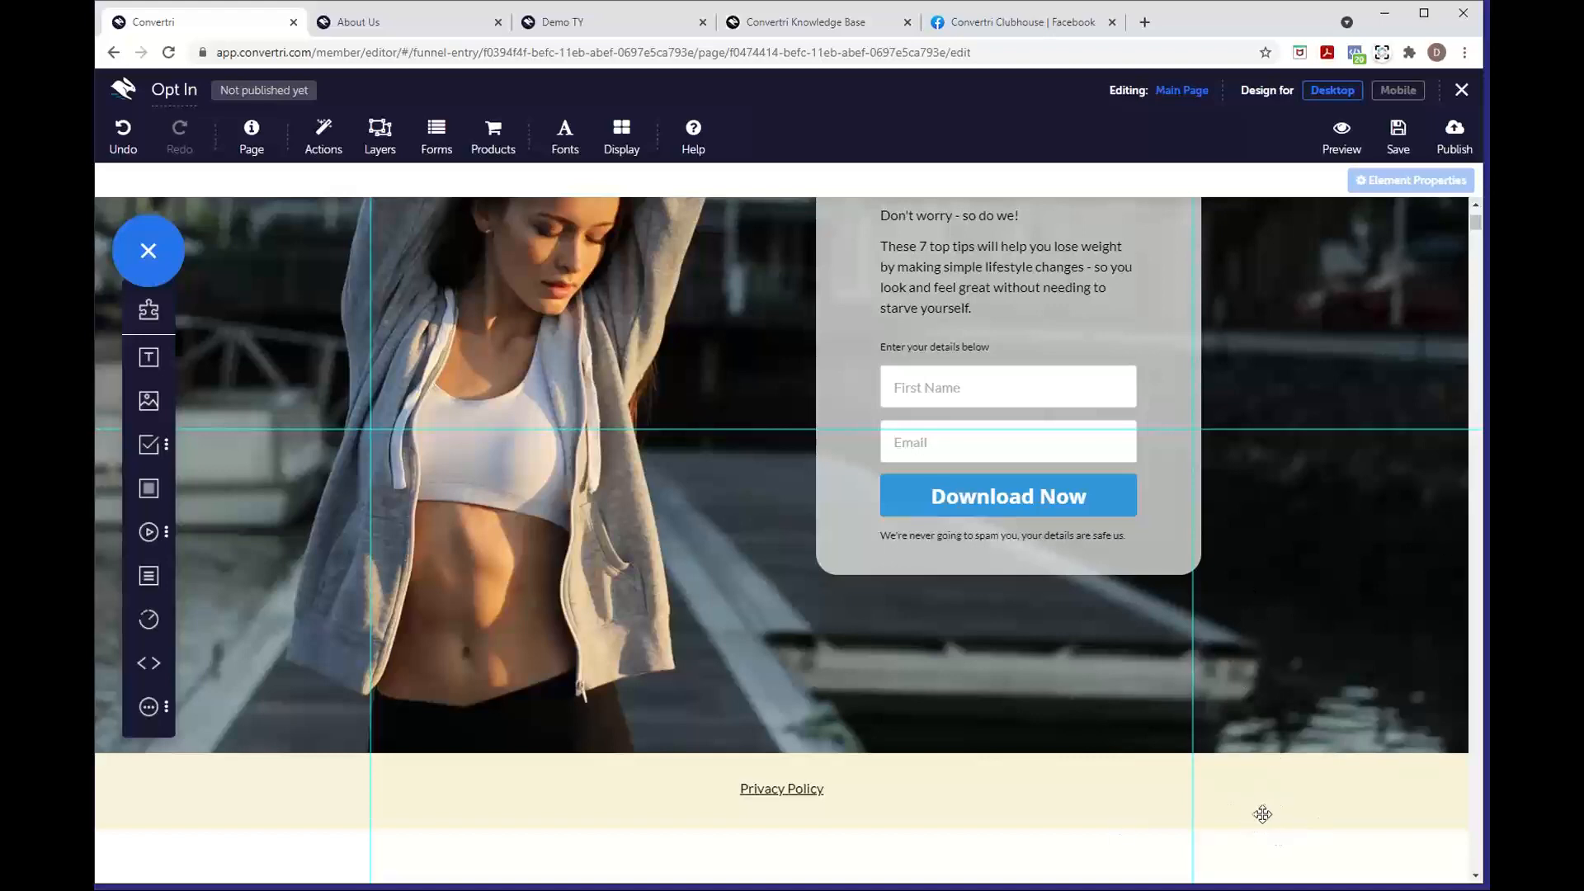
# Add a panel to the blank area of the page below the cream footer strip
pyautogui.scroll(-1, 1263, 815)
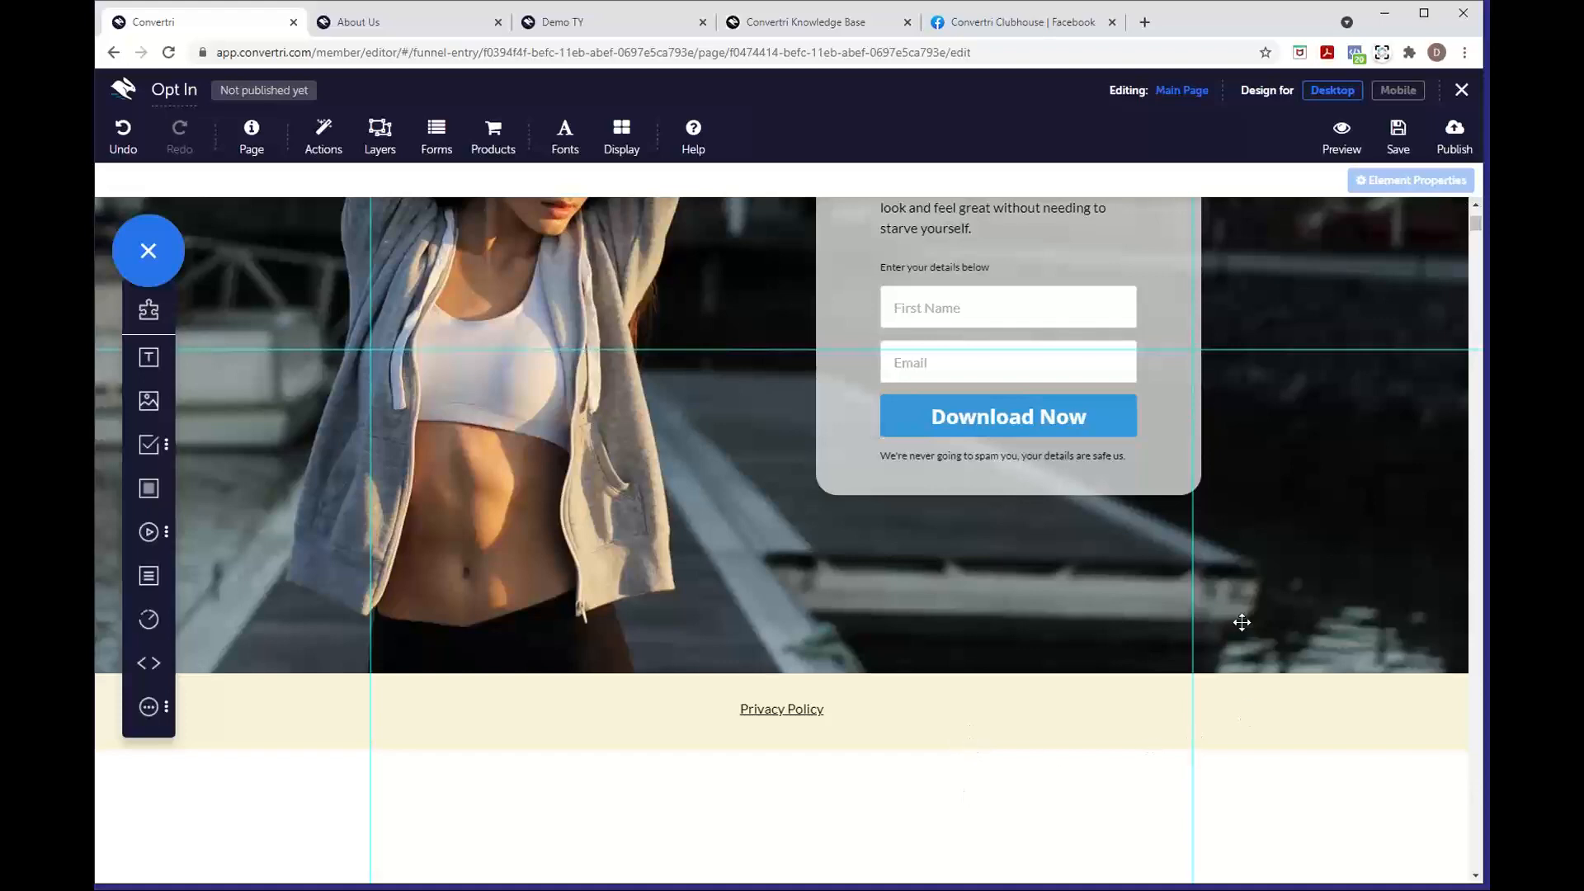
pyautogui.scroll(-4, 853, 772)
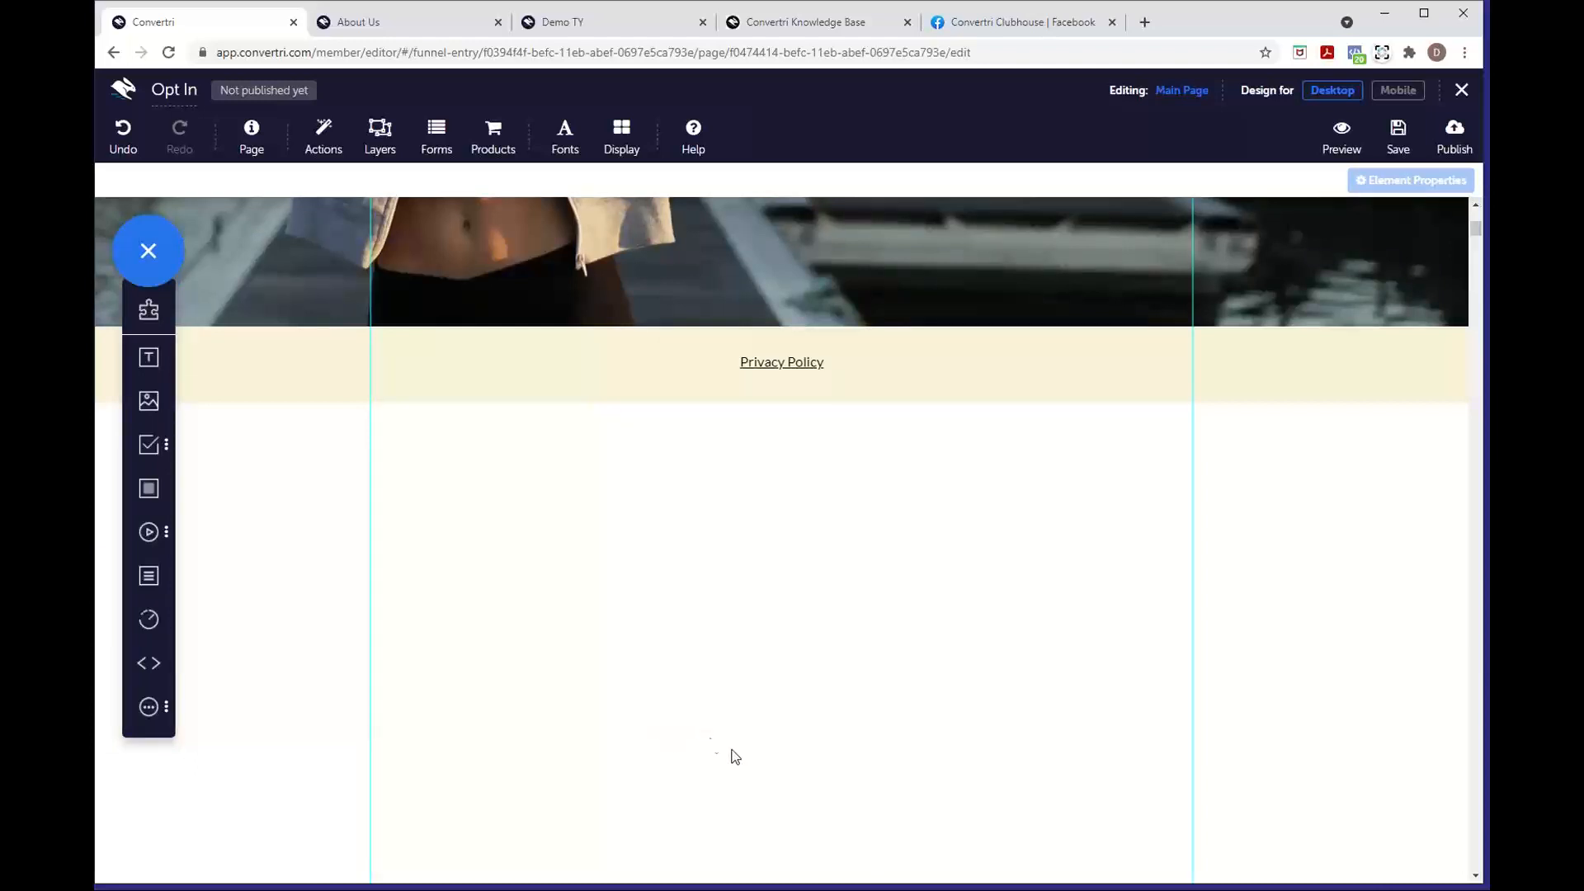
pyautogui.scroll(-1, 752, 758)
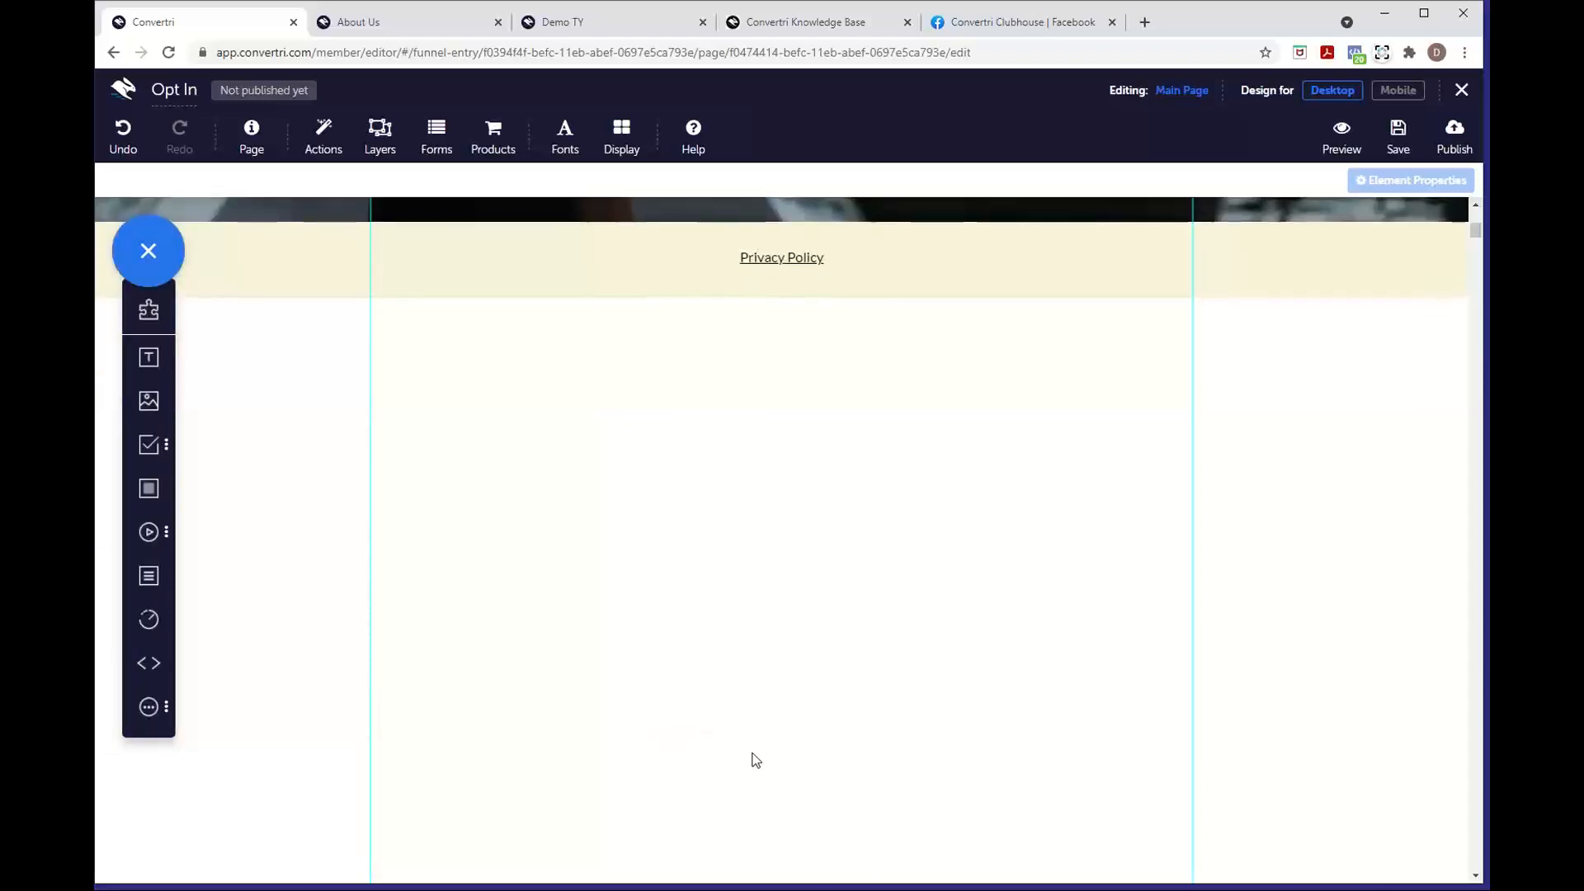
pyautogui.moveTo(396, 576); pyautogui.dragTo(676, 693)
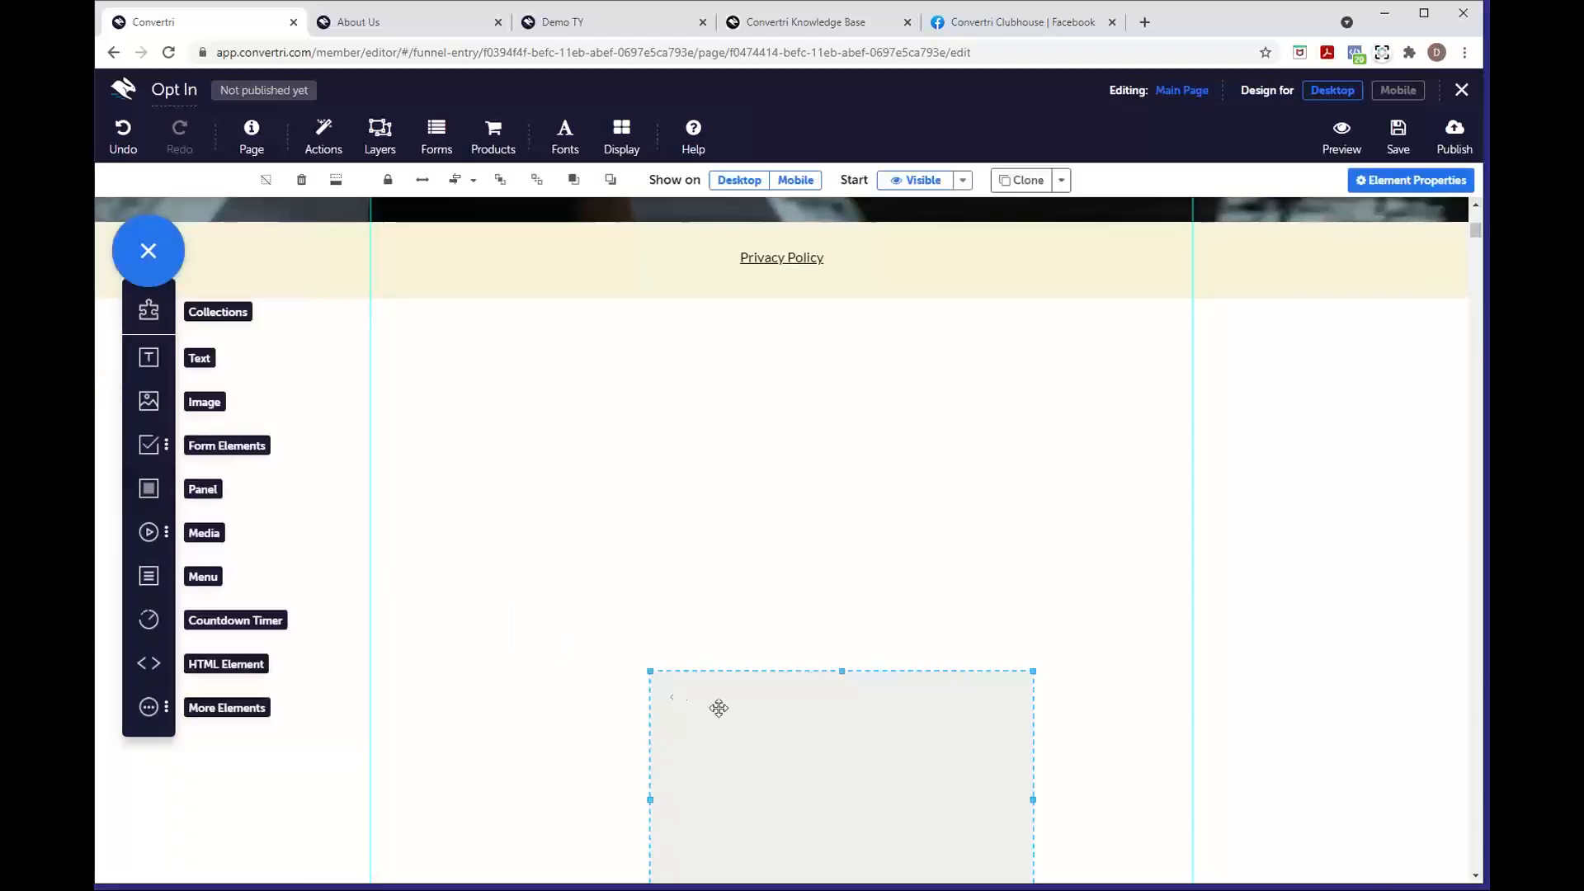
pyautogui.moveTo(812, 740); pyautogui.dragTo(714, 764)
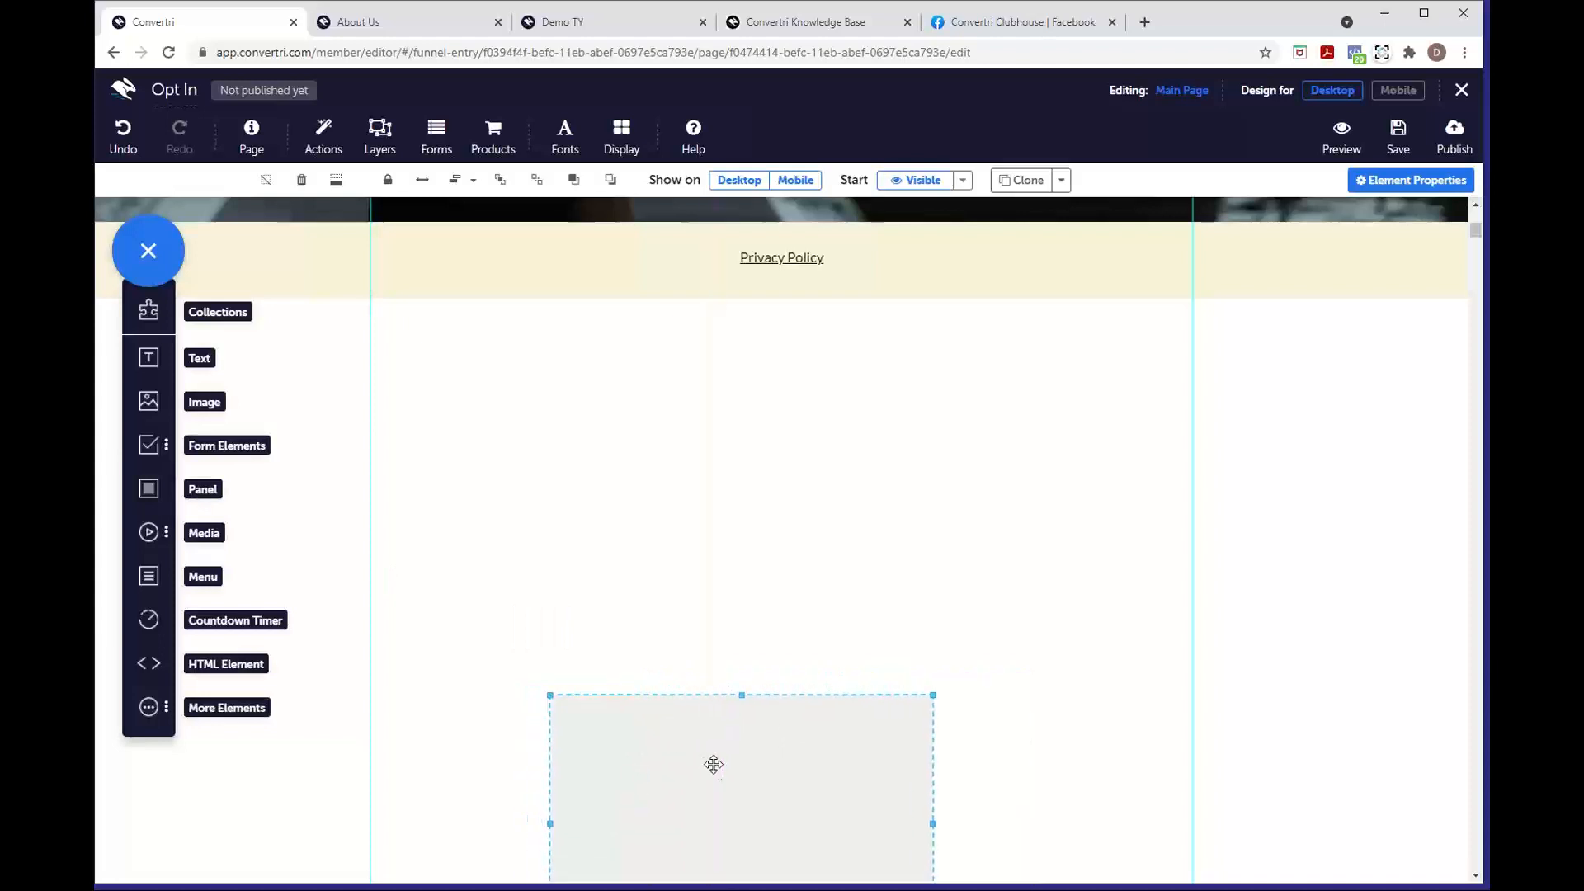
# Set the new panel's background fill to white, rgb(255, 255, 255), and deselect the panel
pyautogui.click(1386, 188)
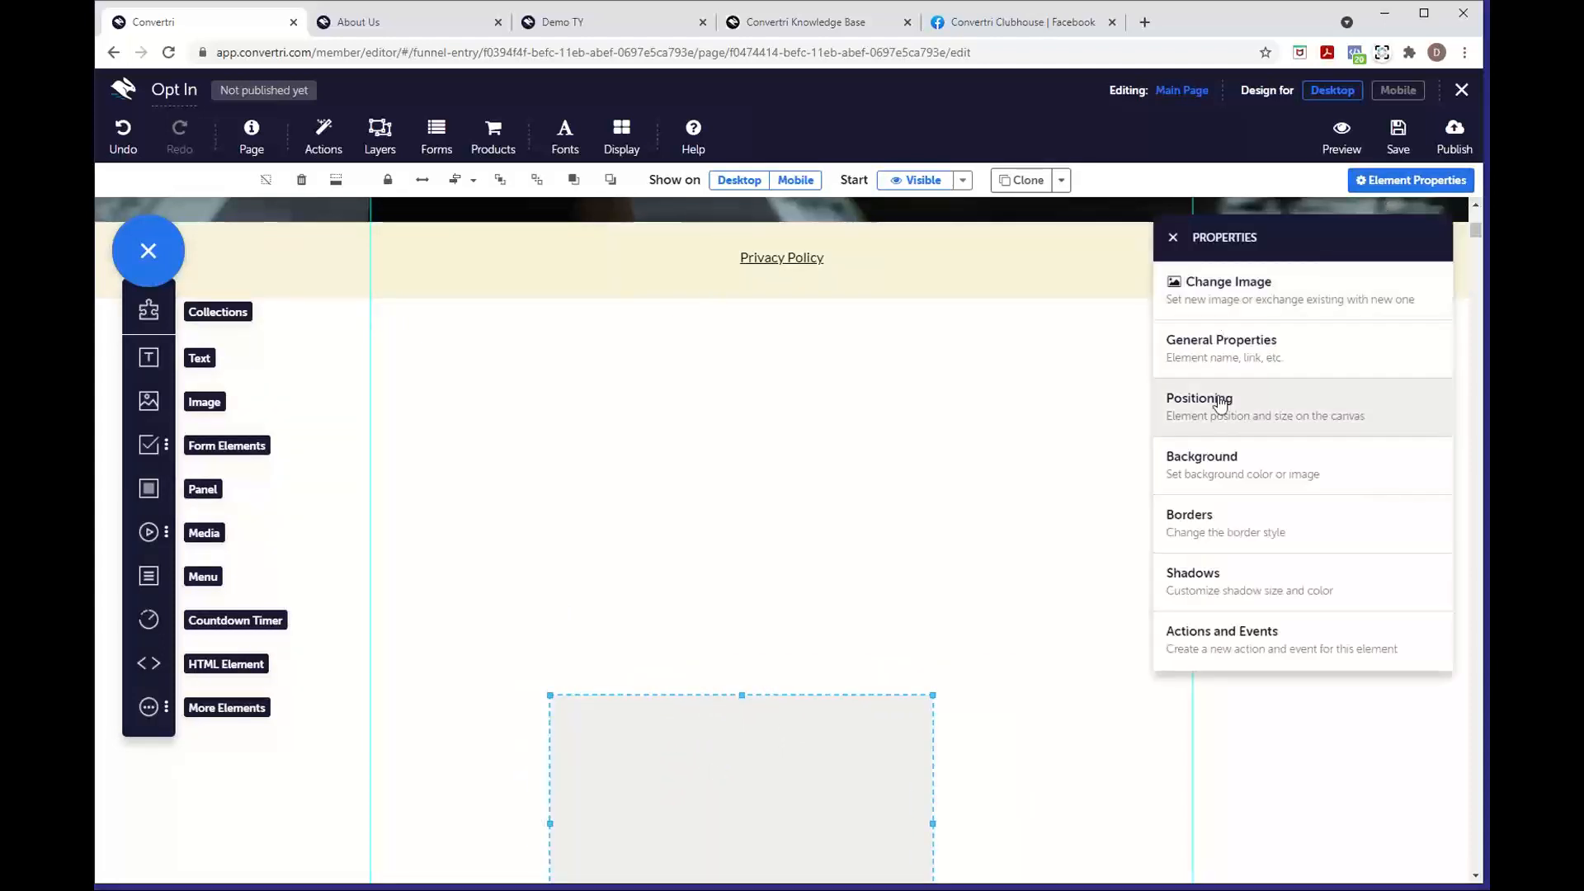
pyautogui.click(1204, 458)
pyautogui.click(1181, 347)
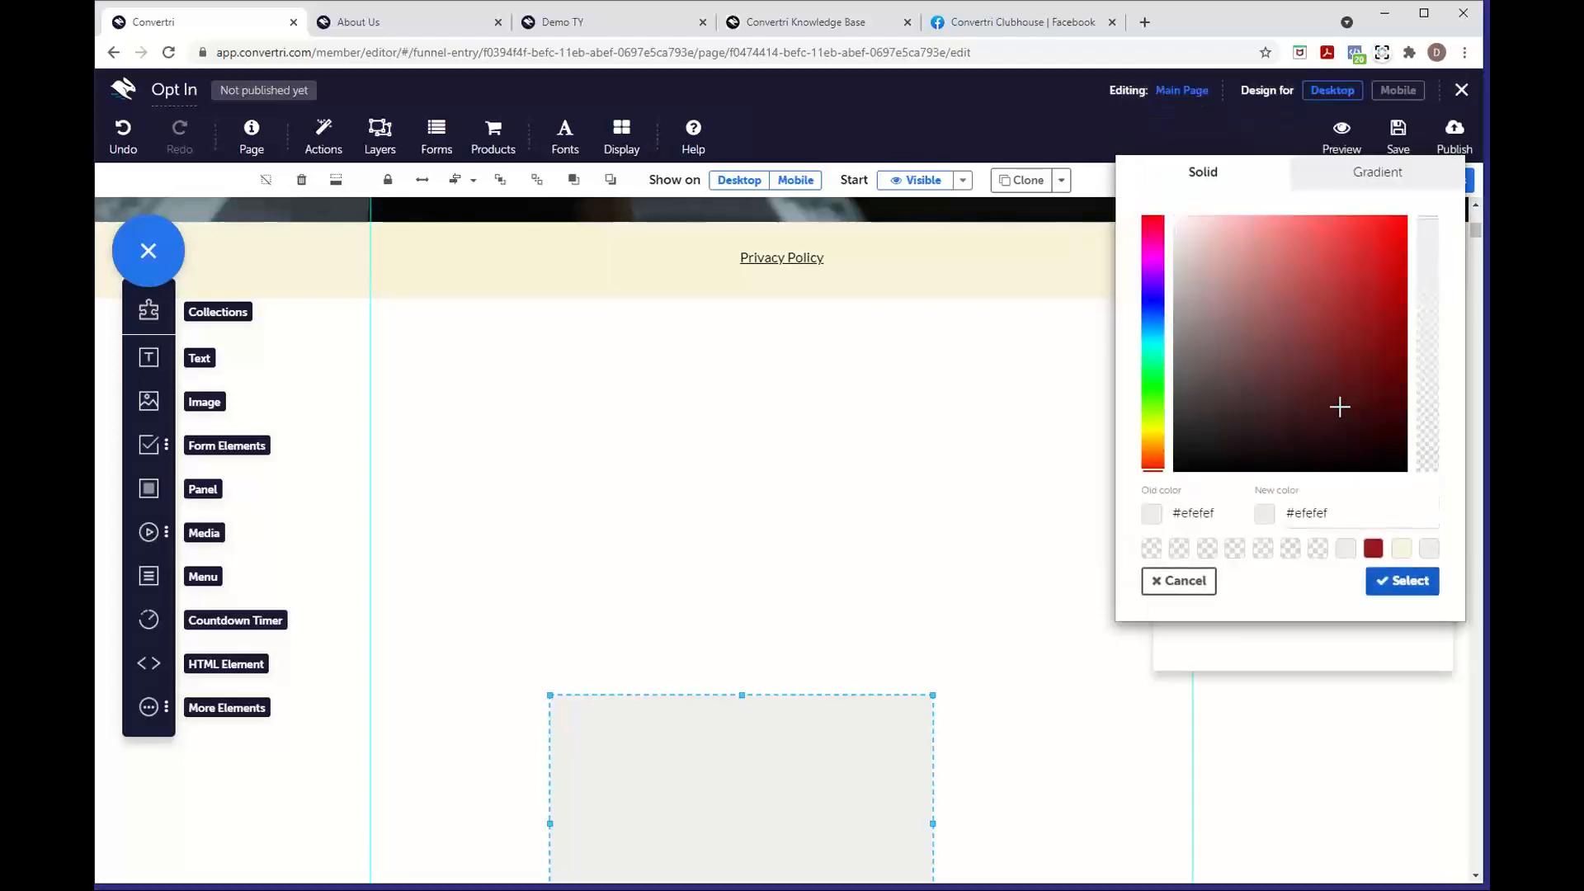
pyautogui.moveTo(1338, 408); pyautogui.dragTo(1163, 200)
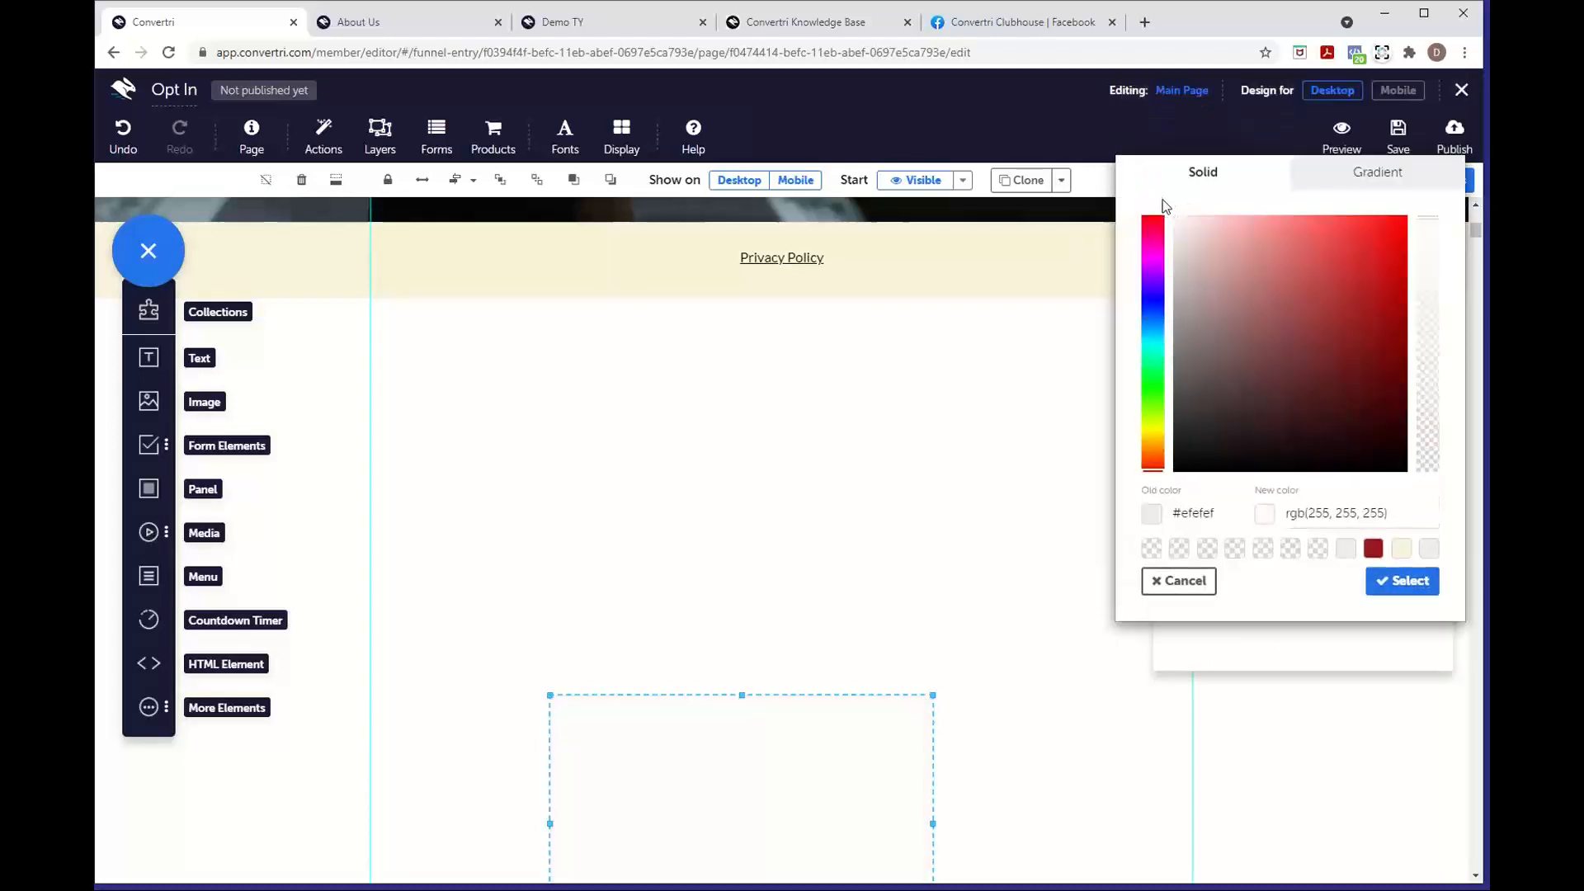
pyautogui.click(1404, 584)
pyautogui.click(851, 550)
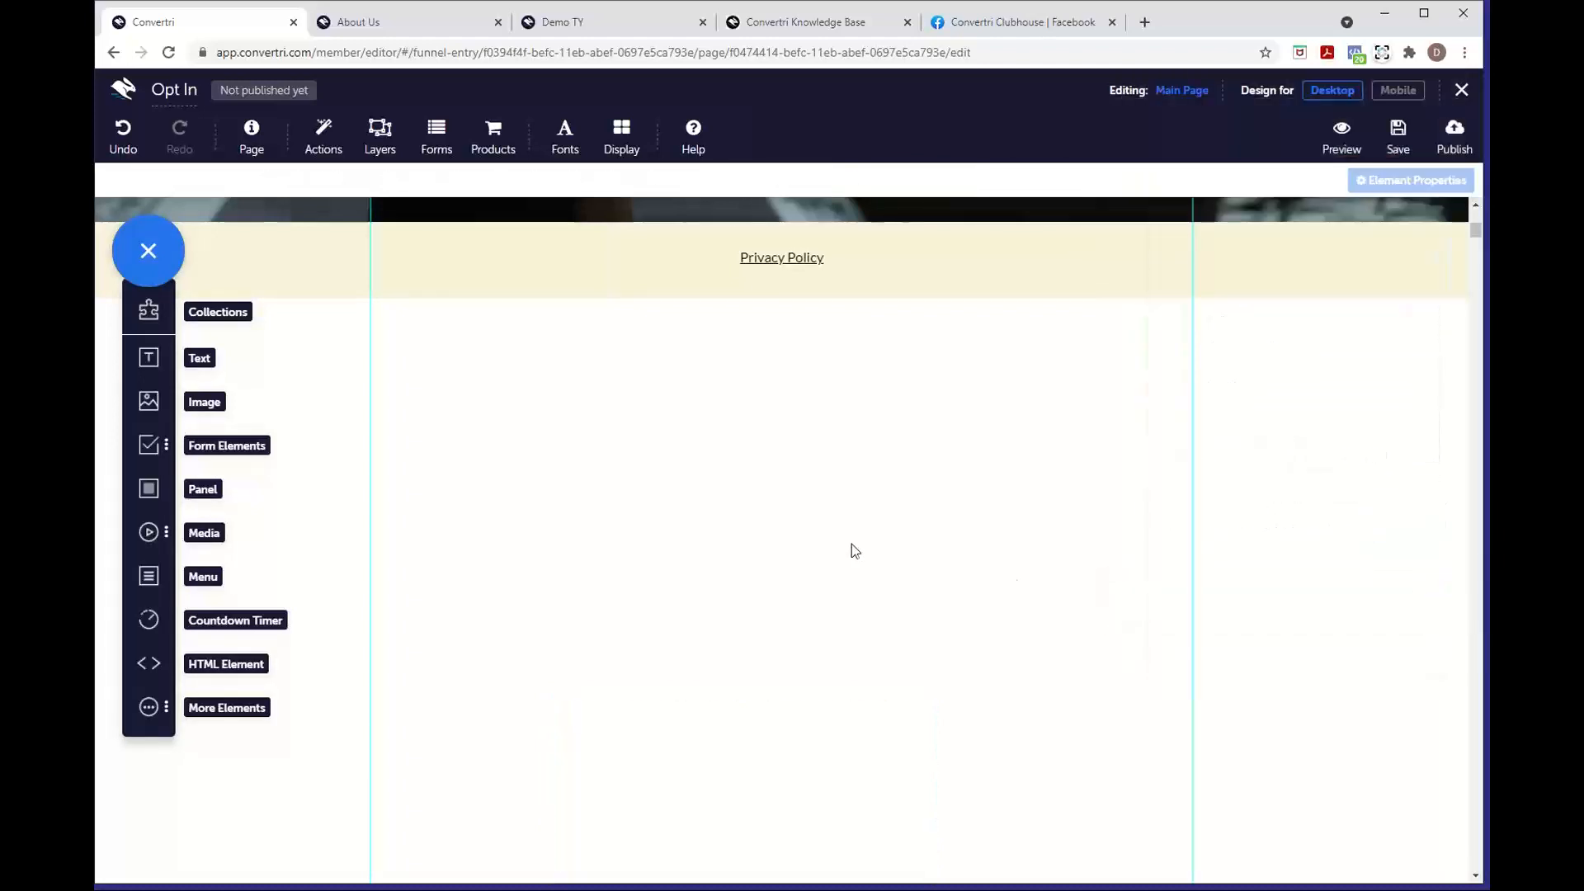
# Turn on Element Outlines to locate the white panel in the blank area below the footer
pyautogui.scroll(-3, 931, 539)
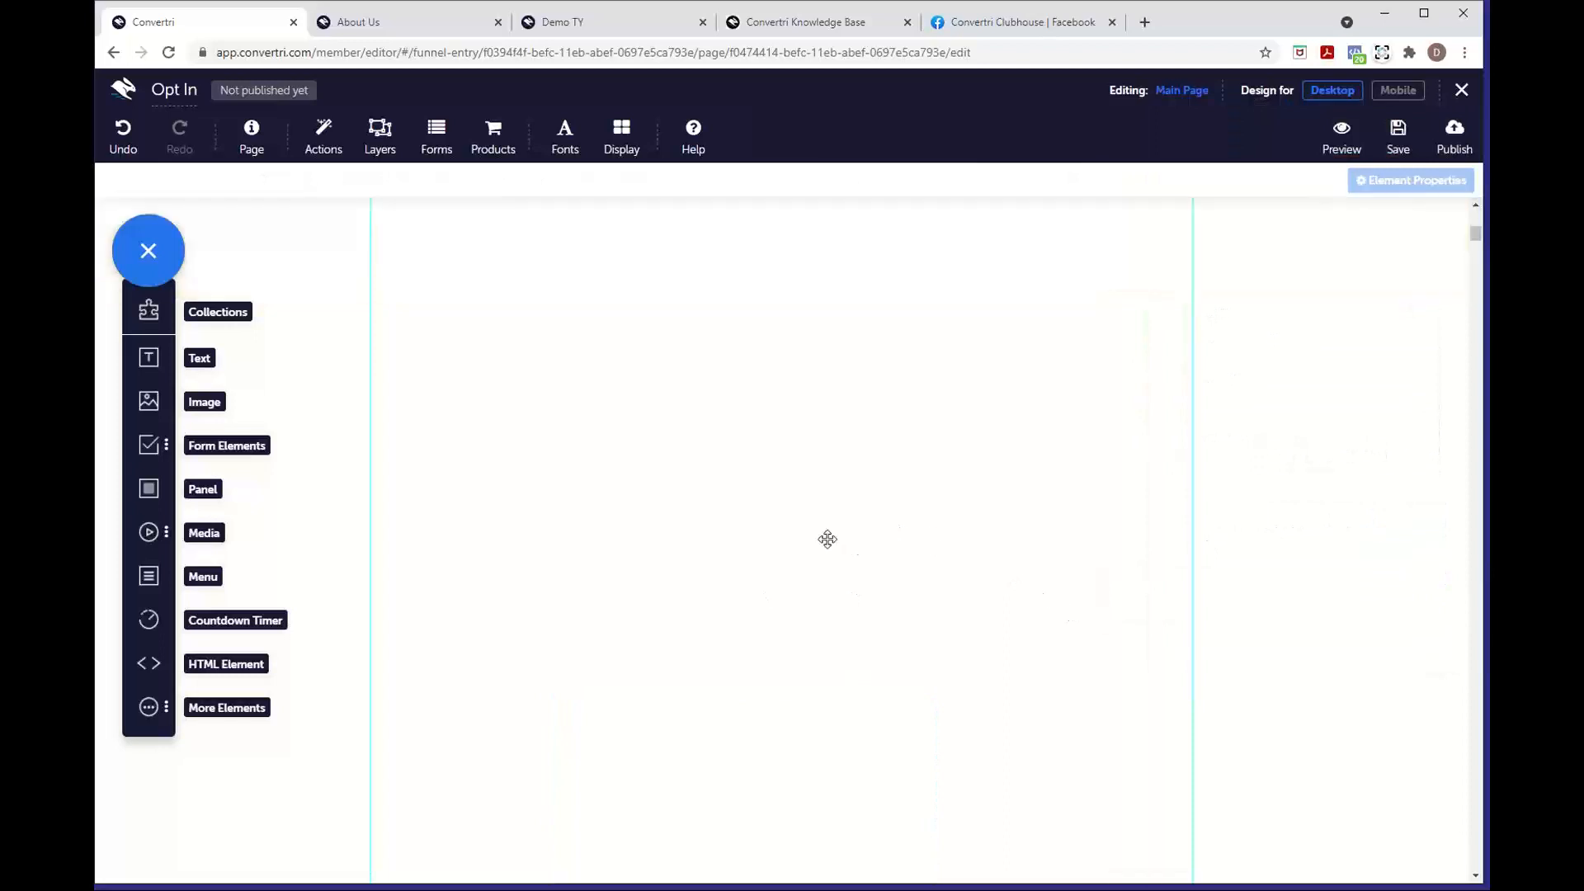
pyautogui.scroll(3, 904, 558)
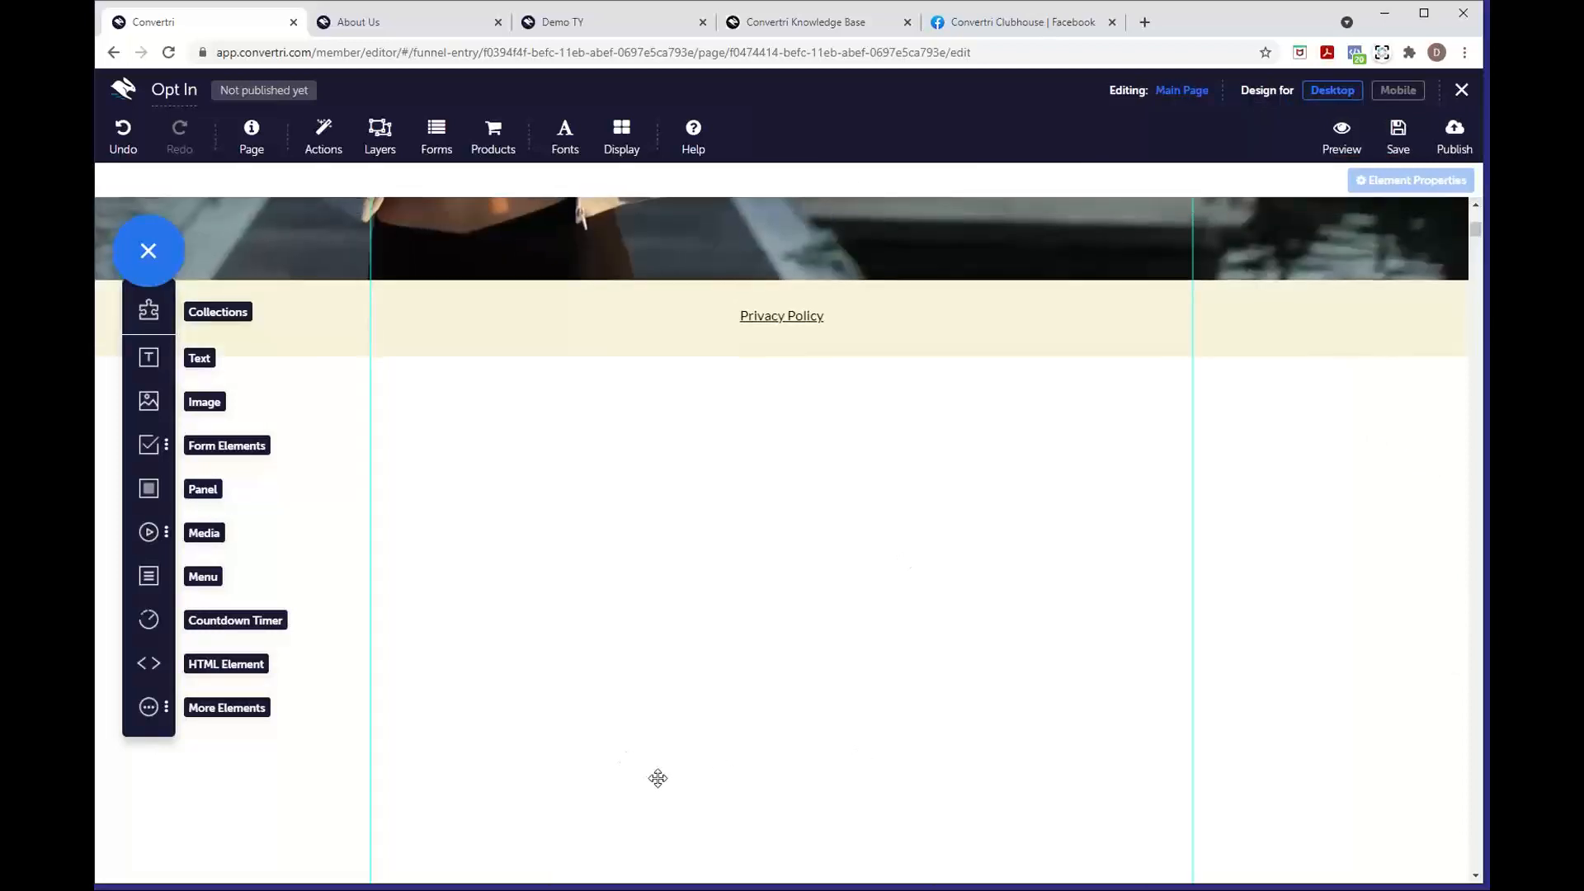
pyautogui.scroll(-3, 657, 774)
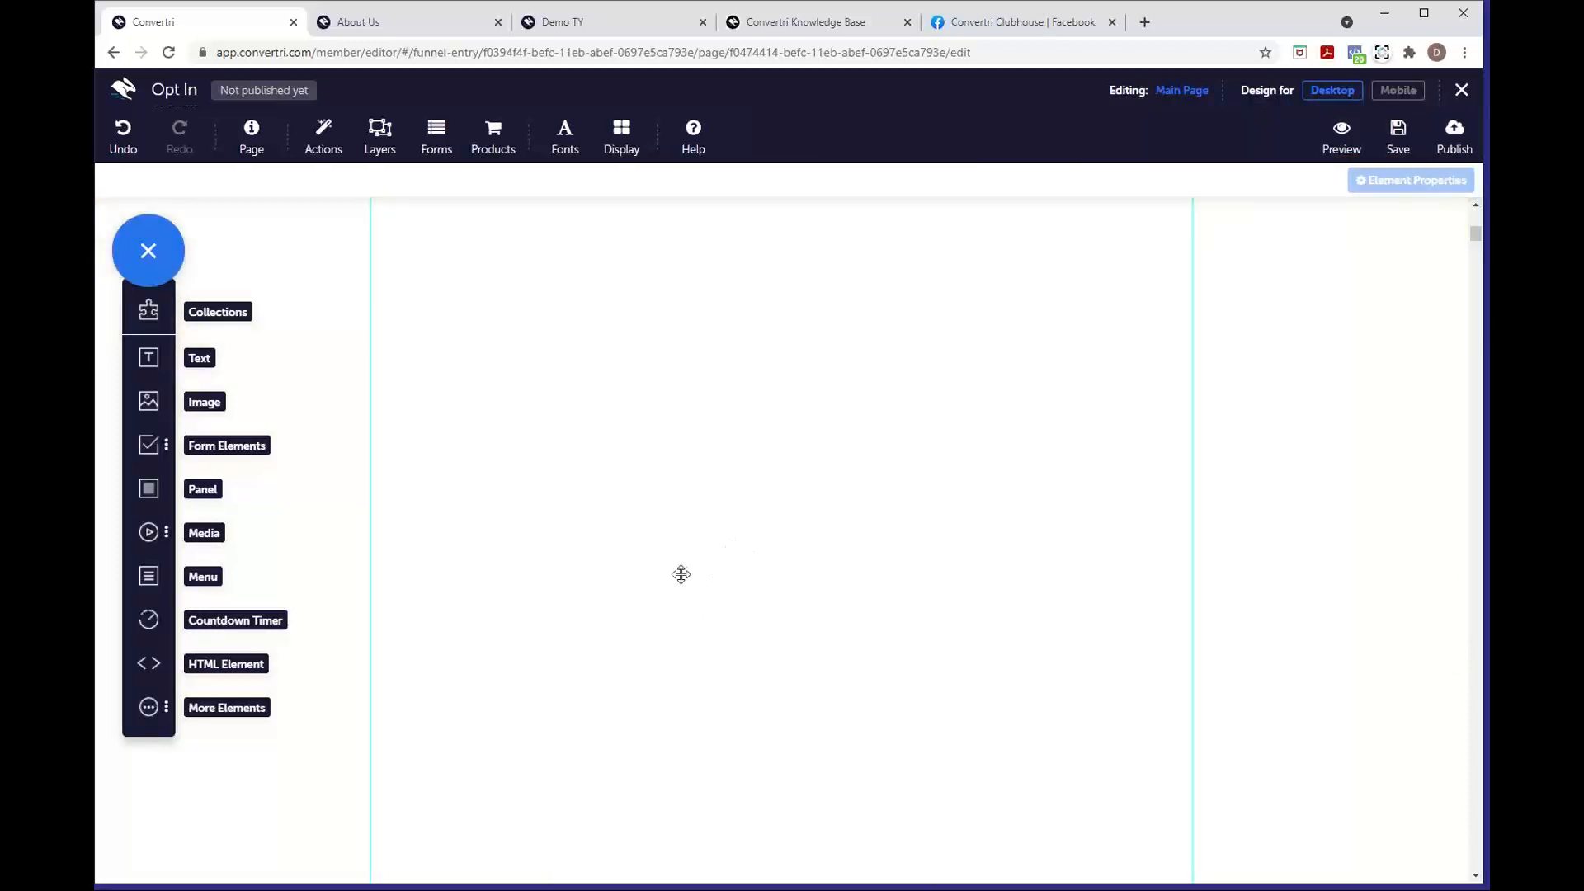
pyautogui.click(637, 157)
pyautogui.click(796, 215)
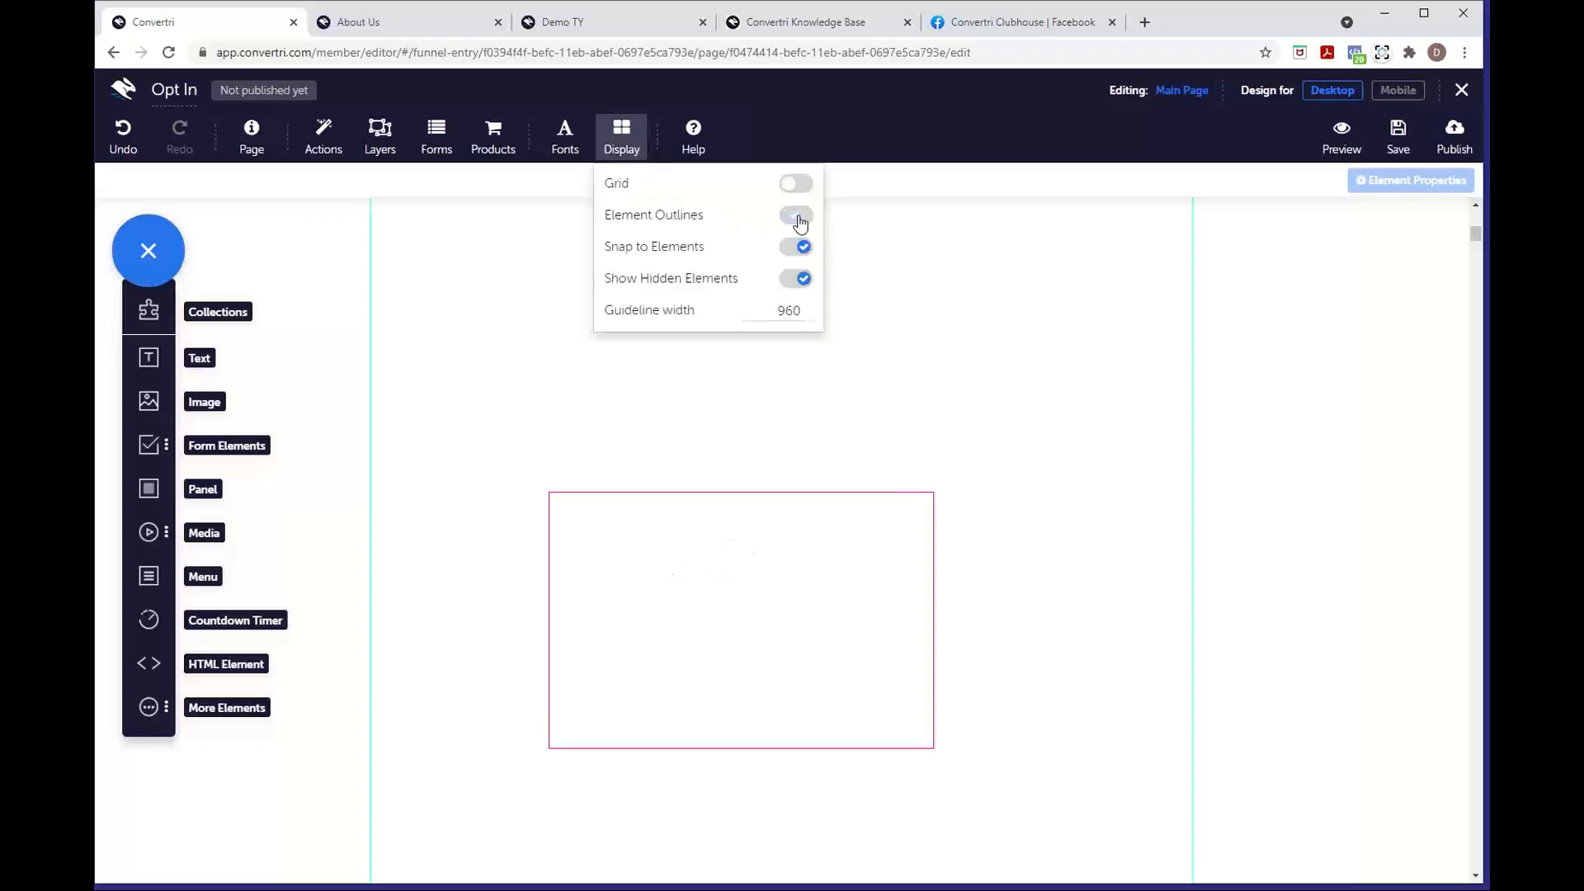
pyautogui.click(621, 136)
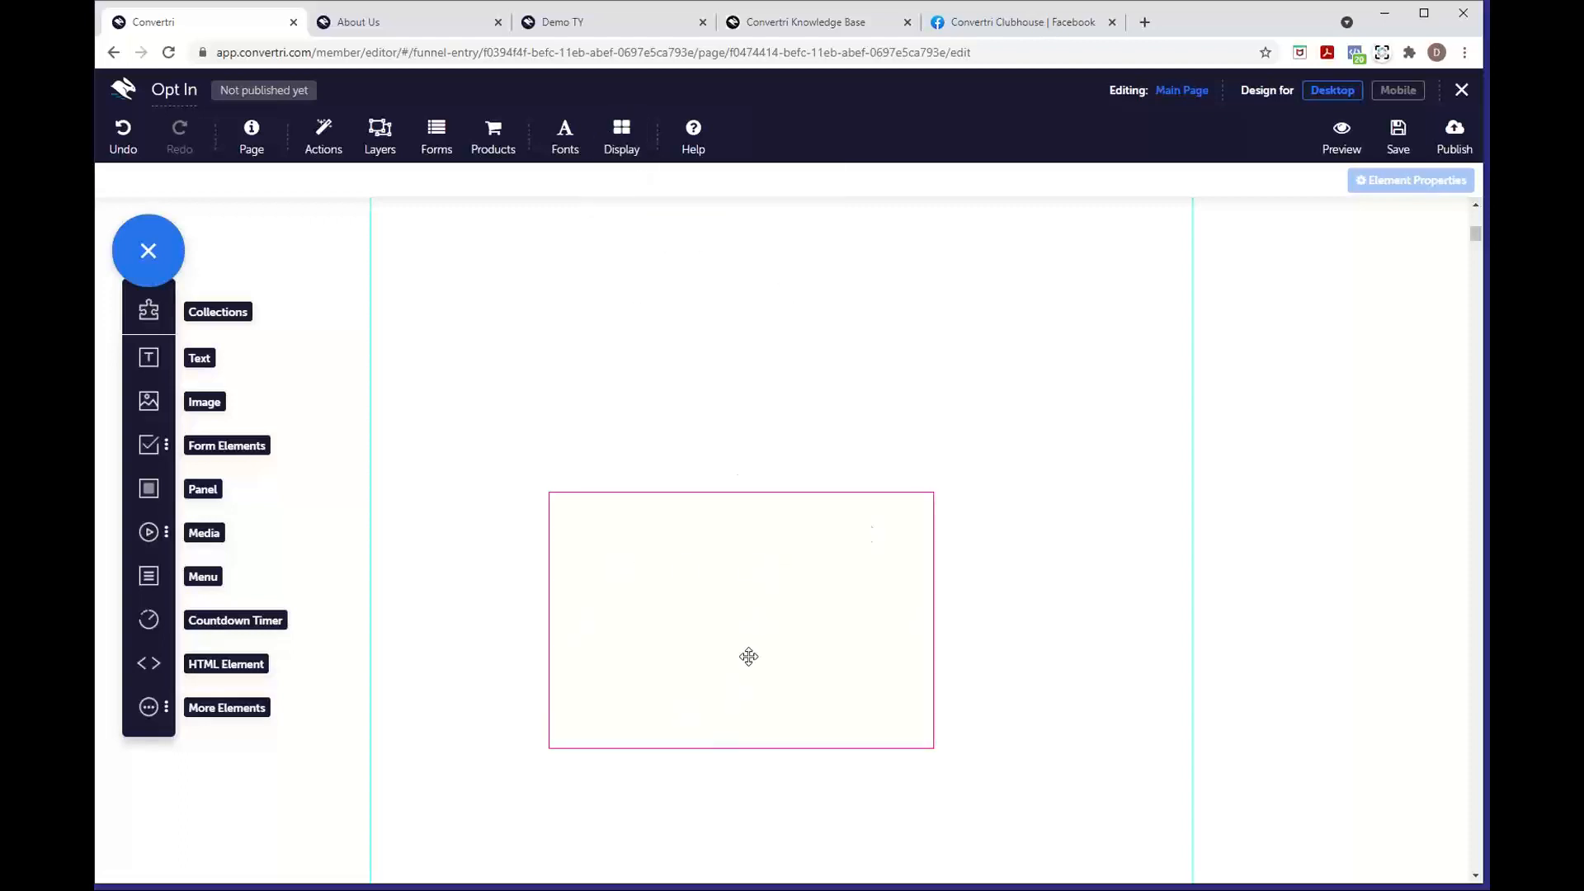
# Review the outlined elements across the whole page and turn Element Outlines back off
pyautogui.scroll(12, 1045, 555)
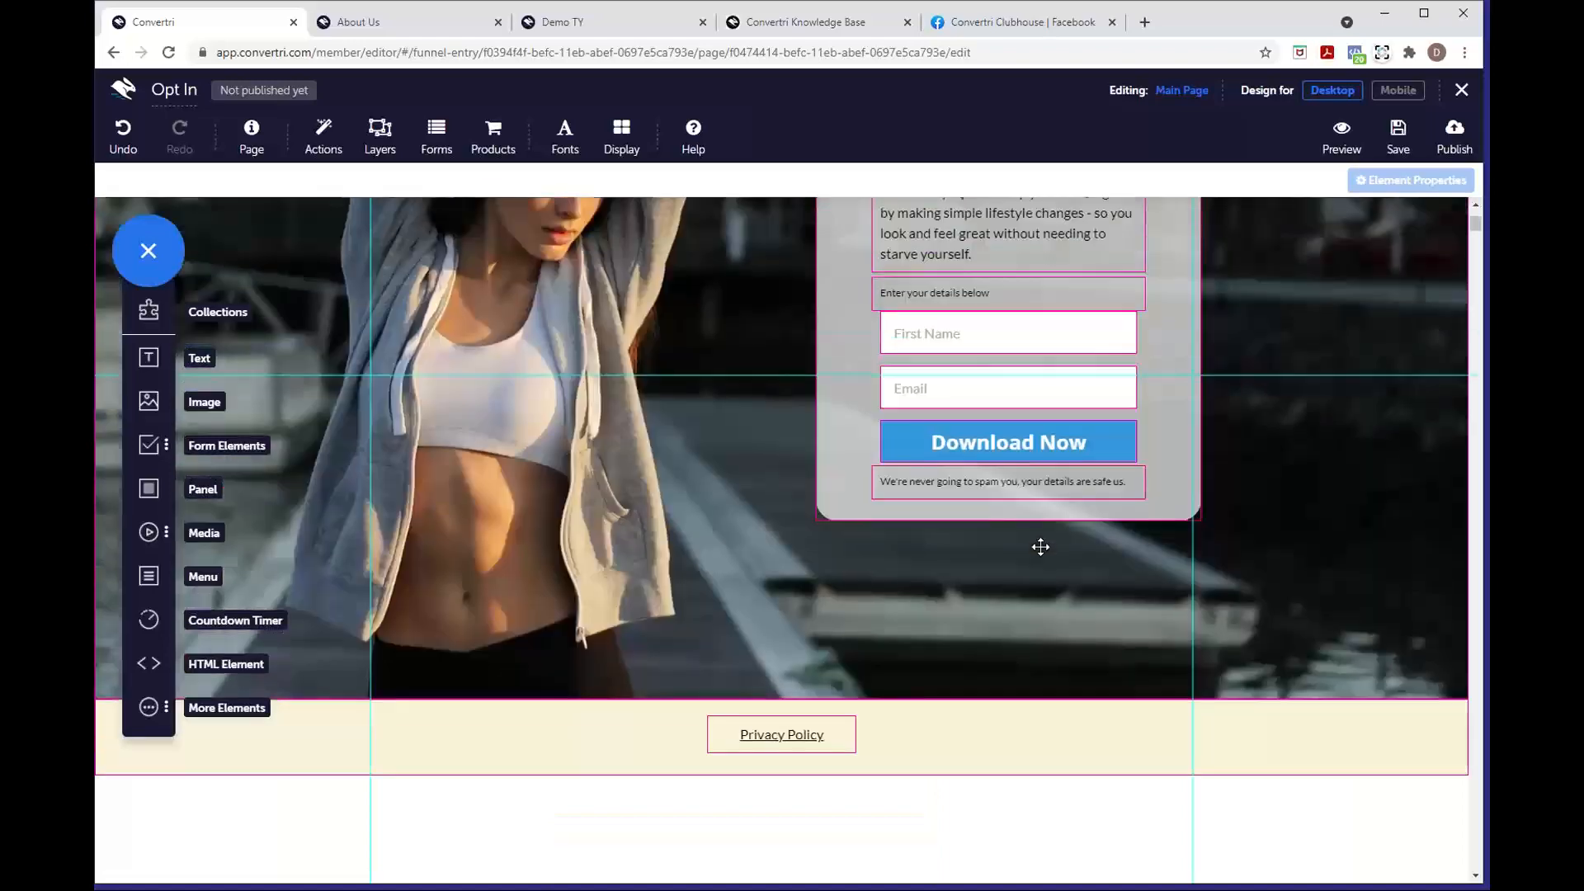
pyautogui.scroll(-7, 1045, 555)
pyautogui.scroll(-2, 1044, 556)
pyautogui.scroll(9, 1039, 544)
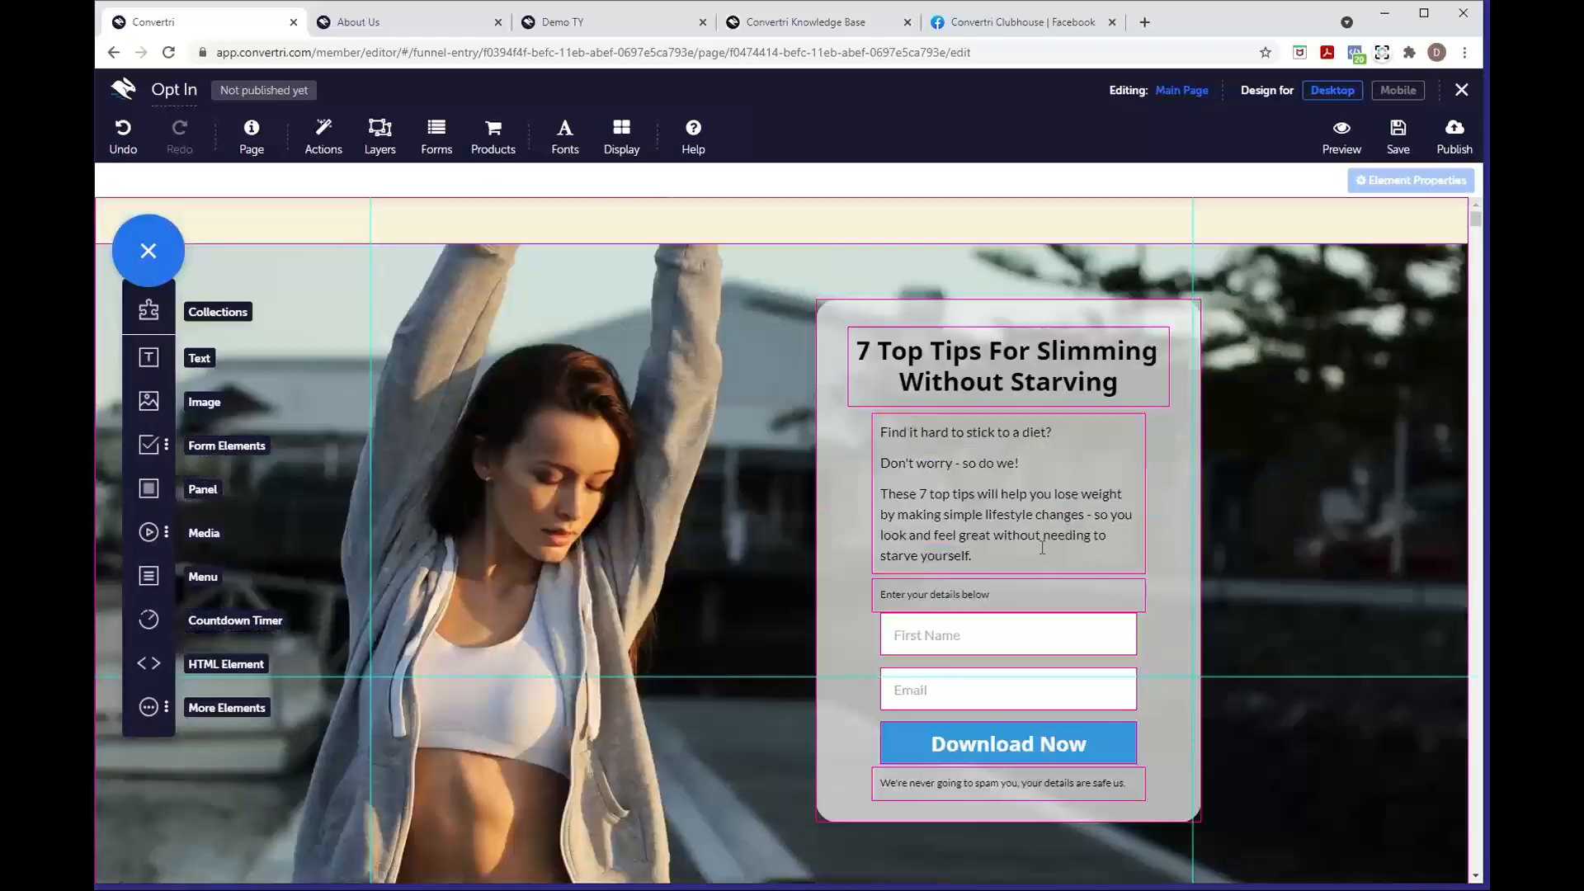
pyautogui.scroll(-10, 1040, 549)
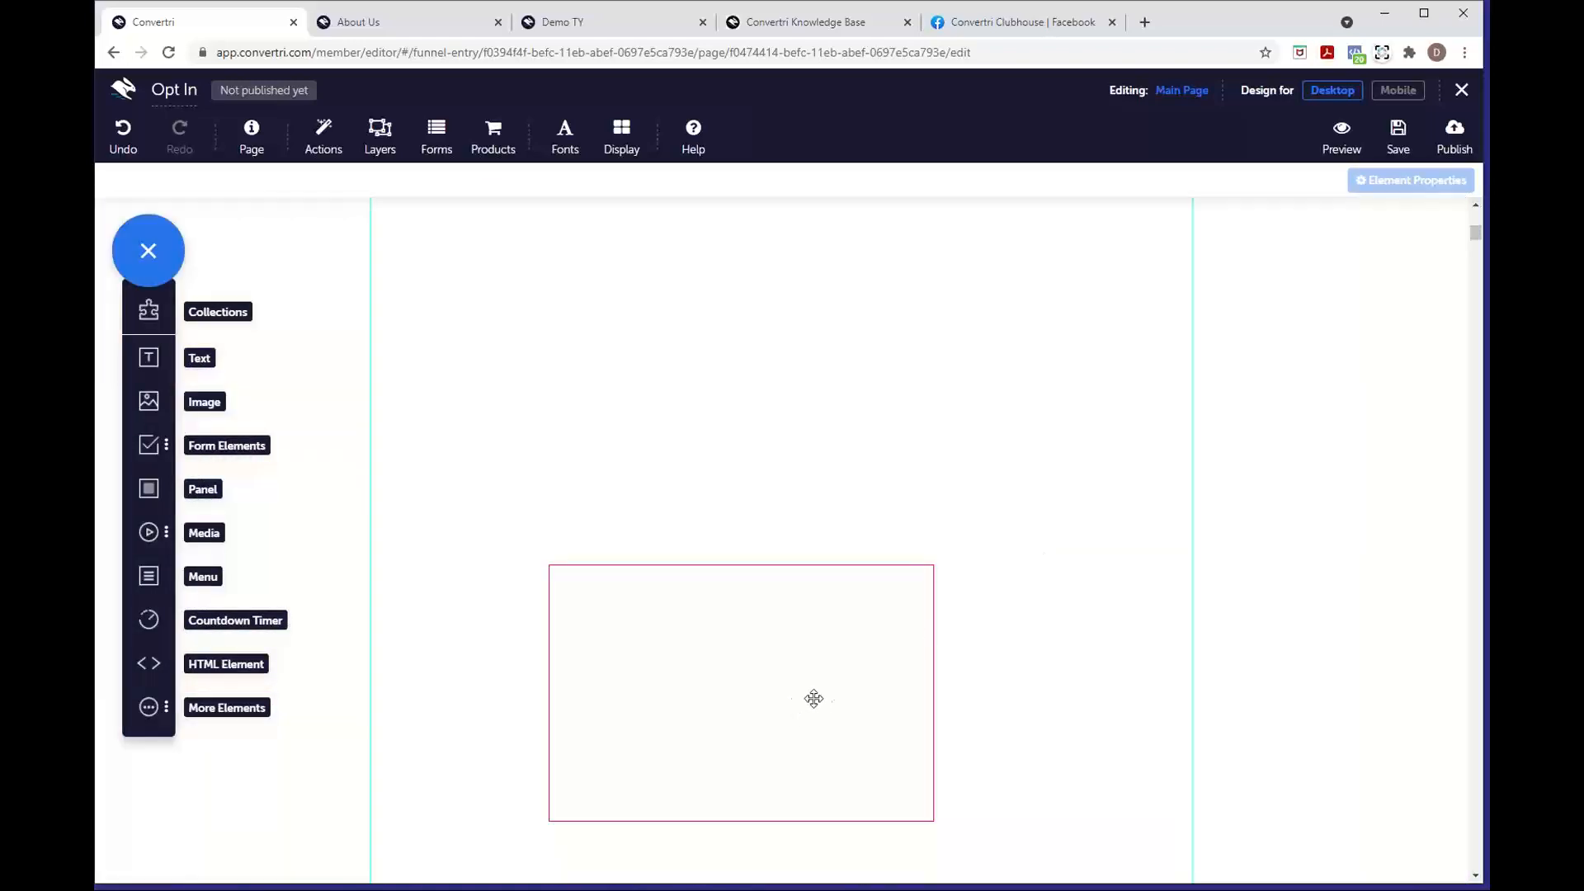
pyautogui.click(621, 136)
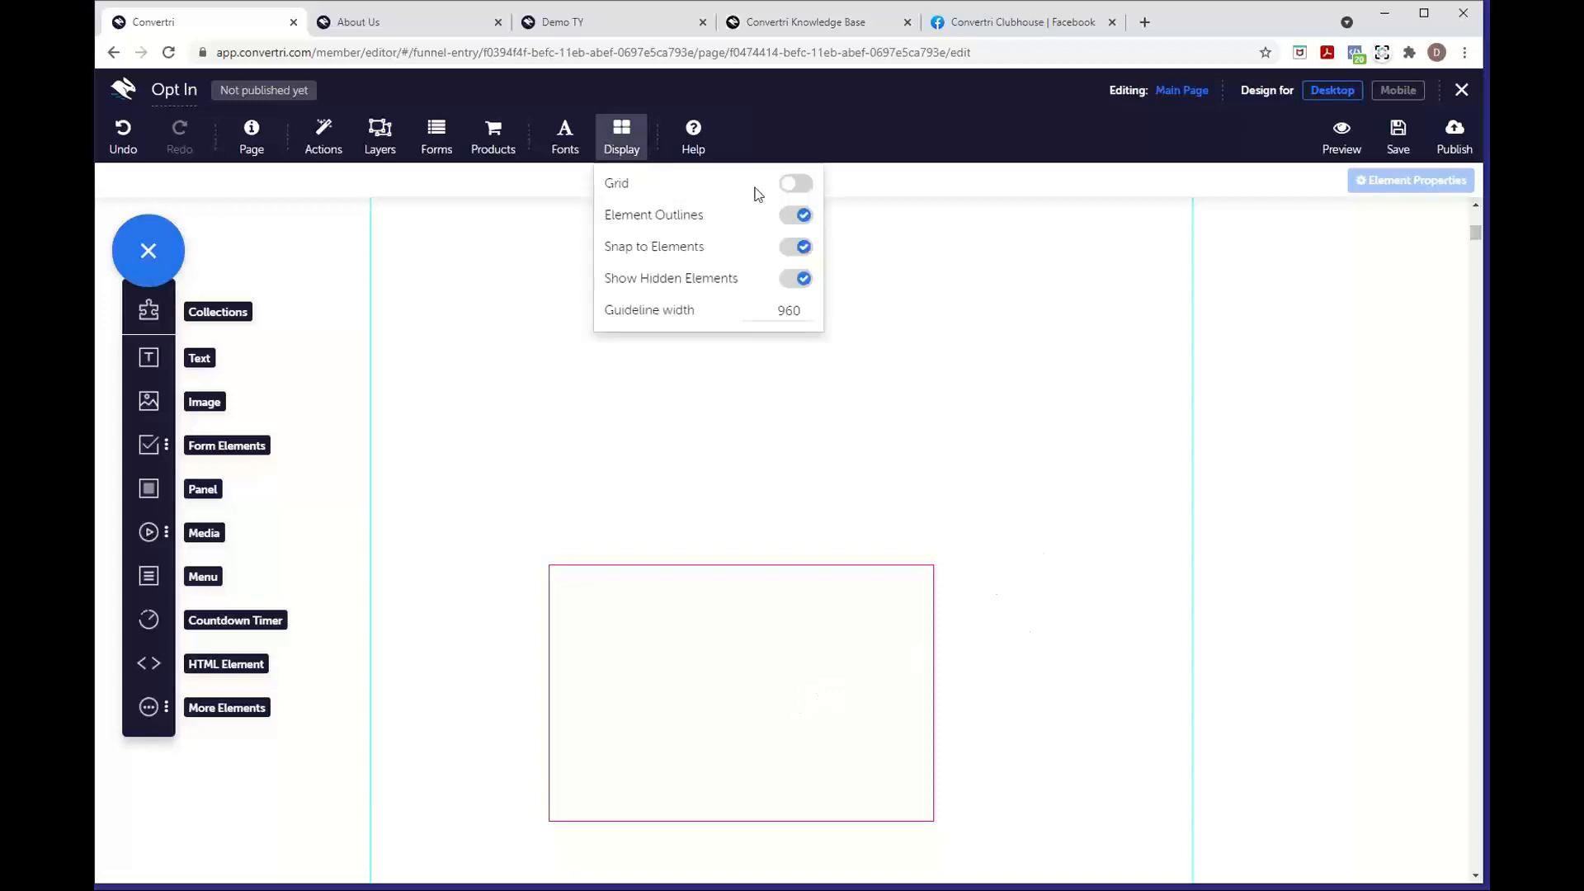
pyautogui.click(798, 217)
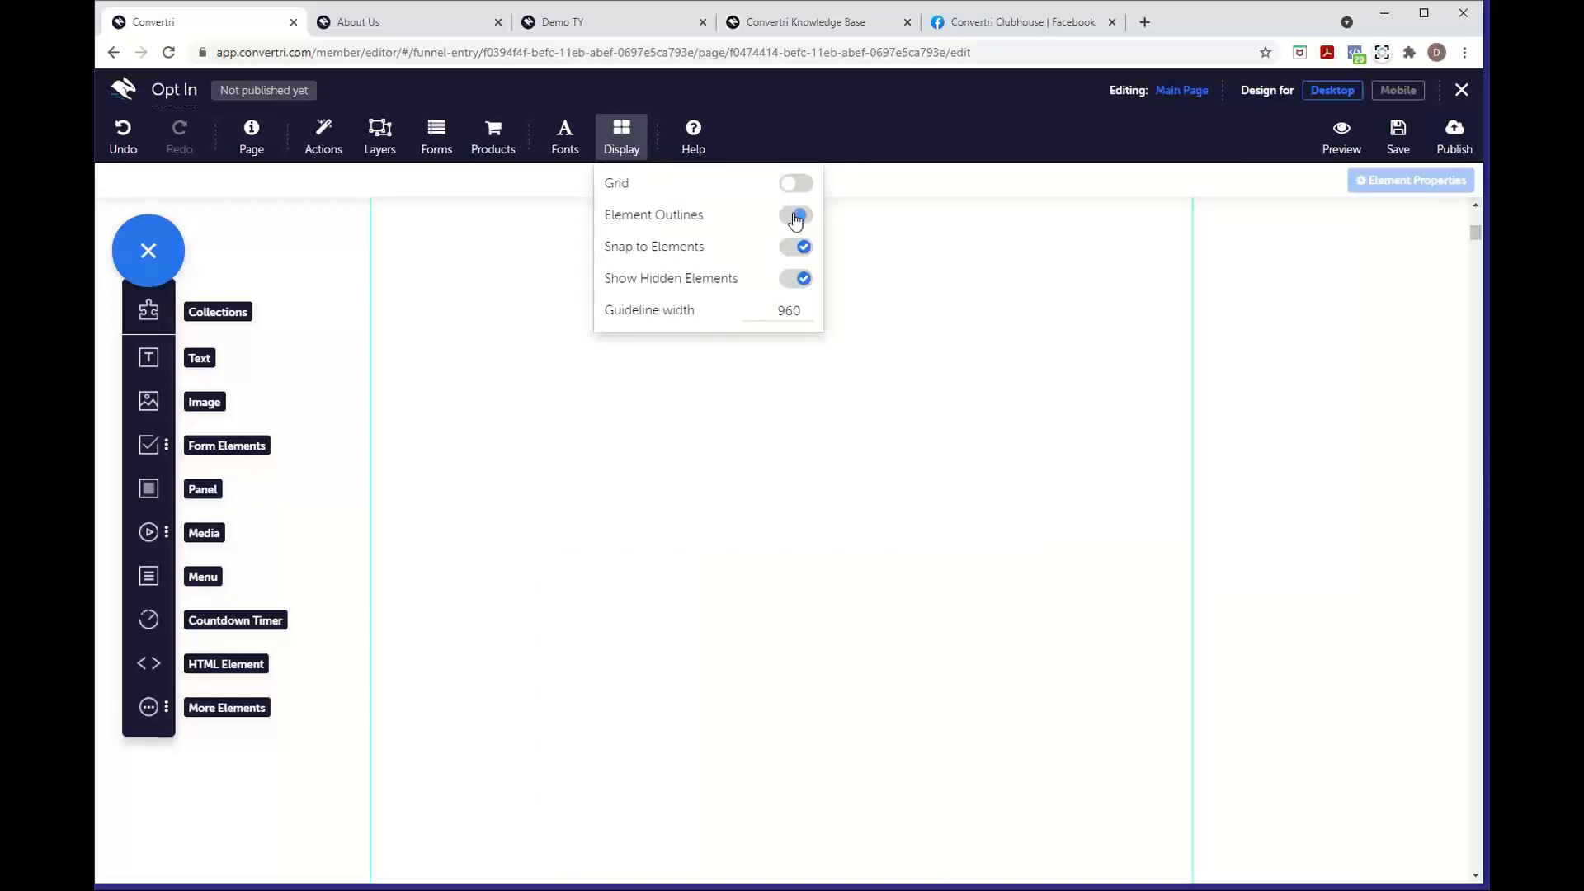
# Delete the white panel below the footer and save the page
pyautogui.click(765, 628)
pyautogui.press('Delete')
pyautogui.scroll(11, 958, 462)
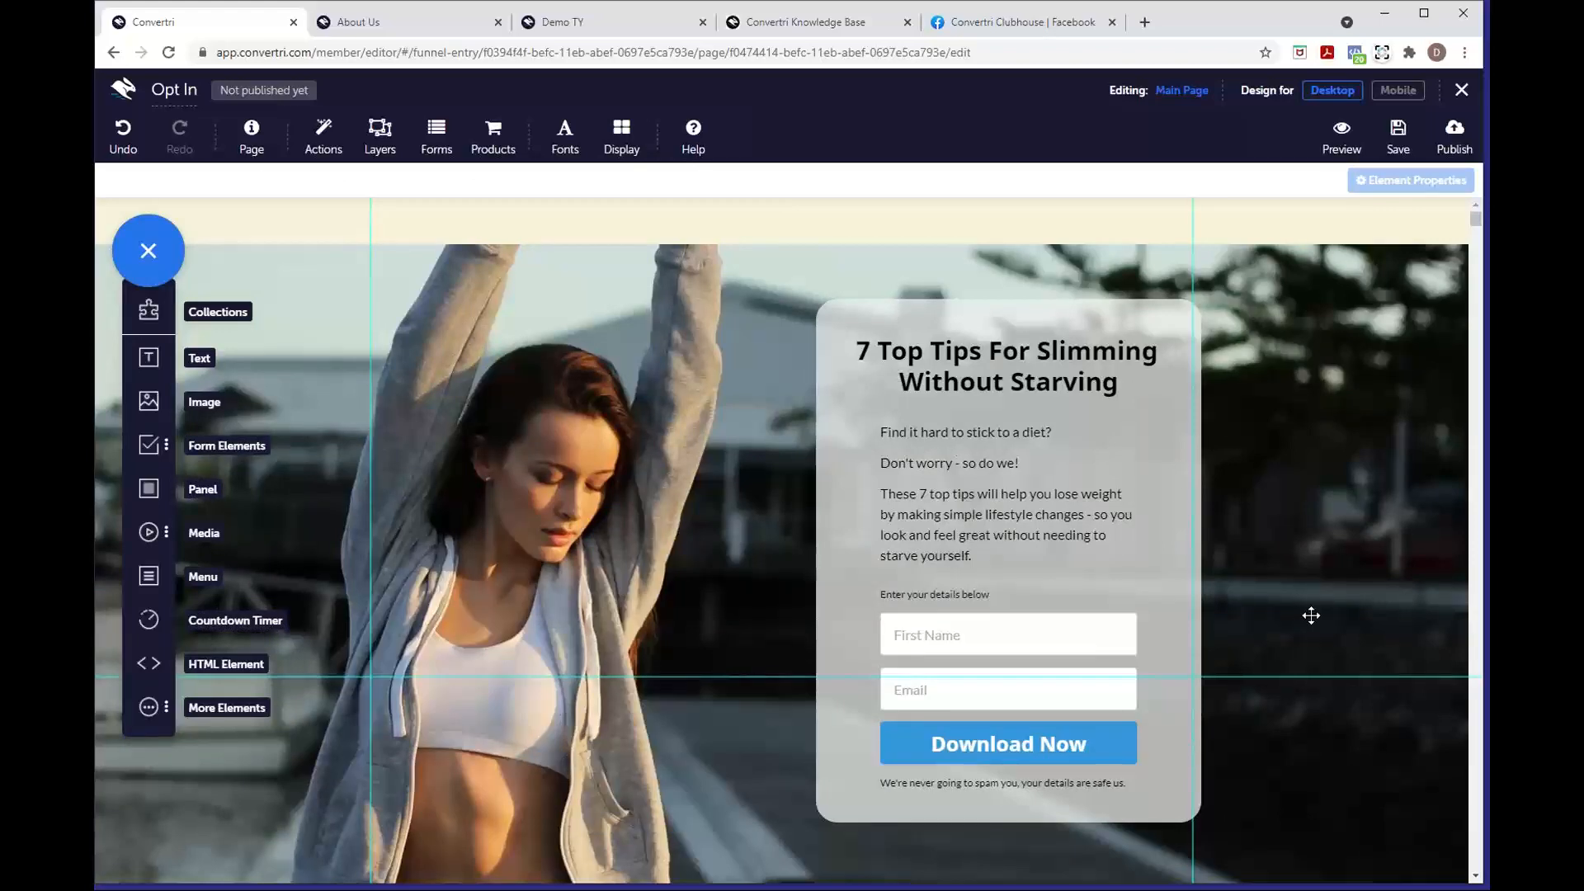
pyautogui.click(1401, 154)
# Switch to the mobile design and examine the page's mobile layout from the header strip to the footer
pyautogui.click(1398, 92)
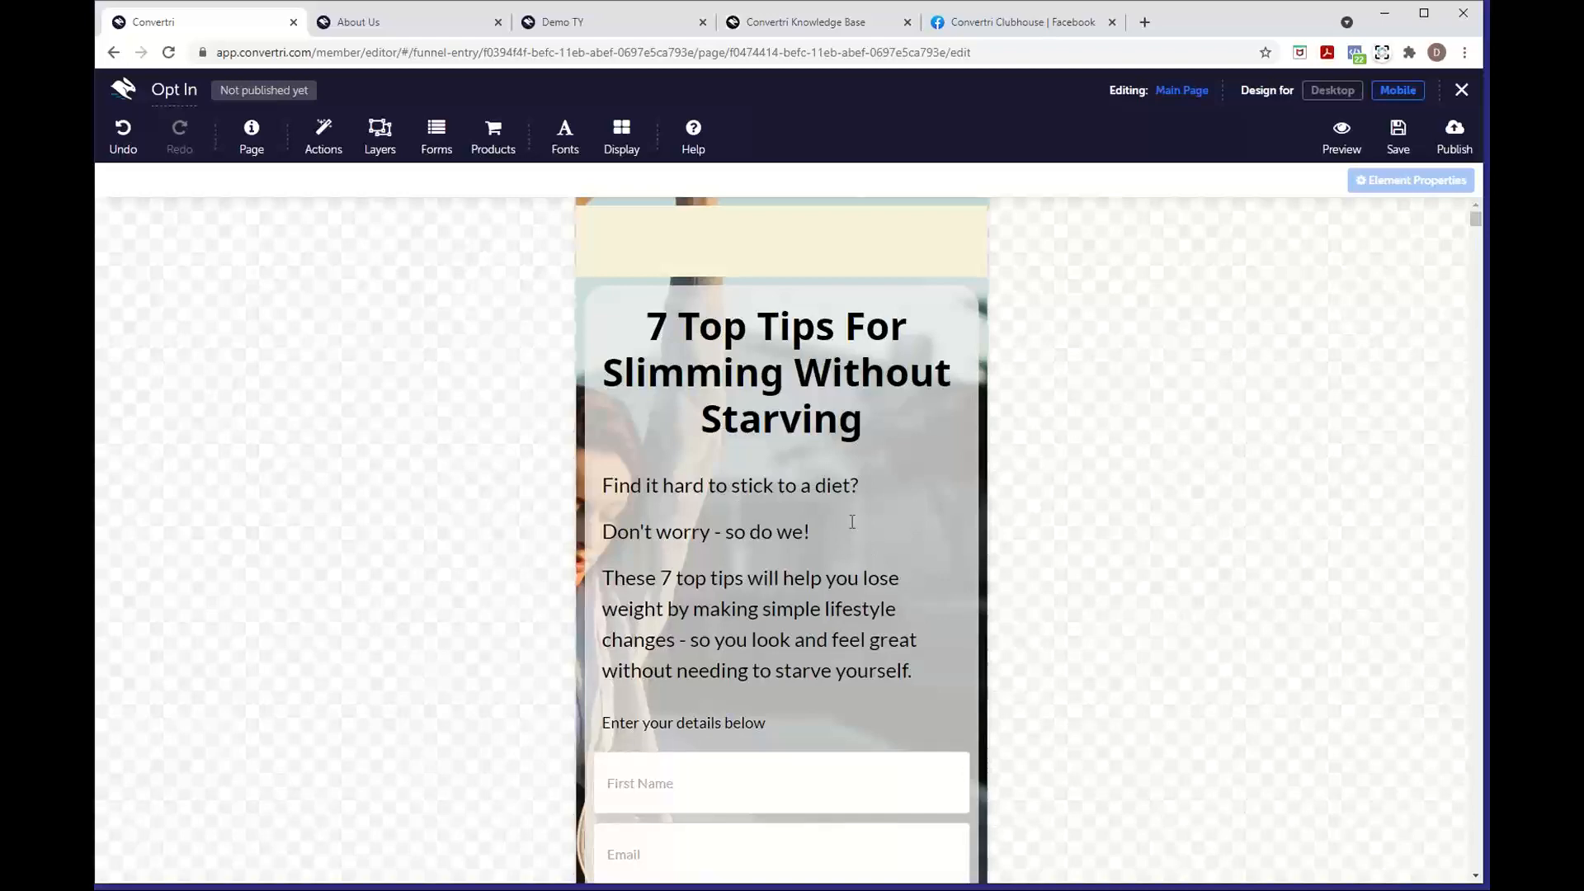
pyautogui.scroll(-5, 855, 536)
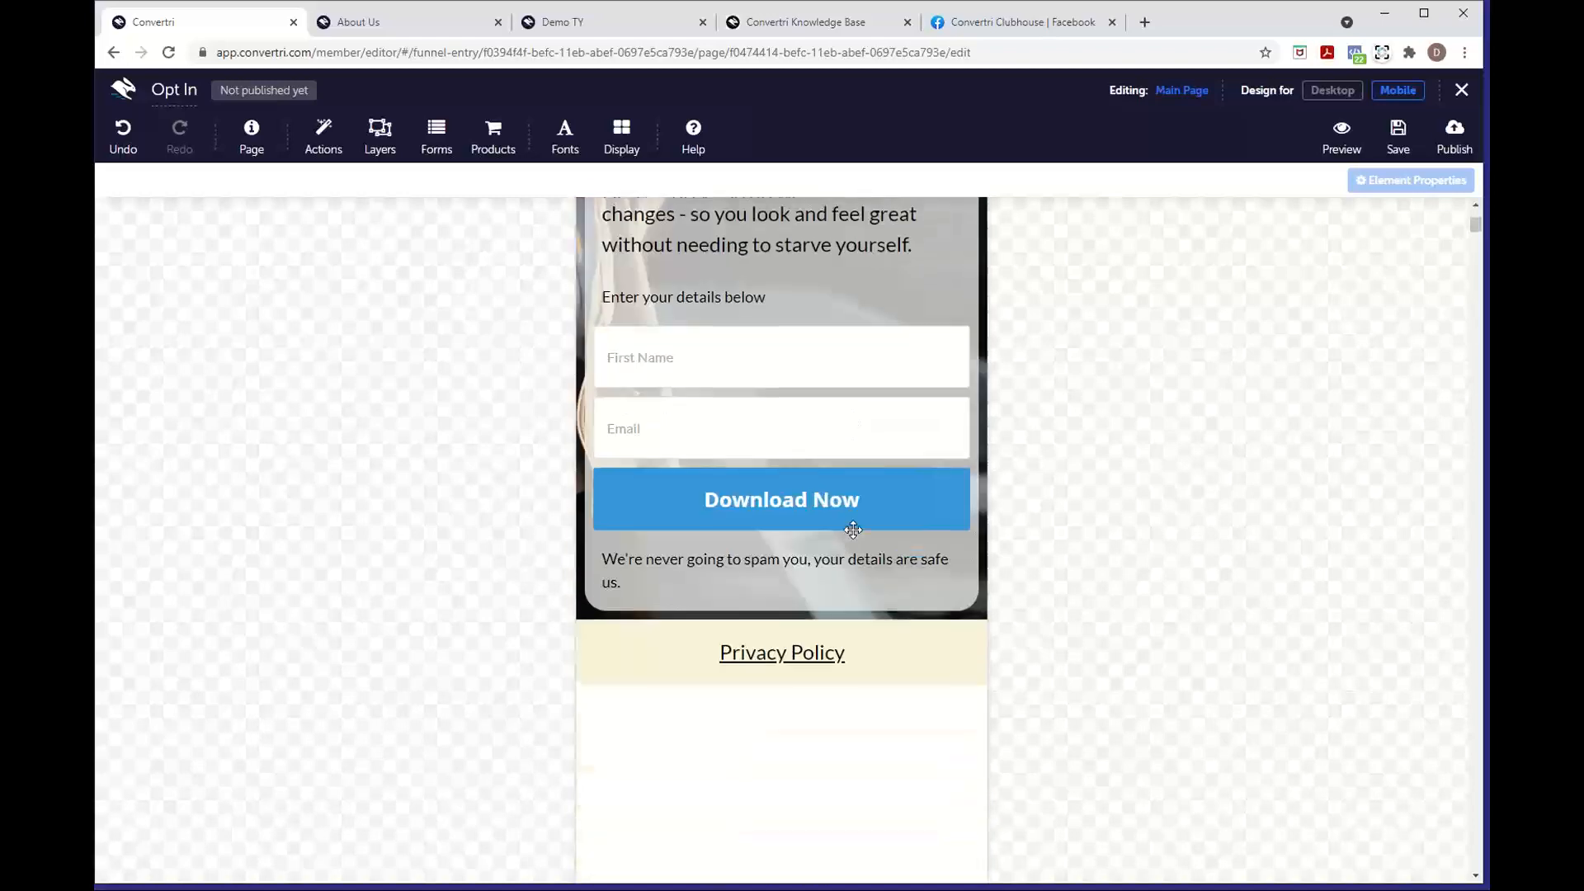
pyautogui.scroll(5, 855, 532)
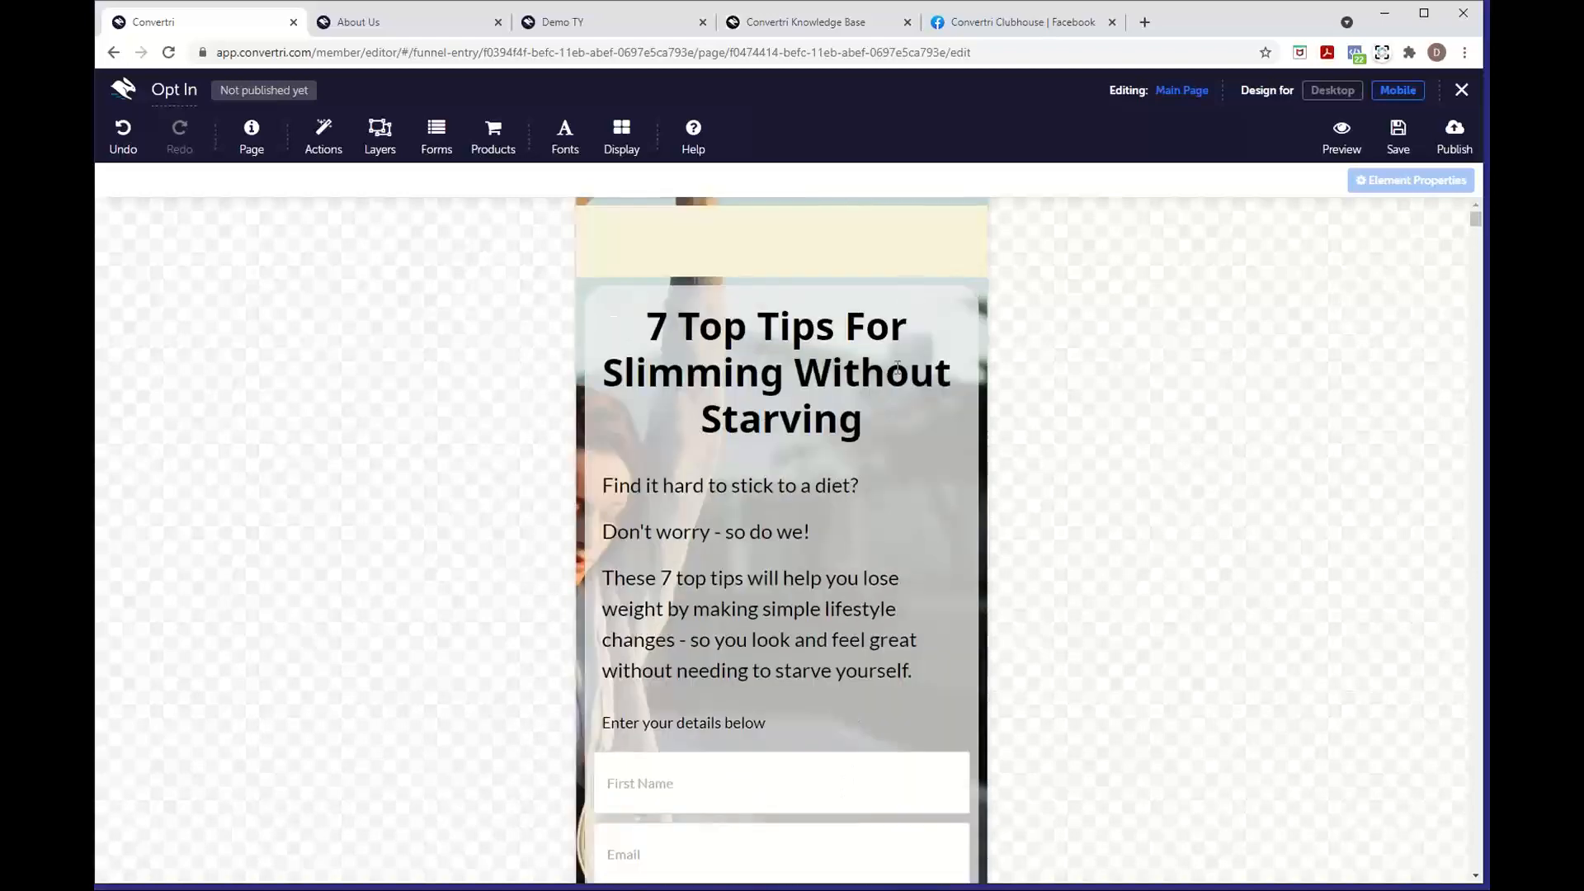
pyautogui.scroll(-3, 834, 620)
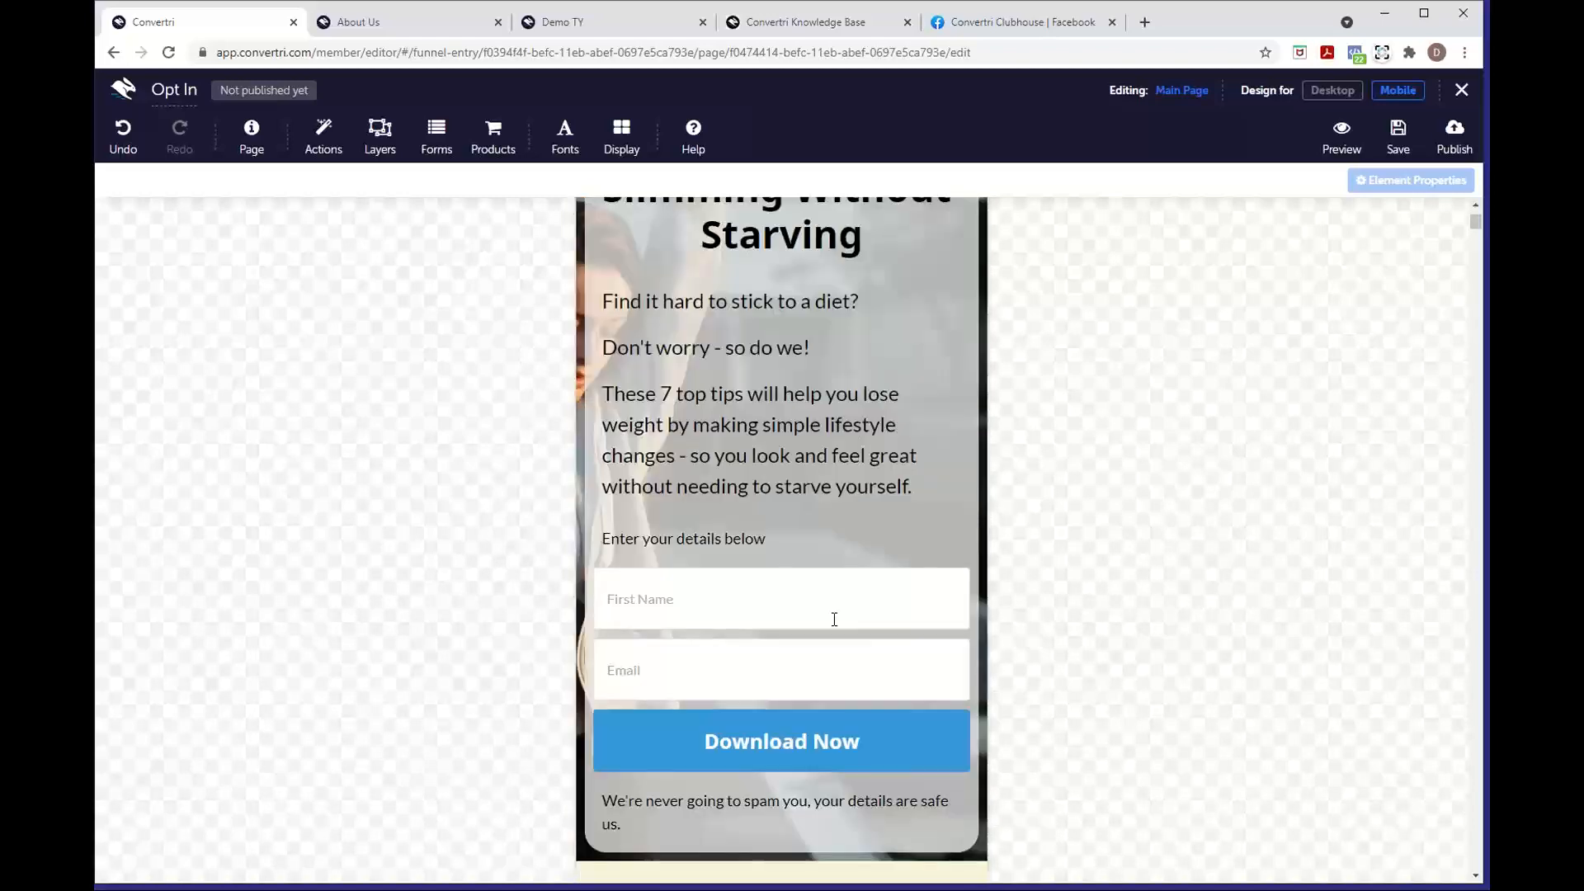
pyautogui.scroll(-2, 940, 713)
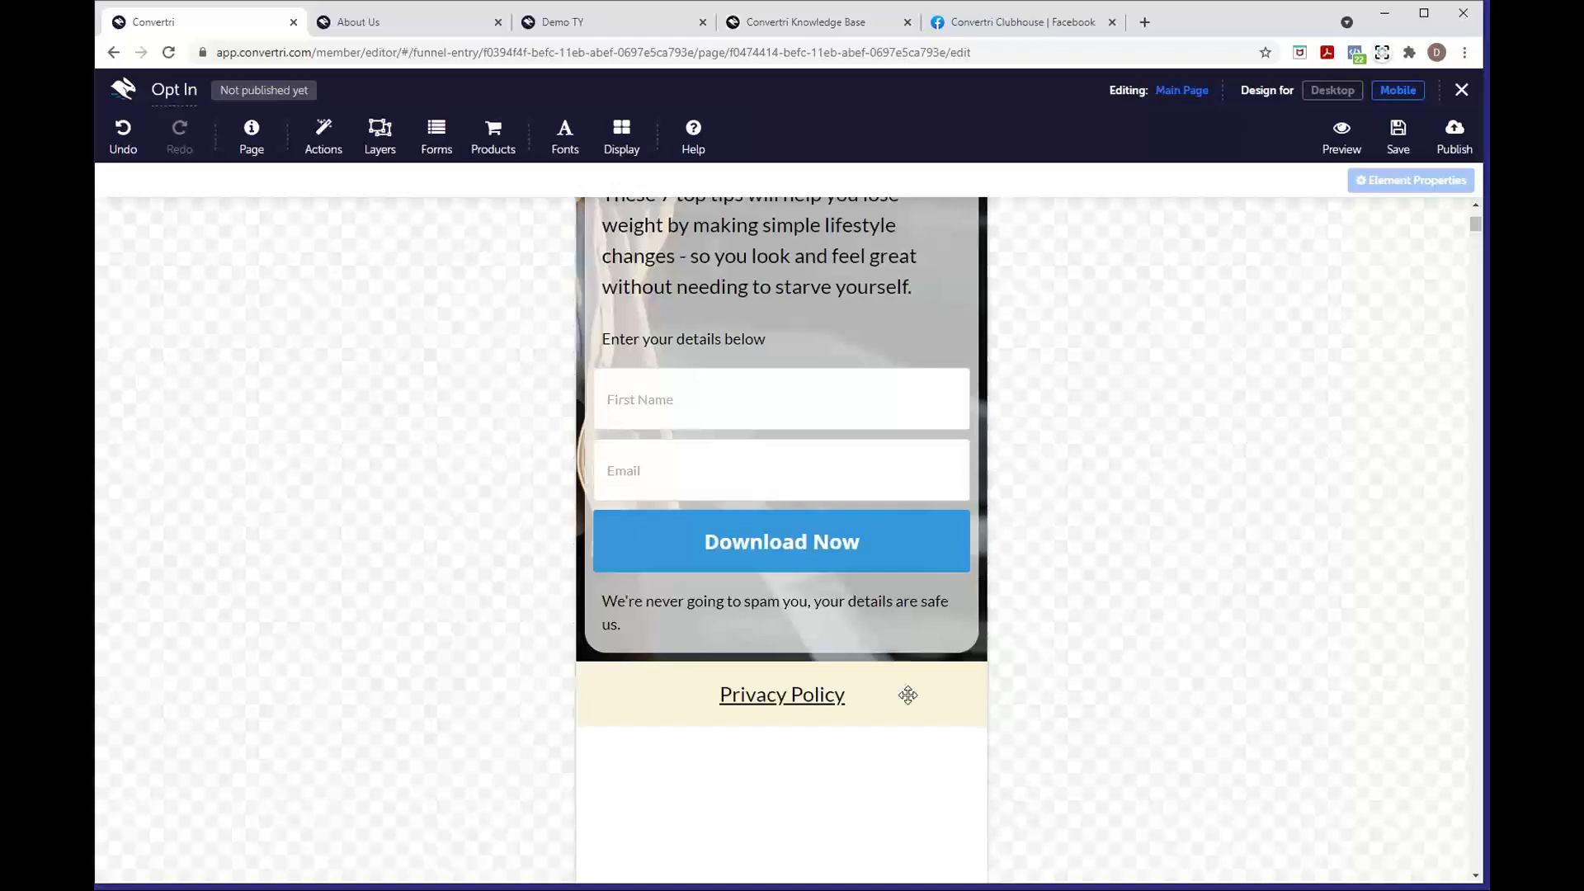
pyautogui.scroll(5, 907, 695)
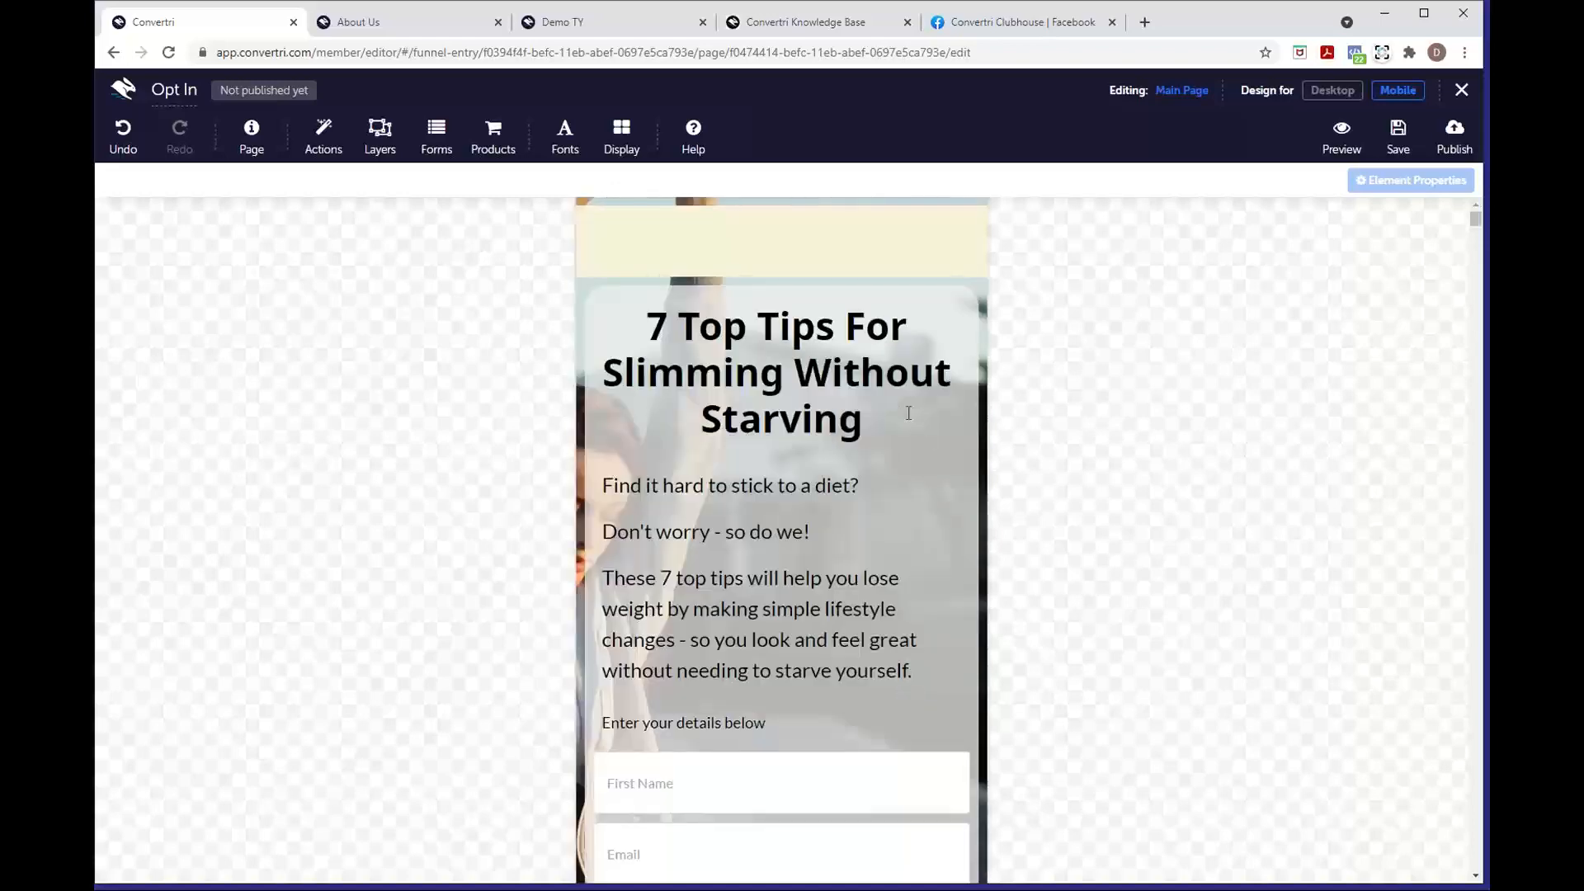
# Move the headline below the intro text in the mobile layout and return to the desktop design
pyautogui.click(871, 443)
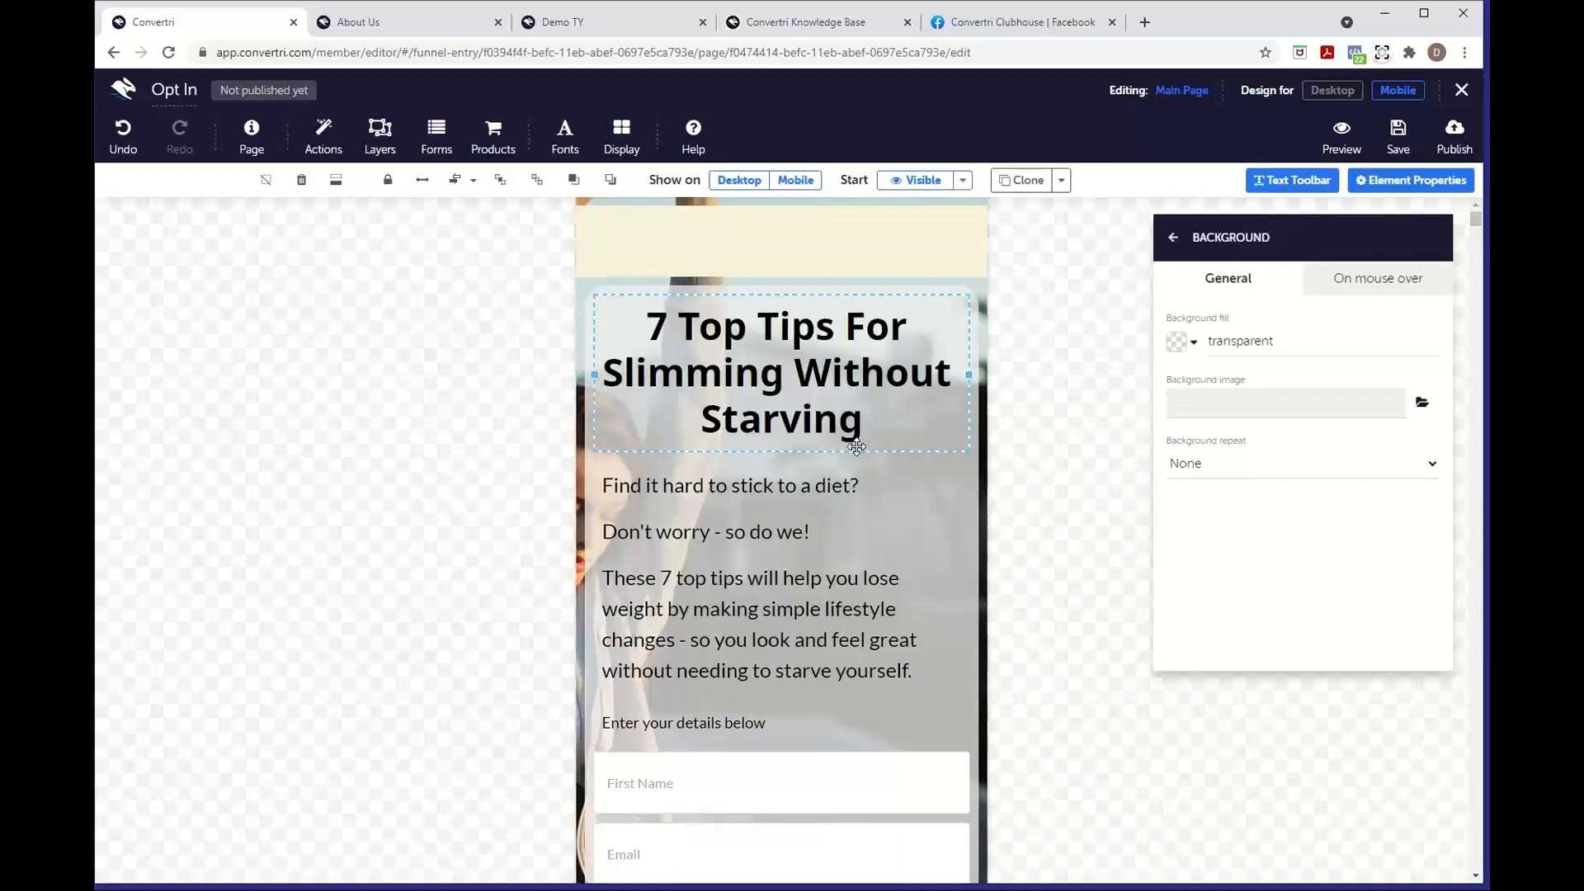
pyautogui.moveTo(856, 447); pyautogui.dragTo(858, 714)
pyautogui.click(798, 482)
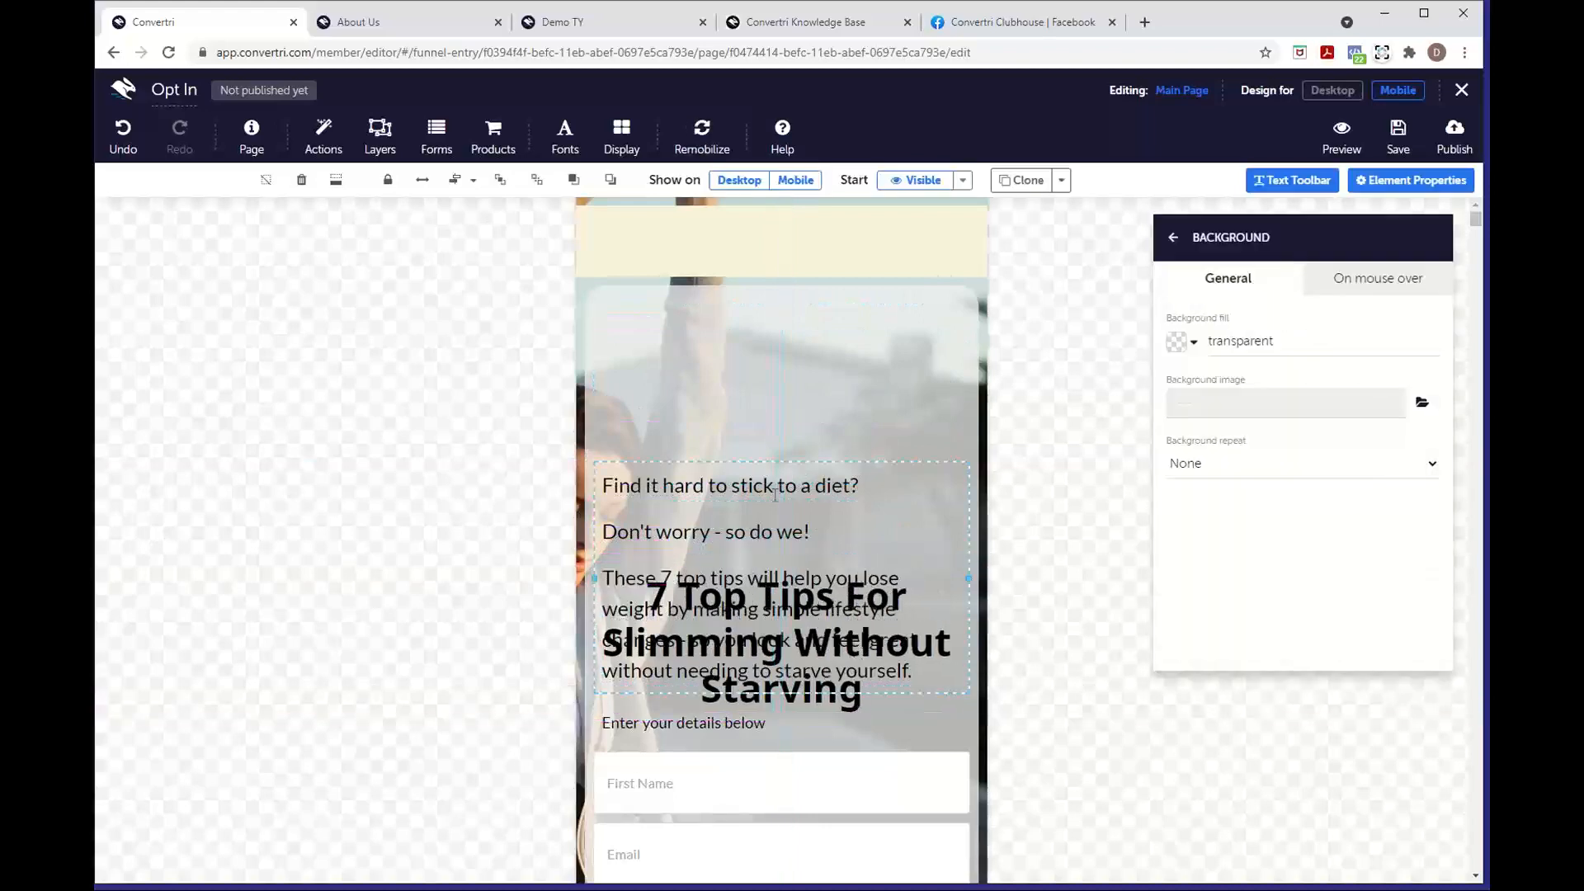
pyautogui.moveTo(773, 464); pyautogui.dragTo(773, 319)
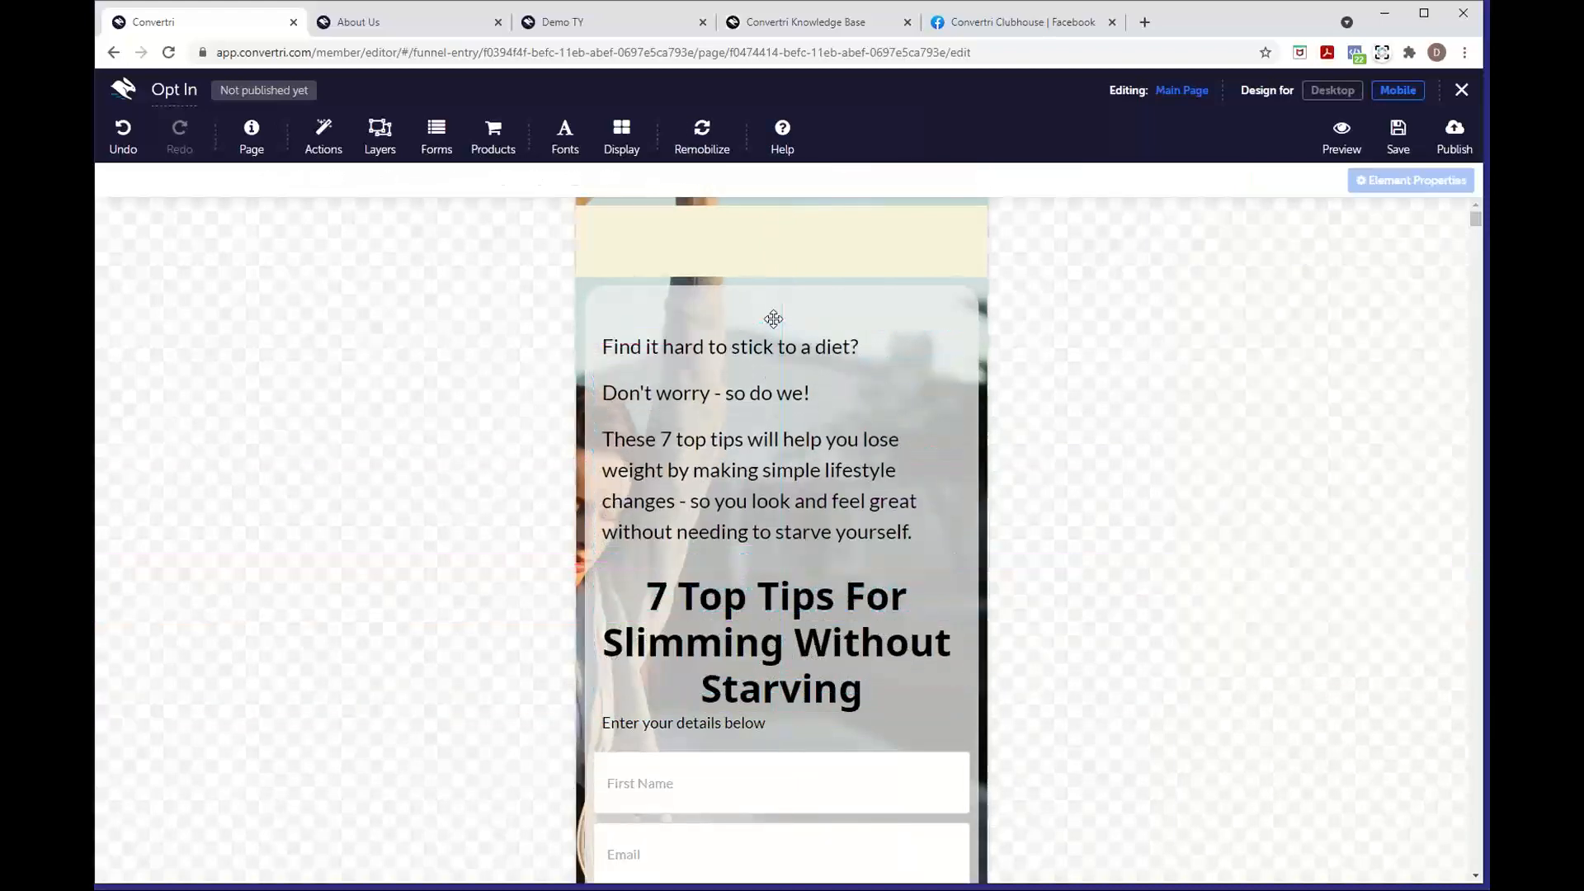
pyautogui.click(1333, 90)
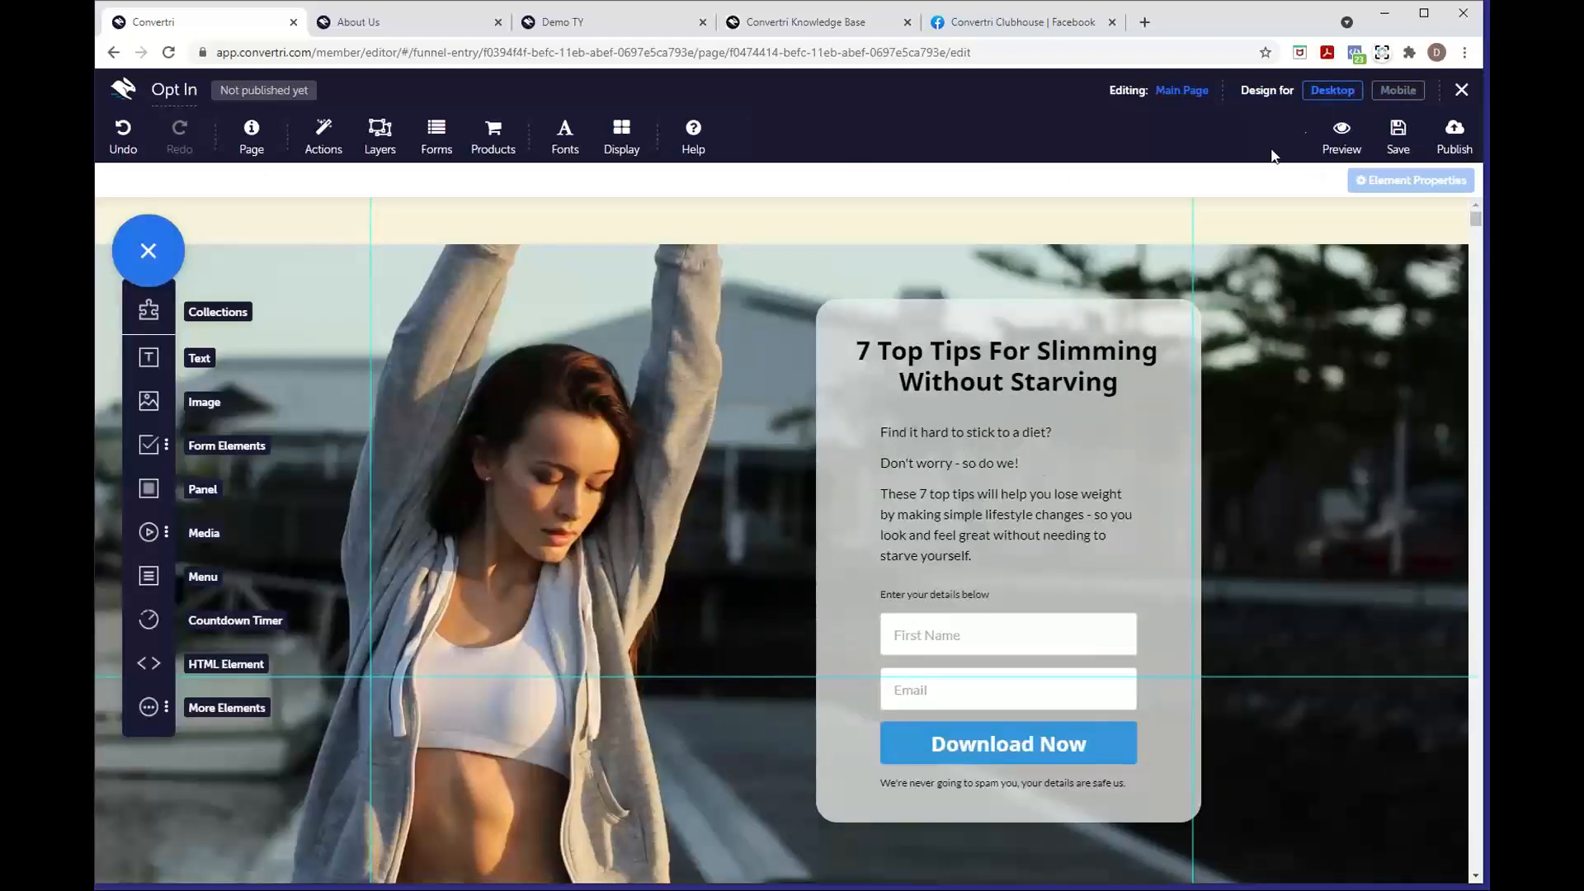
# Switch to the mobile design and remobilize all layers so the headline sits above the intro text again
pyautogui.click(1394, 97)
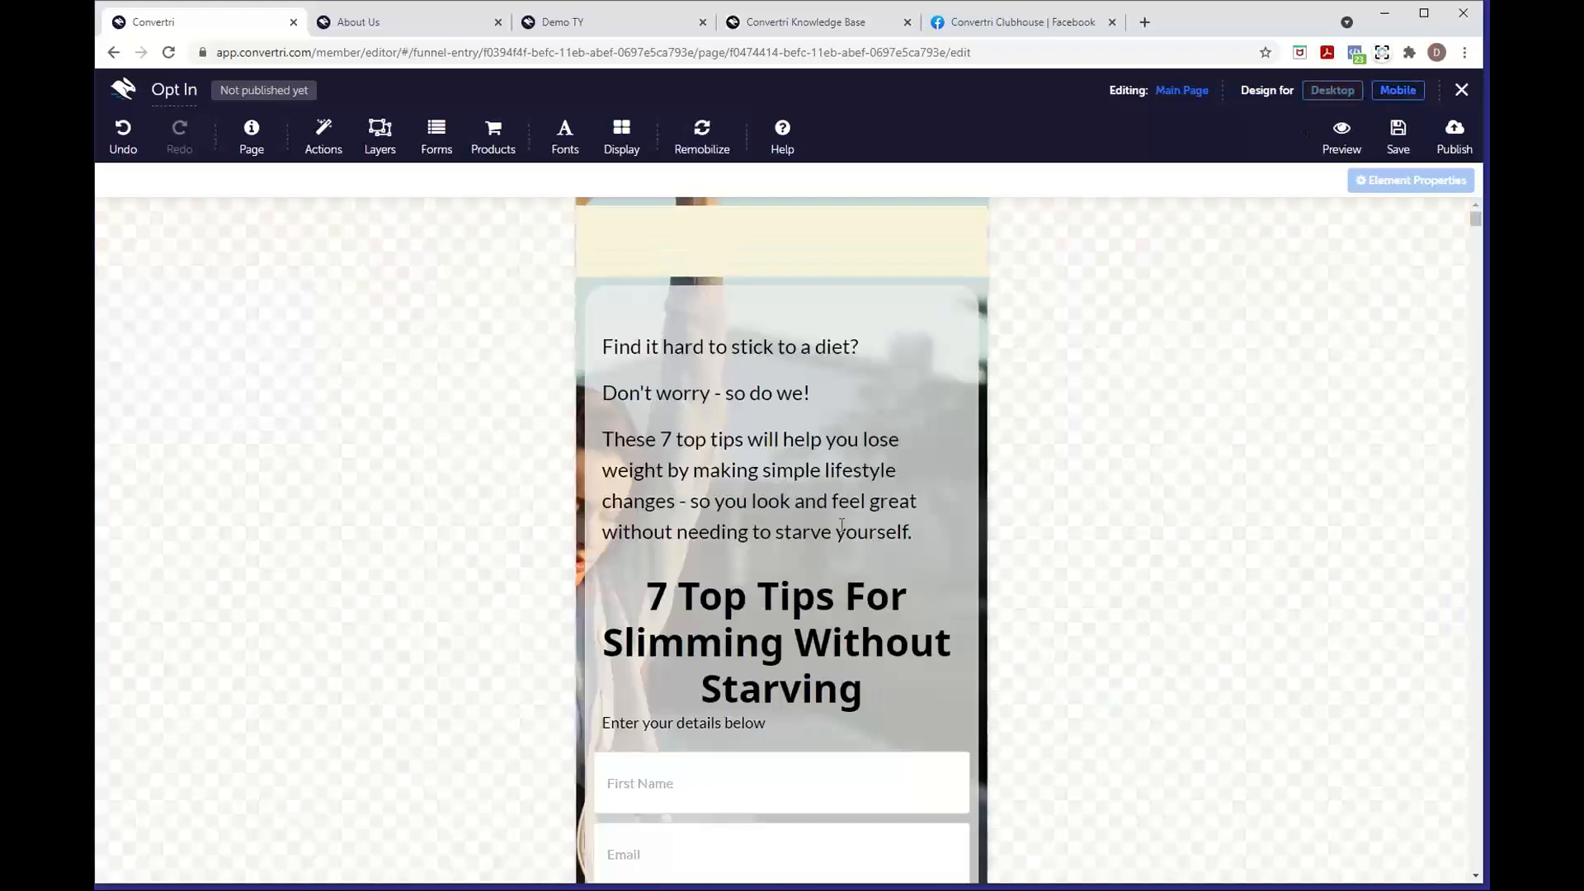
pyautogui.click(705, 157)
pyautogui.click(762, 183)
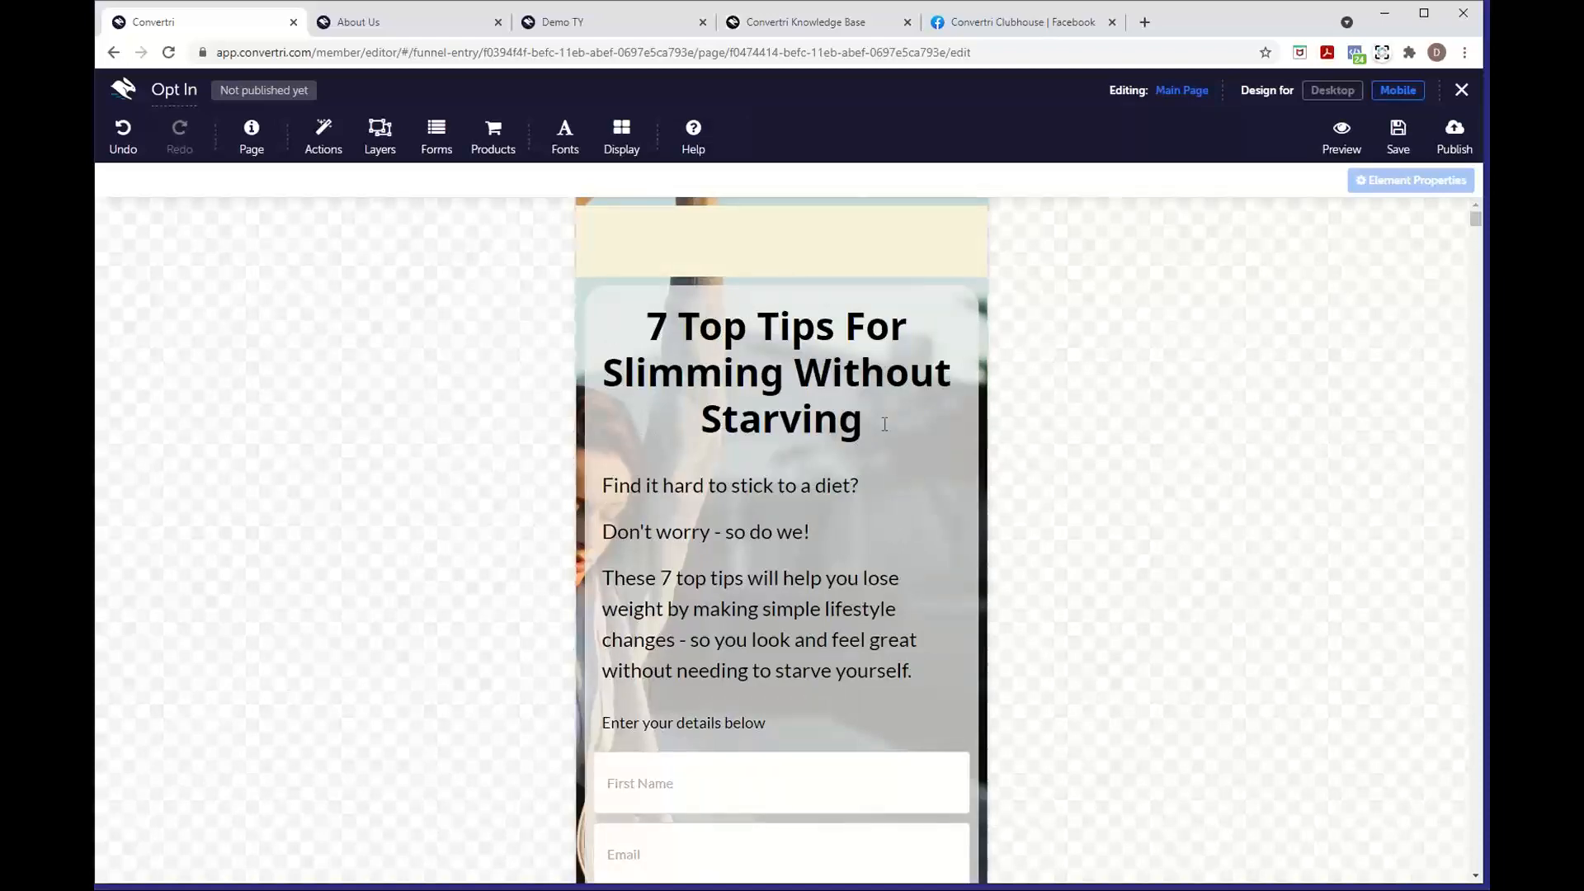
# Set the mobile font size scaling of the "7 Top Tips For Slimming Without Starving" headline to 125%
pyautogui.moveTo(884, 424); pyautogui.dragTo(648, 338)
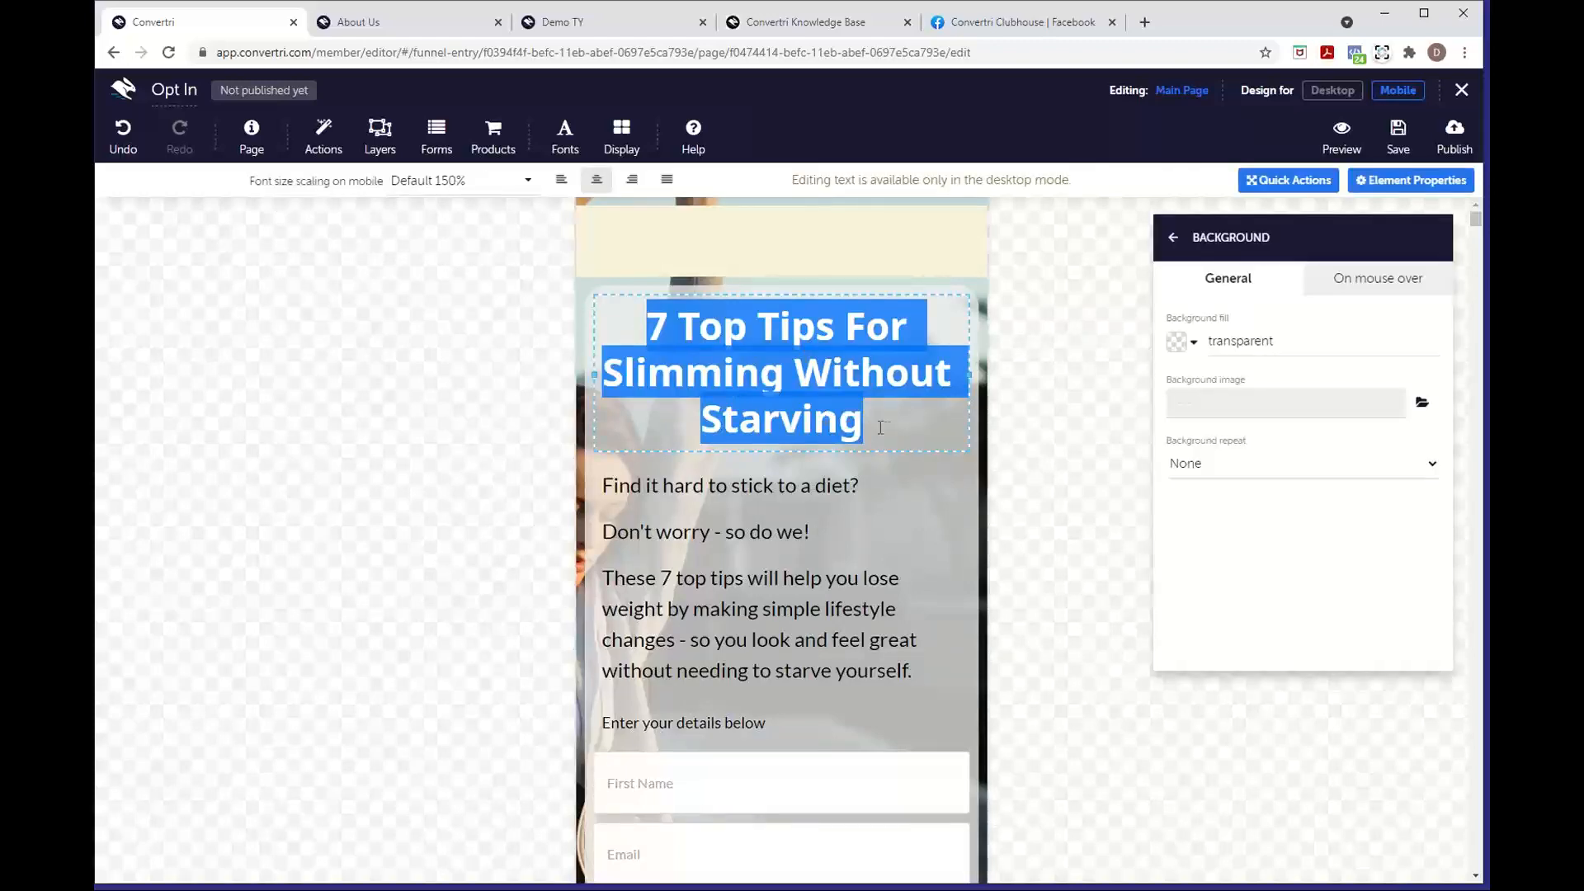
pyautogui.click(442, 185)
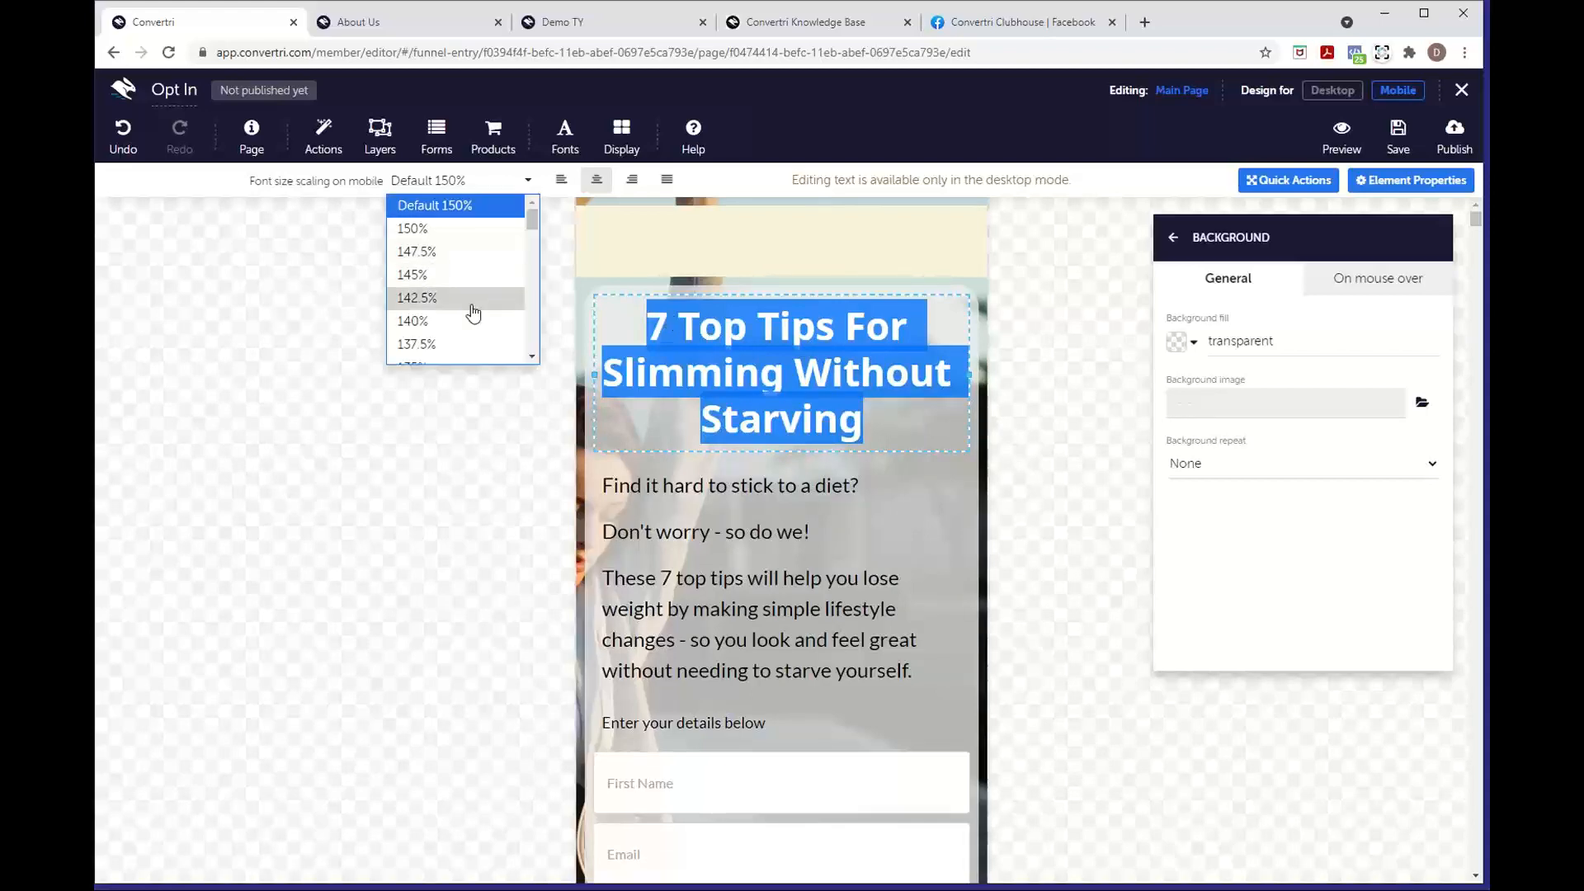
pyautogui.scroll(-2, 473, 285)
pyautogui.click(439, 330)
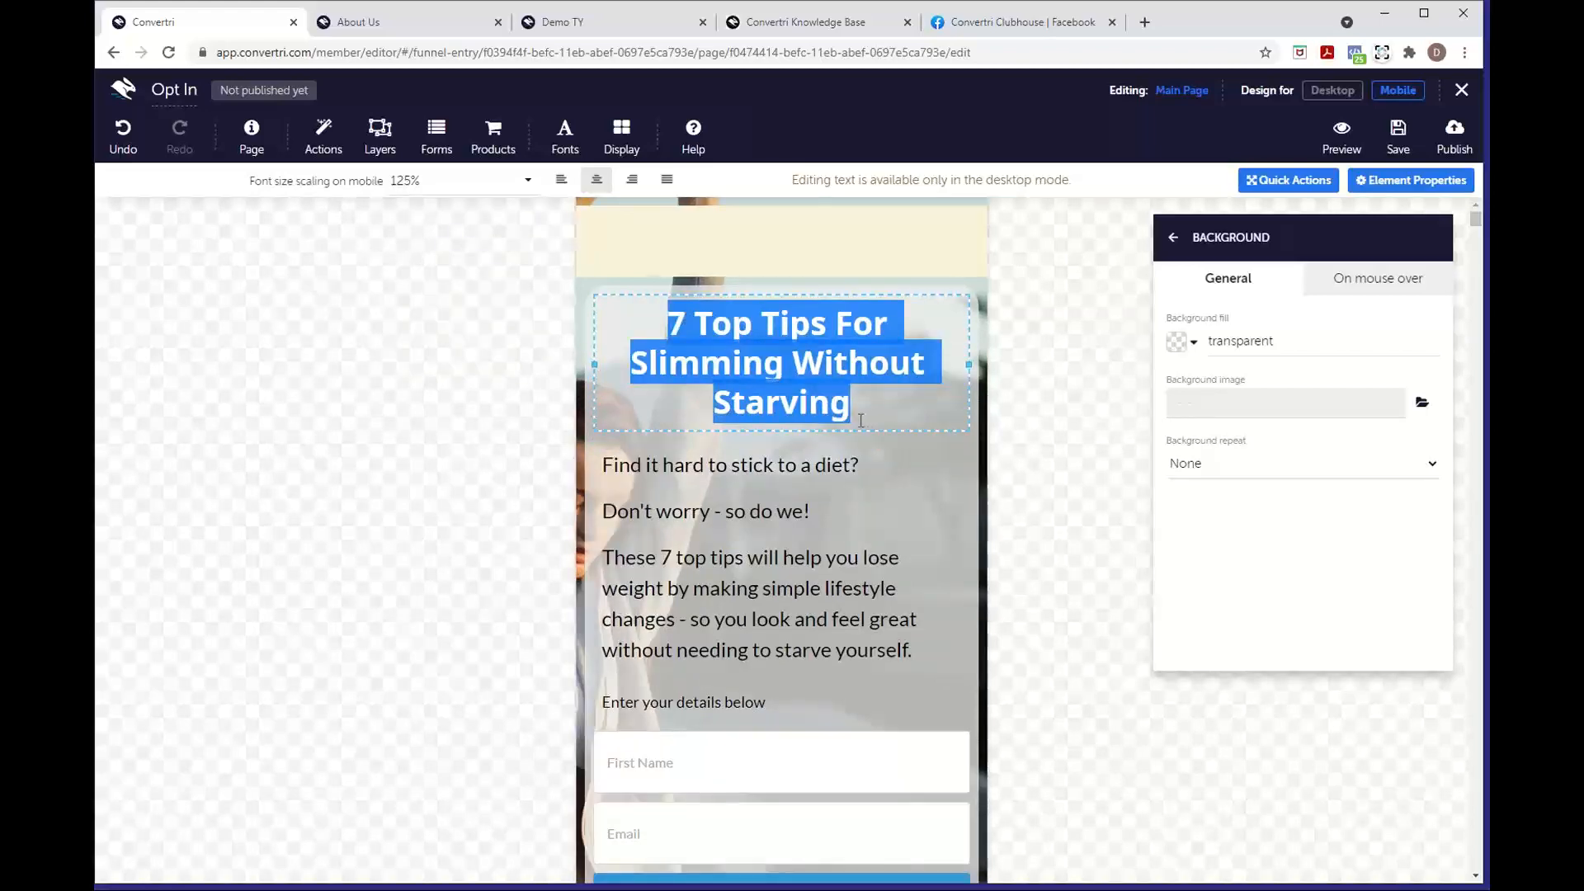
# Set the page's default font scaling on mobile for paragraph text to 110% in the default text styles
pyautogui.click(252, 141)
pyautogui.click(579, 266)
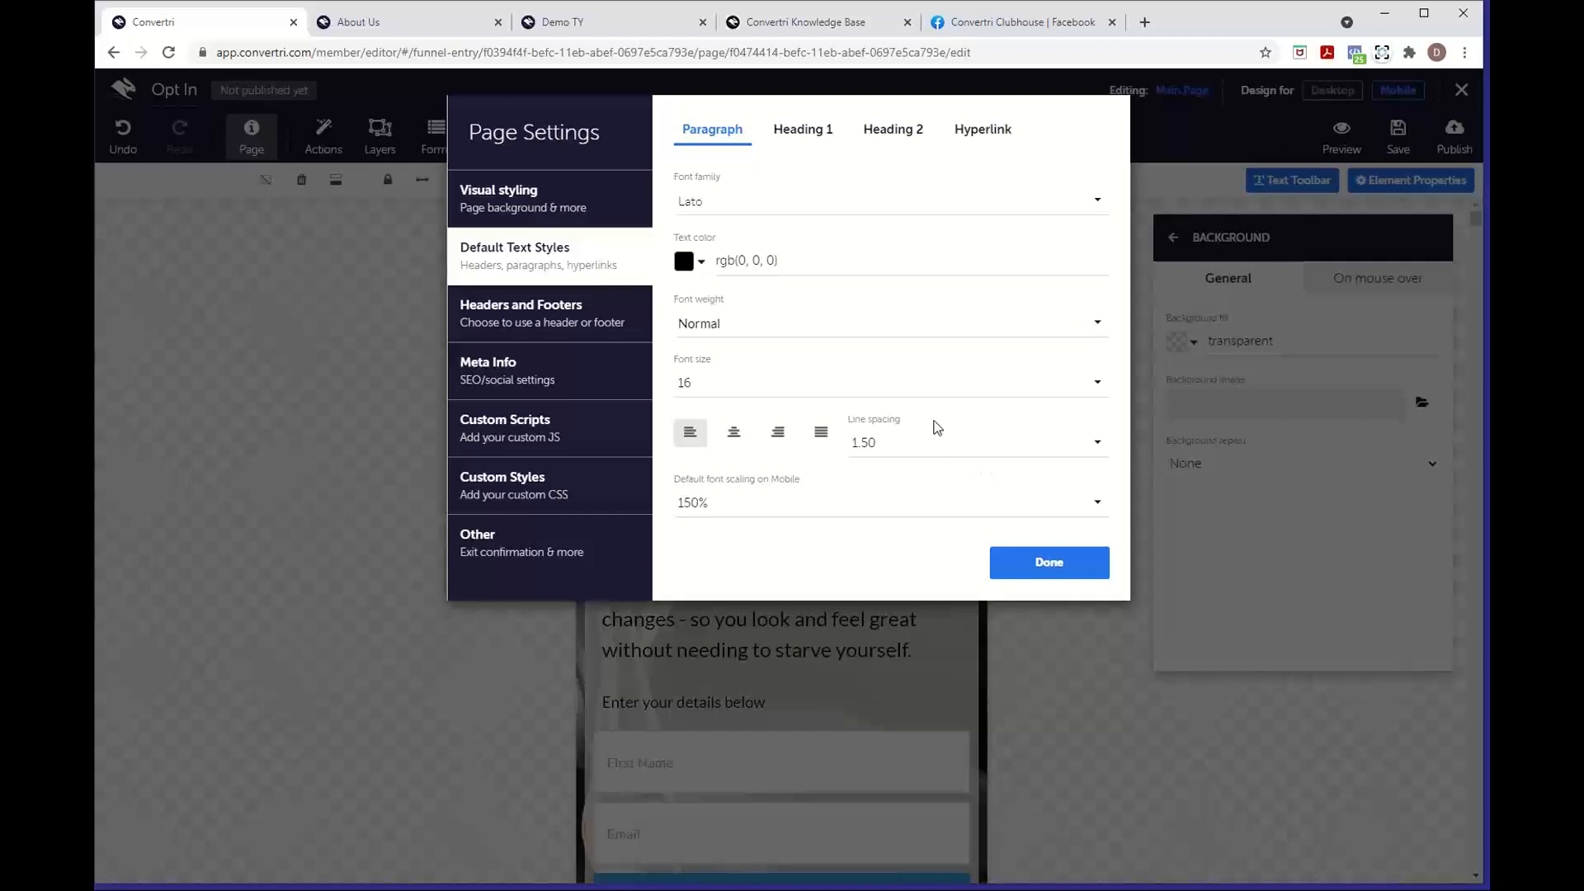
pyautogui.click(789, 140)
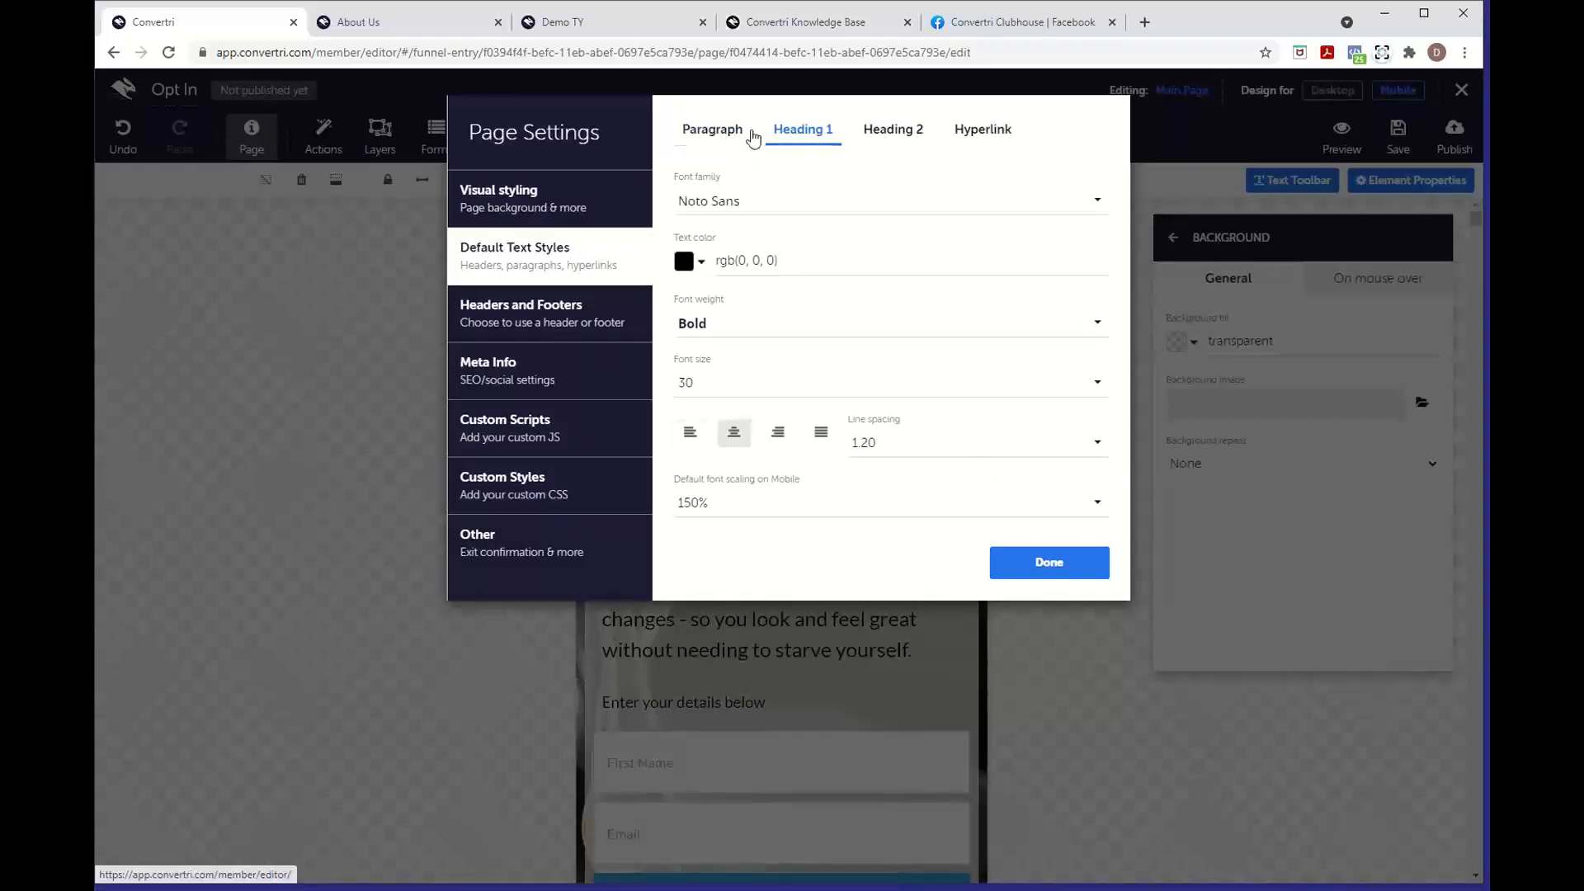
pyautogui.click(737, 135)
pyautogui.click(806, 518)
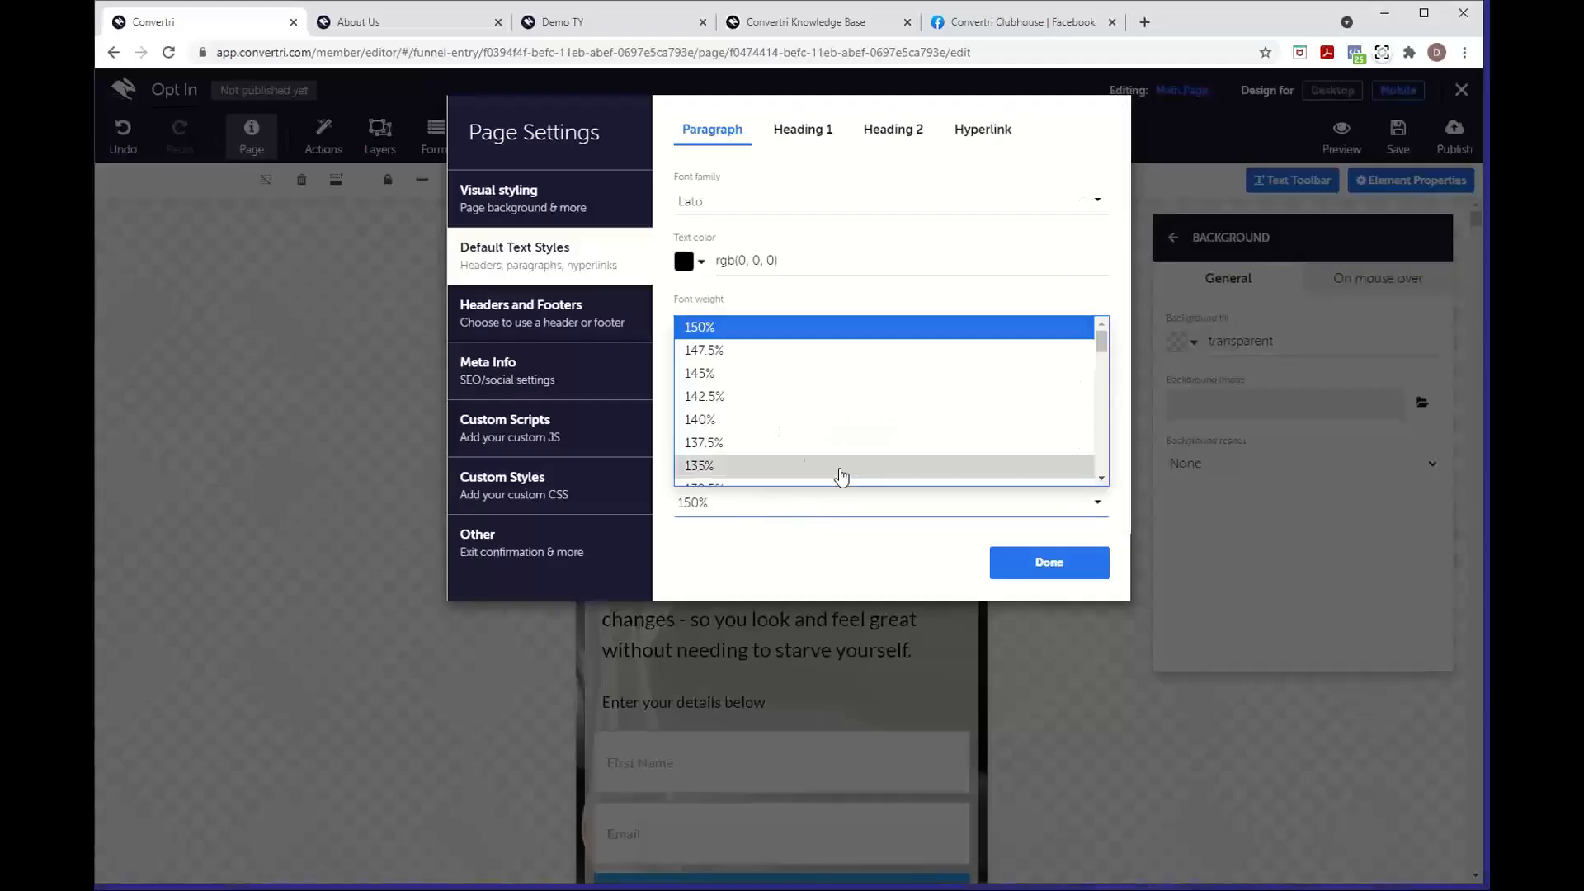
pyautogui.scroll(-3, 804, 452)
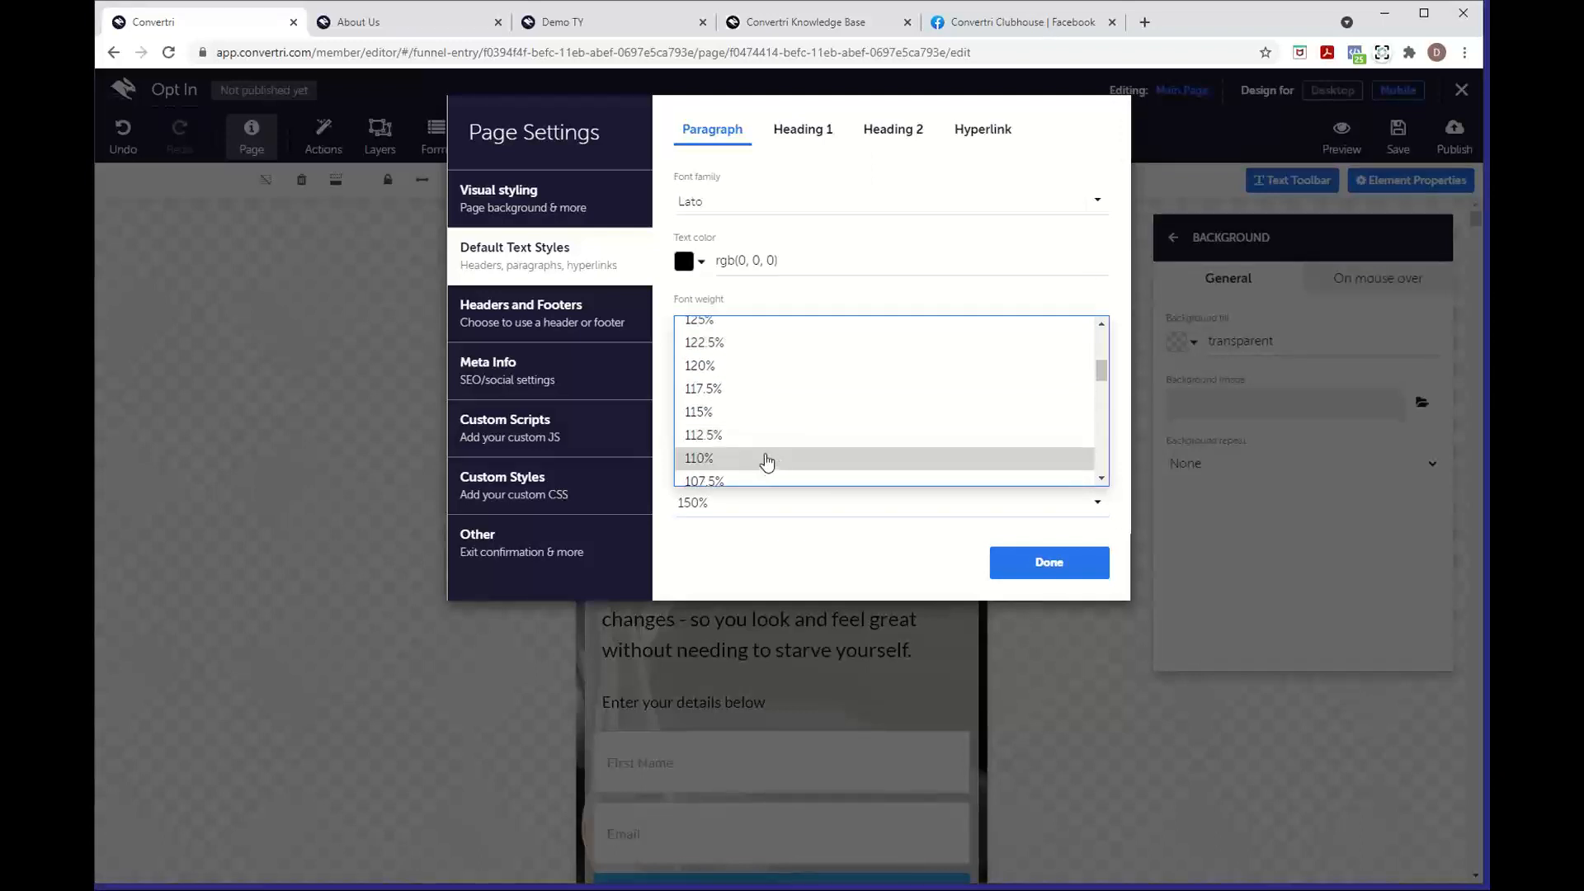
pyautogui.click(766, 459)
pyautogui.click(1042, 568)
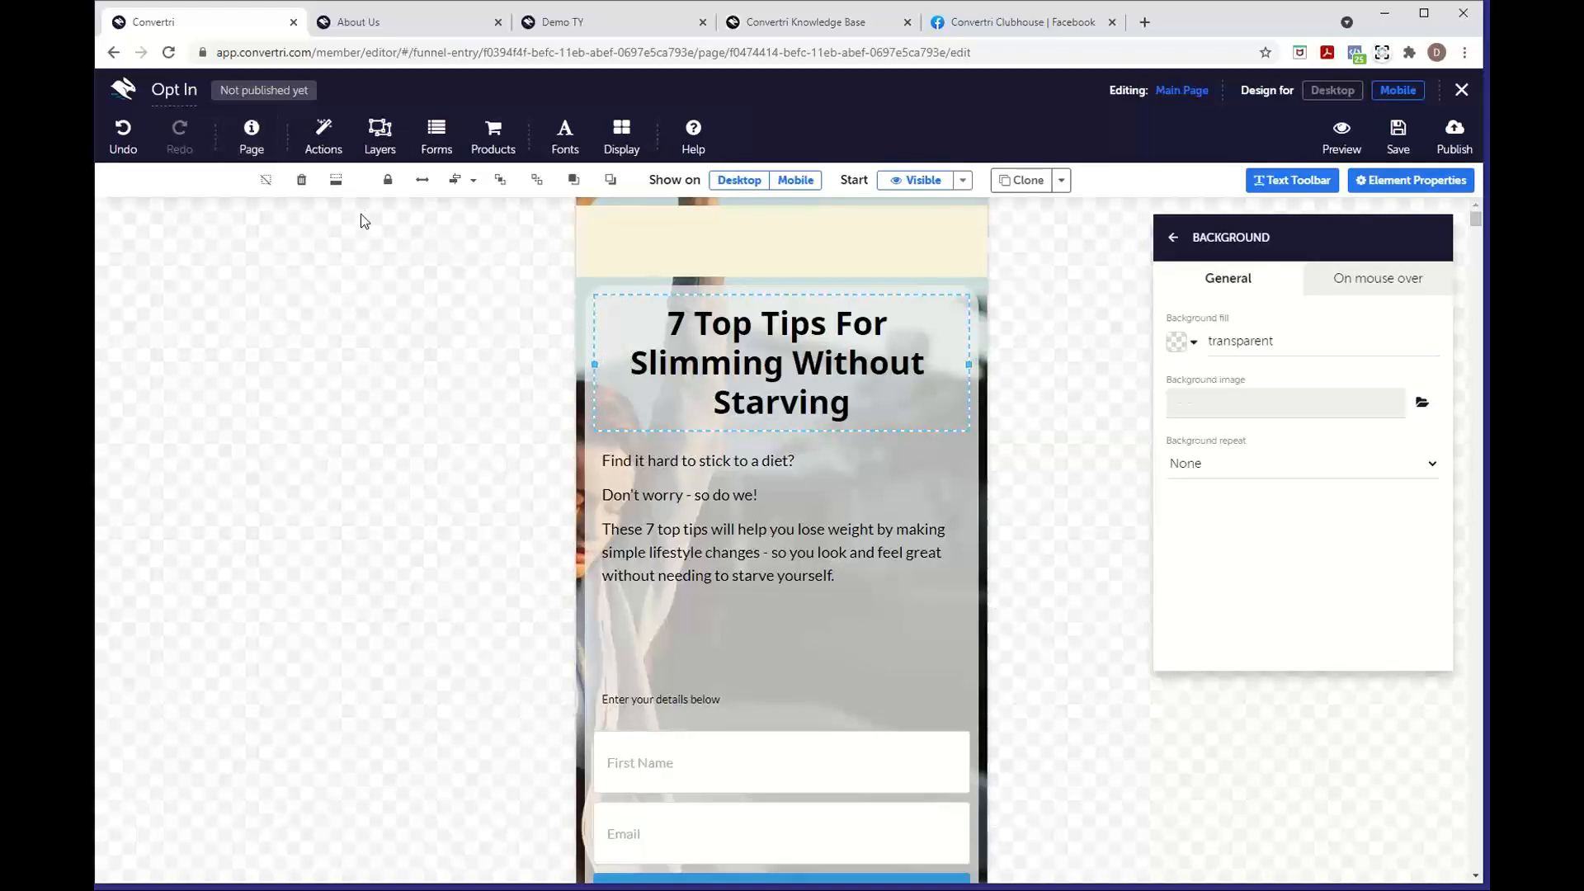
# Return the default paragraph font scaling on mobile to 150% in the page settings
pyautogui.click(252, 137)
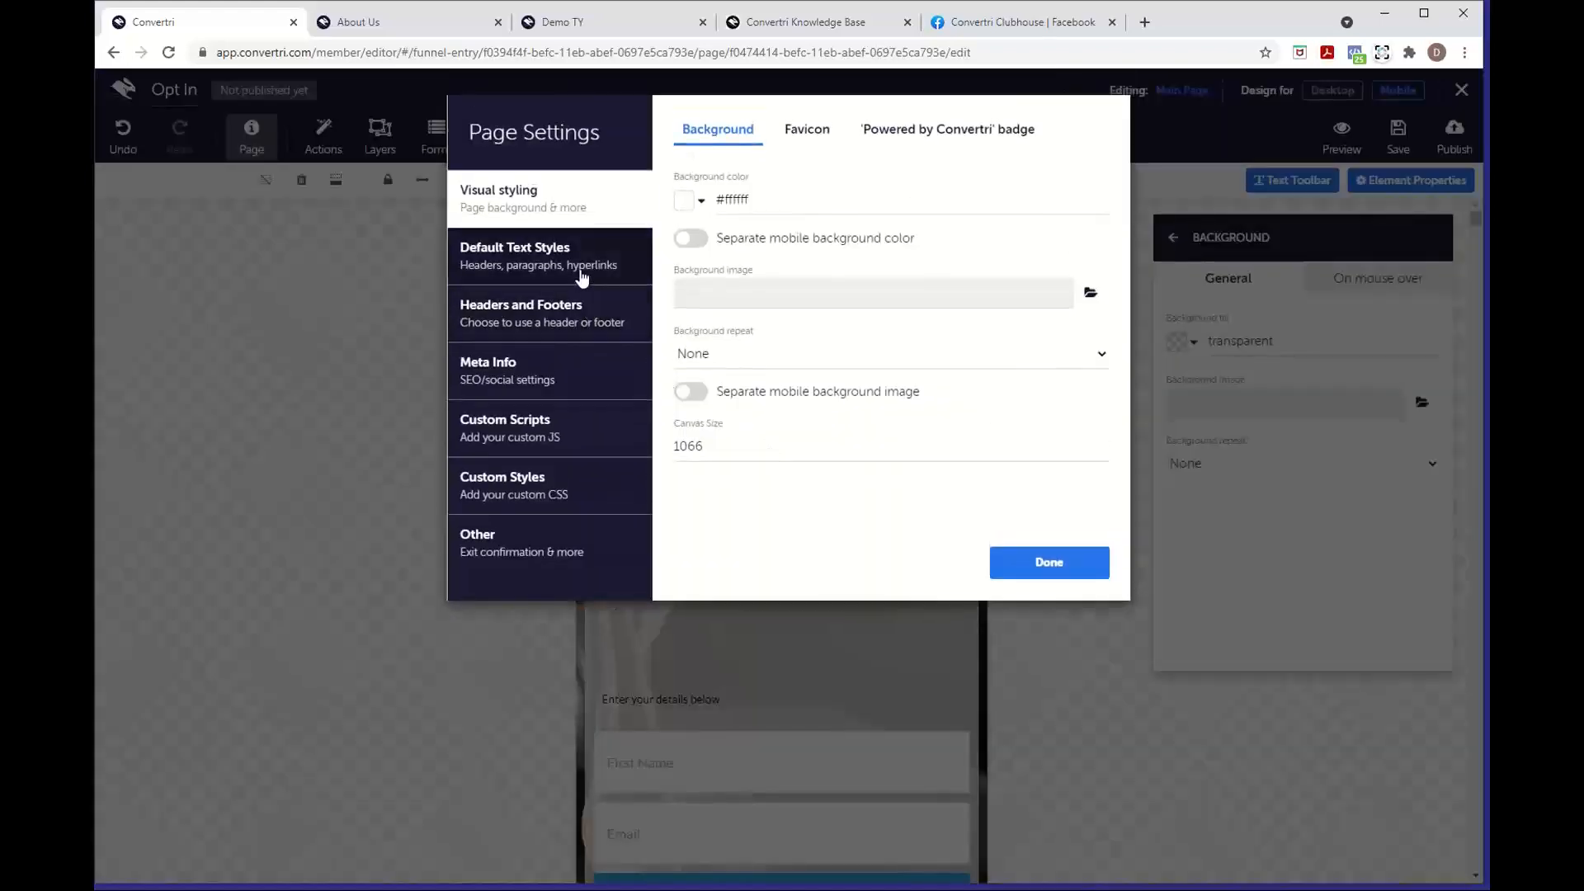
pyautogui.click(583, 278)
pyautogui.click(806, 505)
pyautogui.scroll(-4, 790, 357)
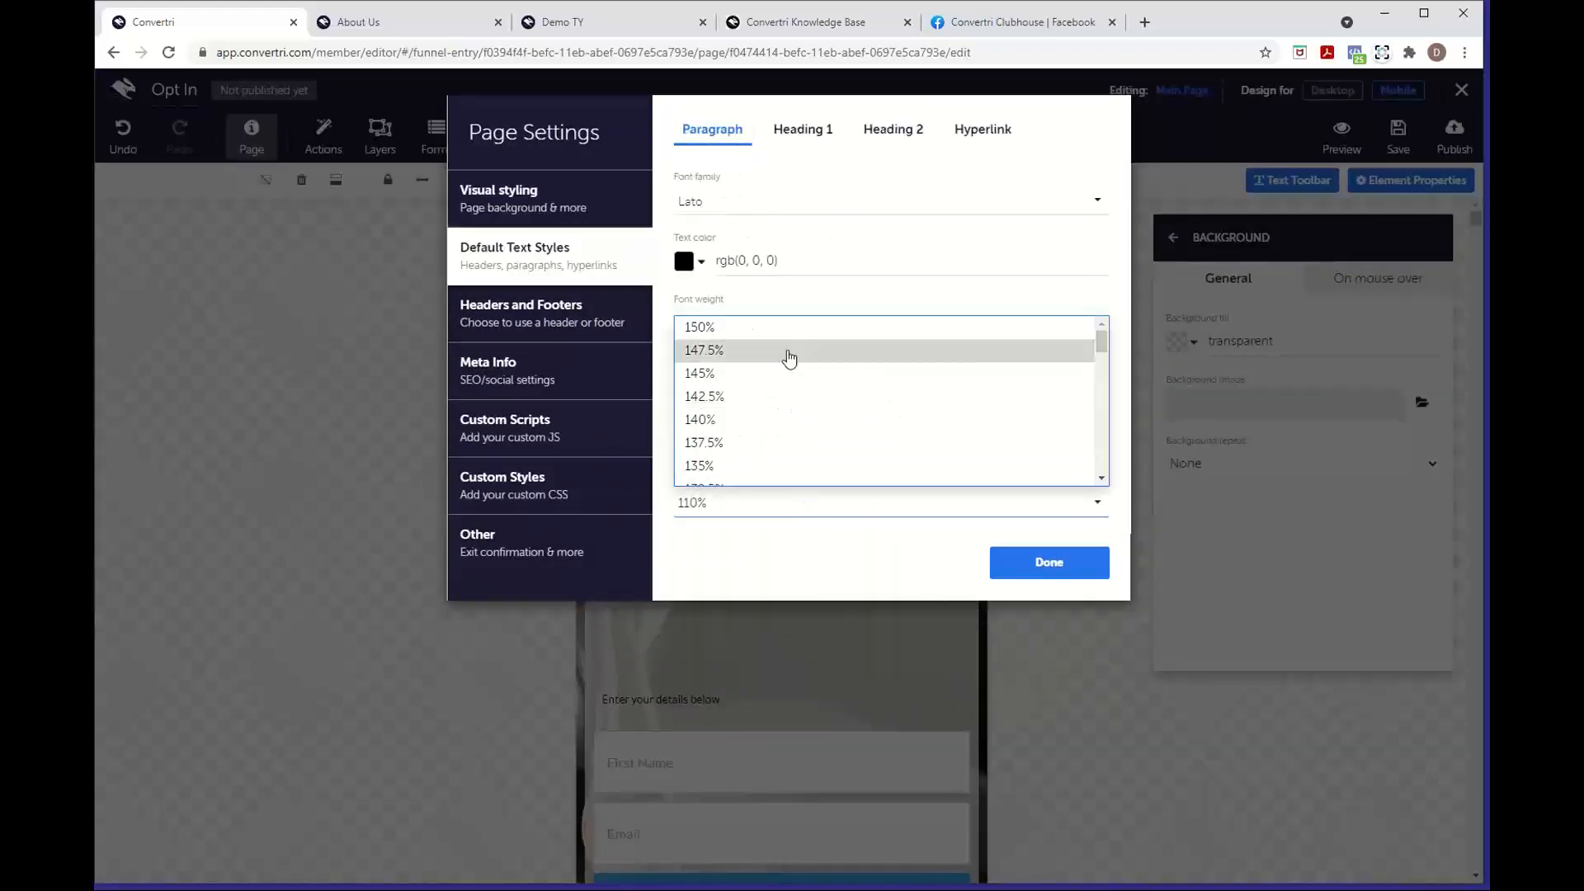
pyautogui.click(788, 328)
pyautogui.click(1053, 564)
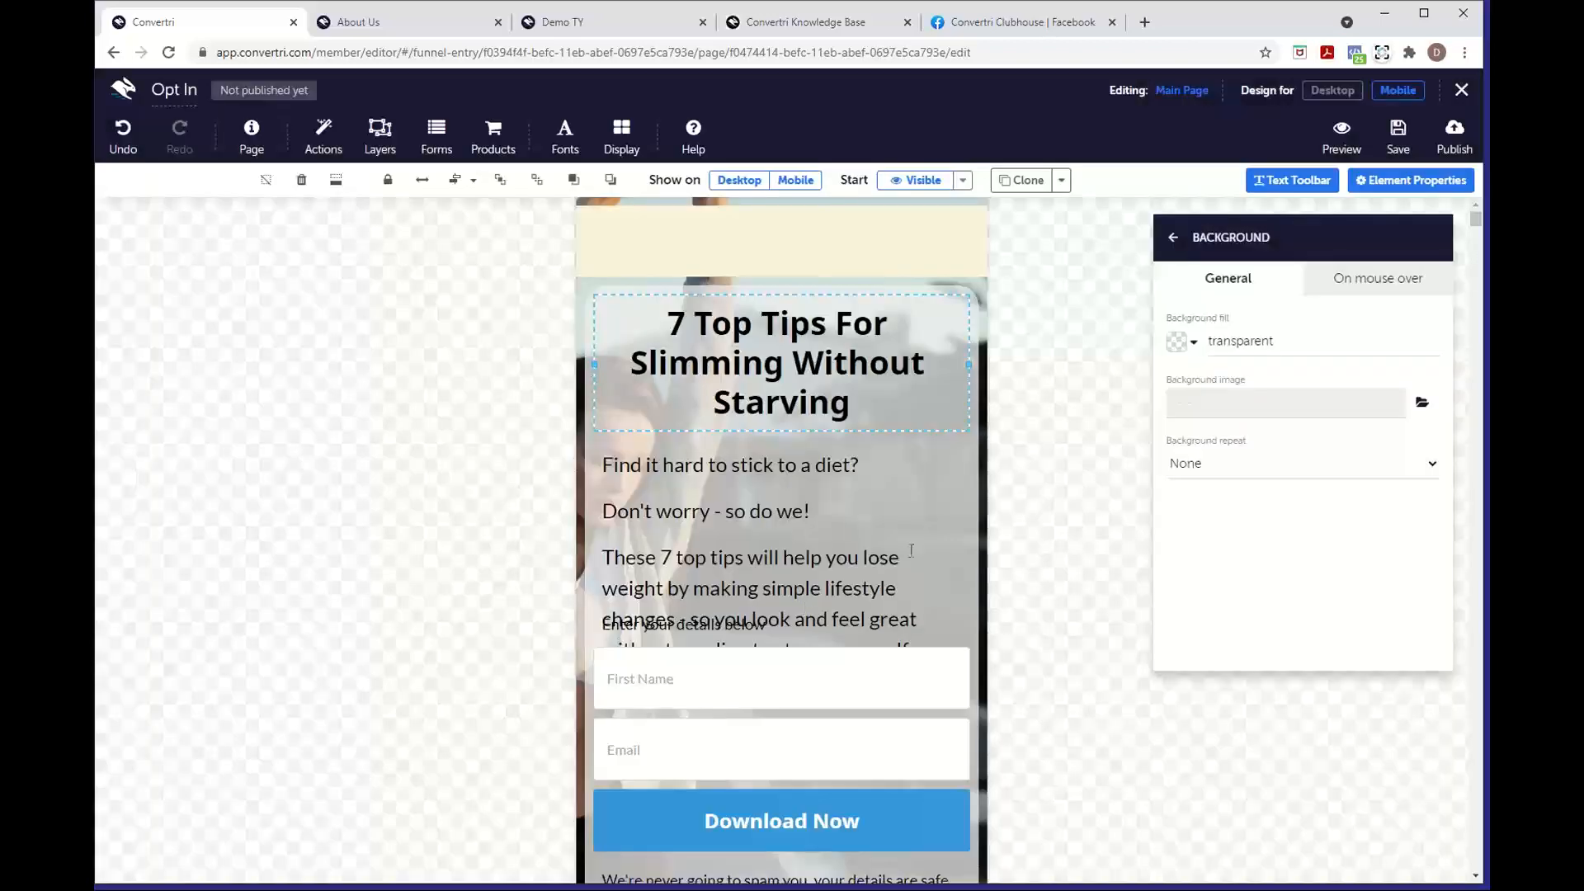
# Move the headline down over the intro text, and remobilize everything to rebuild the mobile layout
pyautogui.moveTo(789, 426); pyautogui.dragTo(782, 600)
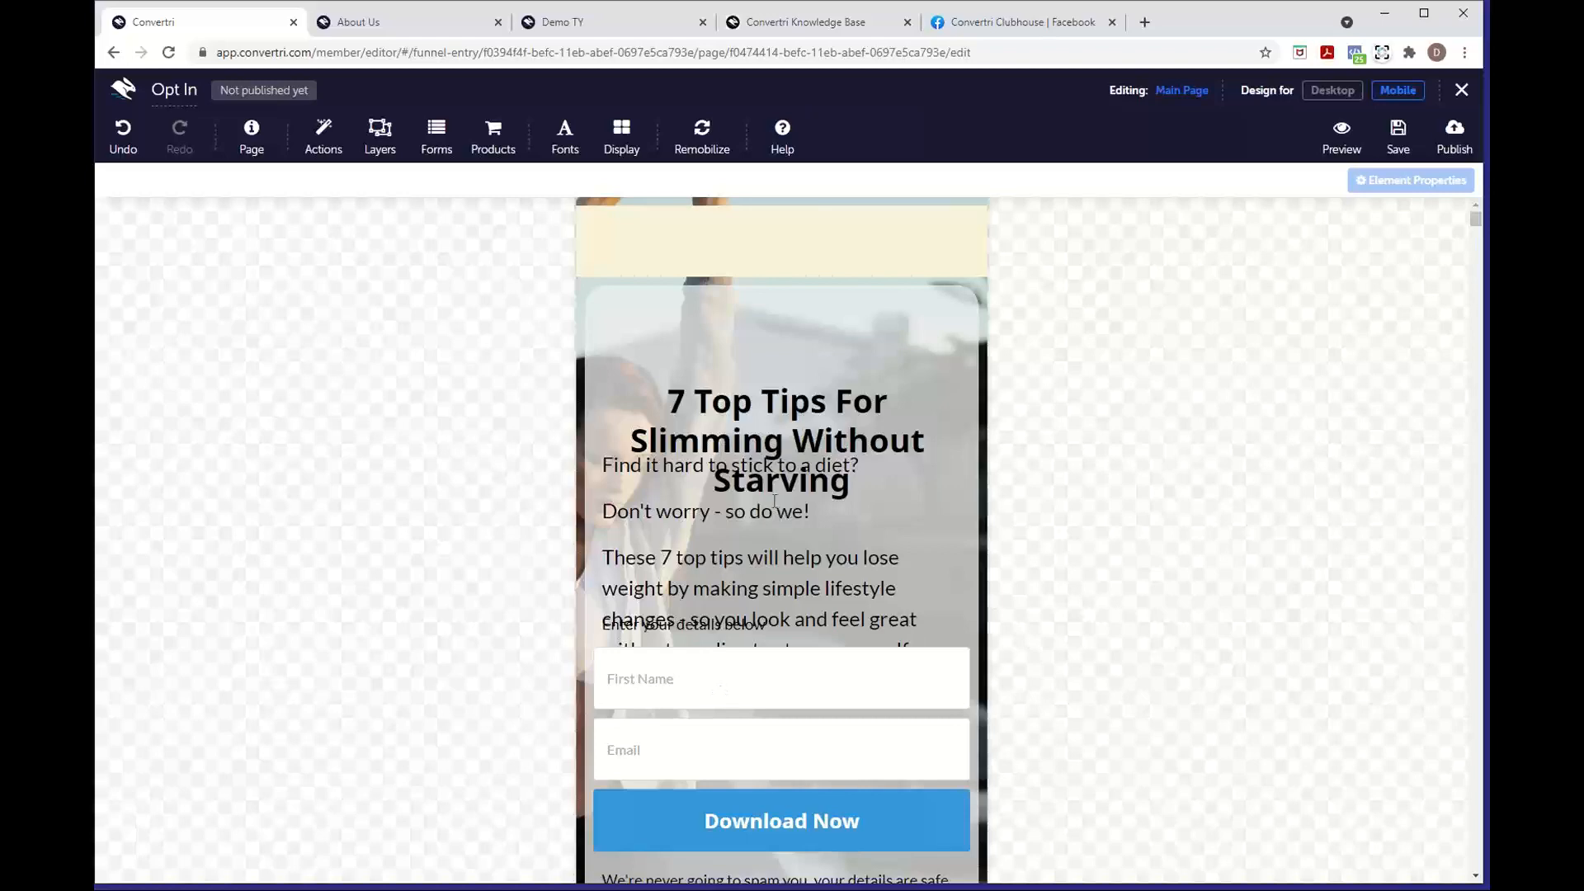
pyautogui.click(701, 142)
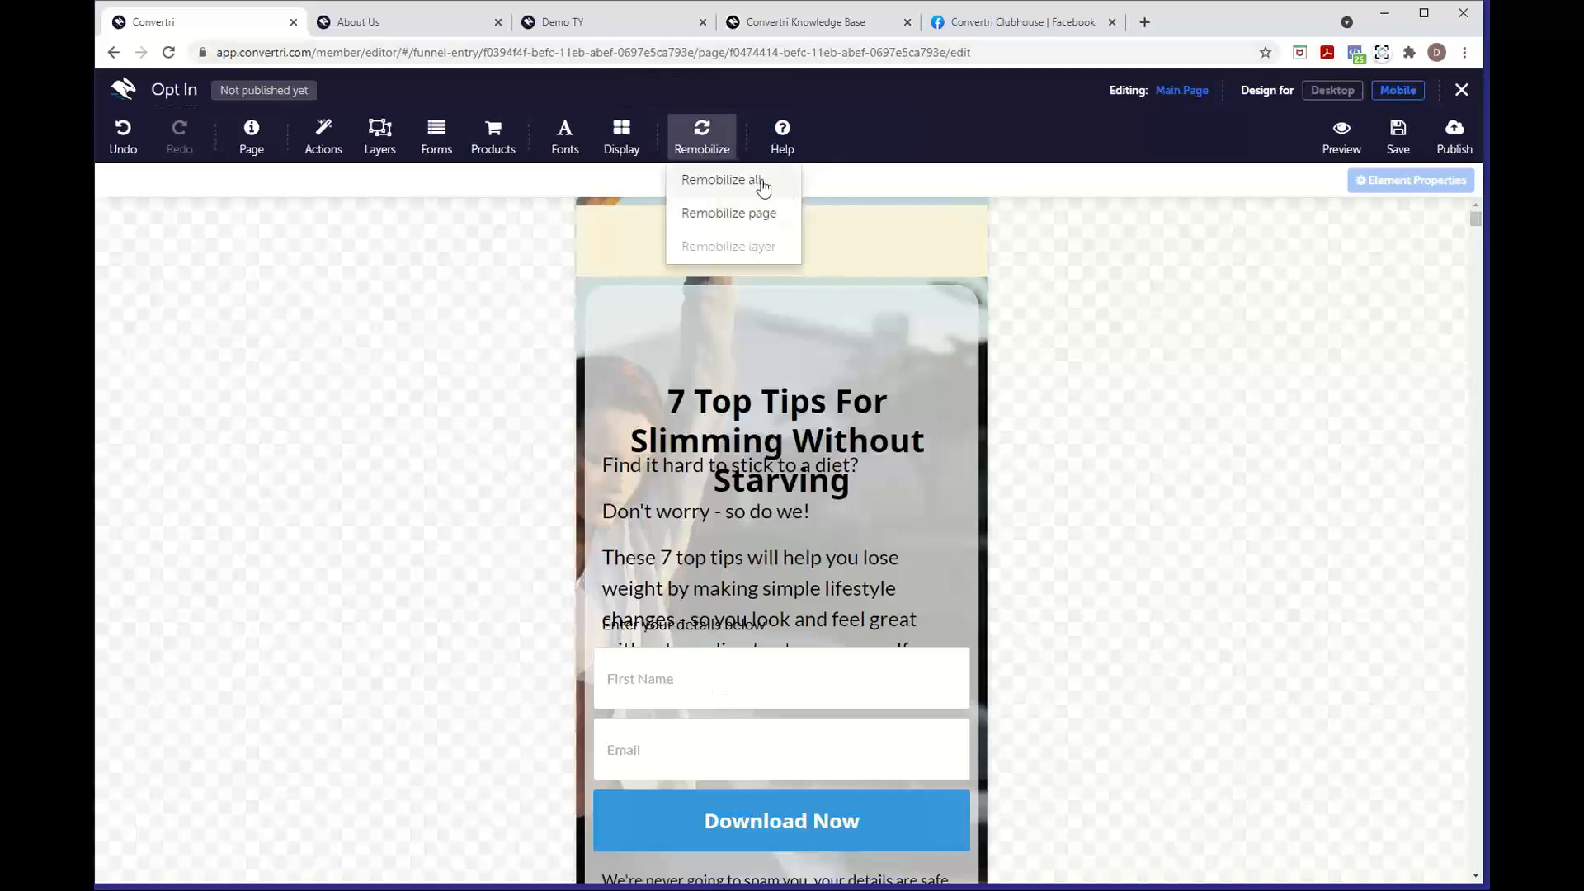
pyautogui.click(760, 181)
pyautogui.scroll(-4, 773, 554)
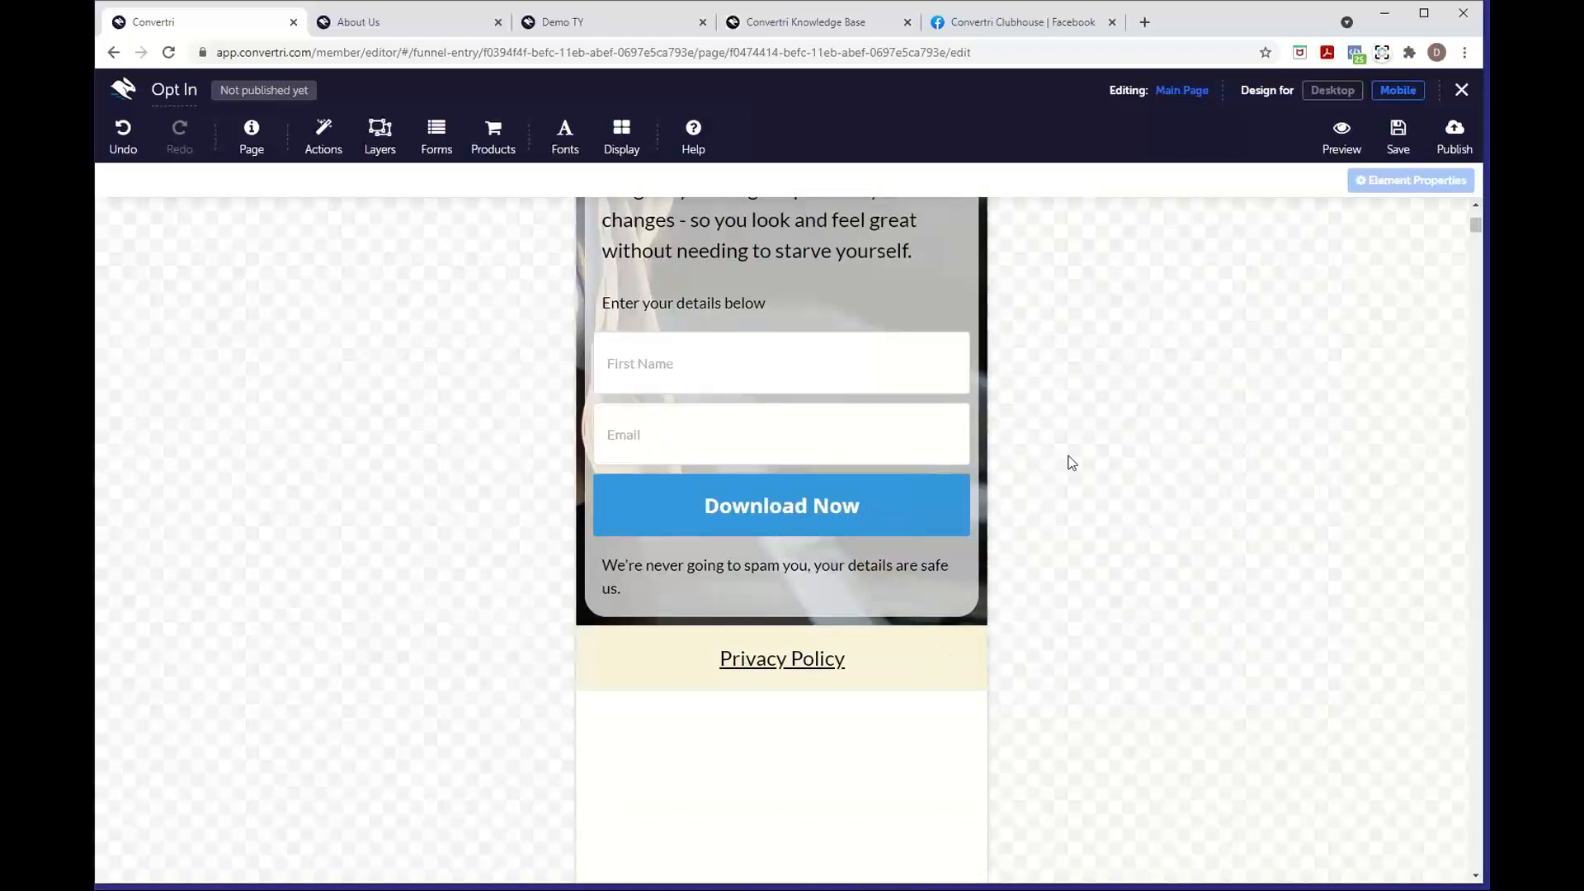
pyautogui.scroll(5, 1066, 462)
# Save the page and exit from its desktop design to the funnel's page list
pyautogui.click(1397, 128)
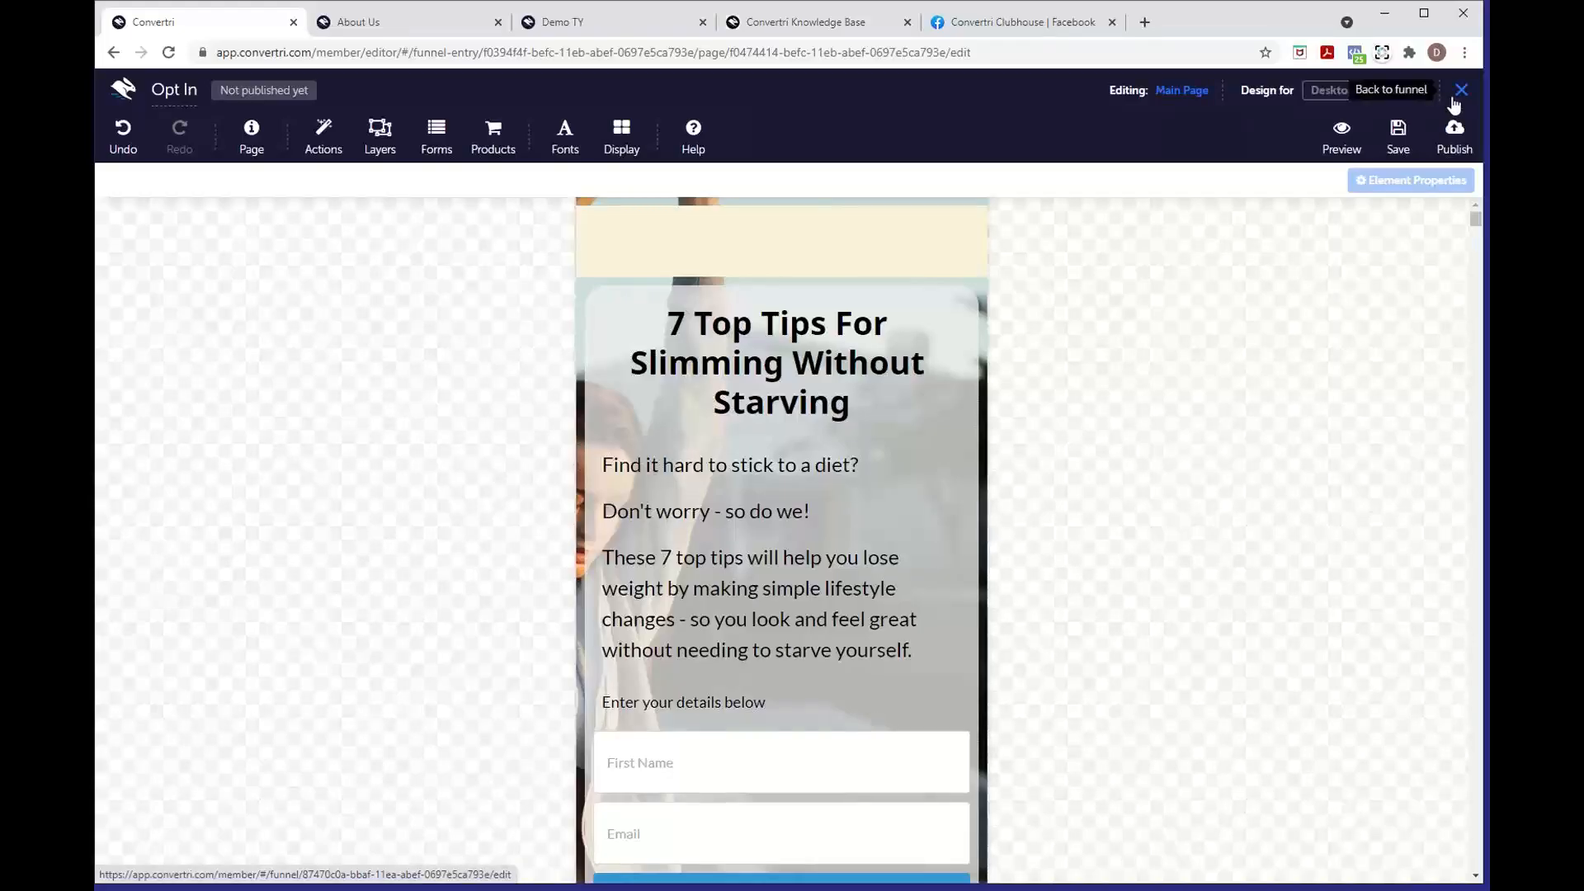
pyautogui.click(1324, 102)
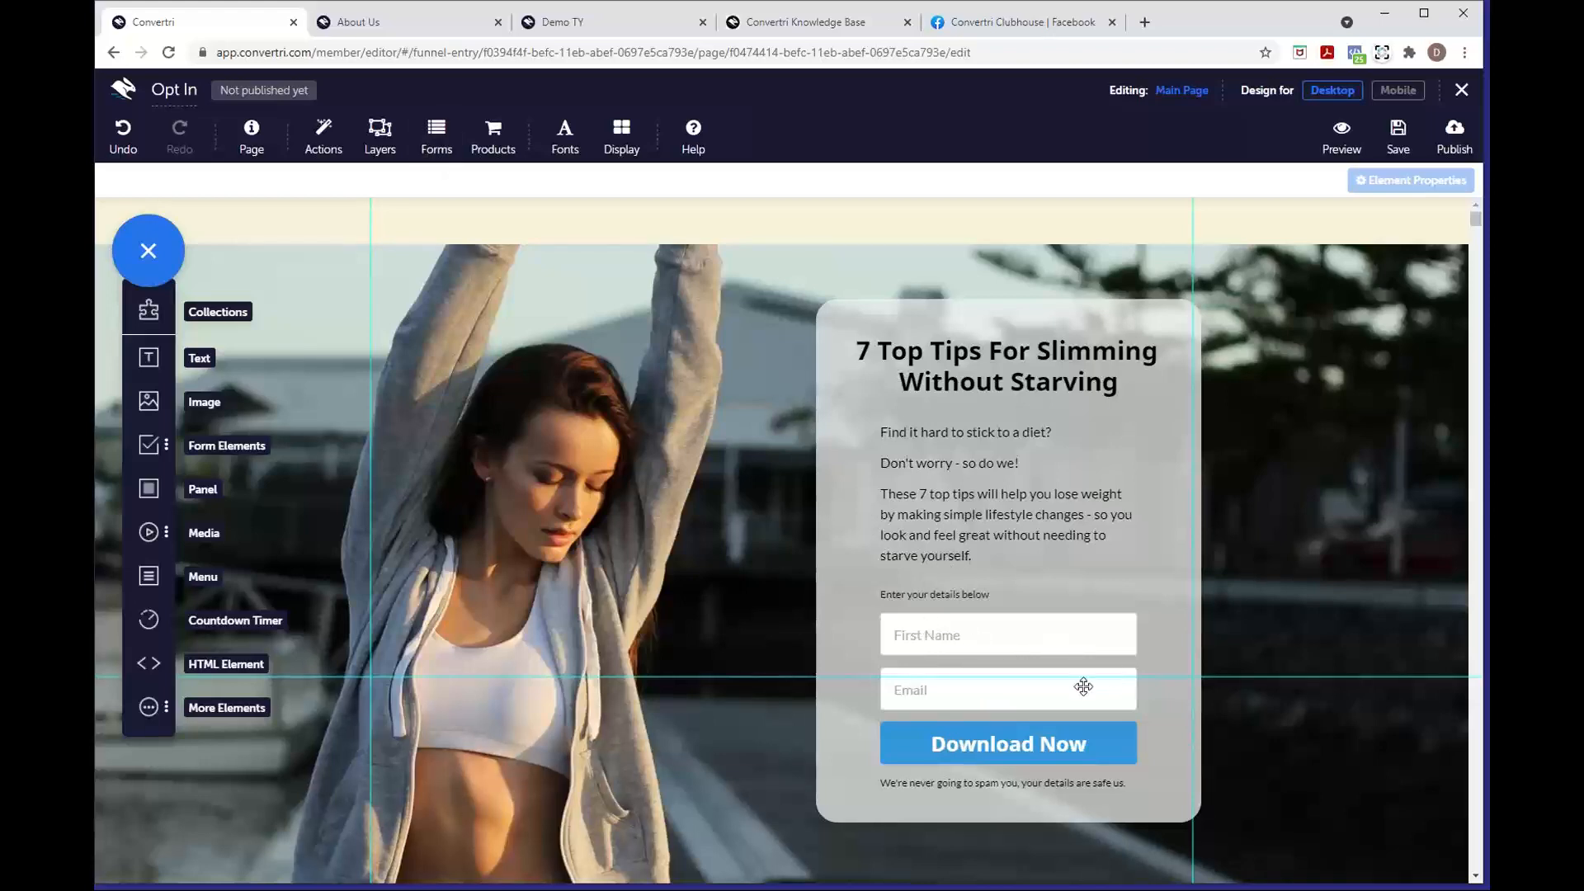
pyautogui.click(1460, 89)
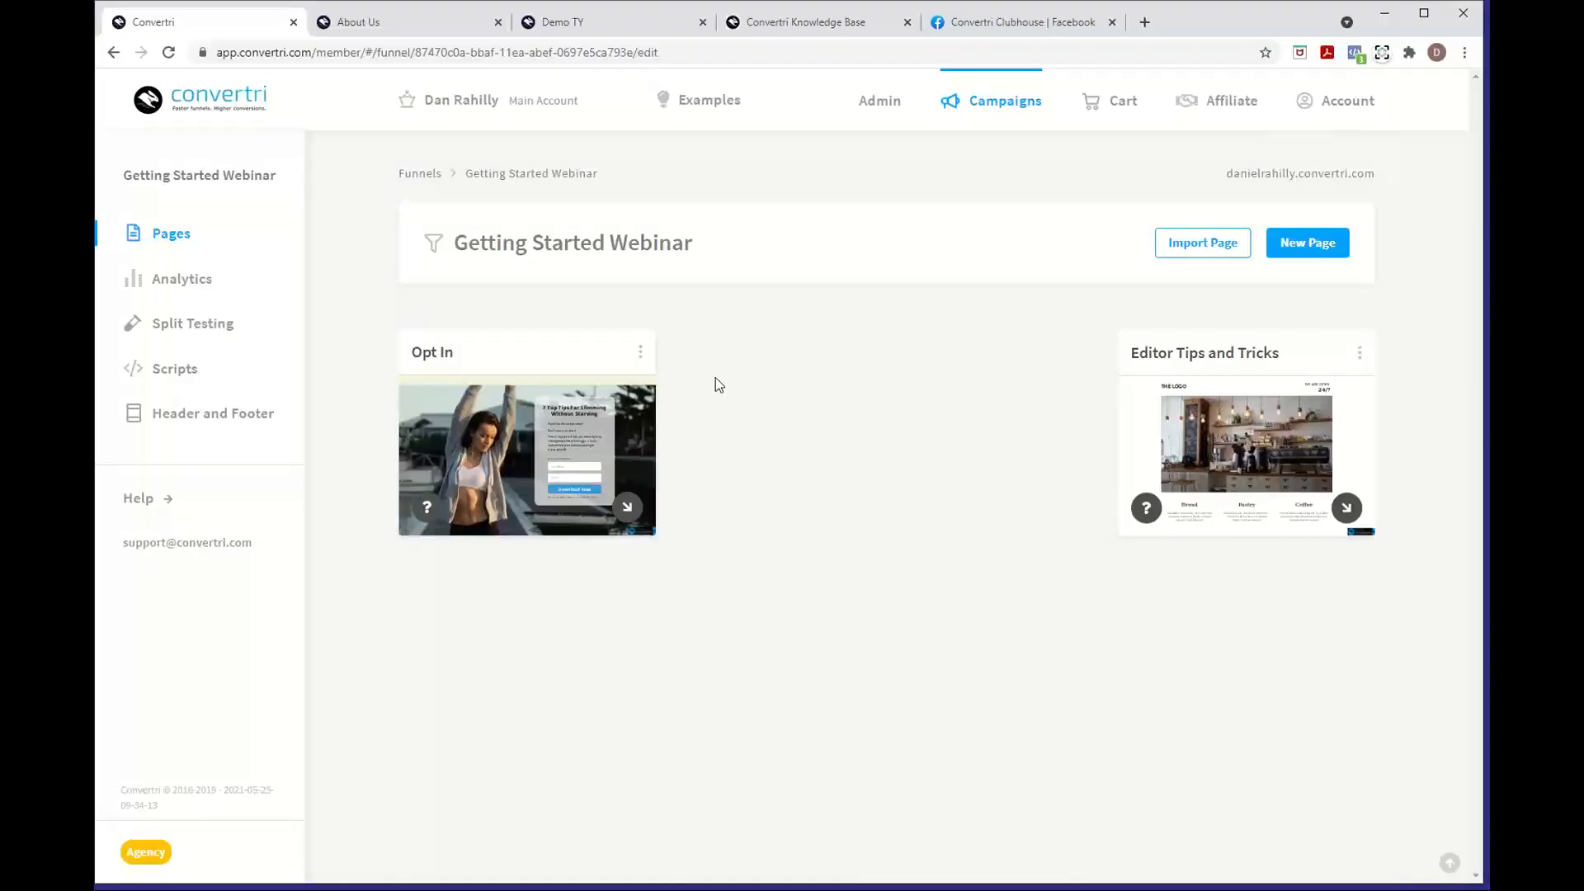
# Clone the Opt In page under the name "Thank You"
pyautogui.click(641, 351)
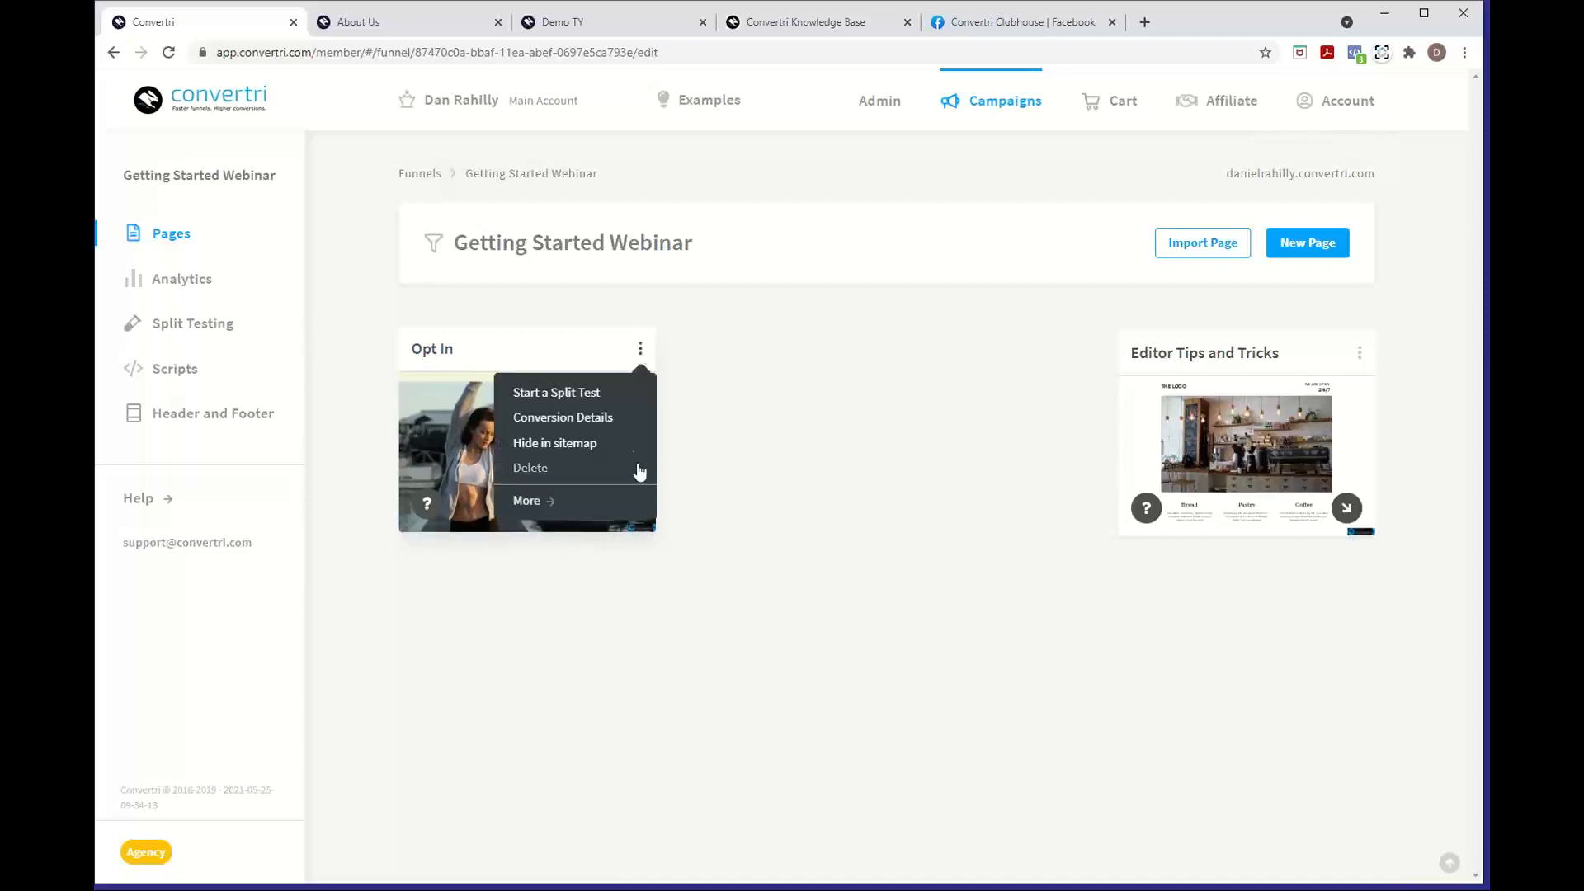
pyautogui.click(598, 505)
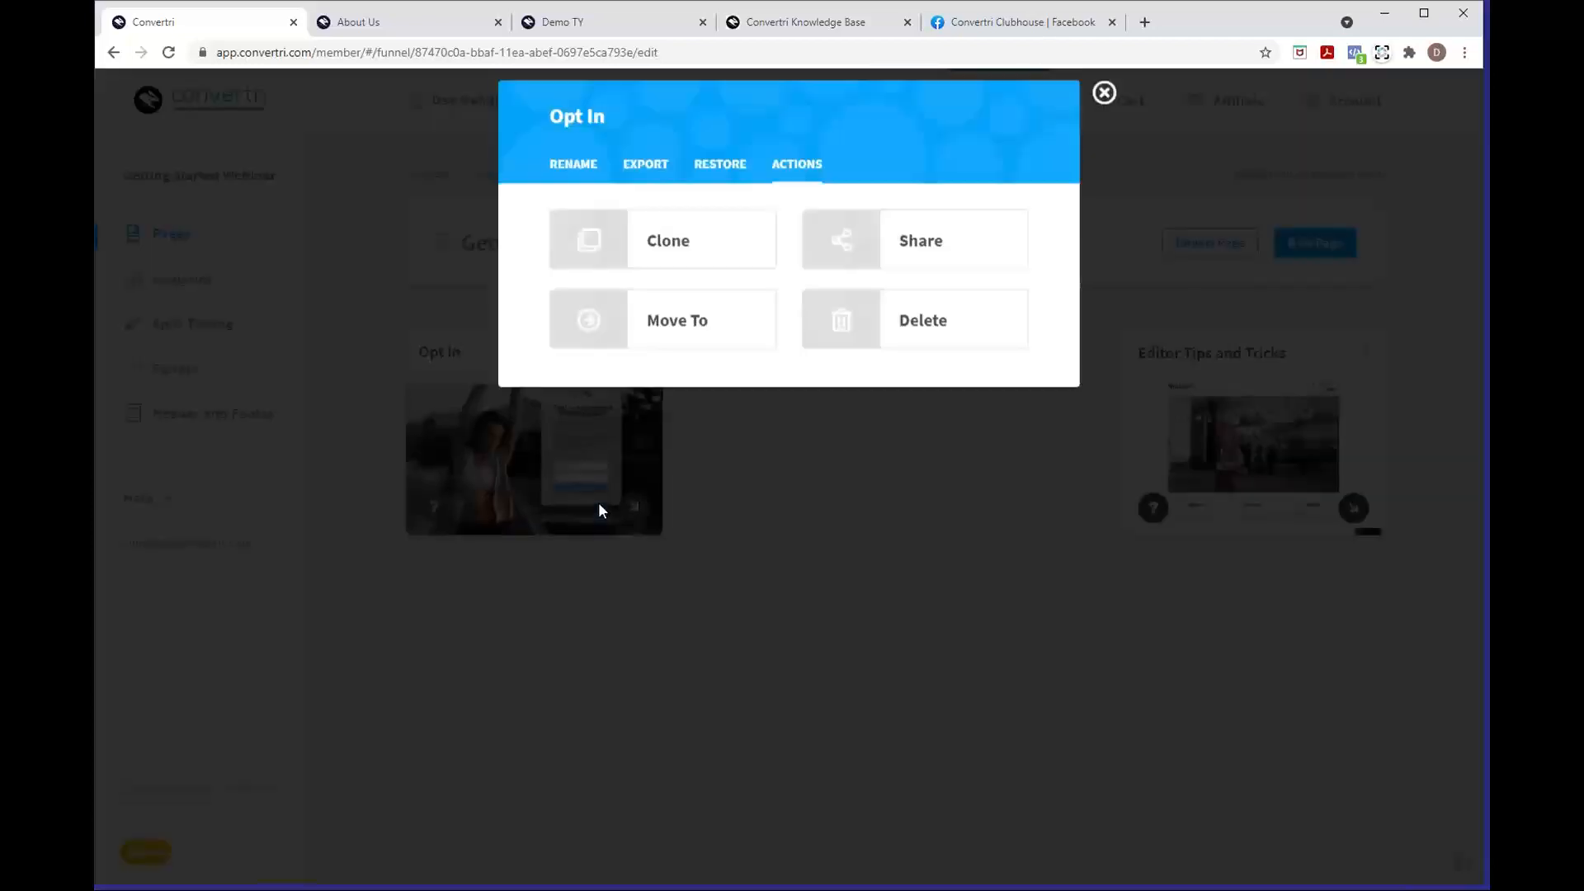
pyautogui.click(690, 267)
pyautogui.click(740, 282)
pyautogui.write('Thank You')
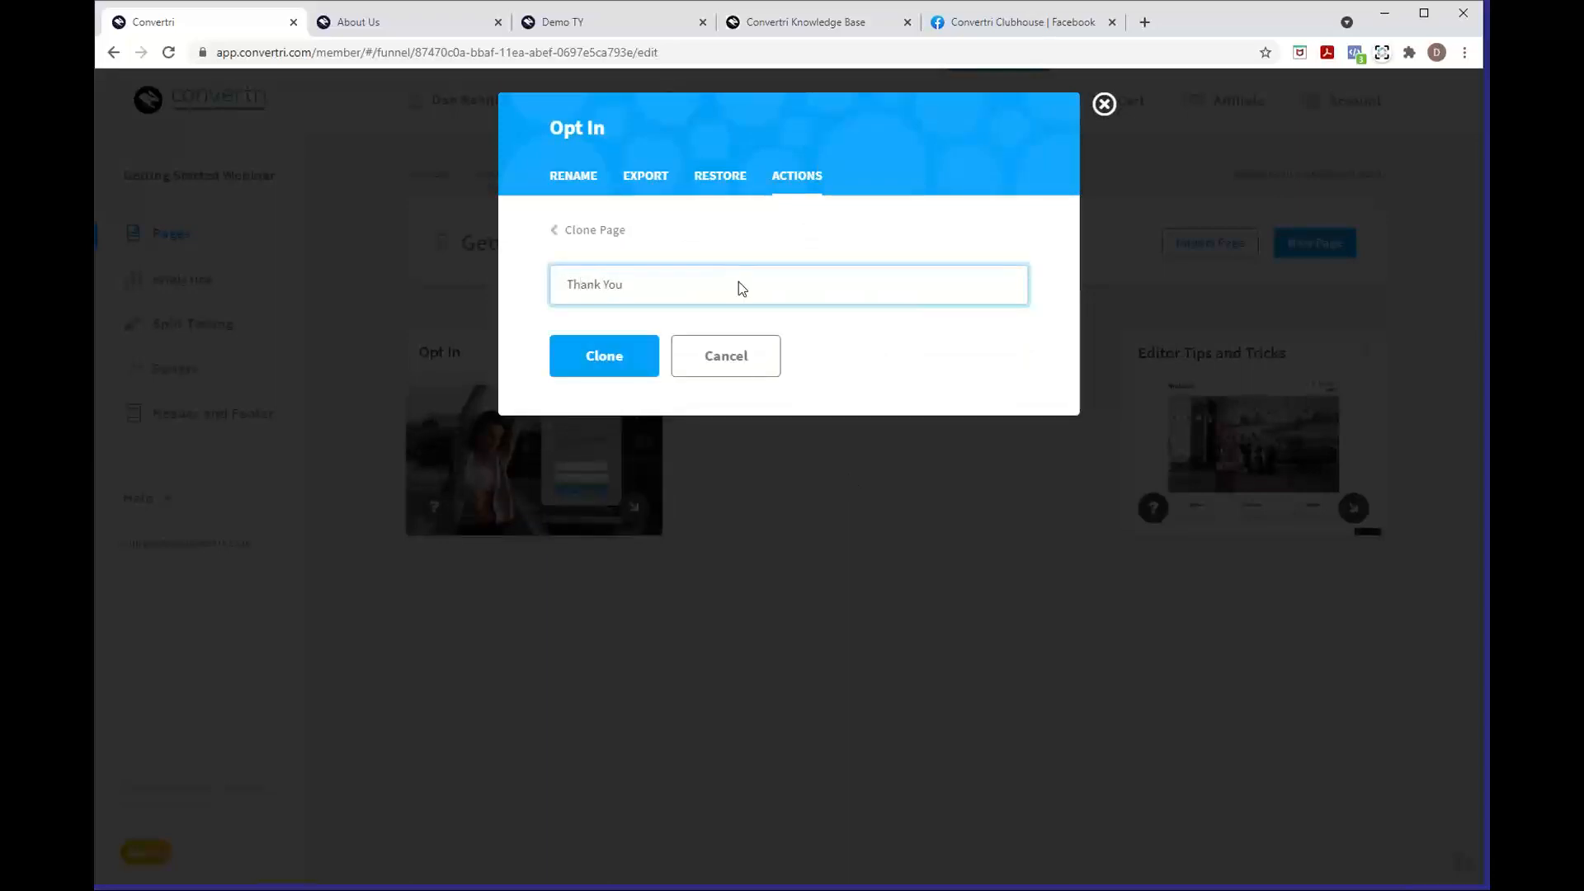
# Clone the Opt In page under the name "Thank You" and open the new page for editing
pyautogui.click(626, 354)
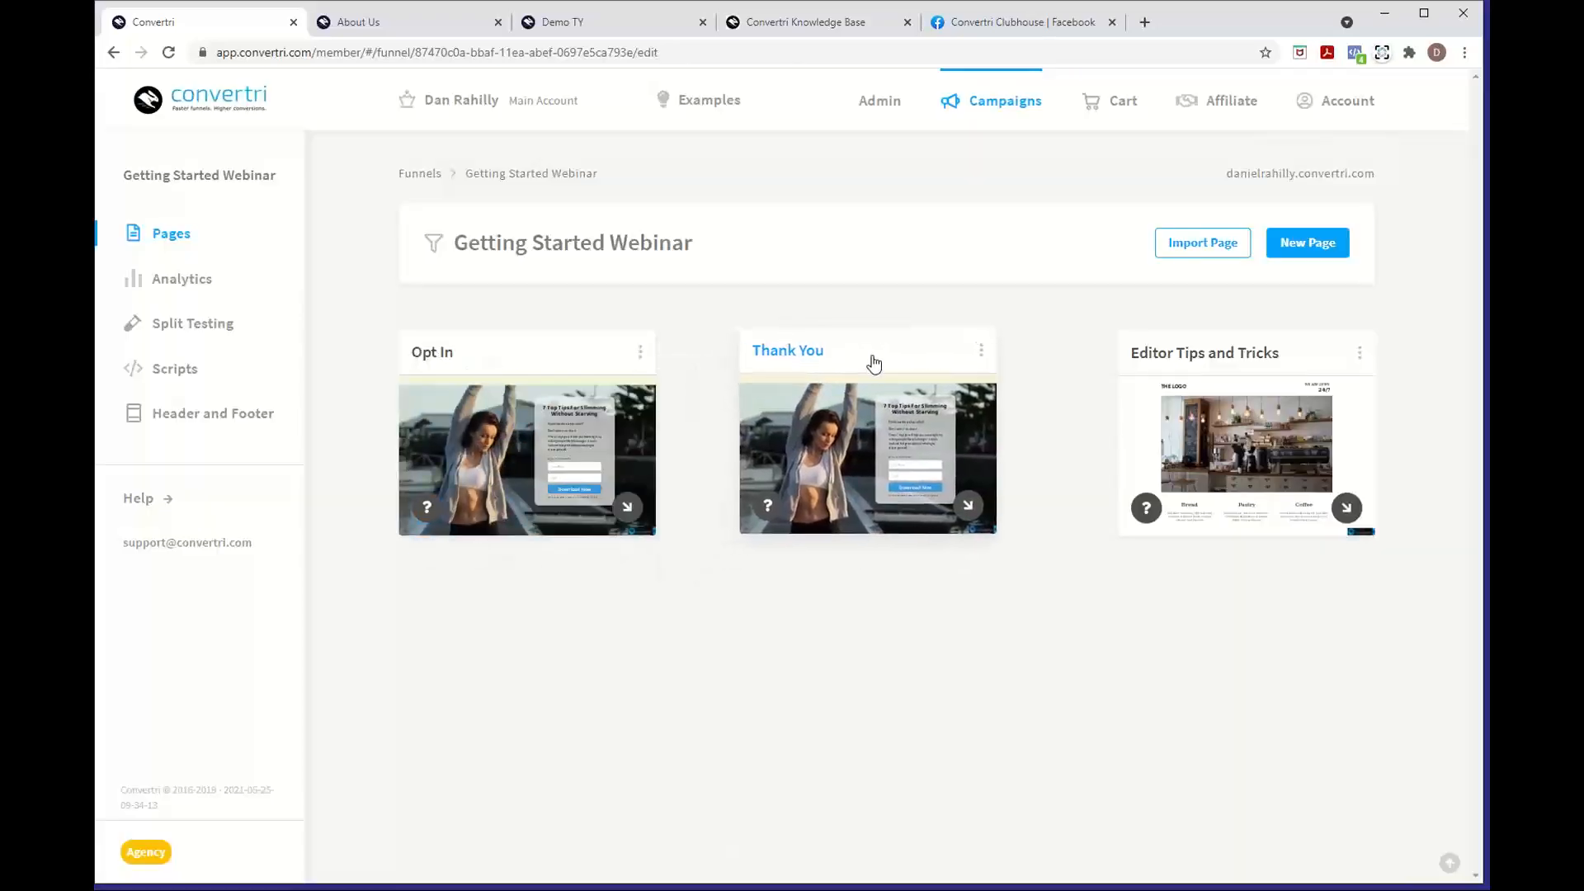
pyautogui.moveTo(812, 424)
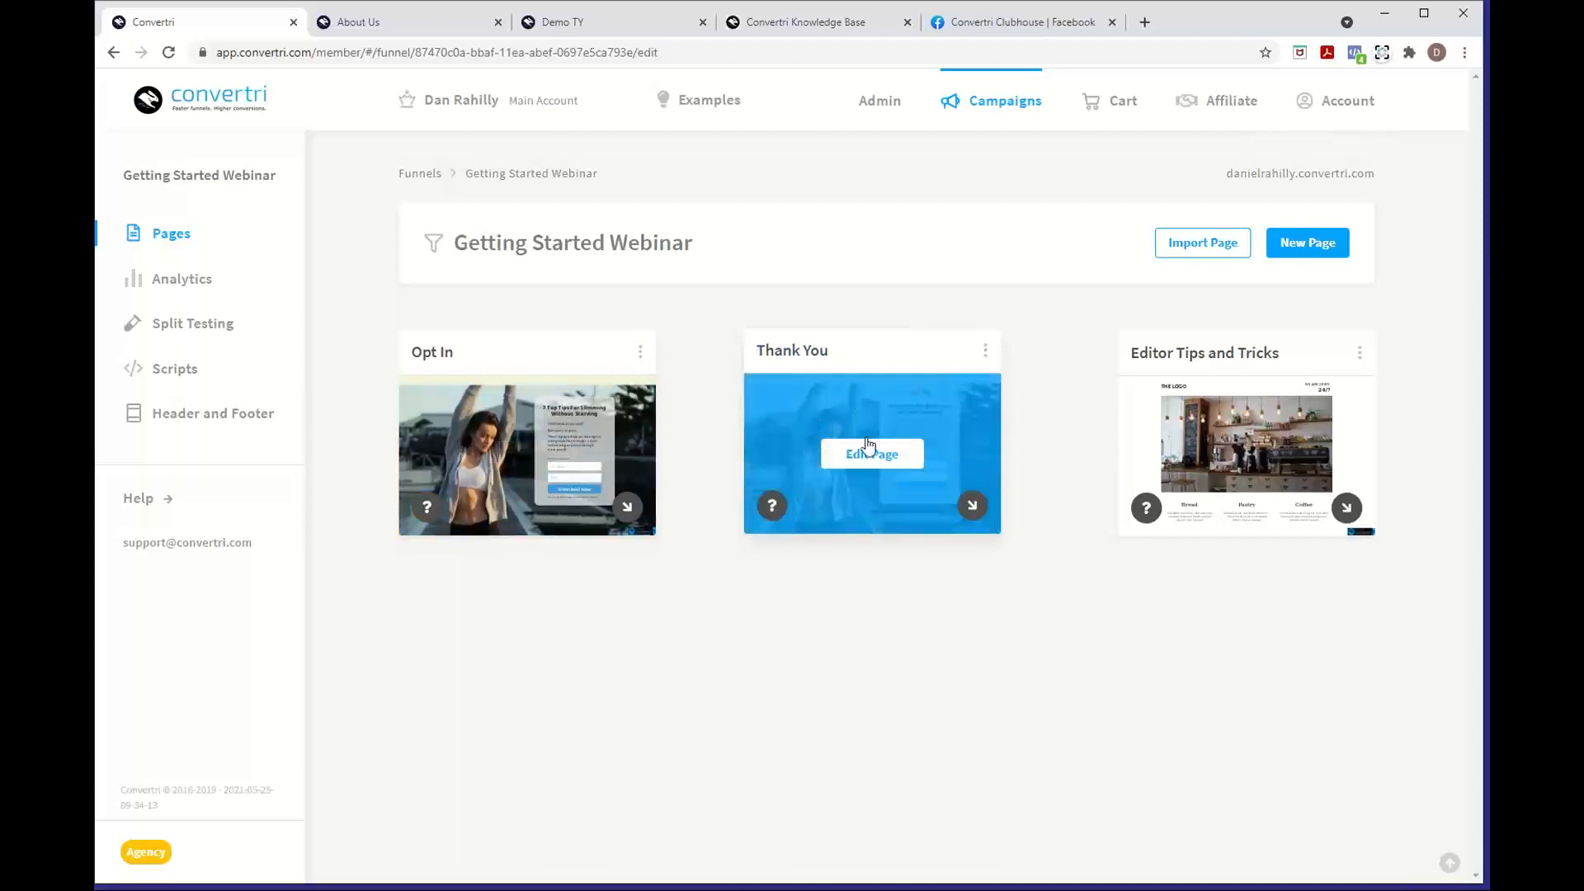
pyautogui.click(882, 457)
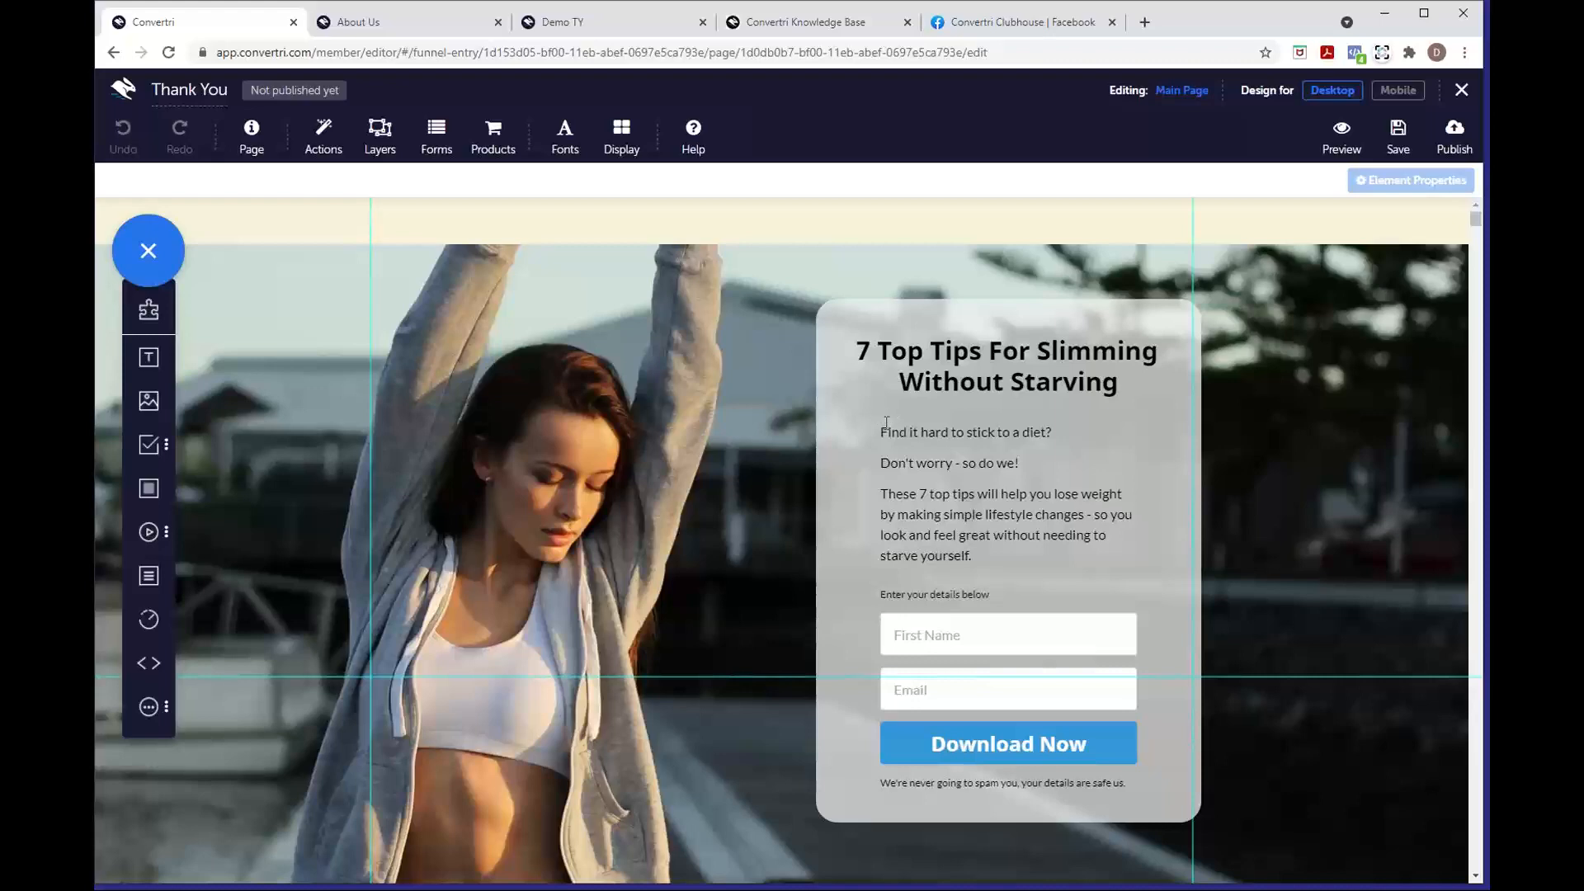
# Replace the paragraph under the headline with "Click below to download your copy of 7 tips for slimming without starving."
pyautogui.click(980, 547)
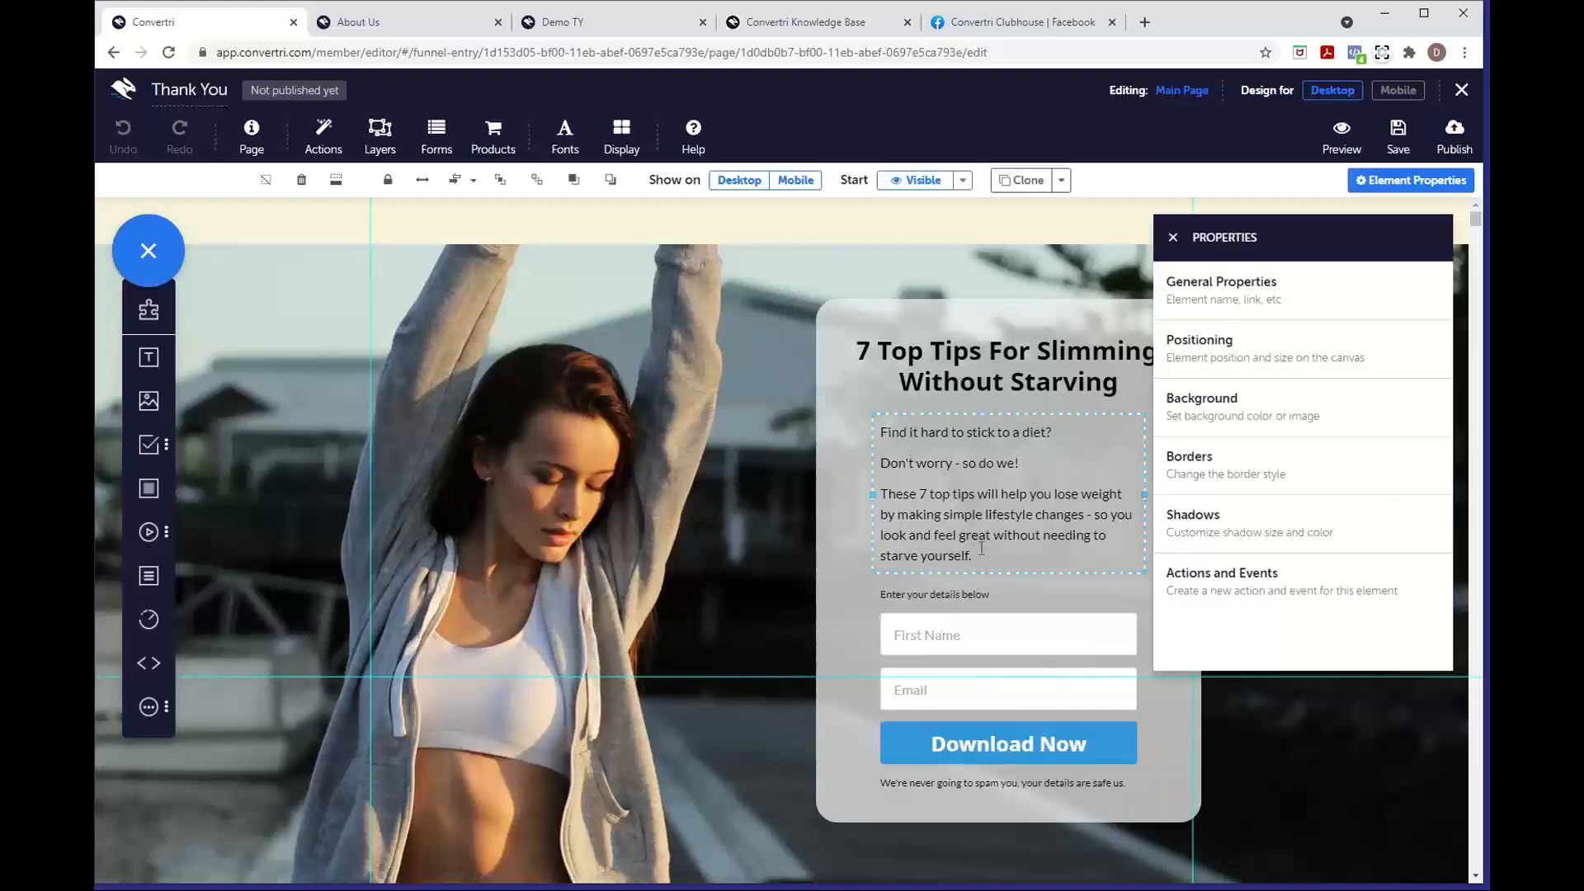
pyautogui.moveTo(974, 558); pyautogui.dragTo(876, 428)
pyautogui.write('Click')
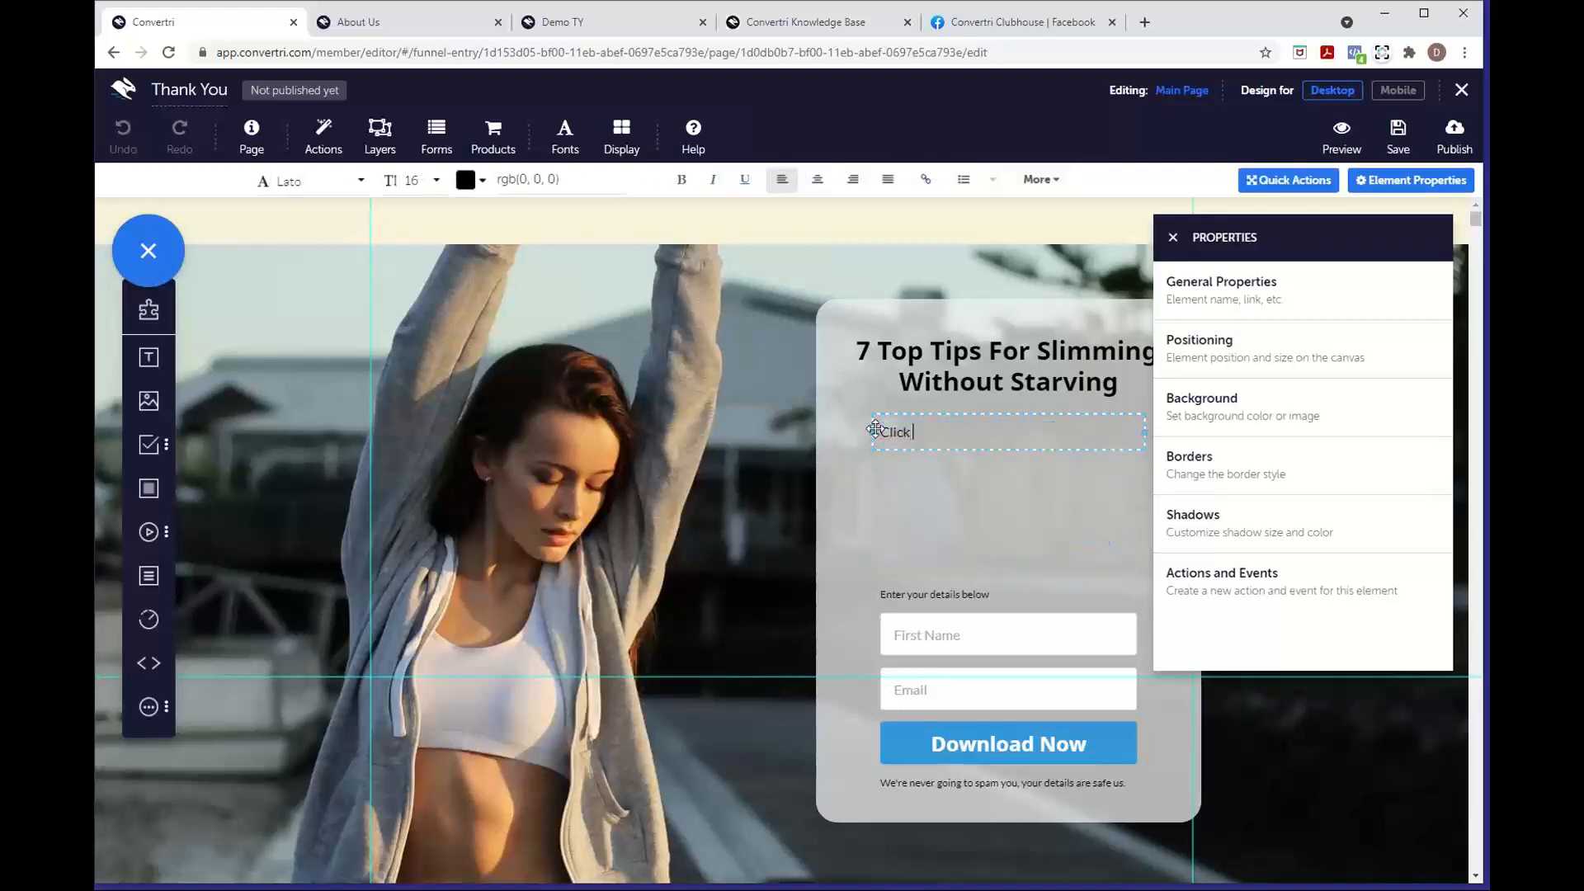
pyautogui.write(' below to download')
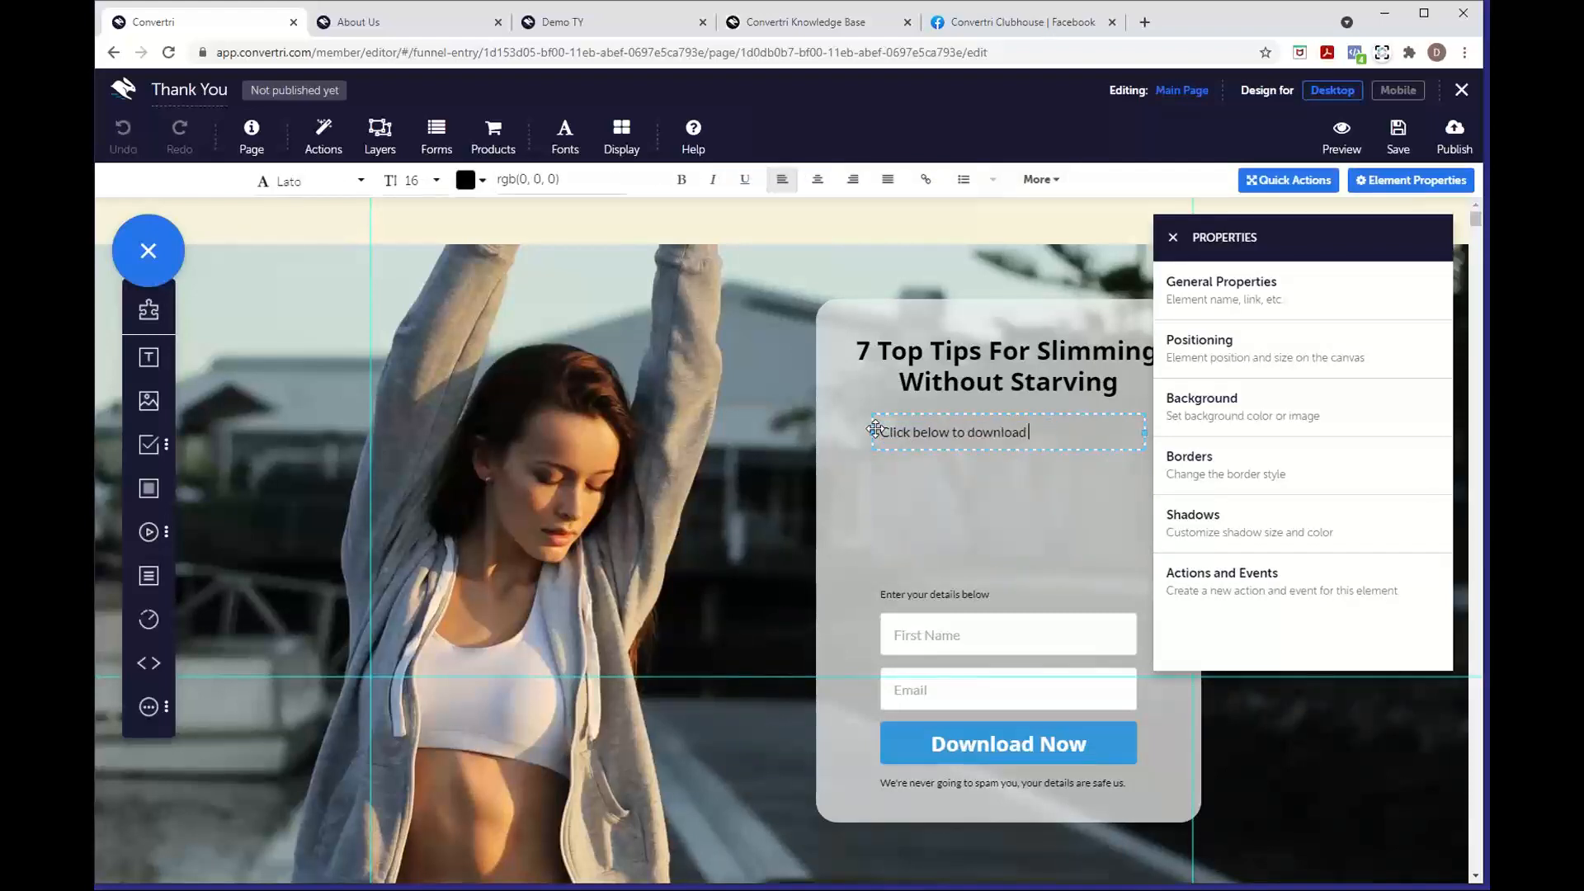
pyautogui.write(' your copy of 7 tips for s')
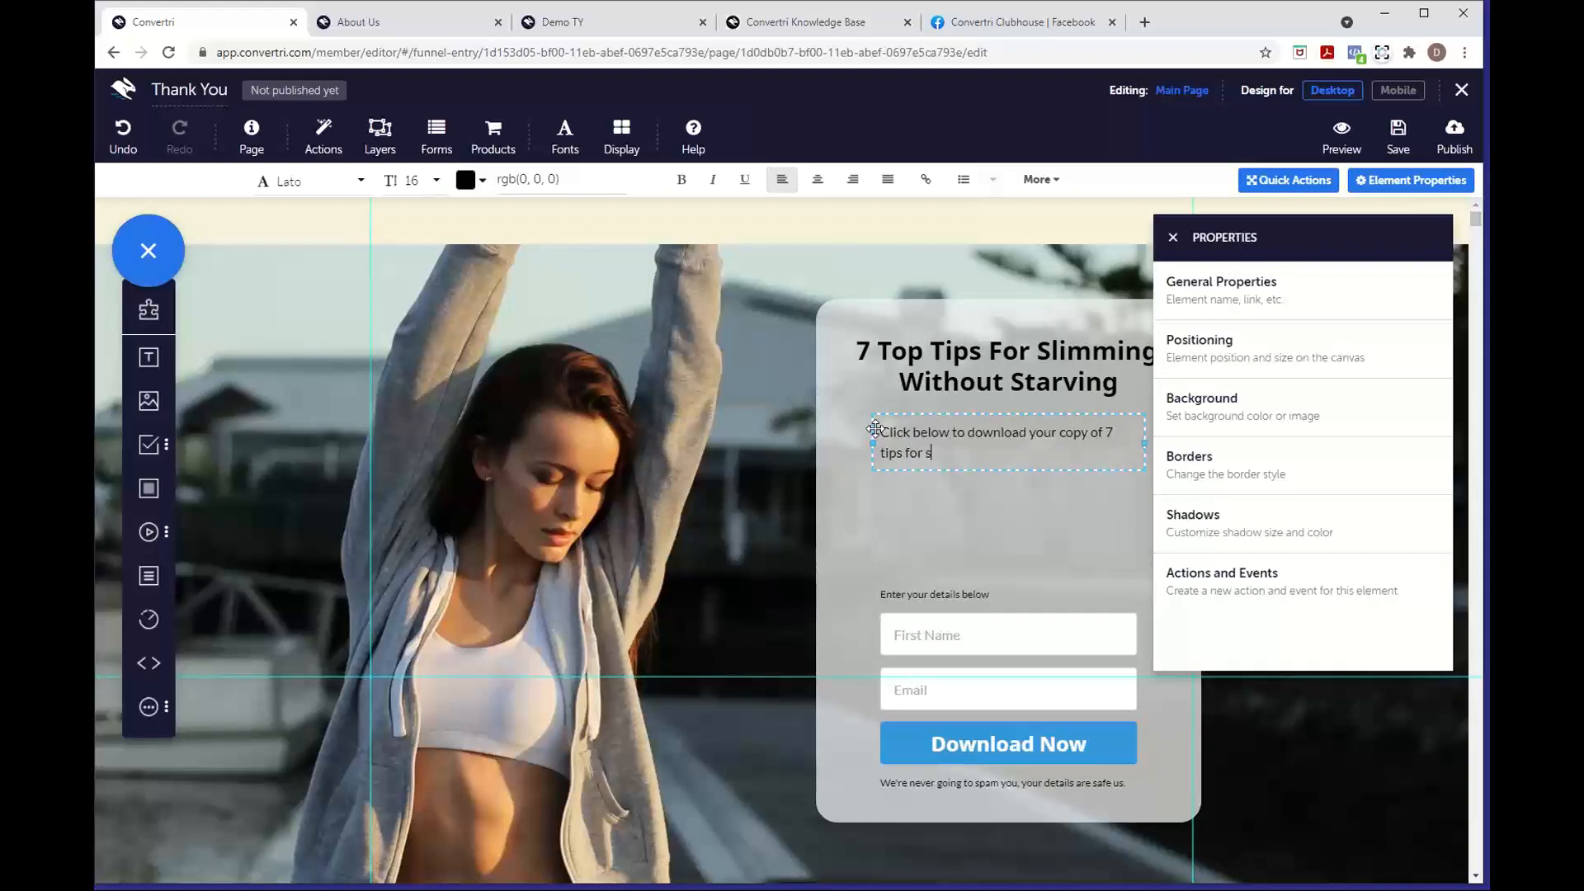
pyautogui.write('limming without starving.')
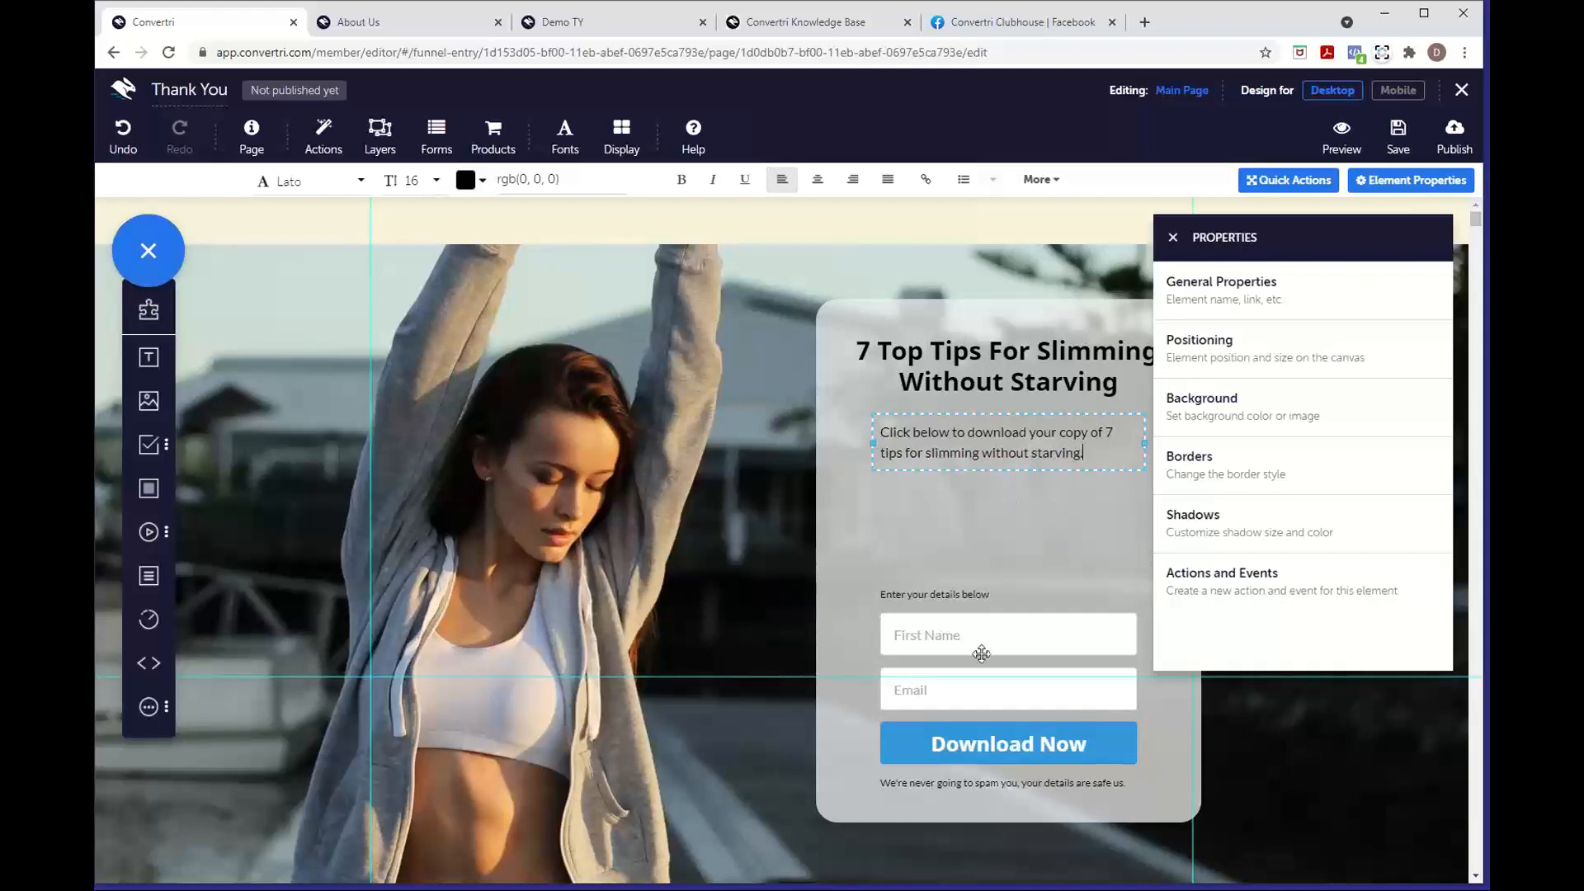
# Delete the "Enter your details below" text and the First Name and Email form fields
pyautogui.click(946, 597)
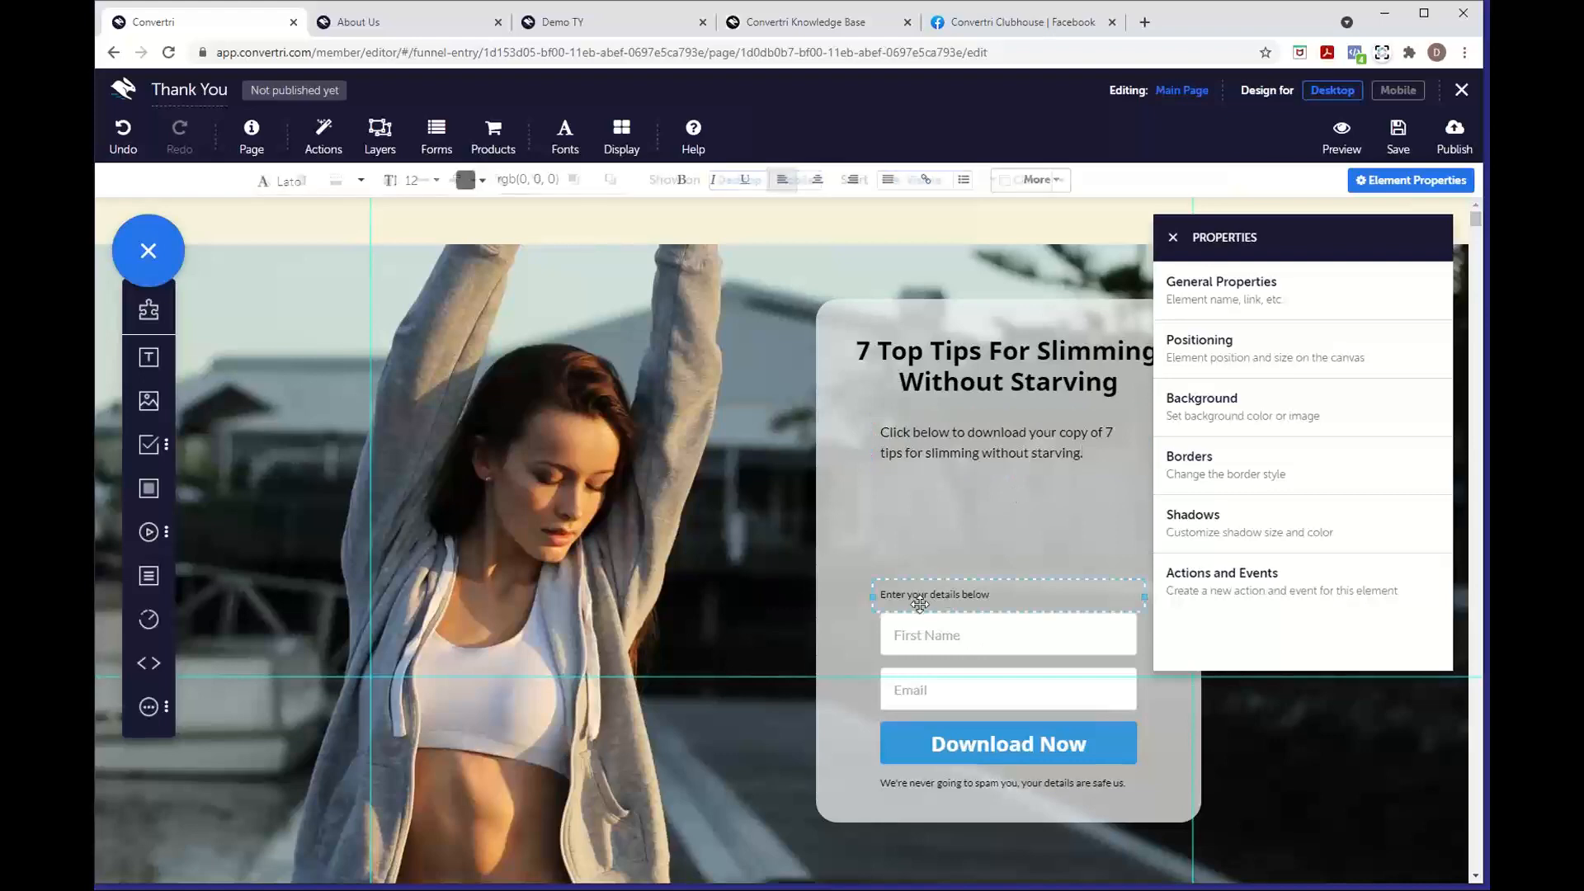
pyautogui.press('Delete')
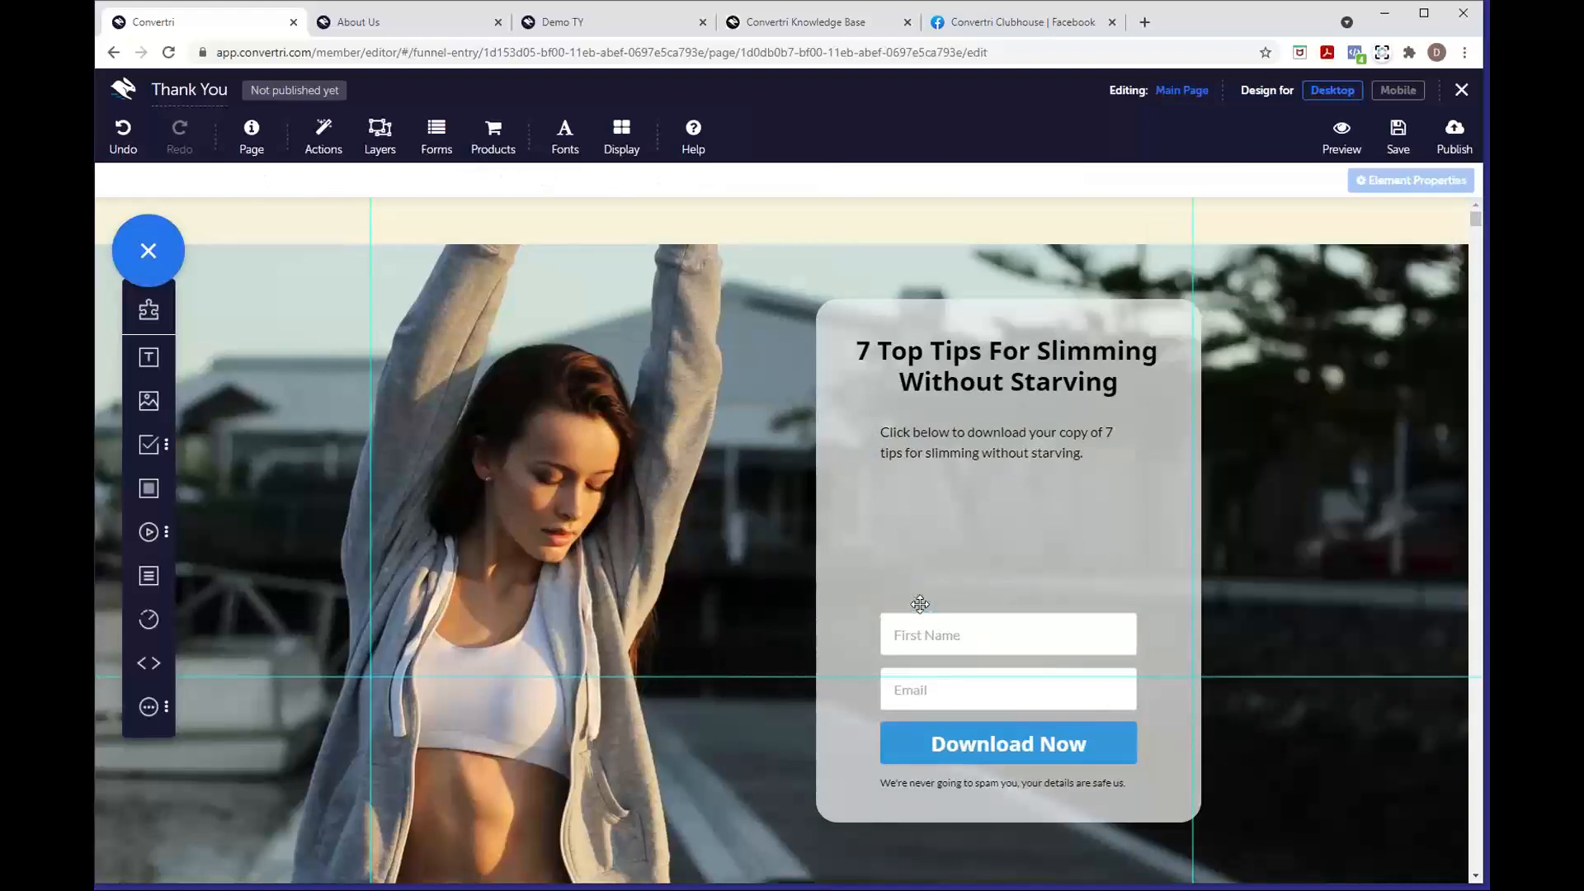
pyautogui.click(962, 647)
pyautogui.press('Delete')
pyautogui.click(971, 687)
pyautogui.press('Delete')
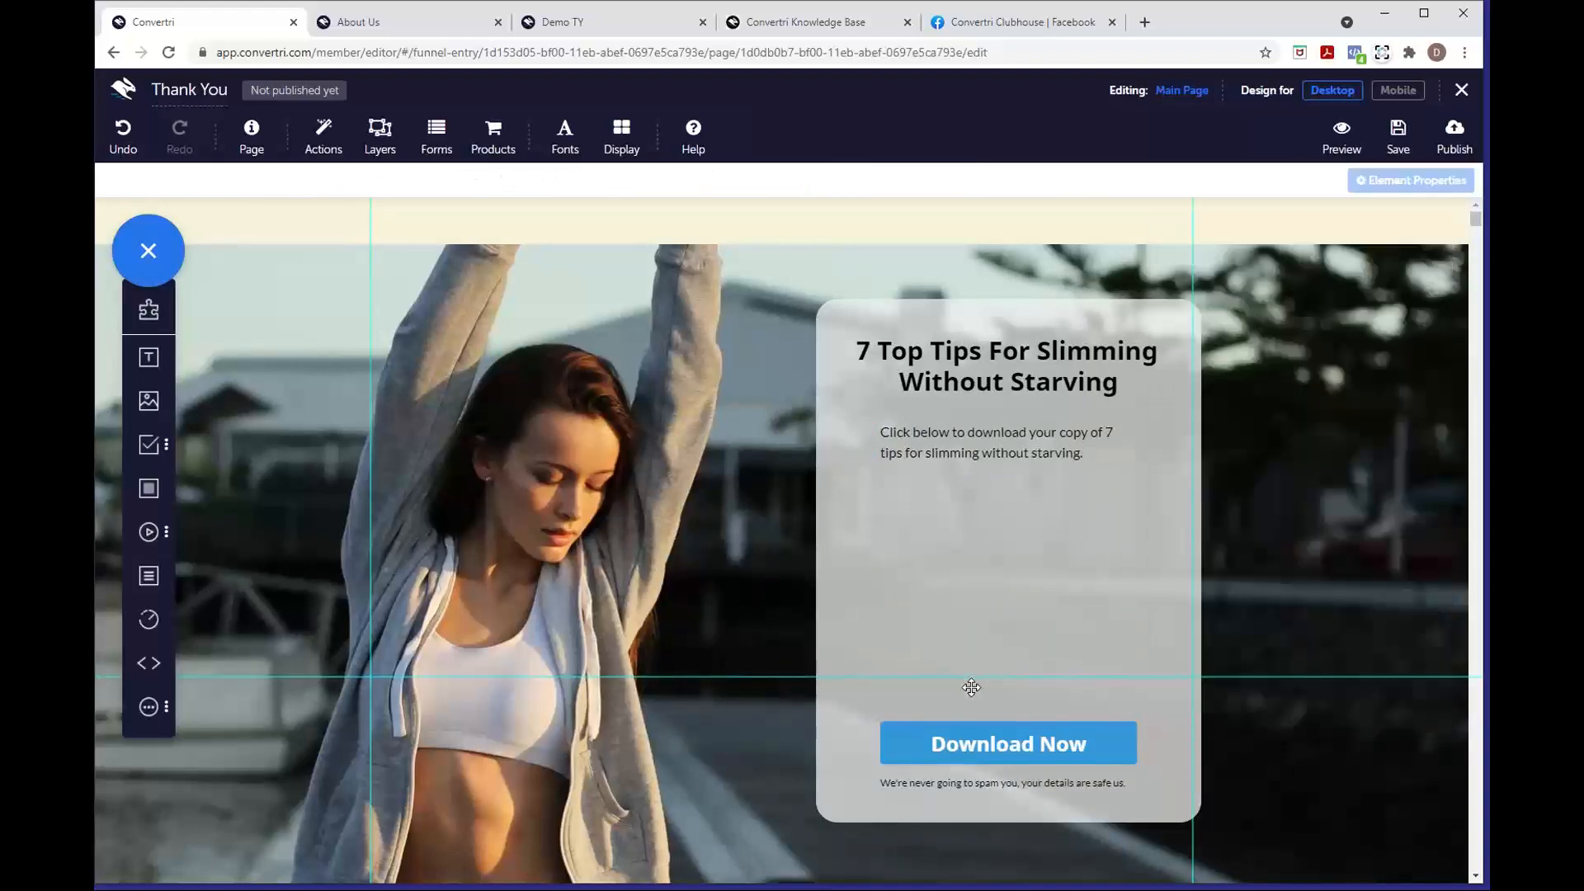
# Move the Download Now button up beneath the paragraph and delete the anti-spam note
pyautogui.click(976, 728)
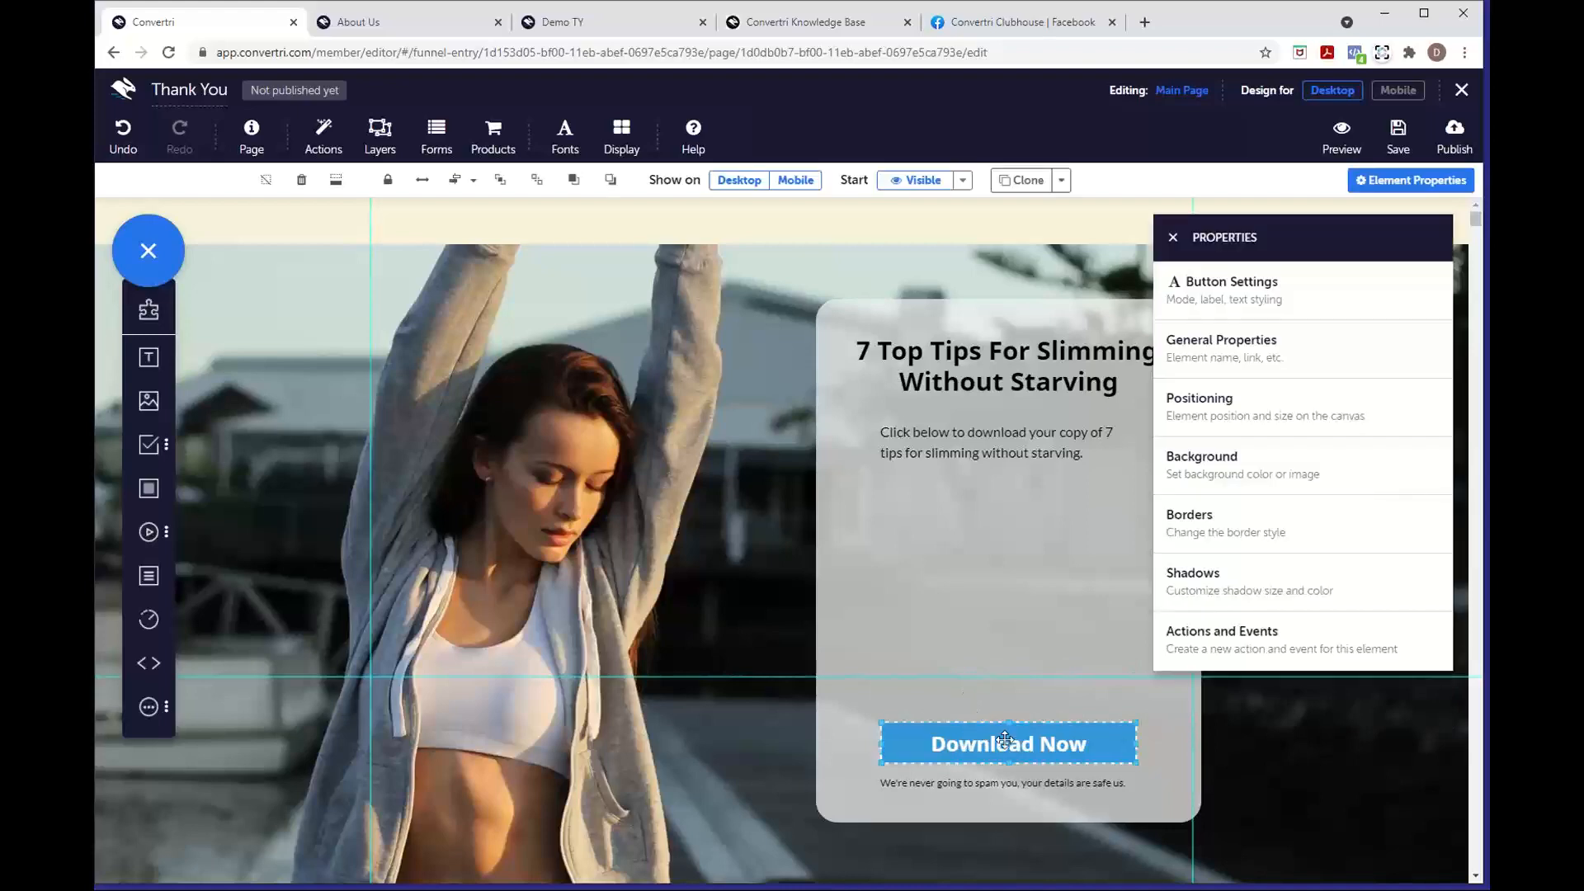
pyautogui.moveTo(1005, 736); pyautogui.dragTo(961, 499)
pyautogui.click(1011, 784)
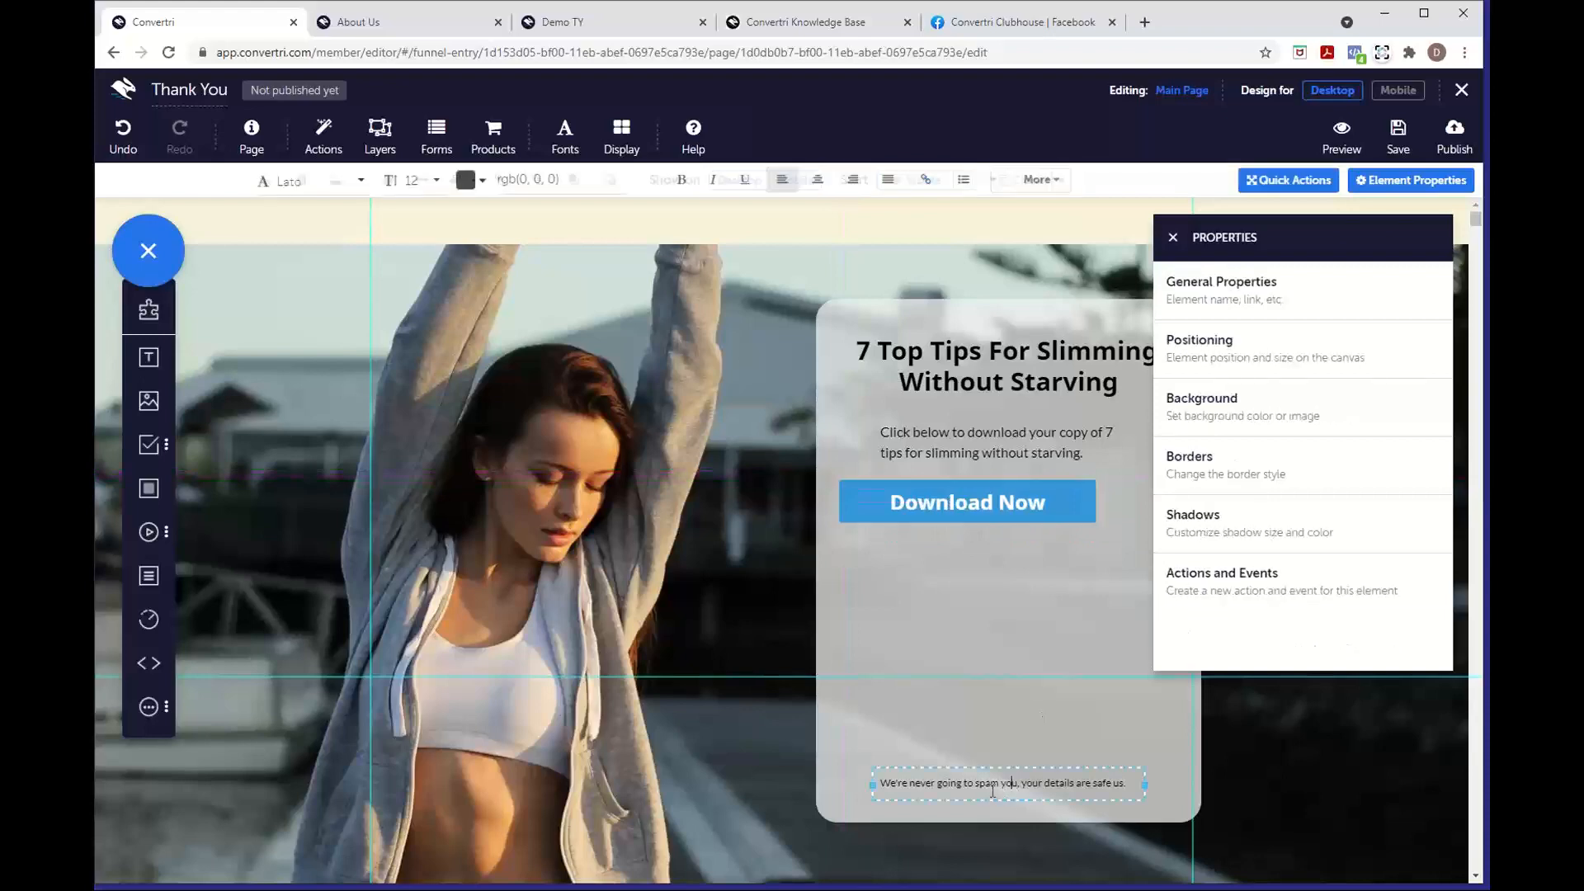
pyautogui.press('Delete')
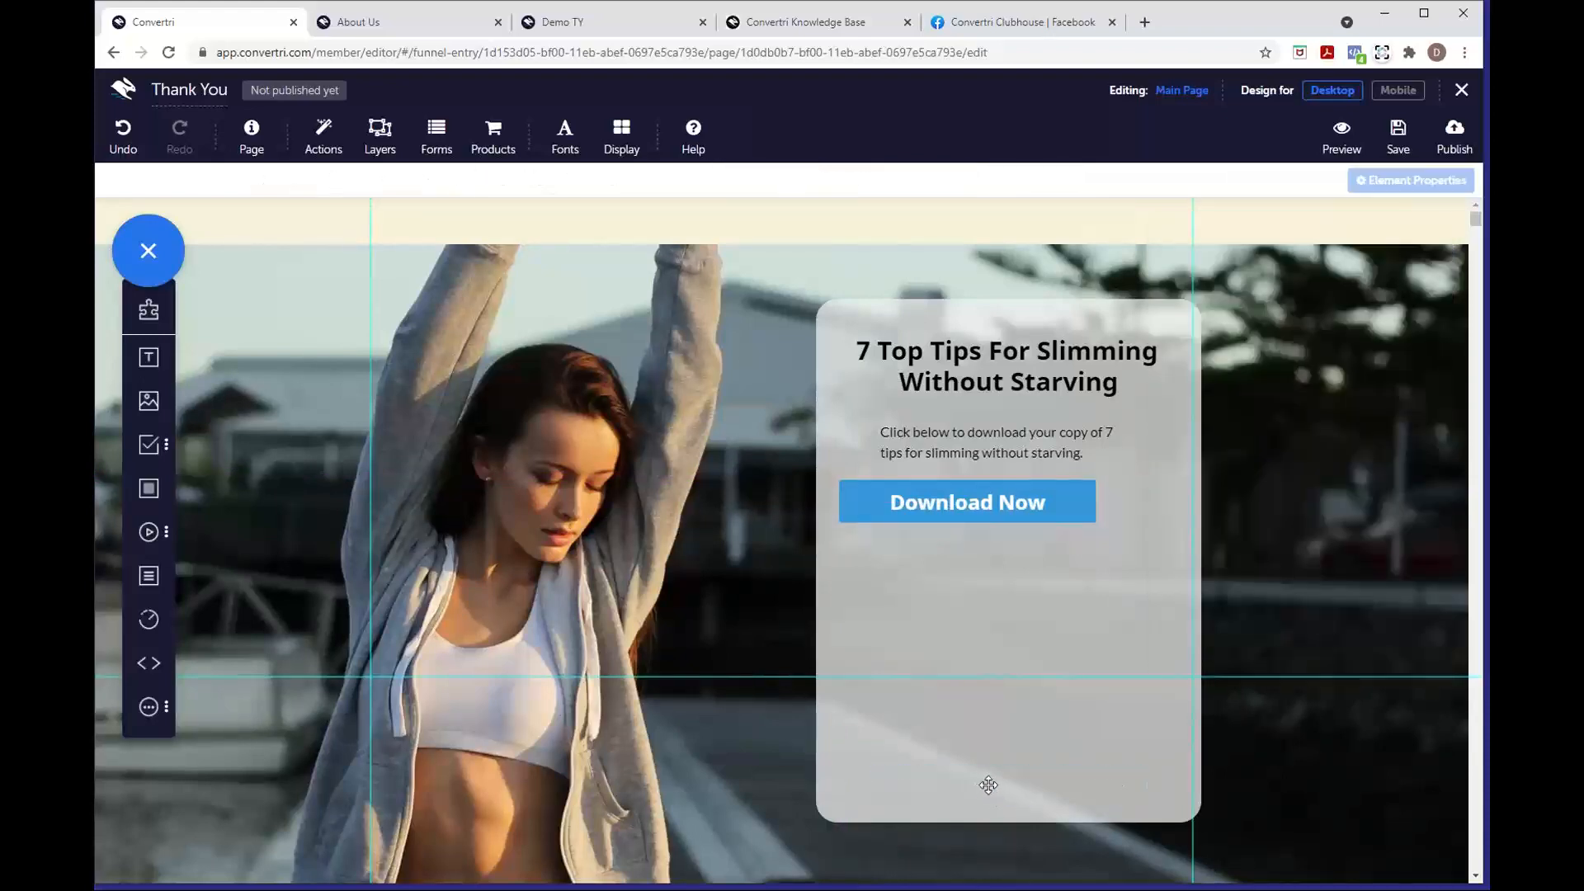
# Shorten and lower the translucent panel around its contents and centre the Download Now button horizontally inside it
pyautogui.click(1041, 813)
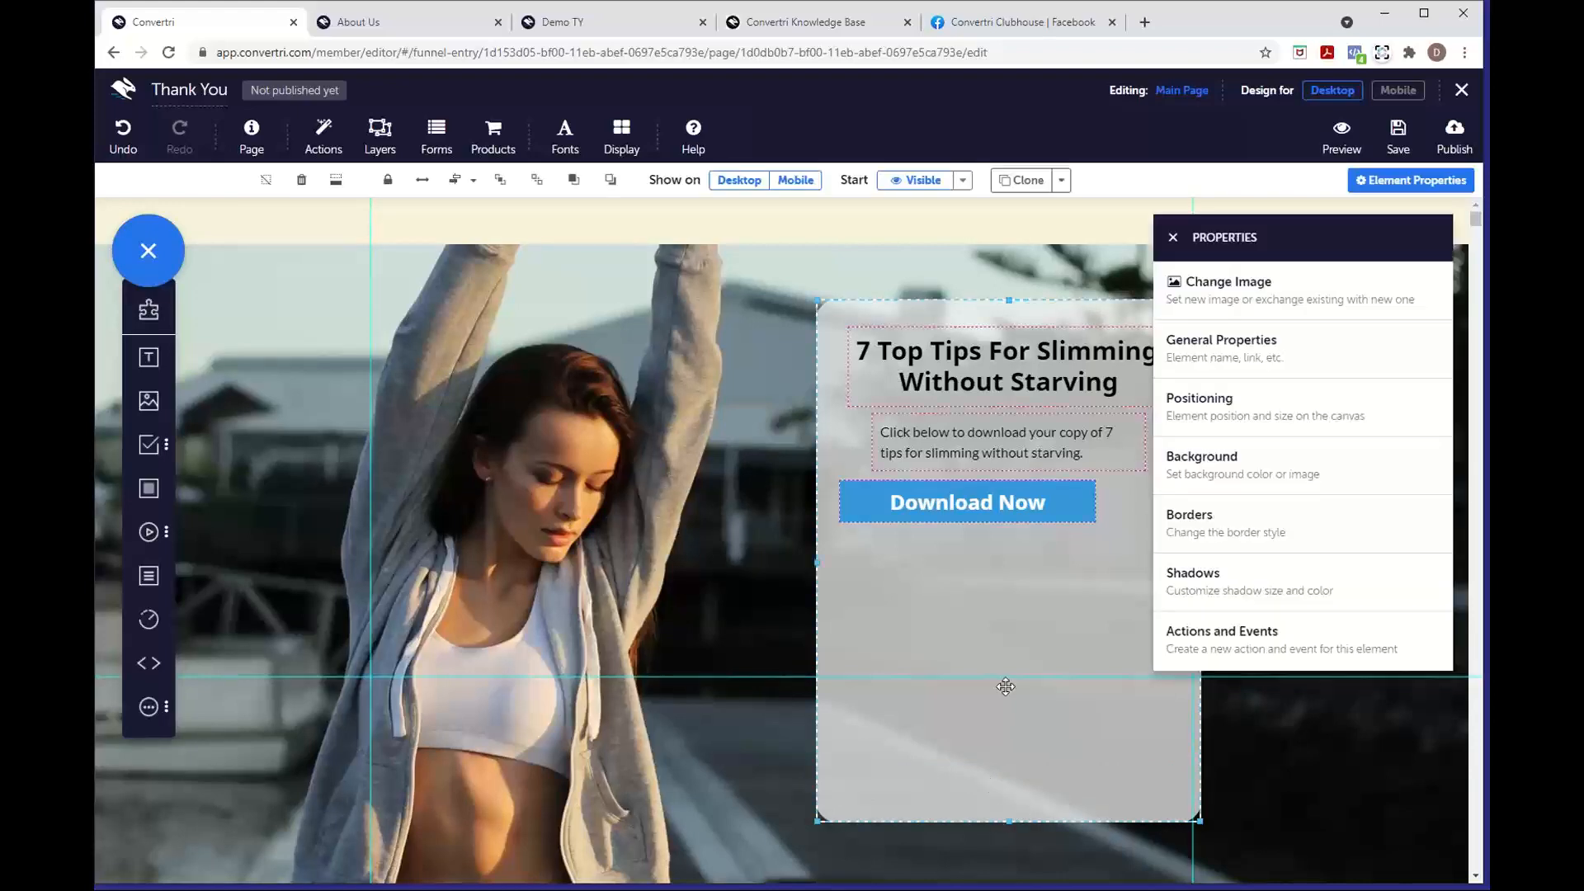
pyautogui.moveTo(1009, 821); pyautogui.dragTo(972, 752)
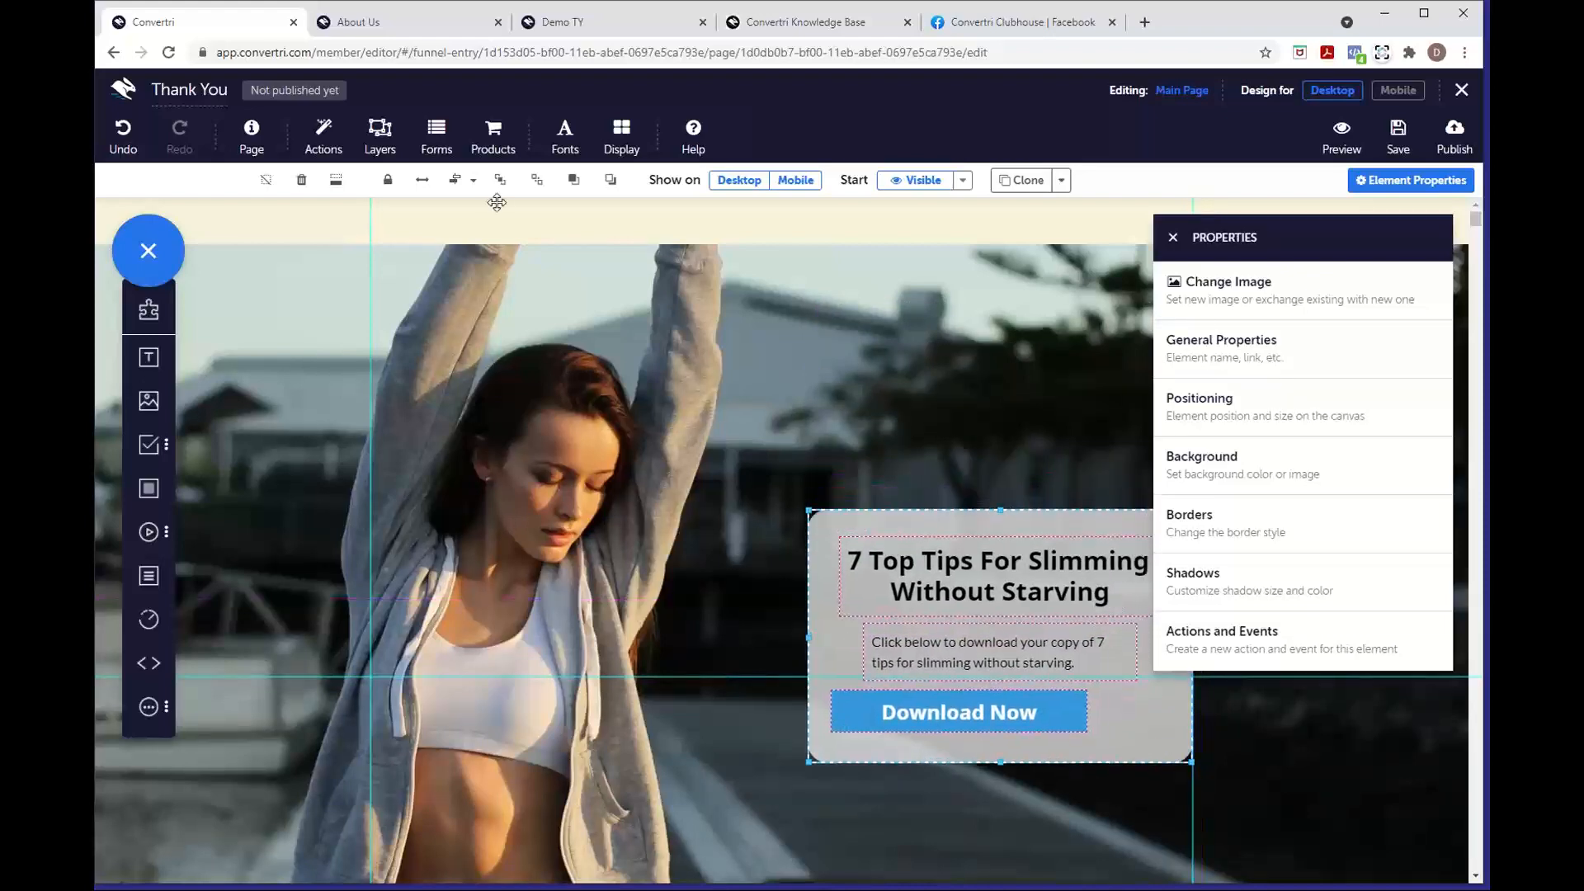
pyautogui.click(474, 182)
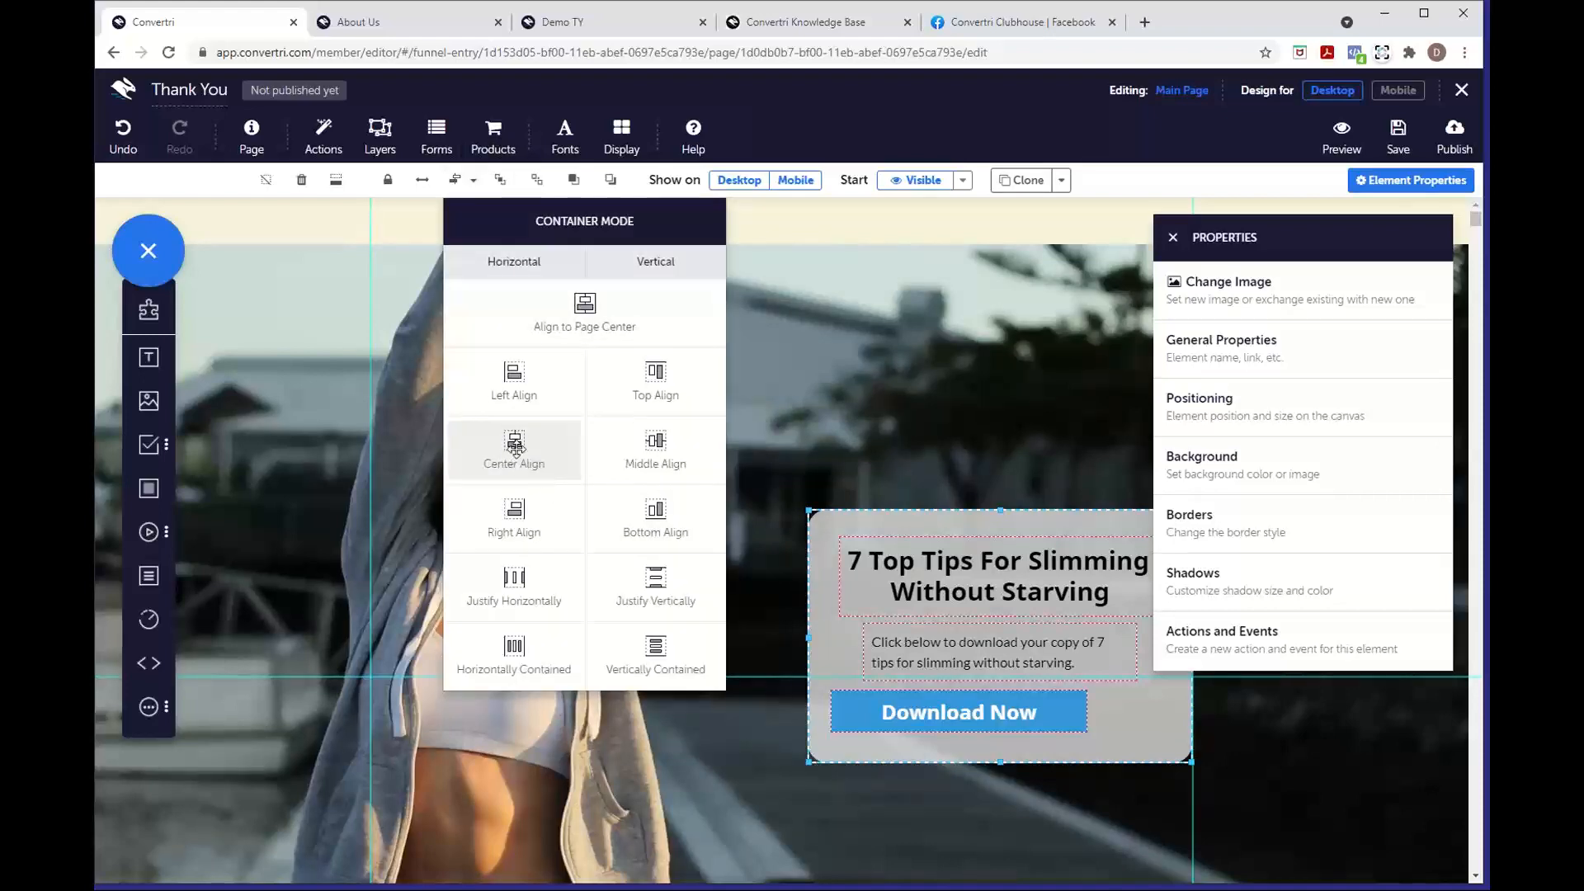
pyautogui.click(520, 456)
pyautogui.click(1245, 767)
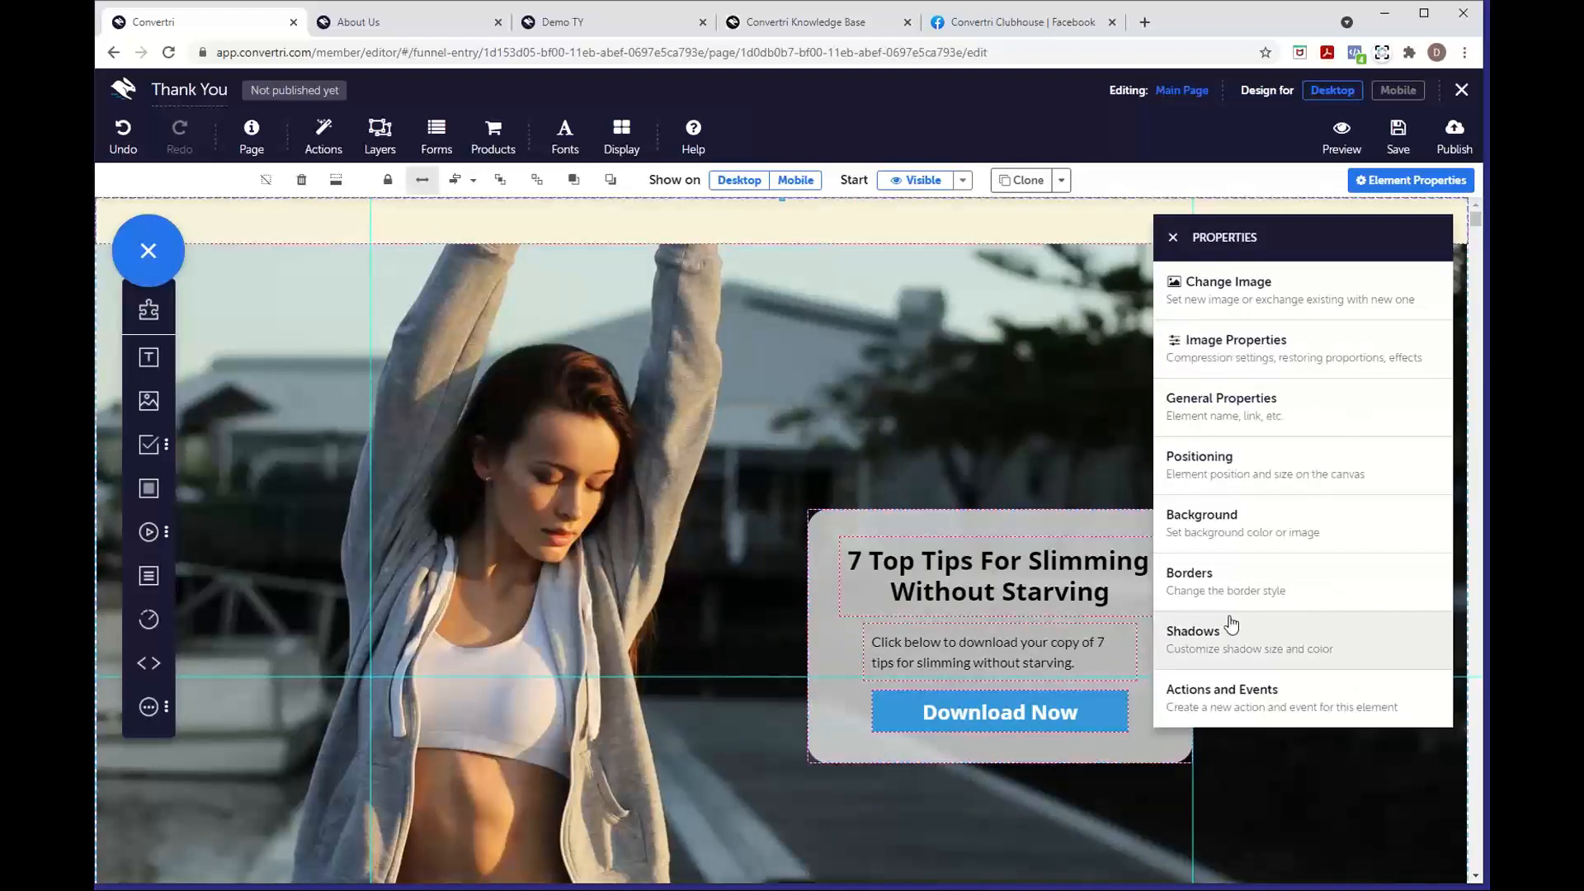
# Set the Download Now button's background fill to dark green, rgb(31, 99, 9)
pyautogui.click(1081, 713)
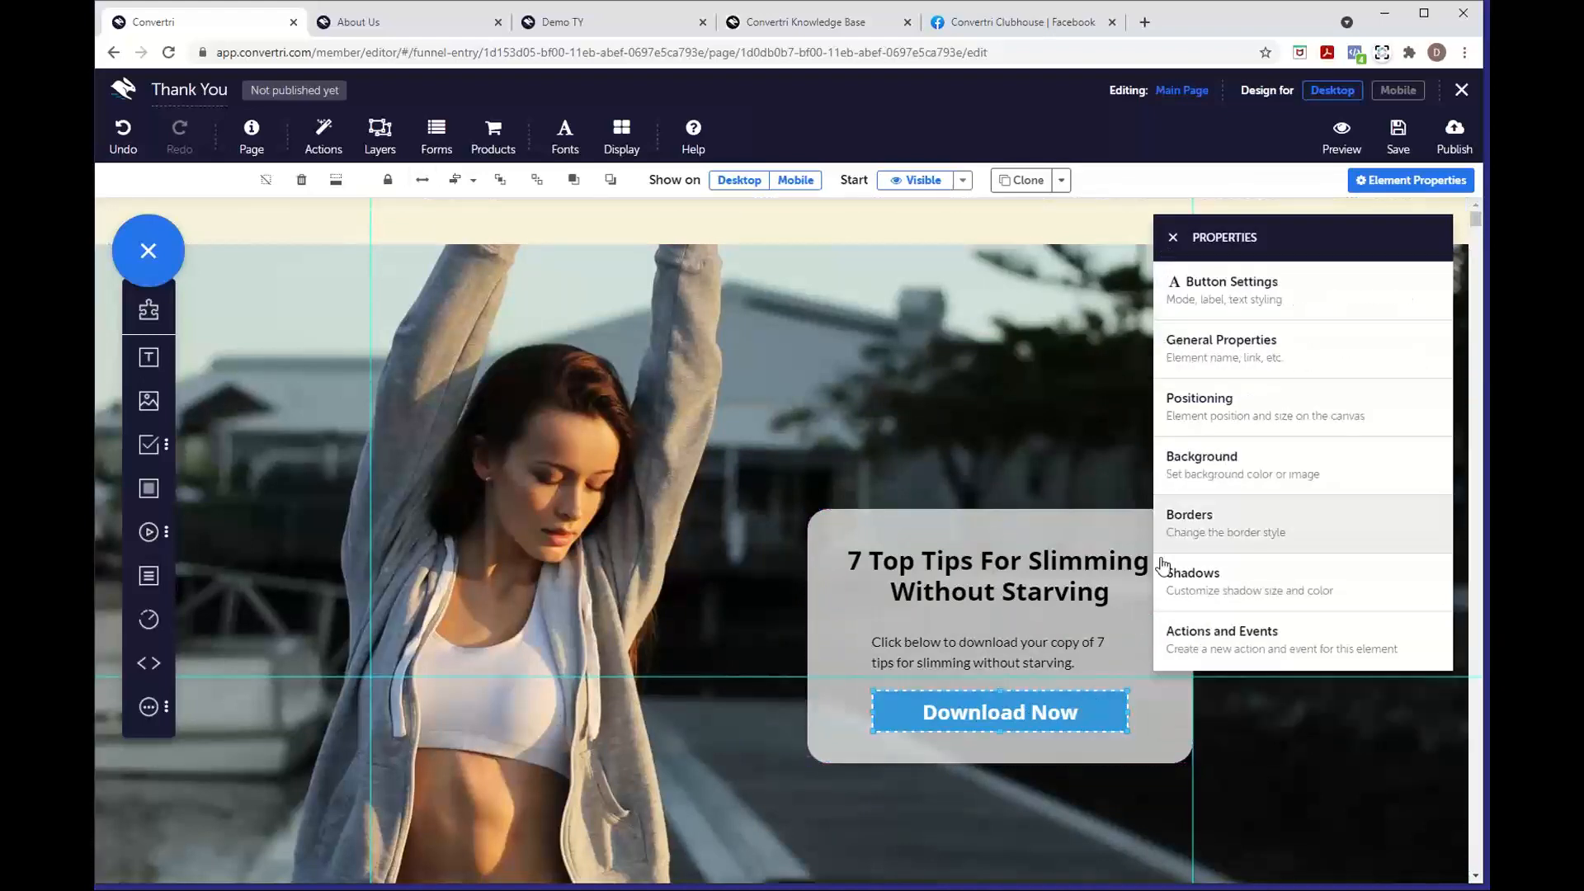
pyautogui.click(1218, 304)
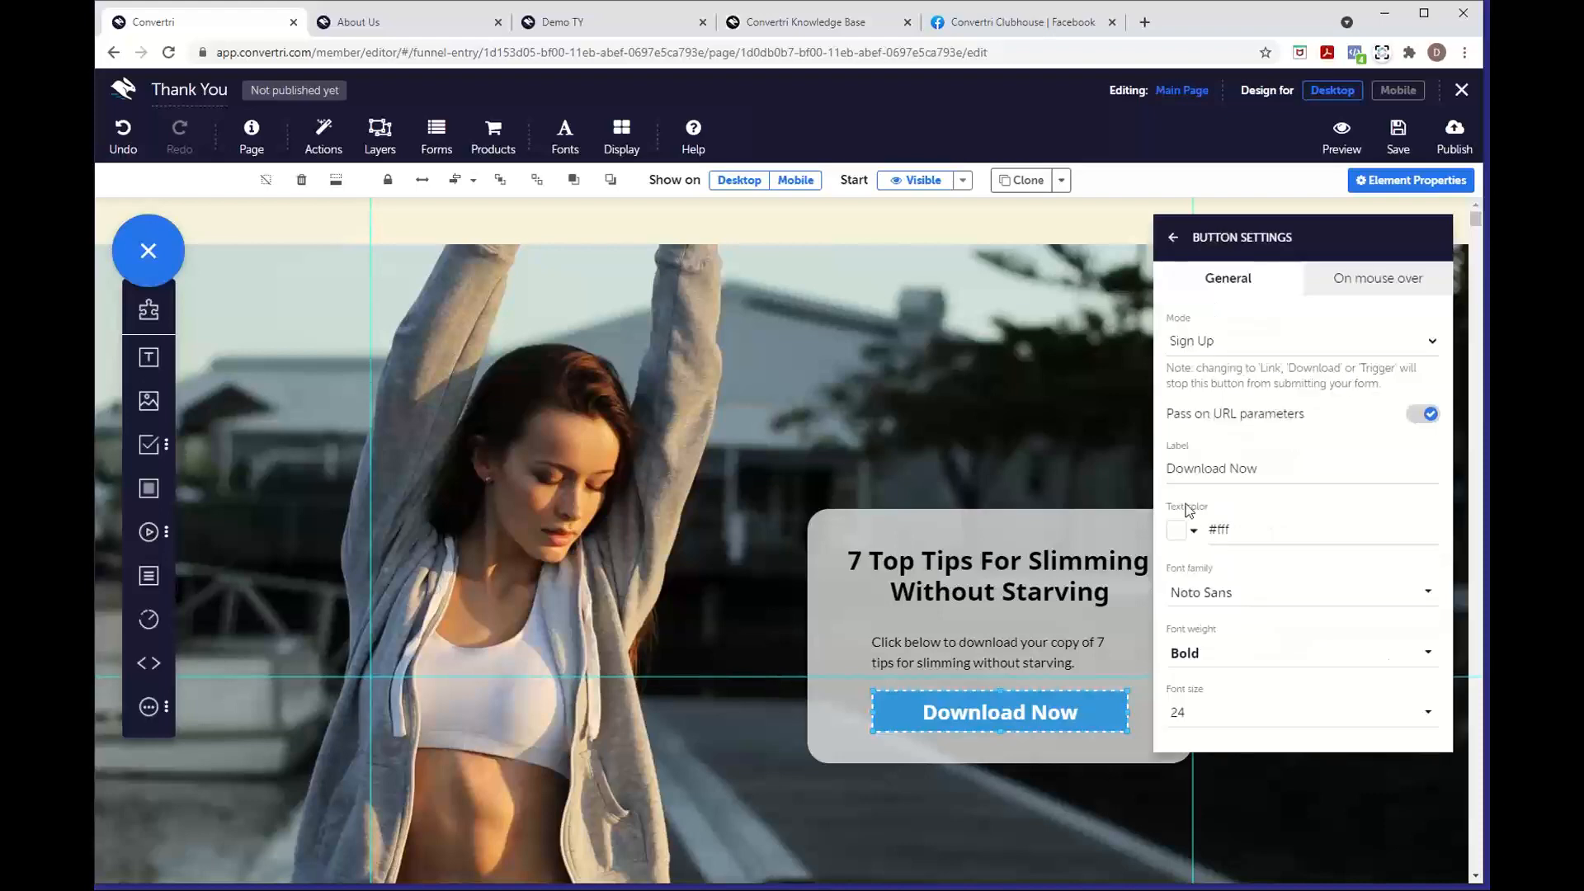
pyautogui.click(1175, 238)
pyautogui.click(1238, 488)
pyautogui.click(1182, 346)
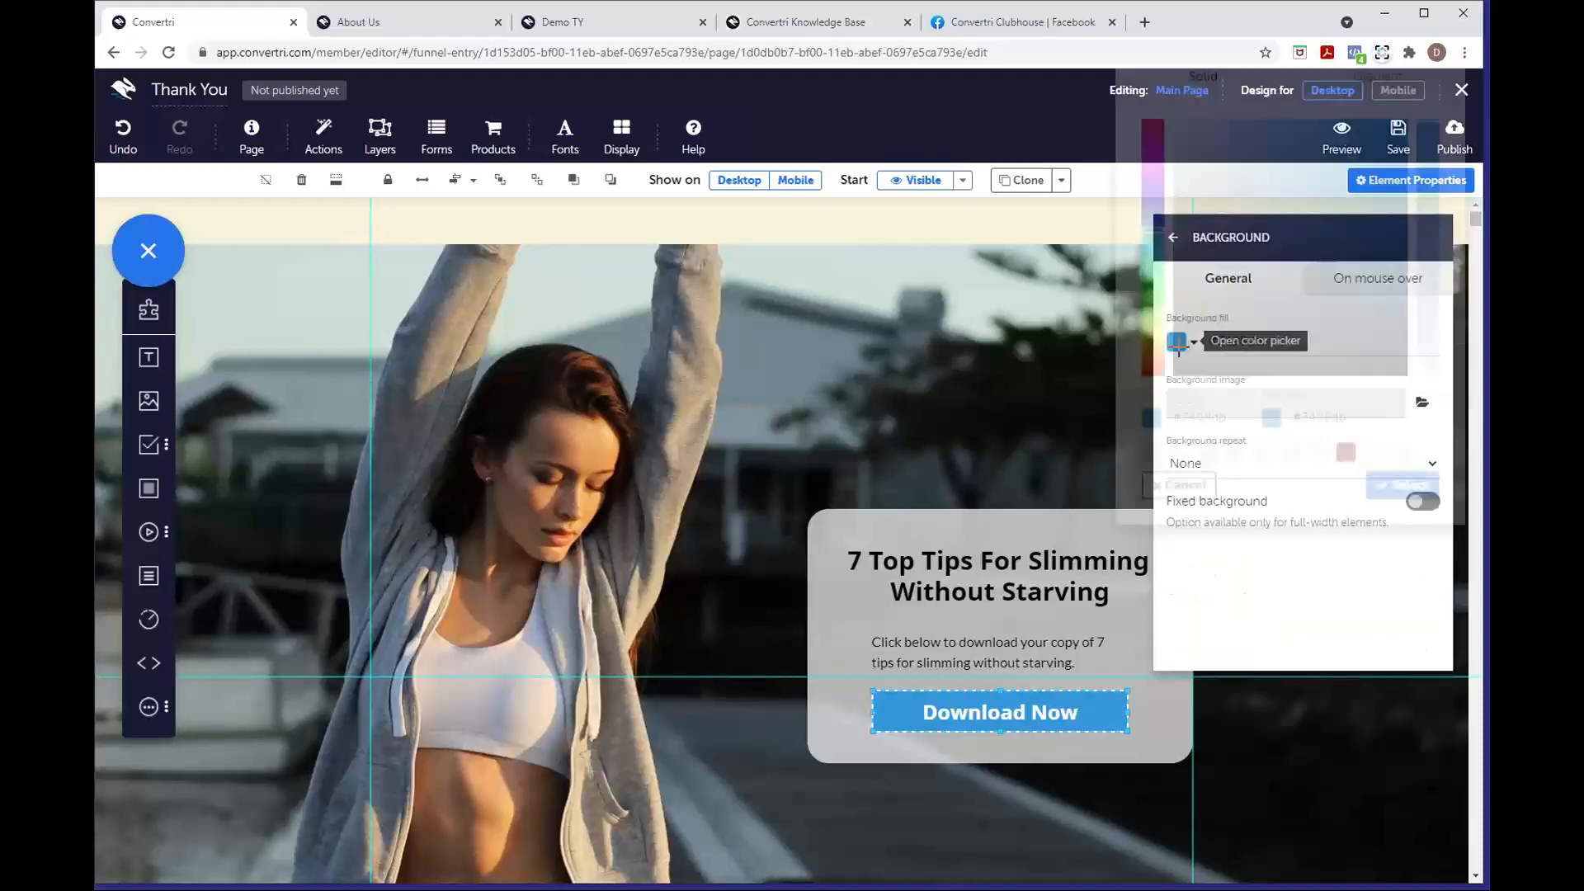
pyautogui.moveTo(1153, 325); pyautogui.dragTo(1154, 397)
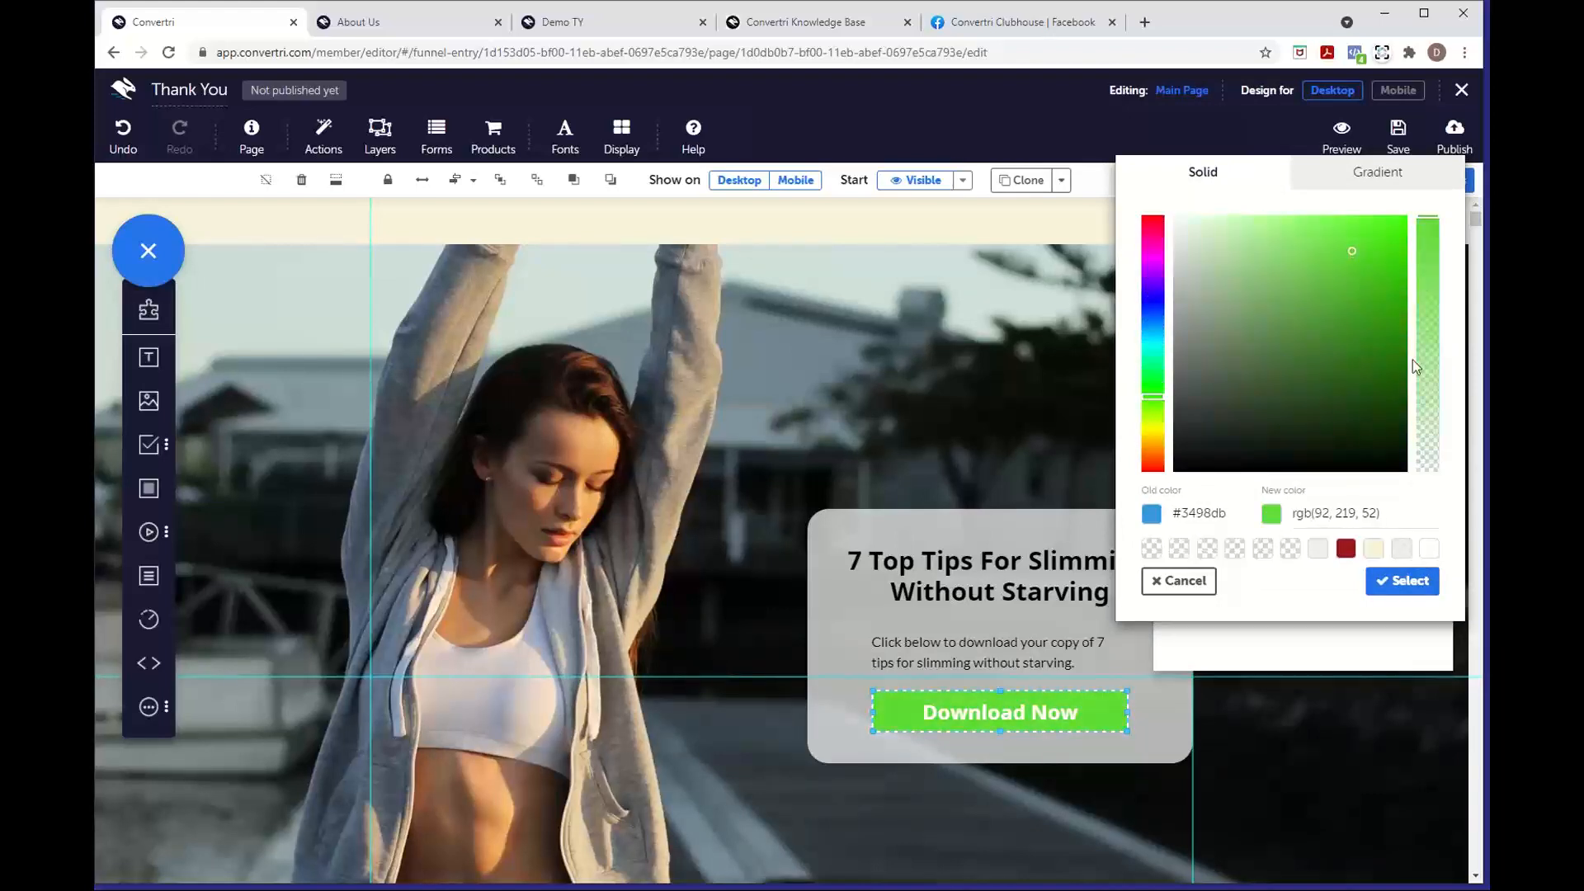
pyautogui.moveTo(1386, 368); pyautogui.dragTo(1385, 373)
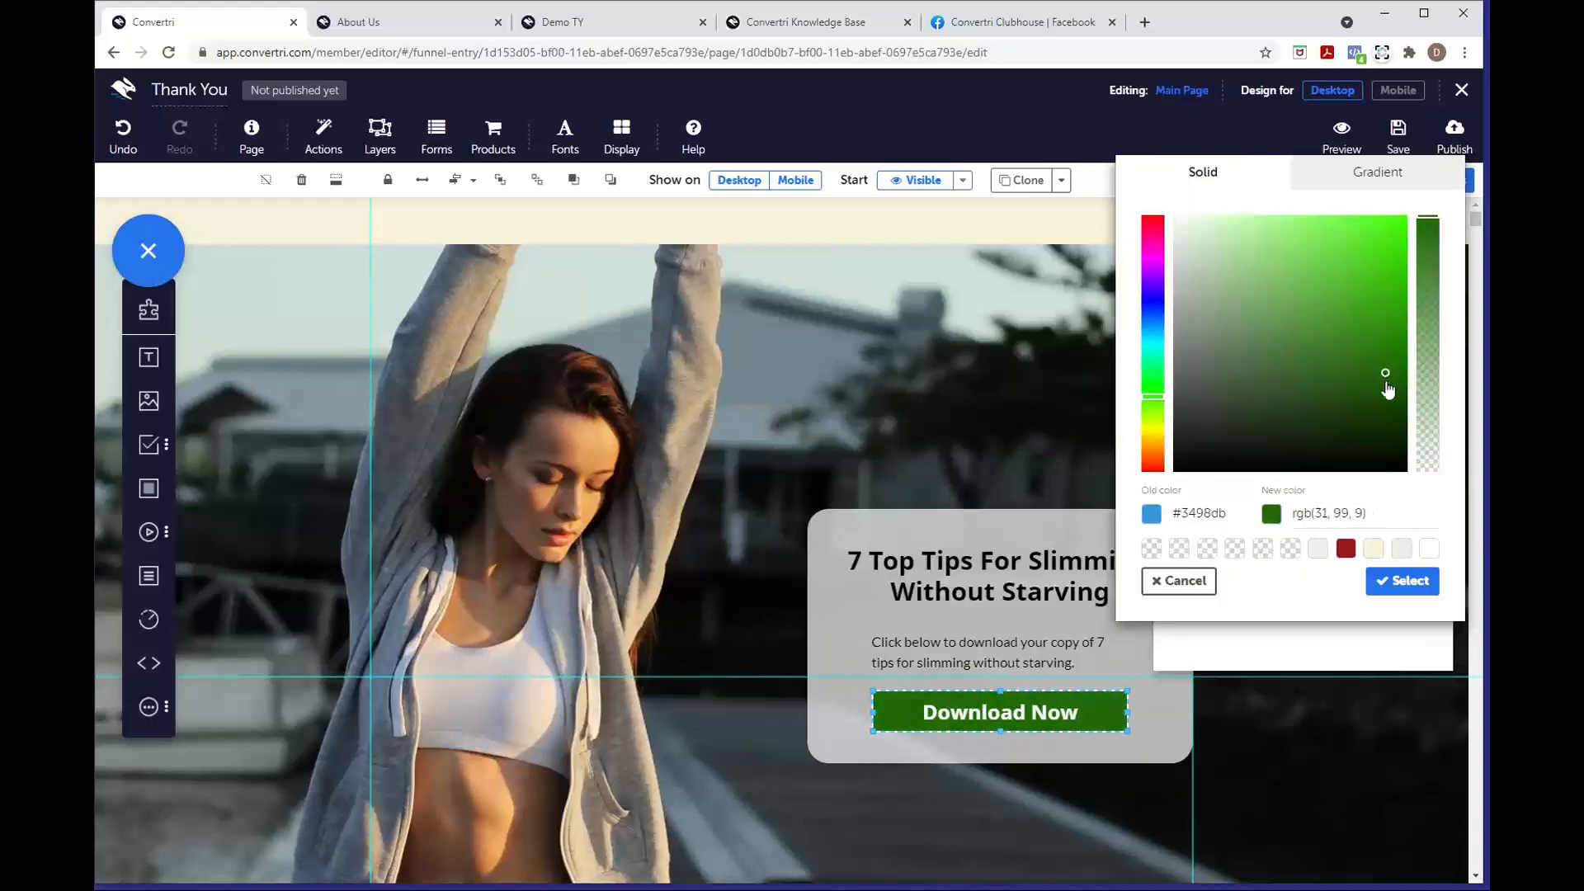
pyautogui.click(1391, 584)
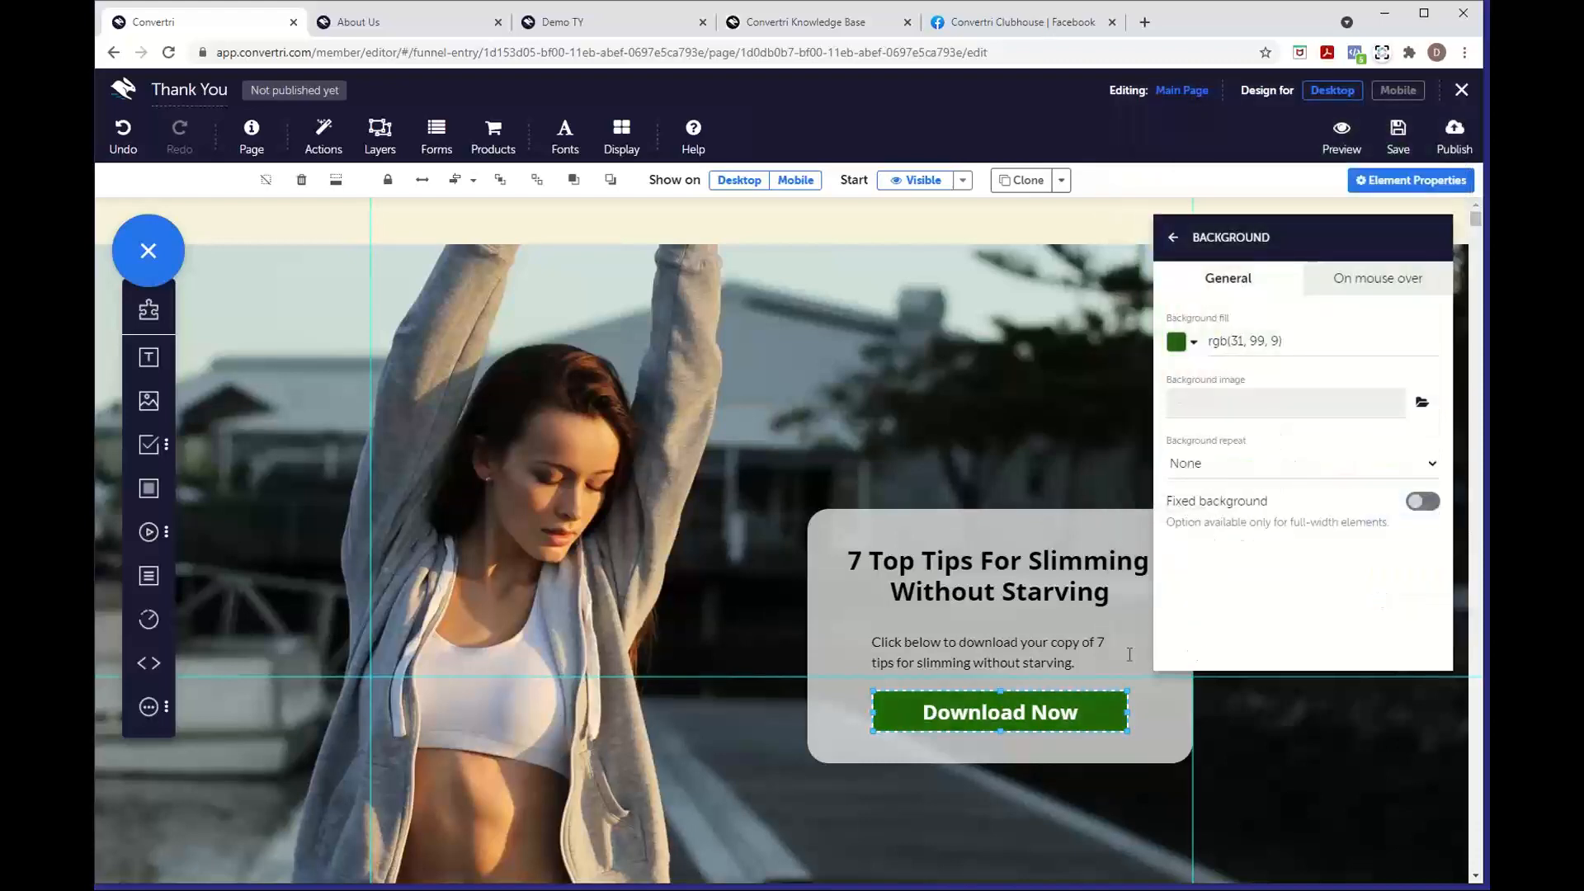
# Set the Download Now button's mode to Download, keeping Force Download on Click off
pyautogui.click(1174, 239)
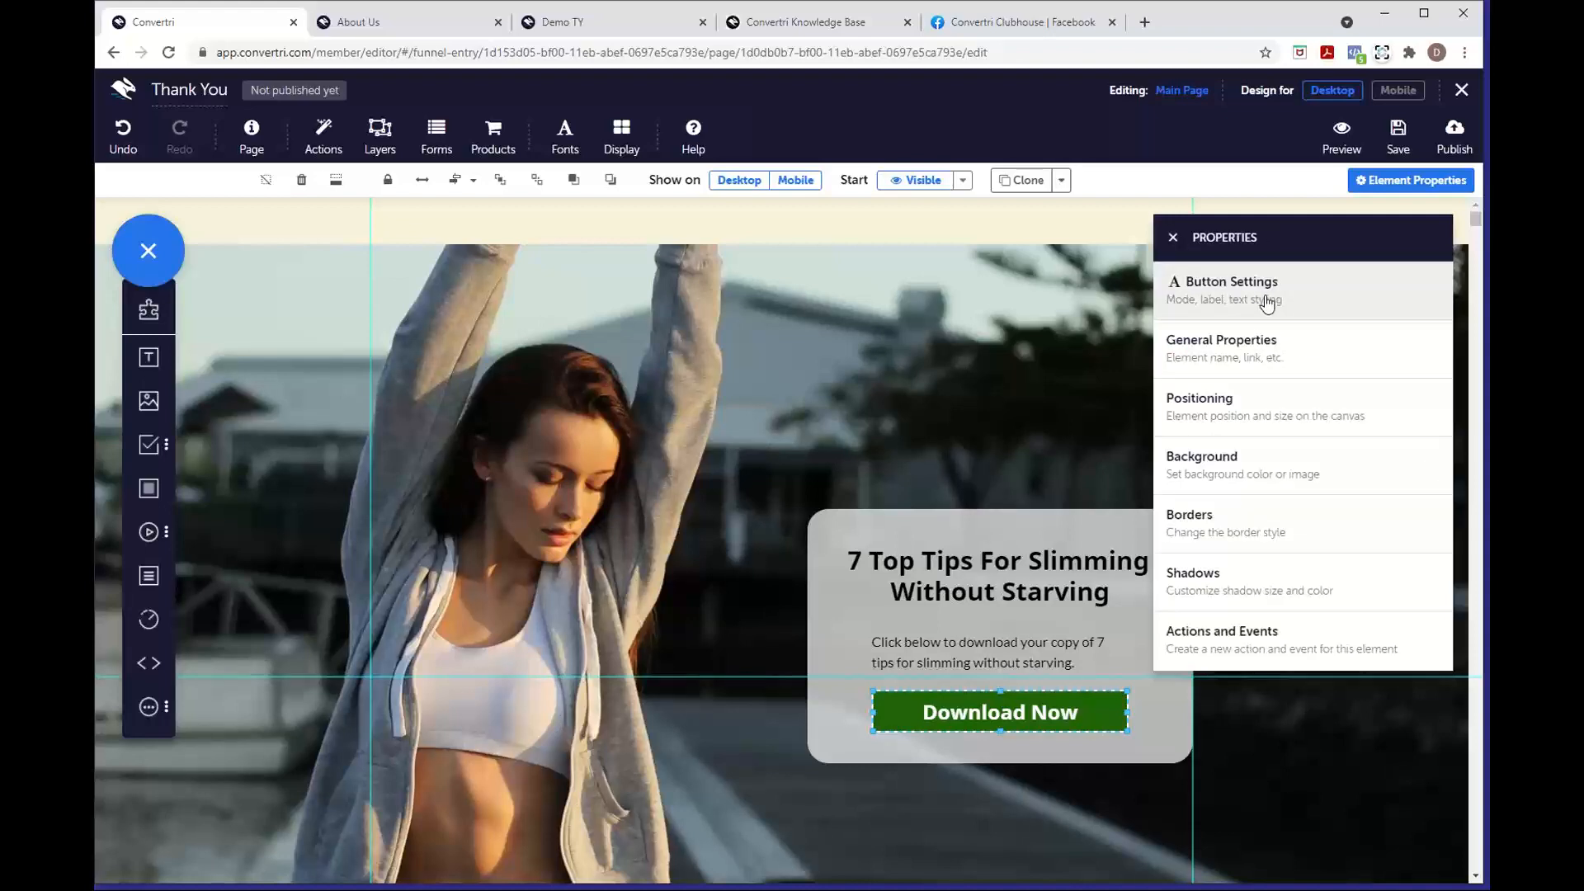
pyautogui.click(1267, 306)
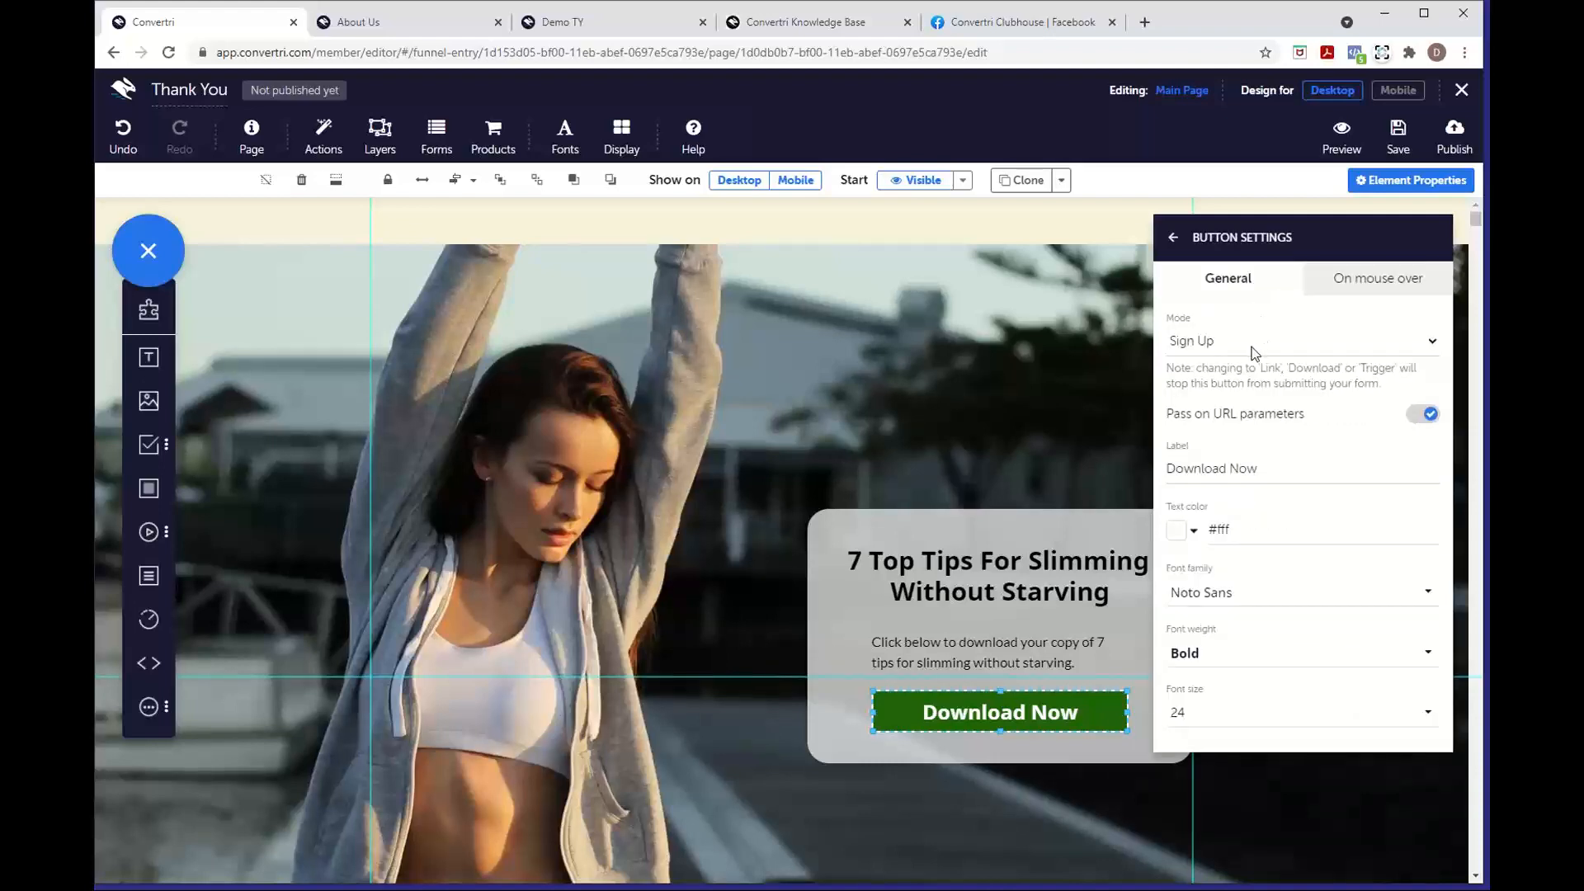
pyautogui.click(1210, 345)
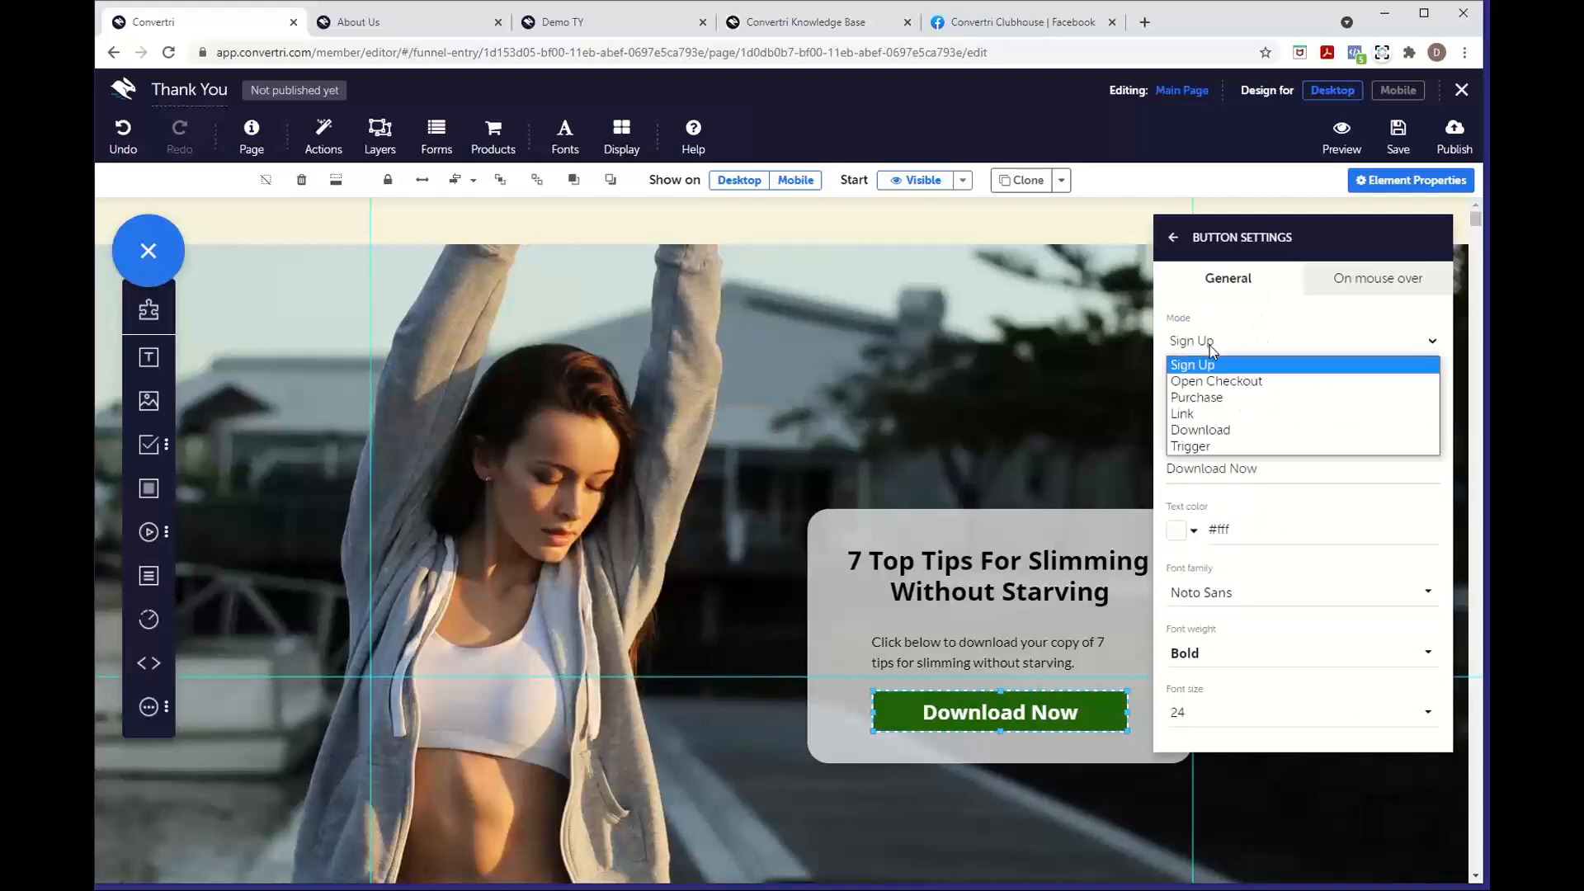
pyautogui.click(1230, 431)
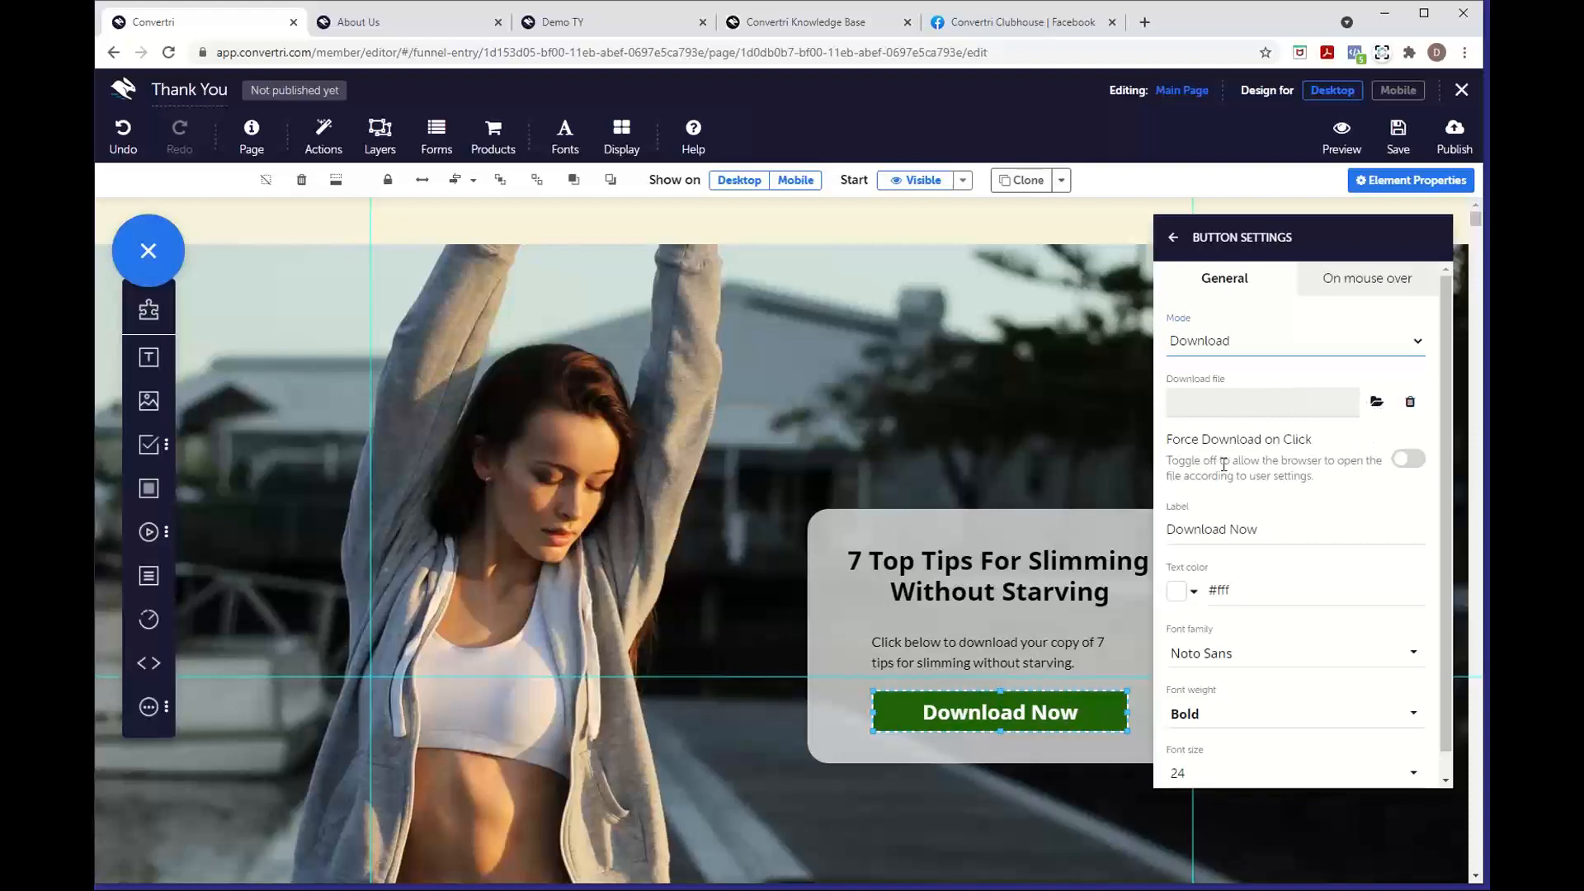
pyautogui.click(1402, 460)
pyautogui.click(1415, 462)
# Assign "7 top tips.pdf" from the file library as the button's download file
pyautogui.click(1376, 405)
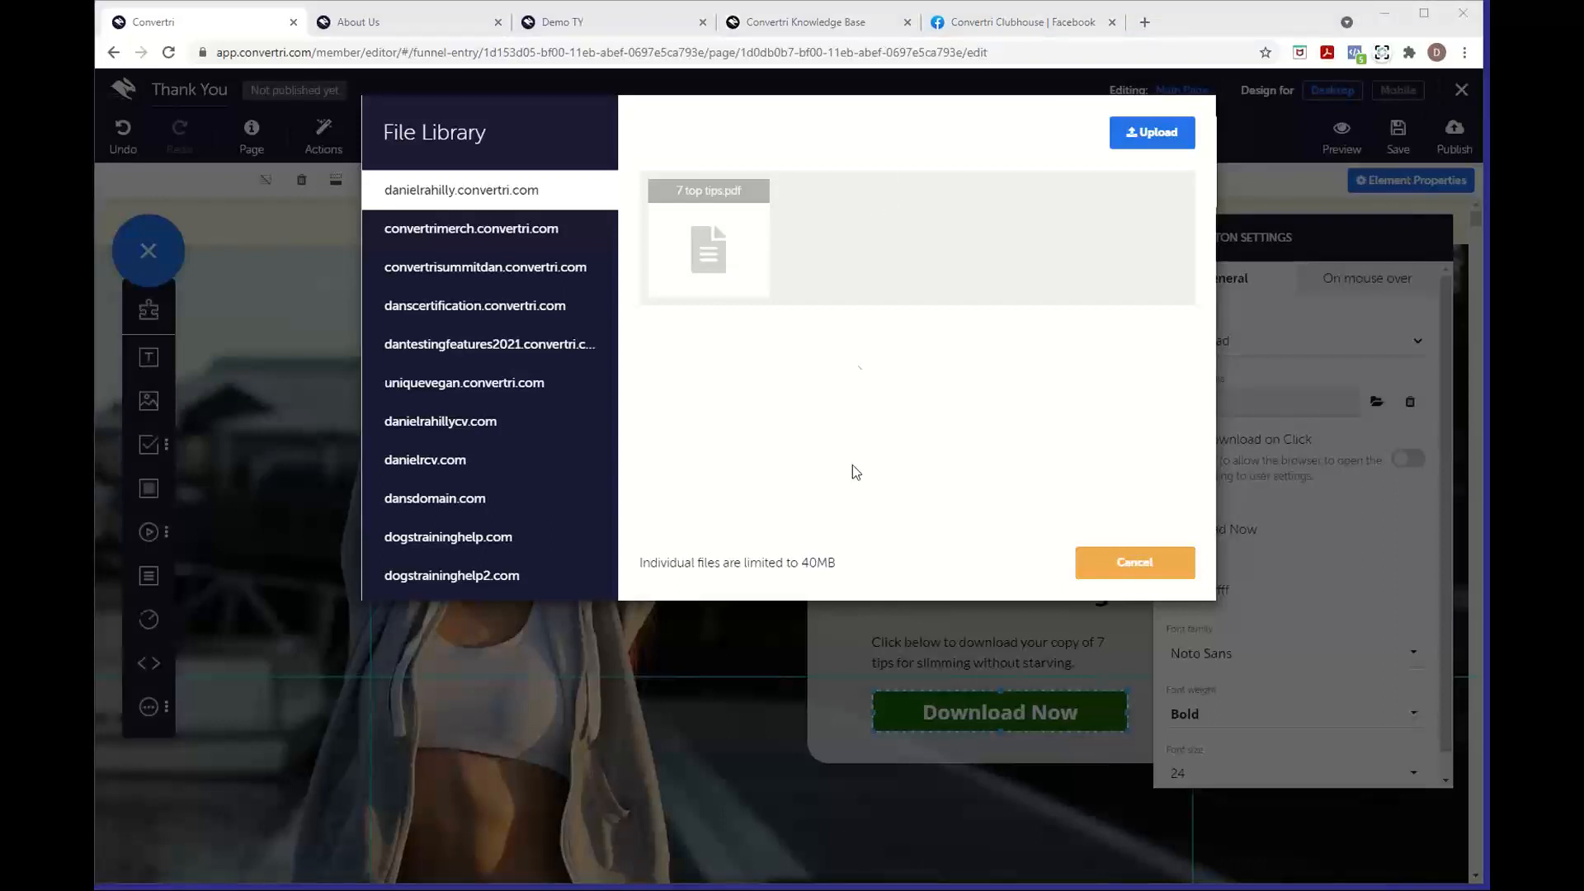
pyautogui.click(643, 564)
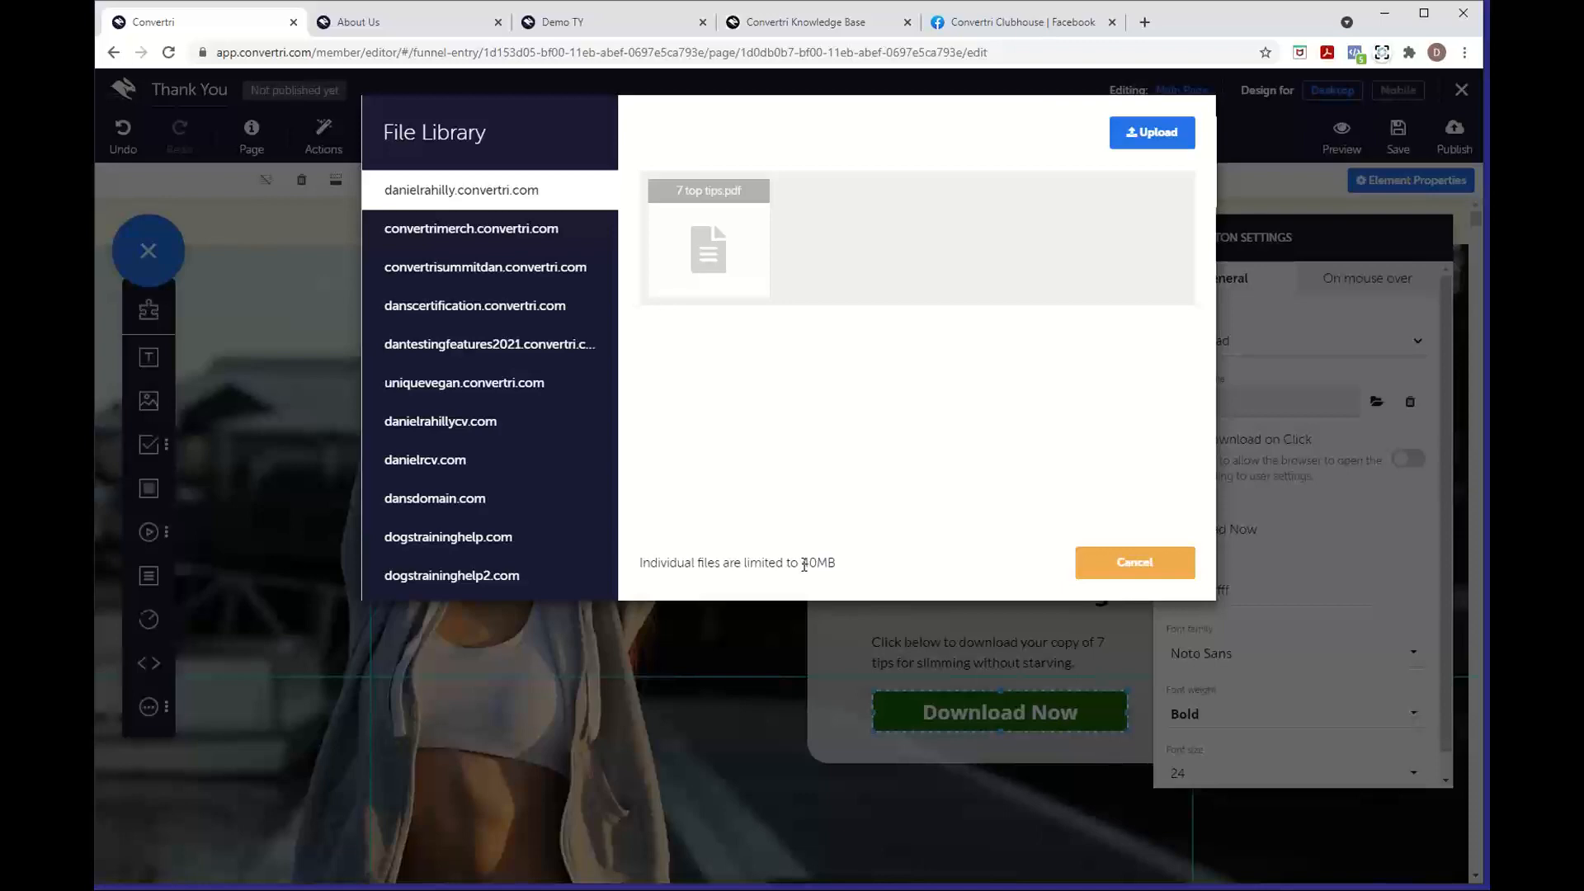
pyautogui.click(695, 249)
pyautogui.click(1008, 564)
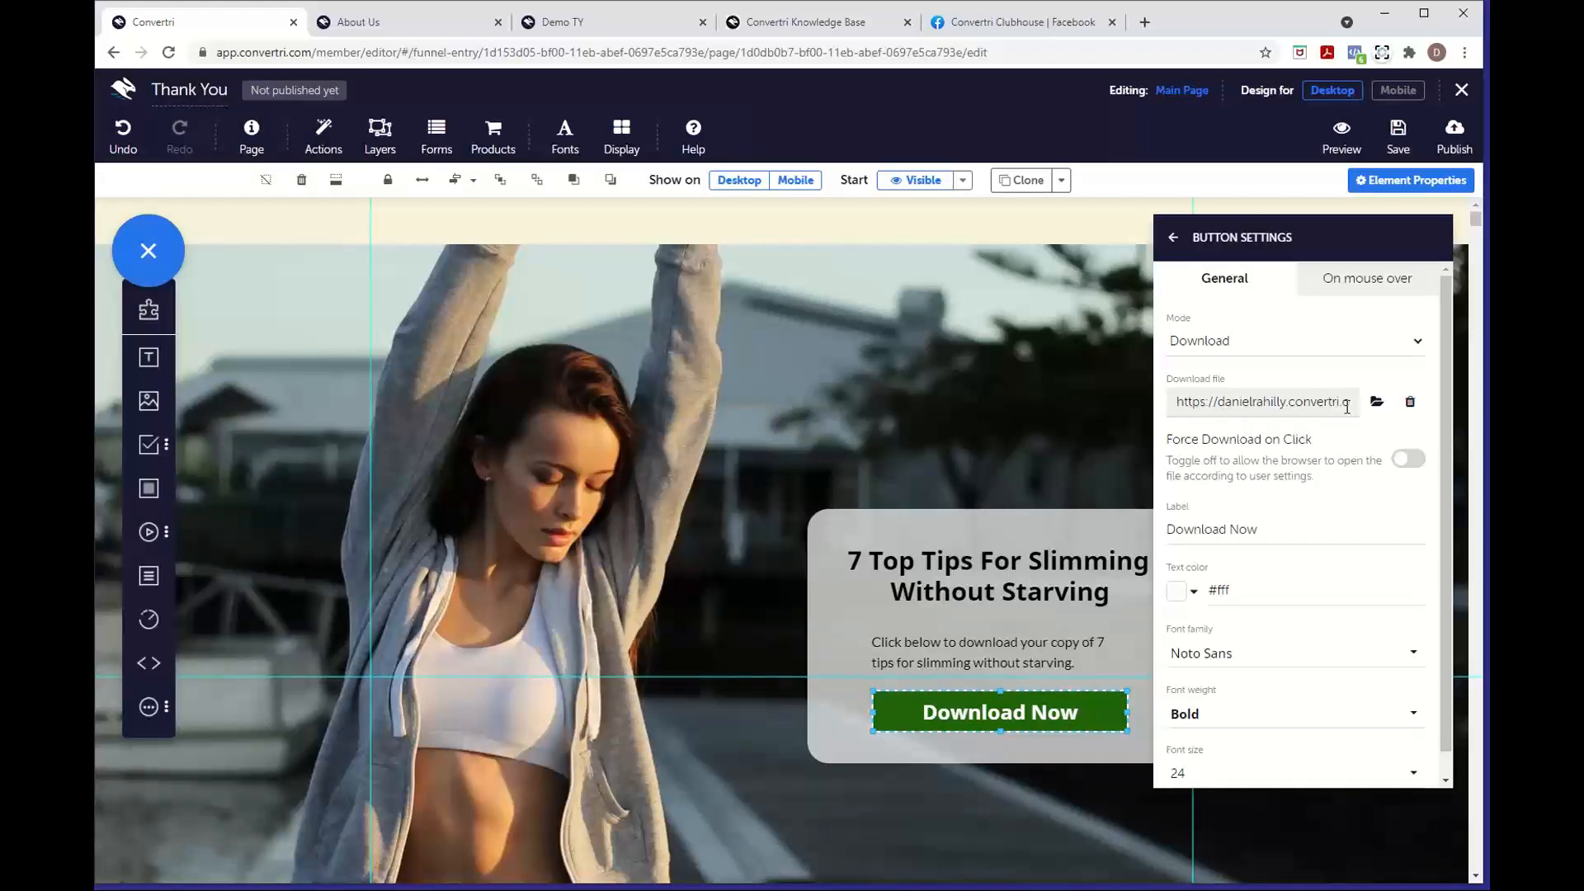
pyautogui.click(1302, 343)
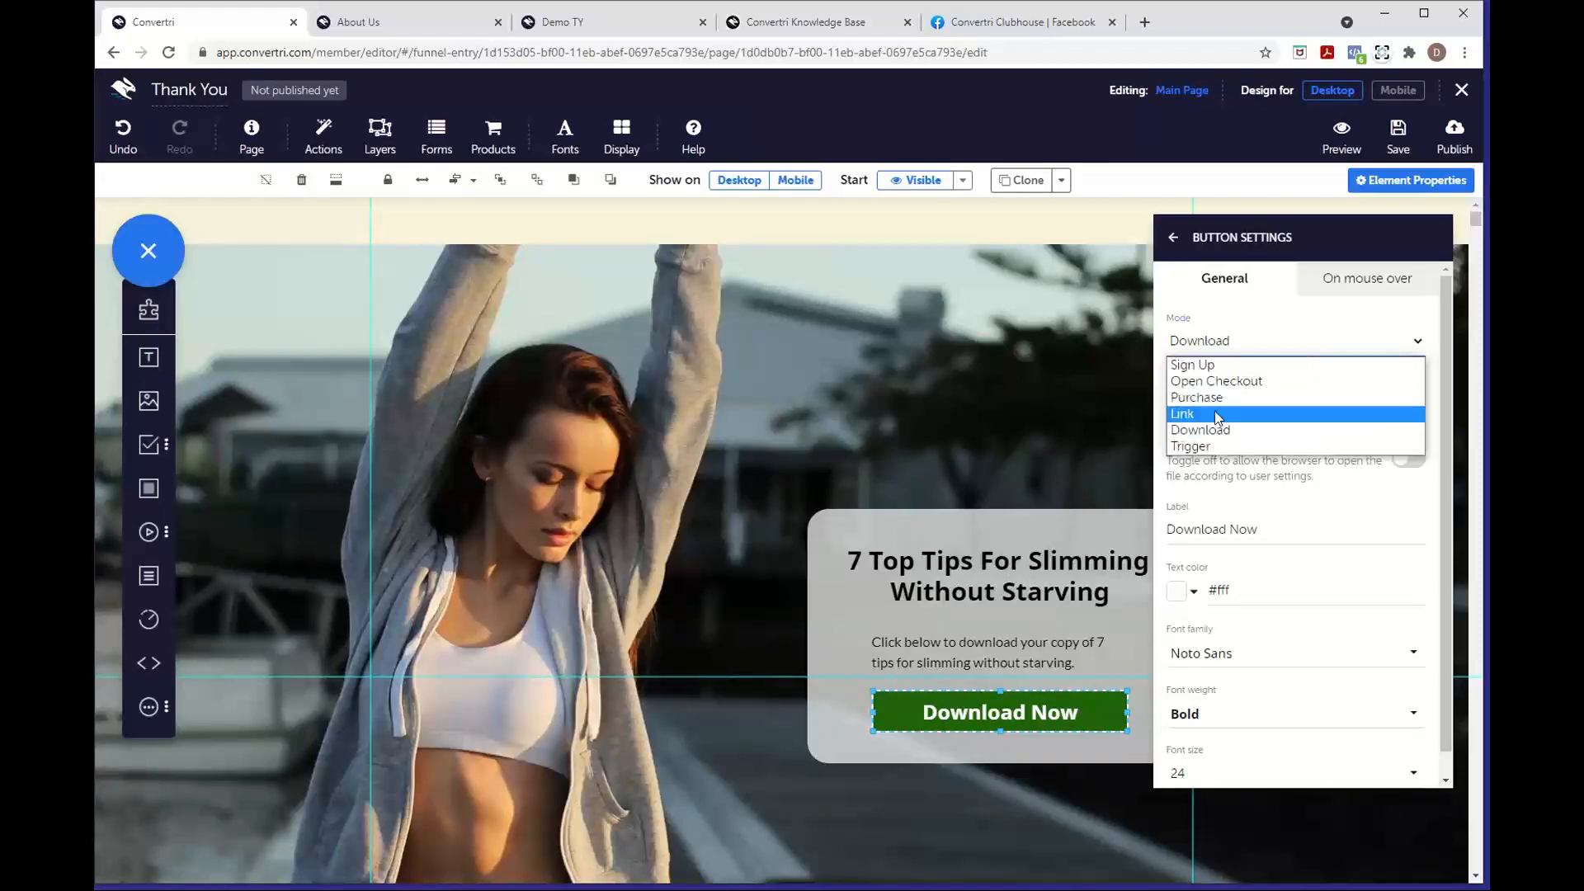
pyautogui.click(1283, 349)
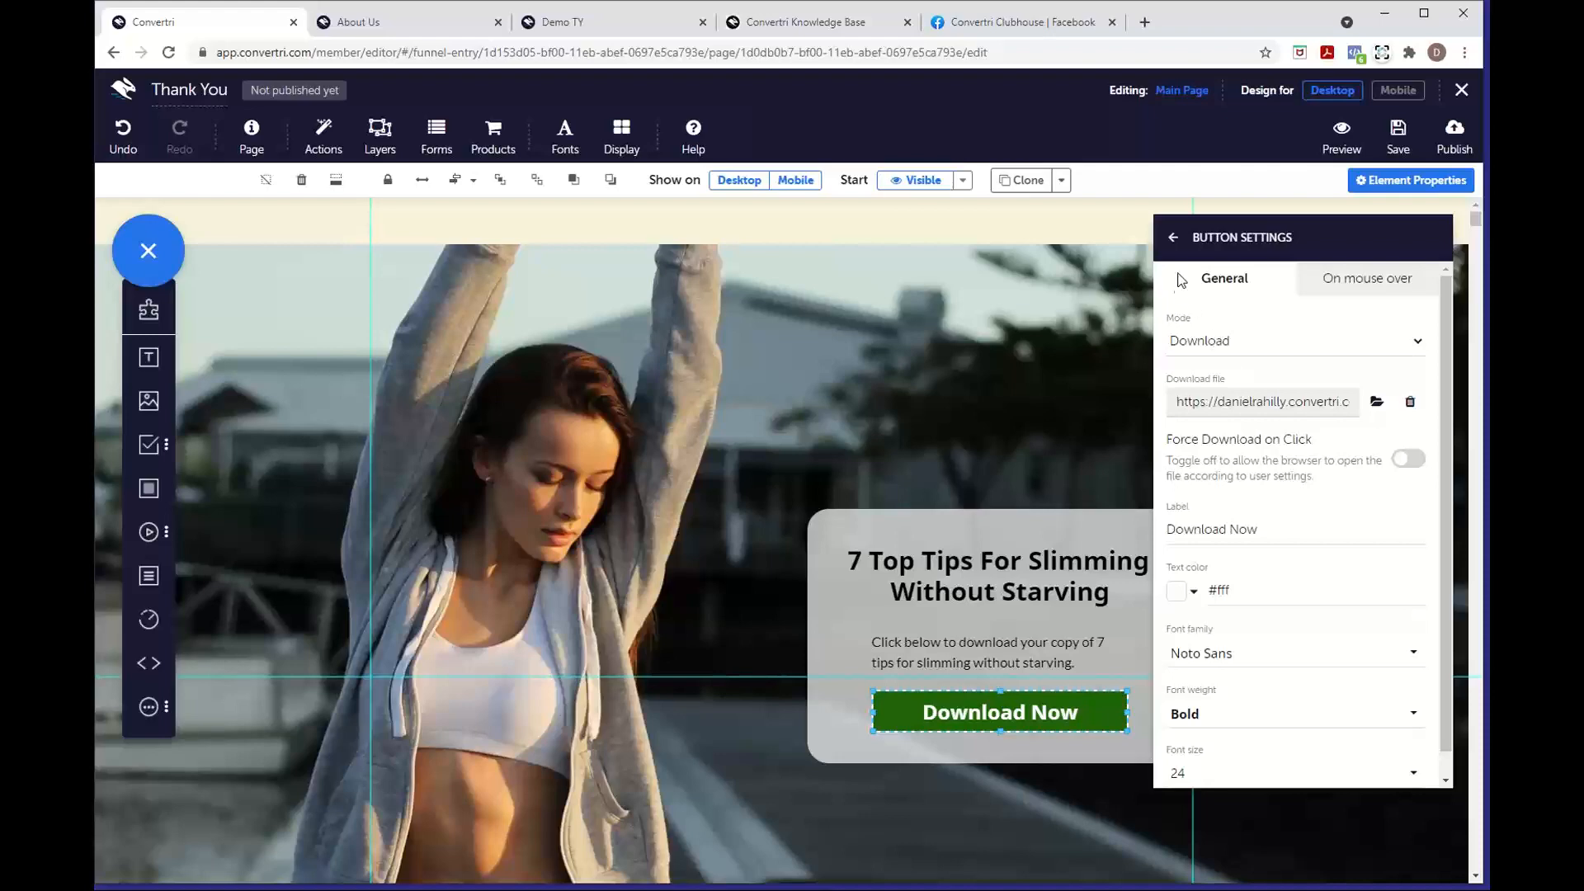
# Save the Thank You page and switch to its mobile design
pyautogui.click(1172, 236)
pyautogui.click(1400, 136)
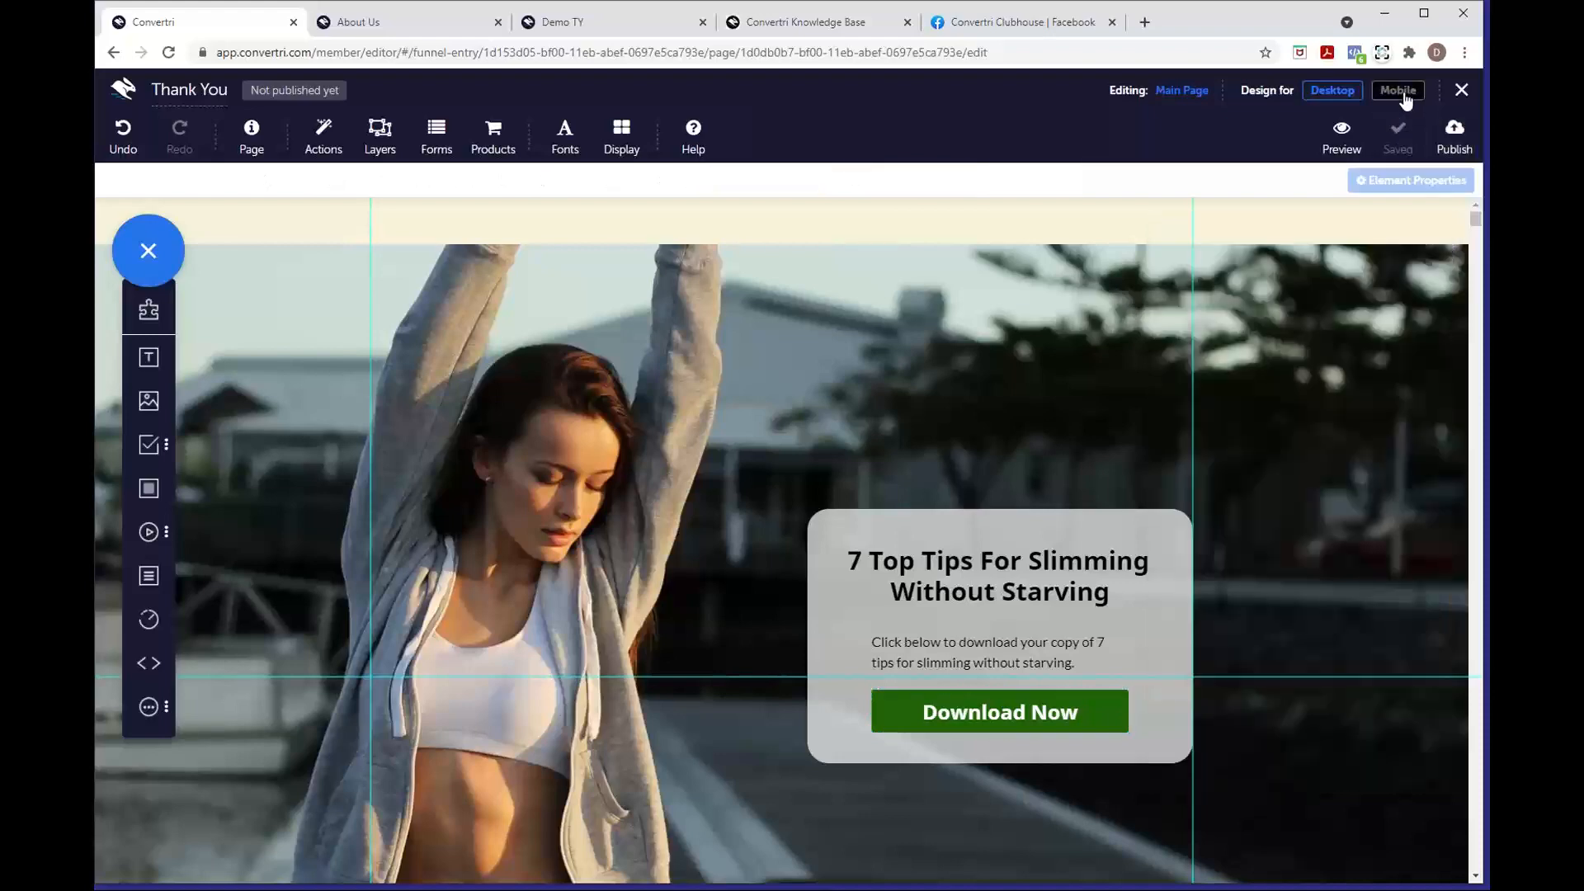
pyautogui.click(1400, 92)
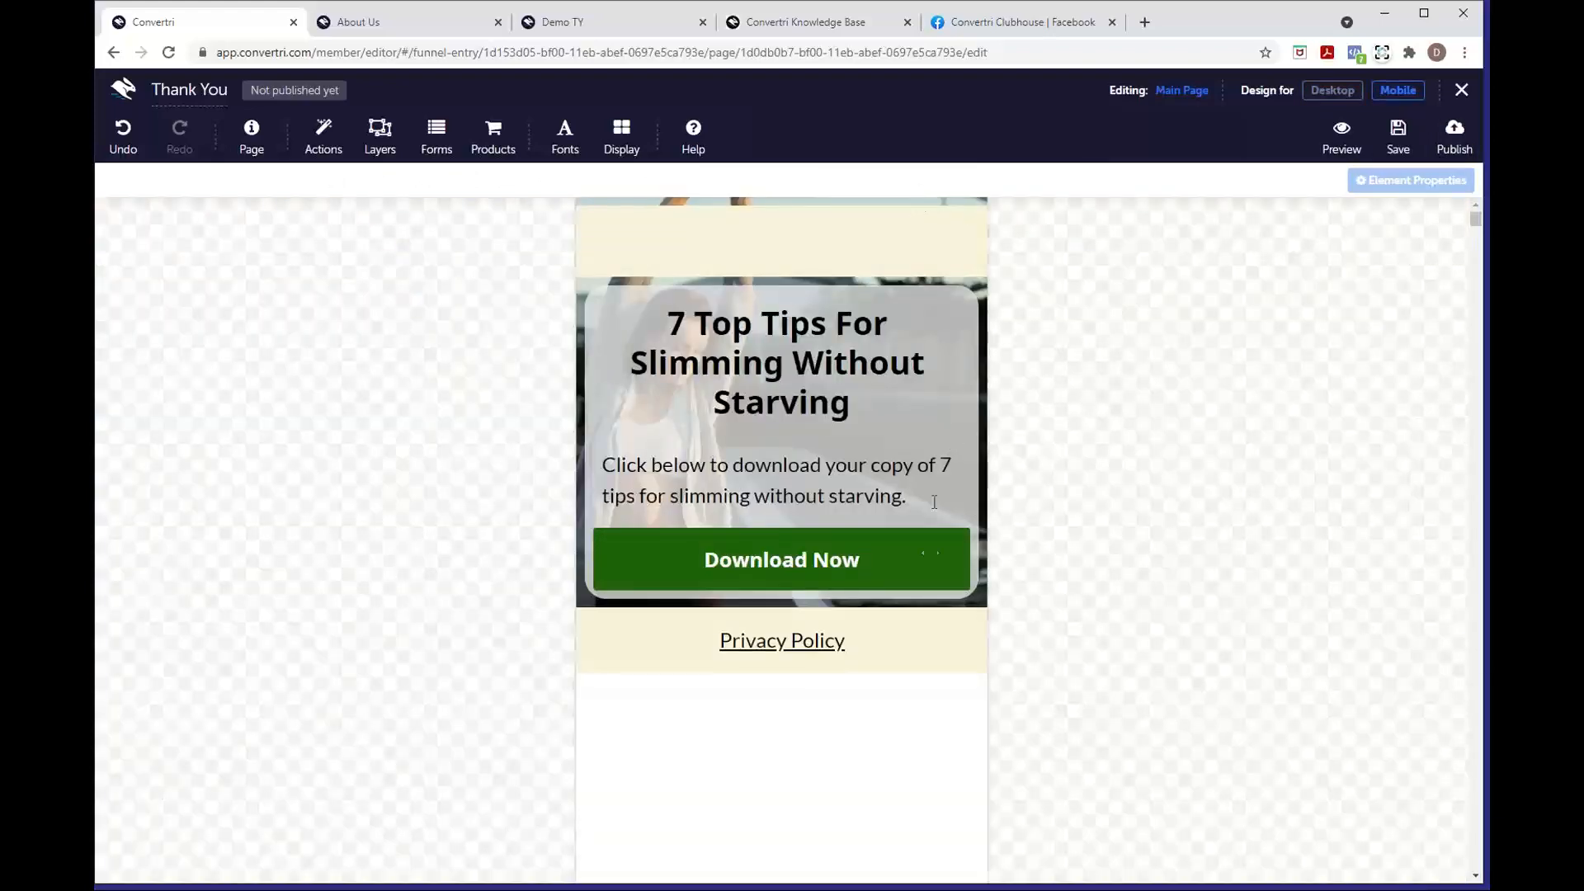
# Stretch the background image further down the mobile page so it extends well below the download box
pyautogui.click(773, 608)
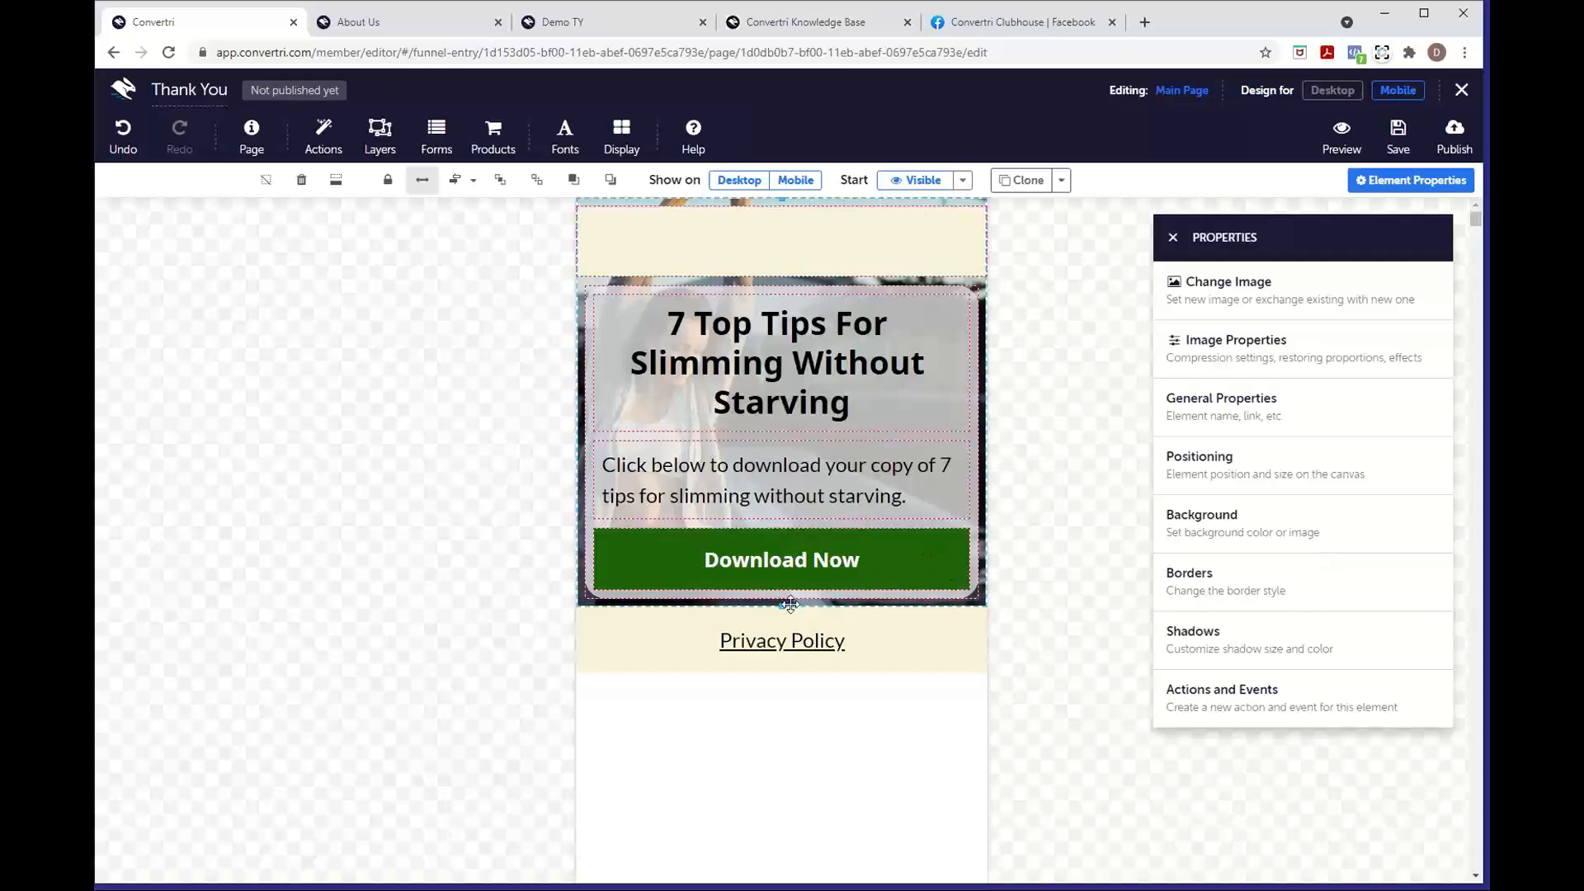
pyautogui.moveTo(780, 606); pyautogui.dragTo(762, 885)
pyautogui.scroll(-3, 821, 675)
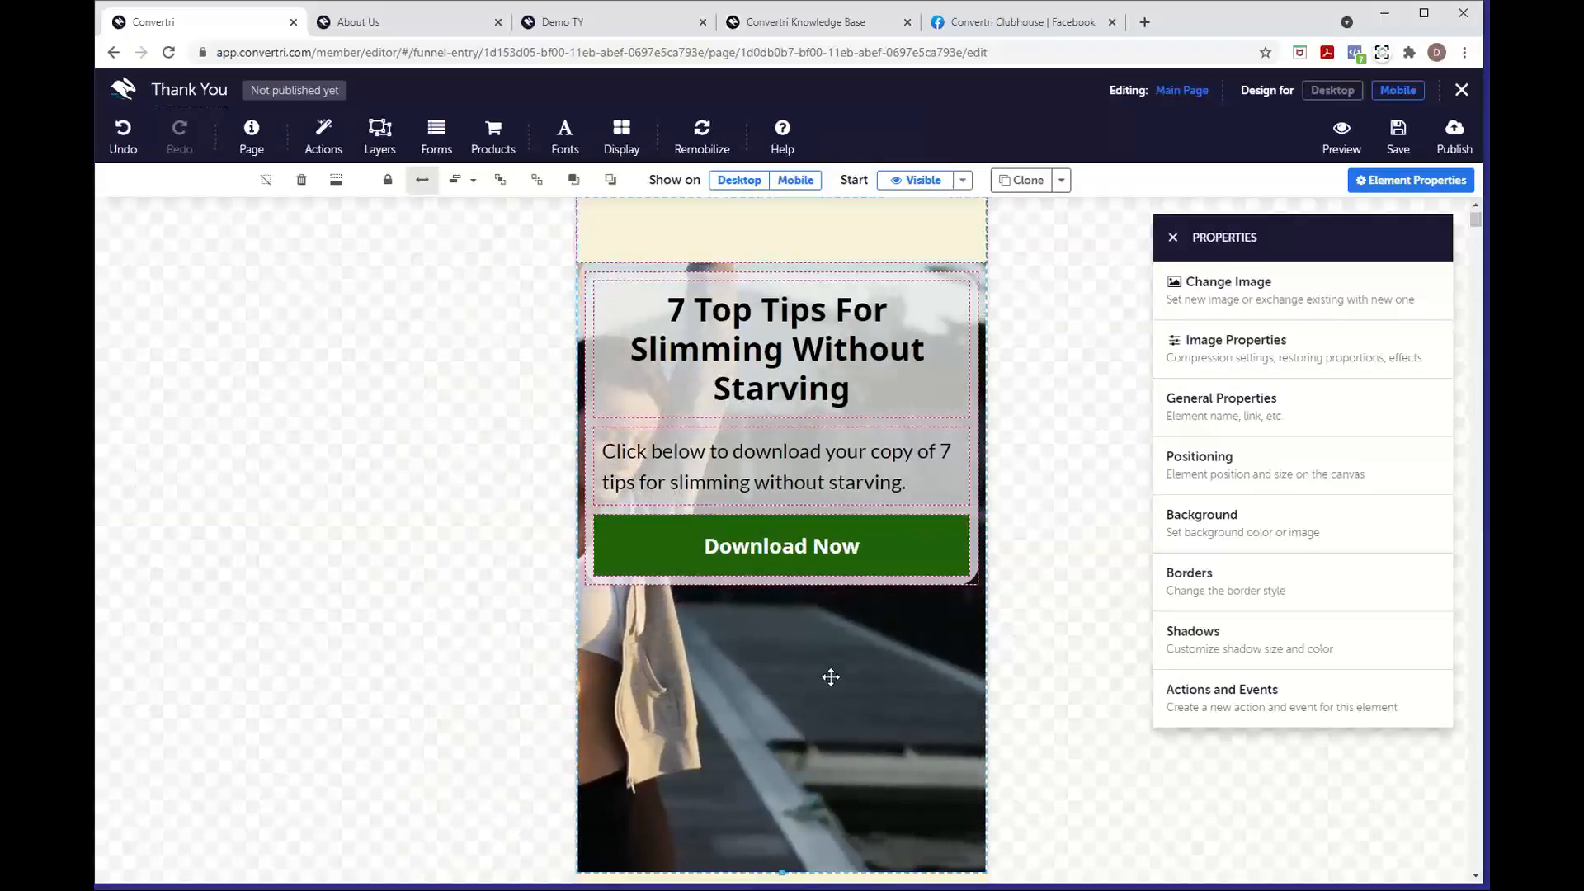
pyautogui.scroll(3, 791, 667)
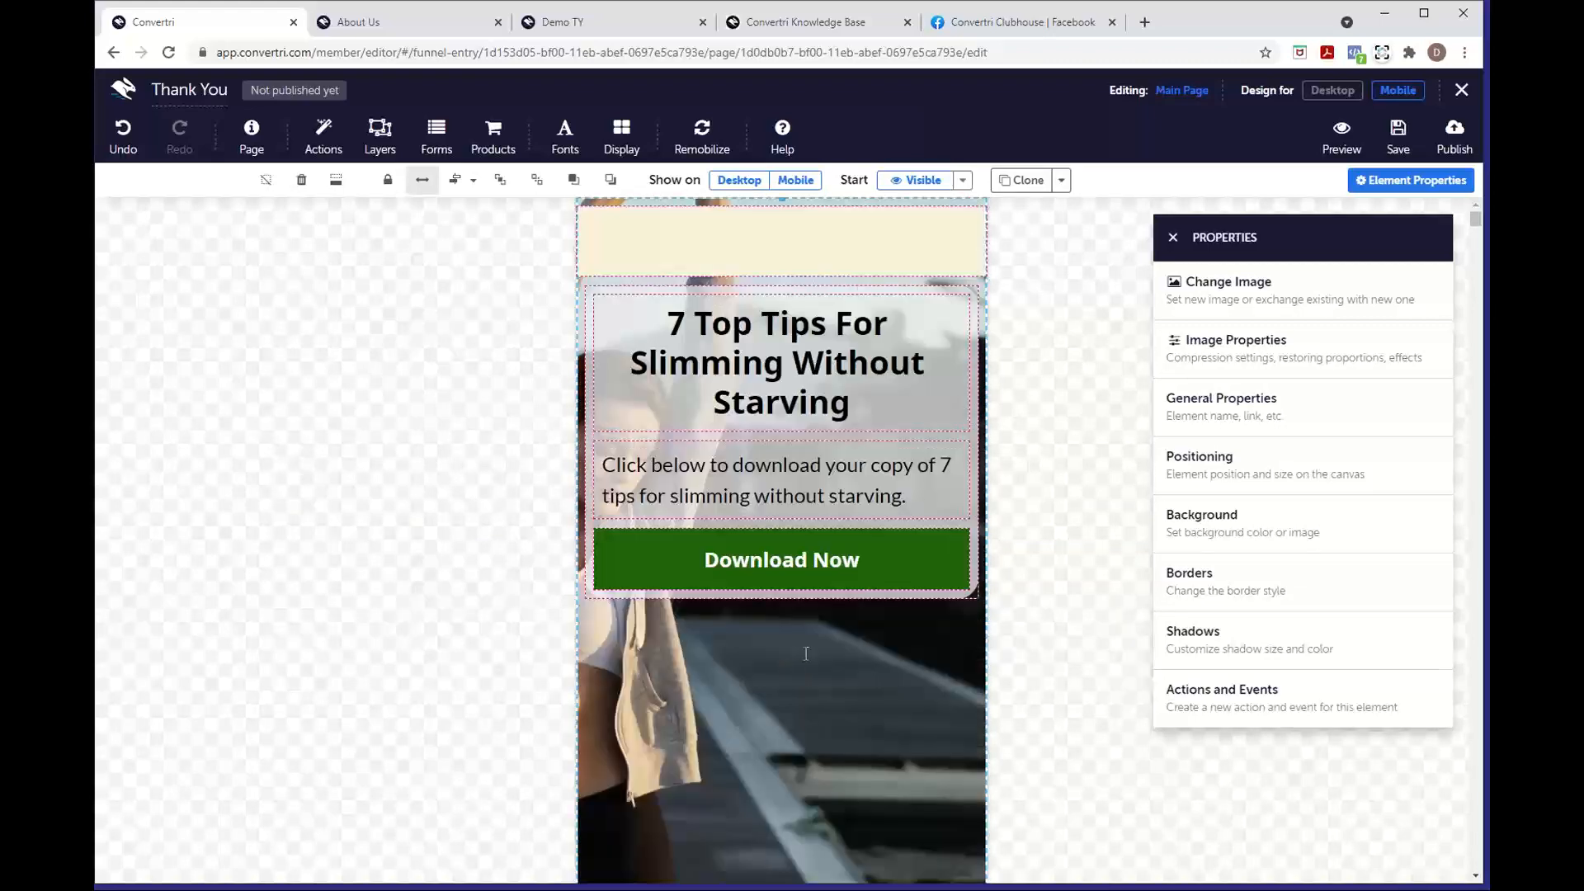
# Move the translucent box with the heading and Download Now button lower over the background image and save the page
pyautogui.click(974, 447)
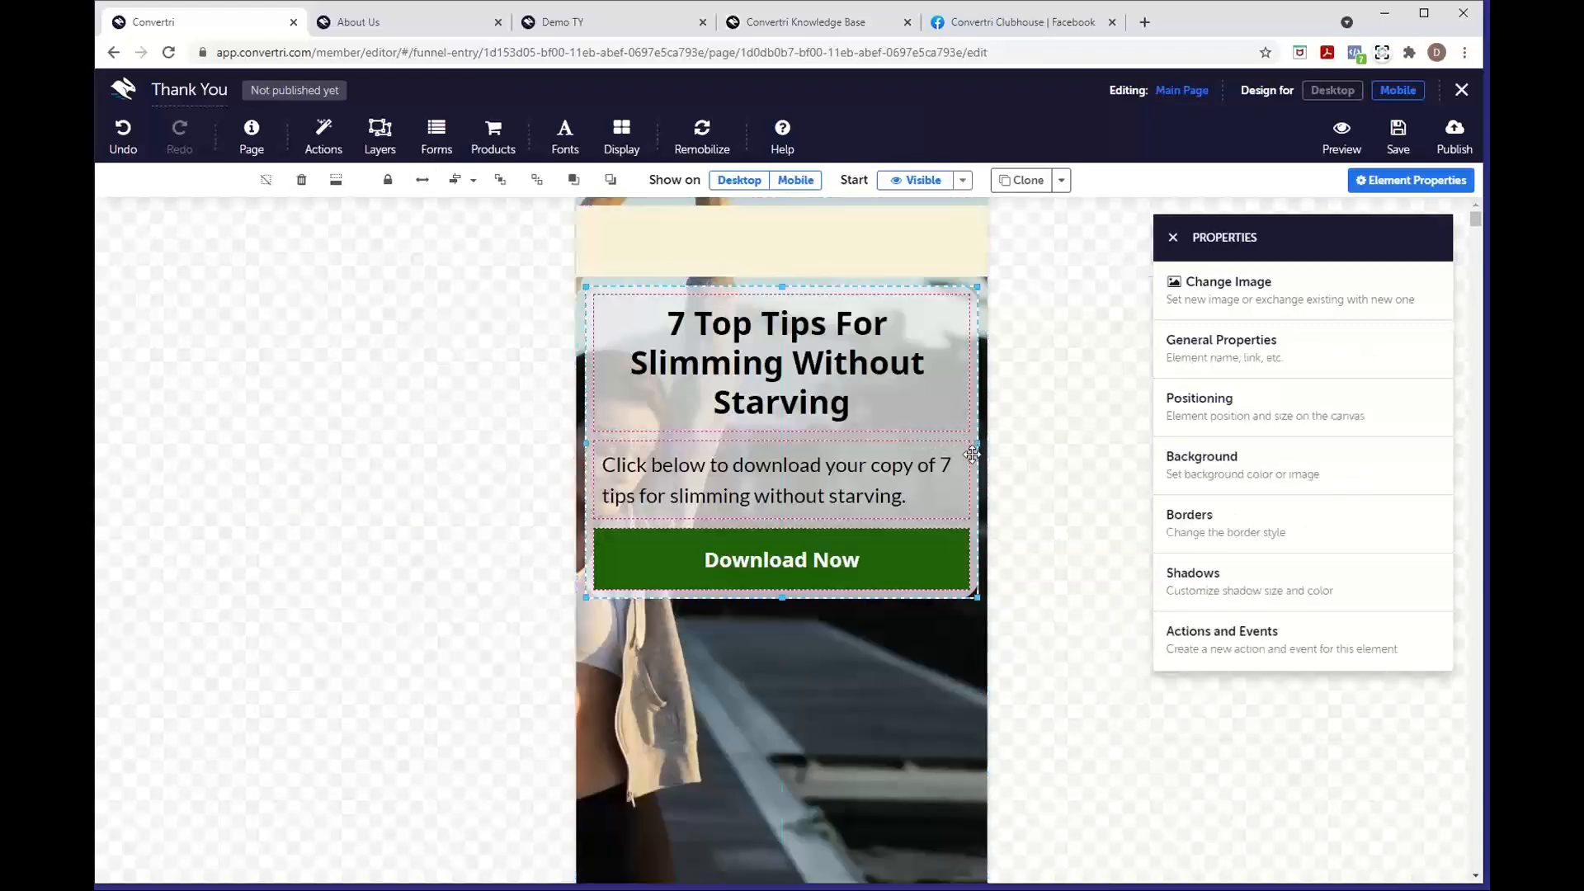
pyautogui.moveTo(973, 448); pyautogui.dragTo(976, 550)
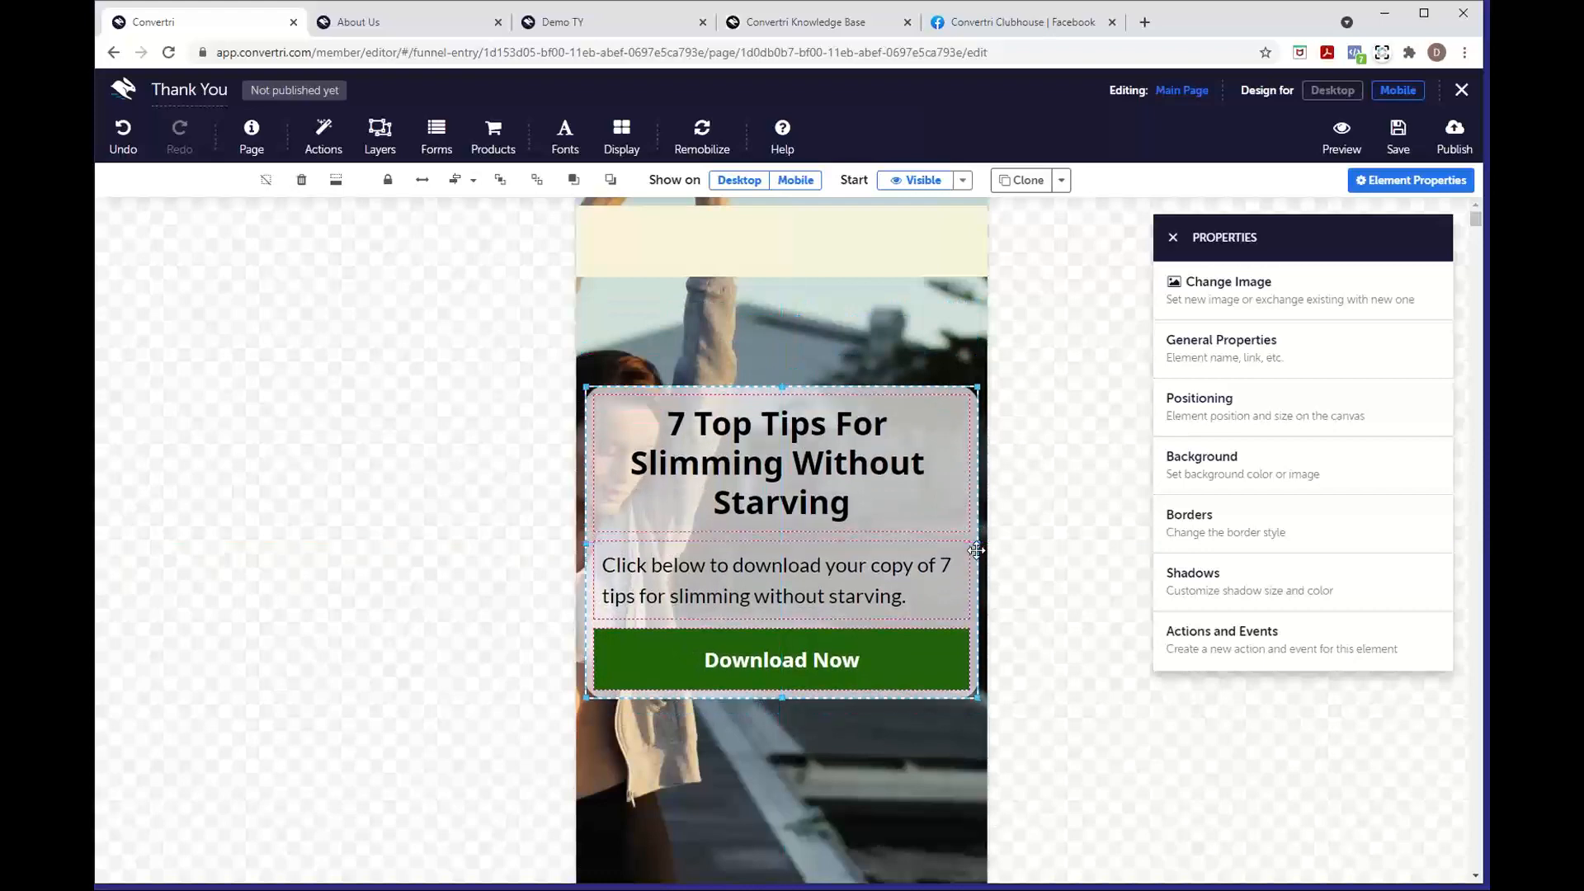
pyautogui.scroll(-2, 912, 771)
pyautogui.scroll(2, 853, 728)
pyautogui.scroll(-5, 801, 697)
pyautogui.scroll(5, 806, 678)
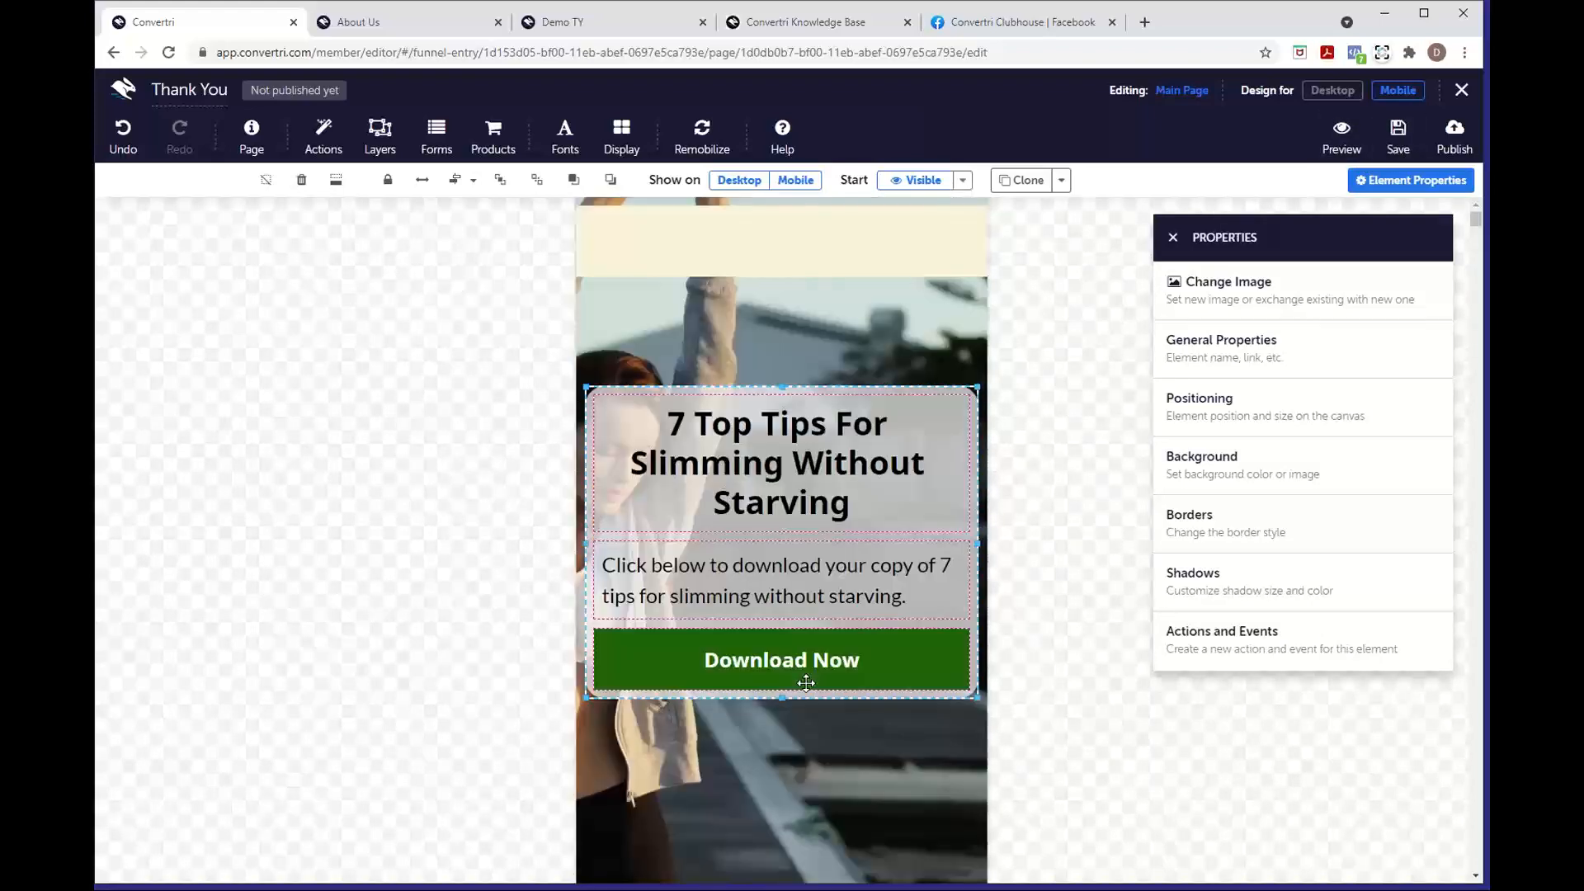
pyautogui.click(1399, 149)
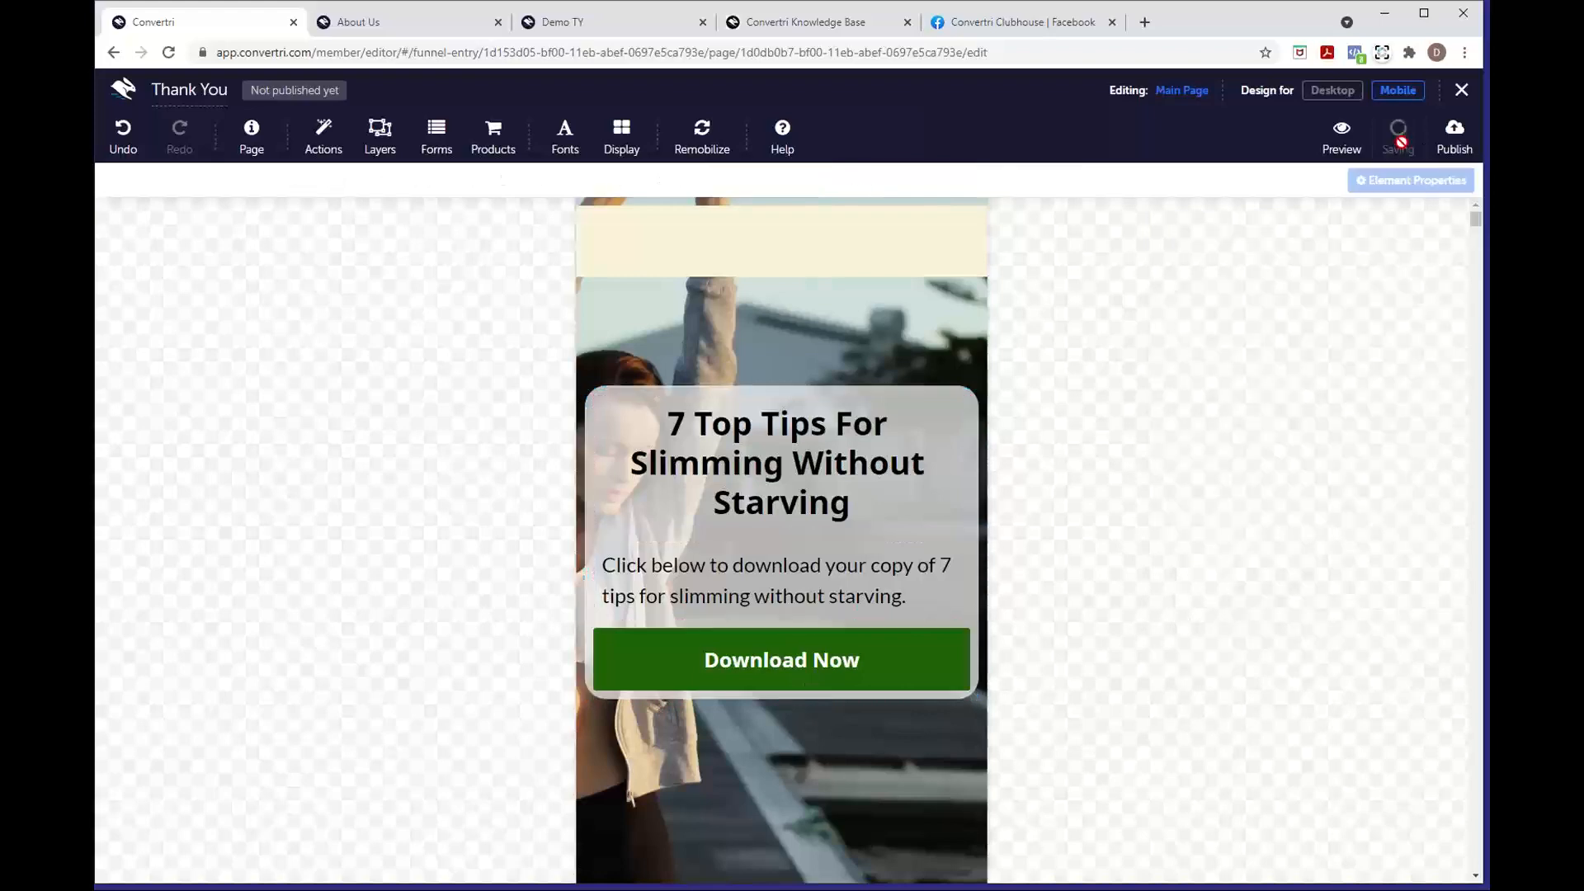
# Switch back to the desktop design and publish the Thank You page with the path "thankyougs"
pyautogui.click(1334, 93)
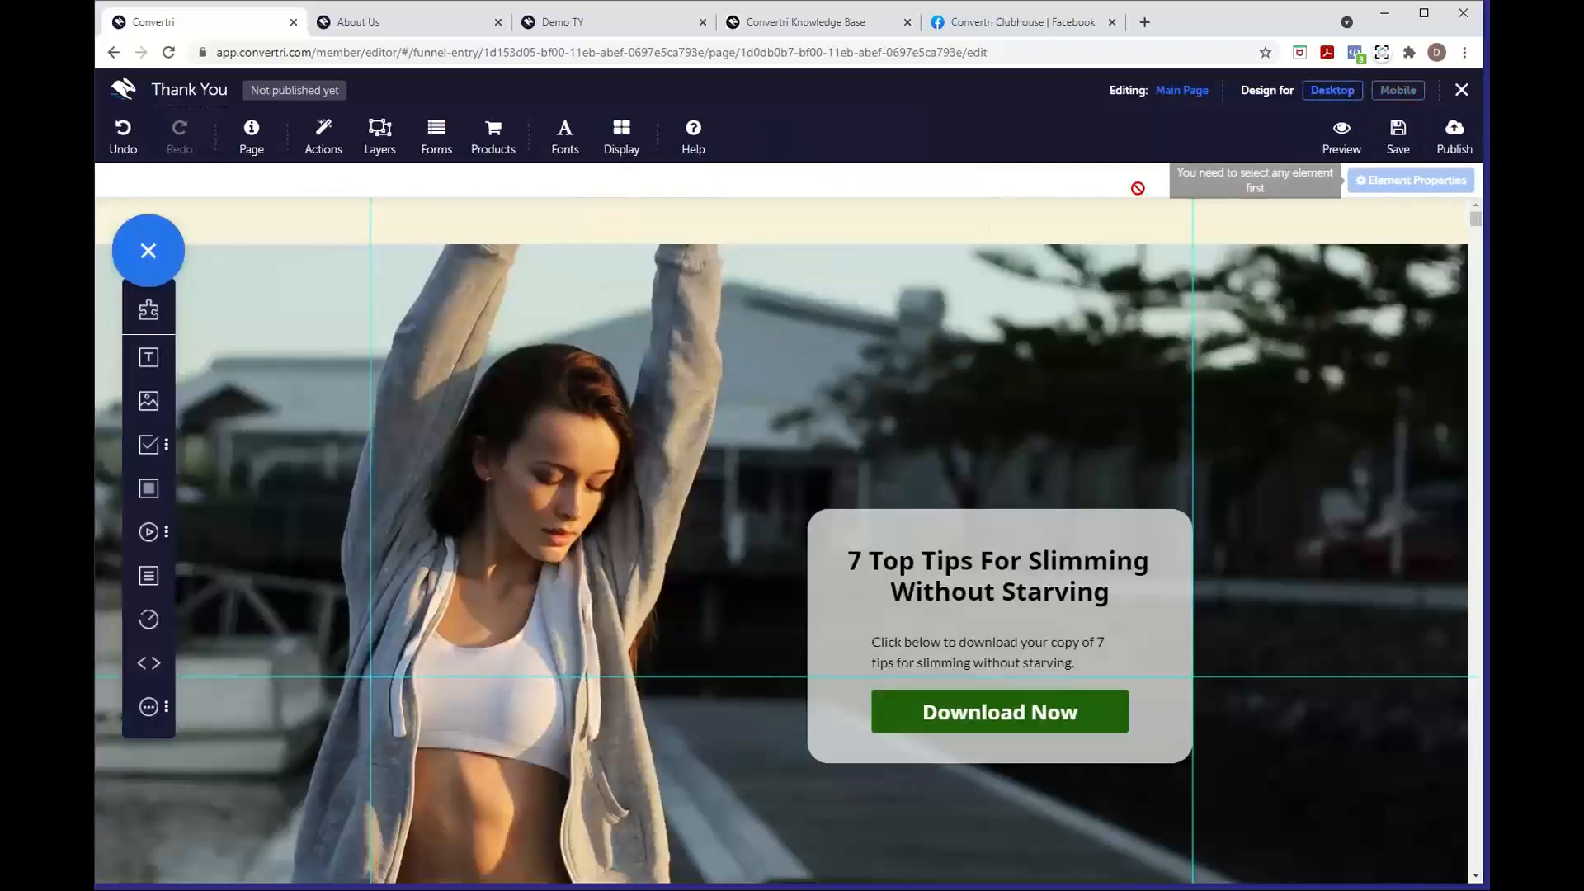
pyautogui.click(1452, 140)
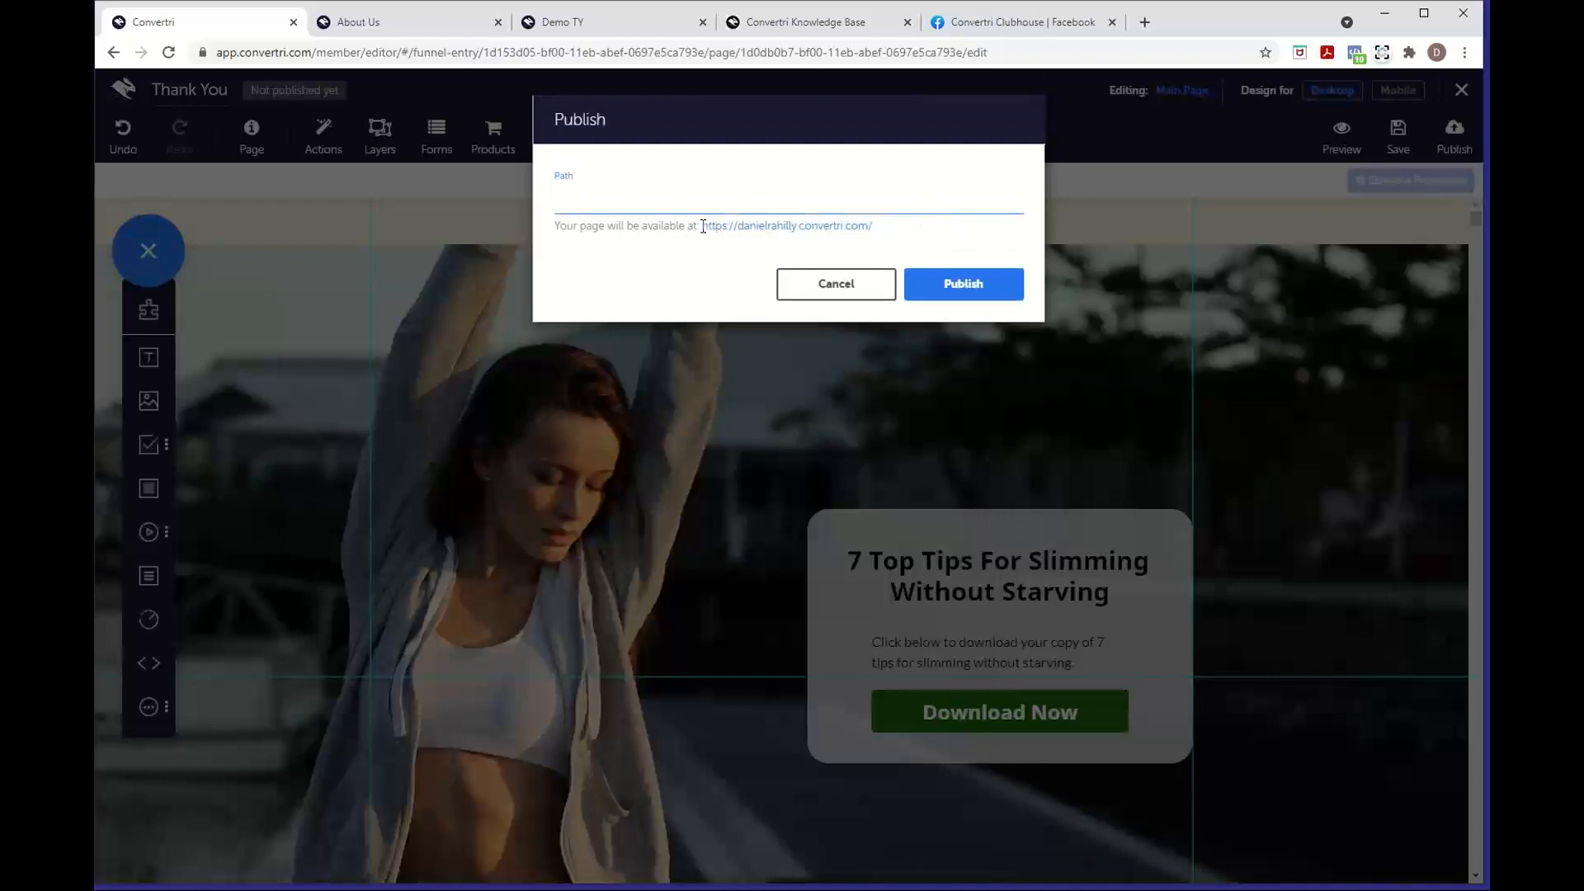
pyautogui.moveTo(702, 226); pyautogui.dragTo(873, 234)
pyautogui.click(874, 235)
pyautogui.moveTo(873, 226); pyautogui.dragTo(701, 227)
pyautogui.click(716, 202)
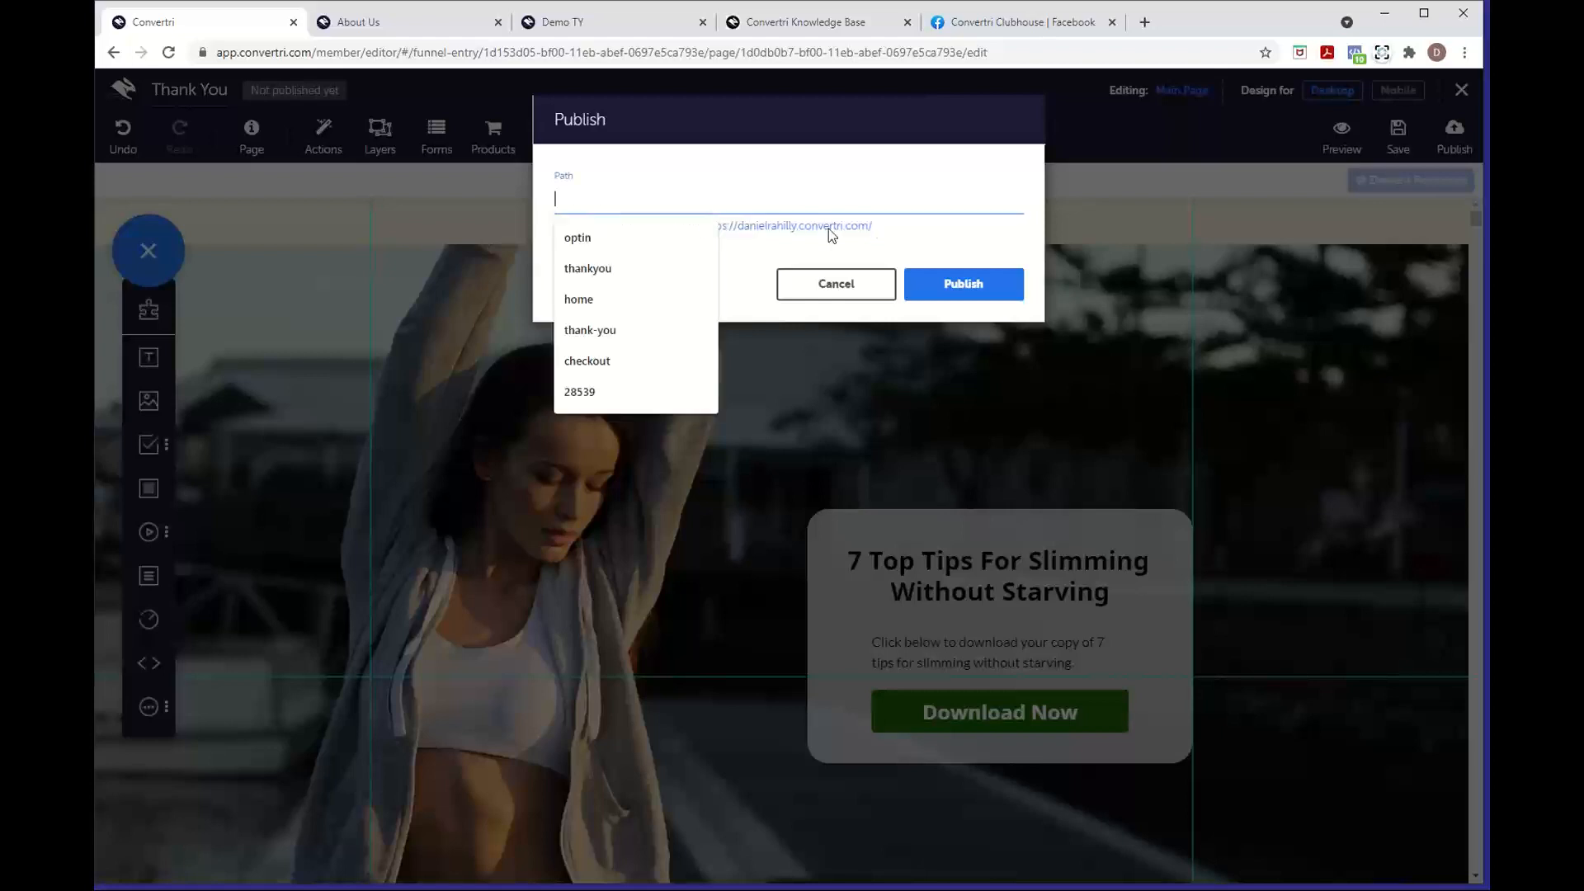
pyautogui.write('thankyou')
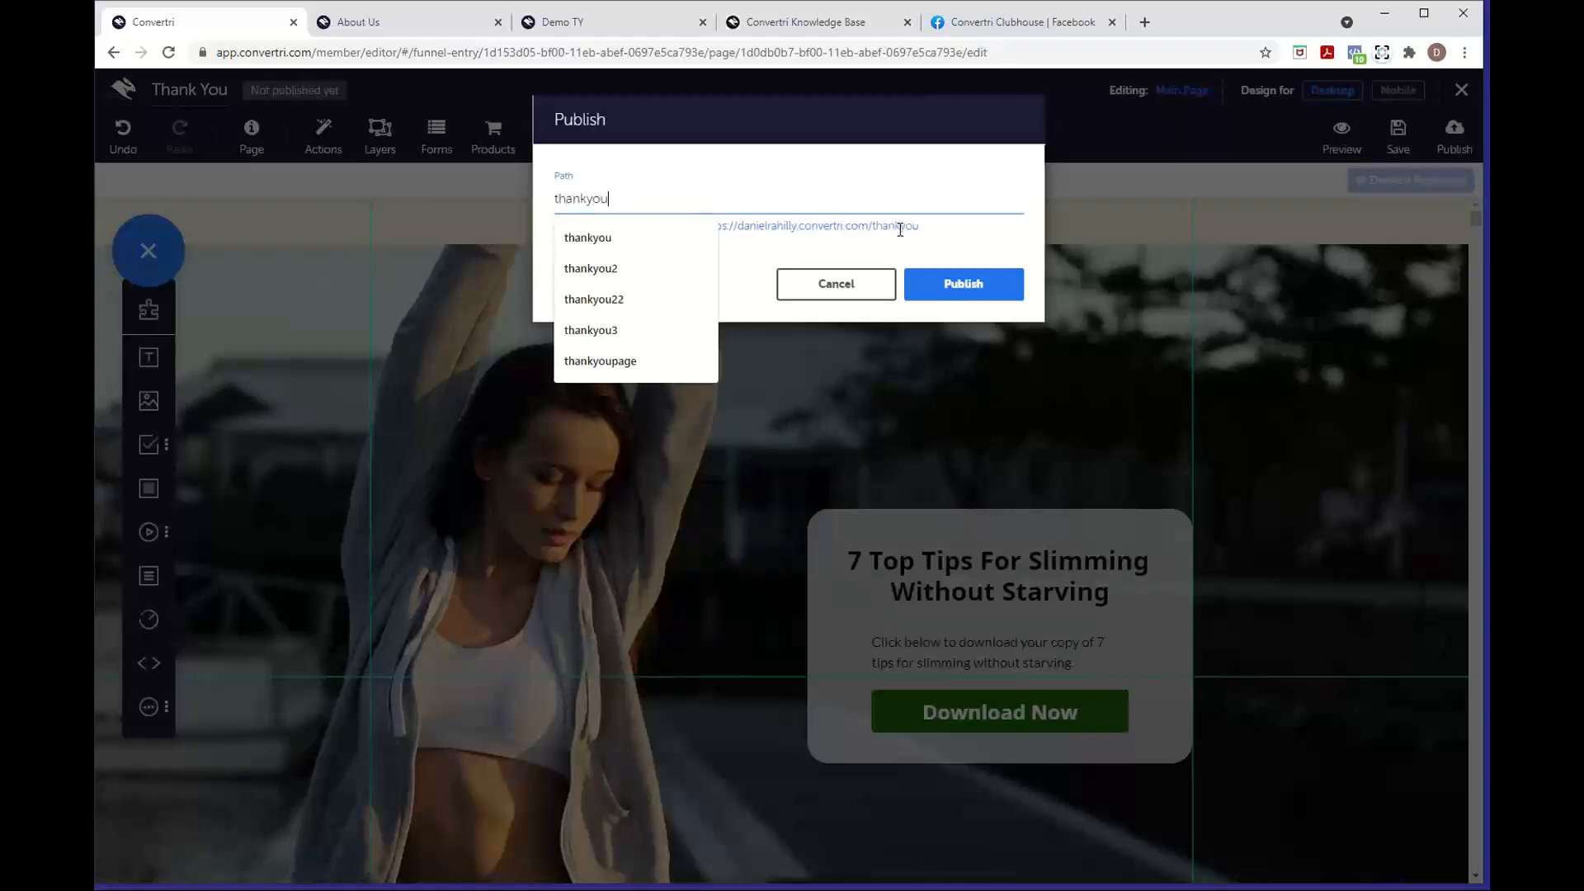
pyautogui.write('gs')
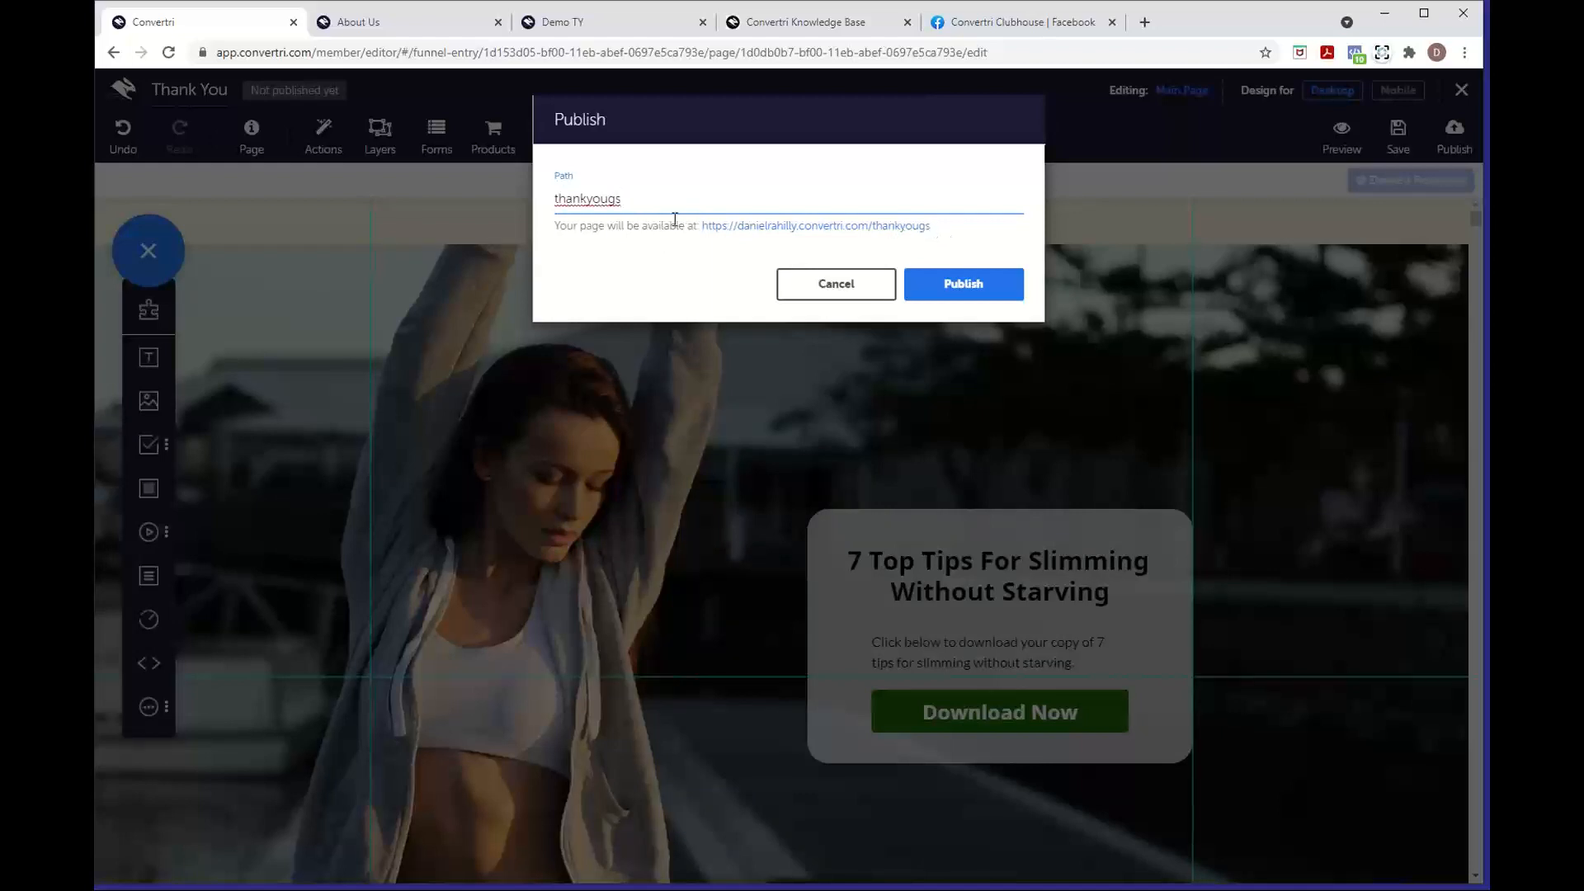
pyautogui.moveTo(929, 225); pyautogui.dragTo(703, 226)
pyautogui.click(945, 300)
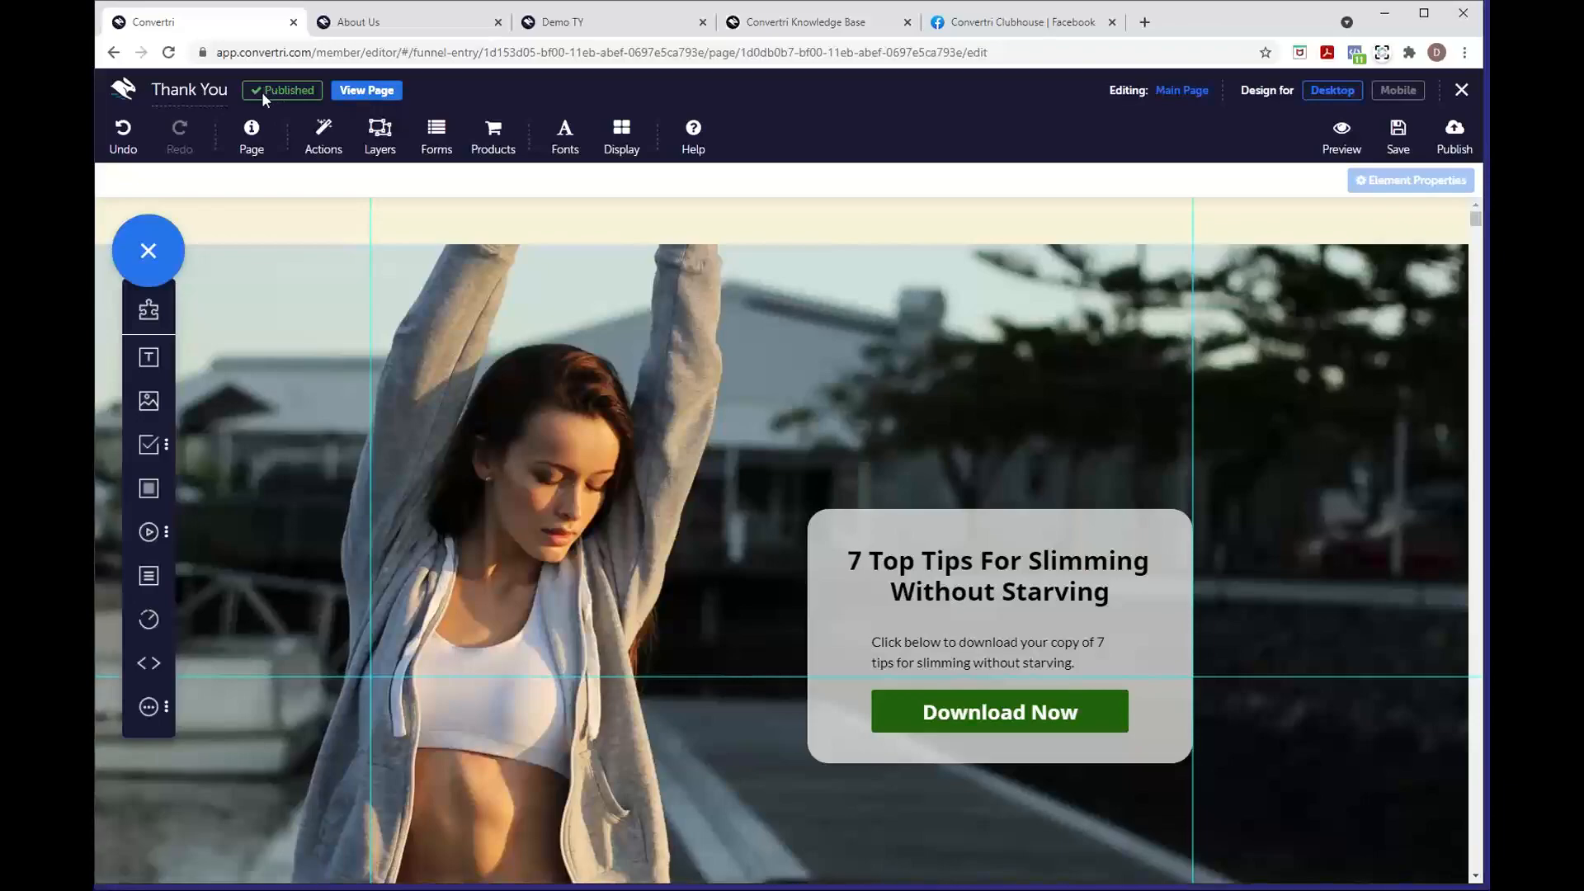
# View the published Thank You page in the browser and close it again
pyautogui.click(370, 92)
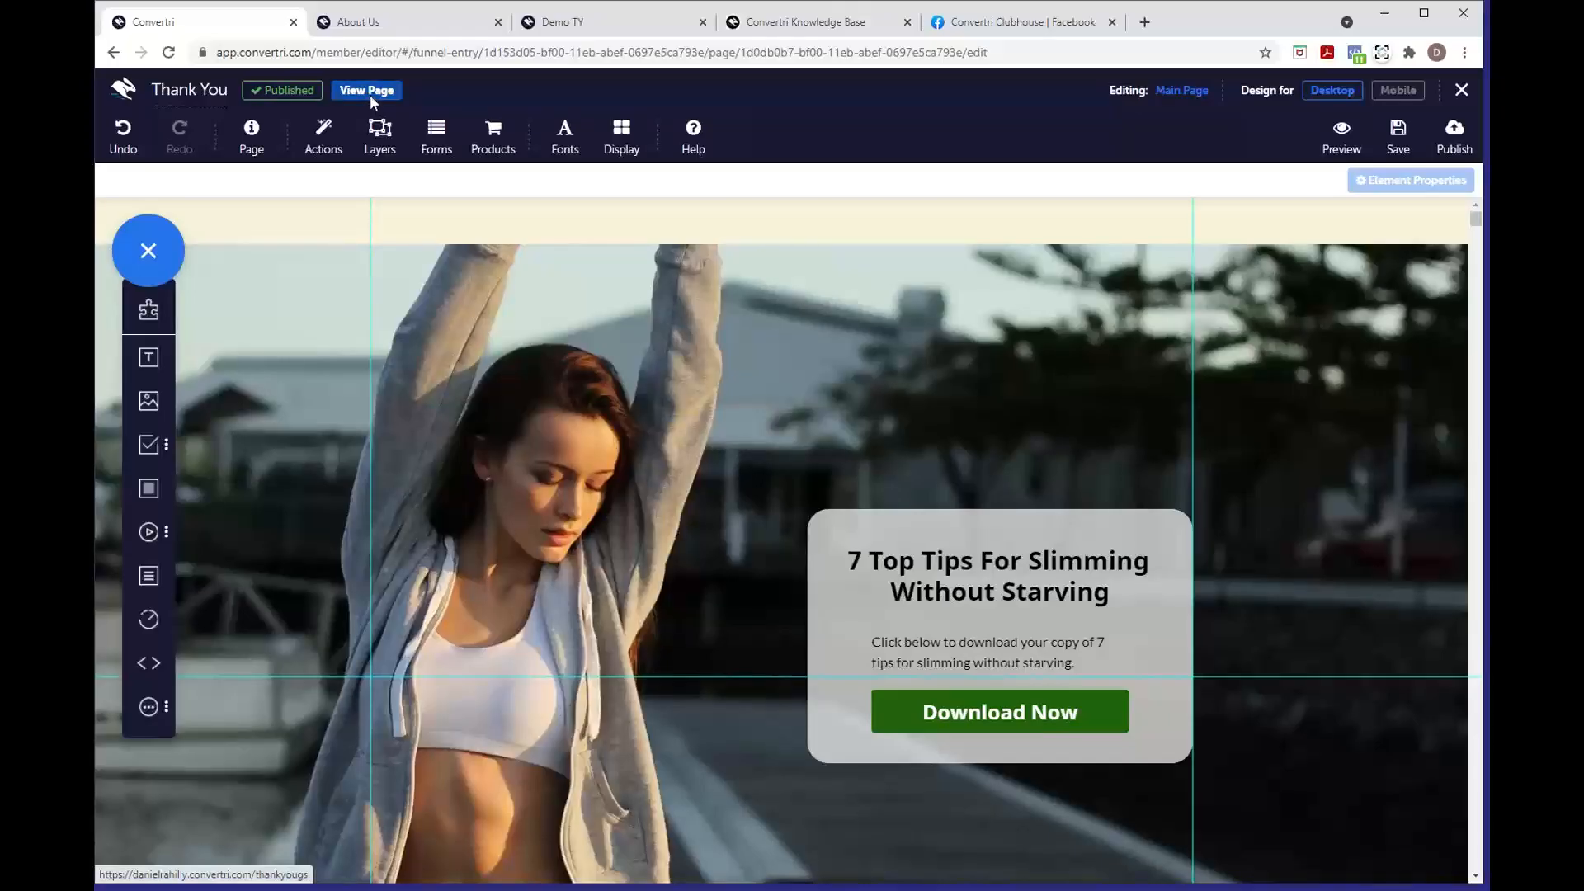
pyautogui.scroll(-1, 752, 406)
pyautogui.scroll(1, 753, 406)
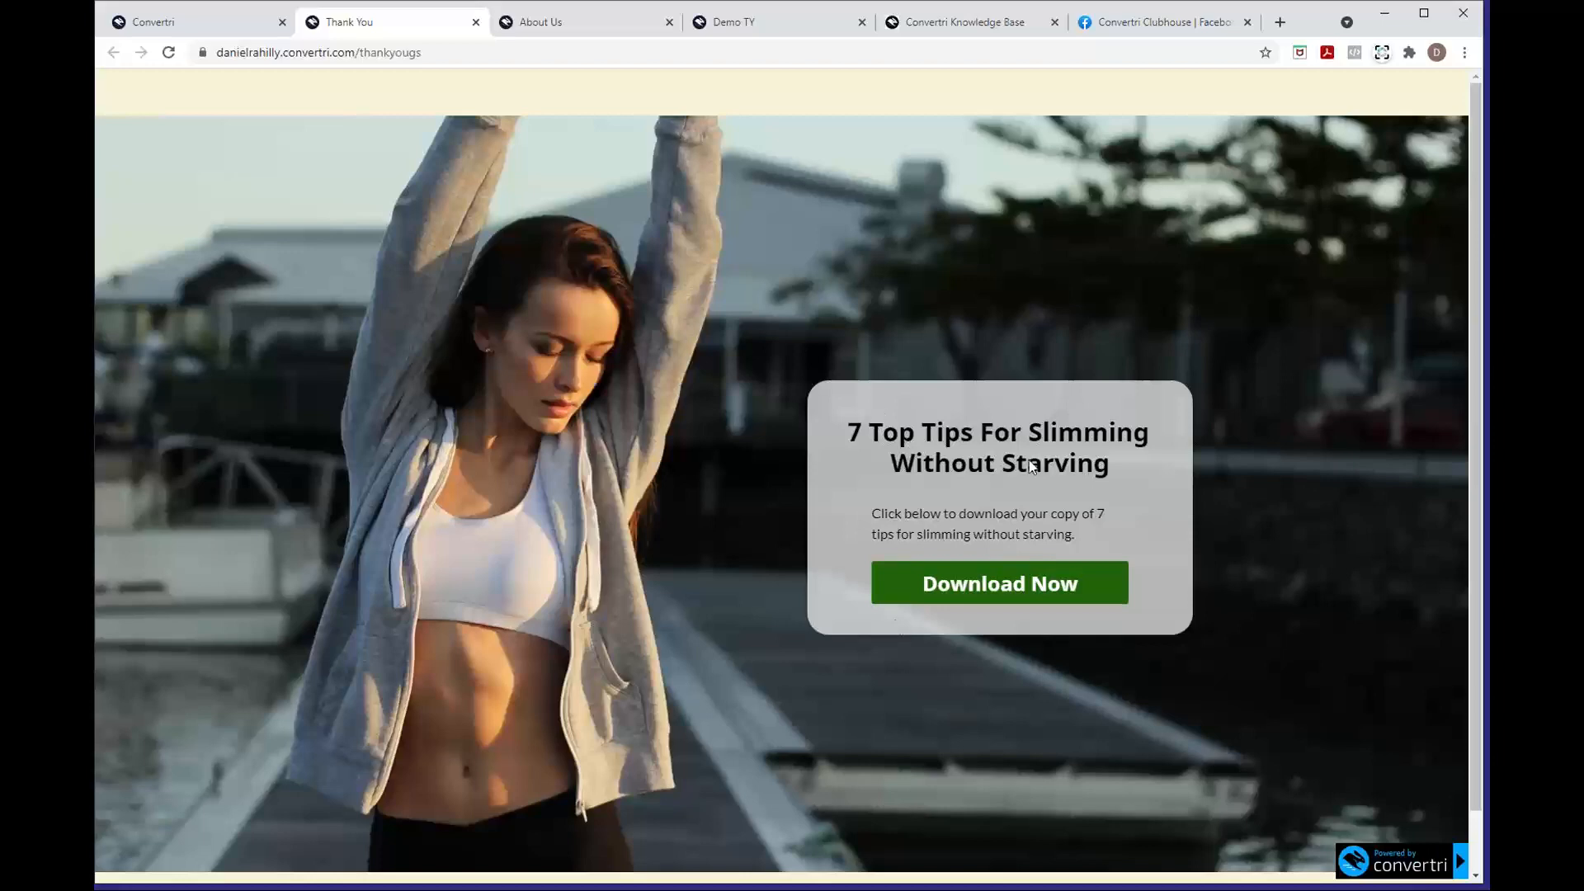
pyautogui.click(475, 22)
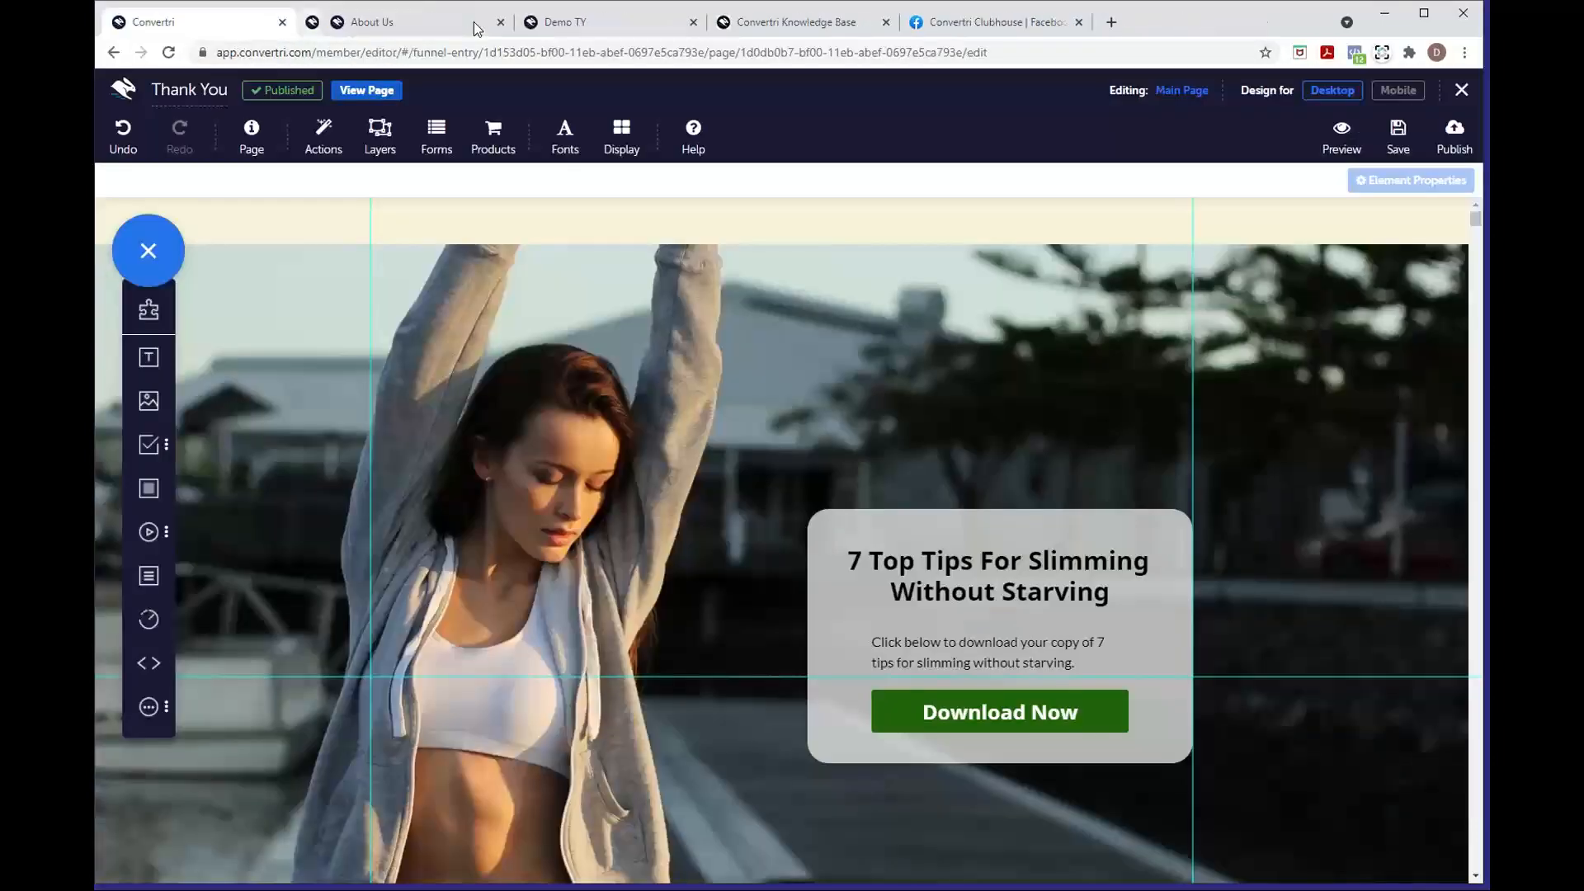
# Return to the funnel overview and connect the Opt In page to the Thank You page with an arrow, adjusting the card spacing
pyautogui.click(1460, 92)
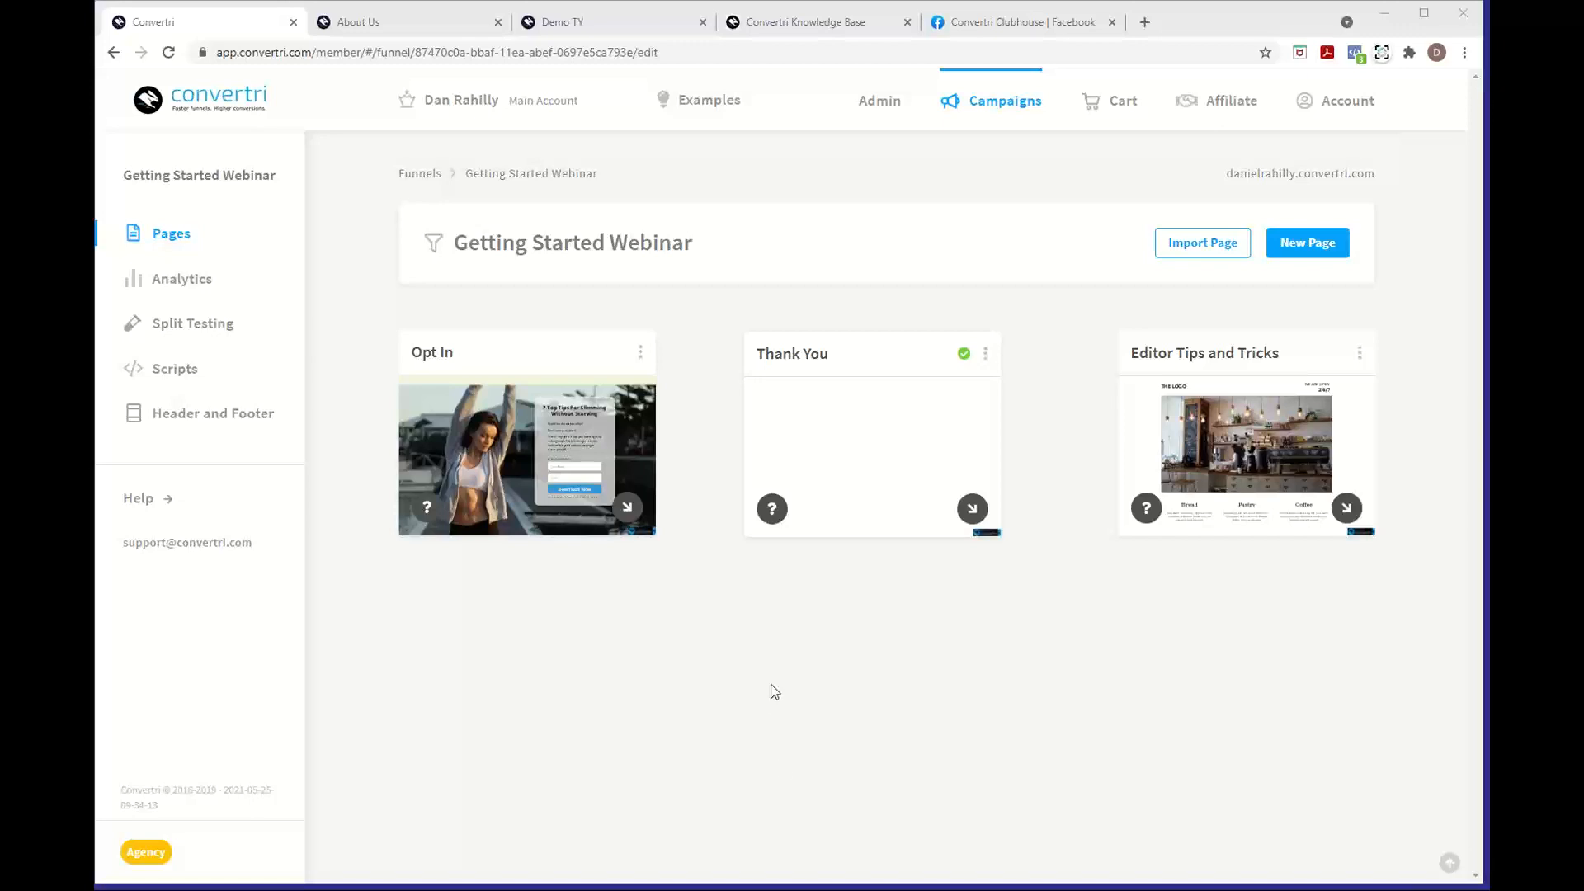
pyautogui.moveTo(874, 377); pyautogui.dragTo(884, 377)
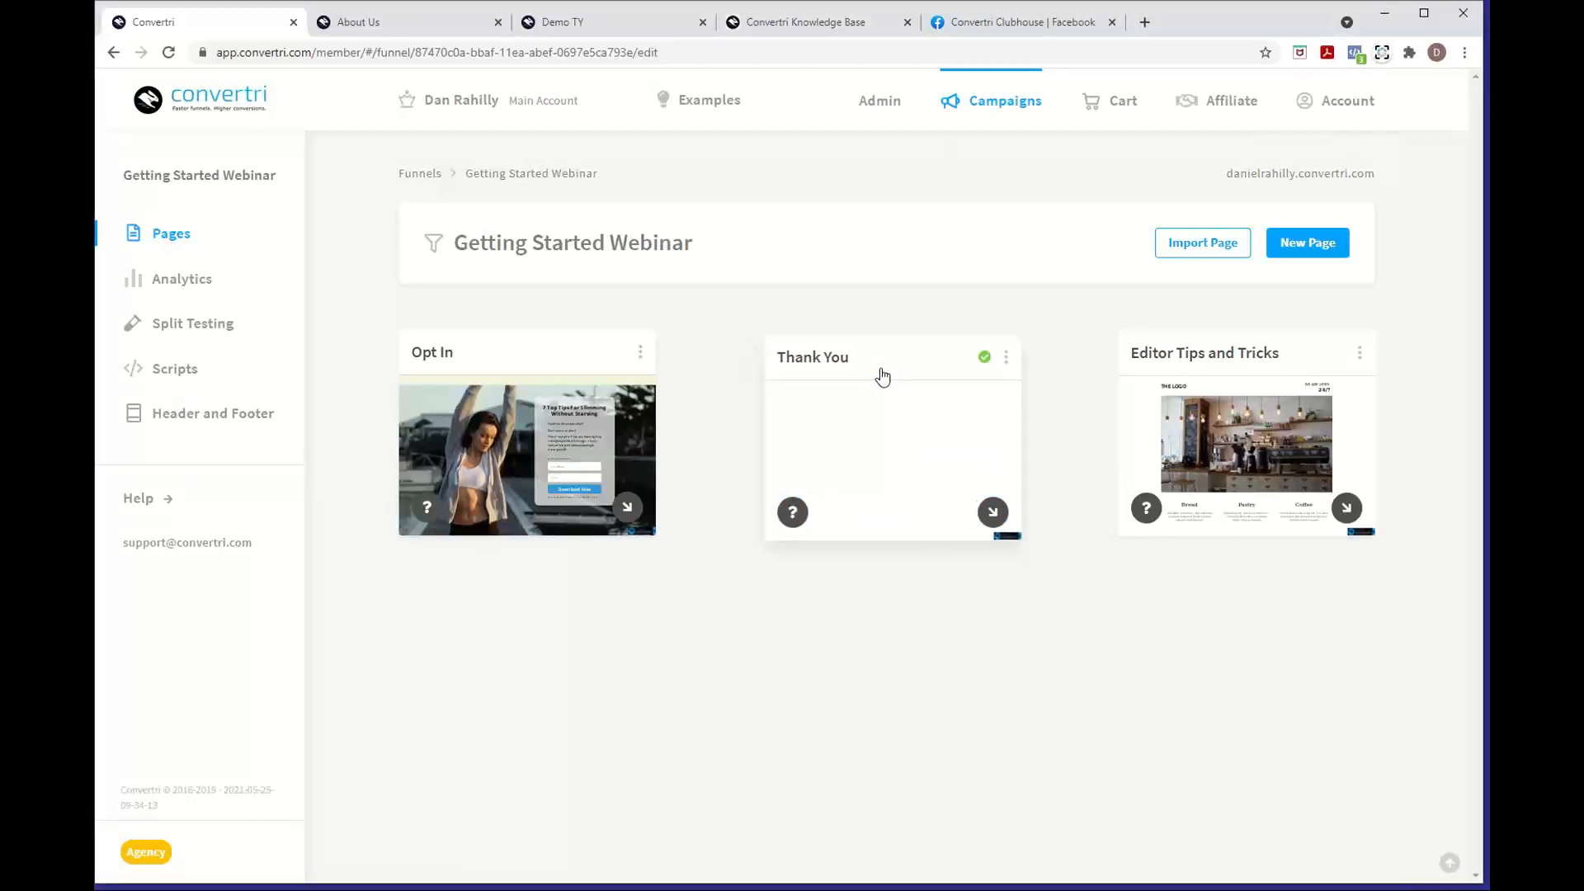
pyautogui.moveTo(592, 413)
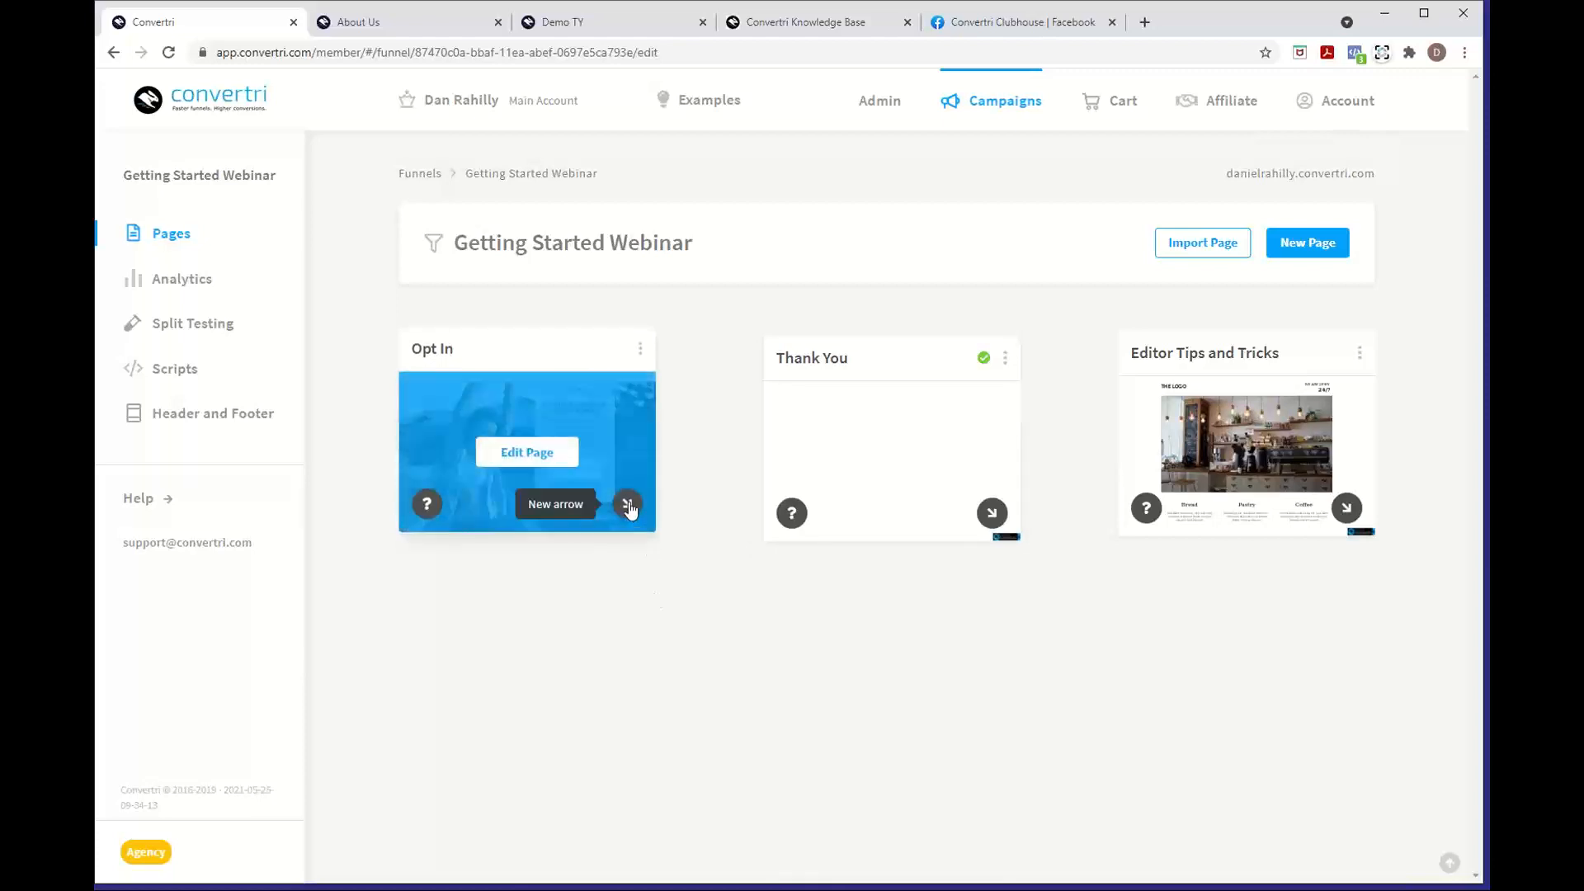
pyautogui.moveTo(629, 506); pyautogui.dragTo(913, 446)
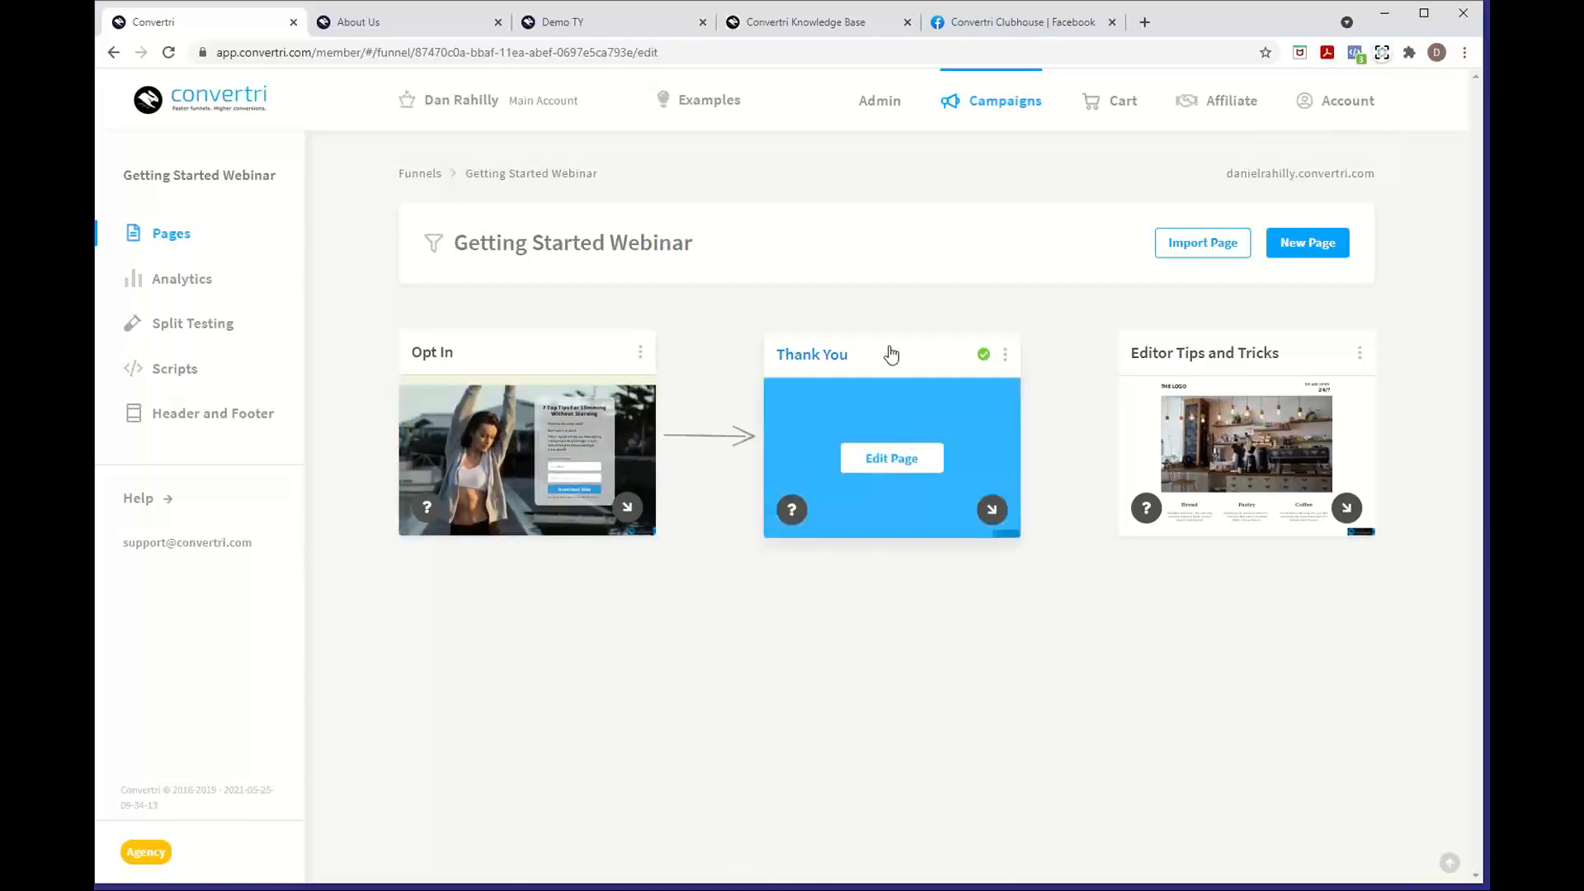
pyautogui.moveTo(891, 354)
pyautogui.mouseDown()
pyautogui.moveTo(904, 453)
pyautogui.moveTo(904, 348)
pyautogui.moveTo(906, 372)
pyautogui.mouseUp()
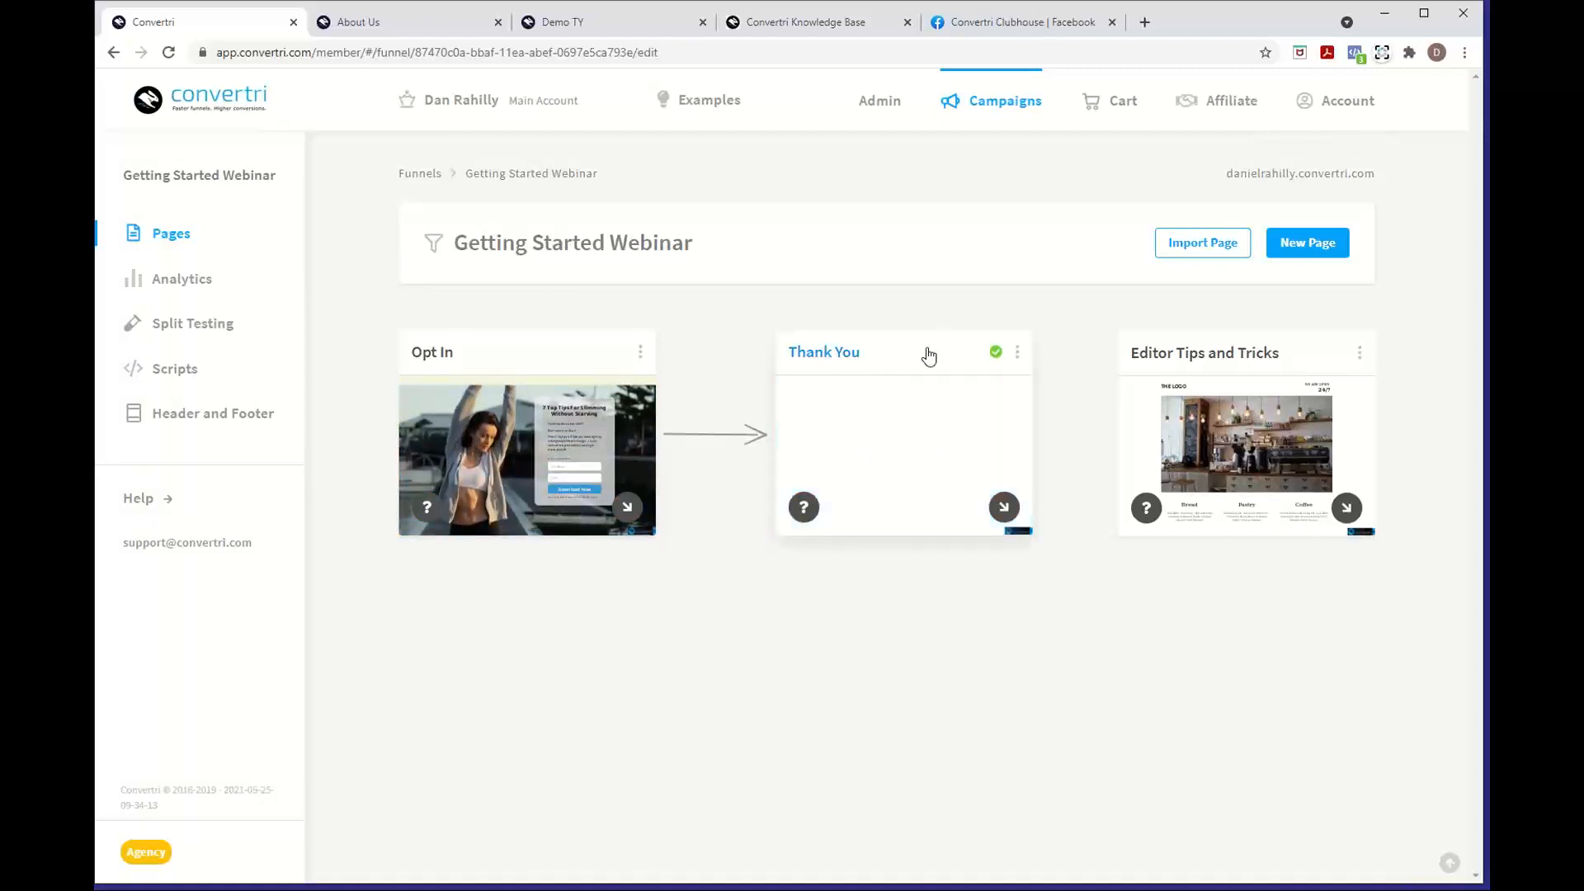
pyautogui.moveTo(998, 357)
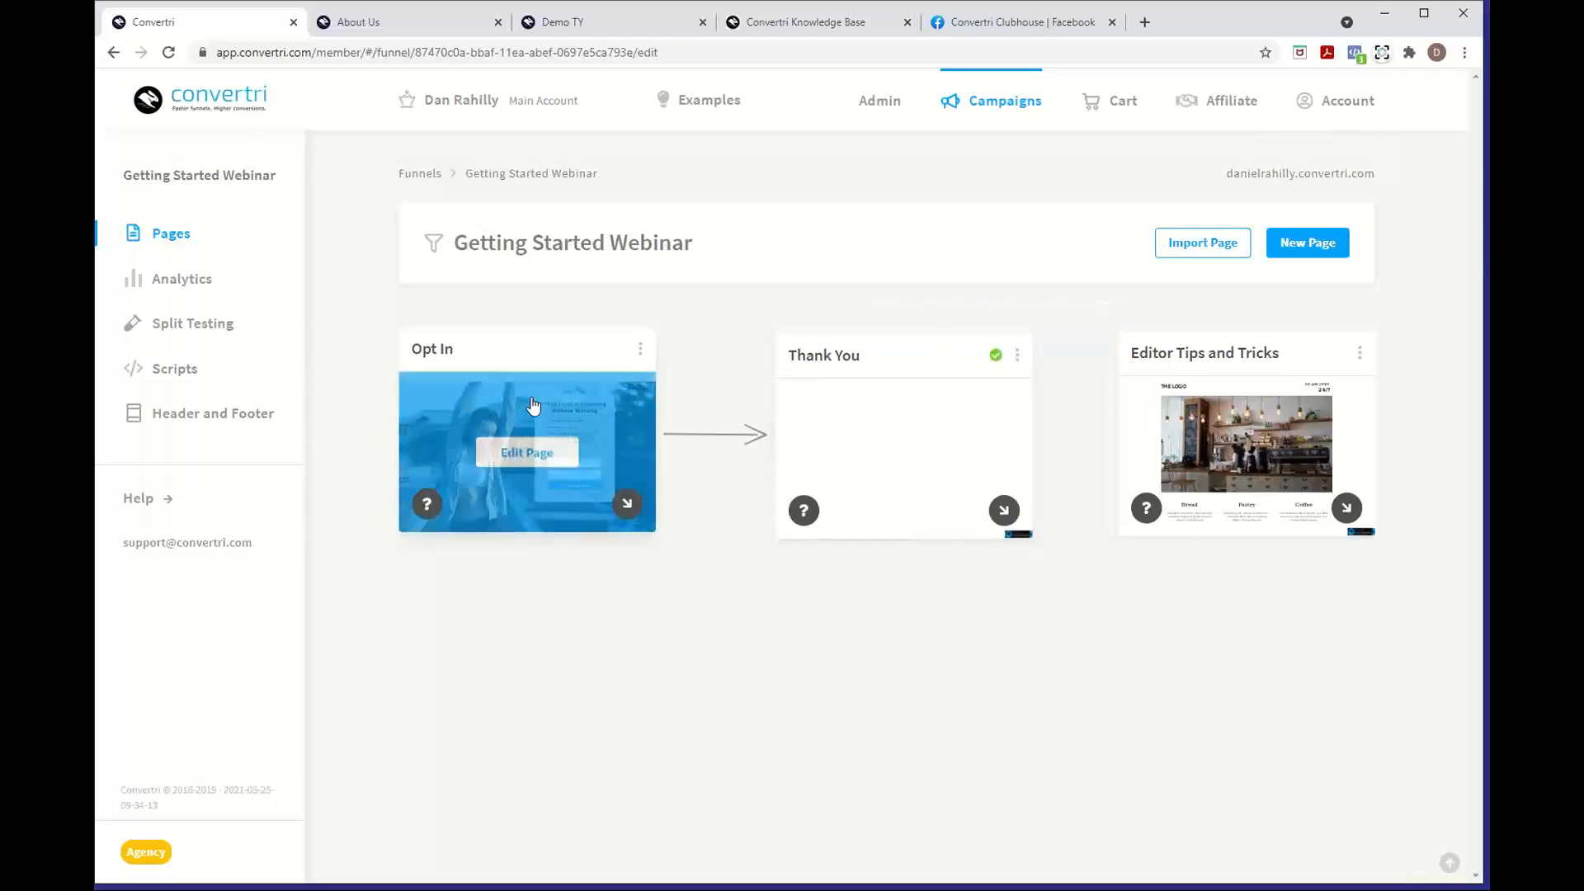
pyautogui.moveTo(511, 423)
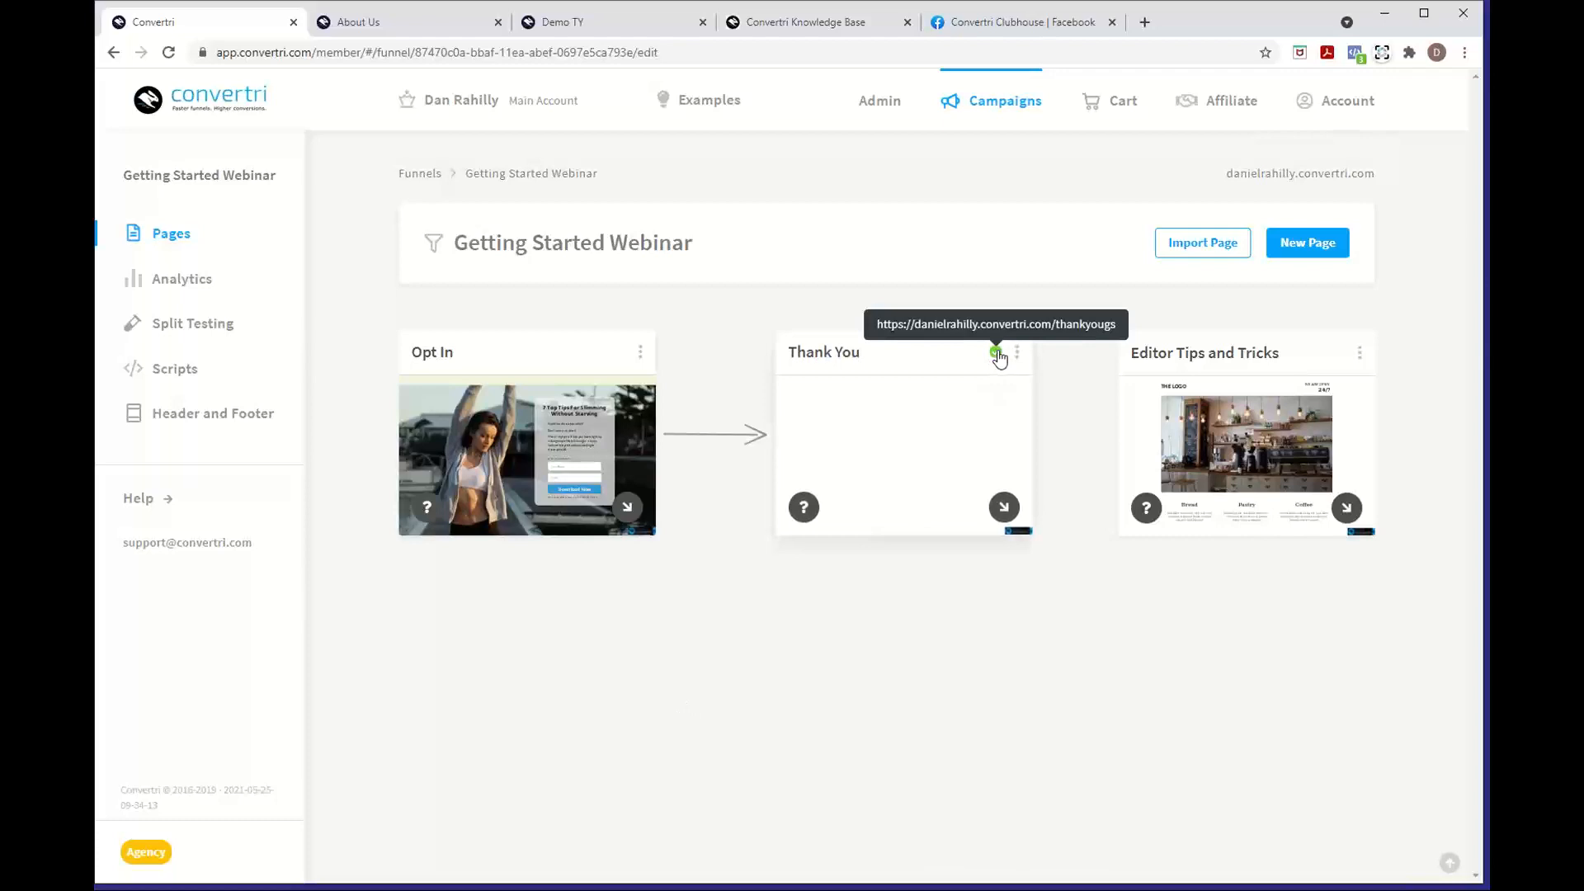
pyautogui.moveTo(571, 434)
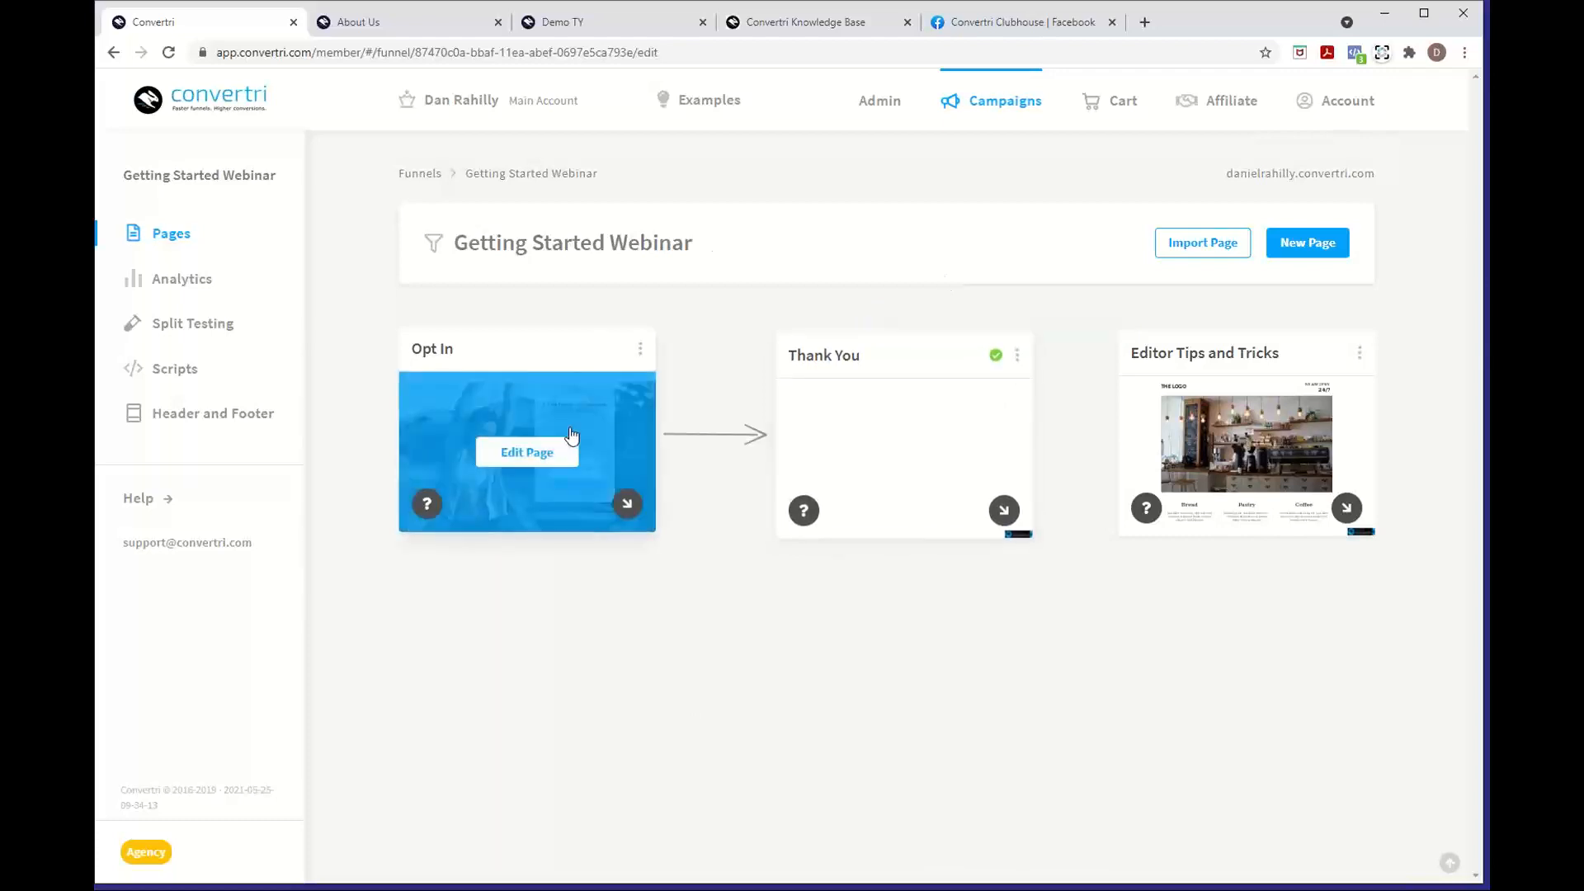
pyautogui.moveTo(903, 432)
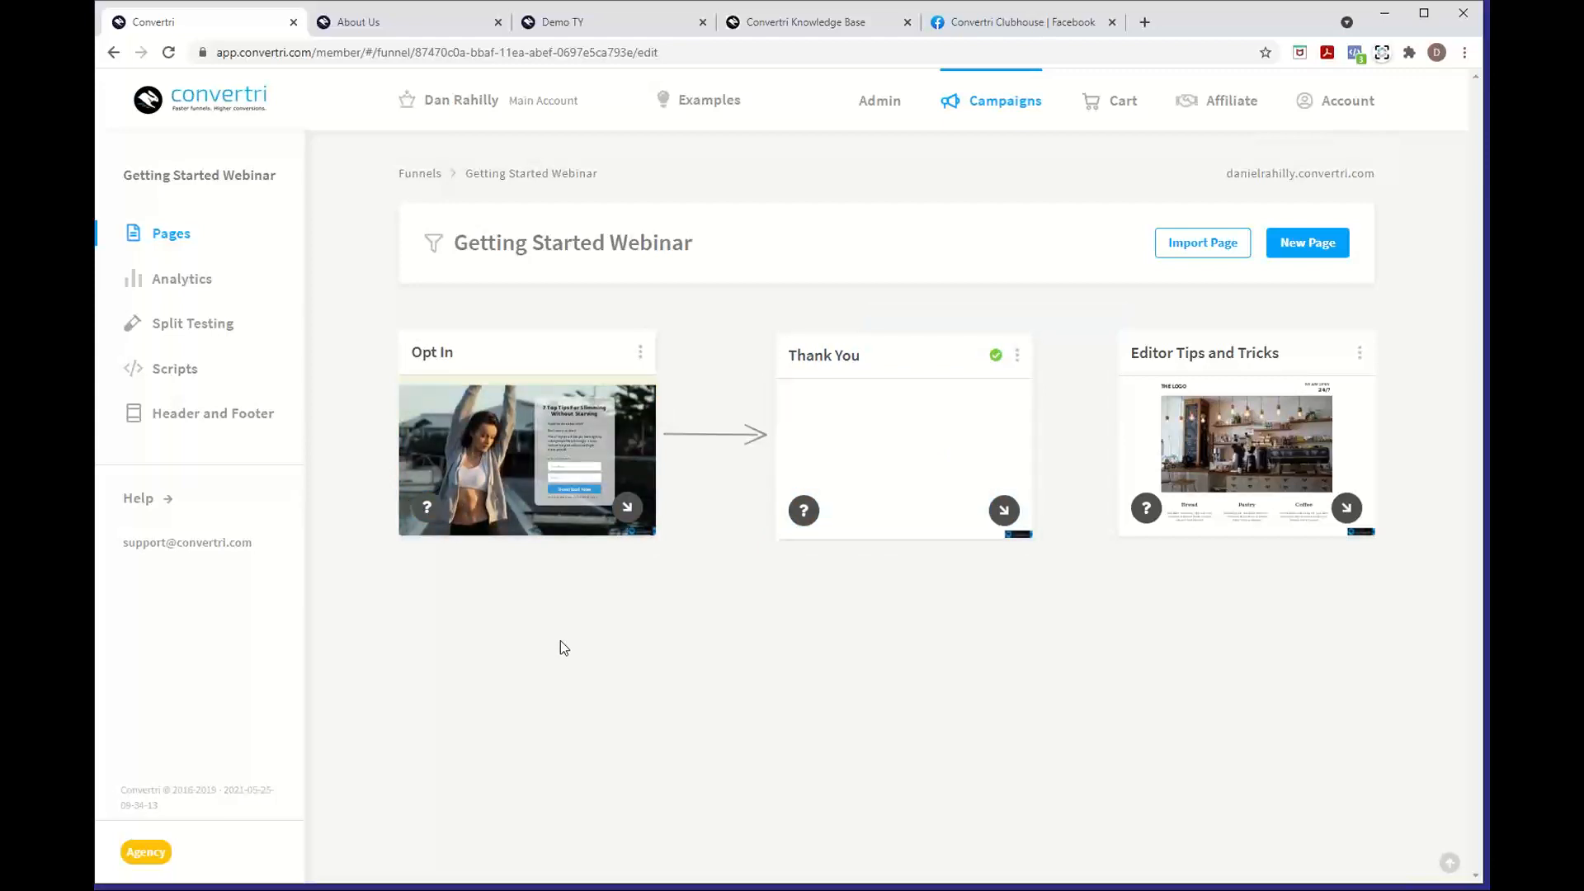
pyautogui.moveTo(684, 448)
pyautogui.moveTo(823, 423)
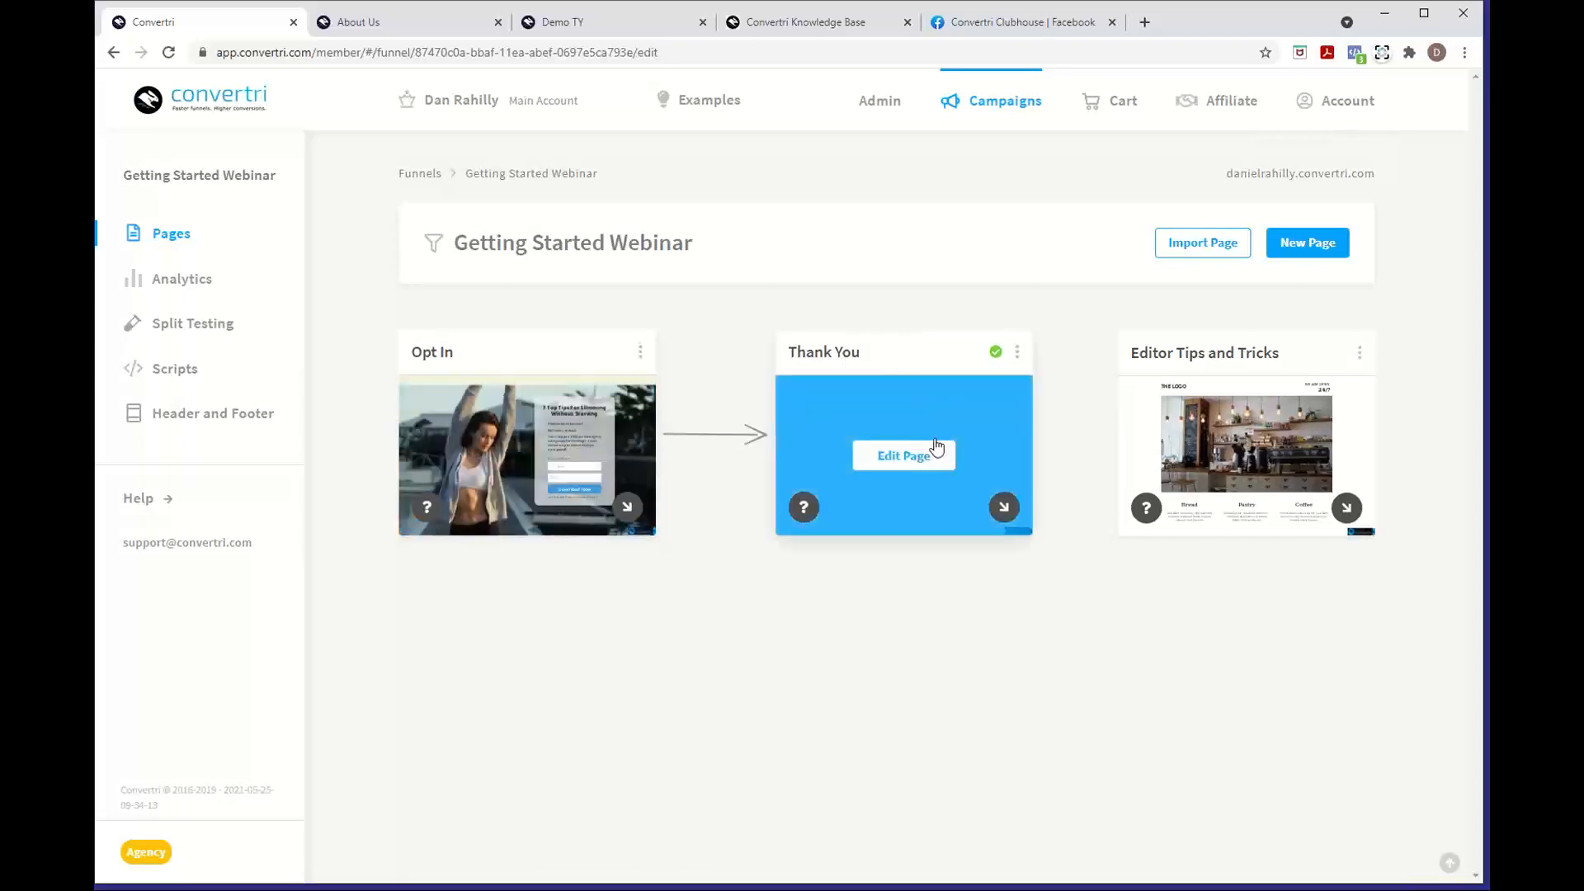
# Open the Opt In page for editing and bring up the autoresponder services in its form configuration
pyautogui.click(525, 434)
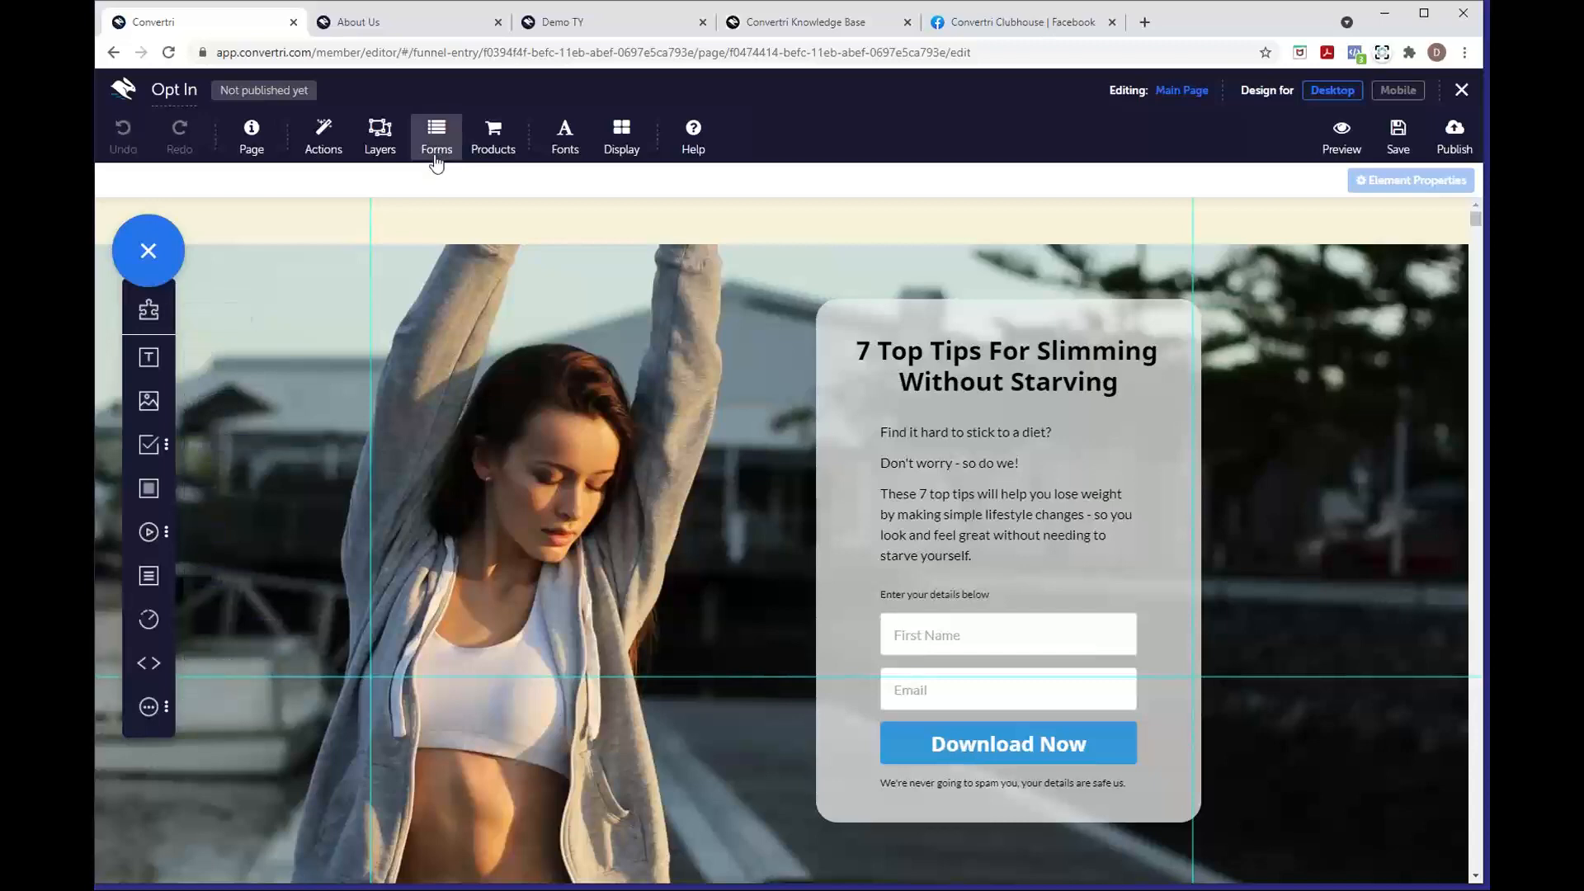
pyautogui.click(435, 159)
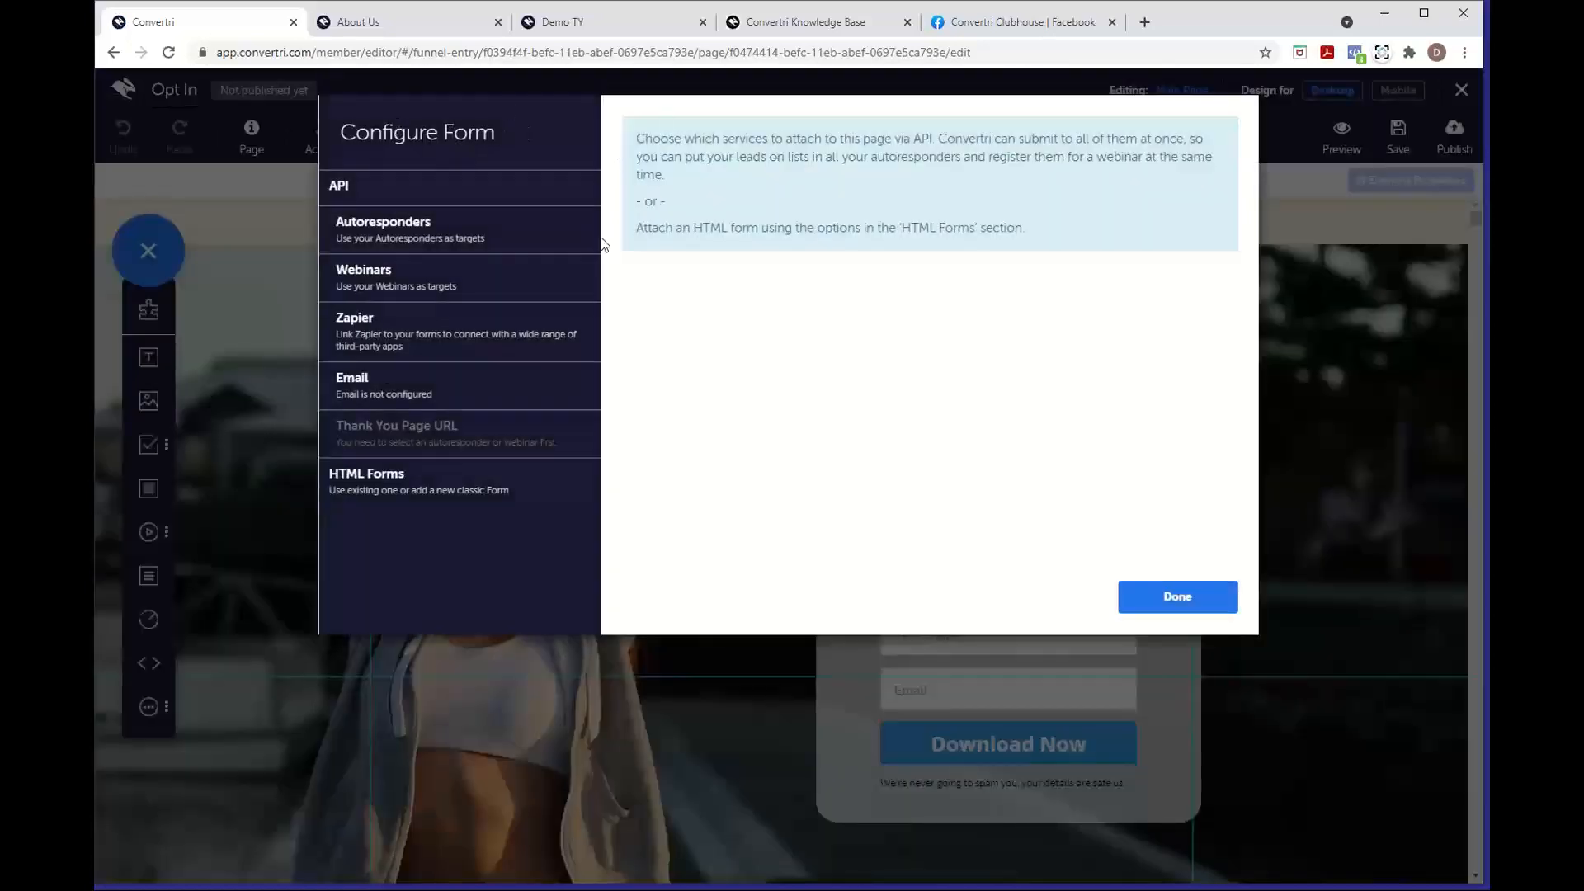
pyautogui.click(541, 236)
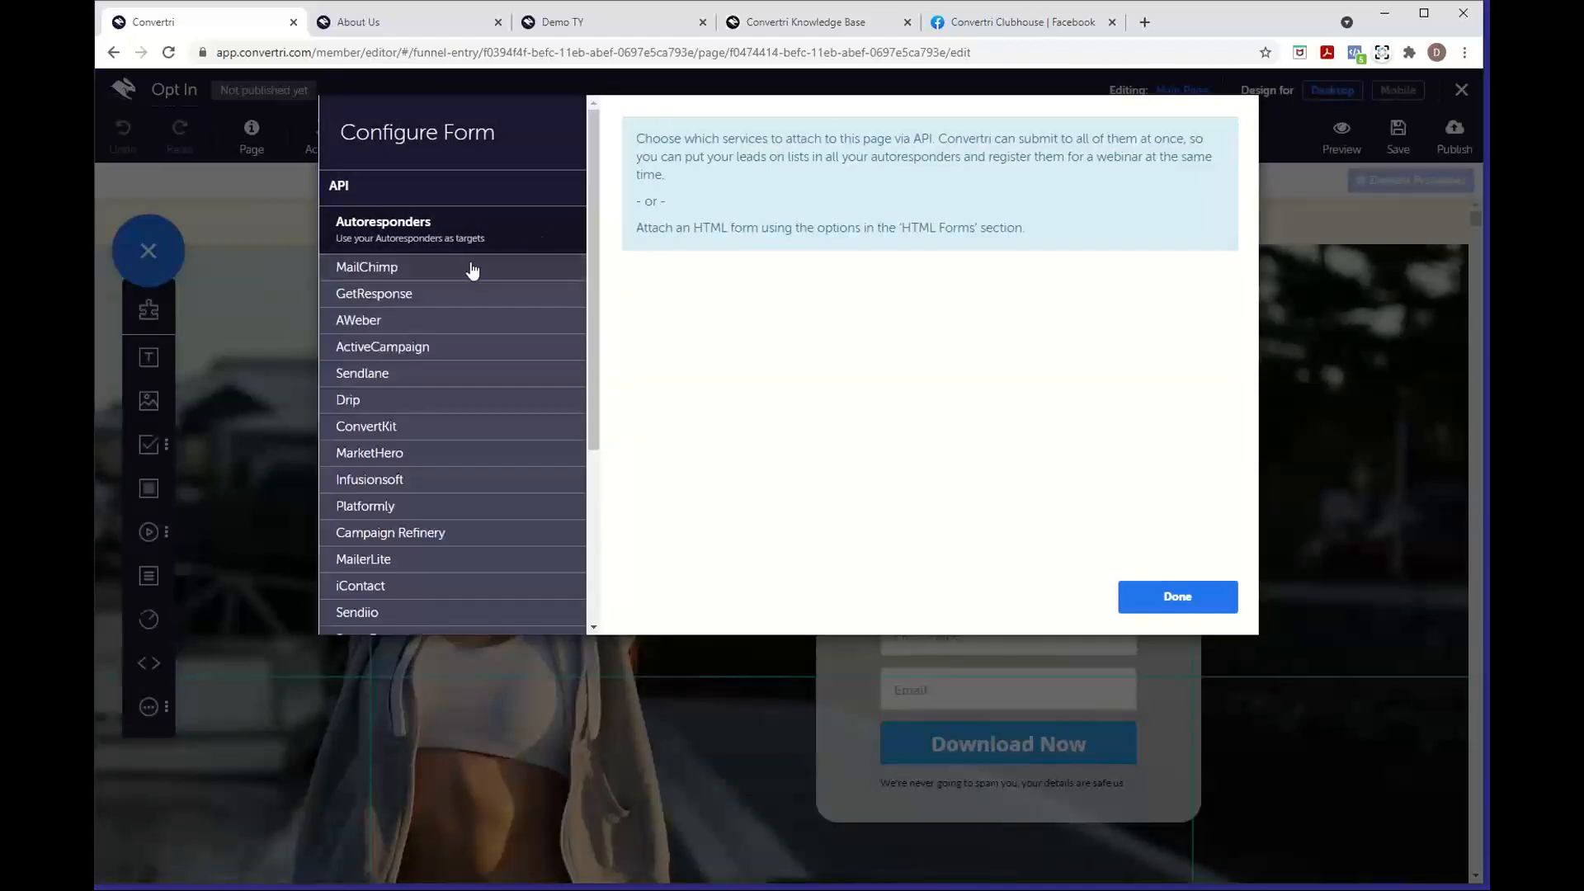
pyautogui.scroll(-1, 455, 458)
pyautogui.scroll(-1, 458, 450)
pyautogui.scroll(2, 458, 450)
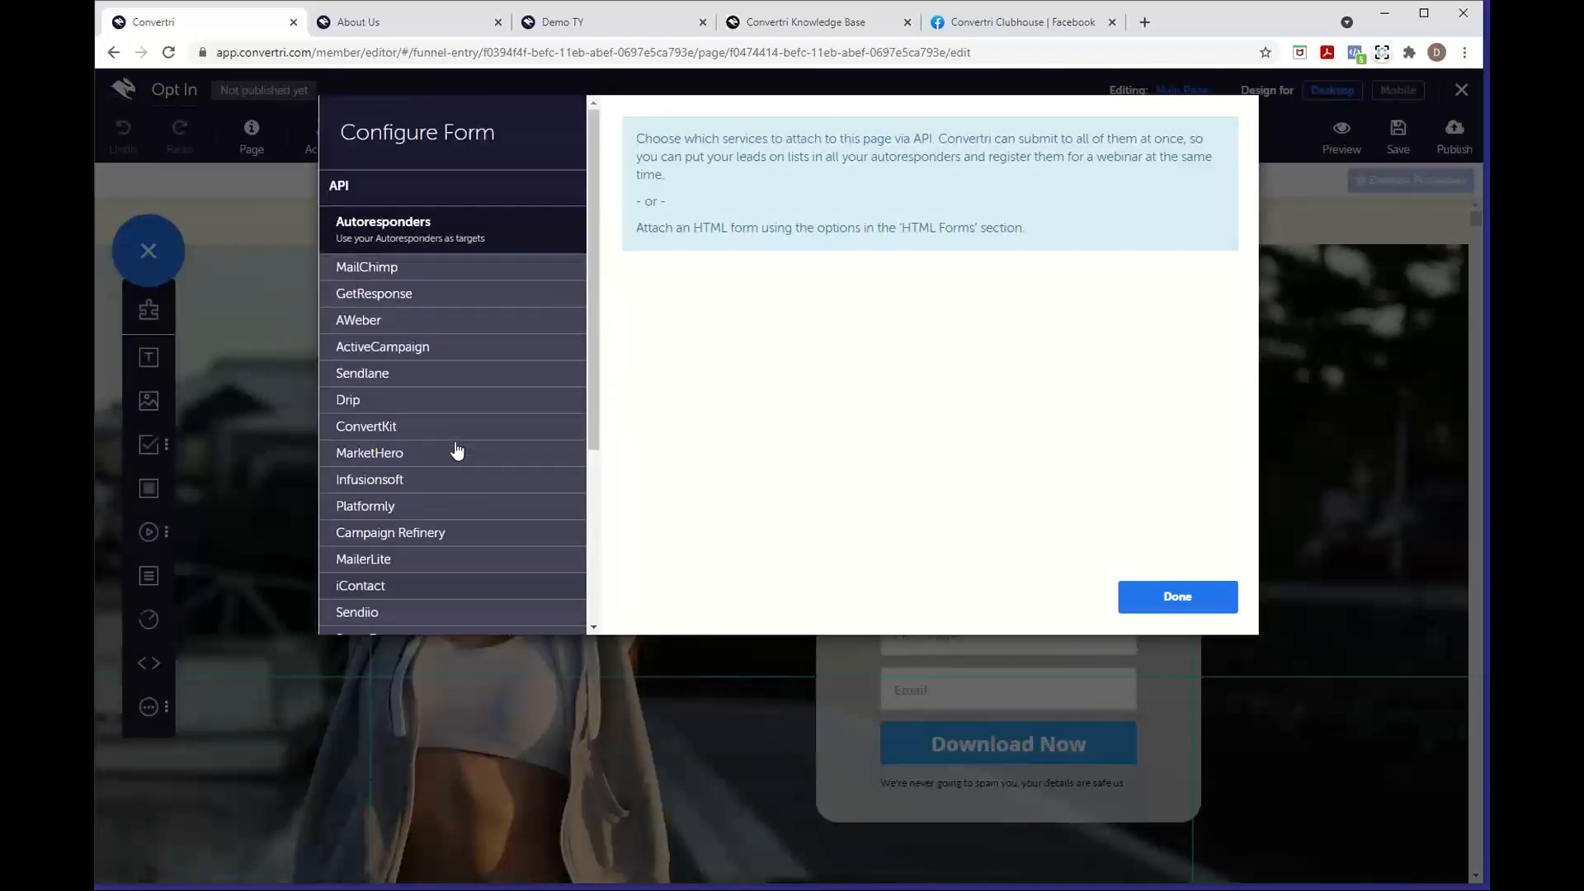
# Attach the MailChimp list "Dogs Training Help" to the Opt In page's form
pyautogui.click(467, 276)
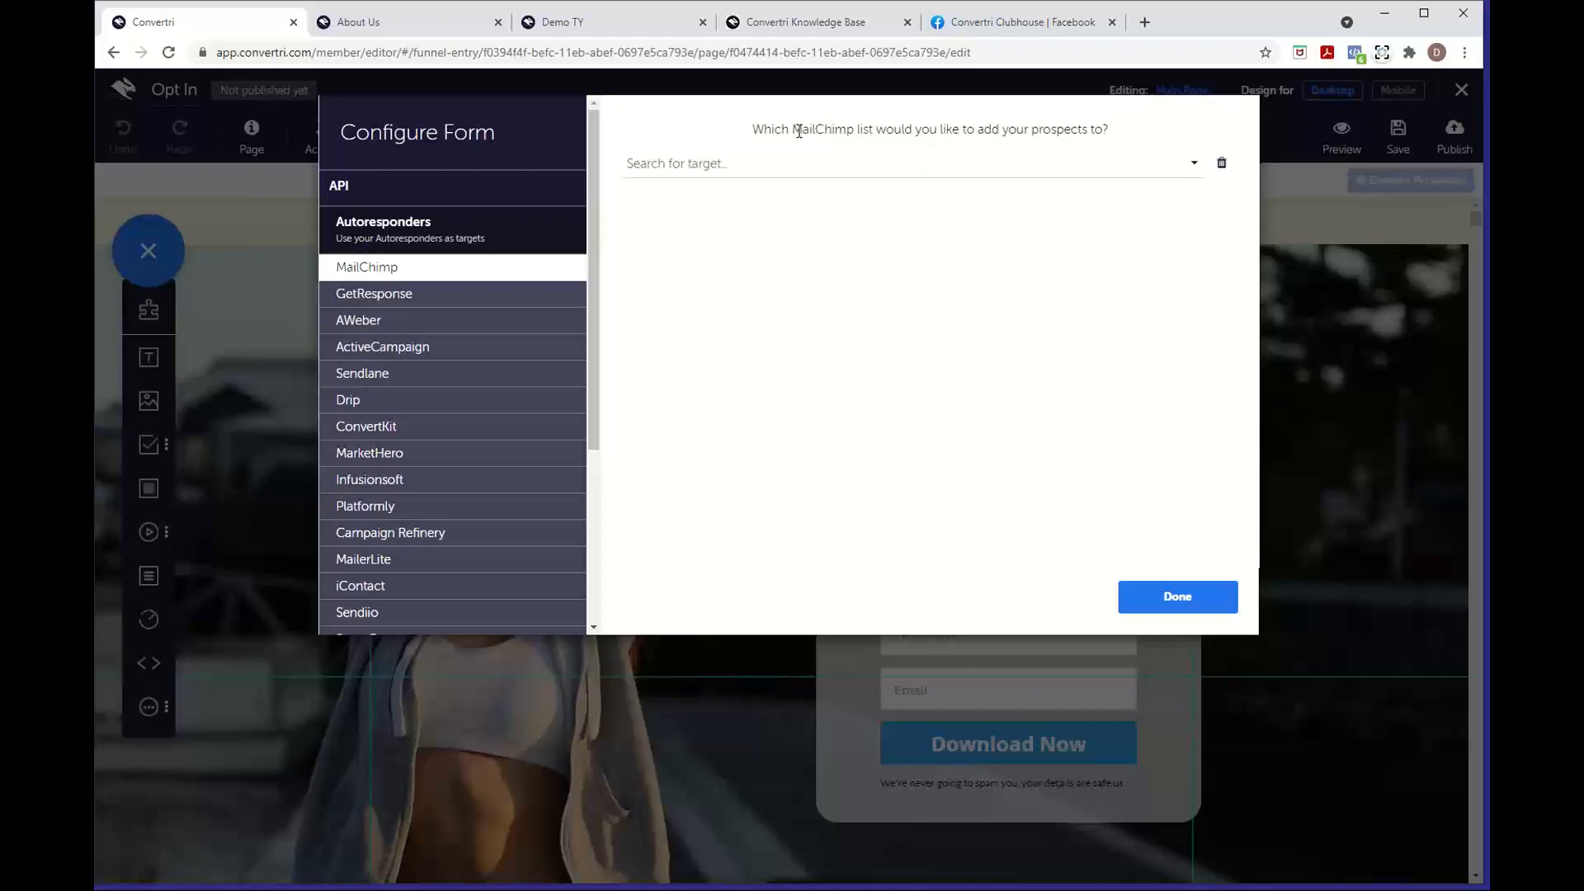
pyautogui.click(772, 162)
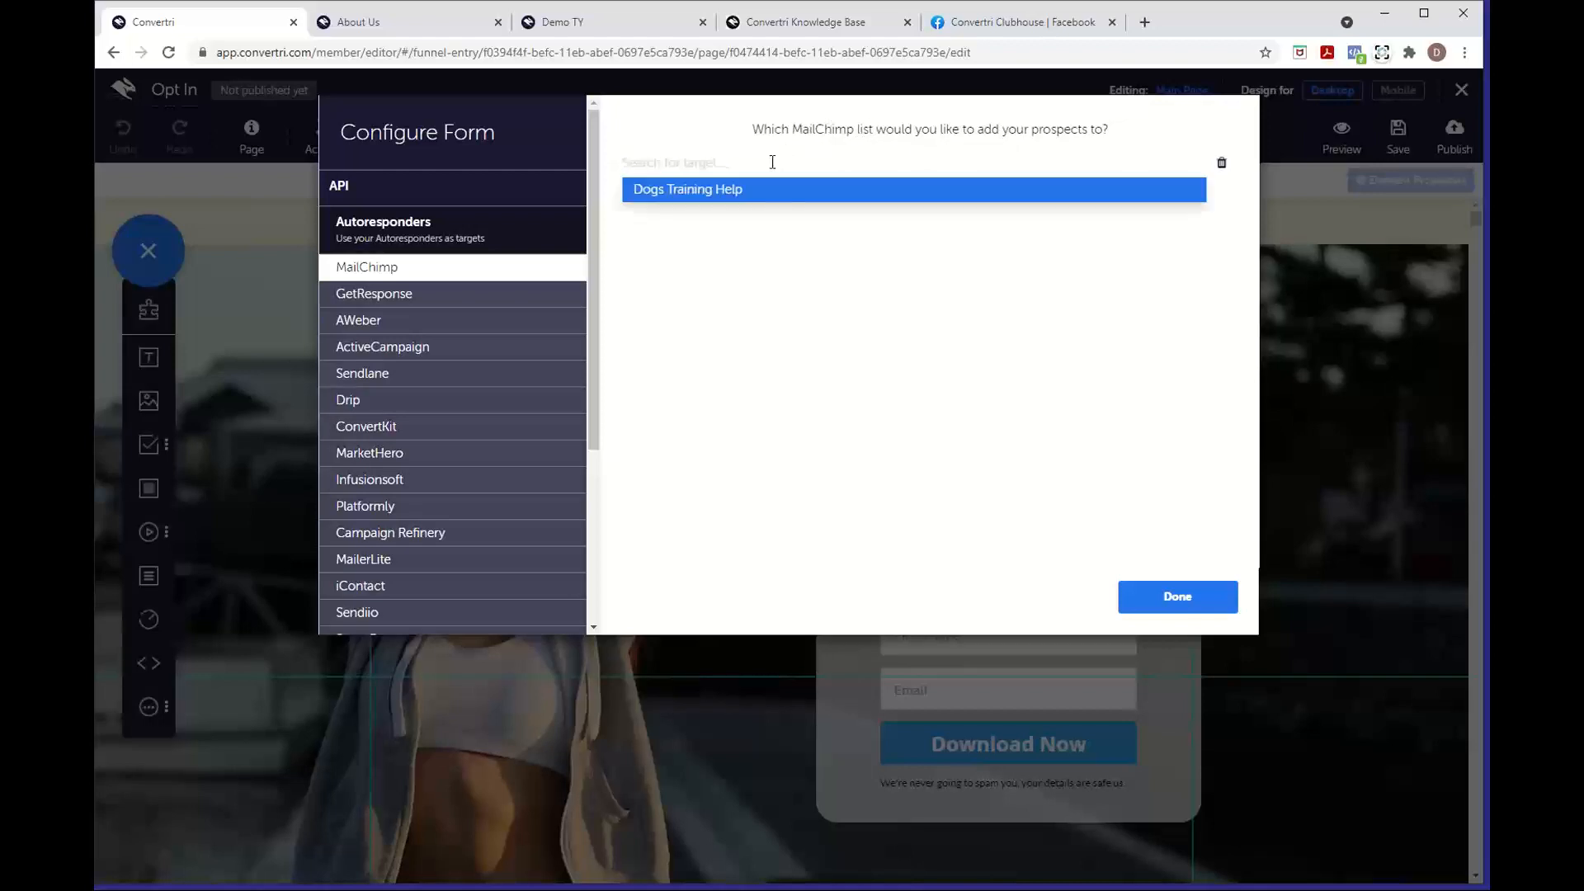
pyautogui.click(750, 191)
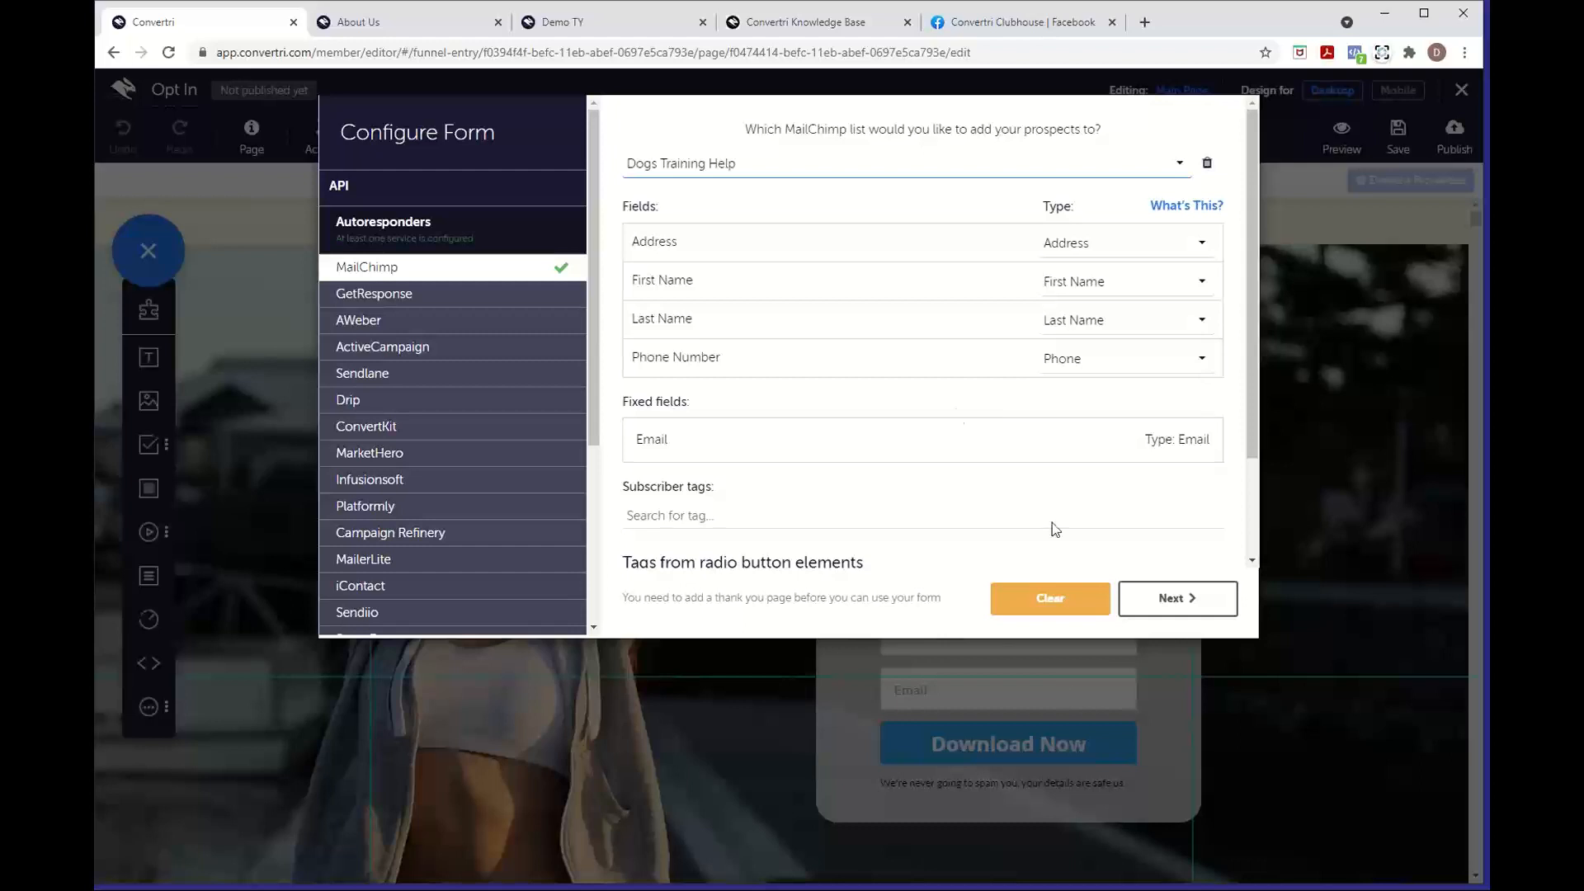
pyautogui.moveTo(692, 407); pyautogui.dragTo(621, 410)
pyautogui.moveTo(639, 433); pyautogui.dragTo(745, 435)
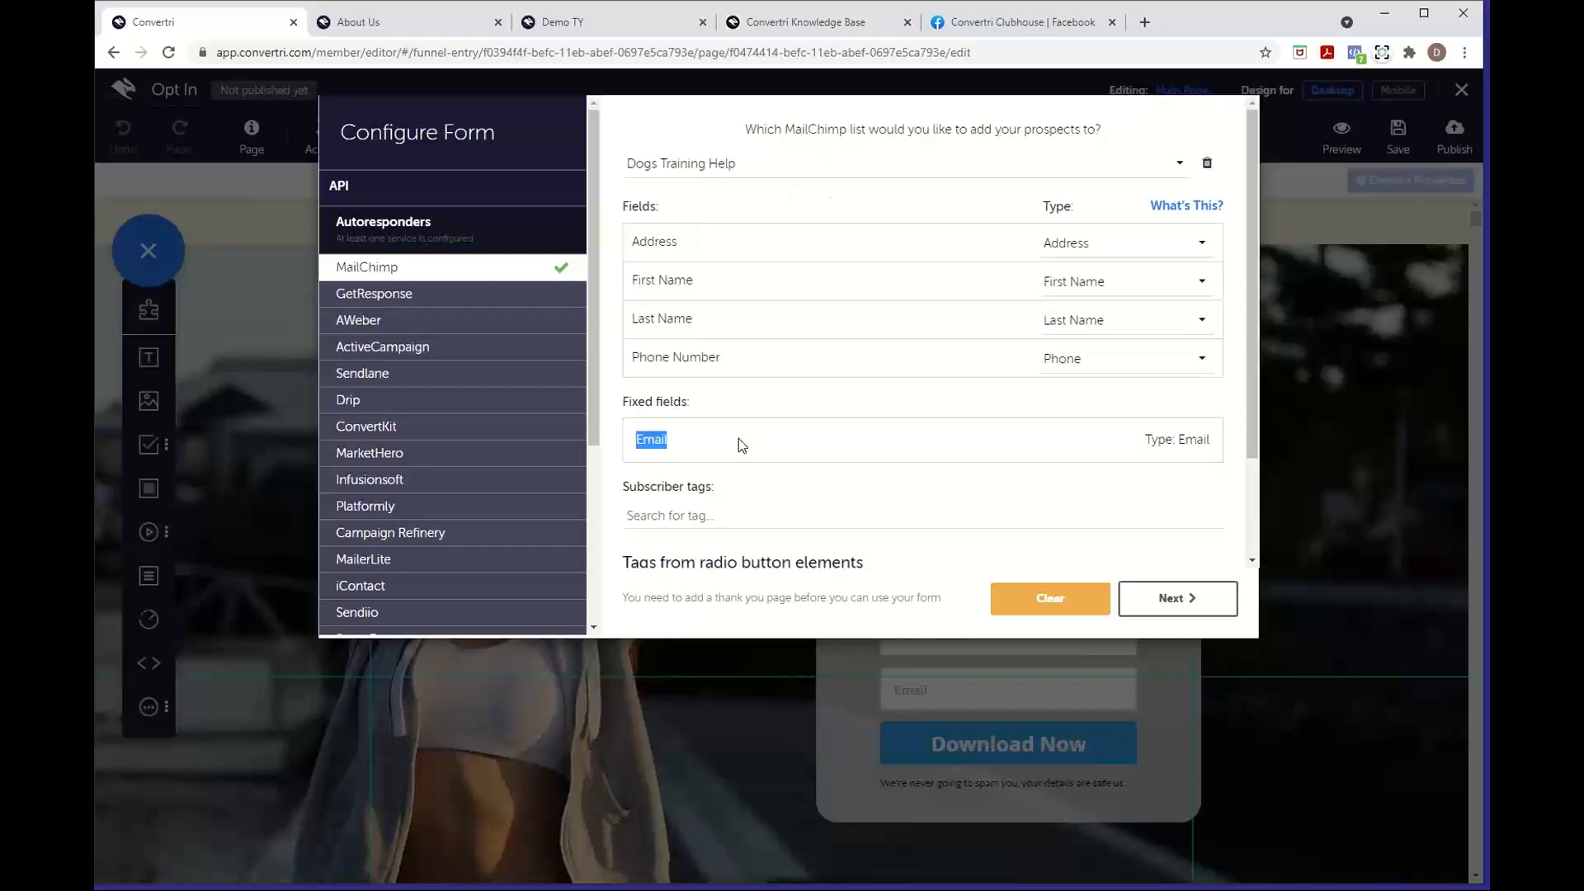
pyautogui.click(739, 438)
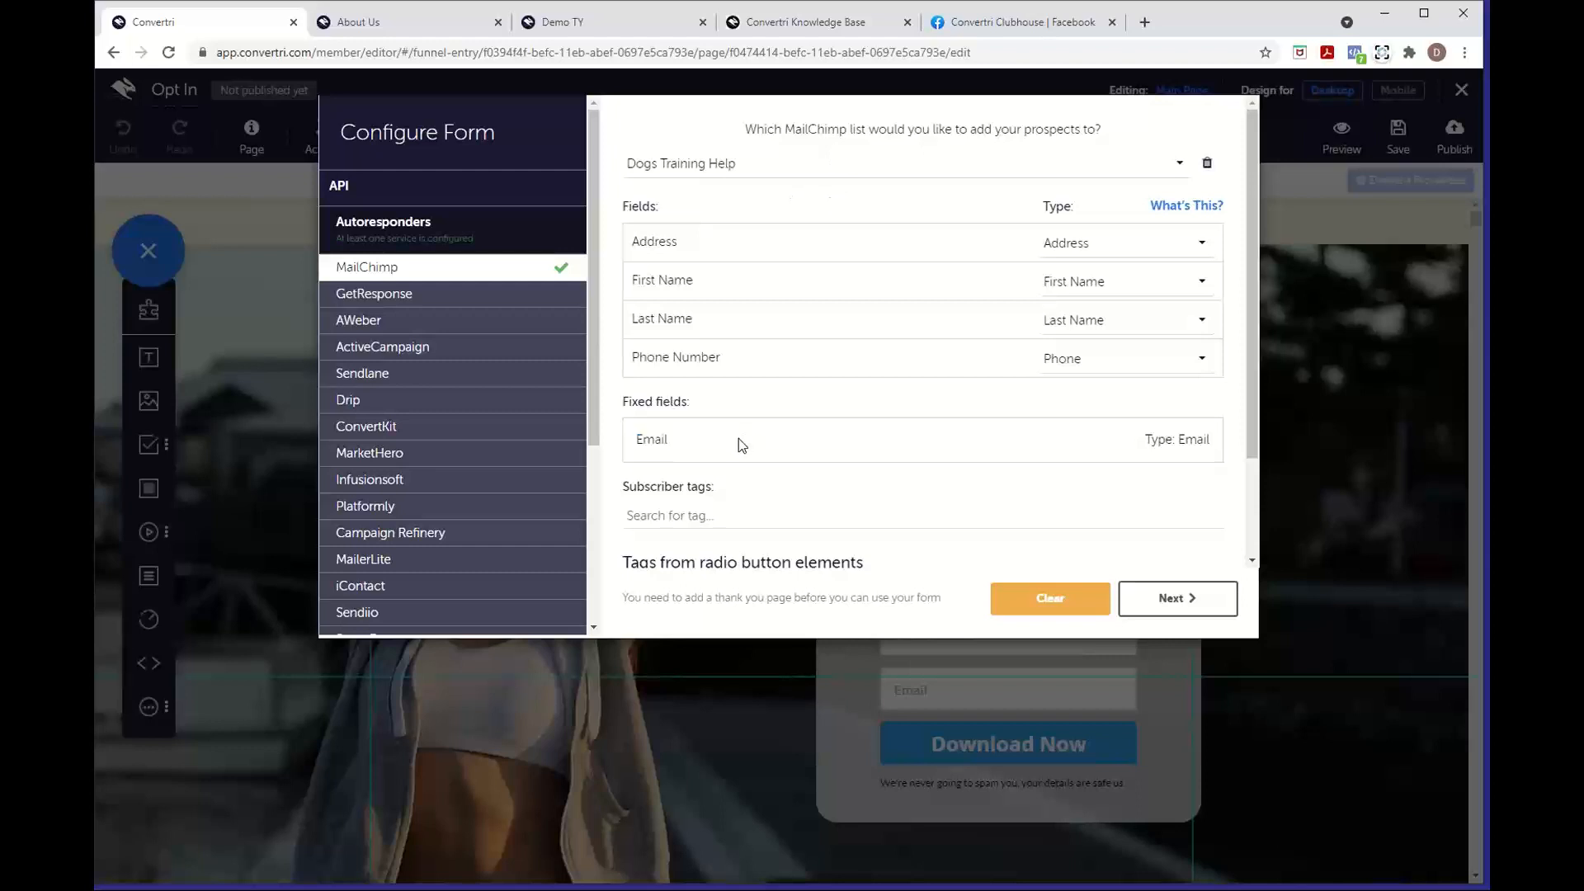
# Keep the MailChimp First Name field mapped to the First Name type and continue to the form's redirect settings
pyautogui.tripleClick(1211, 438)
pyautogui.click(1208, 439)
pyautogui.click(1129, 290)
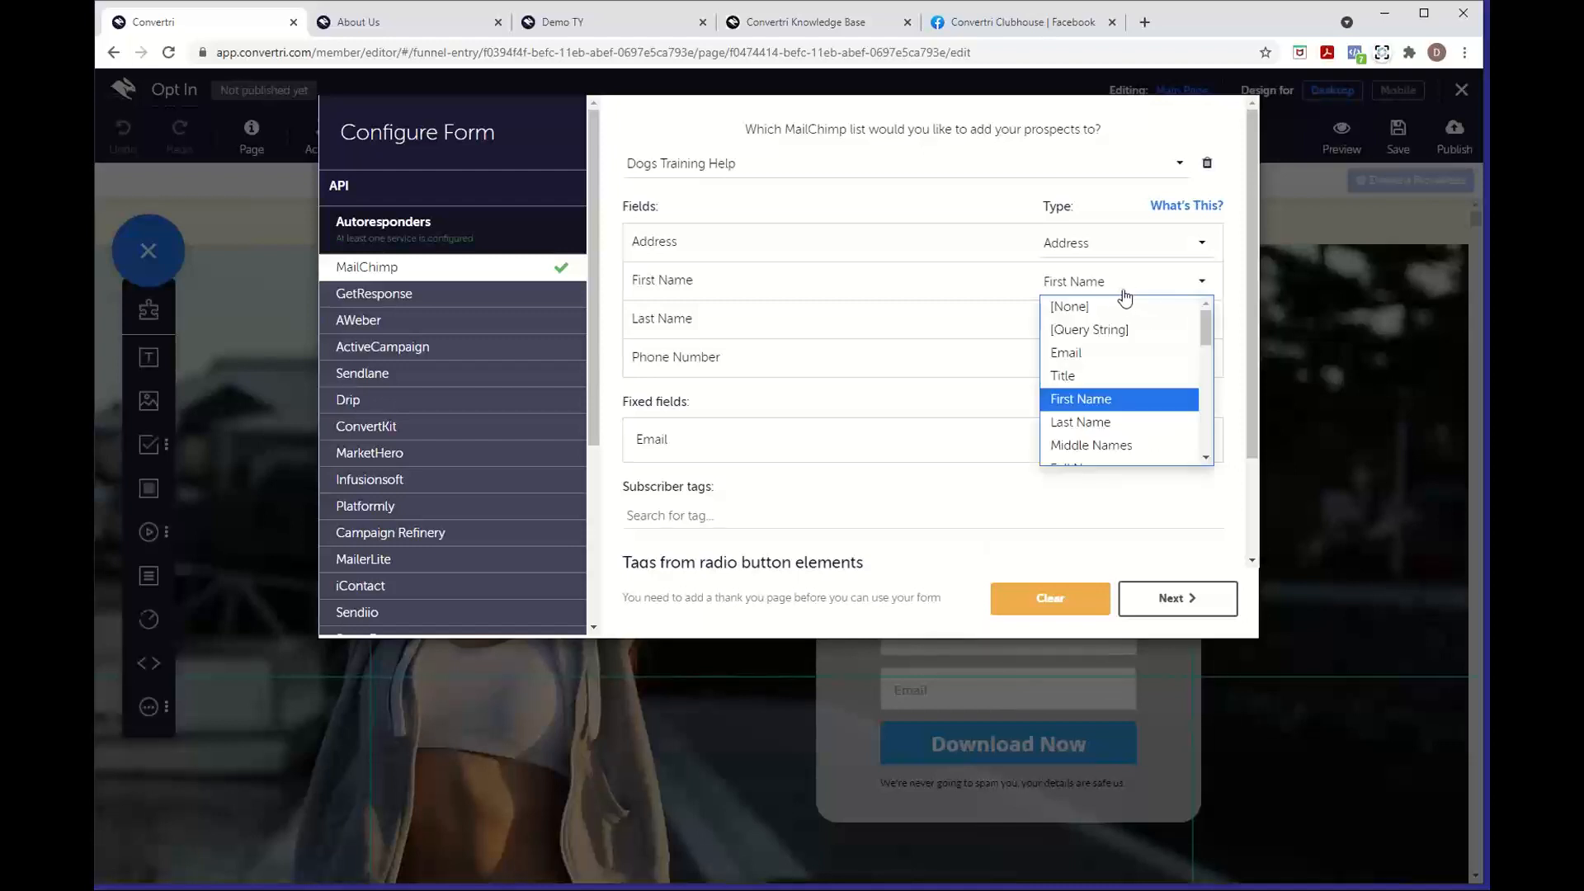
pyautogui.click(1113, 400)
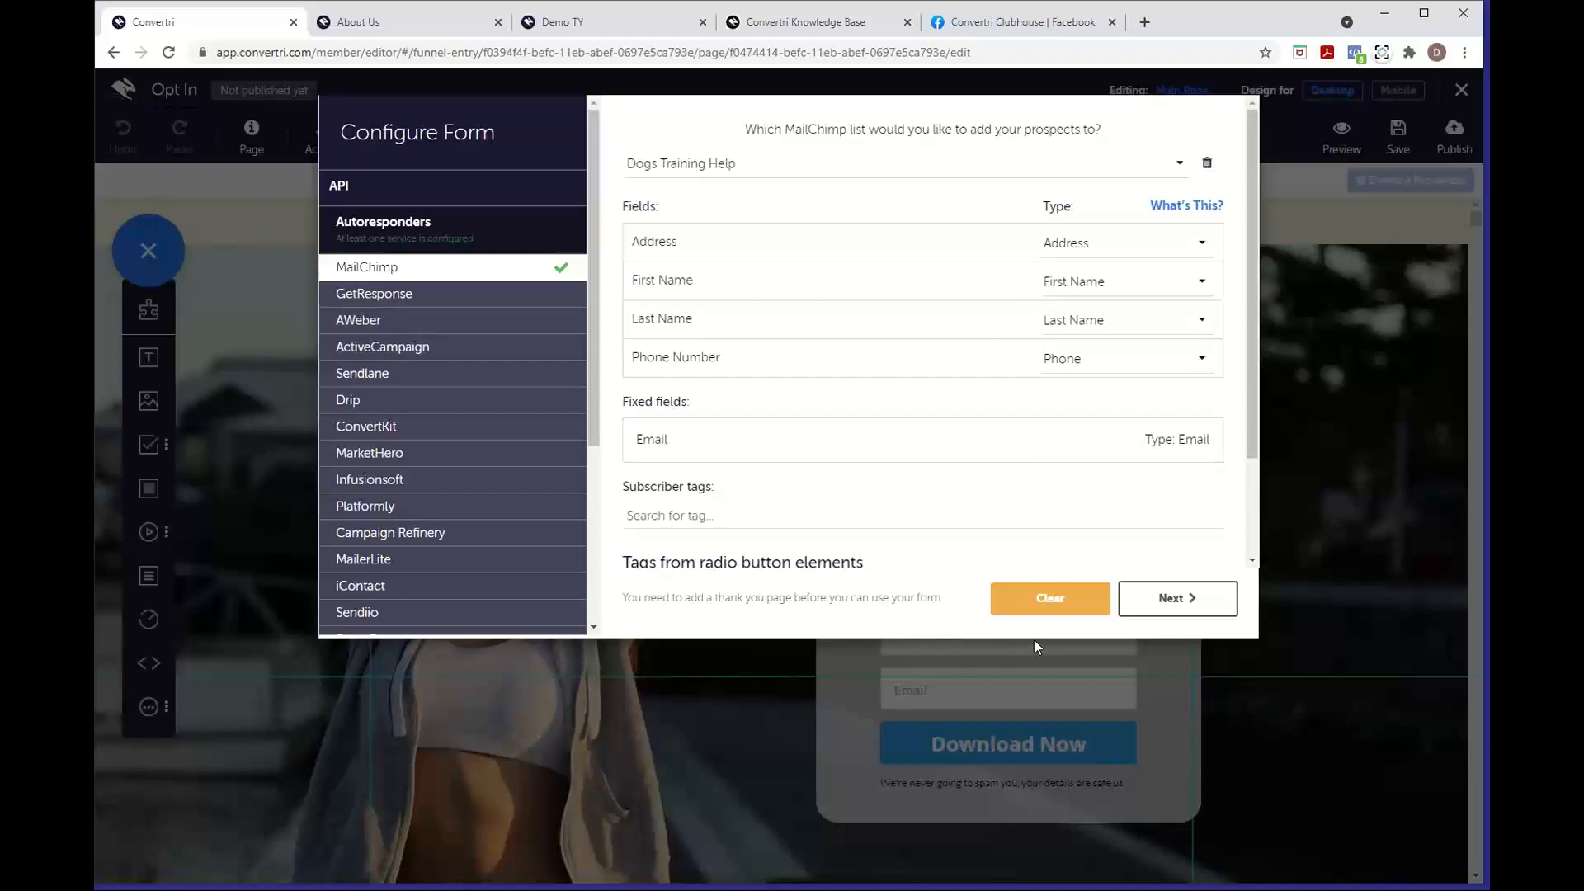
pyautogui.click(1182, 594)
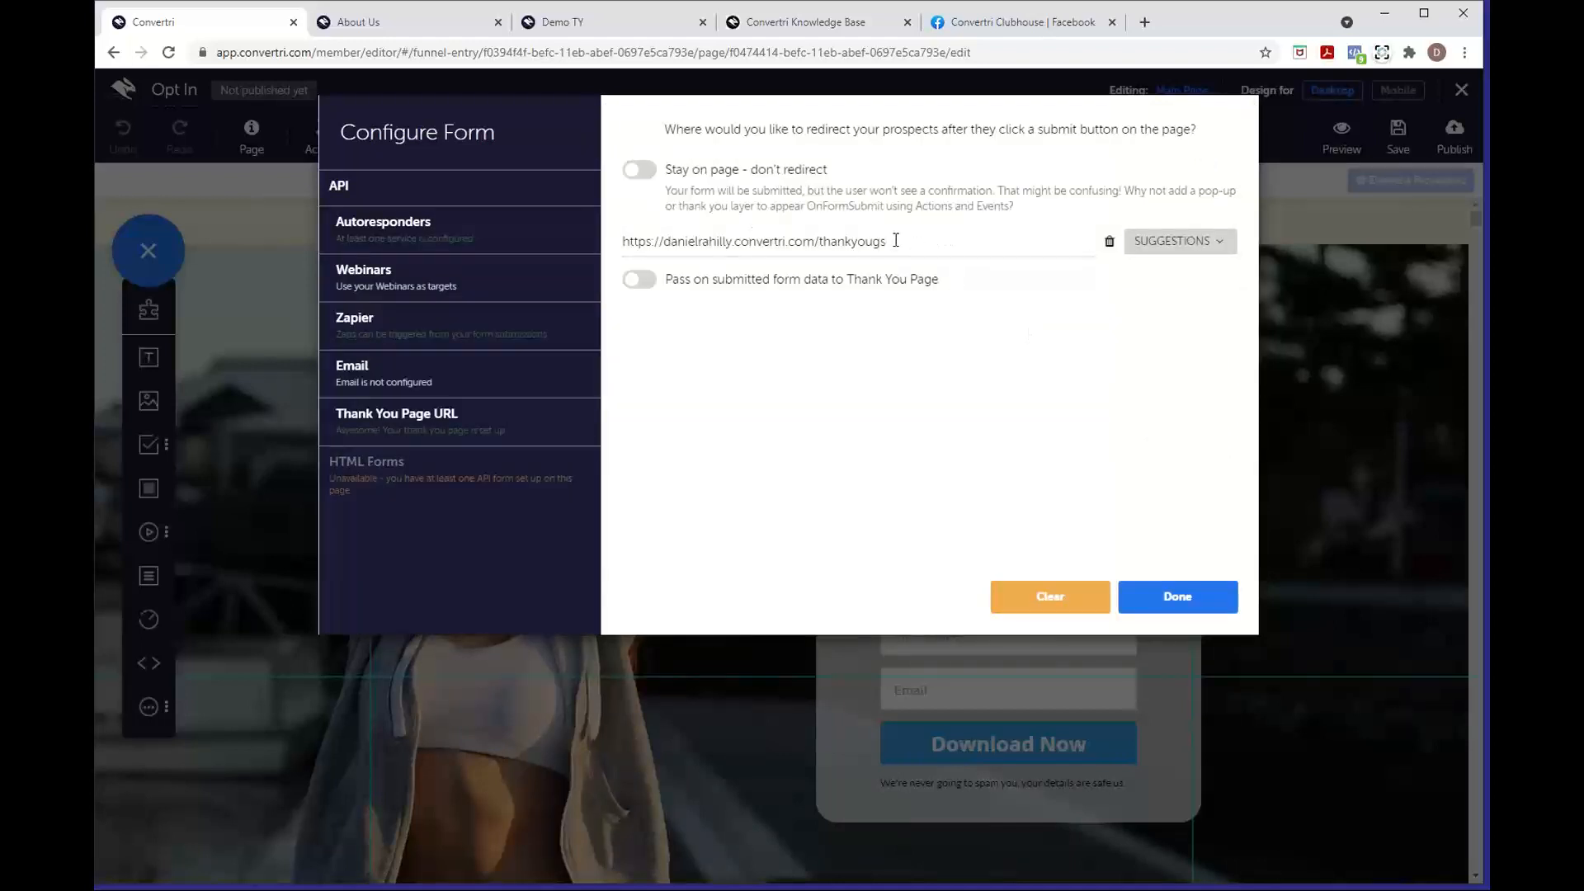
# Set the form's redirect to the suggested Thank You page URL ending in "thankyougs" and finish the form configuration
pyautogui.moveTo(895, 240); pyautogui.dragTo(1013, 217)
pyautogui.click(1194, 247)
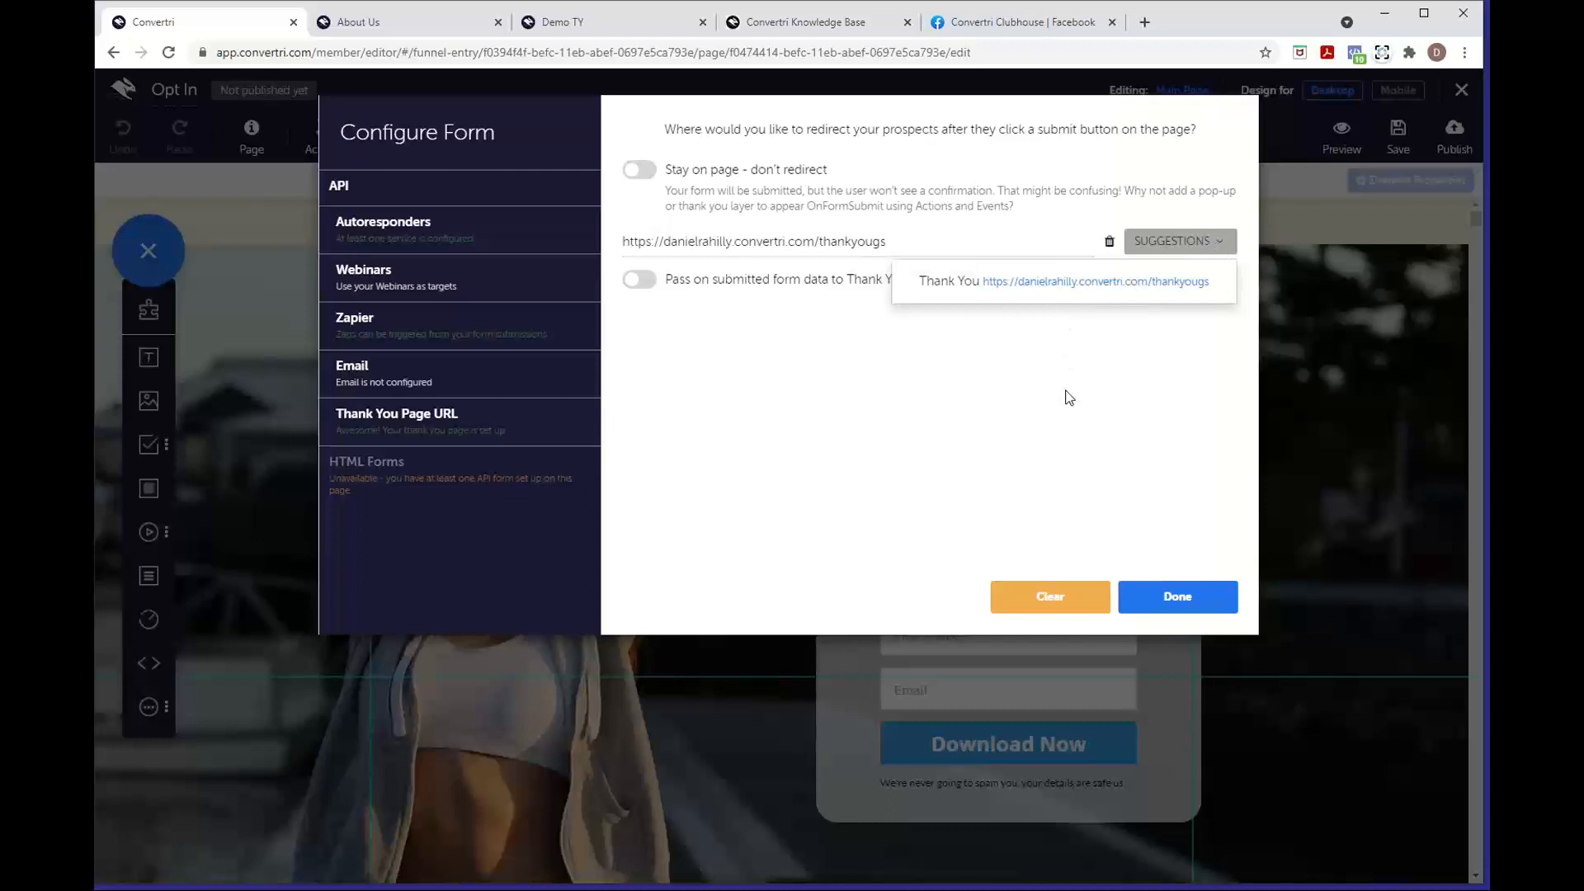
pyautogui.click(1104, 291)
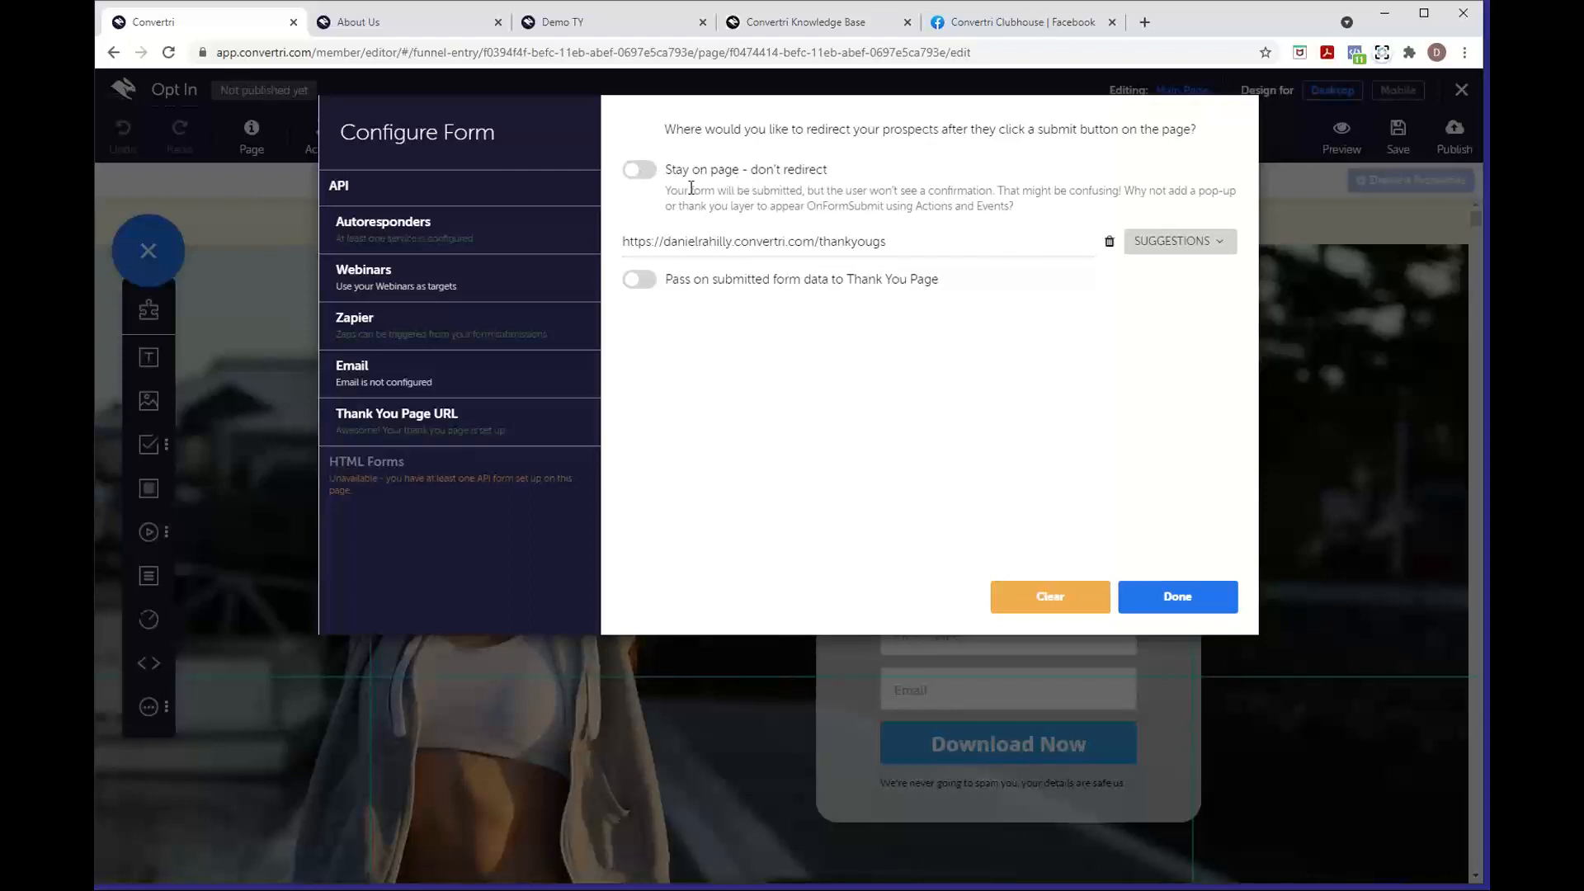
pyautogui.moveTo(672, 194); pyautogui.dragTo(788, 189)
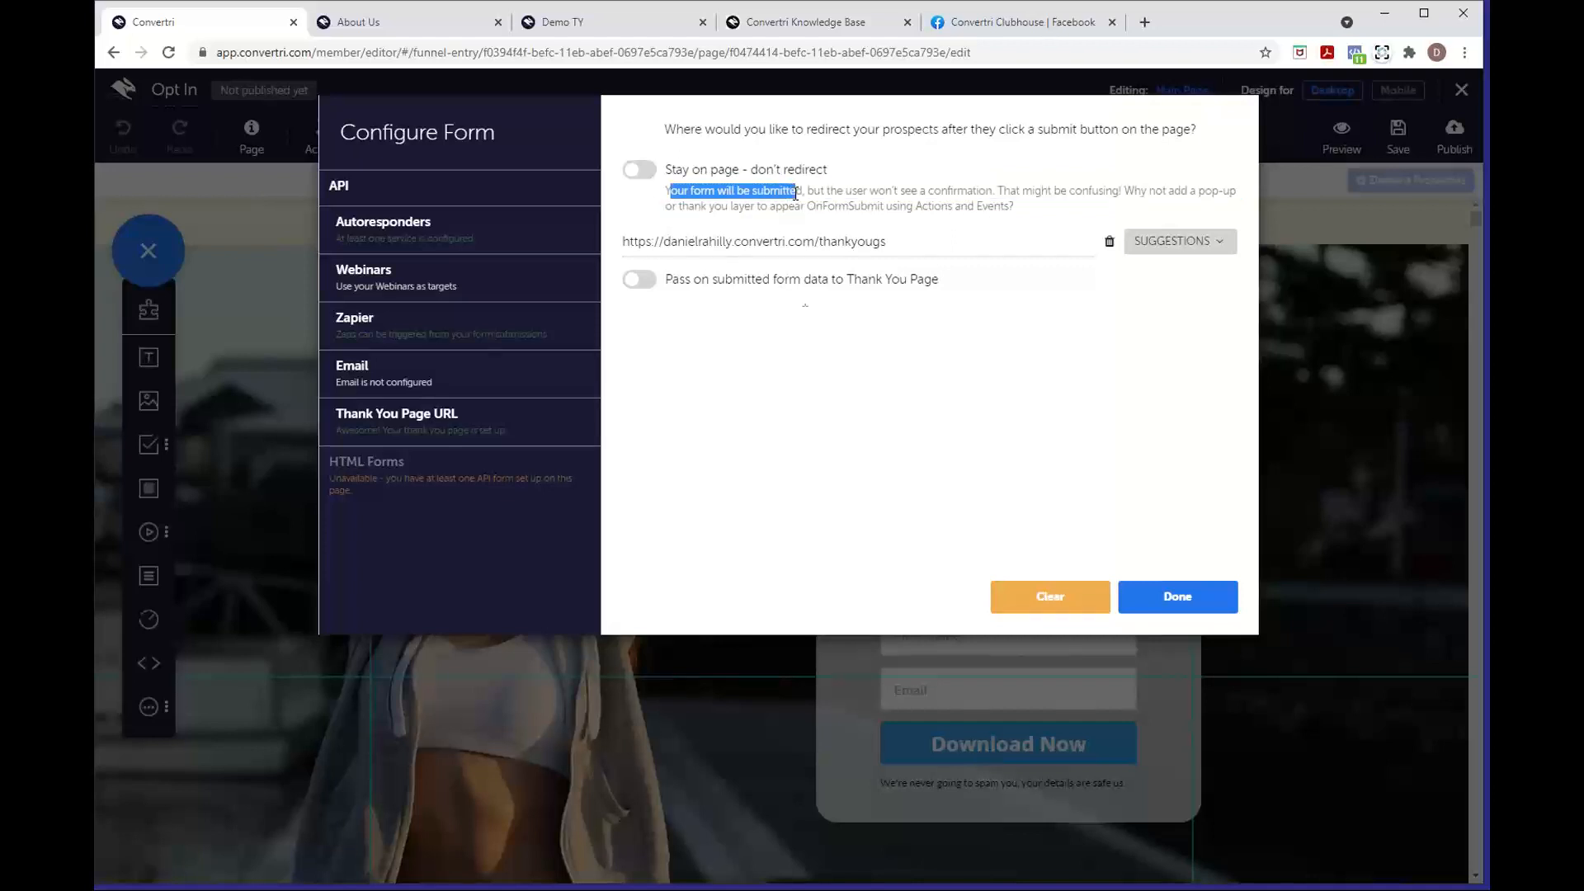
pyautogui.click(788, 394)
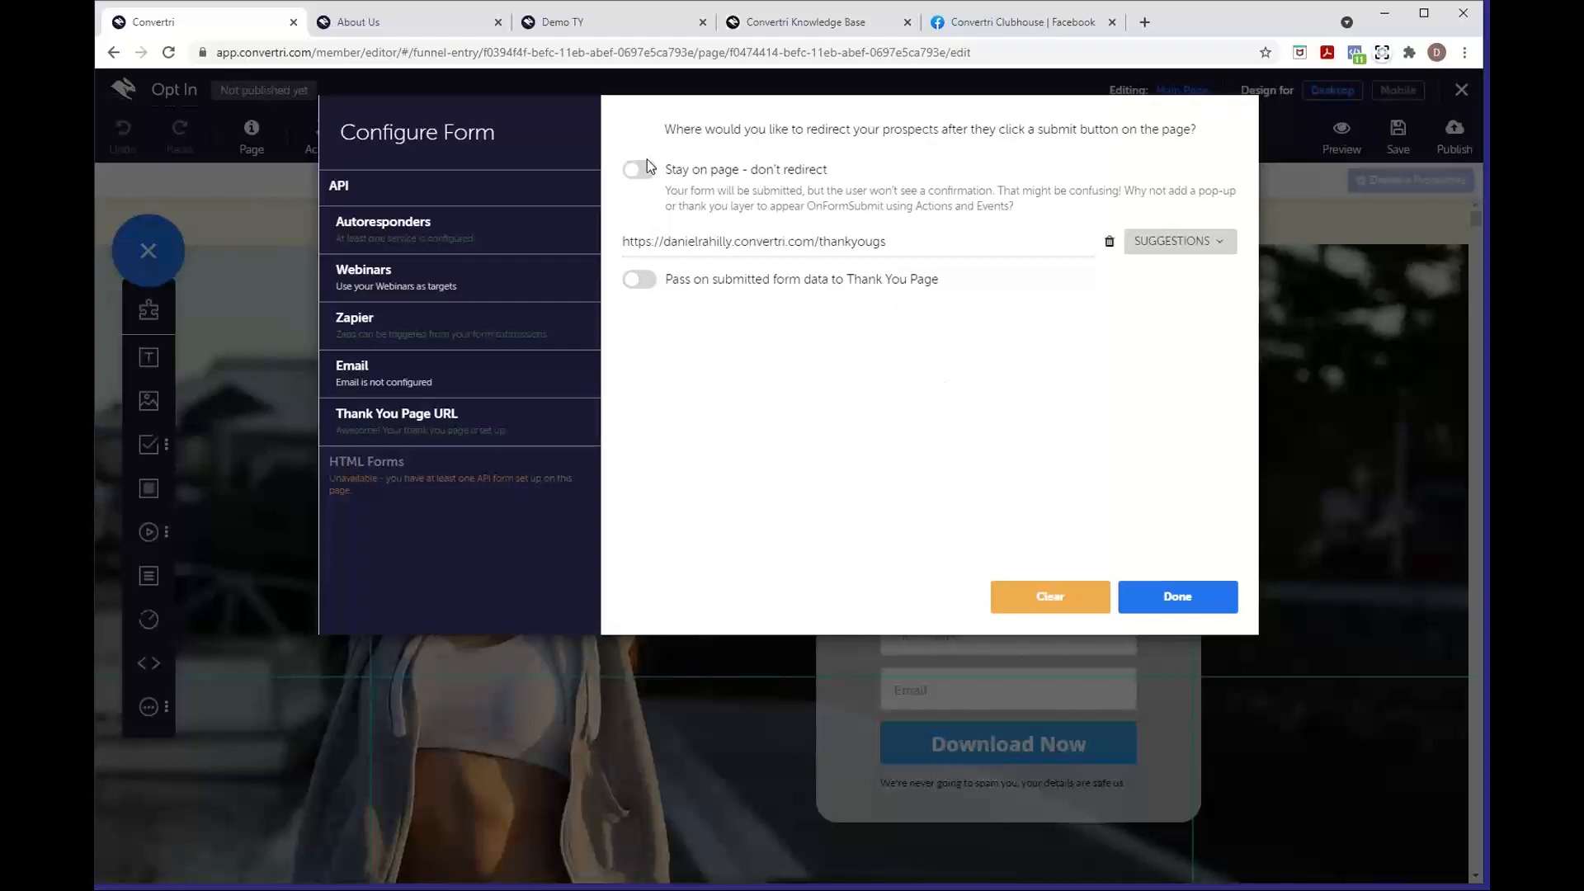
pyautogui.click(1192, 603)
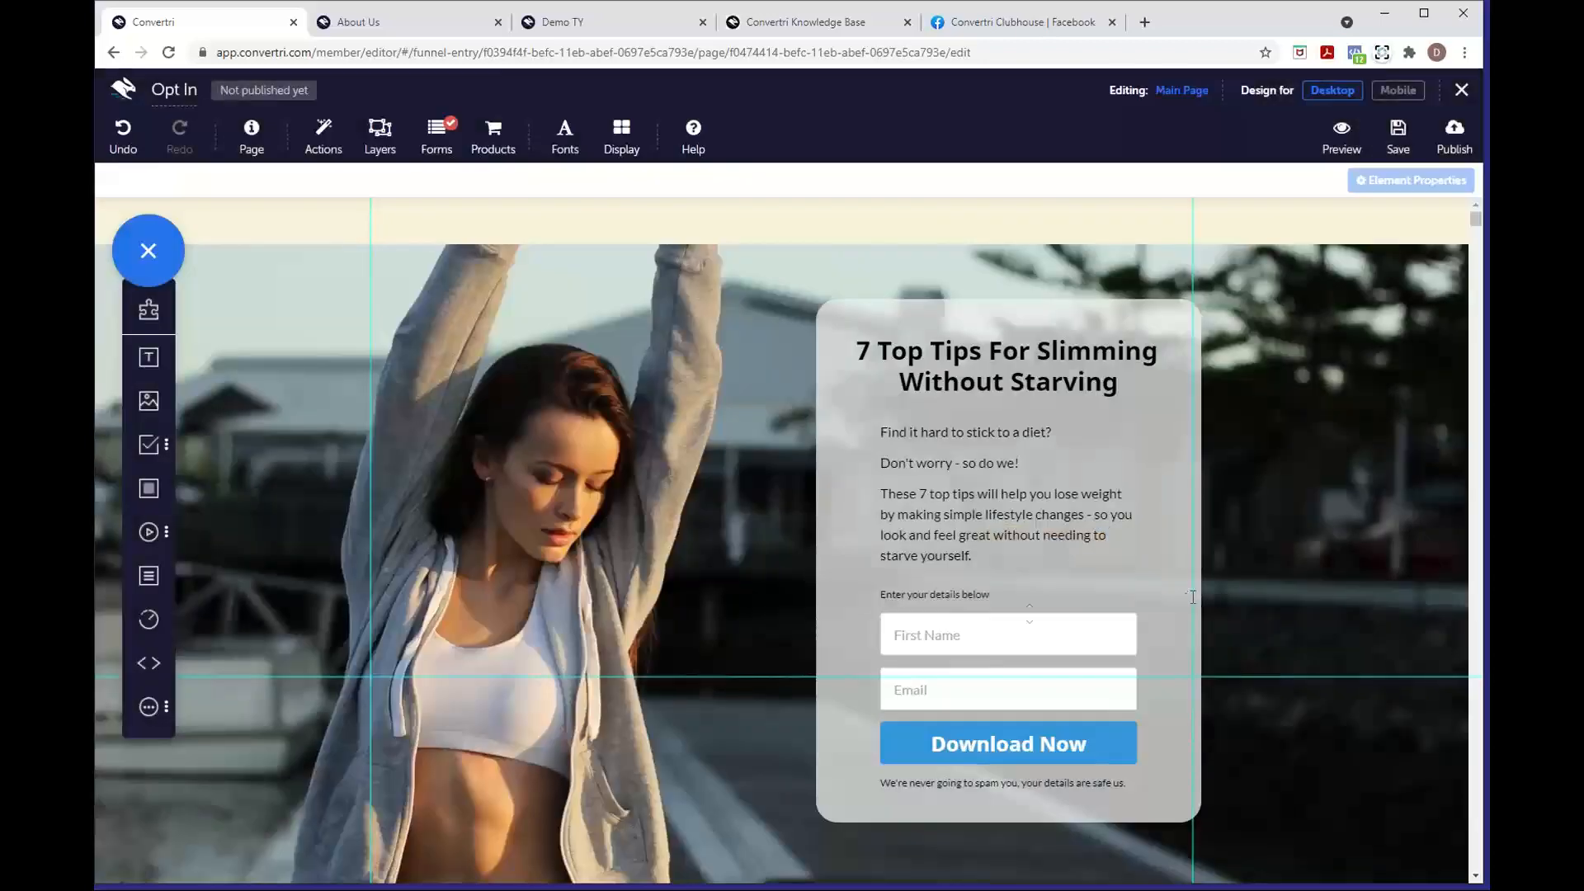
# Check the assigned field type of the First Name input and the form field settings of the Email input
pyautogui.click(1007, 632)
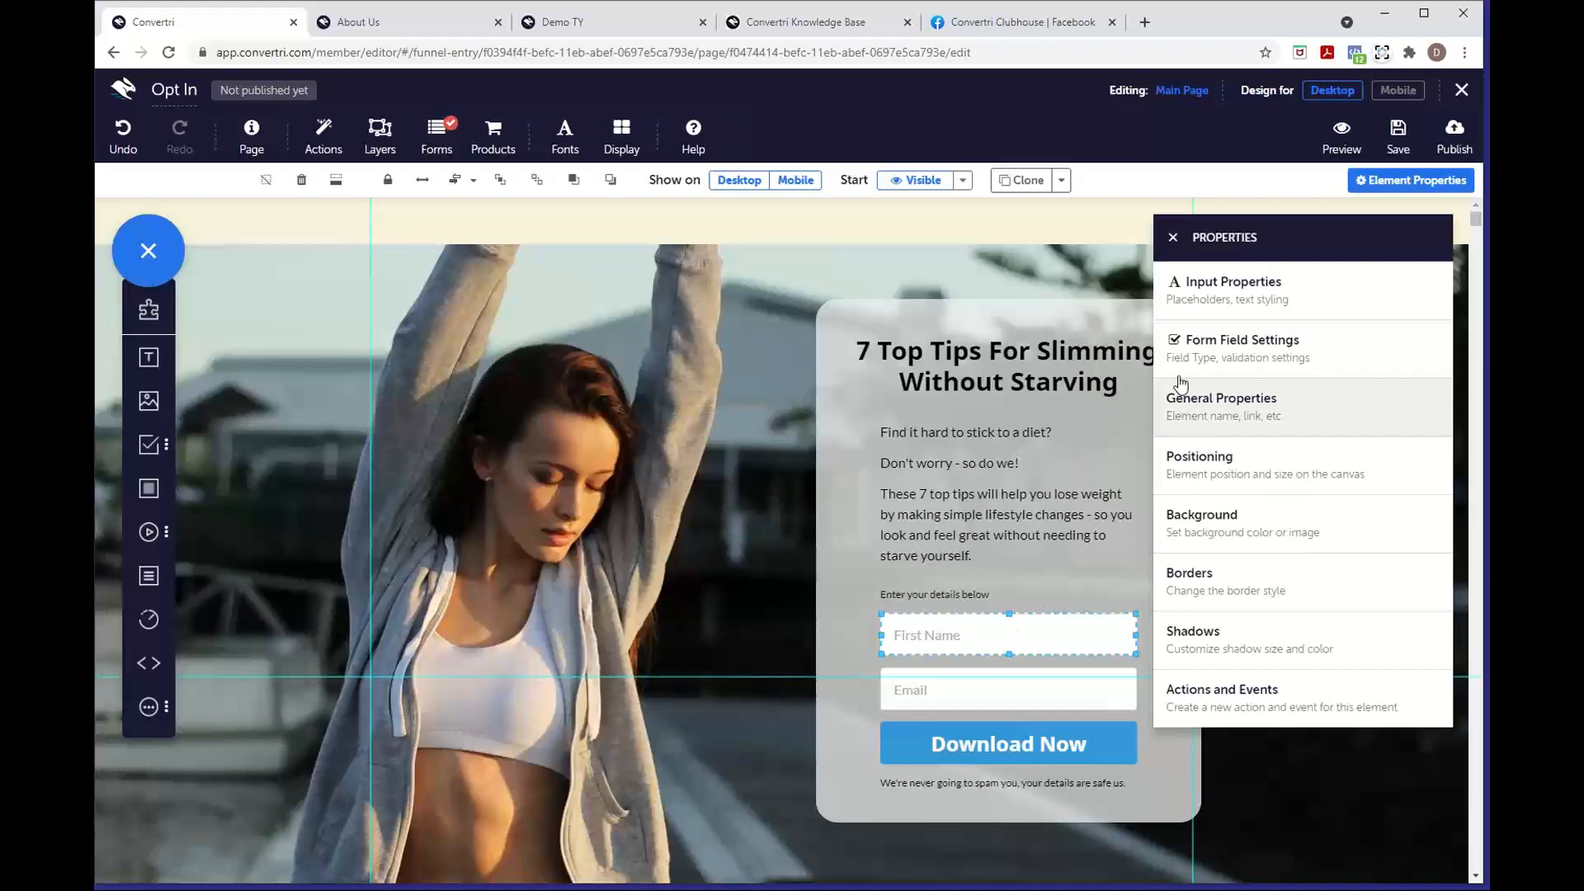
pyautogui.click(1255, 351)
pyautogui.click(1244, 318)
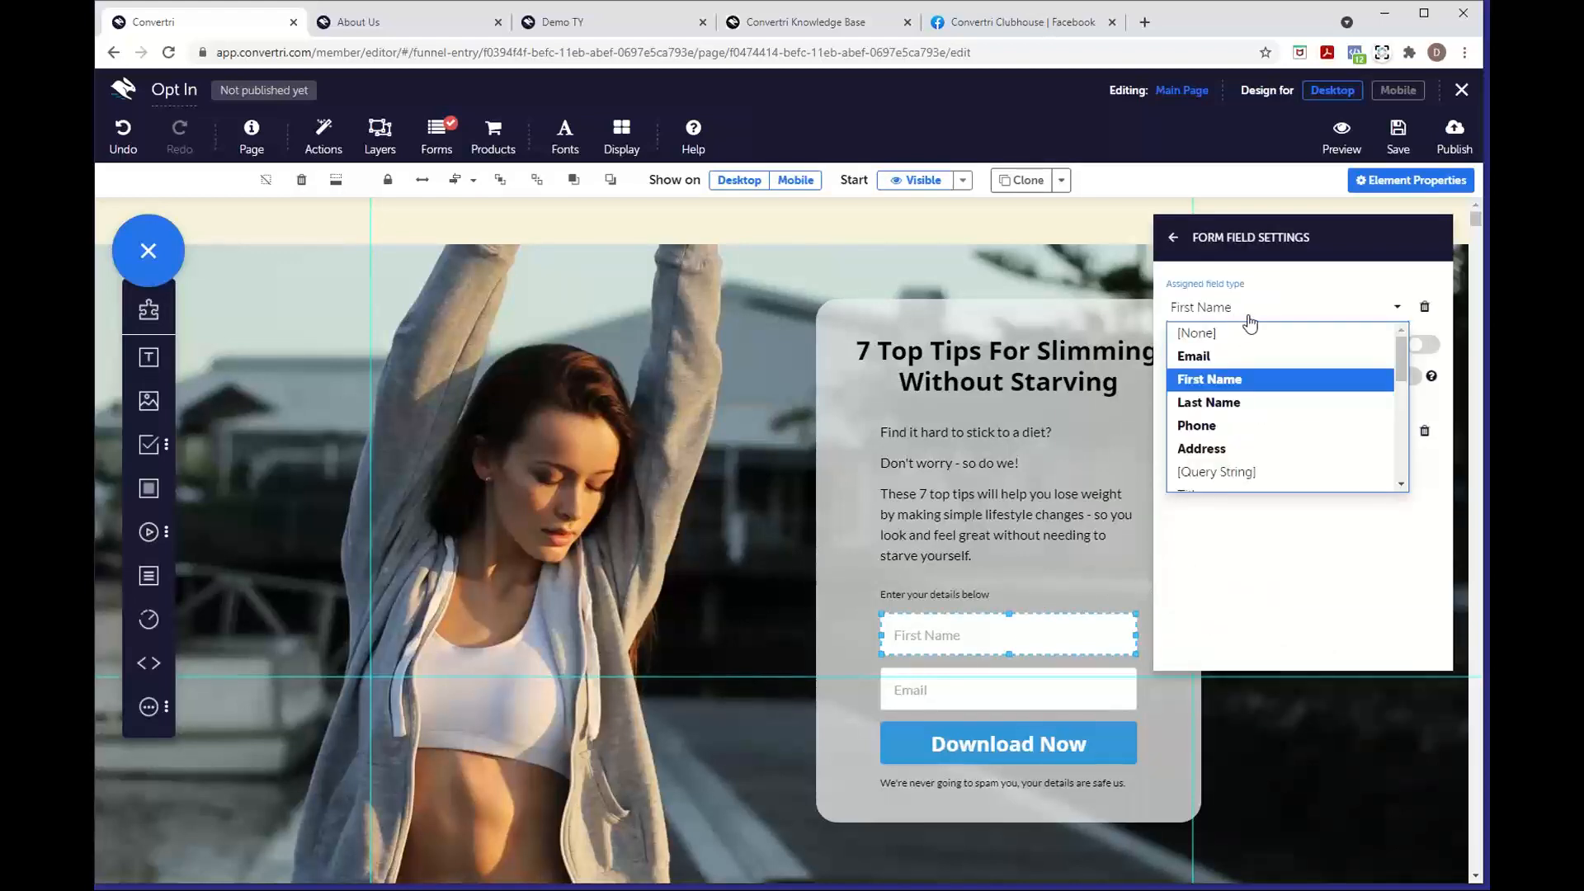
pyautogui.click(1246, 321)
pyautogui.click(1094, 694)
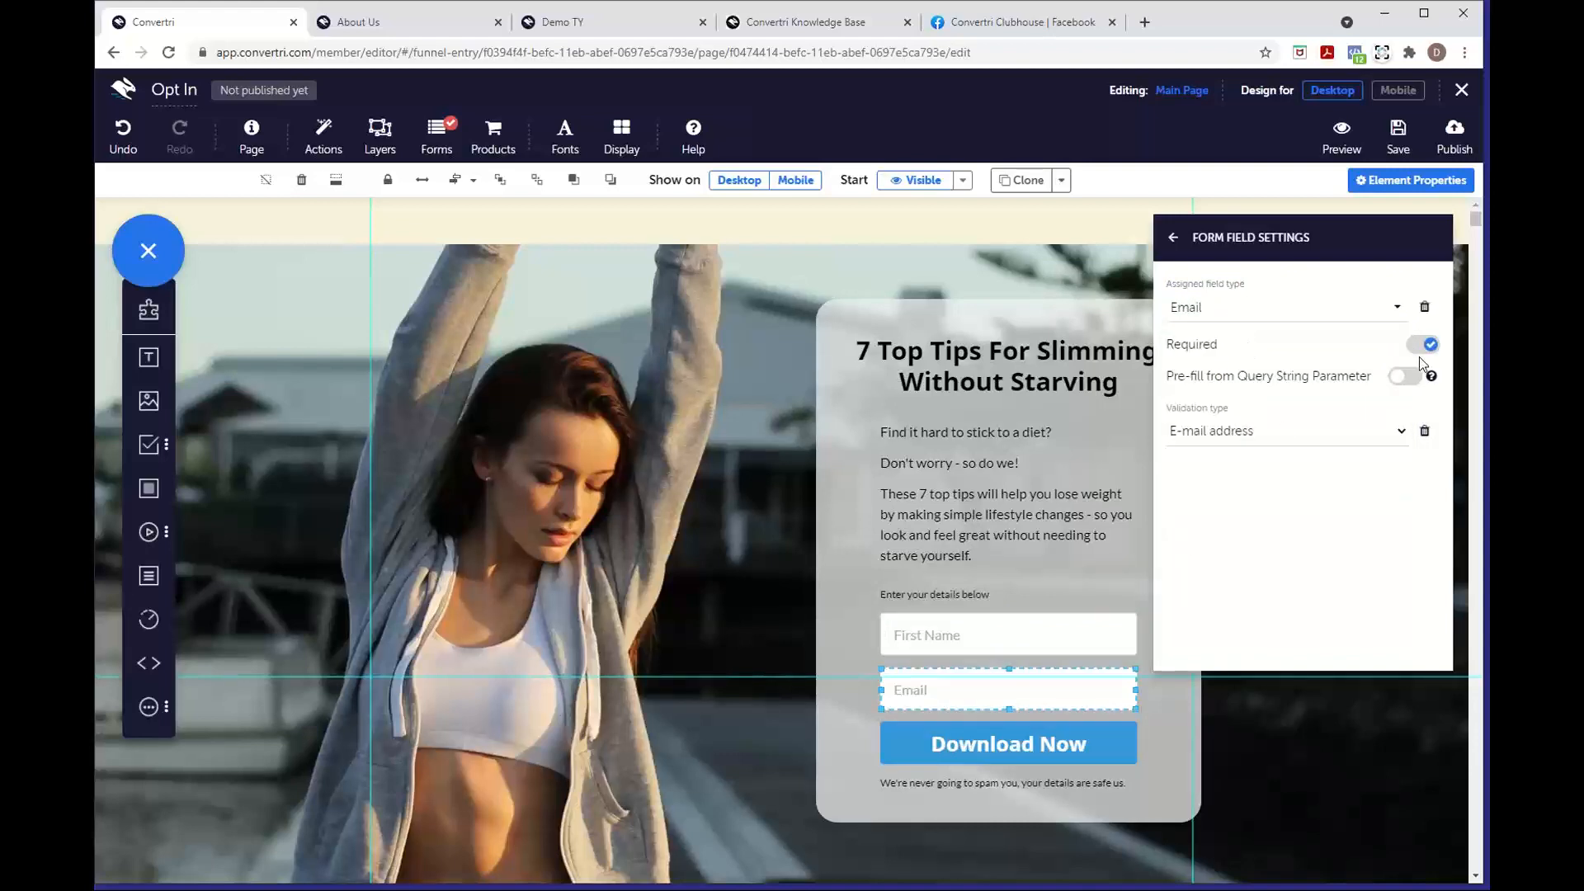
# Toggle the Required setting of the First Name input and close its properties
pyautogui.click(1064, 634)
pyautogui.click(1423, 351)
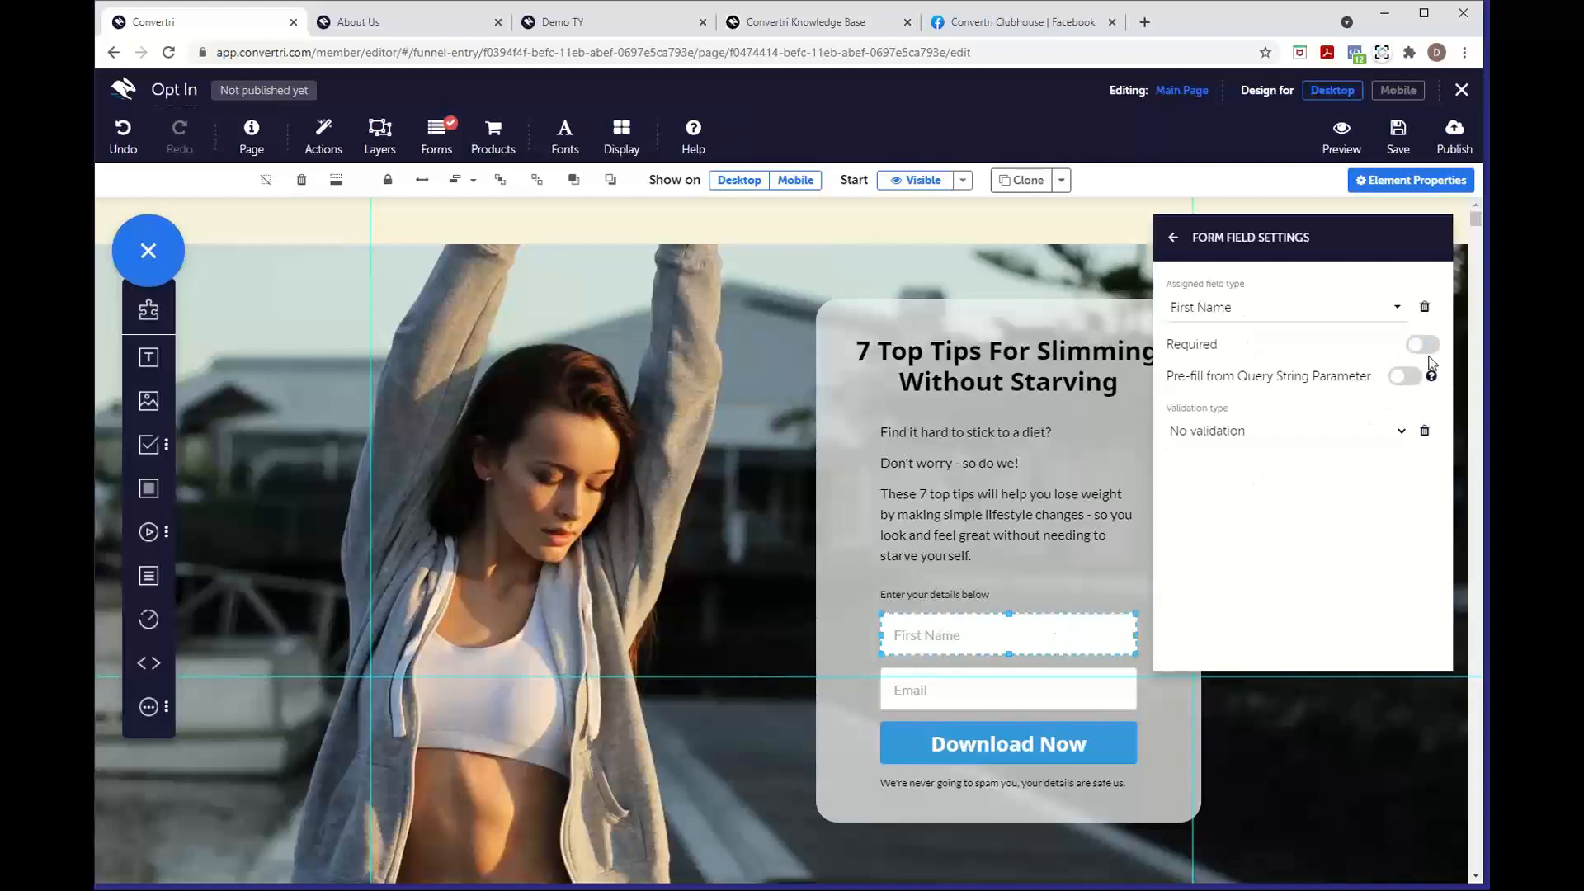
pyautogui.click(1424, 350)
pyautogui.click(1173, 241)
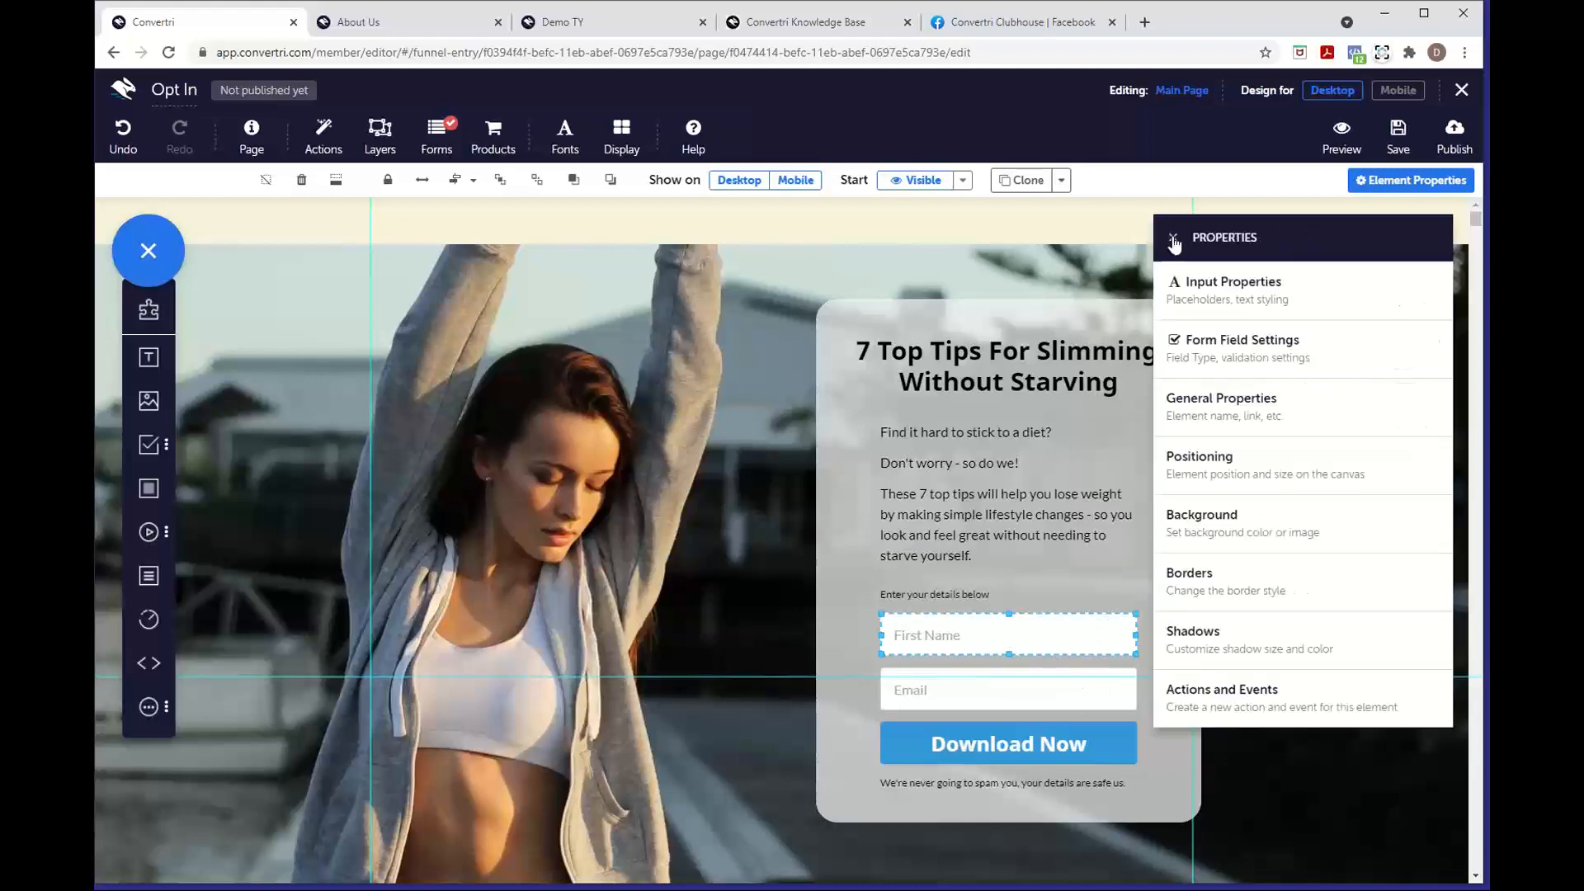
pyautogui.click(1173, 241)
# Save the Opt In page and publish it under the path "optings"
pyautogui.click(1399, 136)
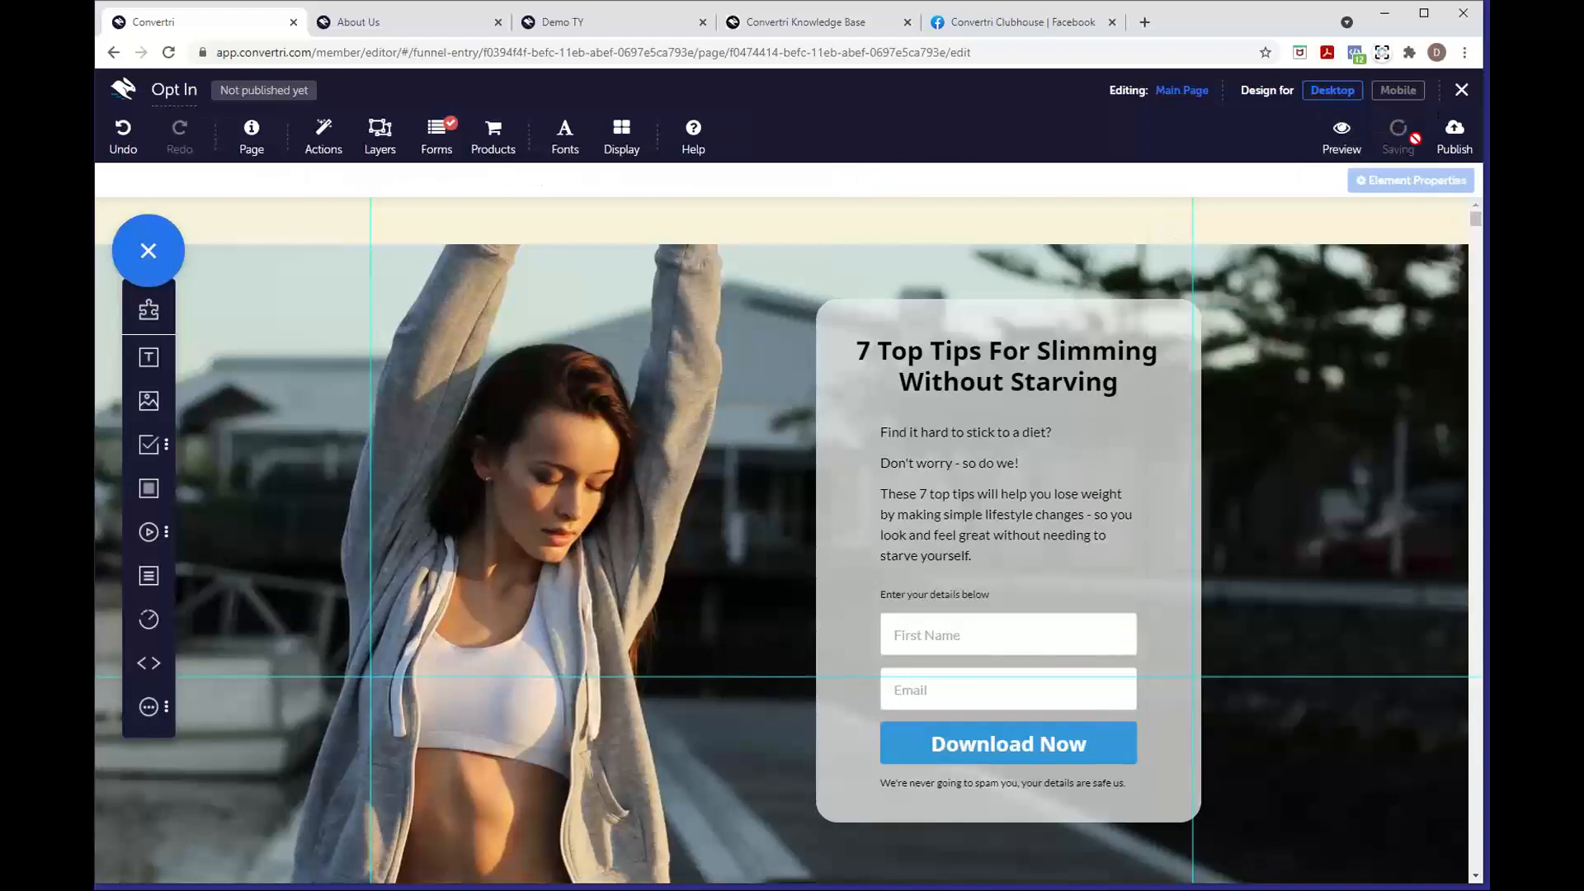
pyautogui.click(1453, 136)
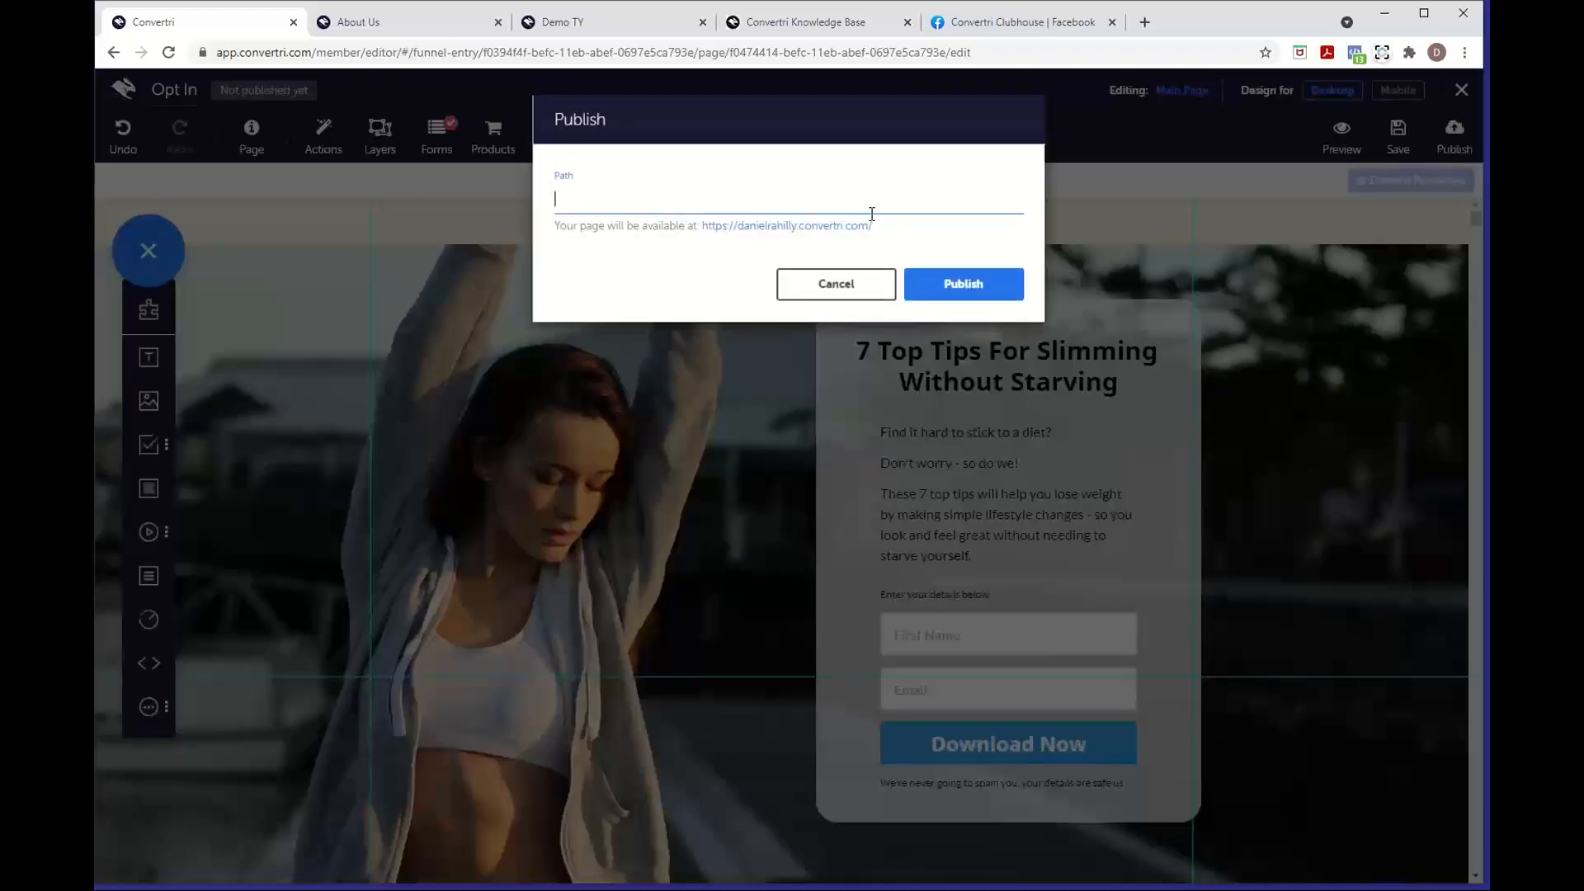
pyautogui.write('optings')
pyautogui.click(941, 289)
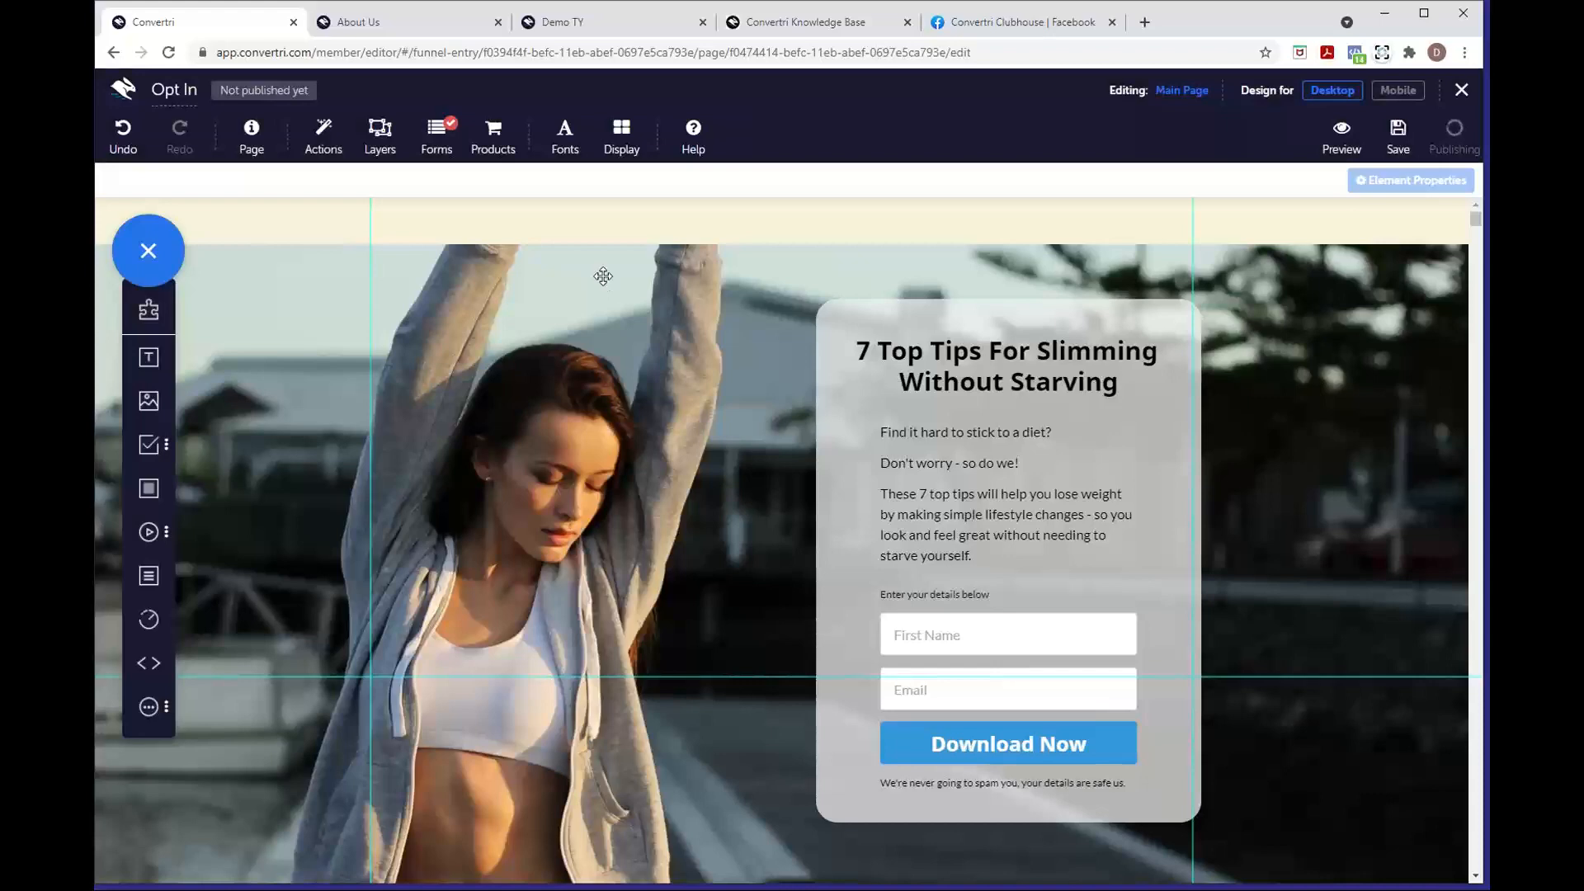
pyautogui.click(1488, 89)
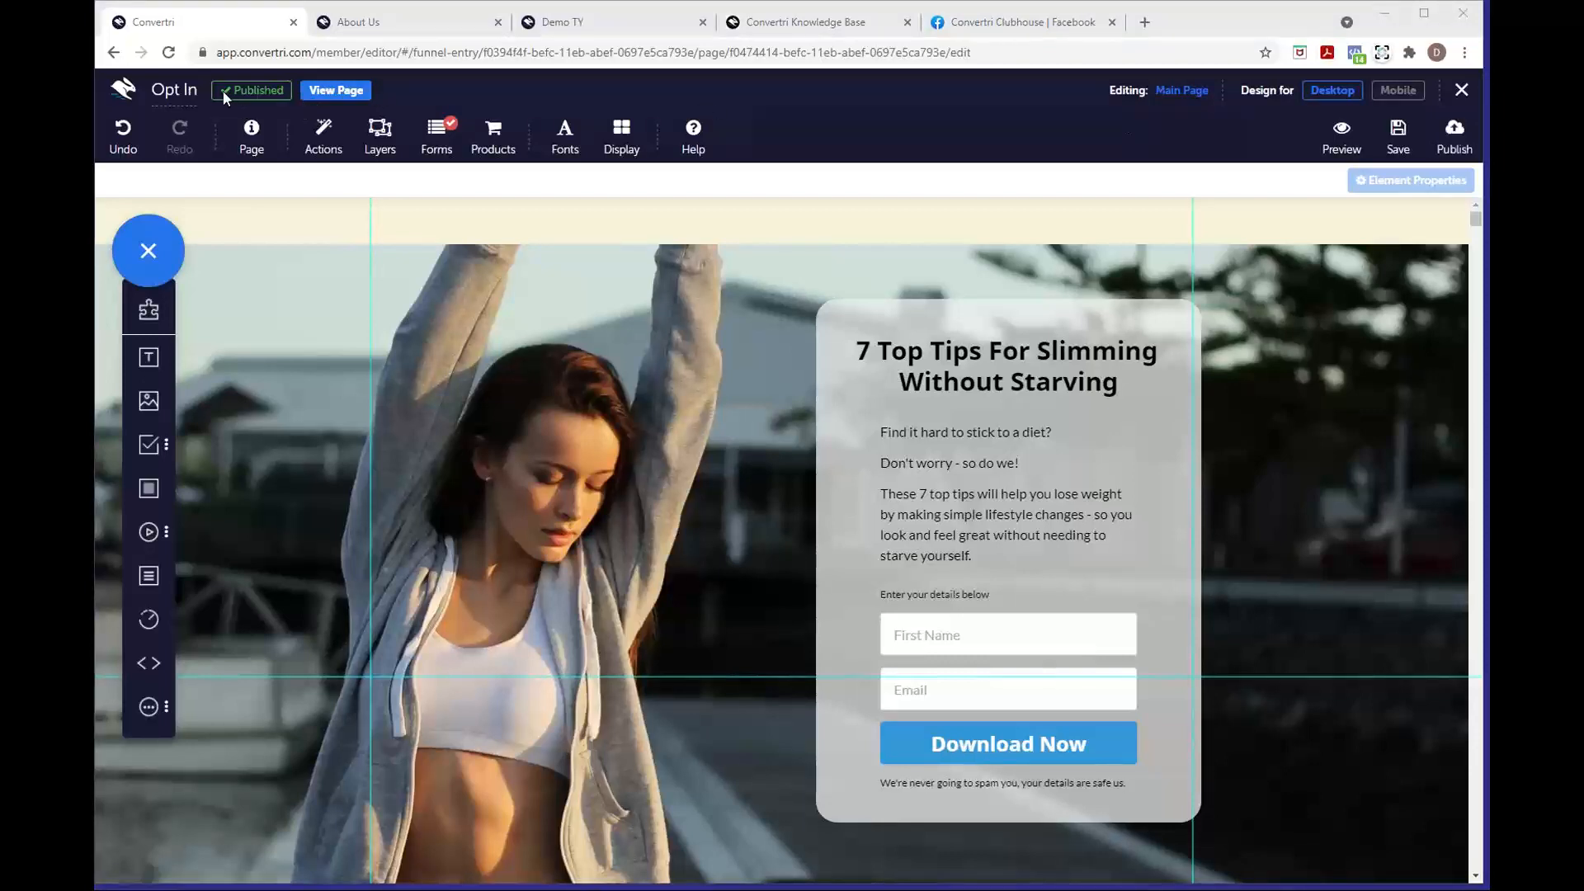
# View the published Opt In page and submit its form with a first name and an email address
pyautogui.click(333, 92)
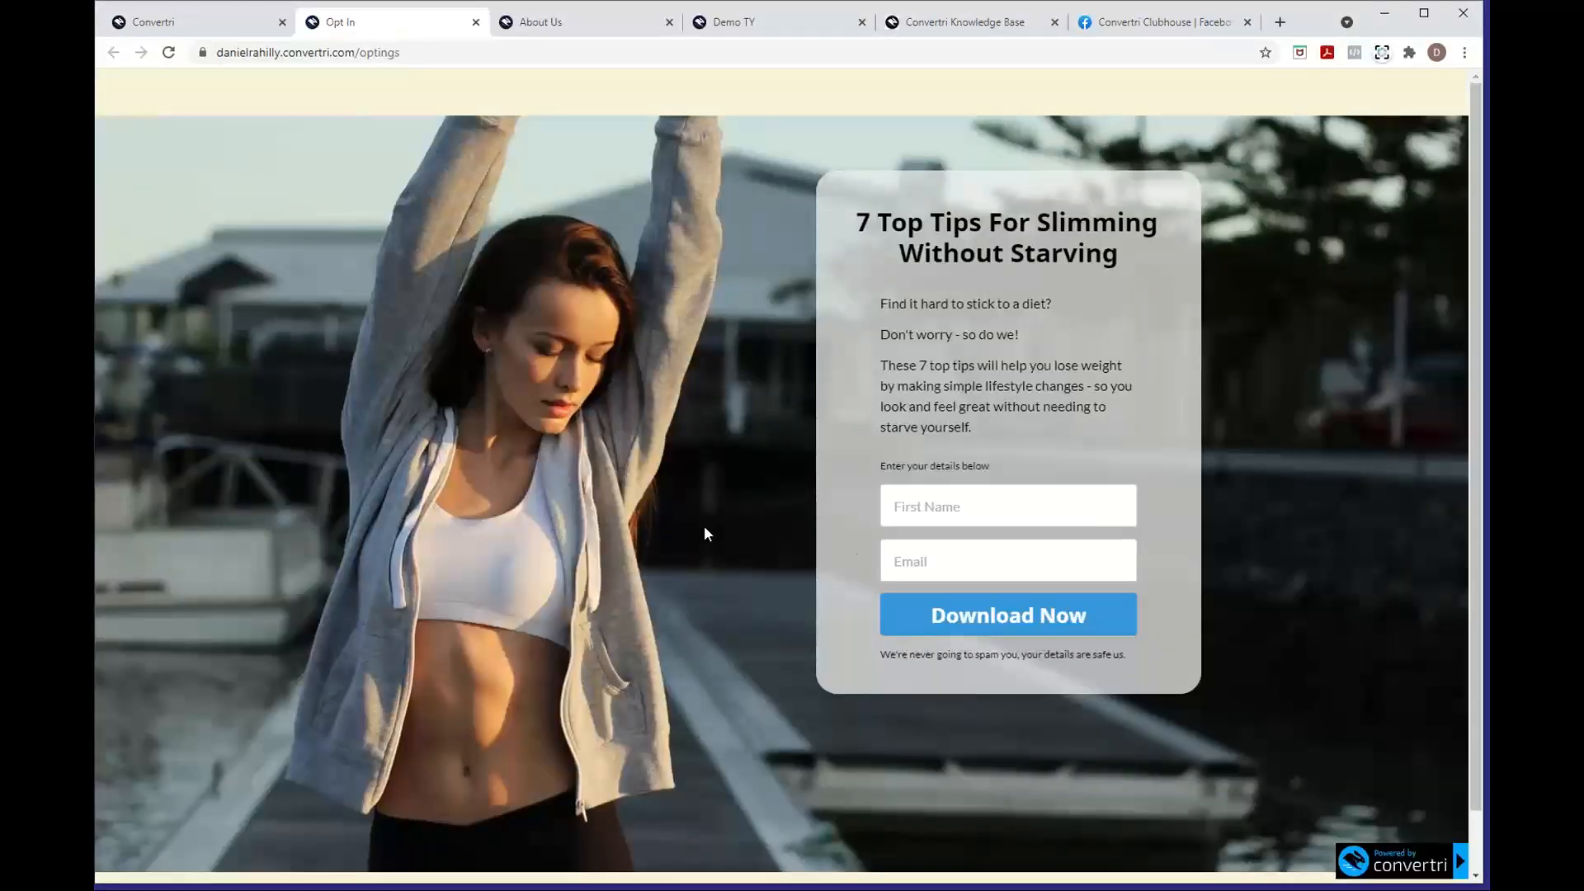
pyautogui.scroll(-1, 704, 527)
pyautogui.scroll(1, 705, 526)
pyautogui.click(982, 506)
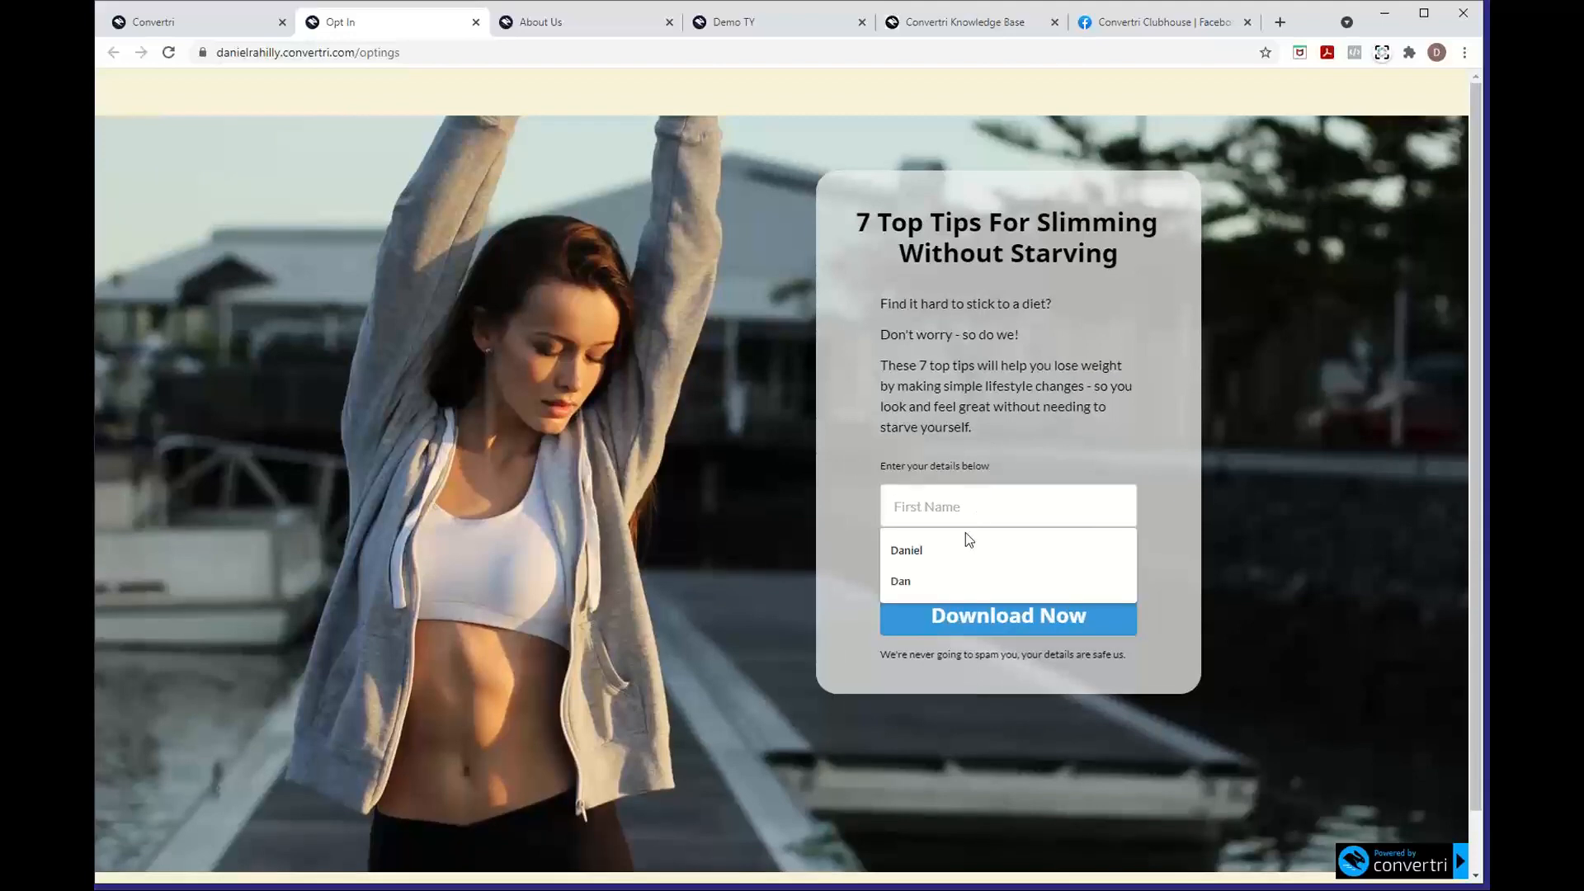
pyautogui.click(924, 581)
pyautogui.click(973, 559)
pyautogui.click(957, 602)
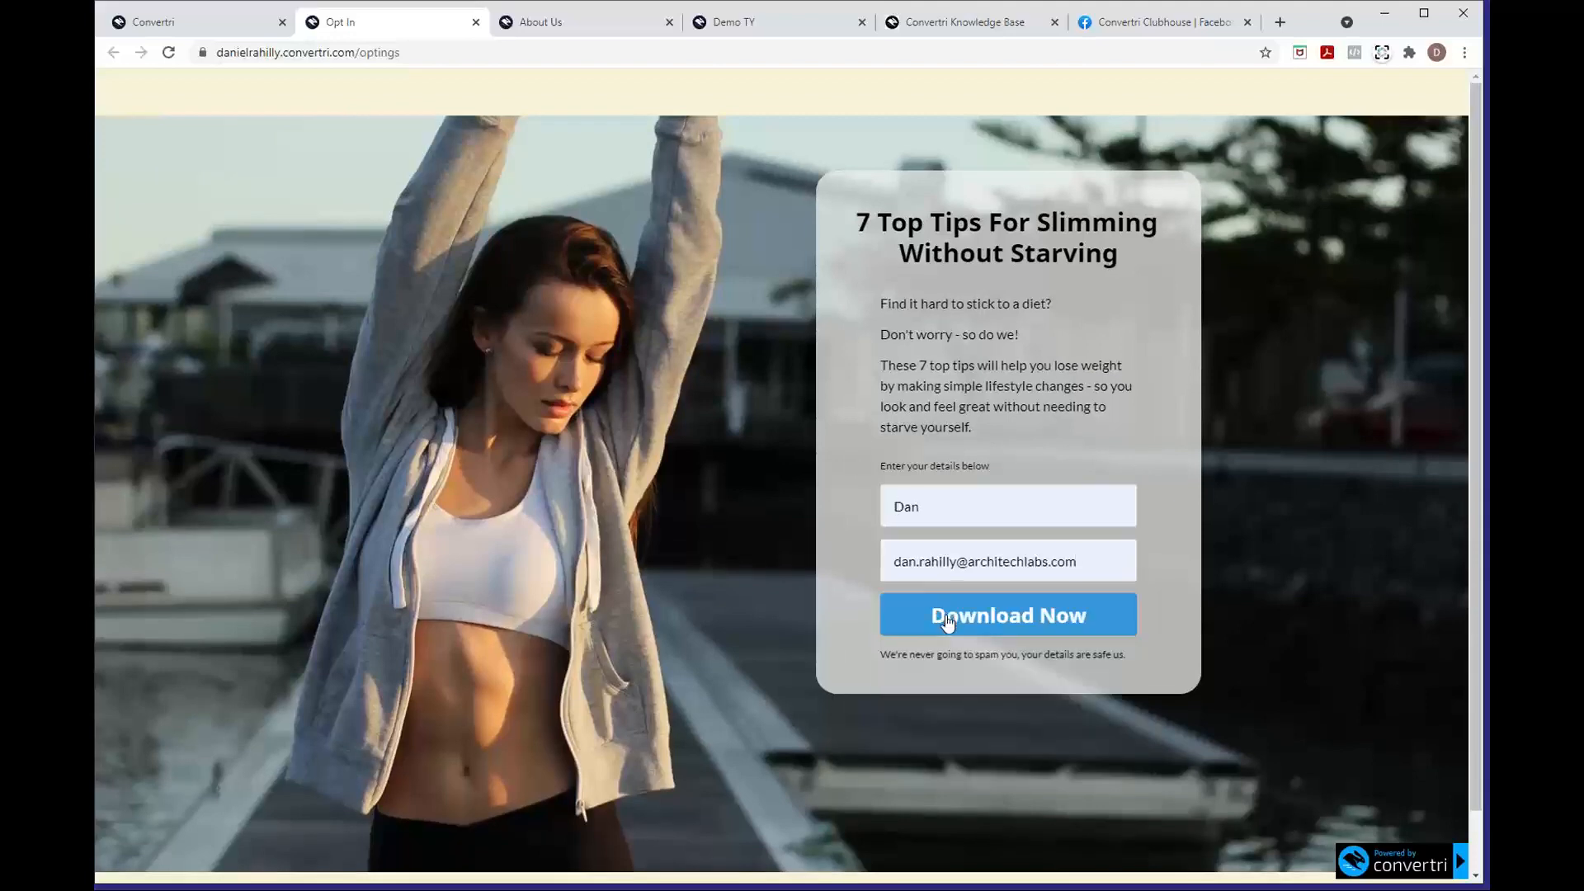
pyautogui.click(947, 620)
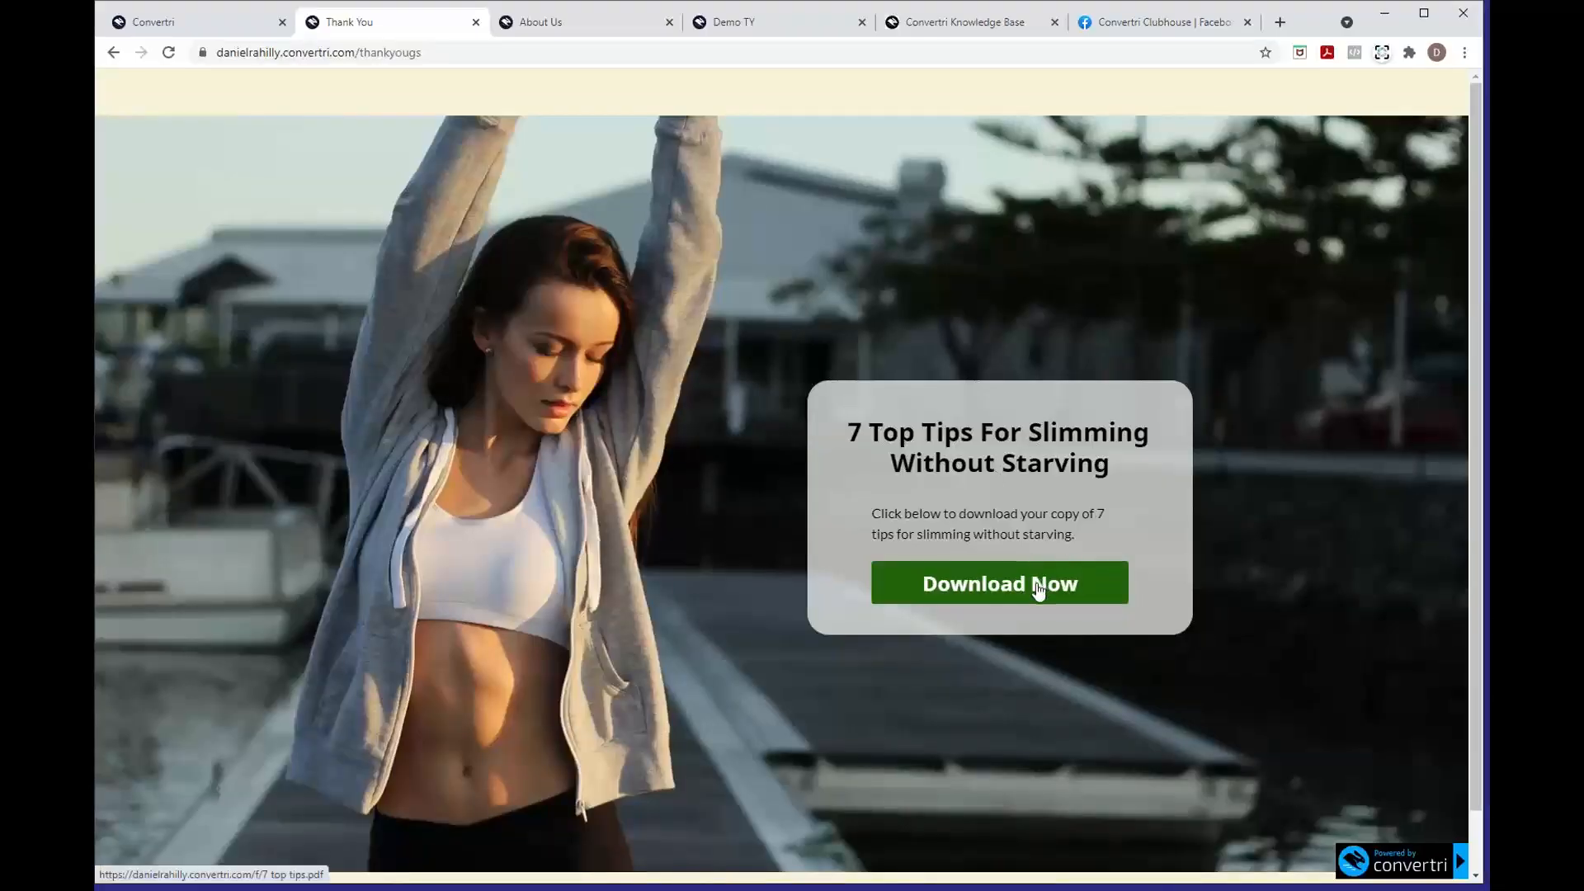
# Open the PDF from the Thank You page's download button, skim its pages and close it
pyautogui.click(1038, 587)
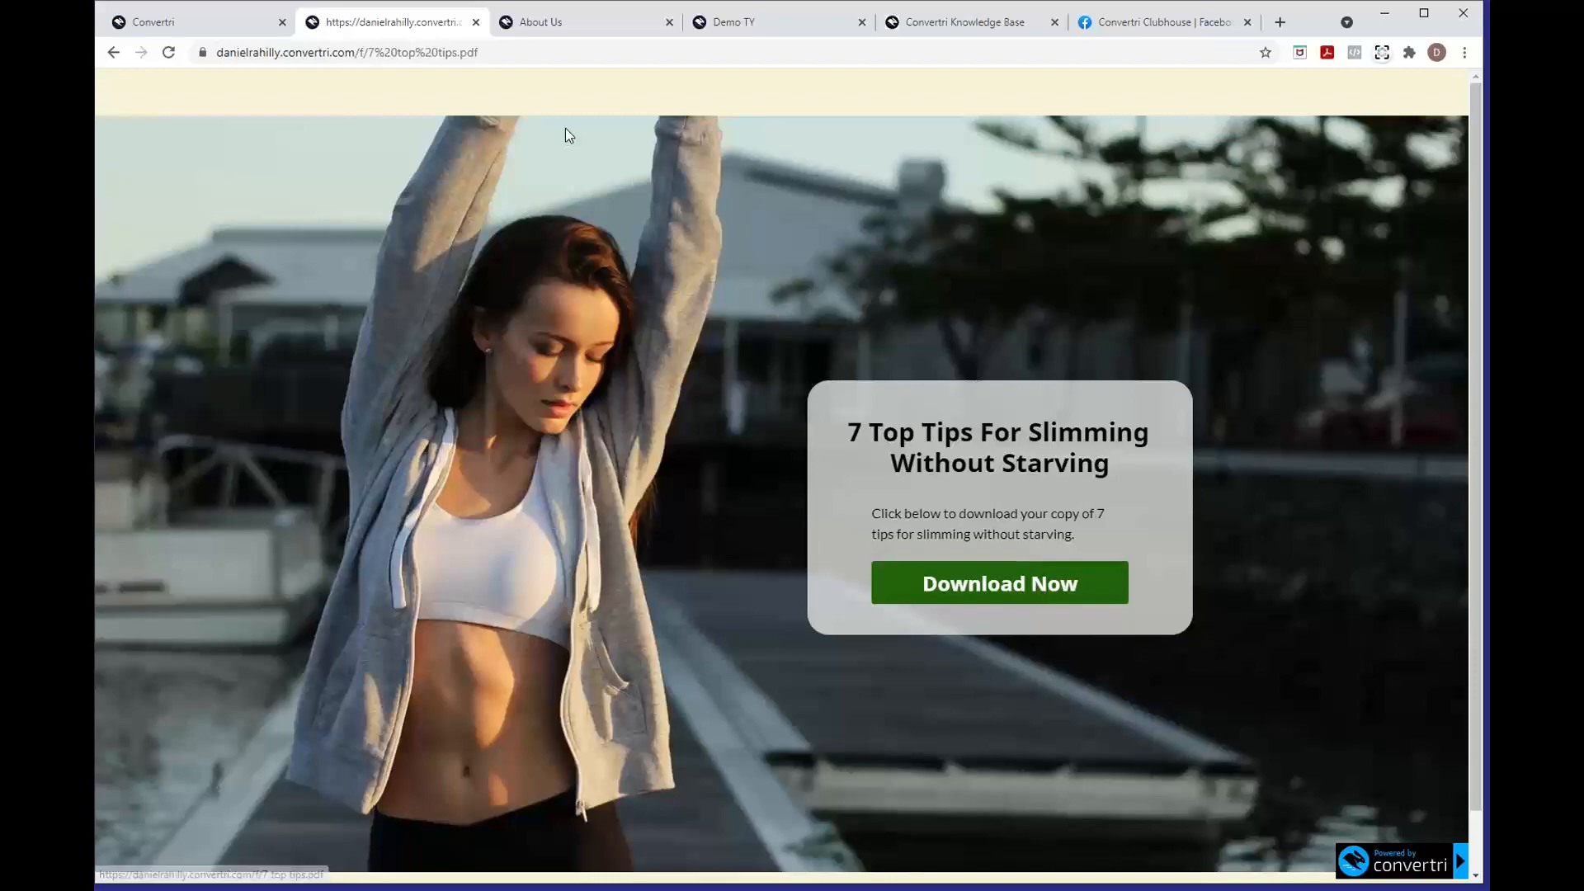
pyautogui.scroll(-5, 649, 326)
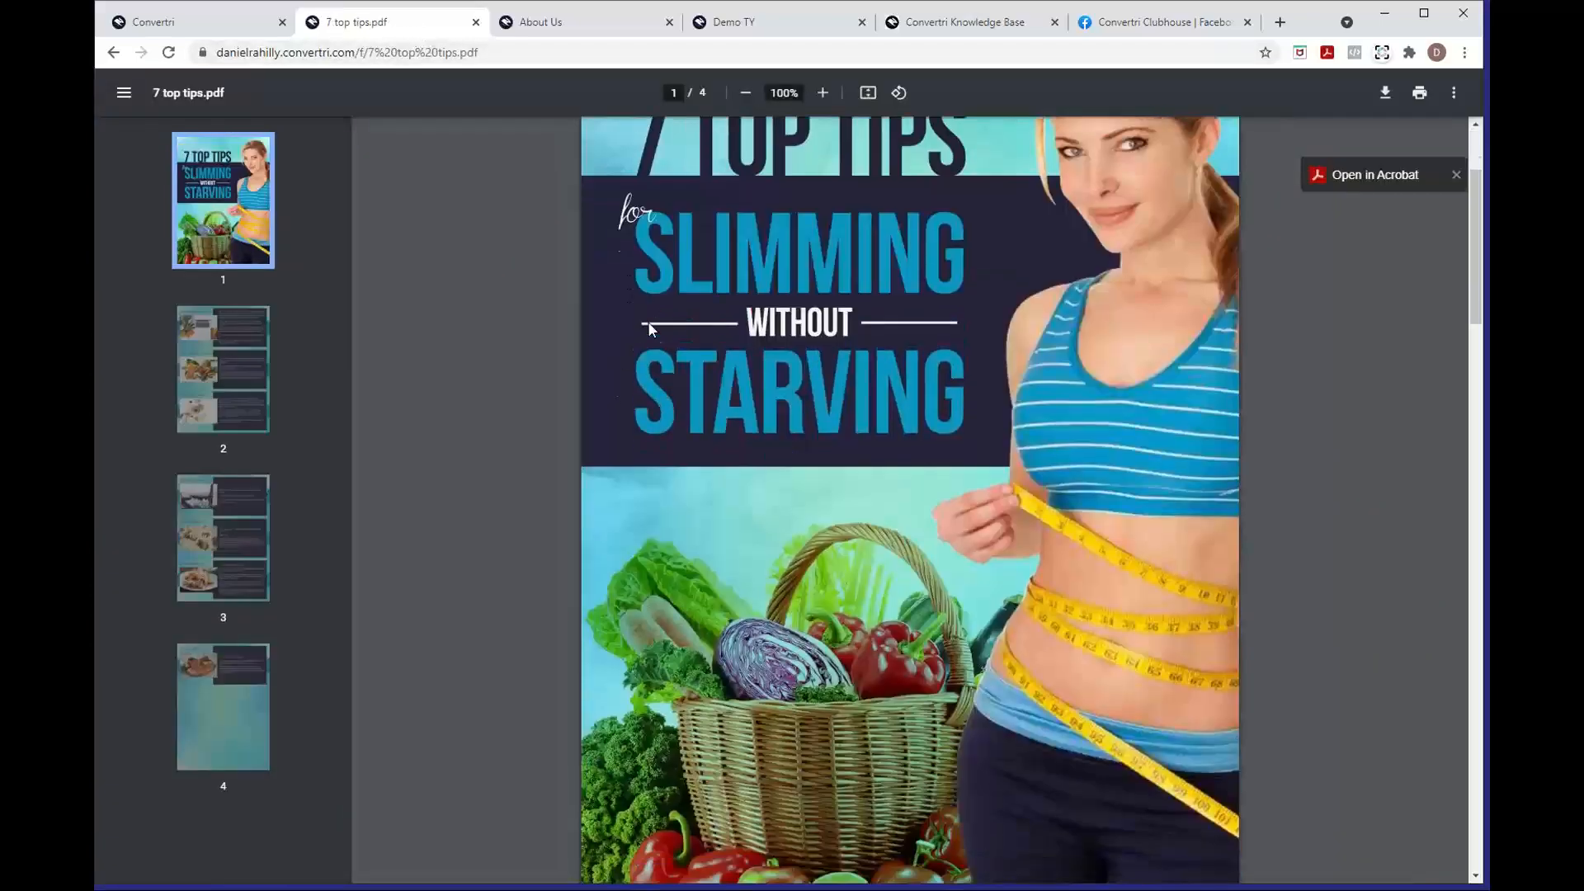
pyautogui.scroll(-20, 648, 326)
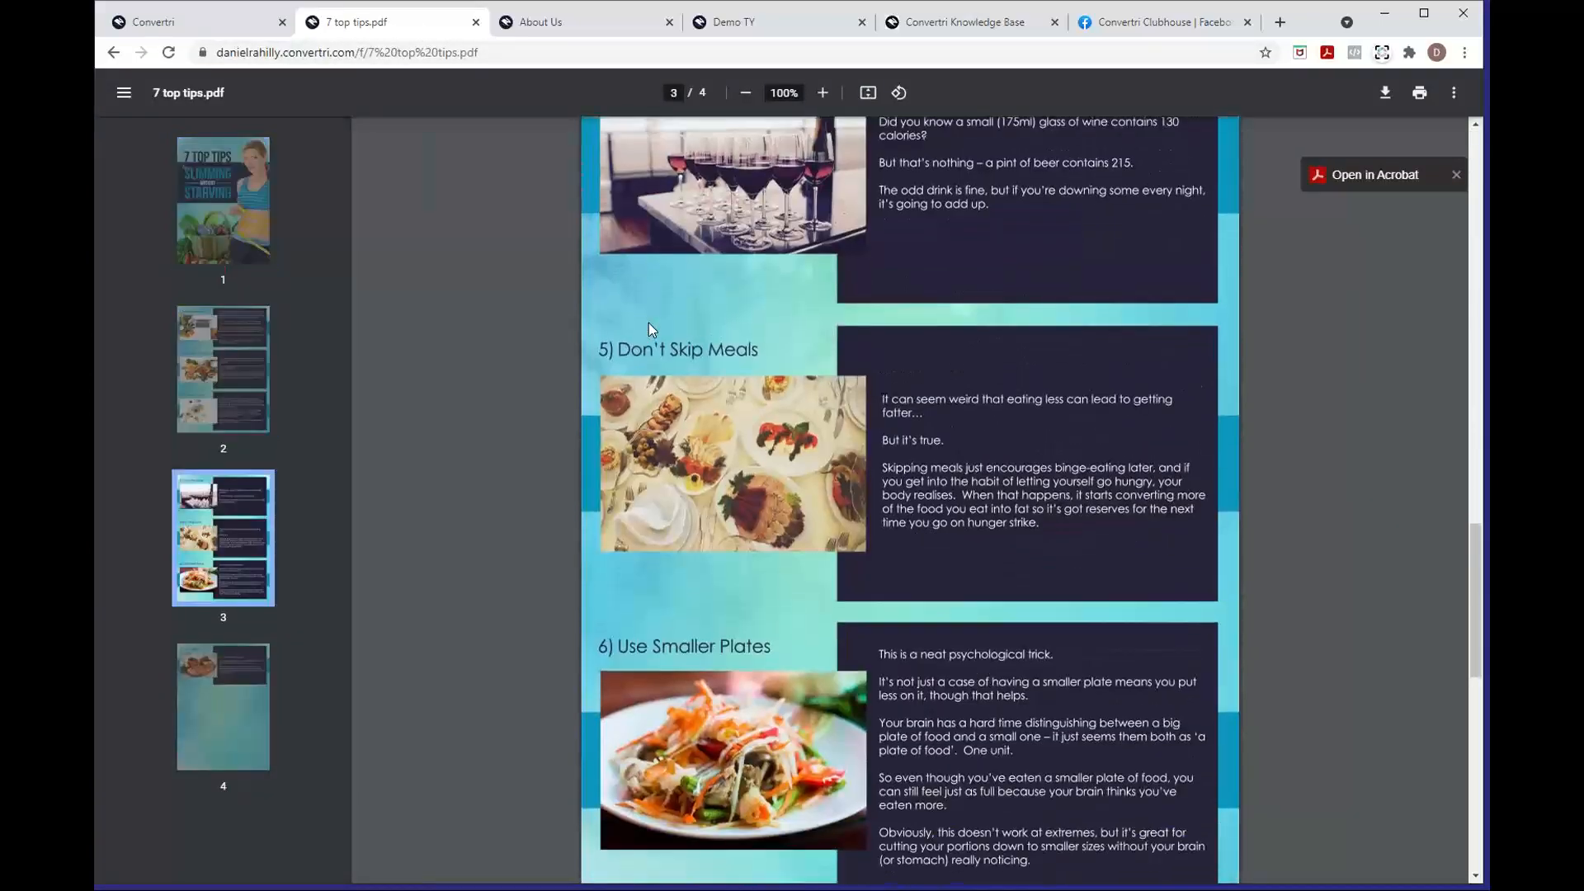
pyautogui.scroll(20, 648, 324)
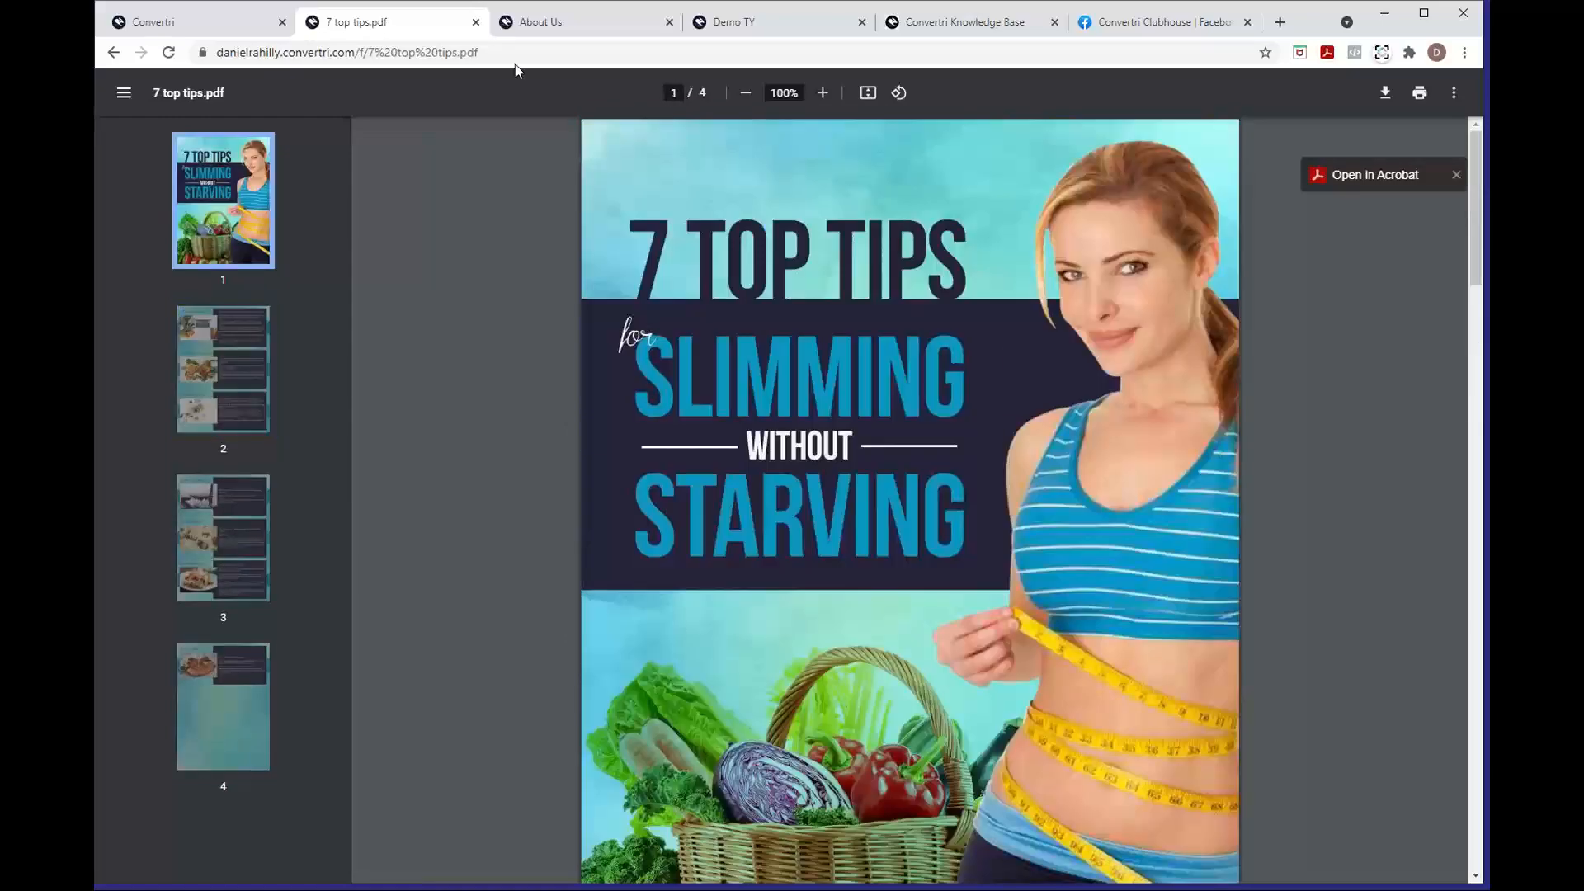
pyautogui.click(476, 23)
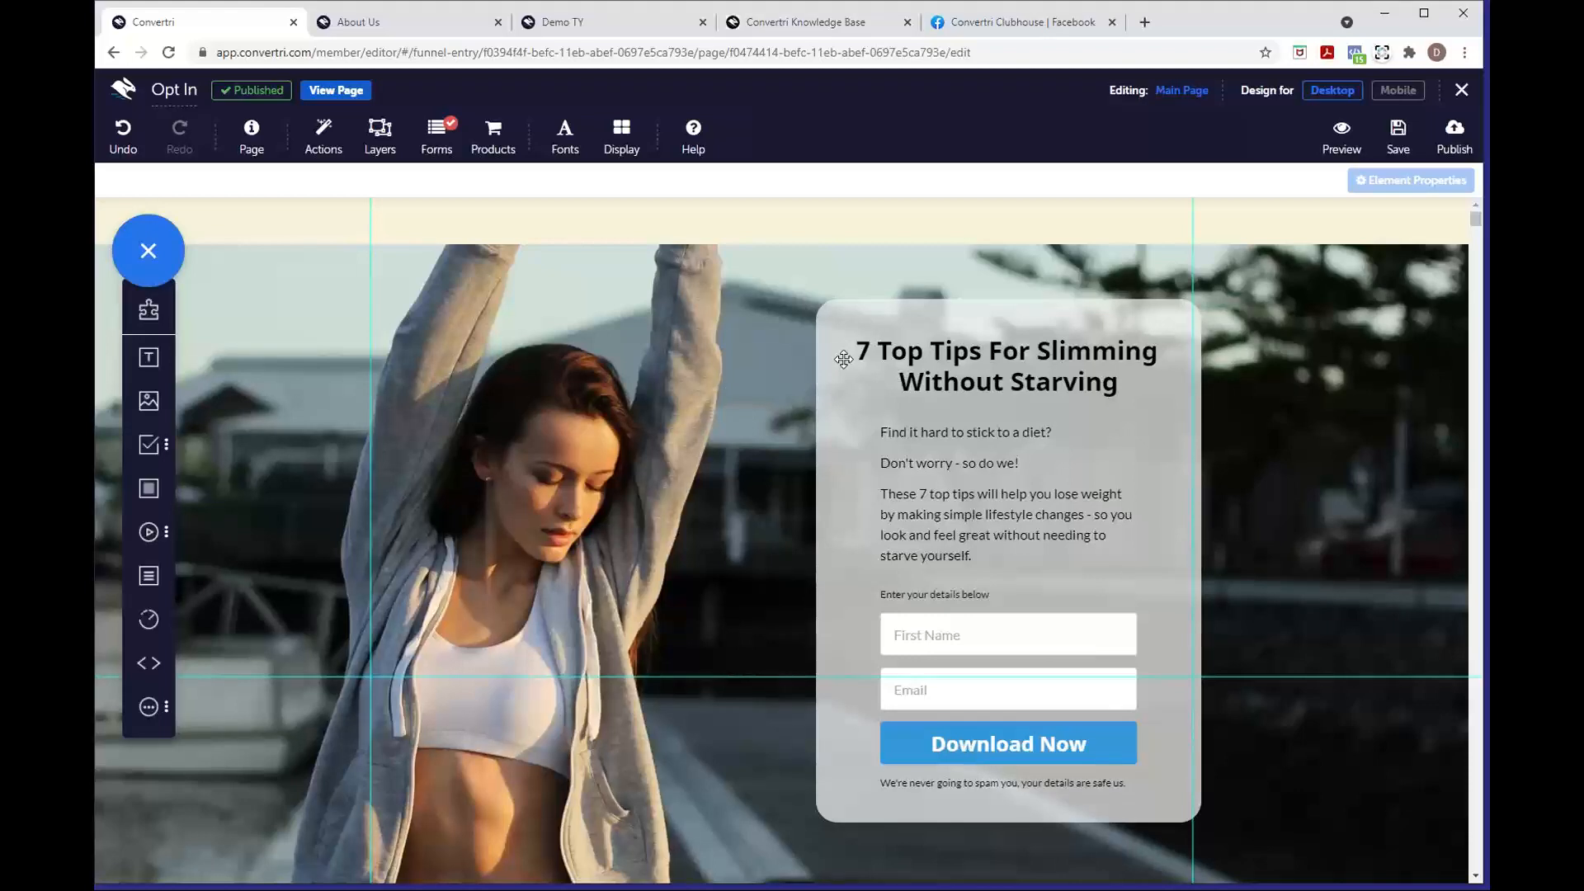
# Review the Opt In page's form configuration without changes, save the page and return to the funnel overview
pyautogui.click(1487, 88)
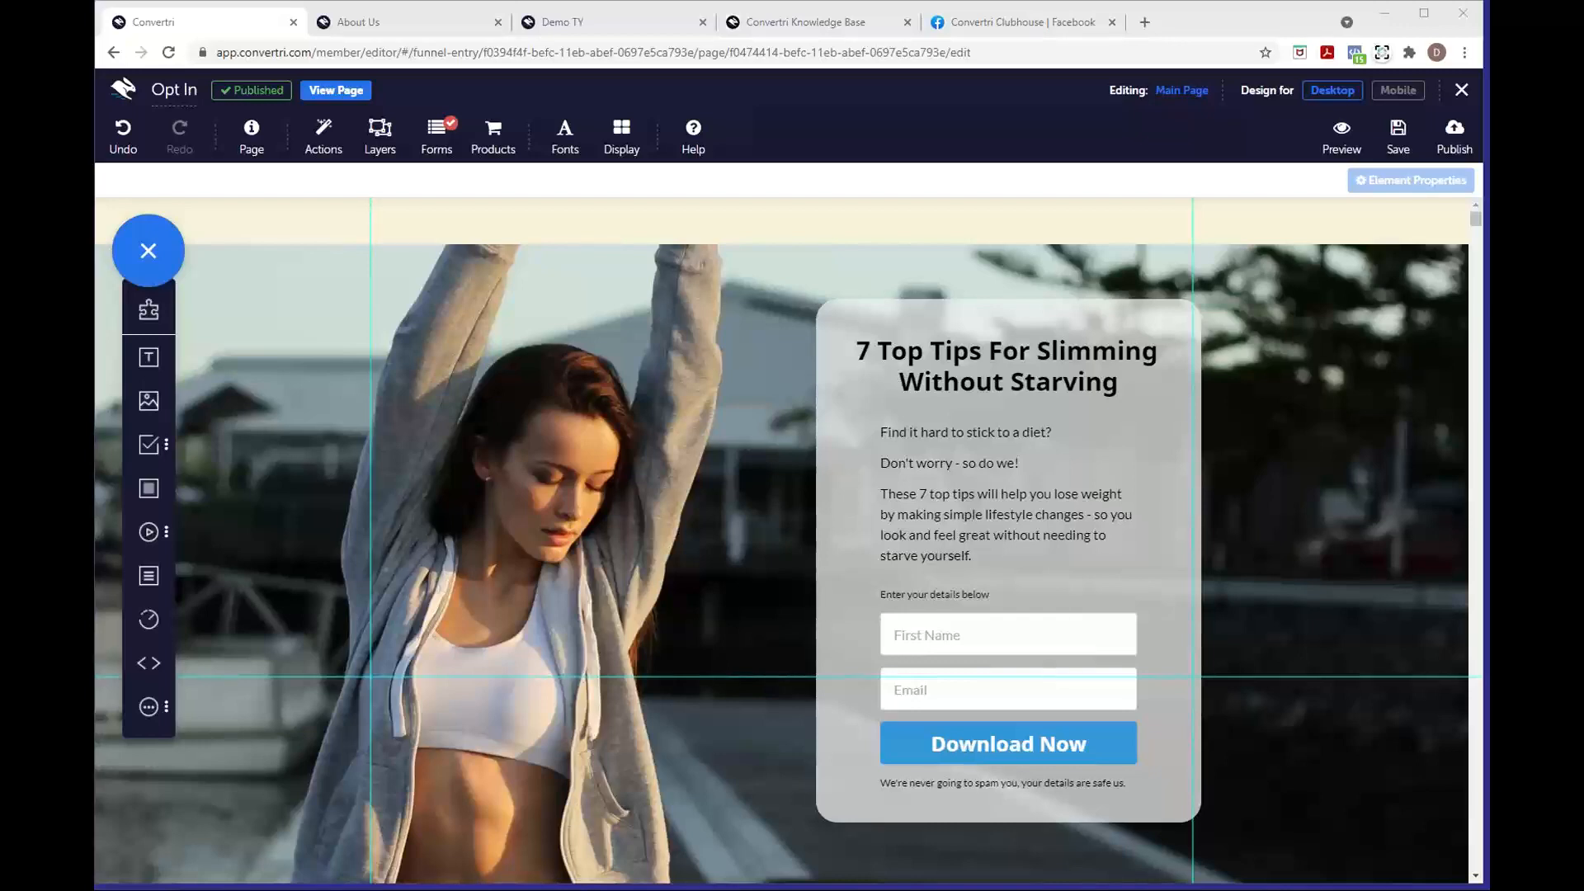
pyautogui.click(433, 155)
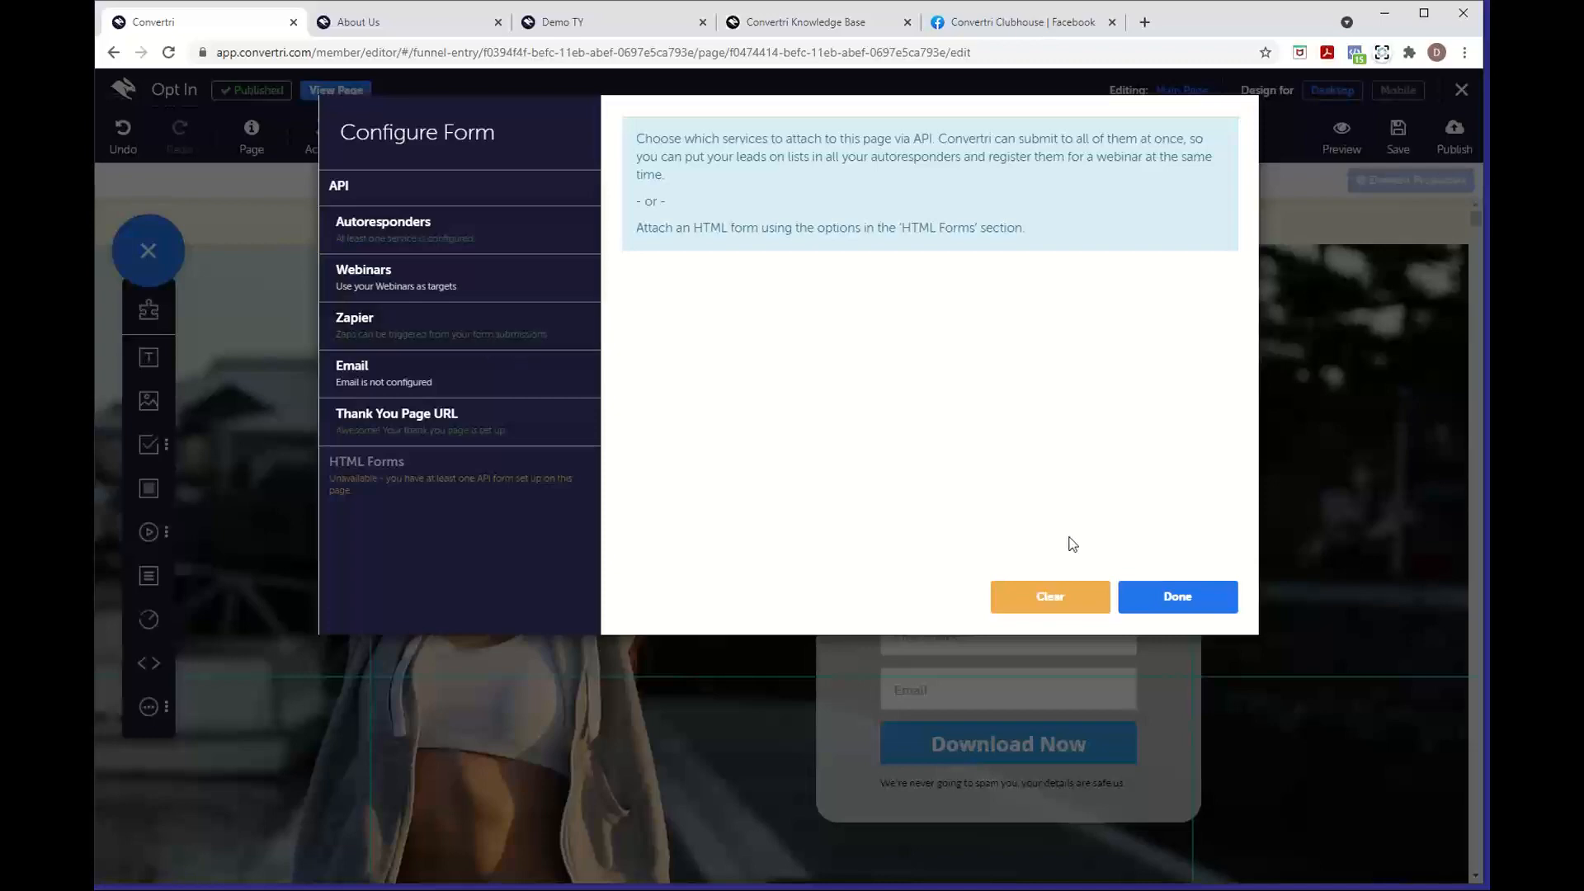
pyautogui.click(1195, 593)
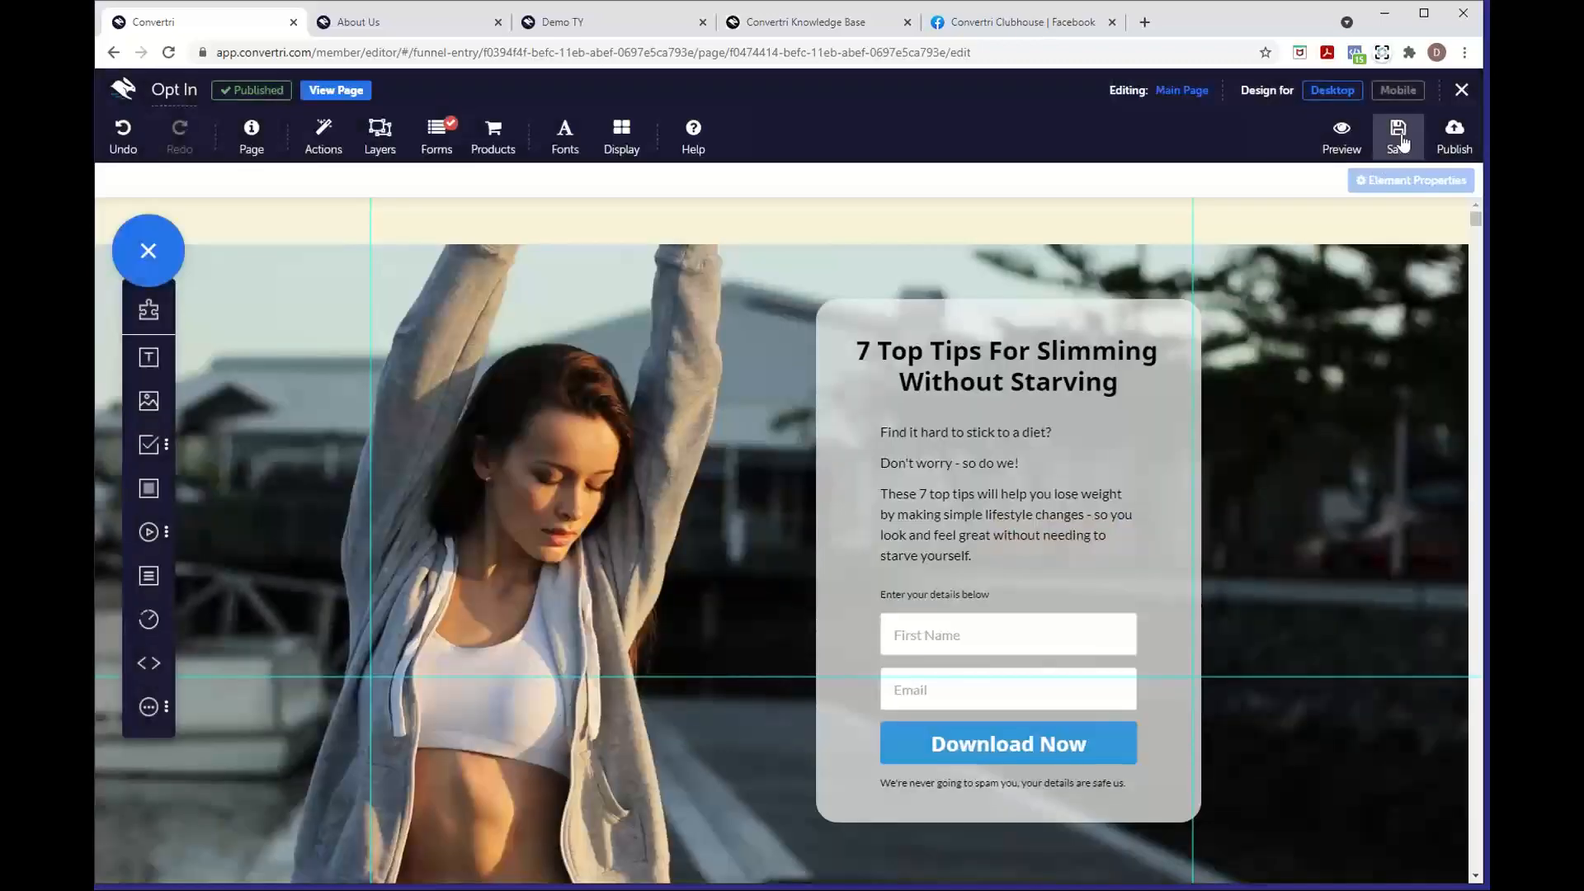
pyautogui.click(1400, 140)
pyautogui.click(1457, 100)
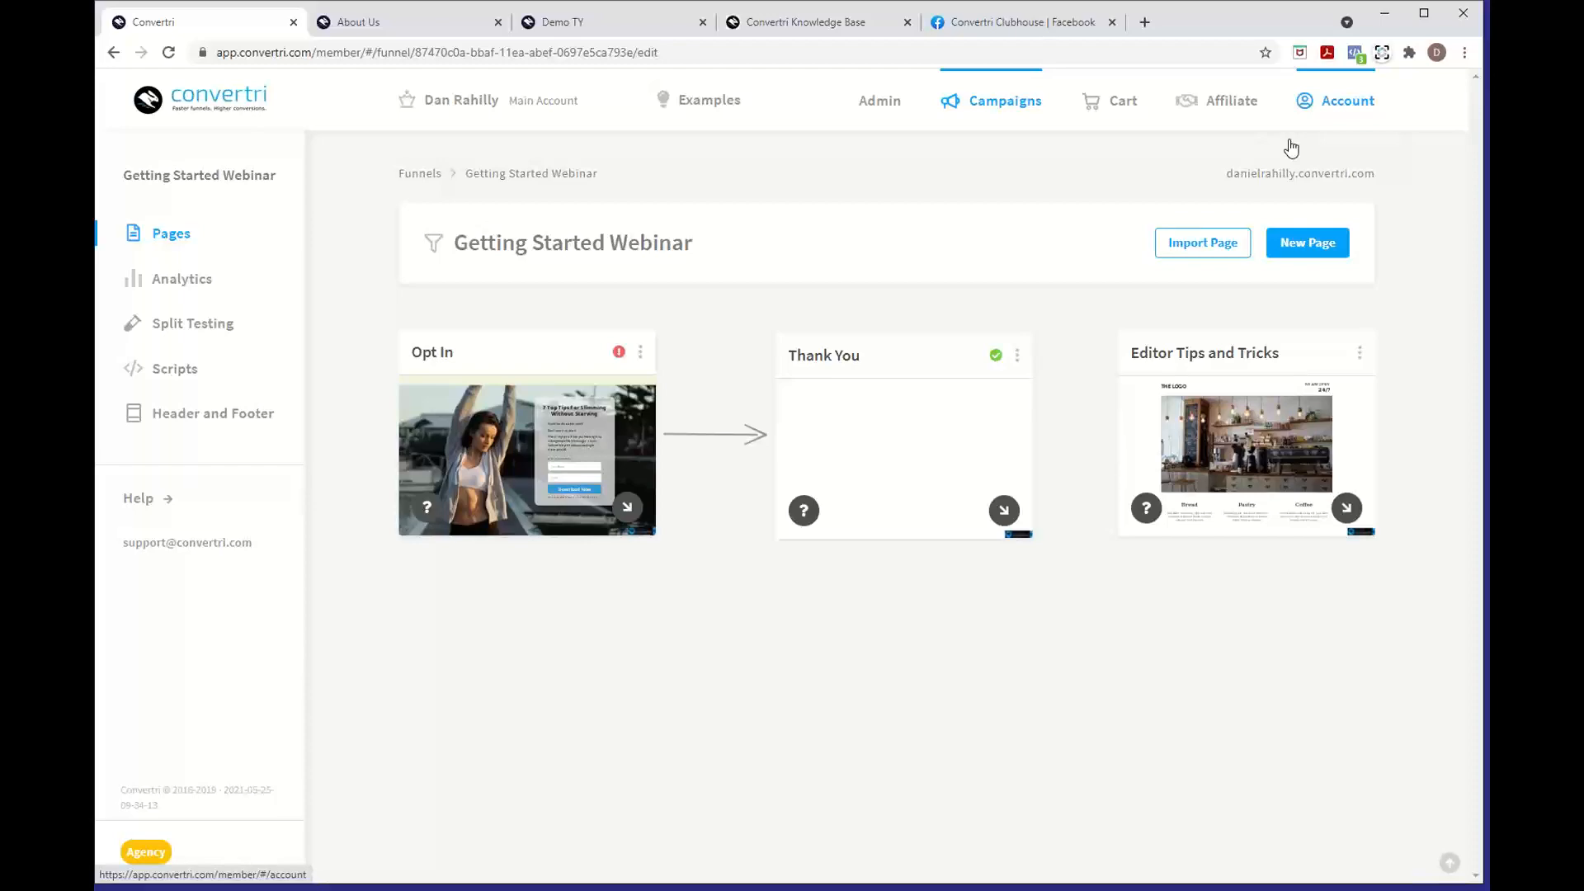
# Open the account's Integrations page and look through the available payment, autoresponder and webinar services
pyautogui.click(1291, 148)
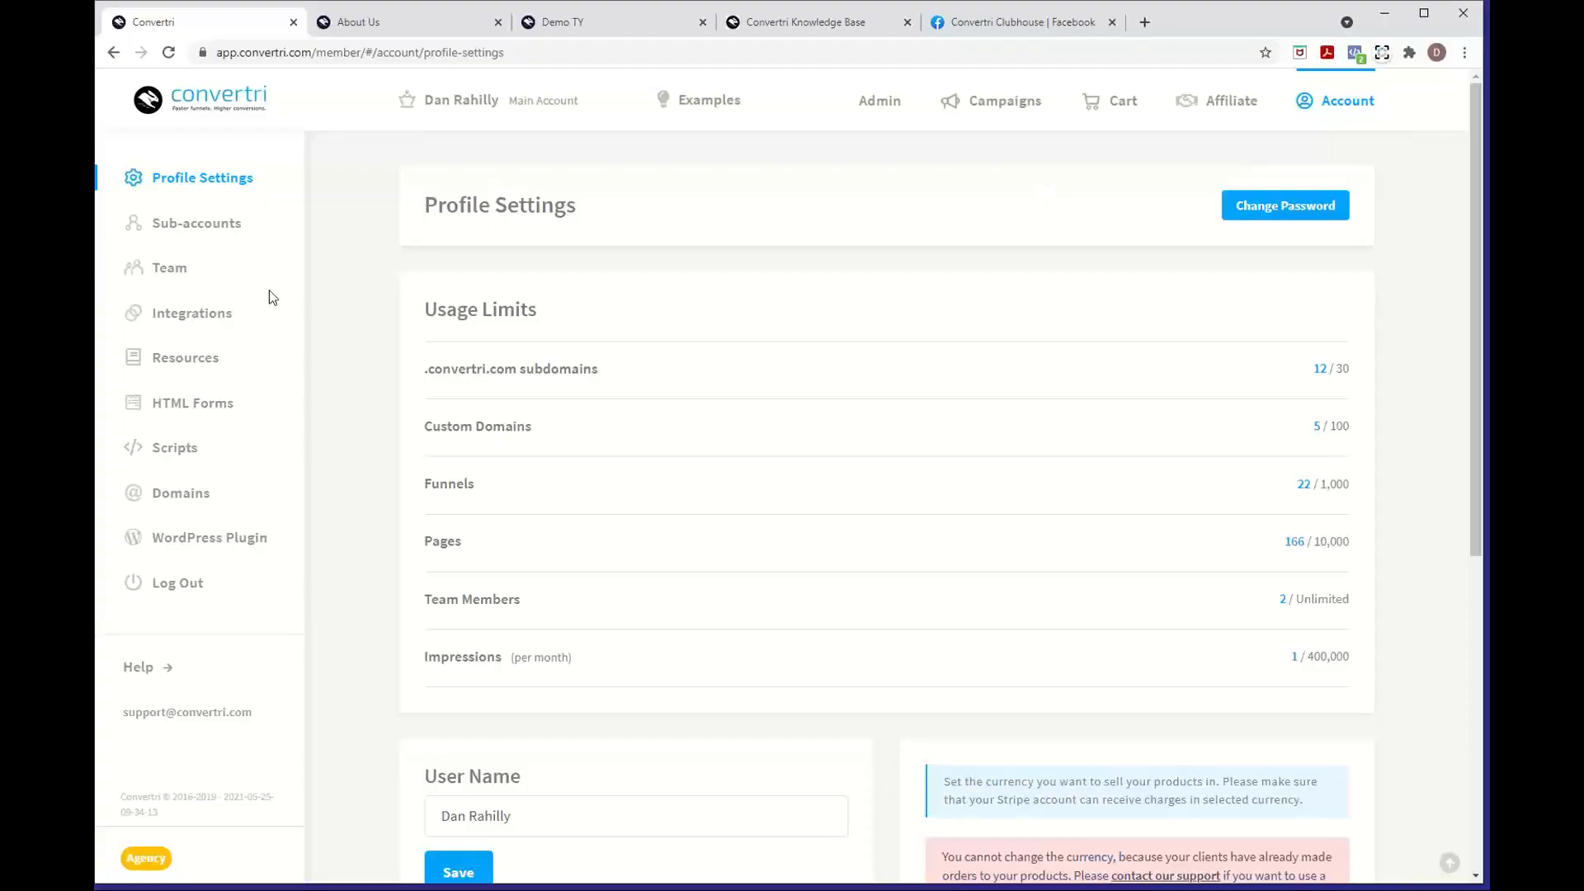
pyautogui.click(234, 313)
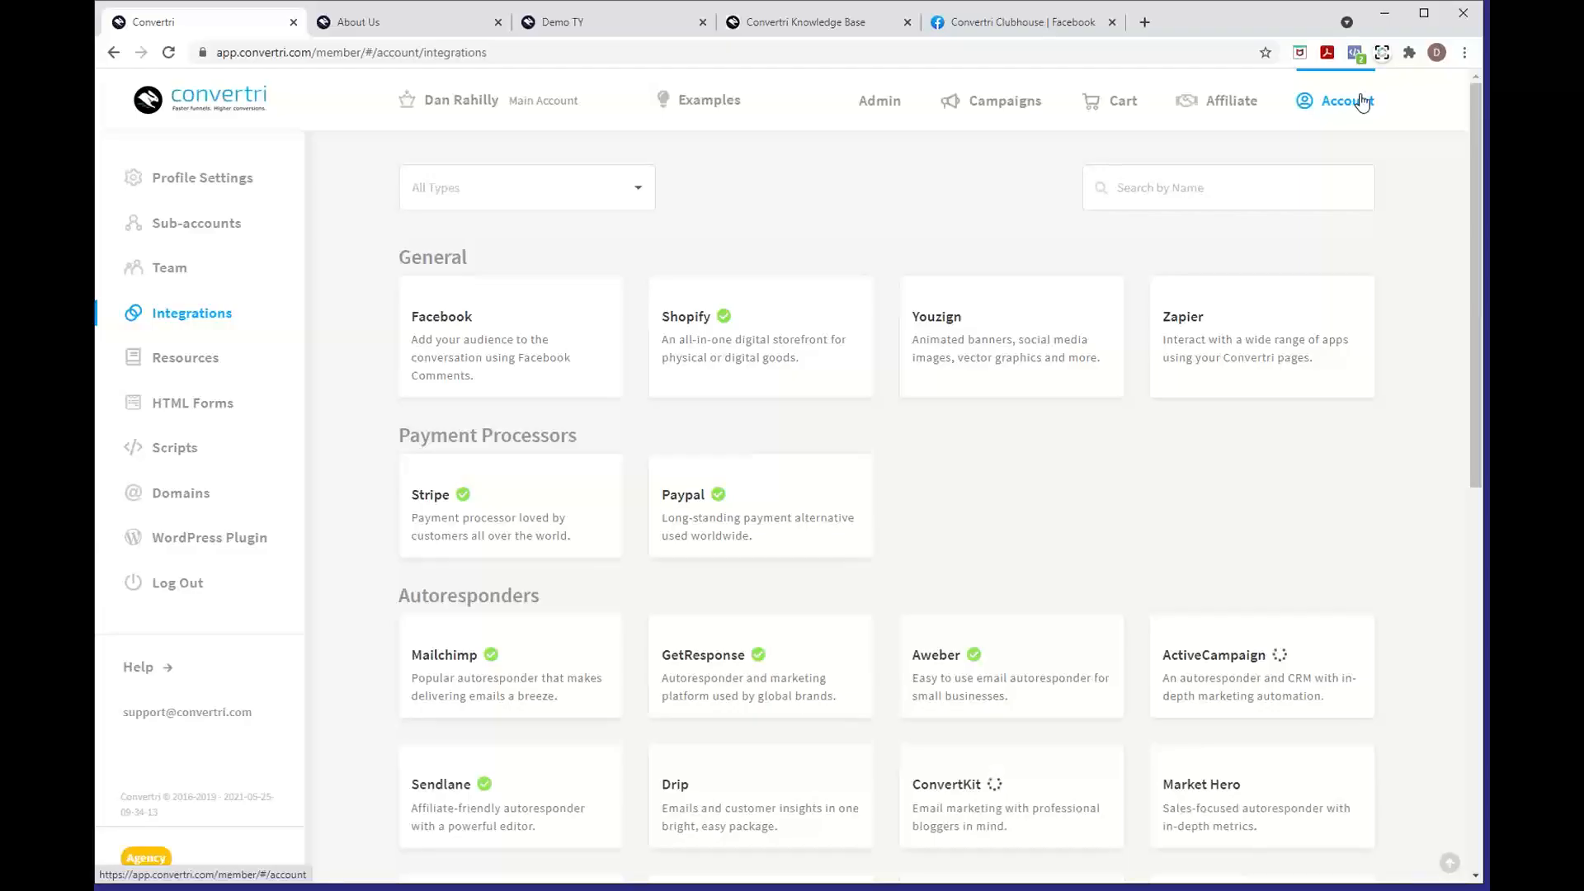
pyautogui.click(145, 325)
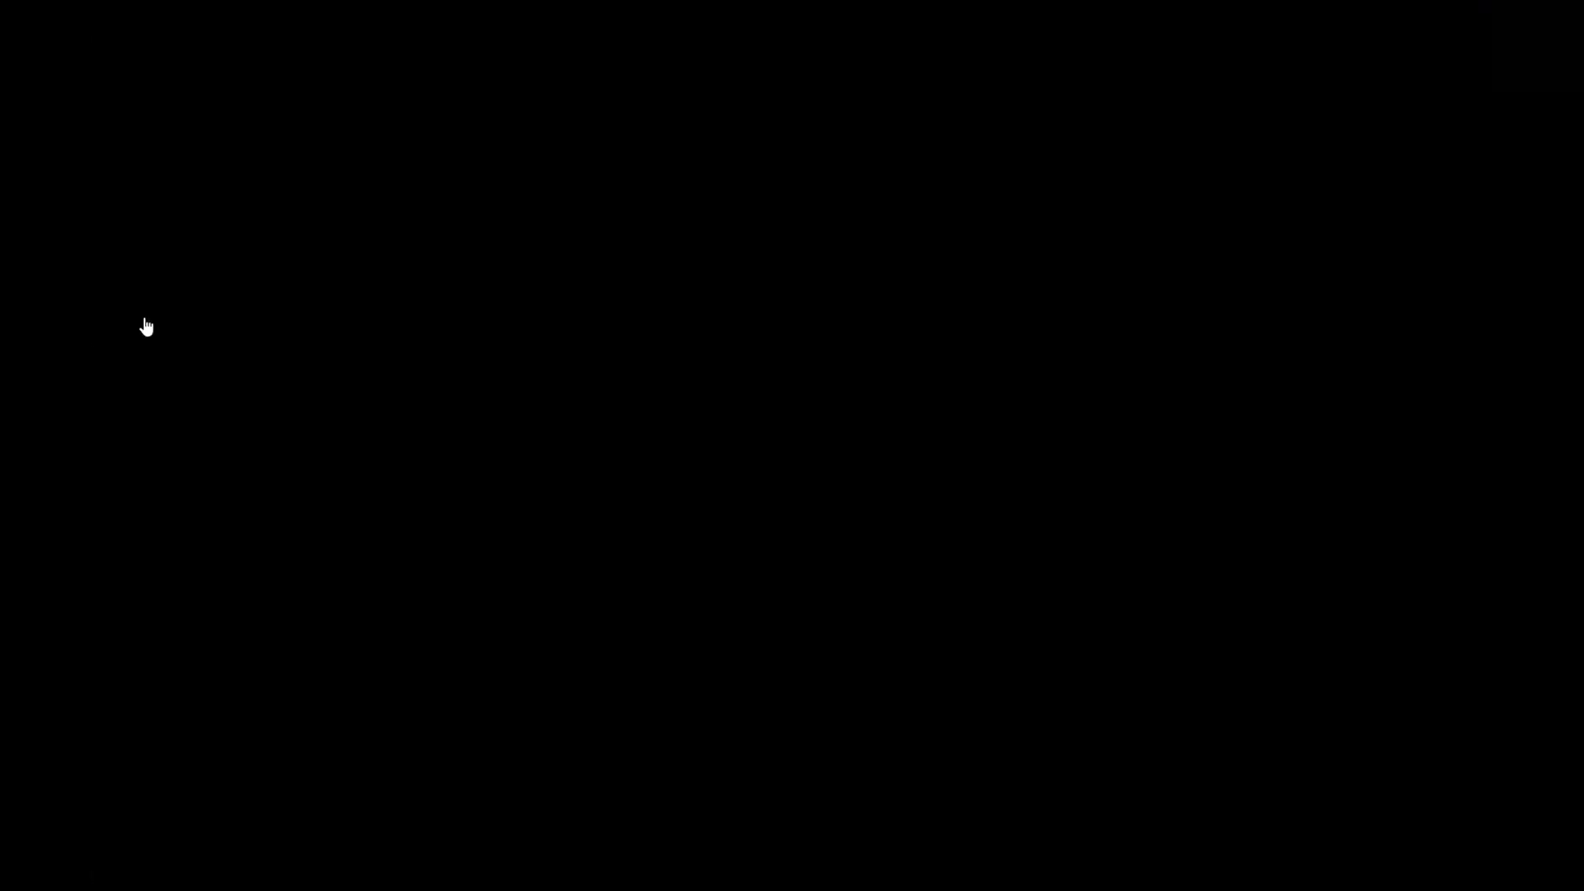
pyautogui.scroll(-5, 1056, 487)
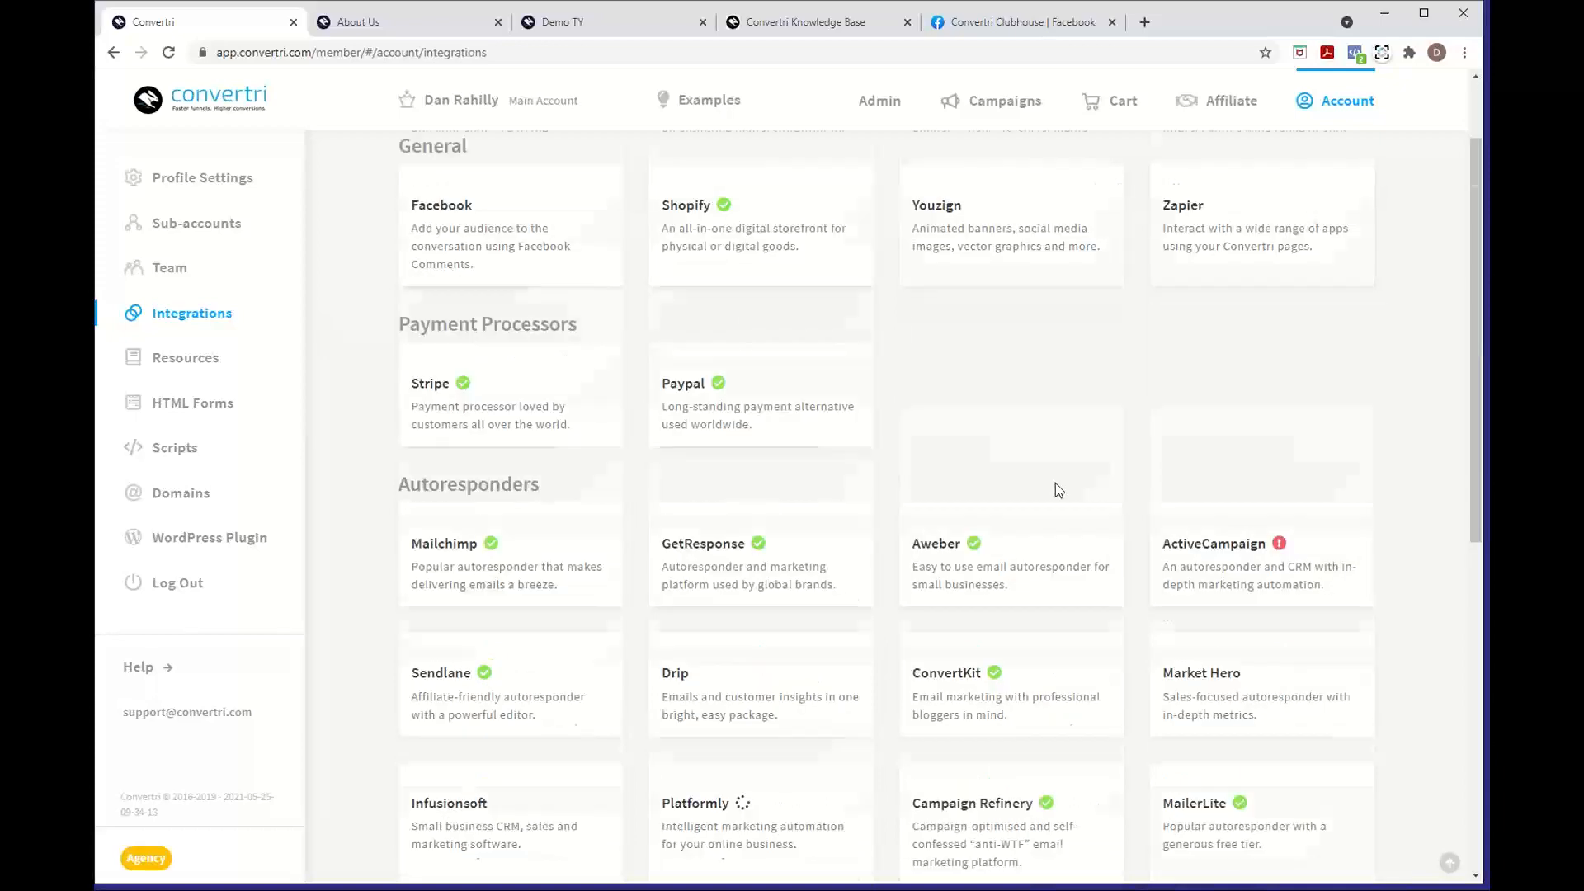
pyautogui.scroll(-4, 1056, 490)
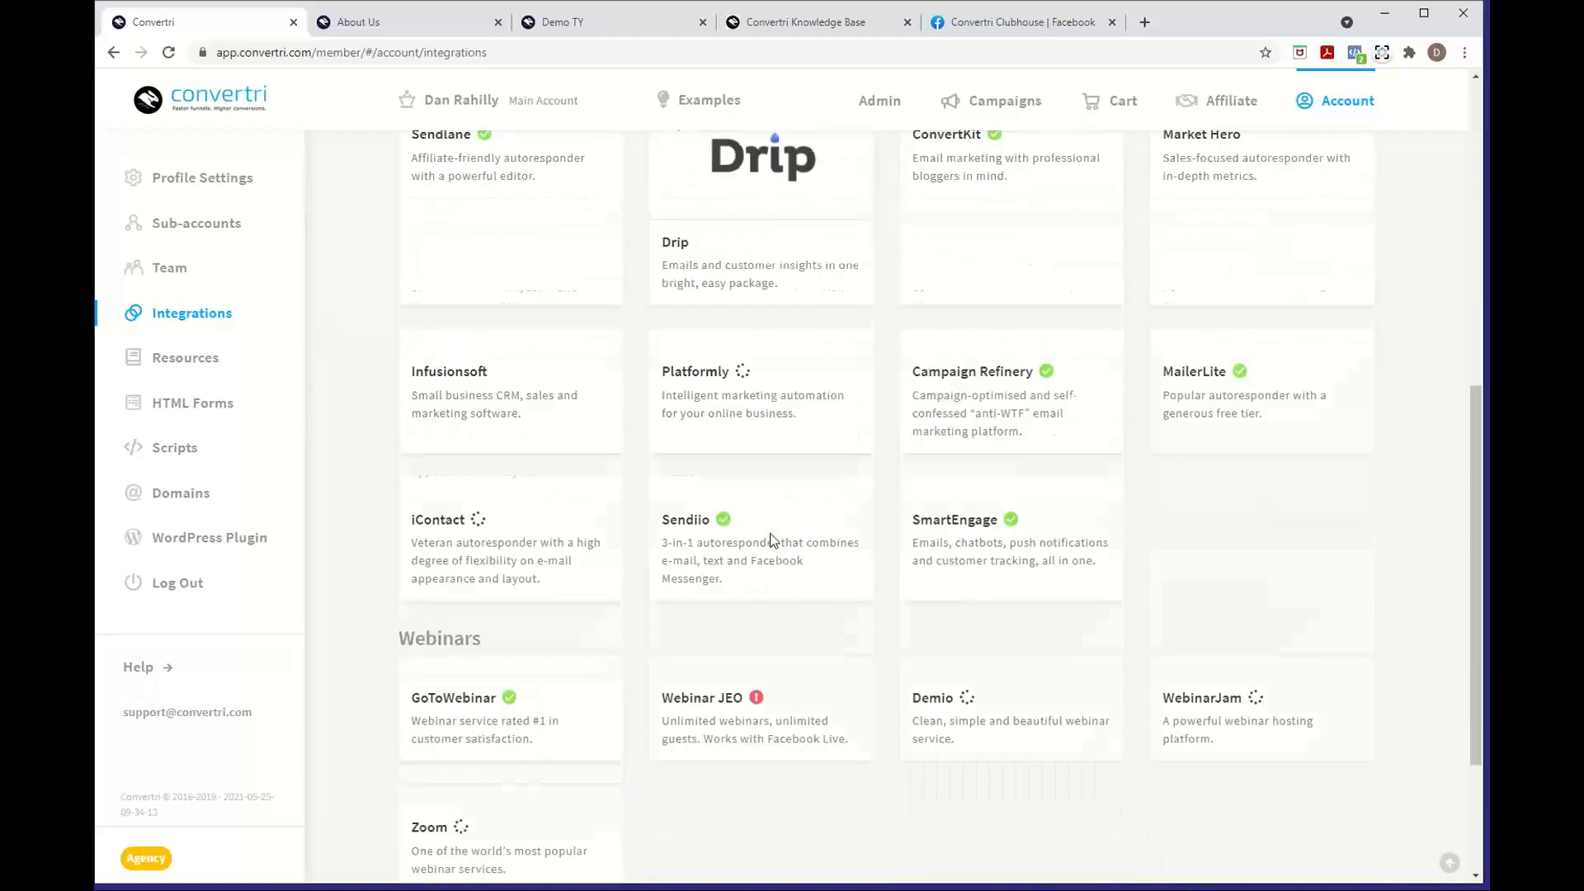
# Review the integrations up to the General group with Zapier, and open the account's profile settings
pyautogui.scroll(12, 780, 759)
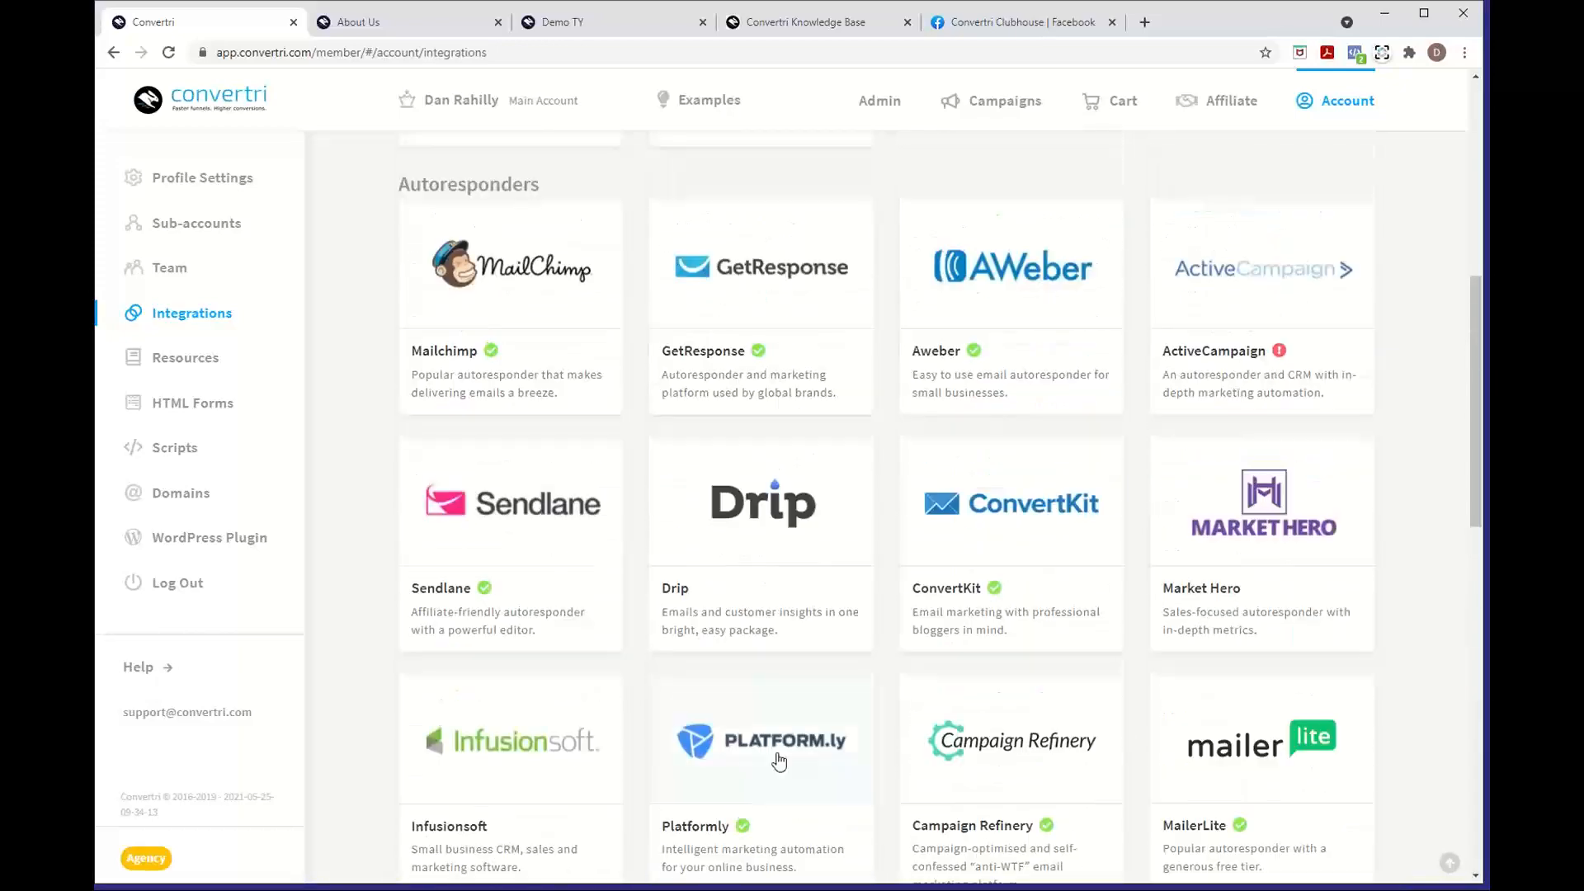
pyautogui.scroll(3, 780, 759)
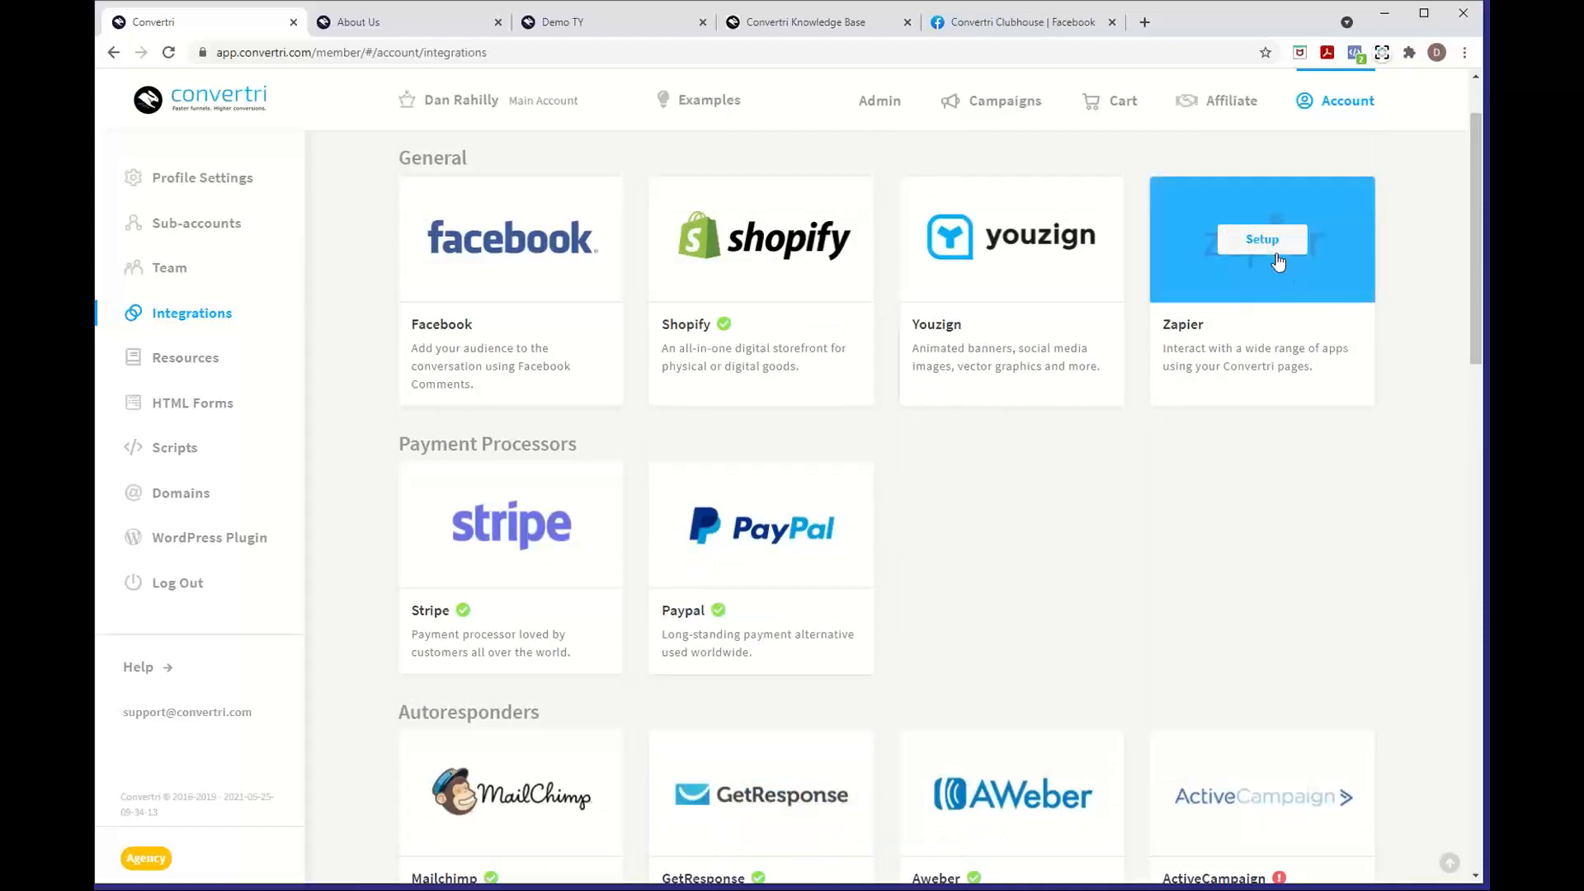
pyautogui.scroll(1, 1277, 261)
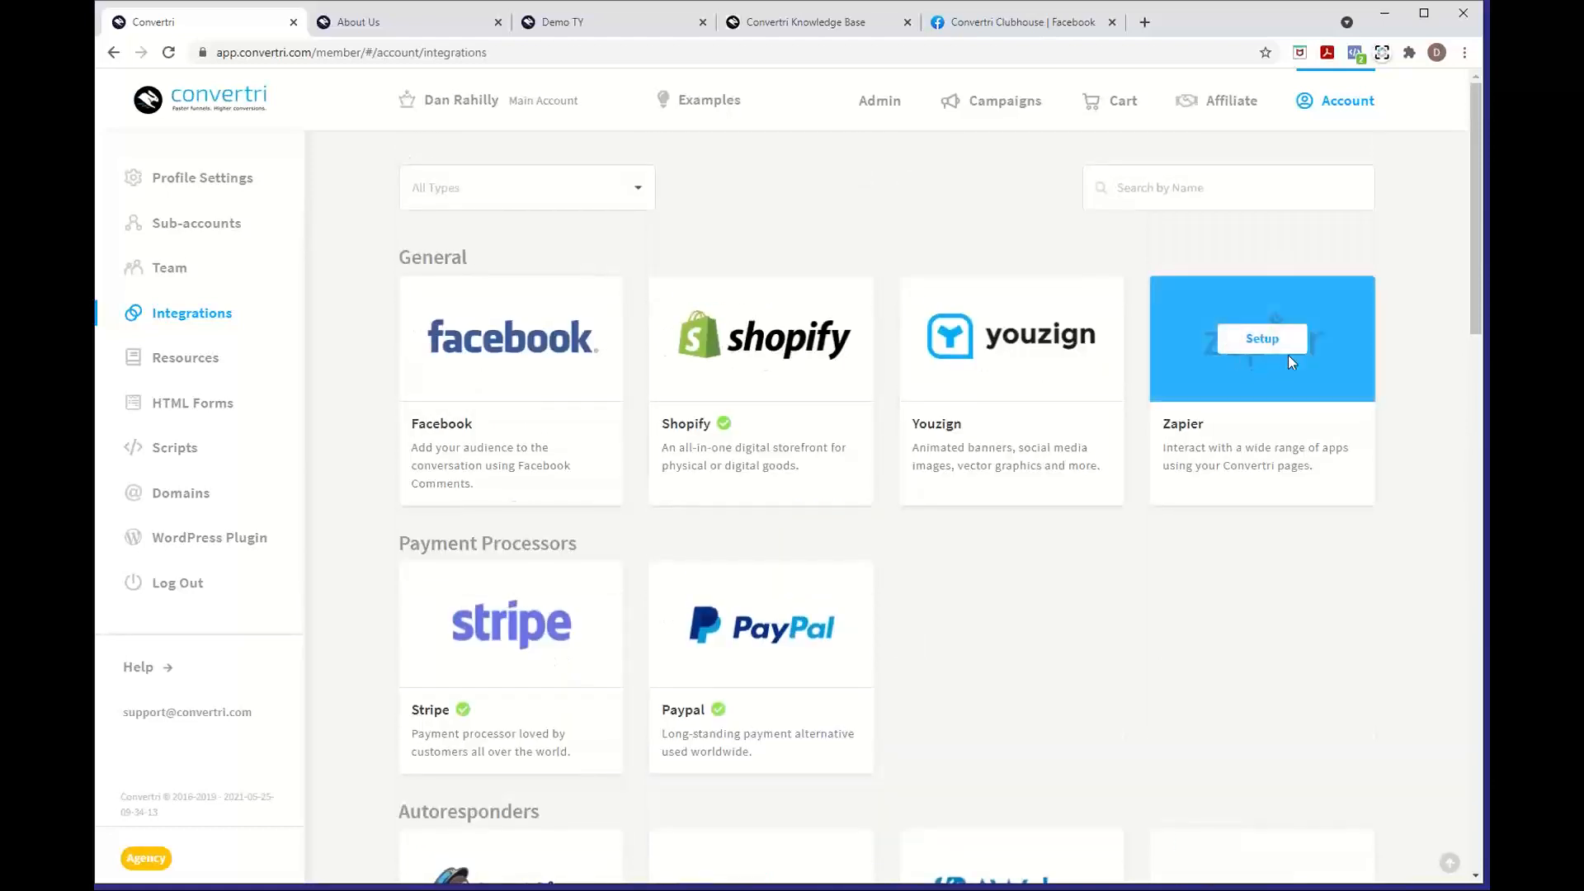
pyautogui.click(1285, 339)
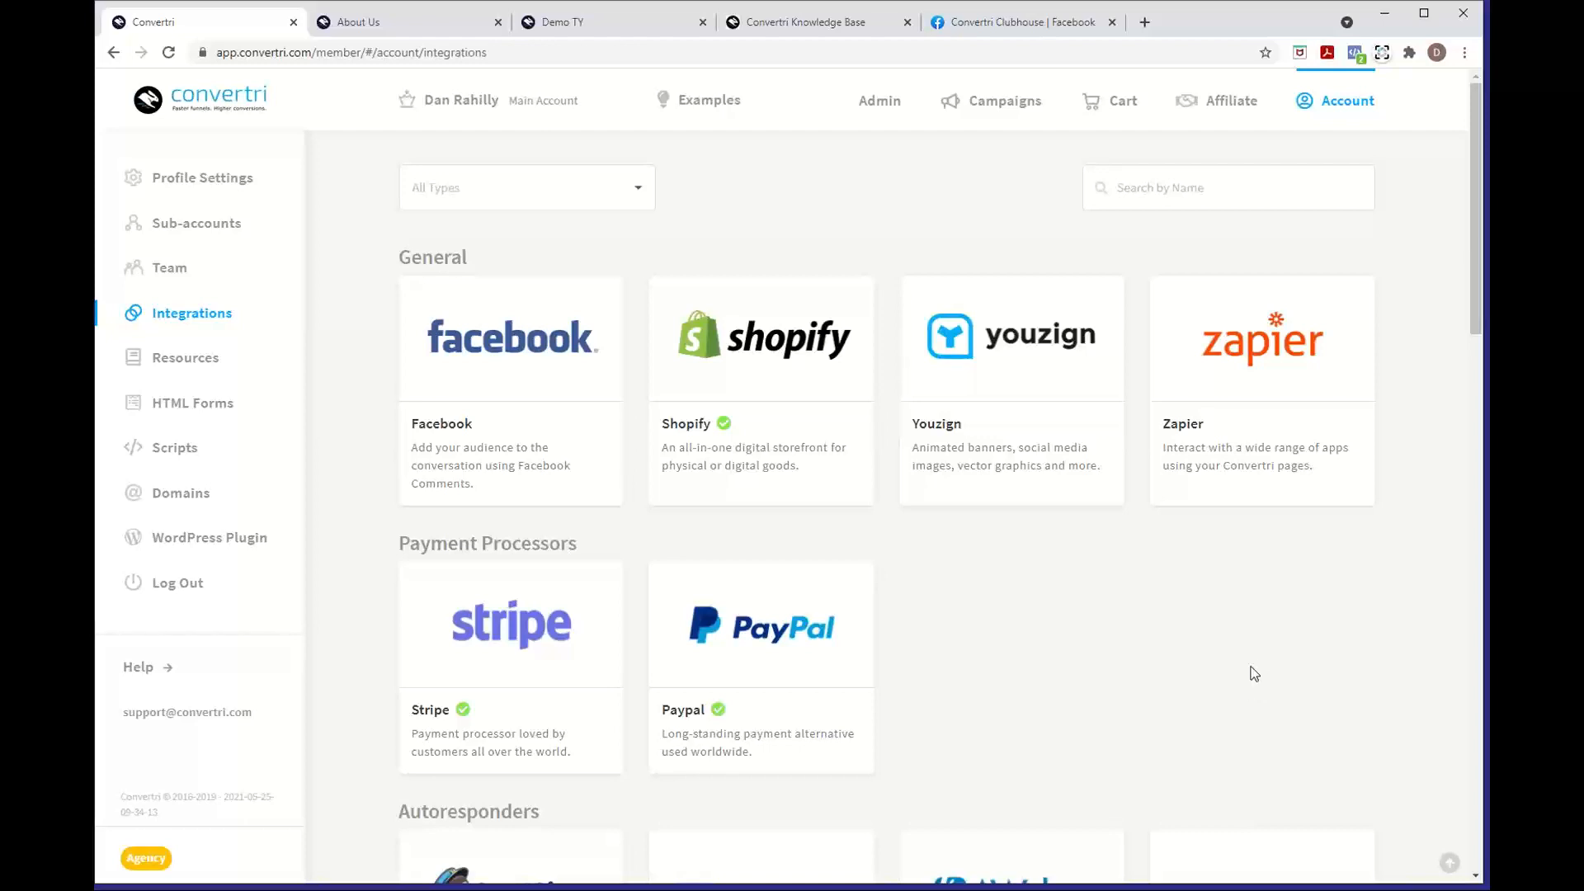
pyautogui.click(1328, 113)
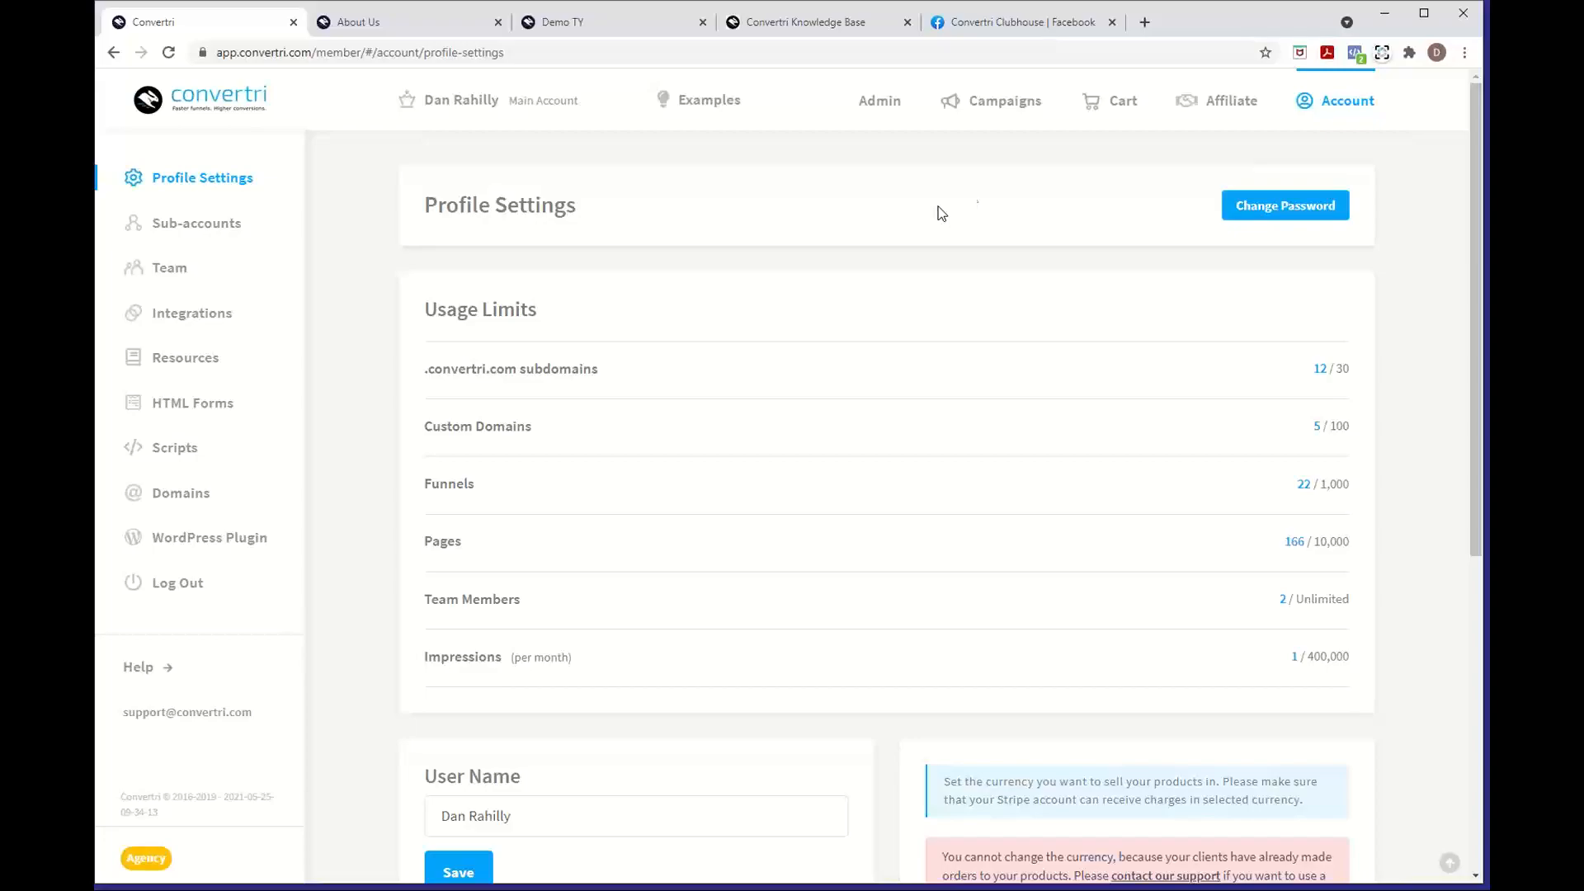
pyautogui.click(1483, 83)
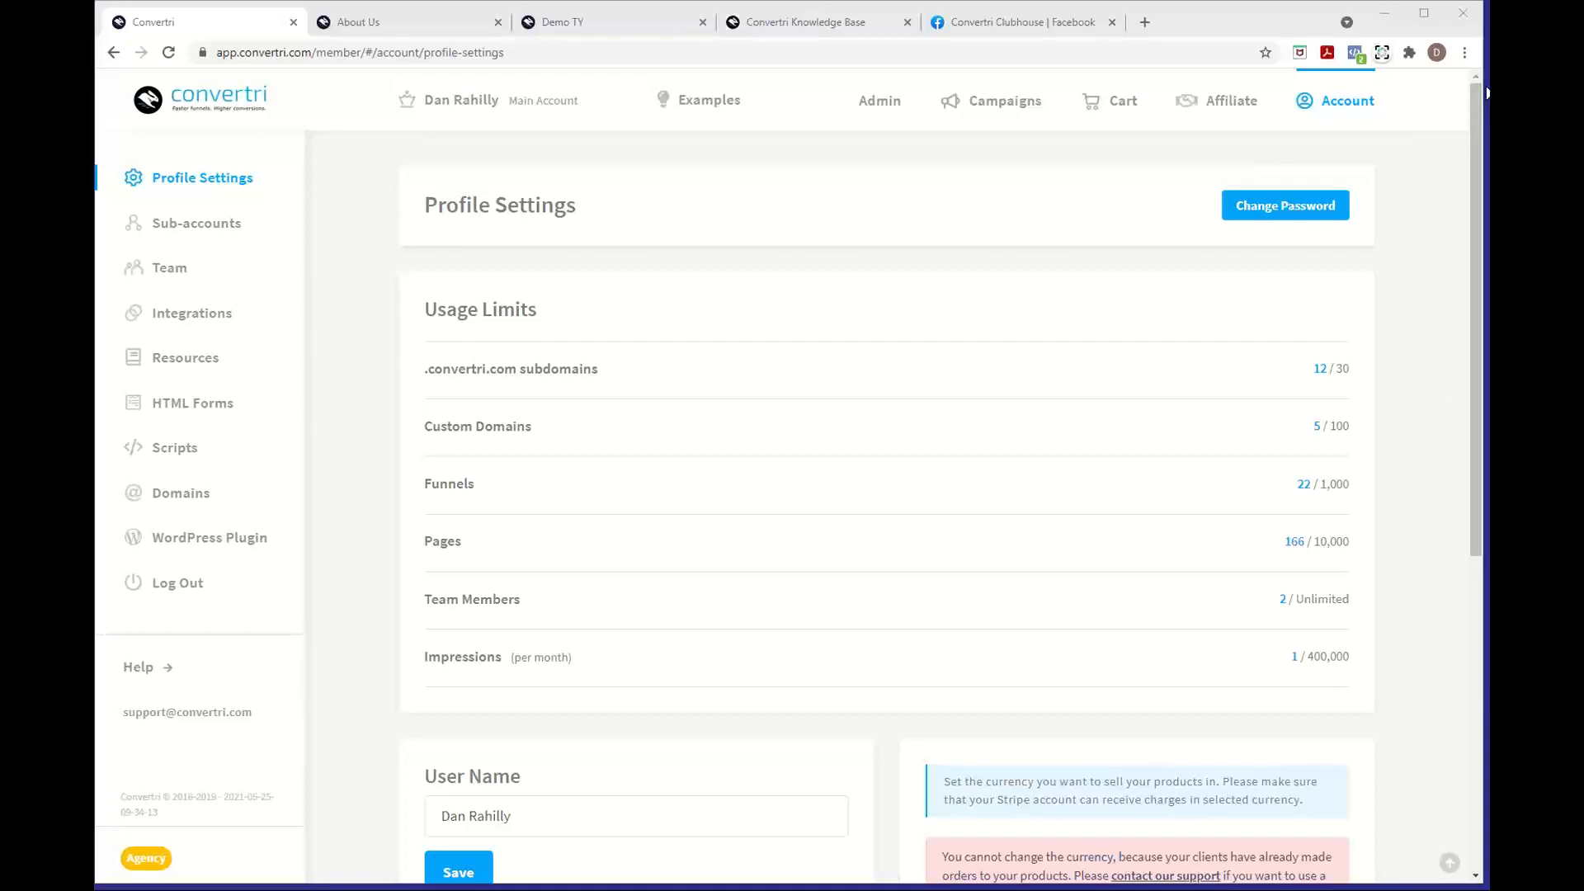
# Open the Editor Tips and Tricks page of the Getting Started Webinar funnel for editing
pyautogui.click(1008, 128)
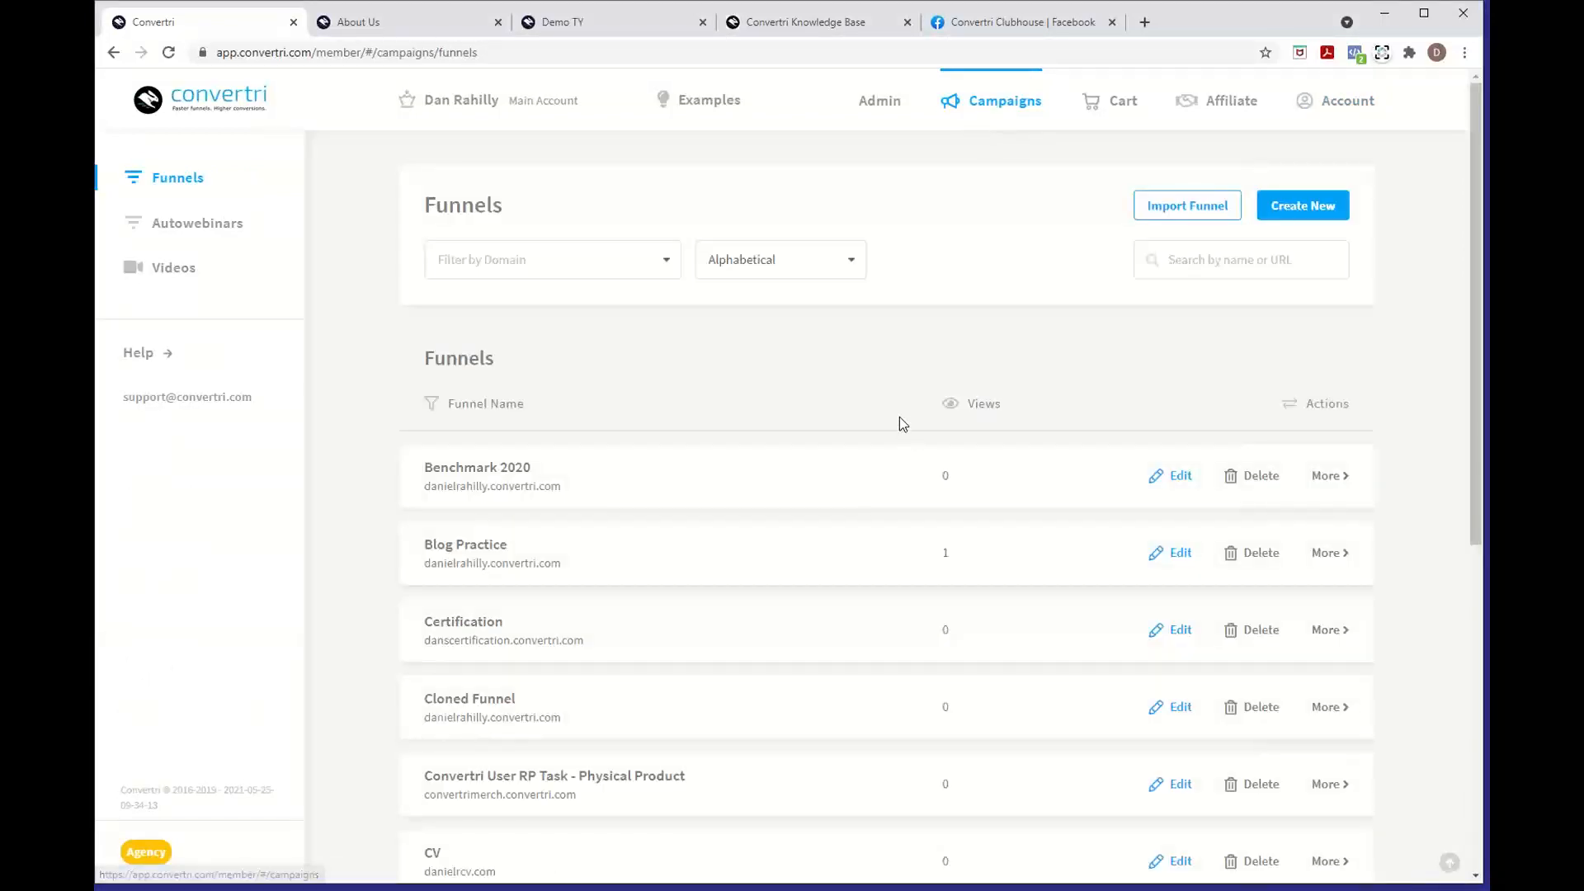
pyautogui.scroll(-2, 901, 417)
pyautogui.scroll(-3, 902, 419)
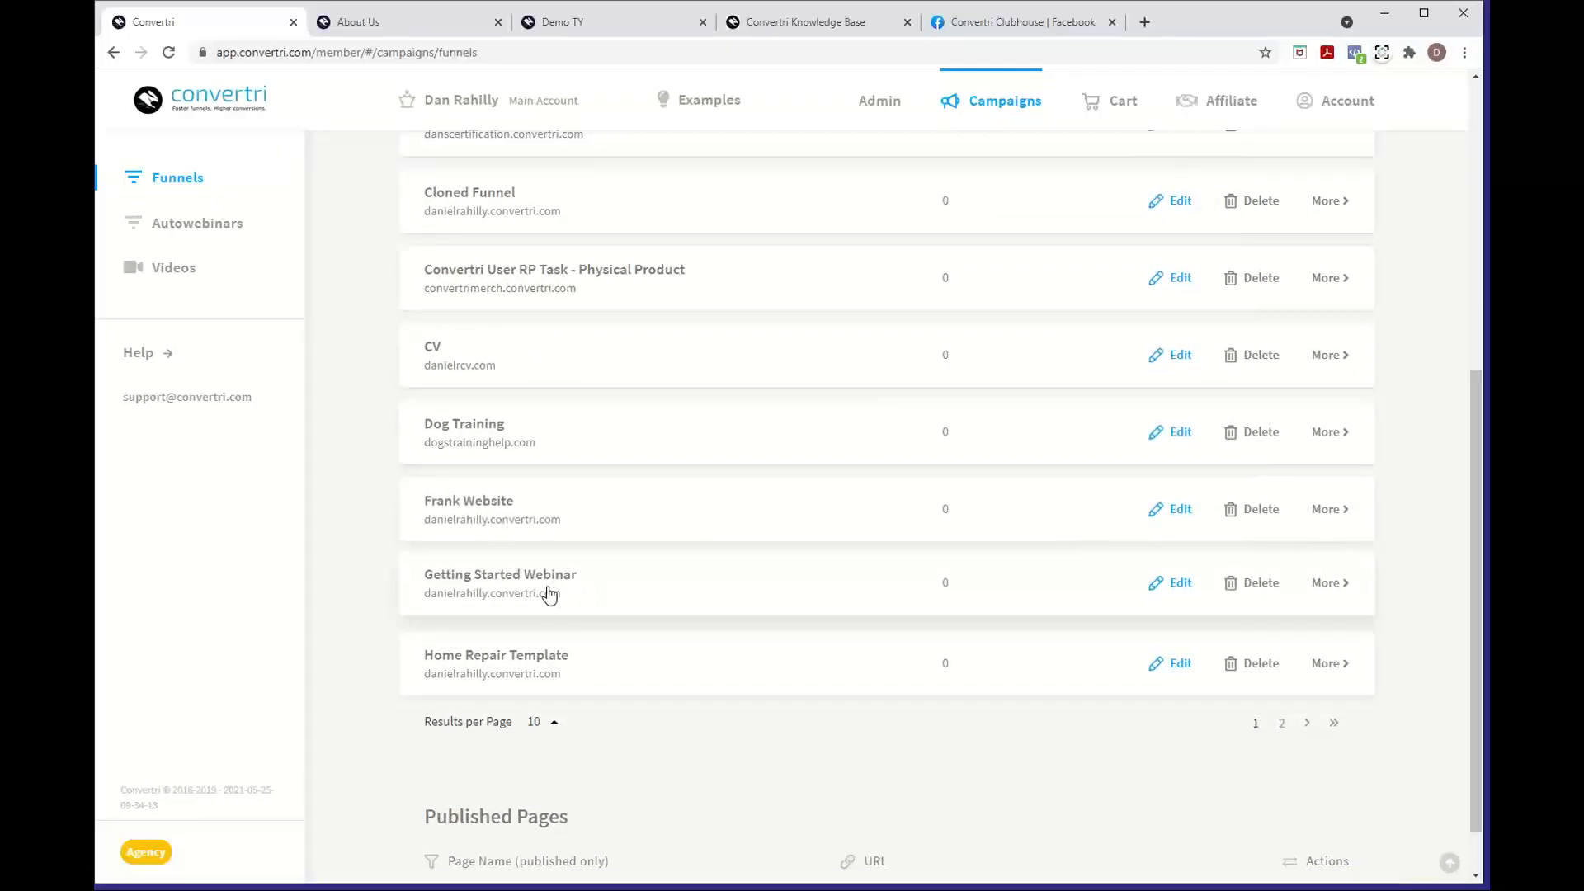
pyautogui.click(538, 585)
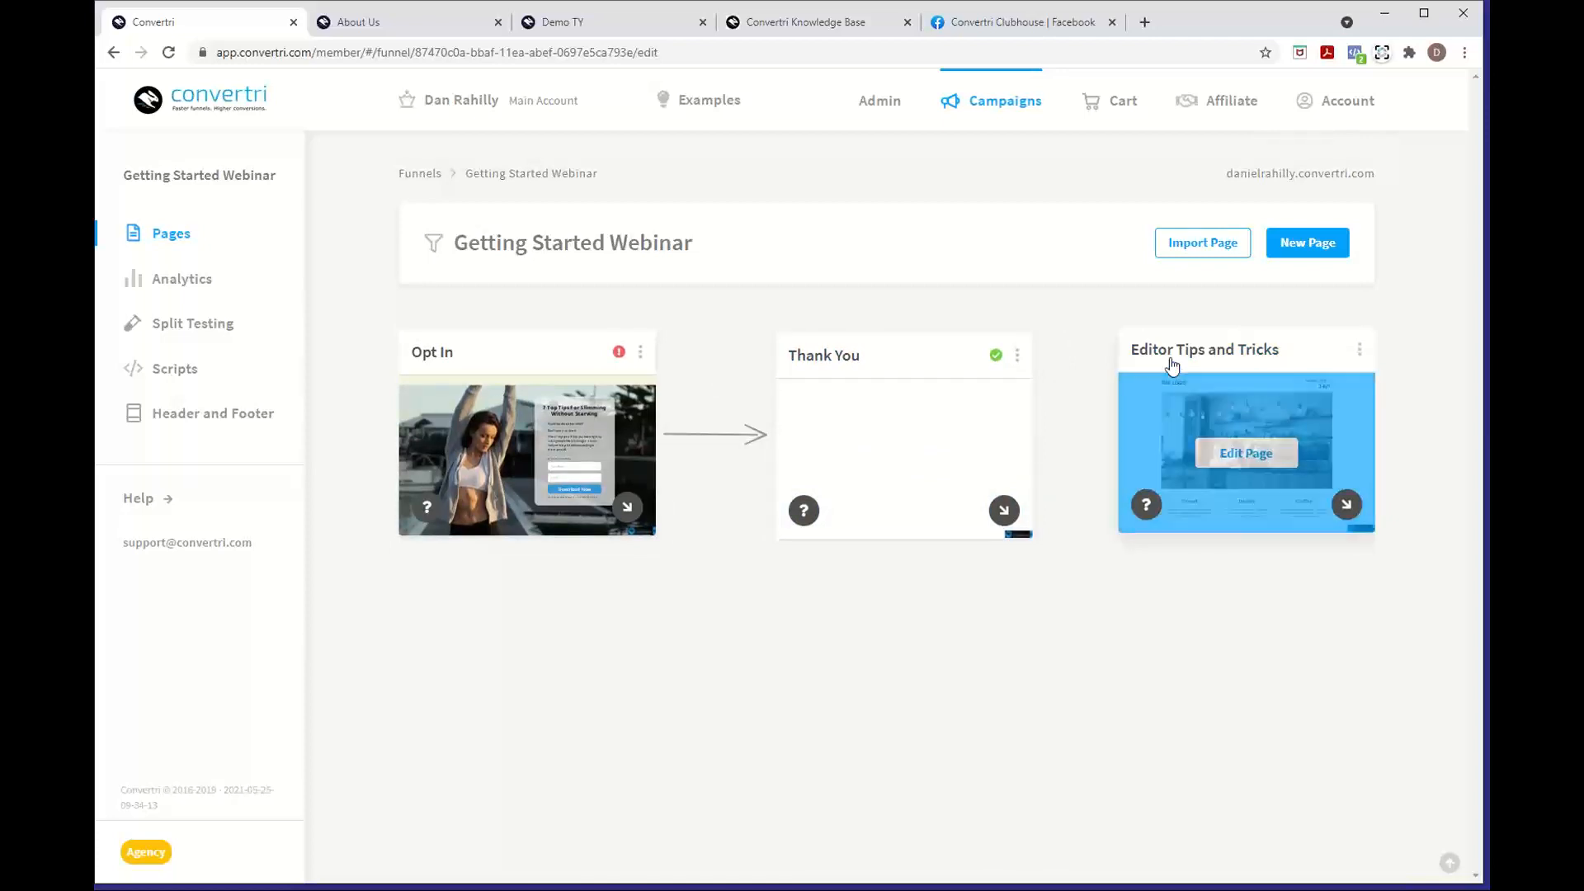
pyautogui.moveTo(1268, 447)
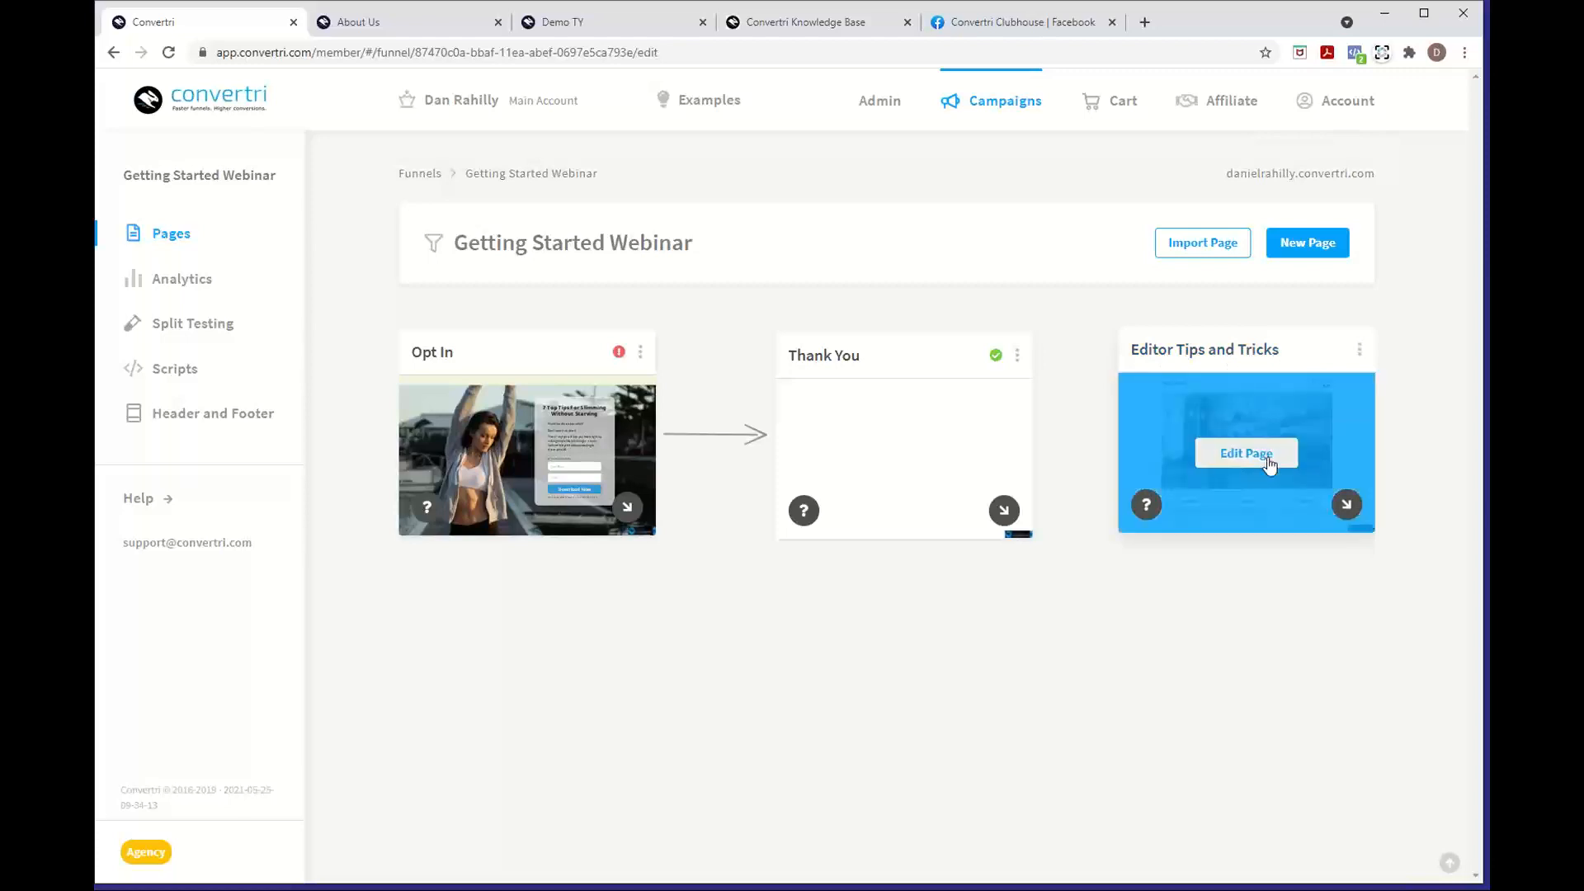
pyautogui.click(1269, 468)
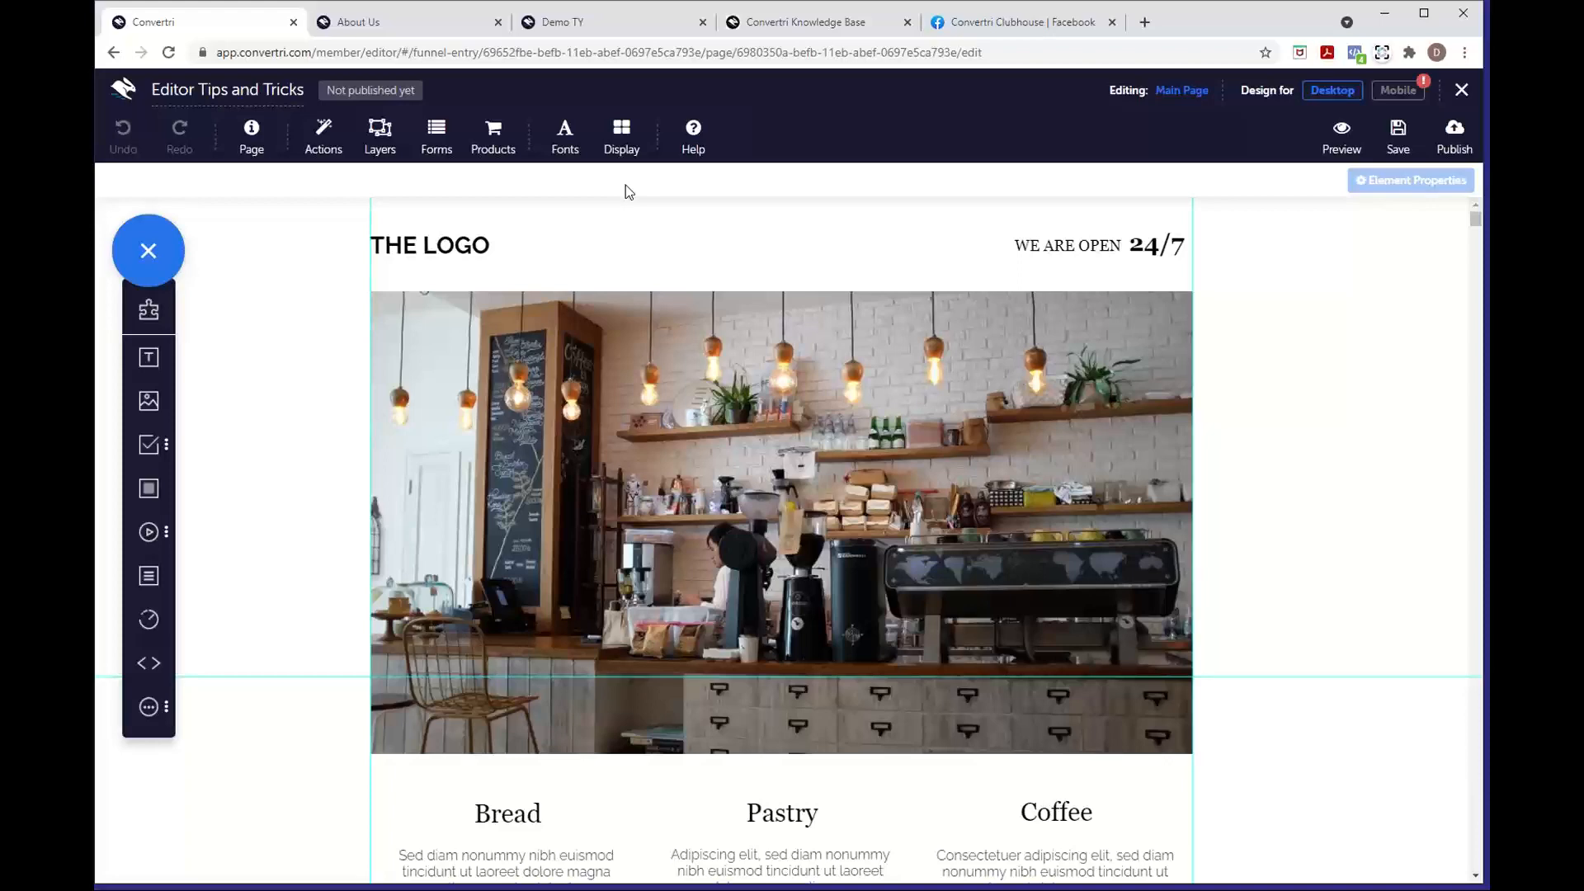
# Turn on element outlines in the page editor's display options
pyautogui.click(620, 146)
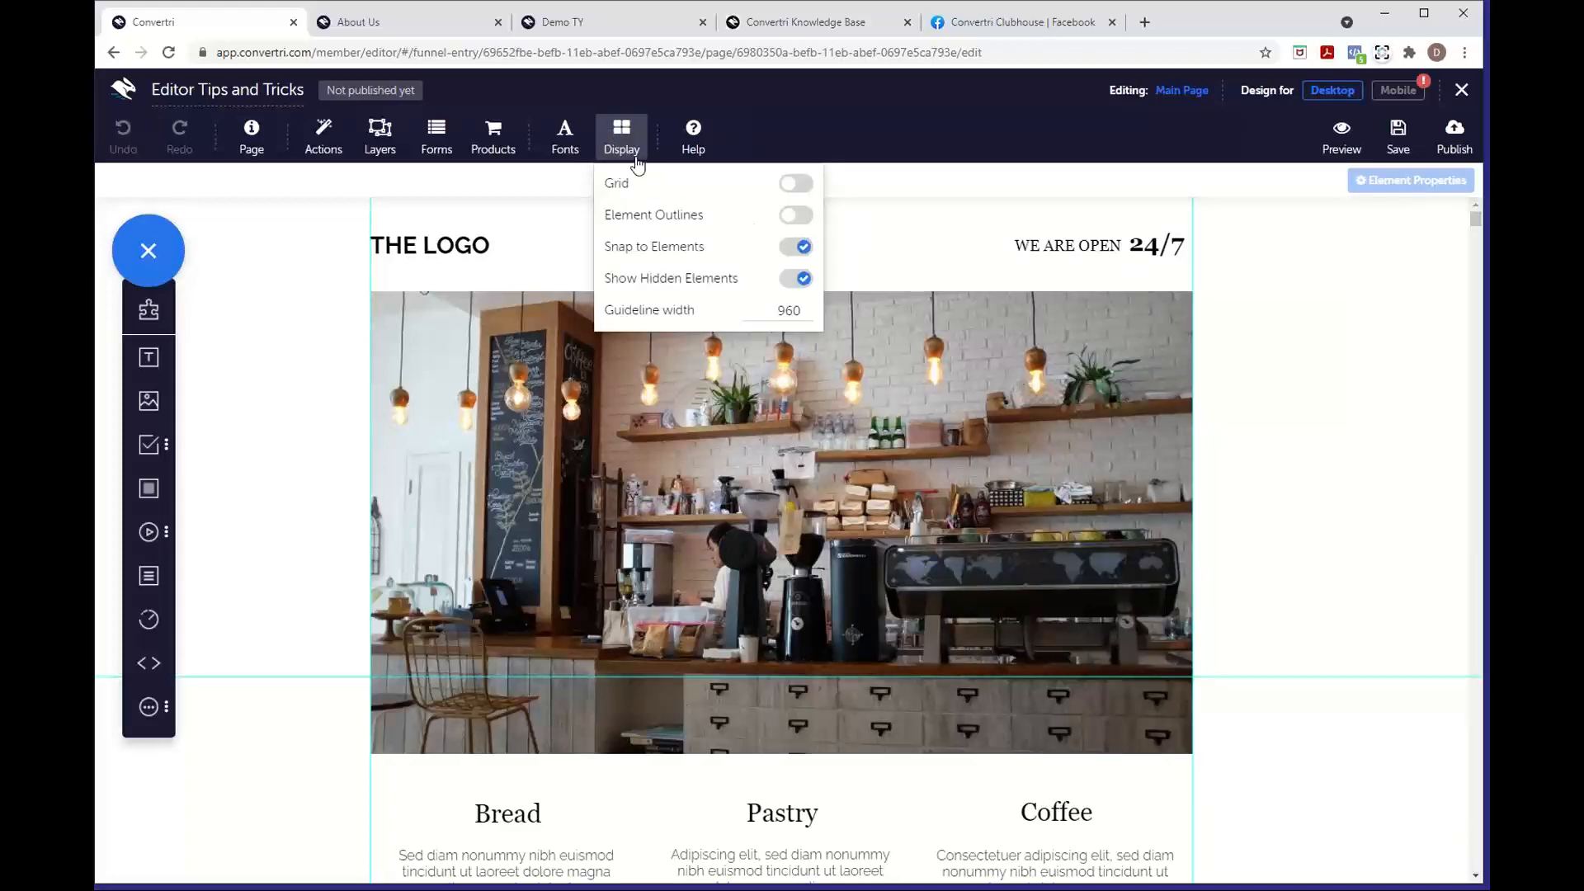
pyautogui.click(788, 216)
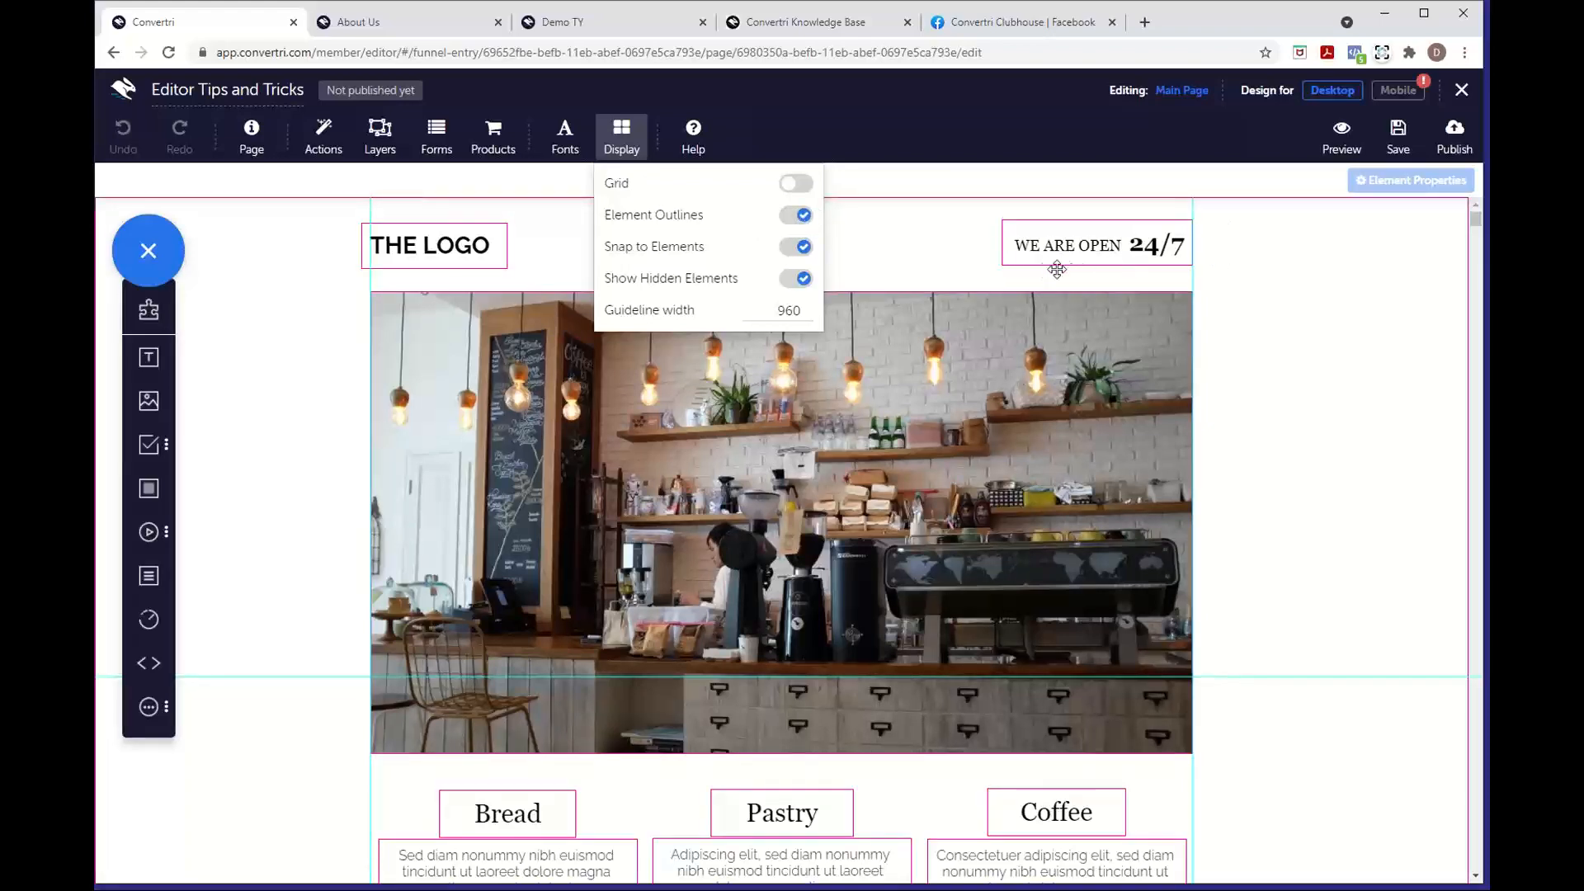
pyautogui.click(621, 154)
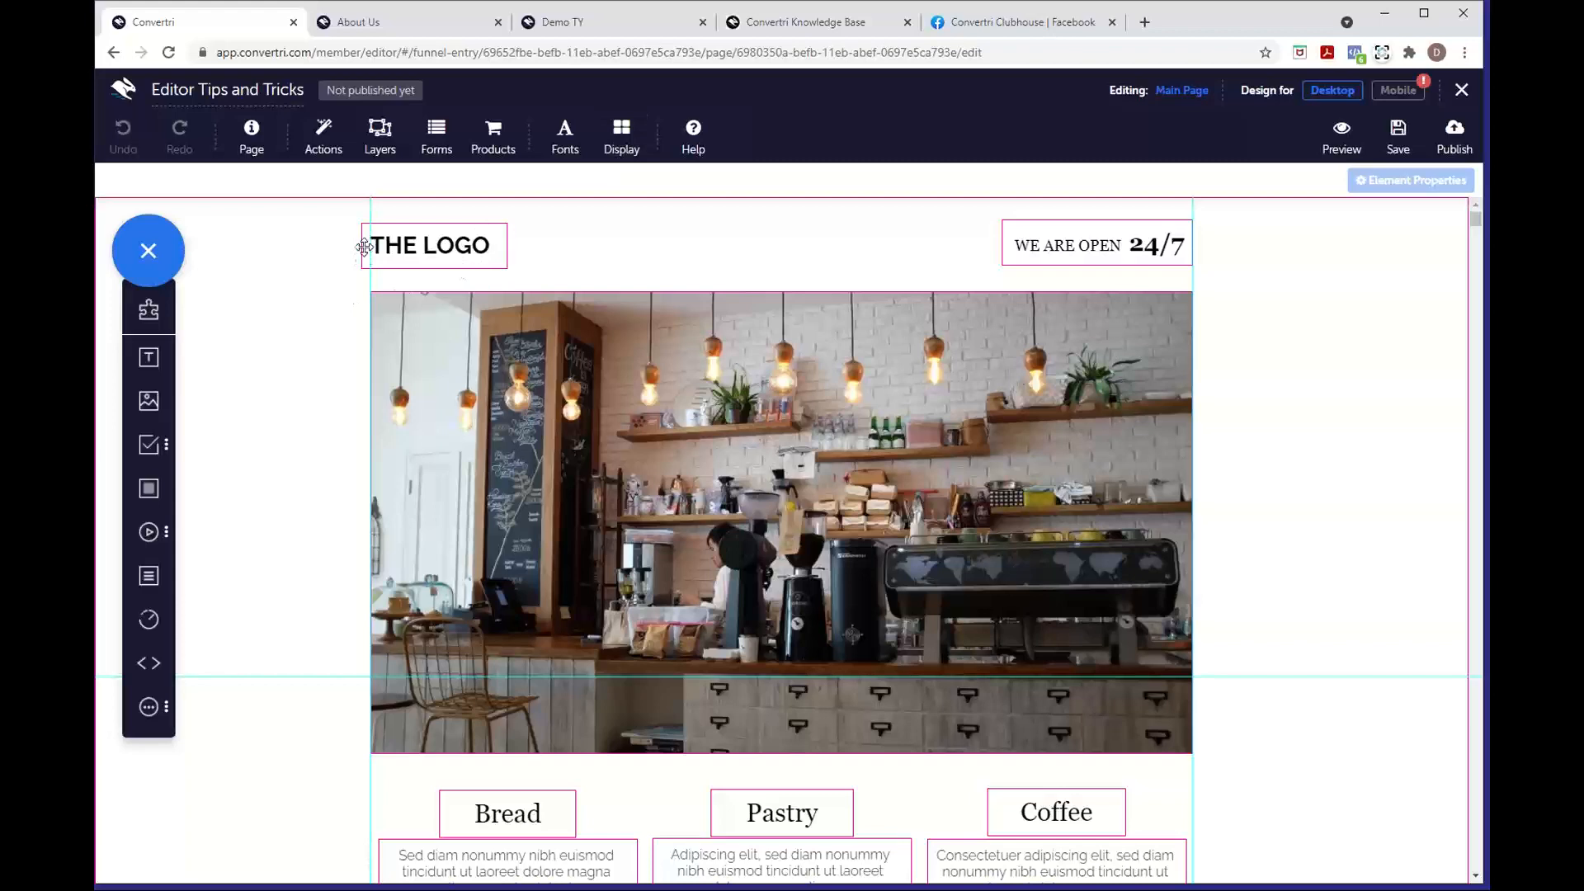
# Inspect the outlined elements in the Menu section by selecting the Coffee box, its item list and its price column
pyautogui.scroll(-4, 948, 536)
pyautogui.scroll(-6, 948, 537)
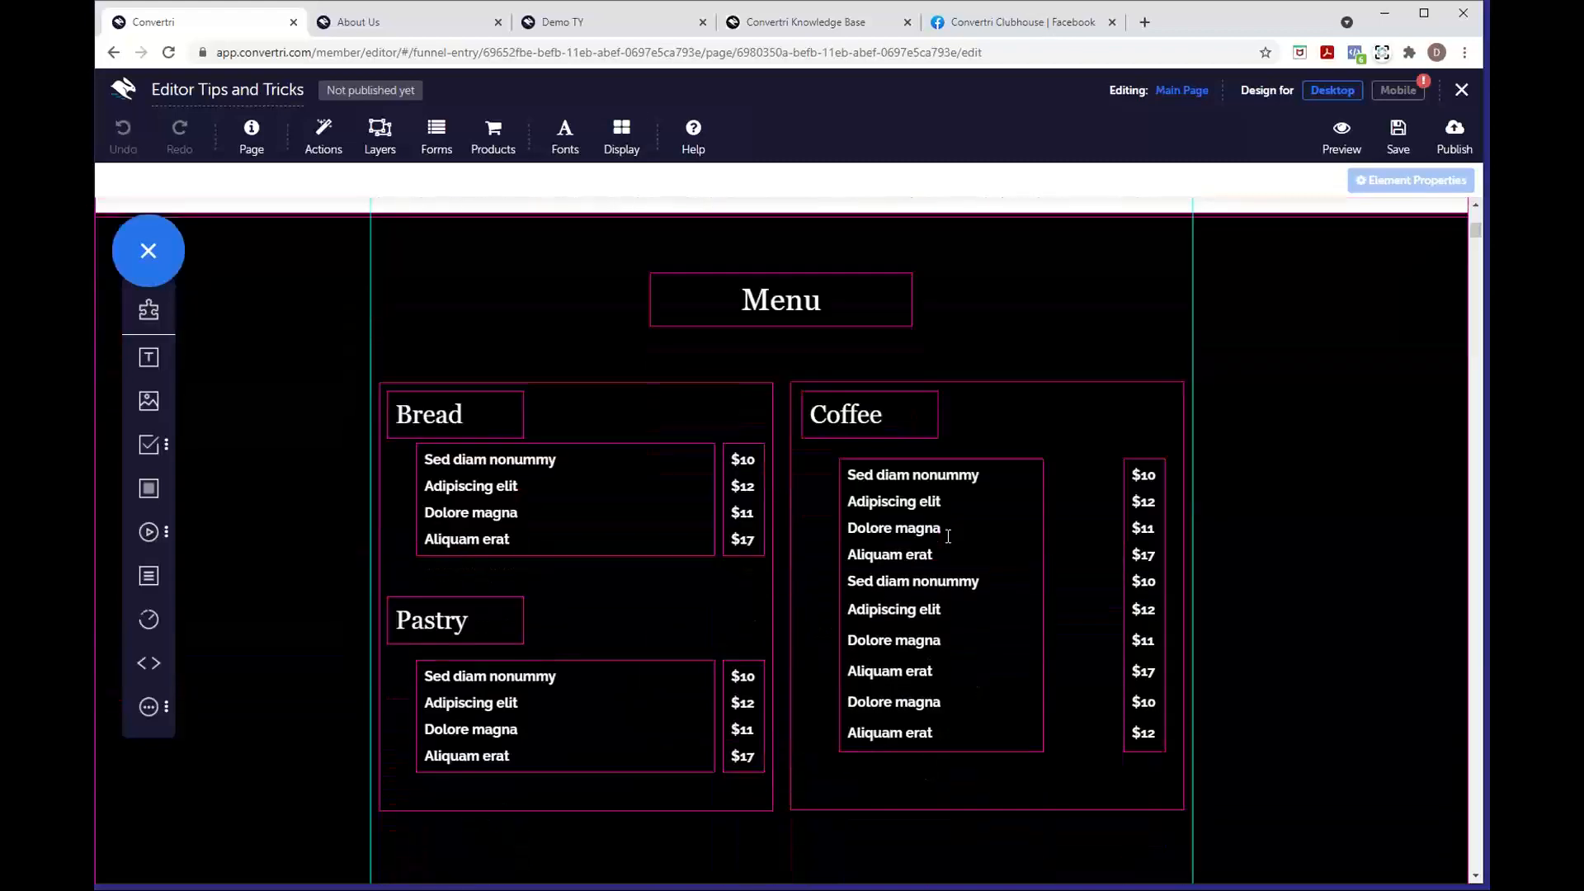
pyautogui.click(1069, 498)
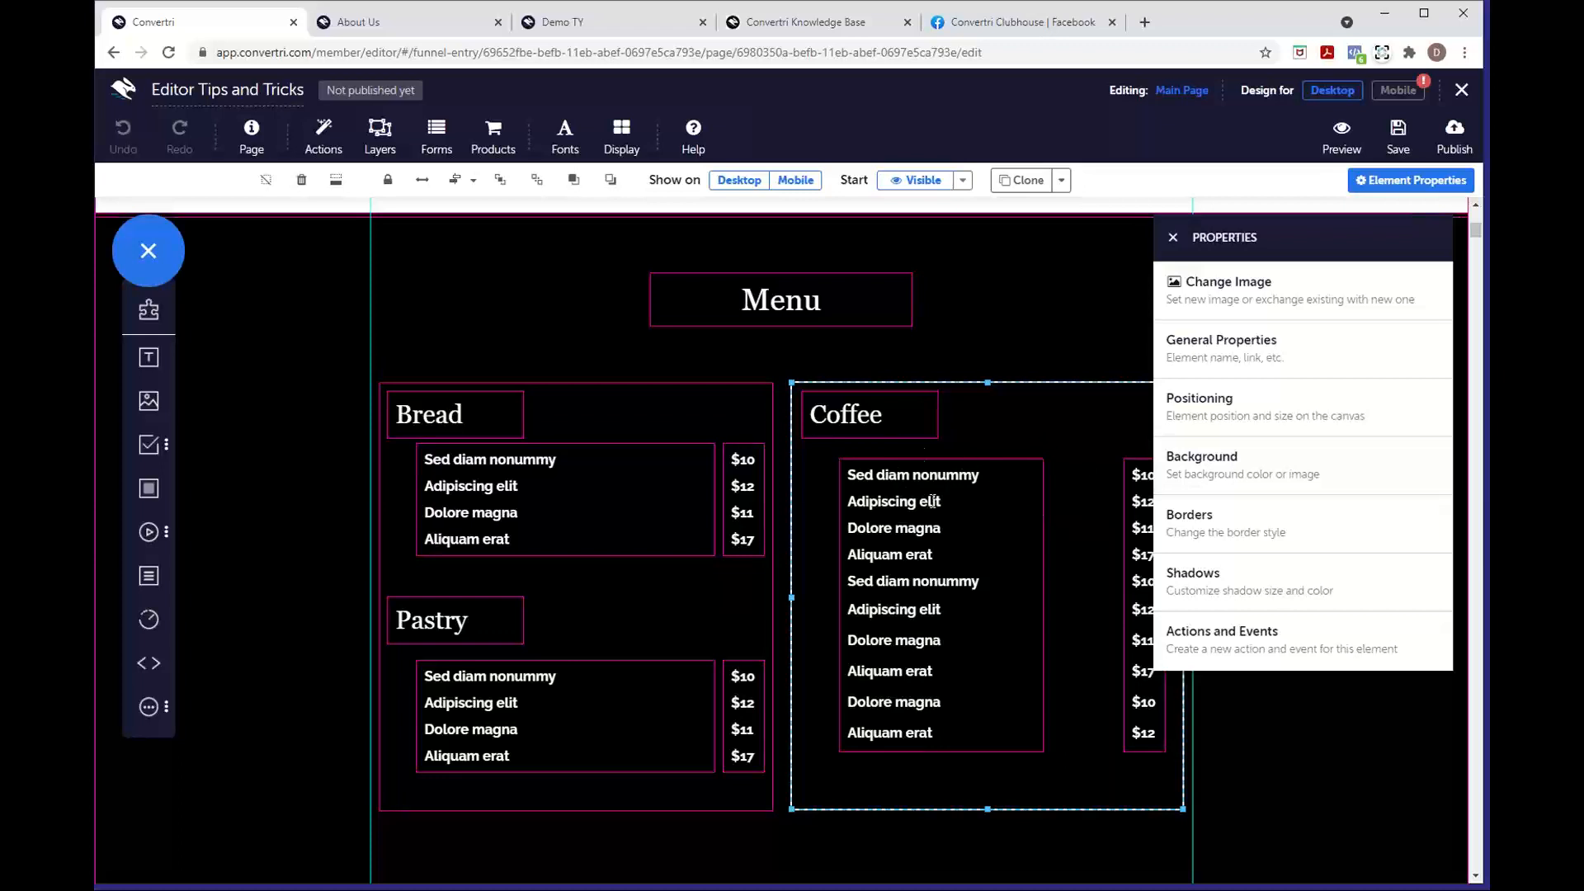
pyautogui.click(1038, 572)
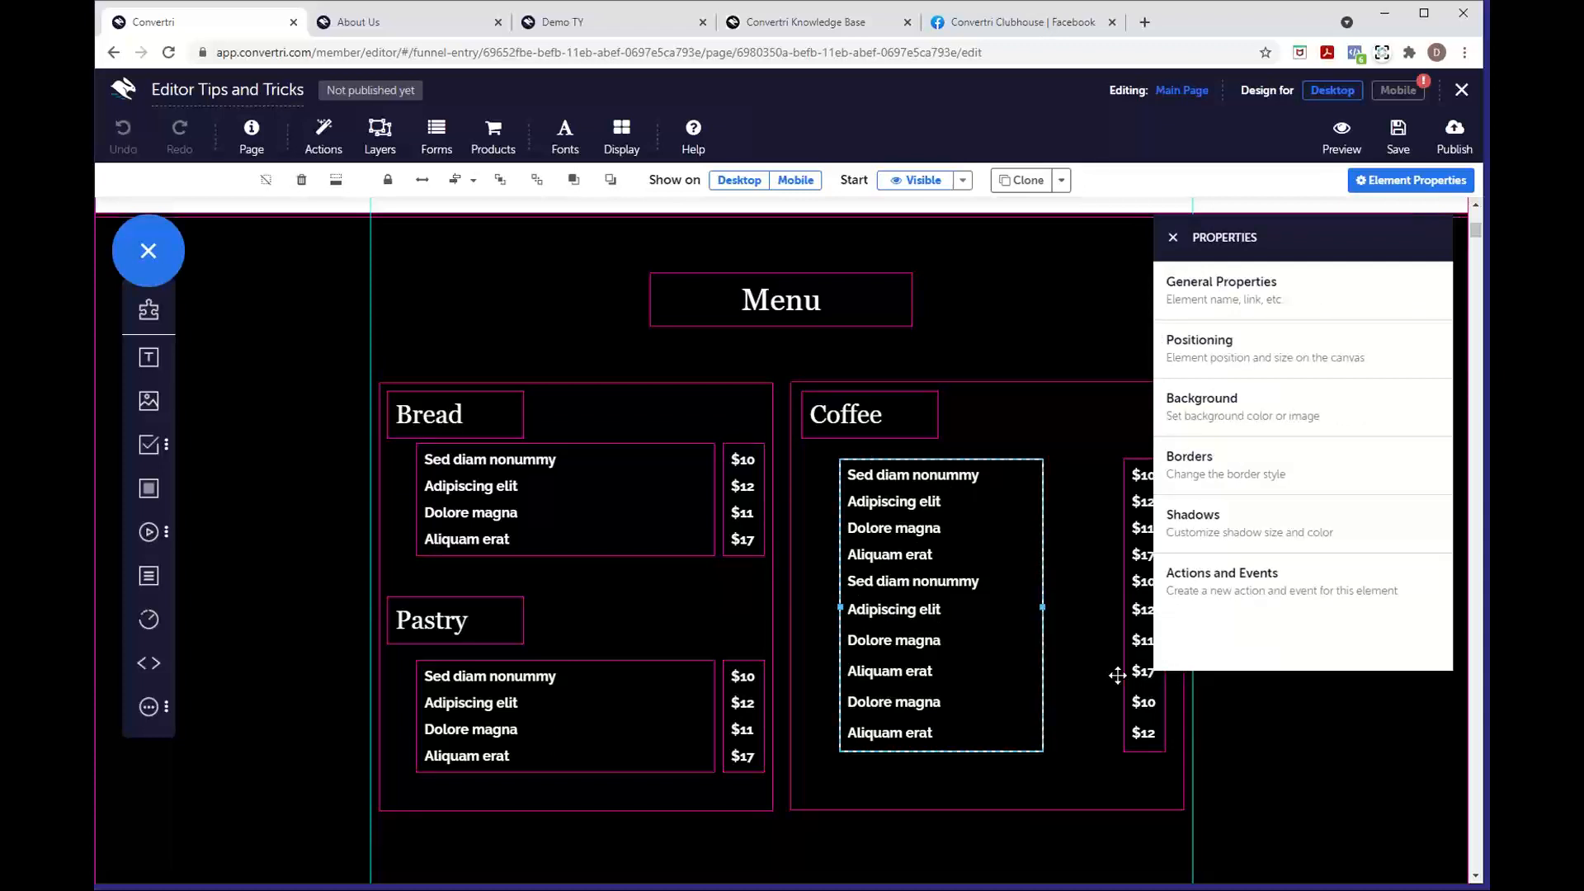
pyautogui.click(1120, 530)
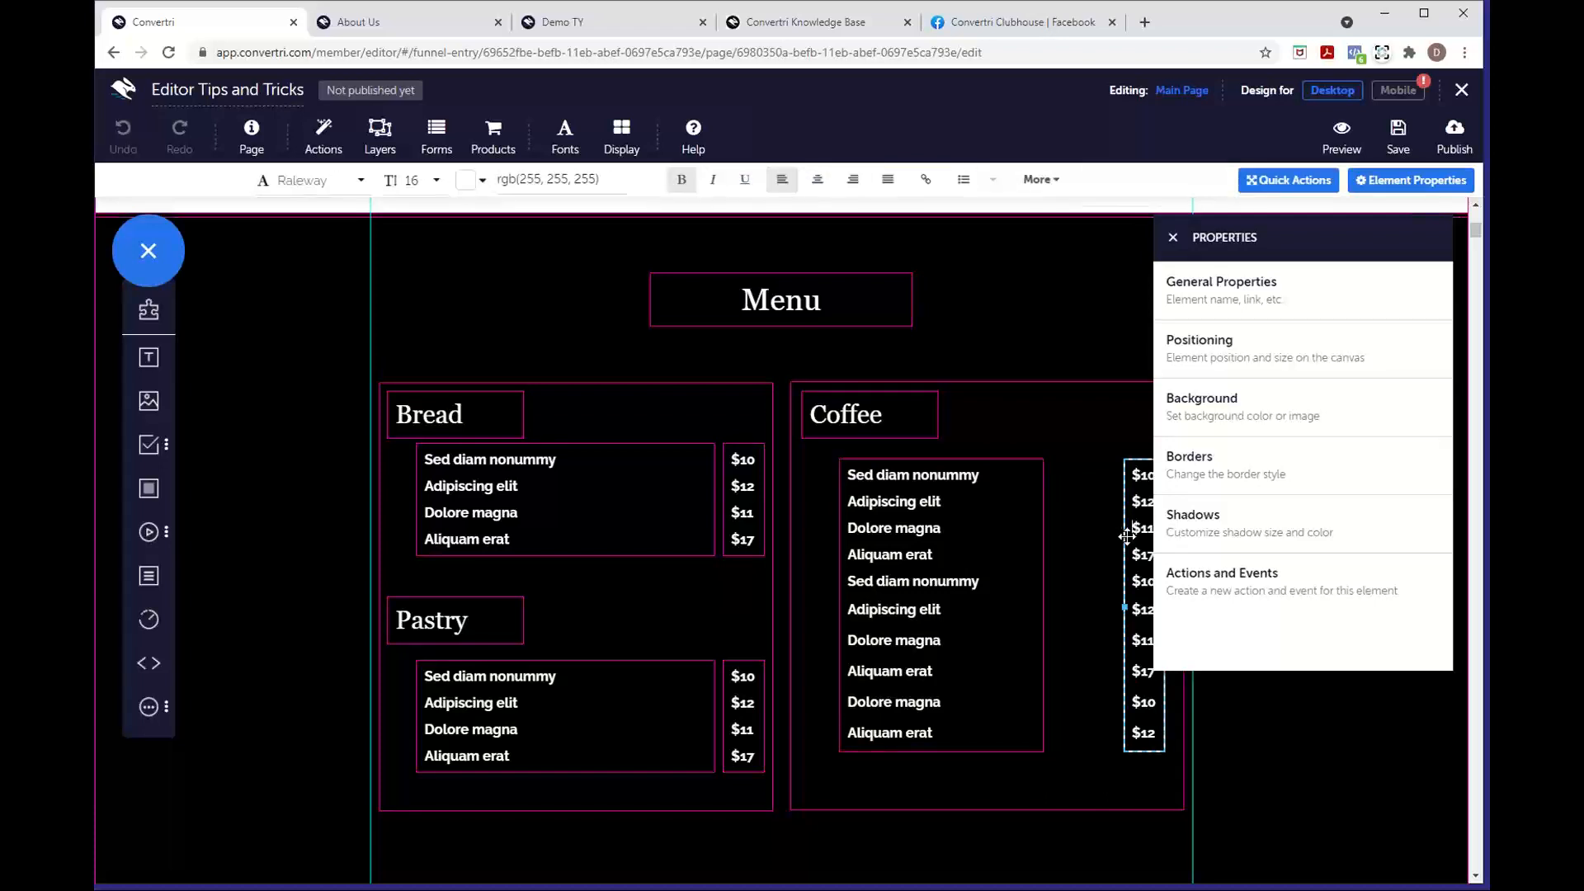
pyautogui.click(1122, 537)
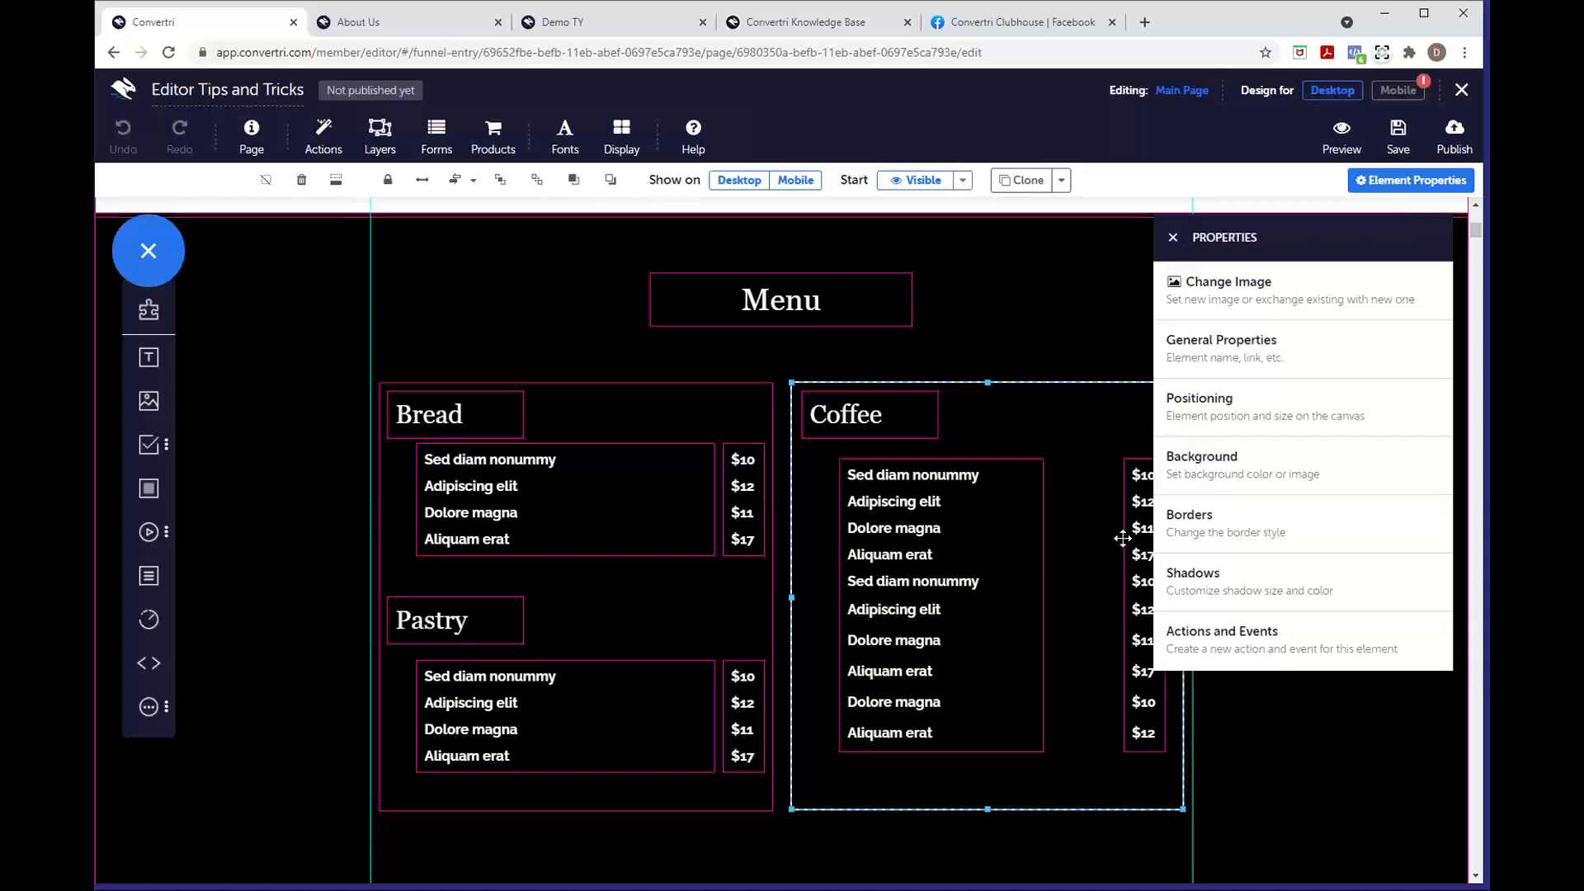
# Switch the element outlines off and back on to compare the Menu section with and without them
pyautogui.click(636, 147)
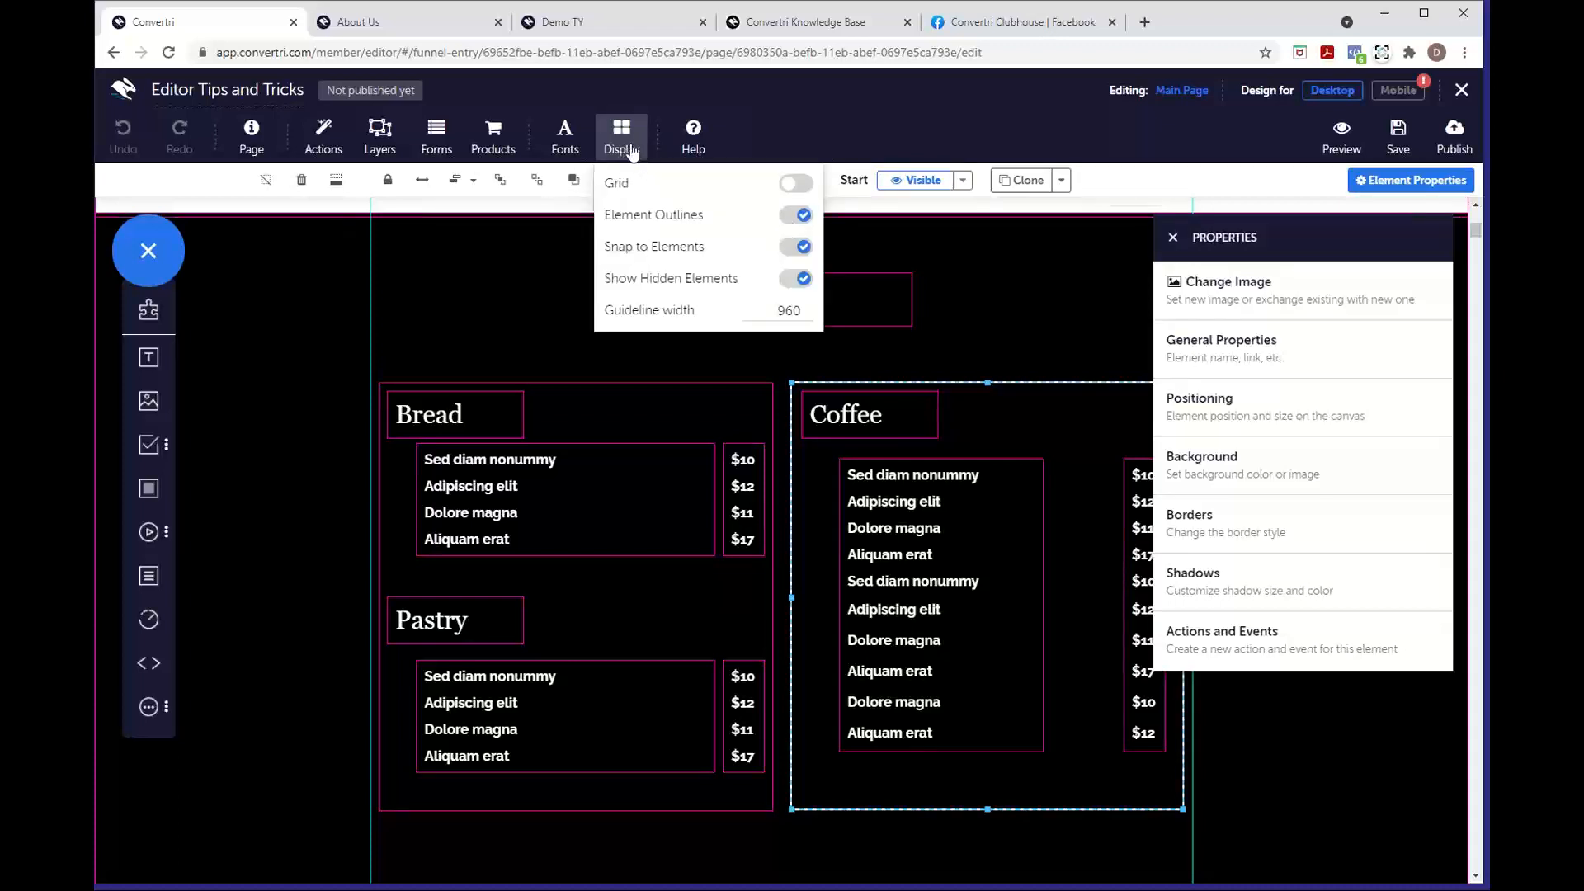
pyautogui.click(797, 215)
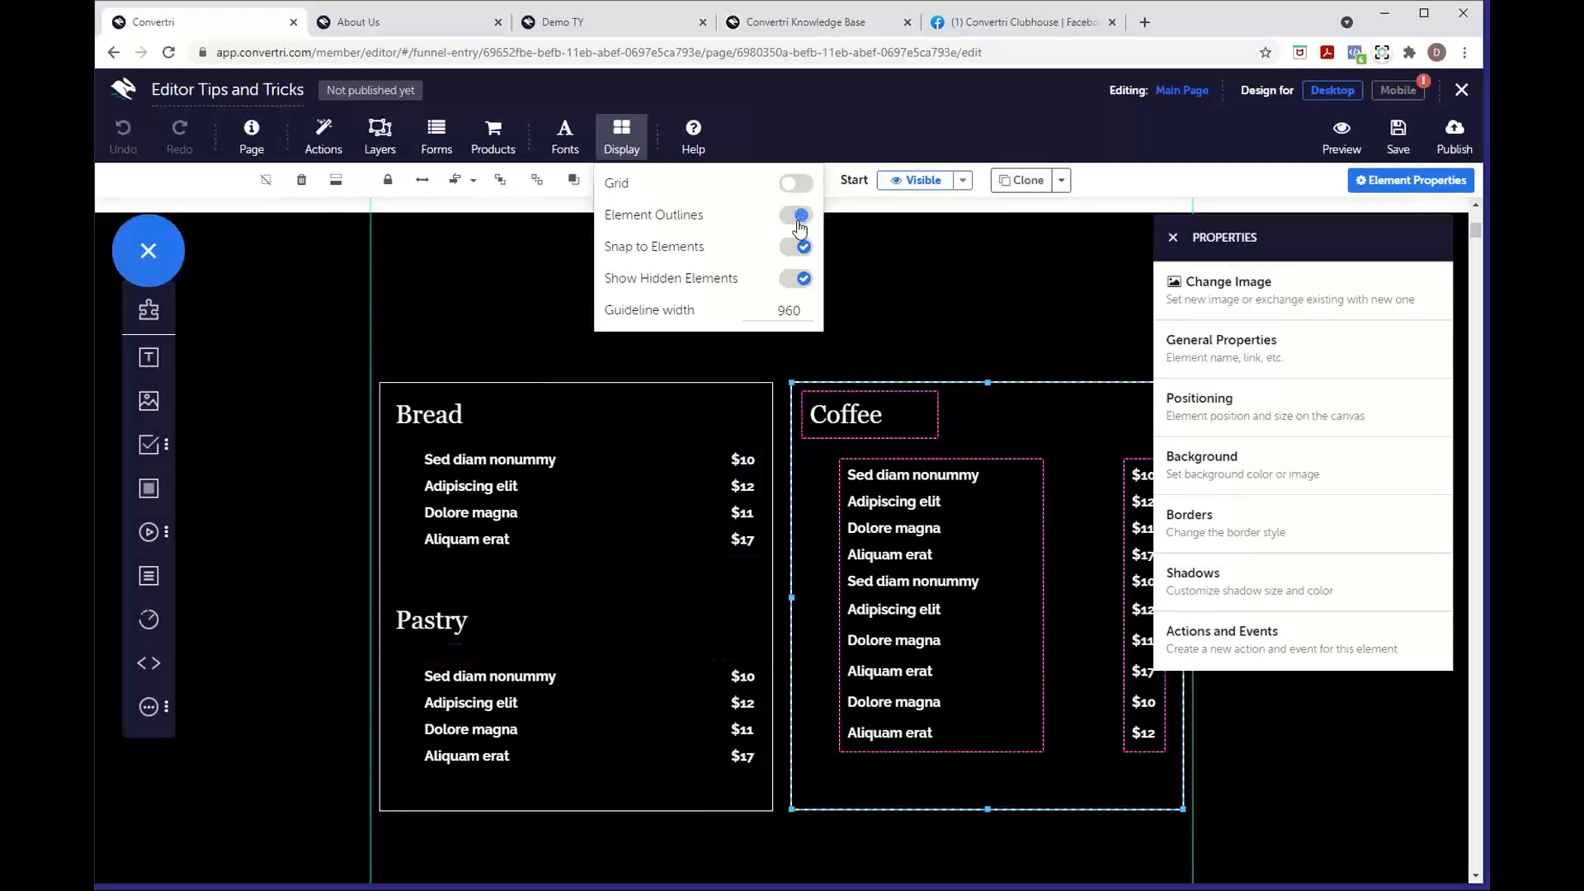
pyautogui.click(797, 216)
pyautogui.click(638, 142)
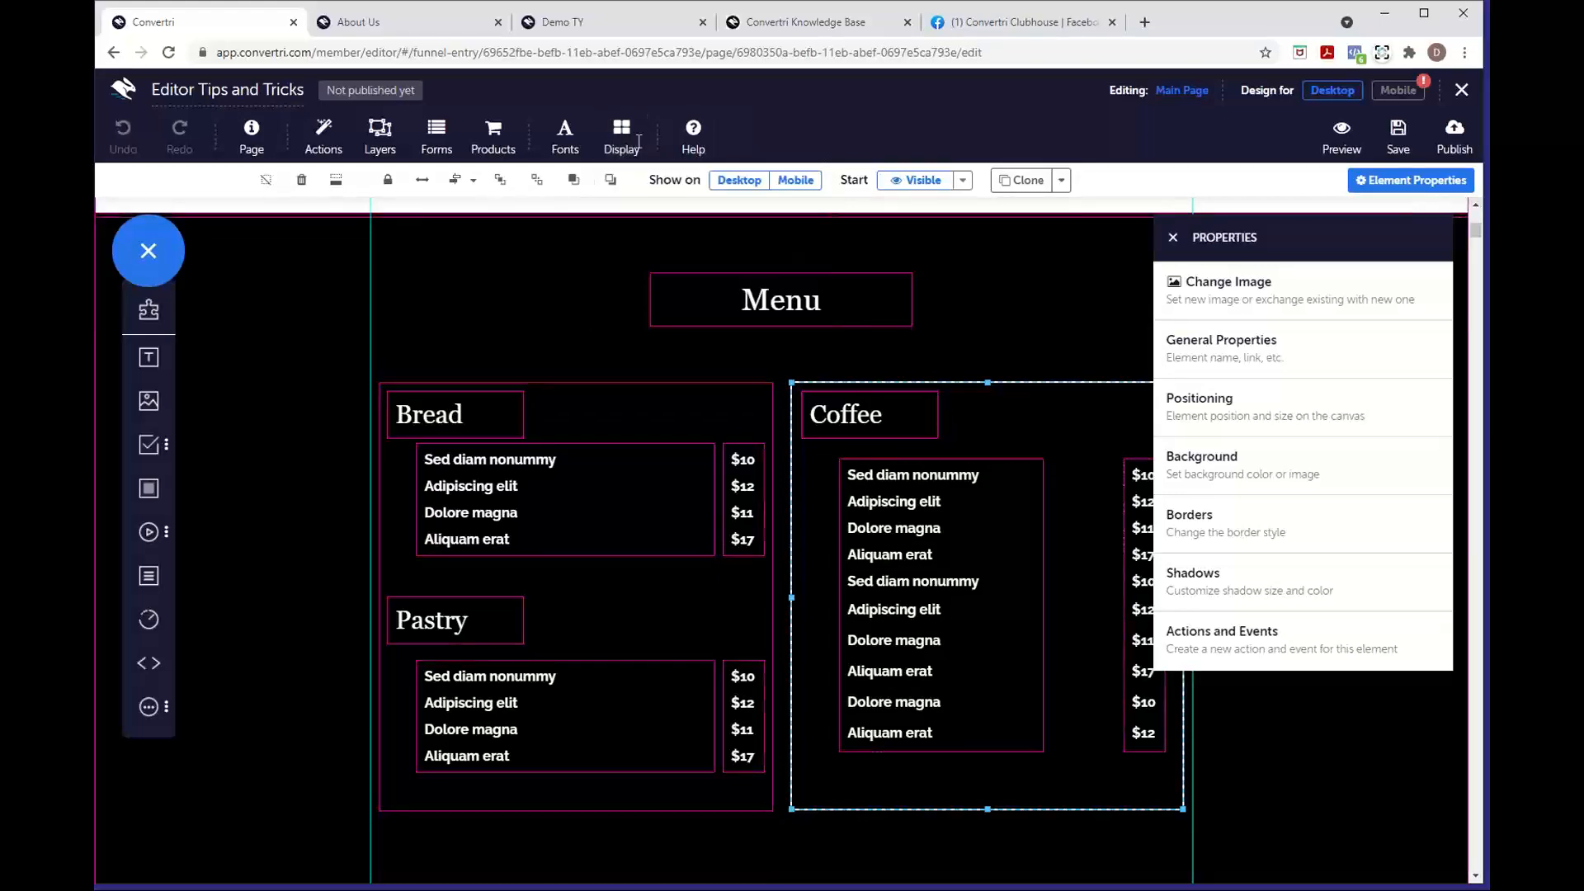
# Close the element properties and delete the whole black Menu section with its Bread, Pastry and Coffee lists
pyautogui.scroll(9, 639, 142)
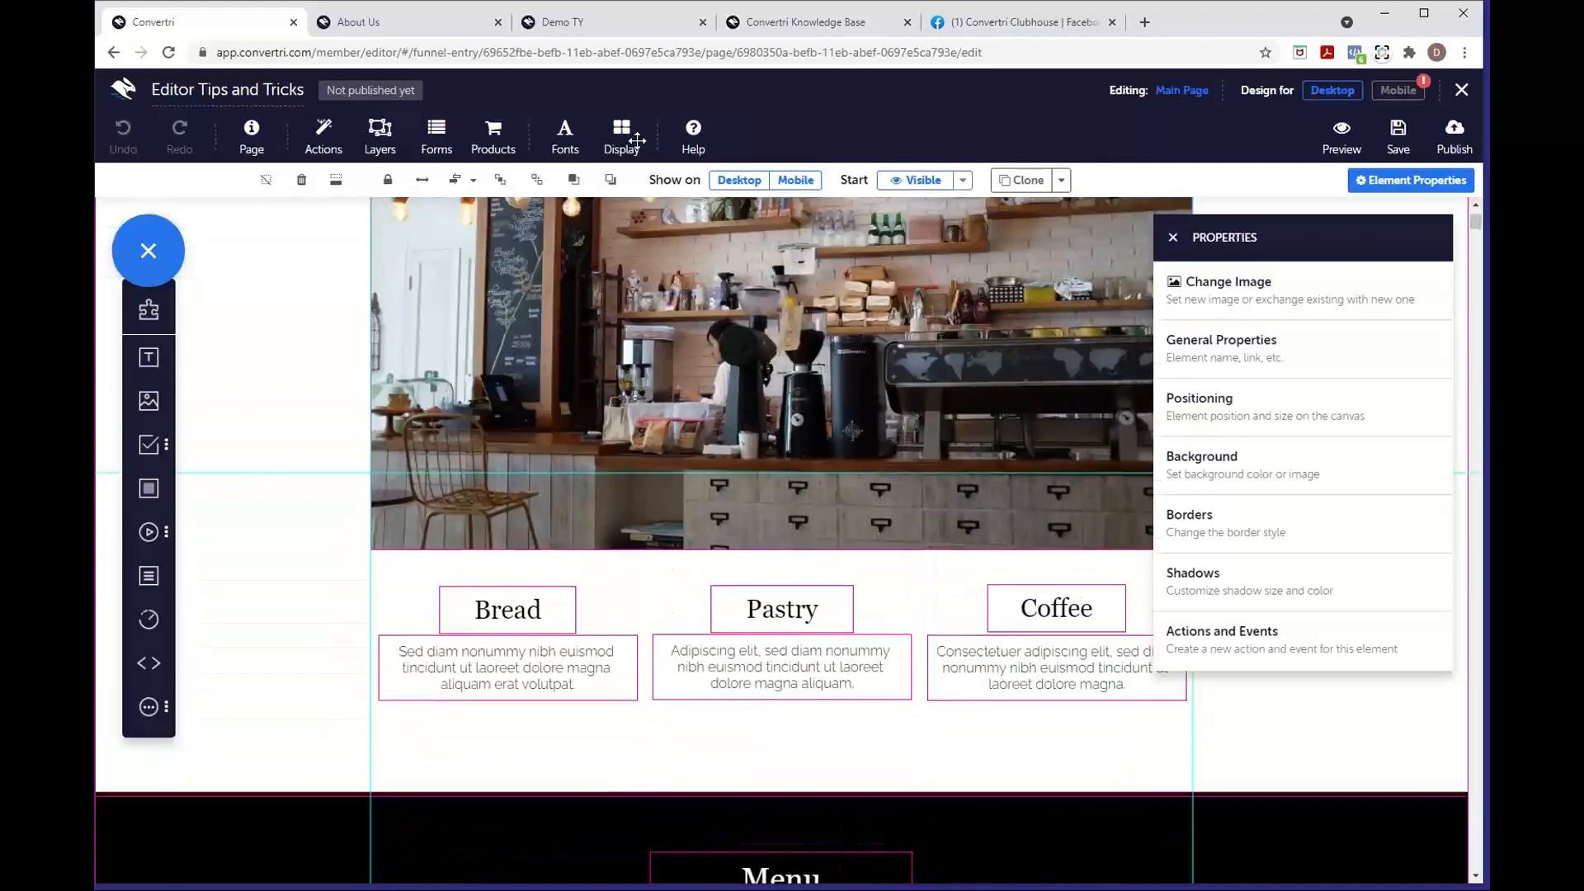
pyautogui.scroll(-1, 637, 141)
pyautogui.scroll(-5, 637, 141)
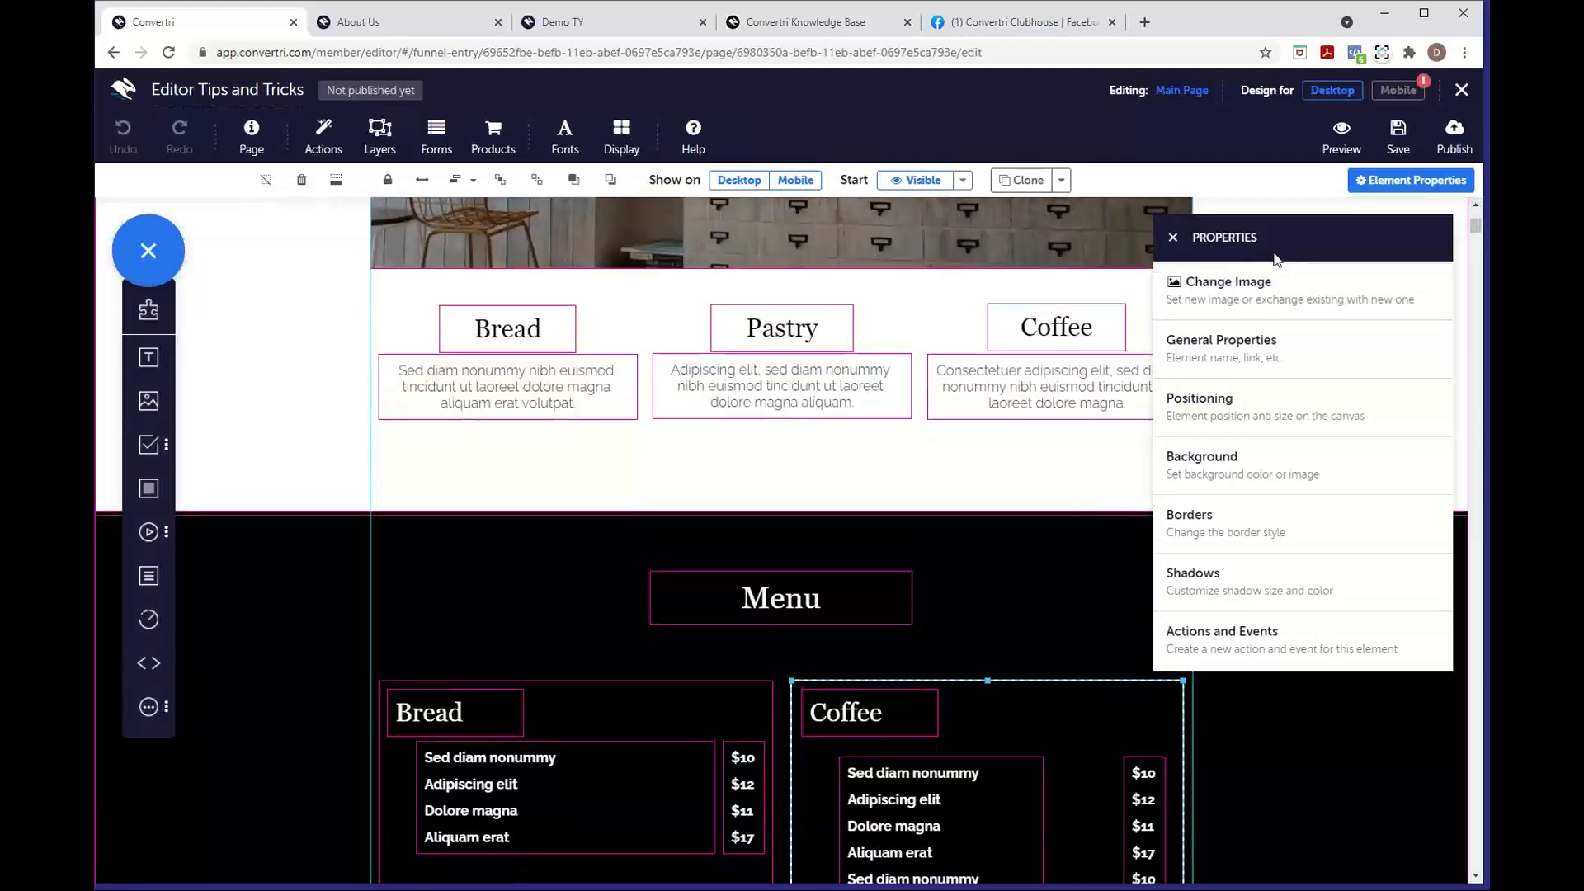
pyautogui.click(1172, 238)
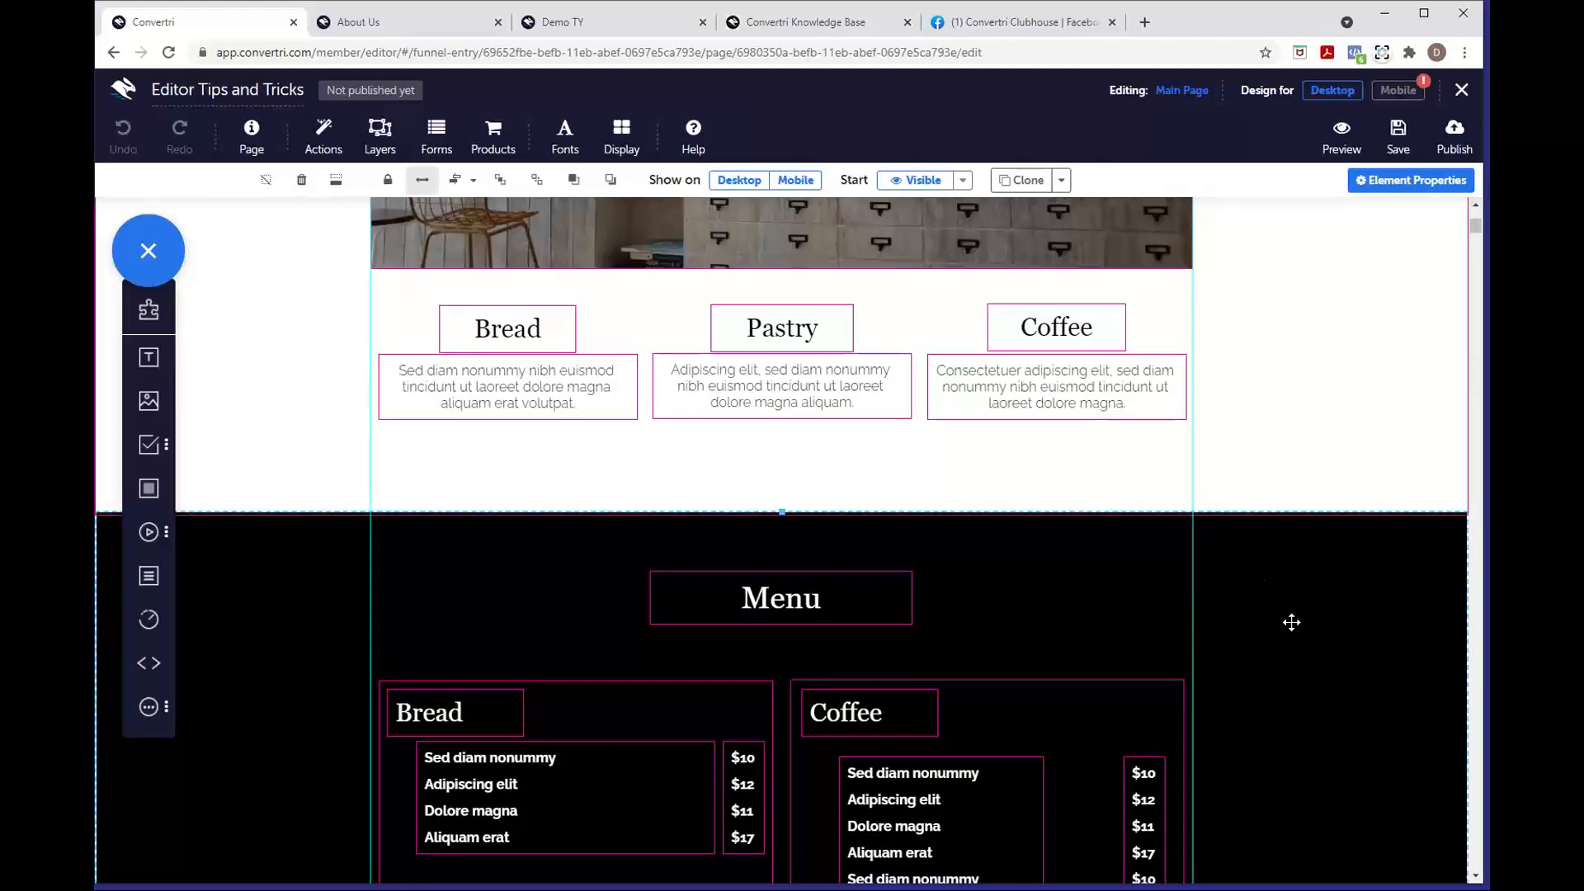
pyautogui.scroll(-7, 1292, 622)
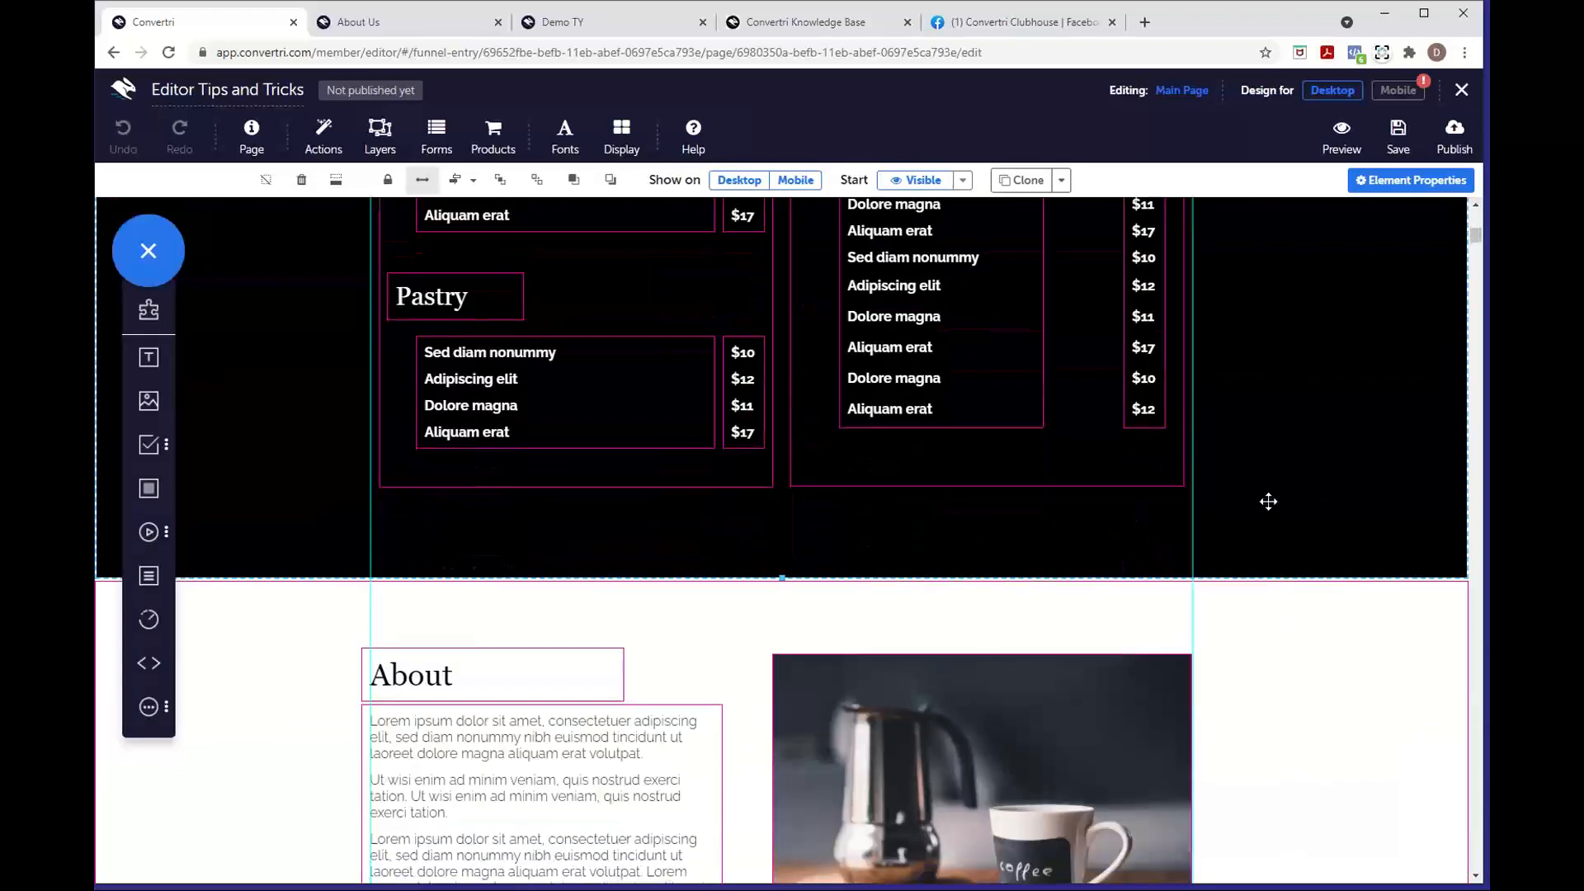
pyautogui.scroll(4, 1227, 503)
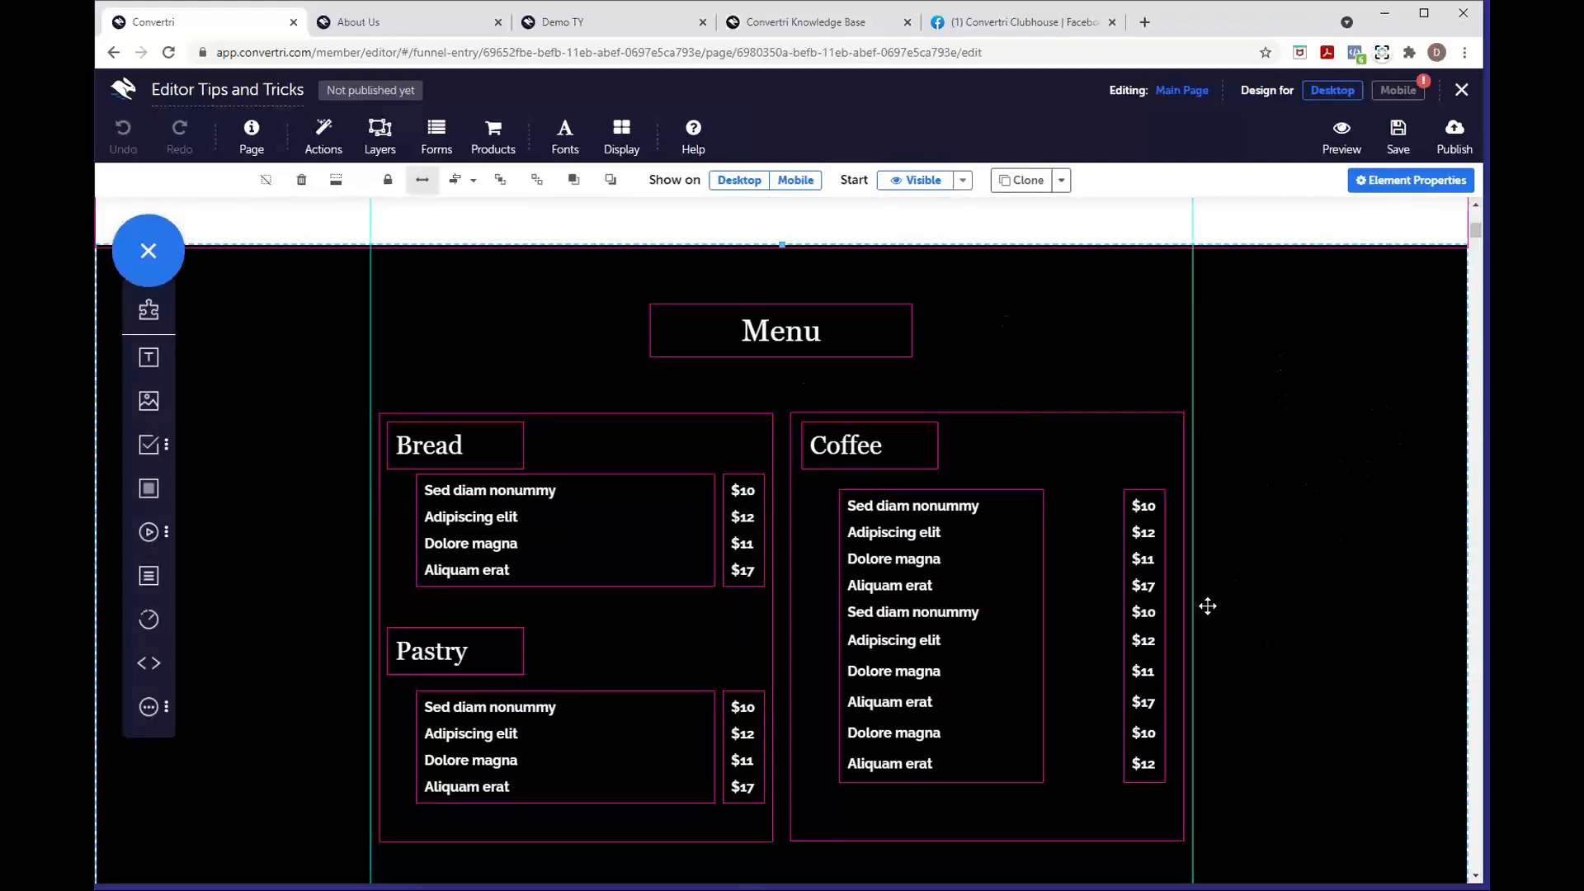
pyautogui.moveTo(1257, 529); pyautogui.dragTo(1264, 503)
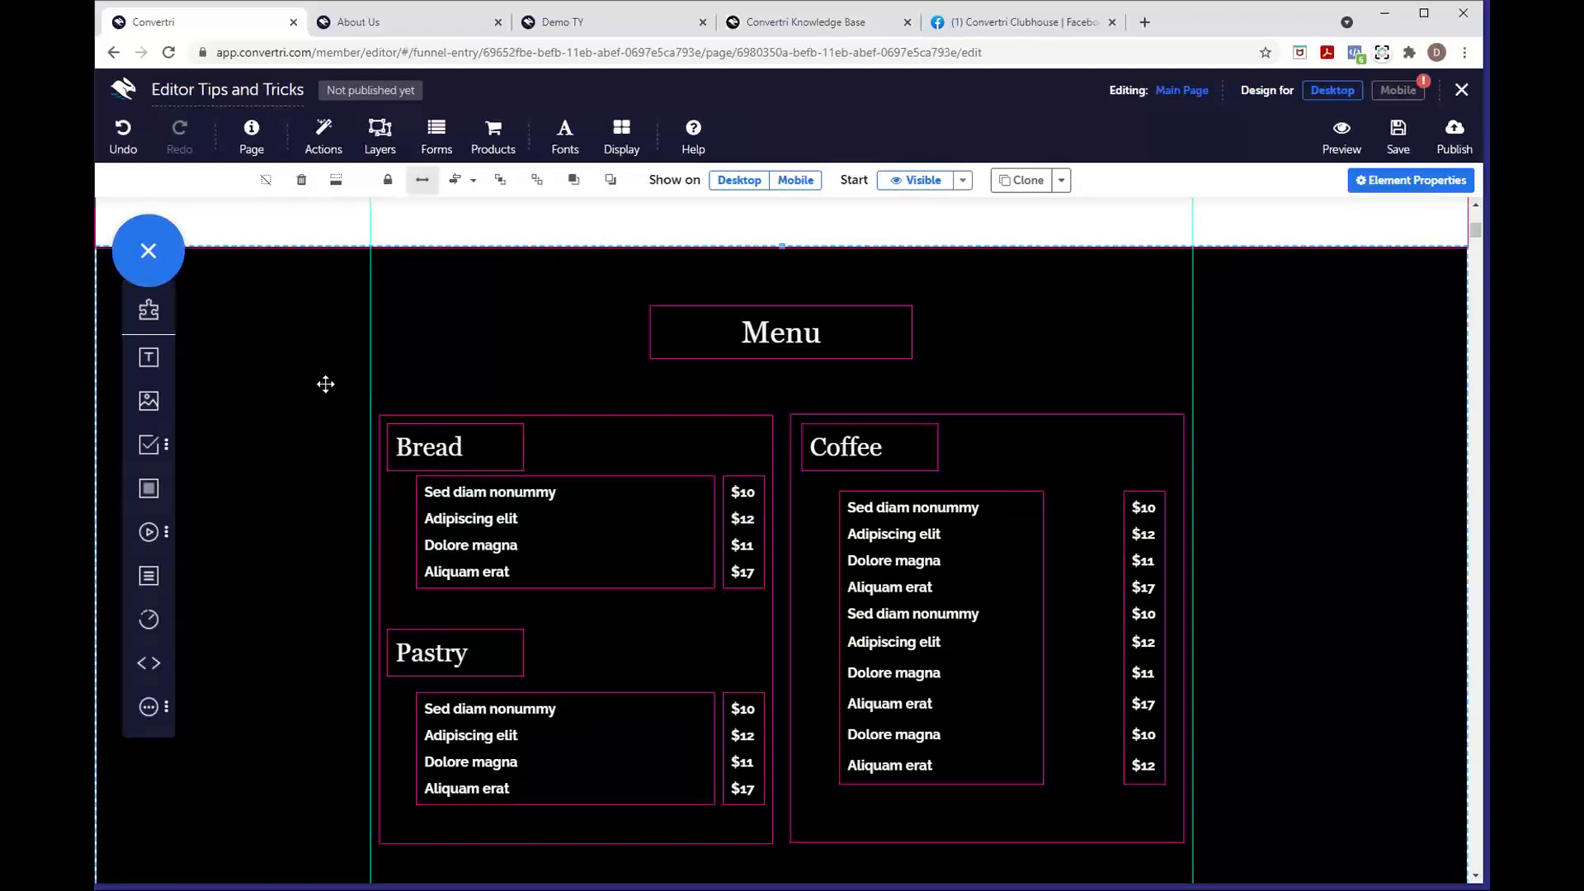
pyautogui.click(302, 185)
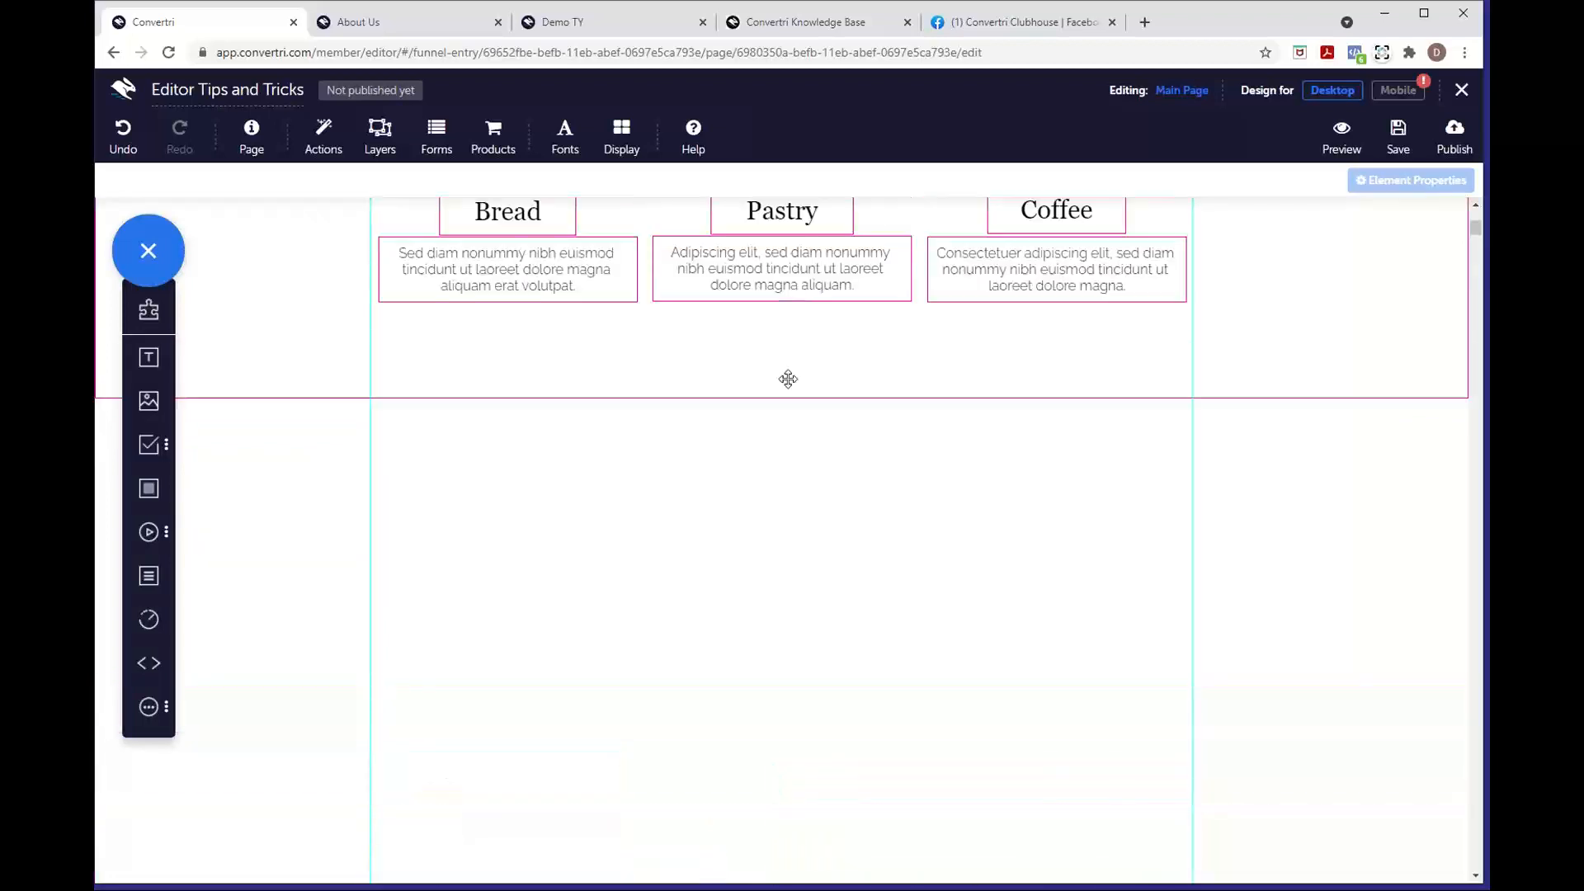
# Examine the empty gap between the product descriptions and the About section, and select the About section's background panel
pyautogui.scroll(-3, 737, 651)
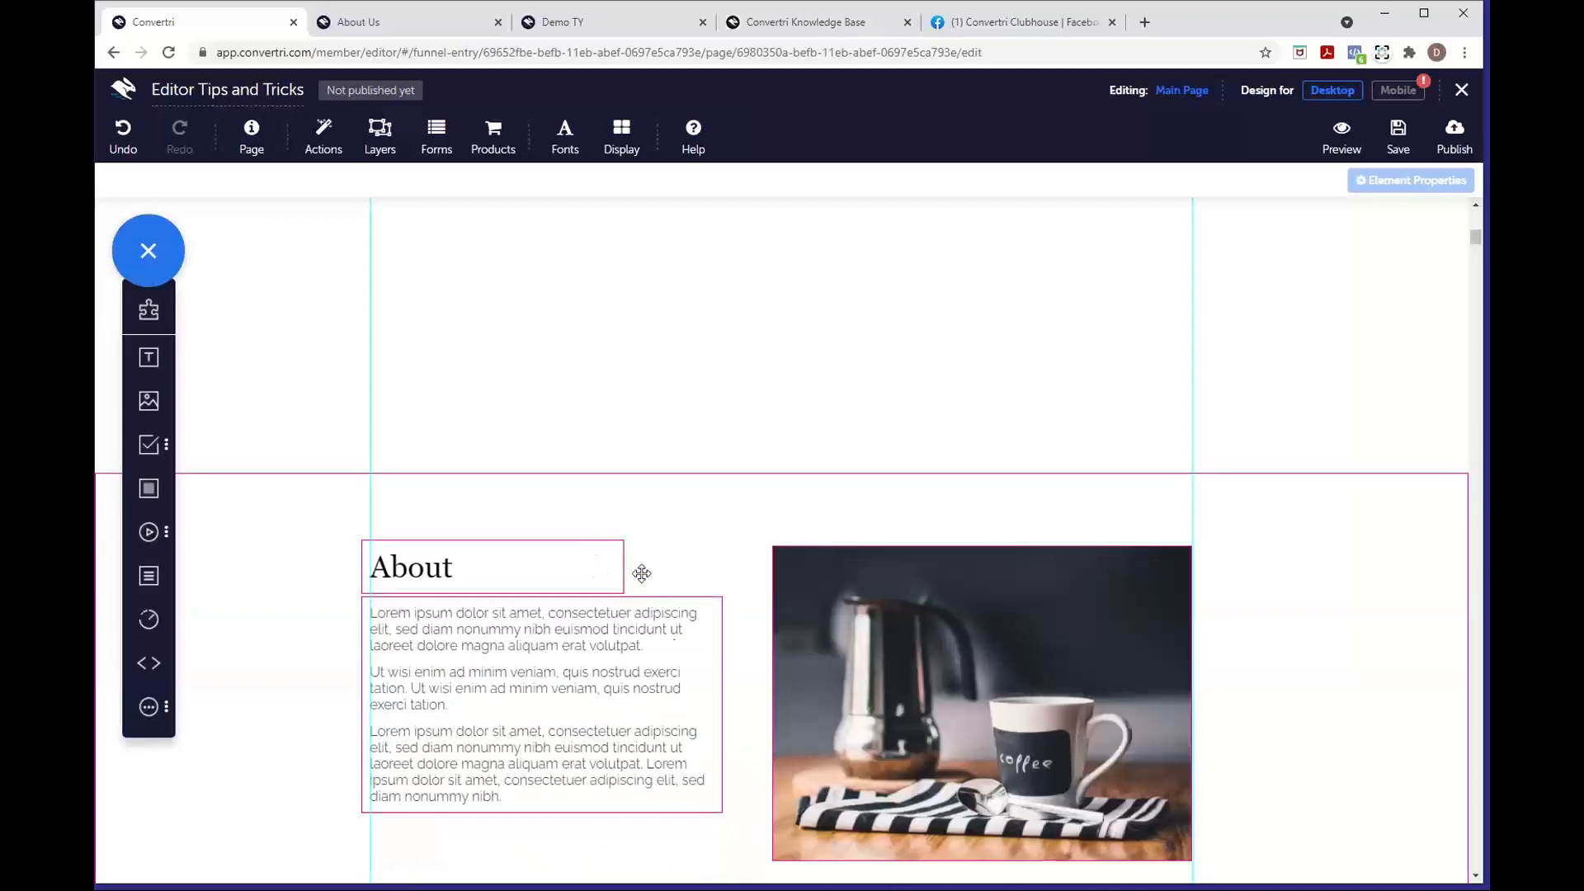
pyautogui.scroll(5, 917, 370)
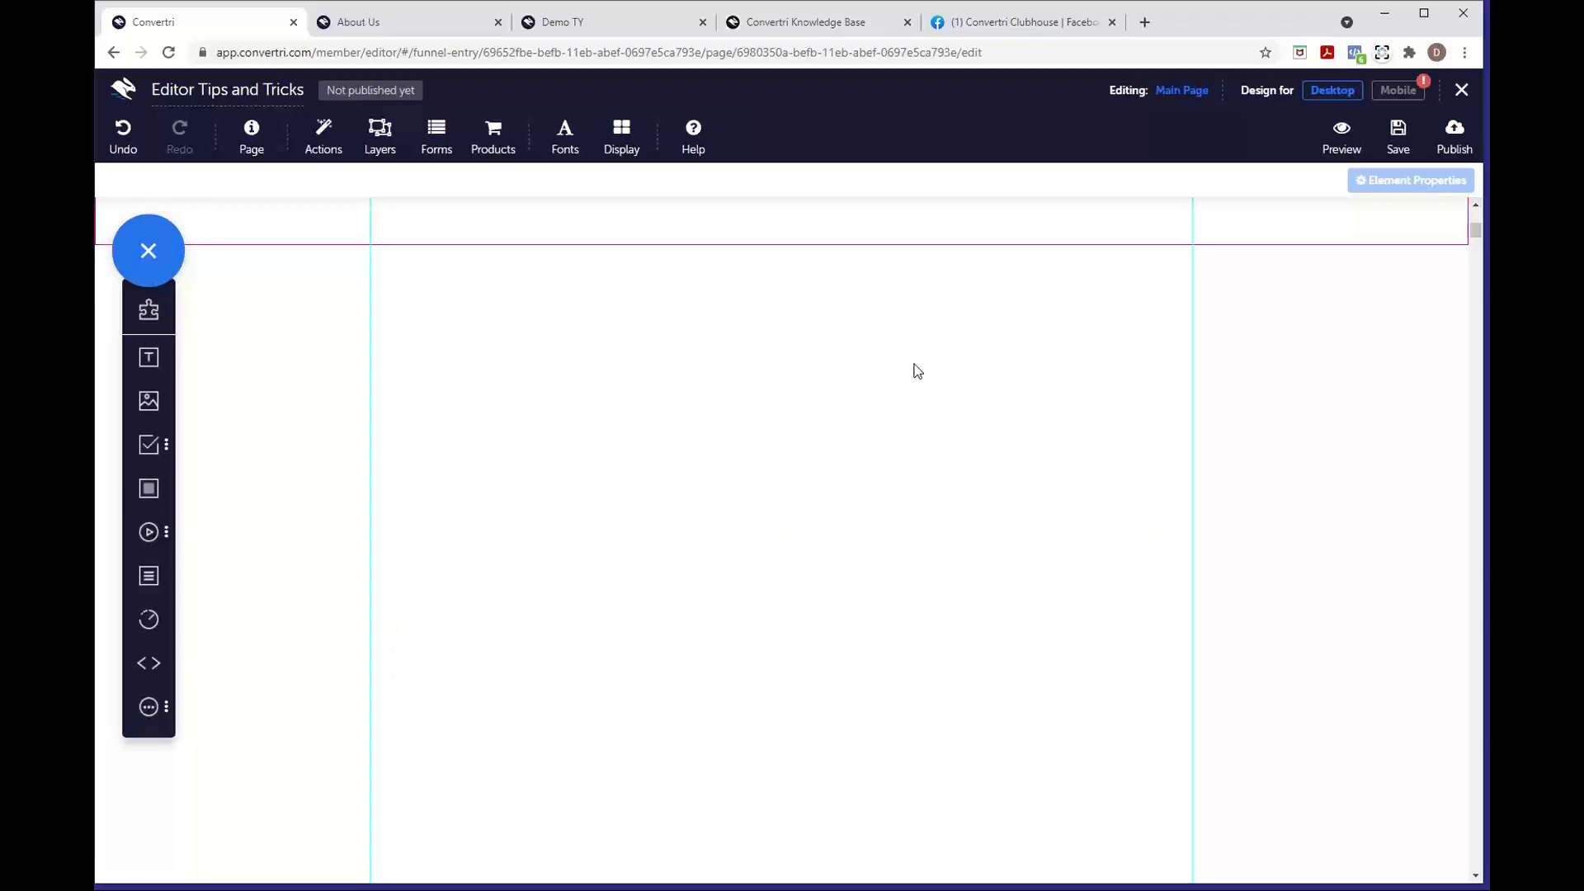
pyautogui.scroll(-4, 705, 536)
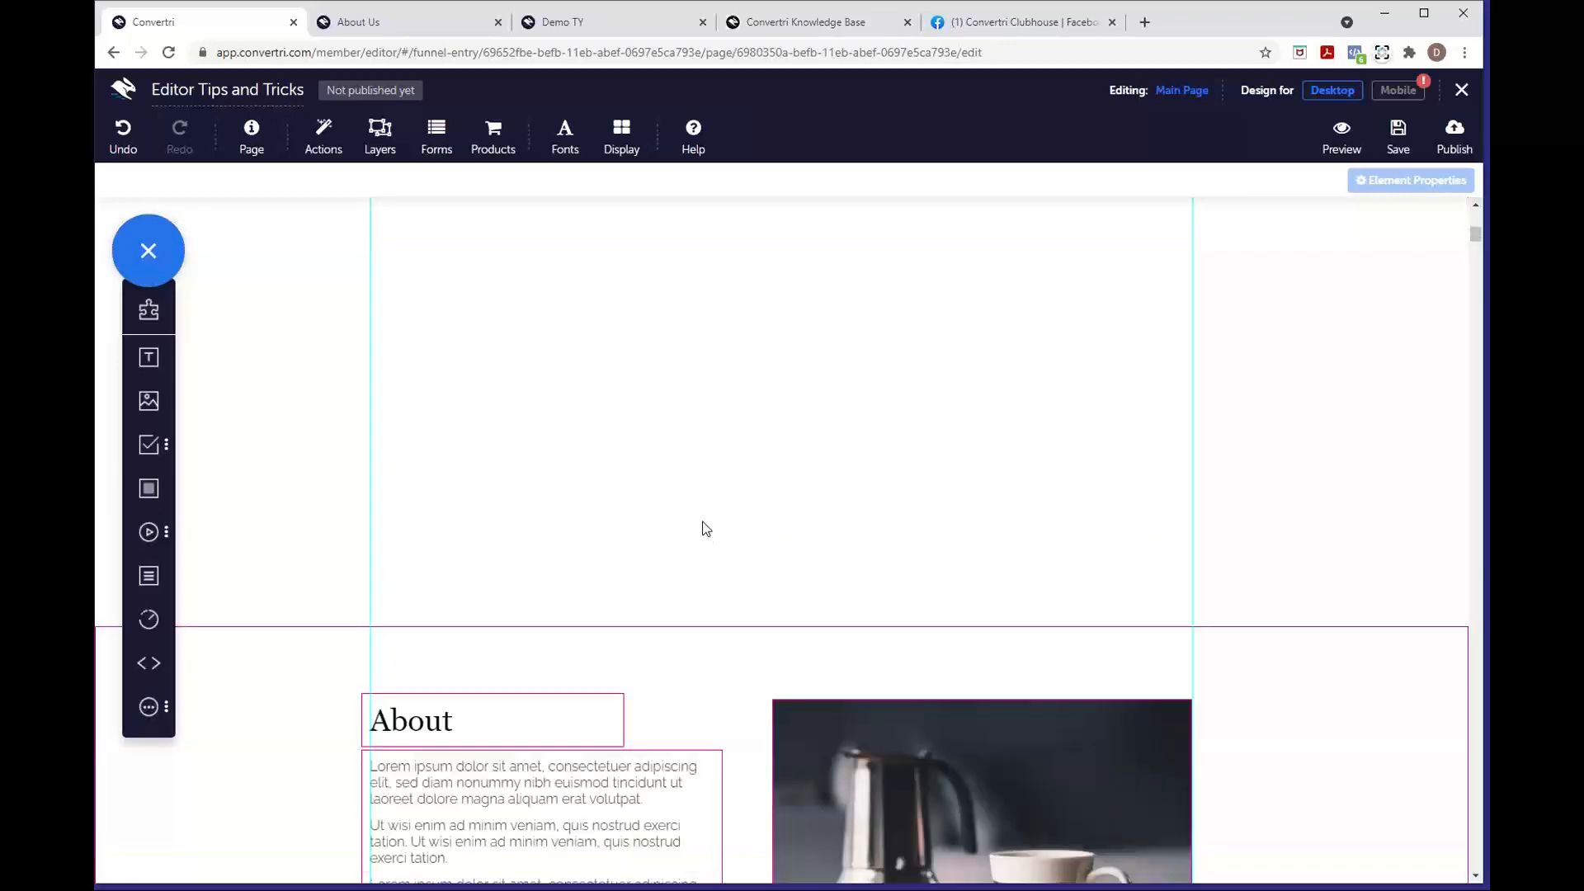
pyautogui.click(542, 645)
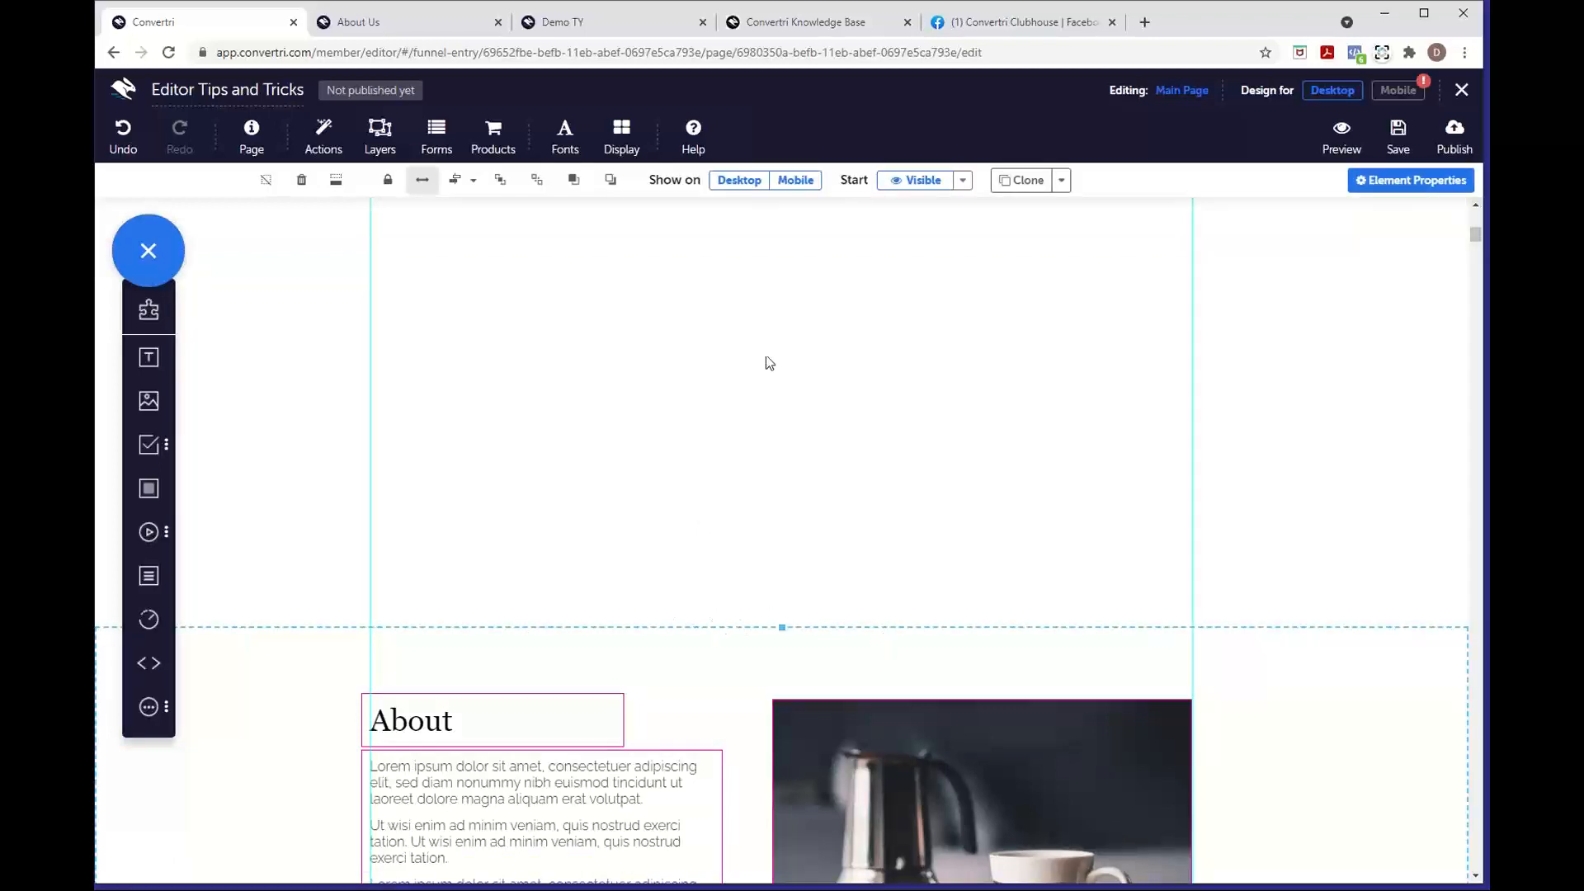
pyautogui.scroll(-2, 588, 617)
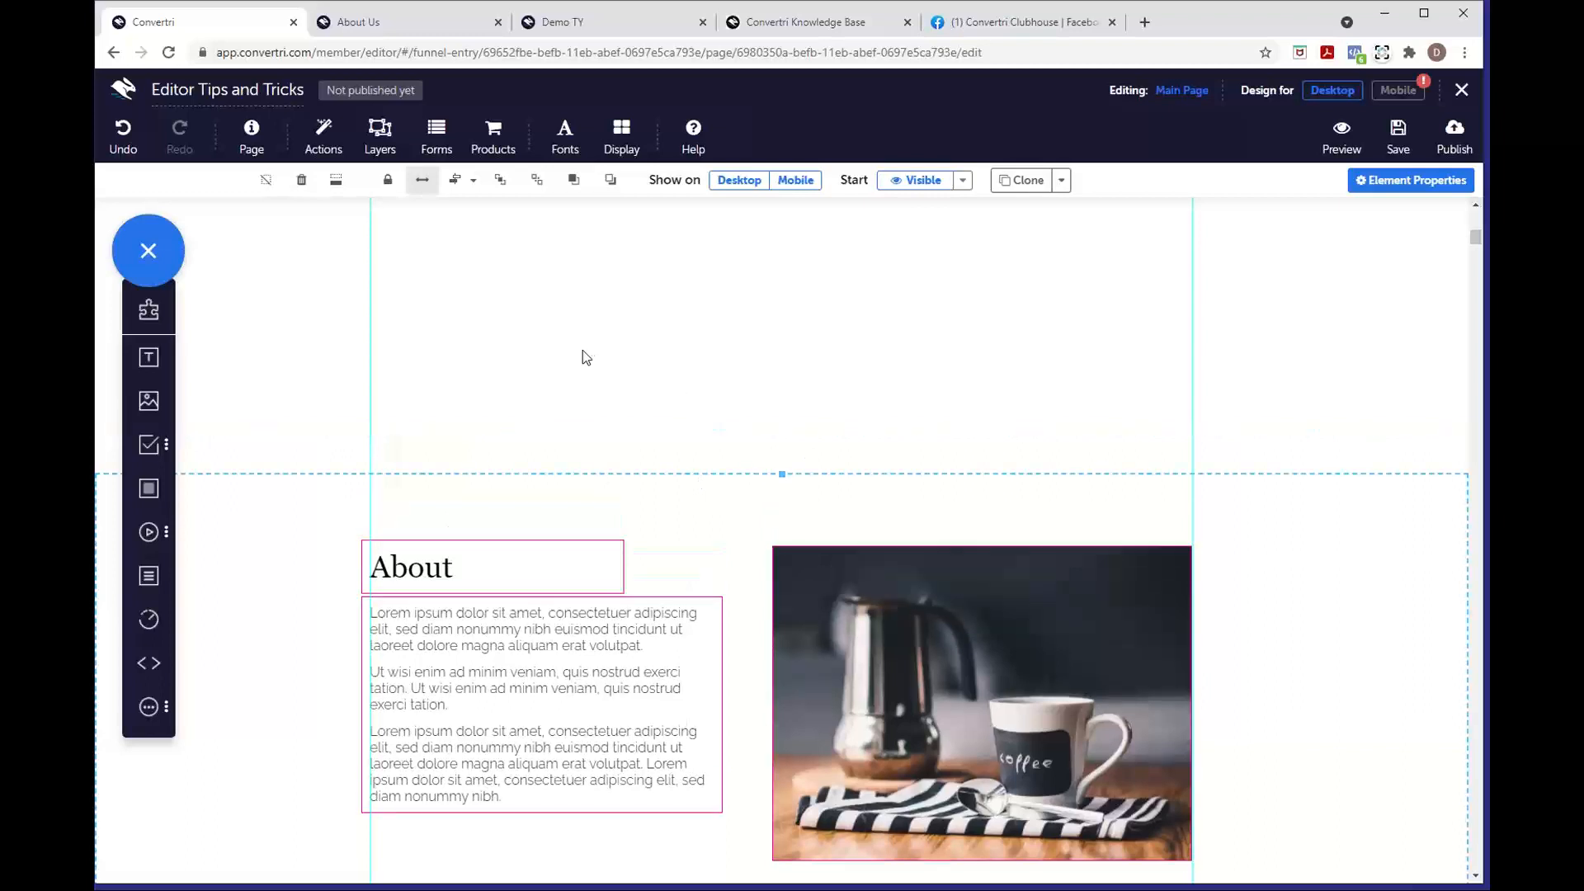
pyautogui.scroll(2, 584, 353)
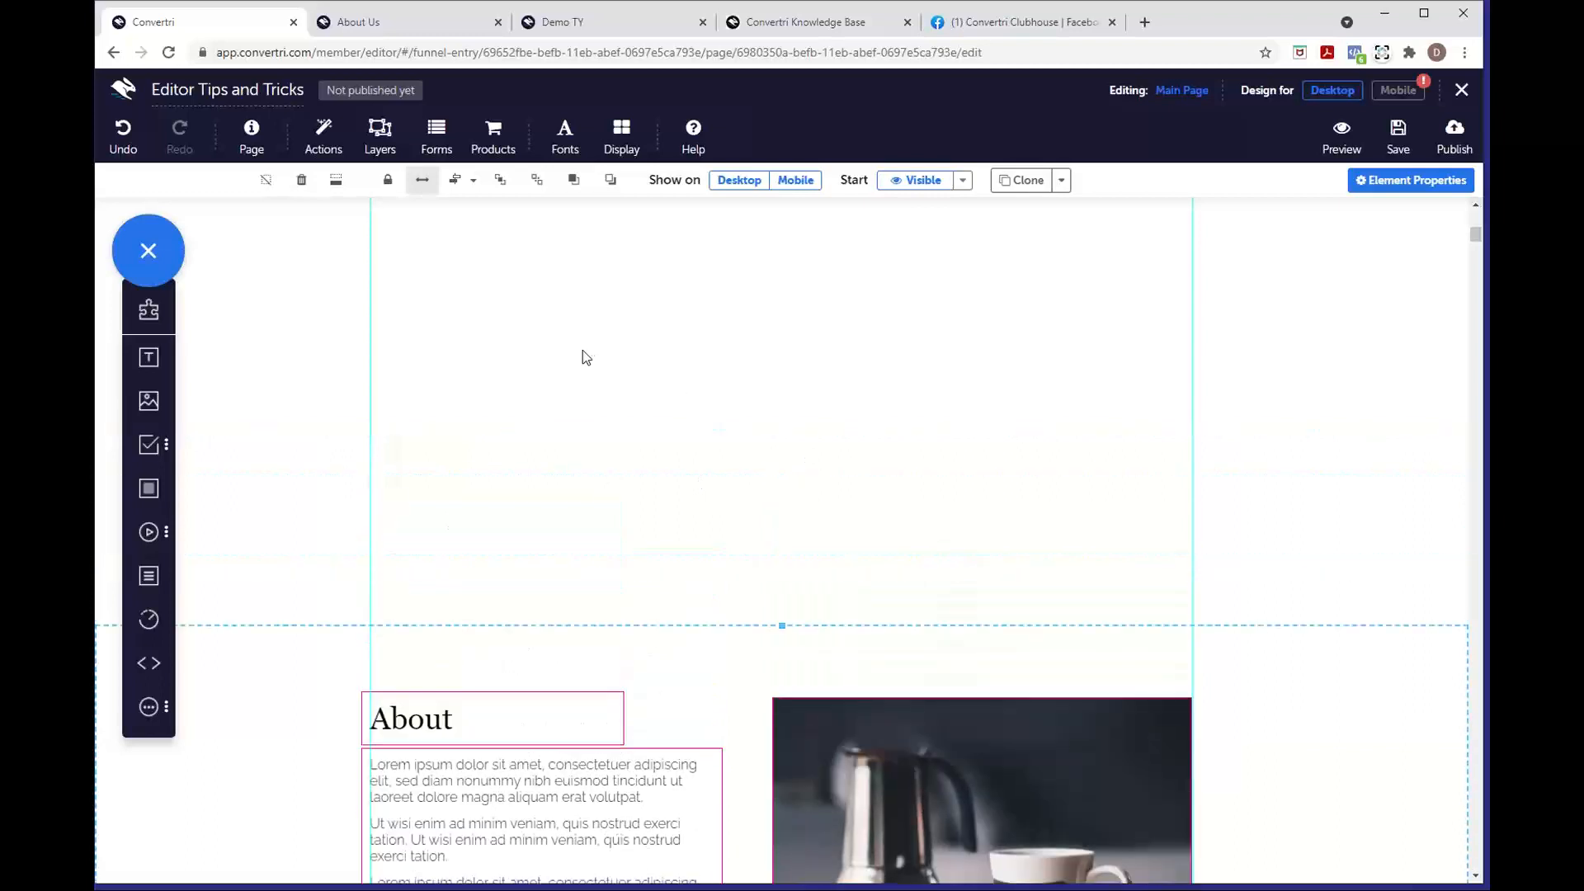
# Move the About section and everything beneath it up against the product descriptions to close the gap left by the Menu section
pyautogui.click(344, 188)
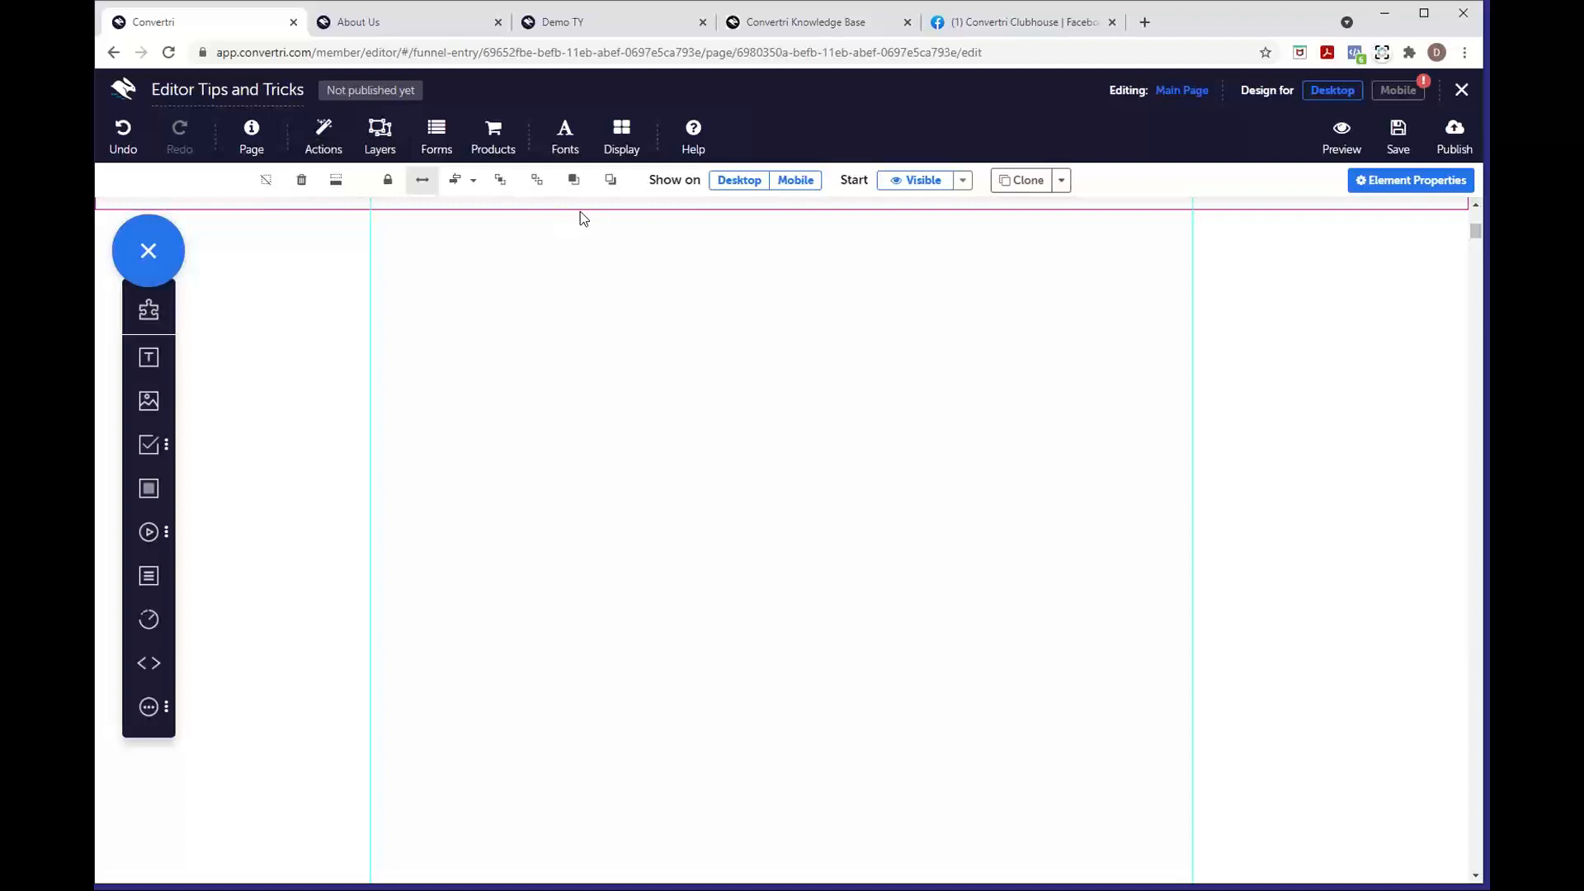
pyautogui.click(337, 189)
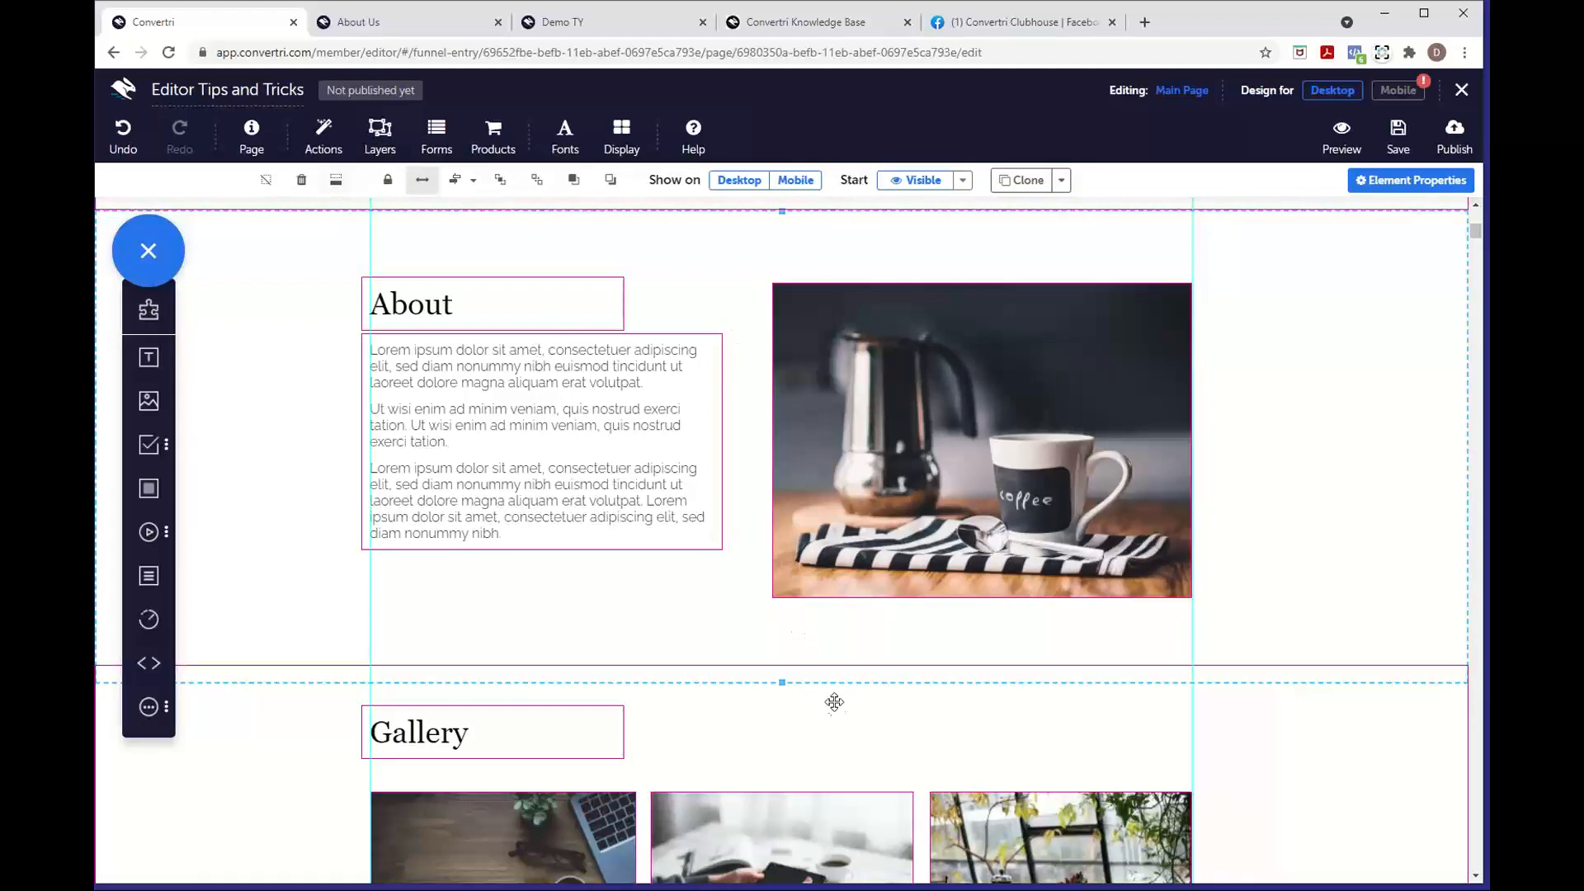
# Examine the spacing of the sections from the Bread, Pastry and Coffee descriptions through About and into the Gallery
pyautogui.scroll(-4, 833, 699)
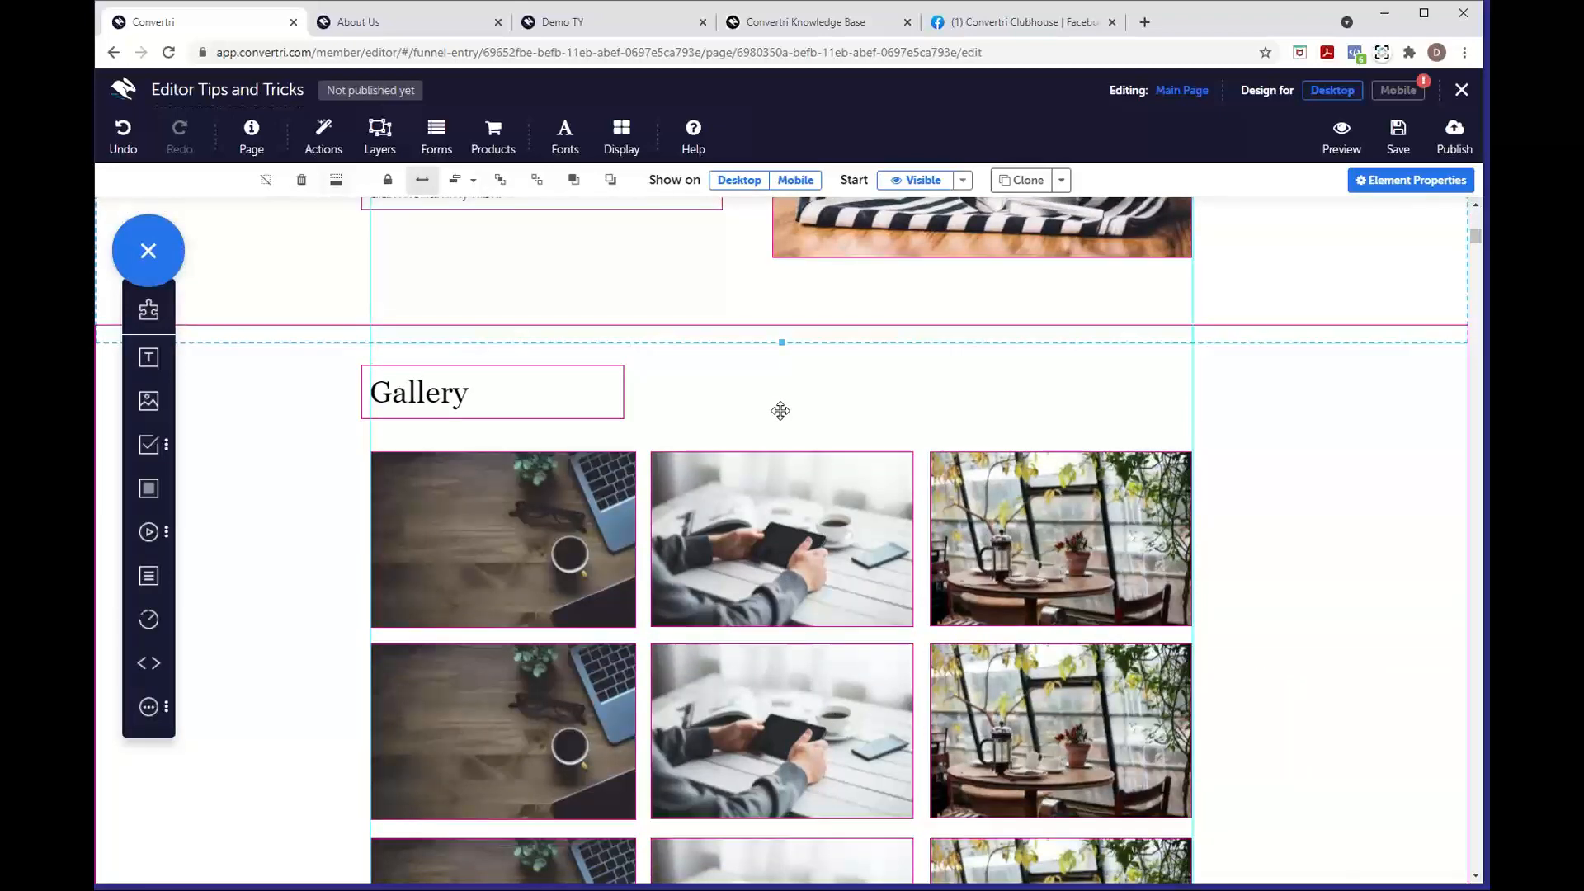
pyautogui.scroll(5, 693, 282)
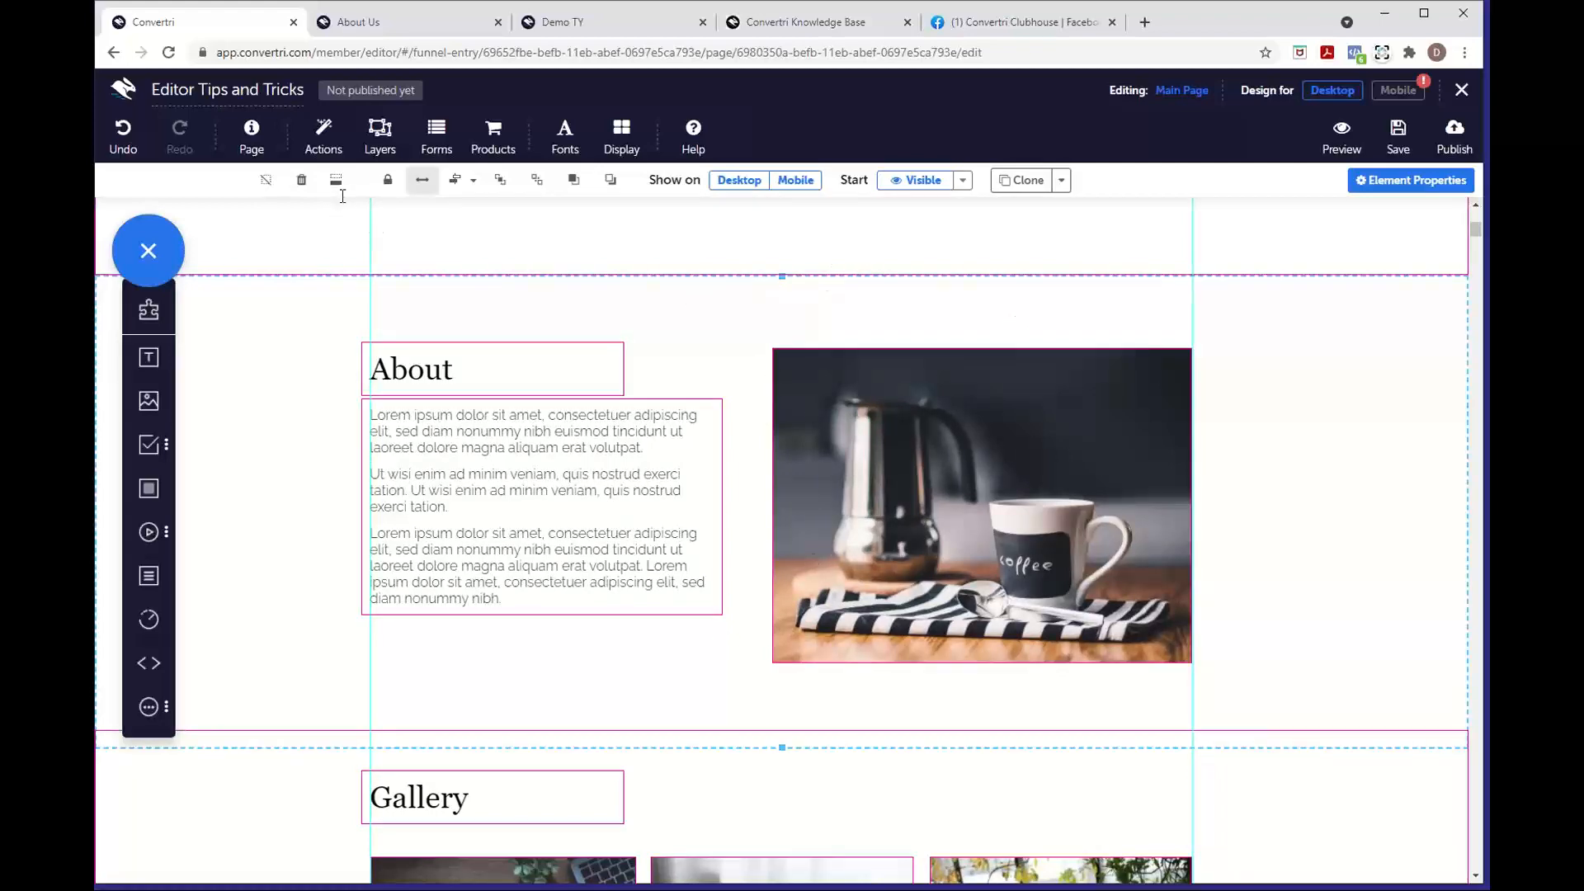
pyautogui.scroll(-10, 712, 578)
pyautogui.scroll(15, 715, 579)
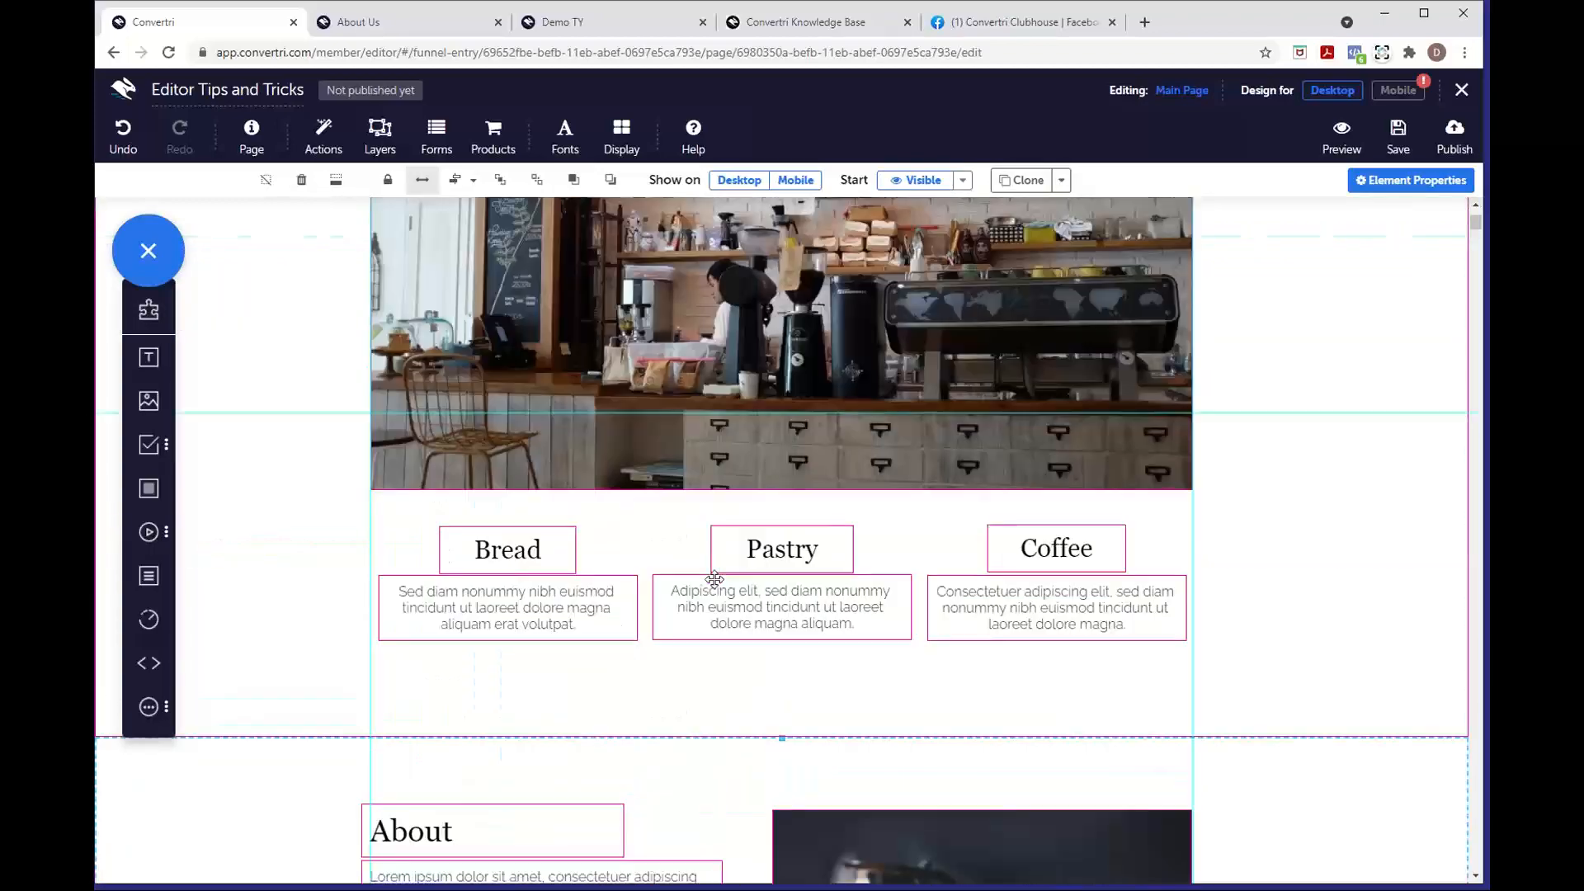
pyautogui.scroll(-7, 714, 579)
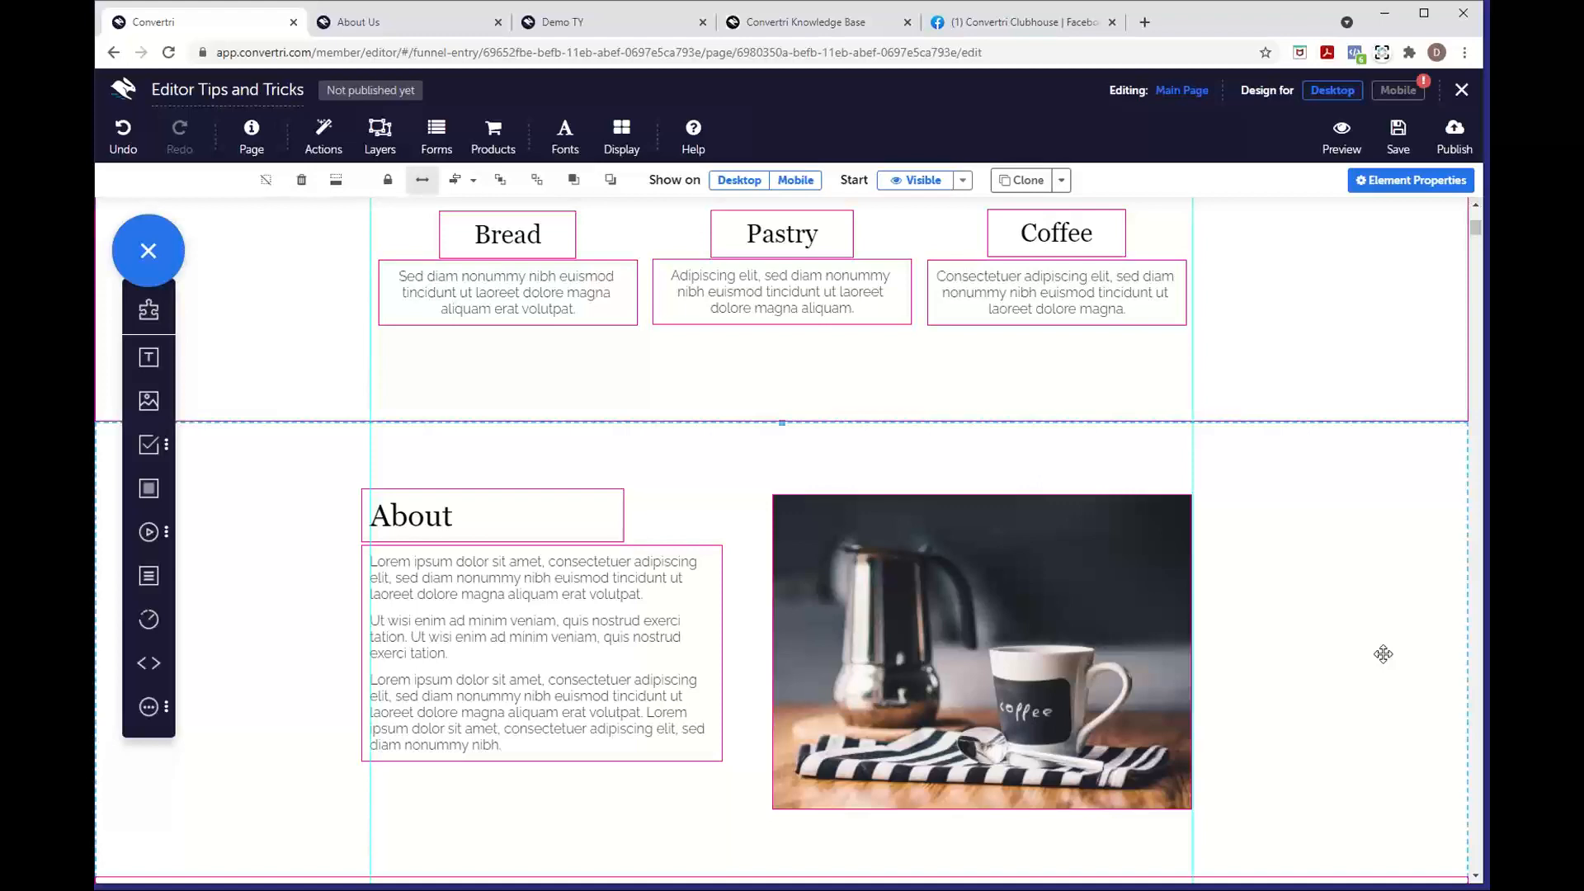
pyautogui.scroll(-4, 1383, 653)
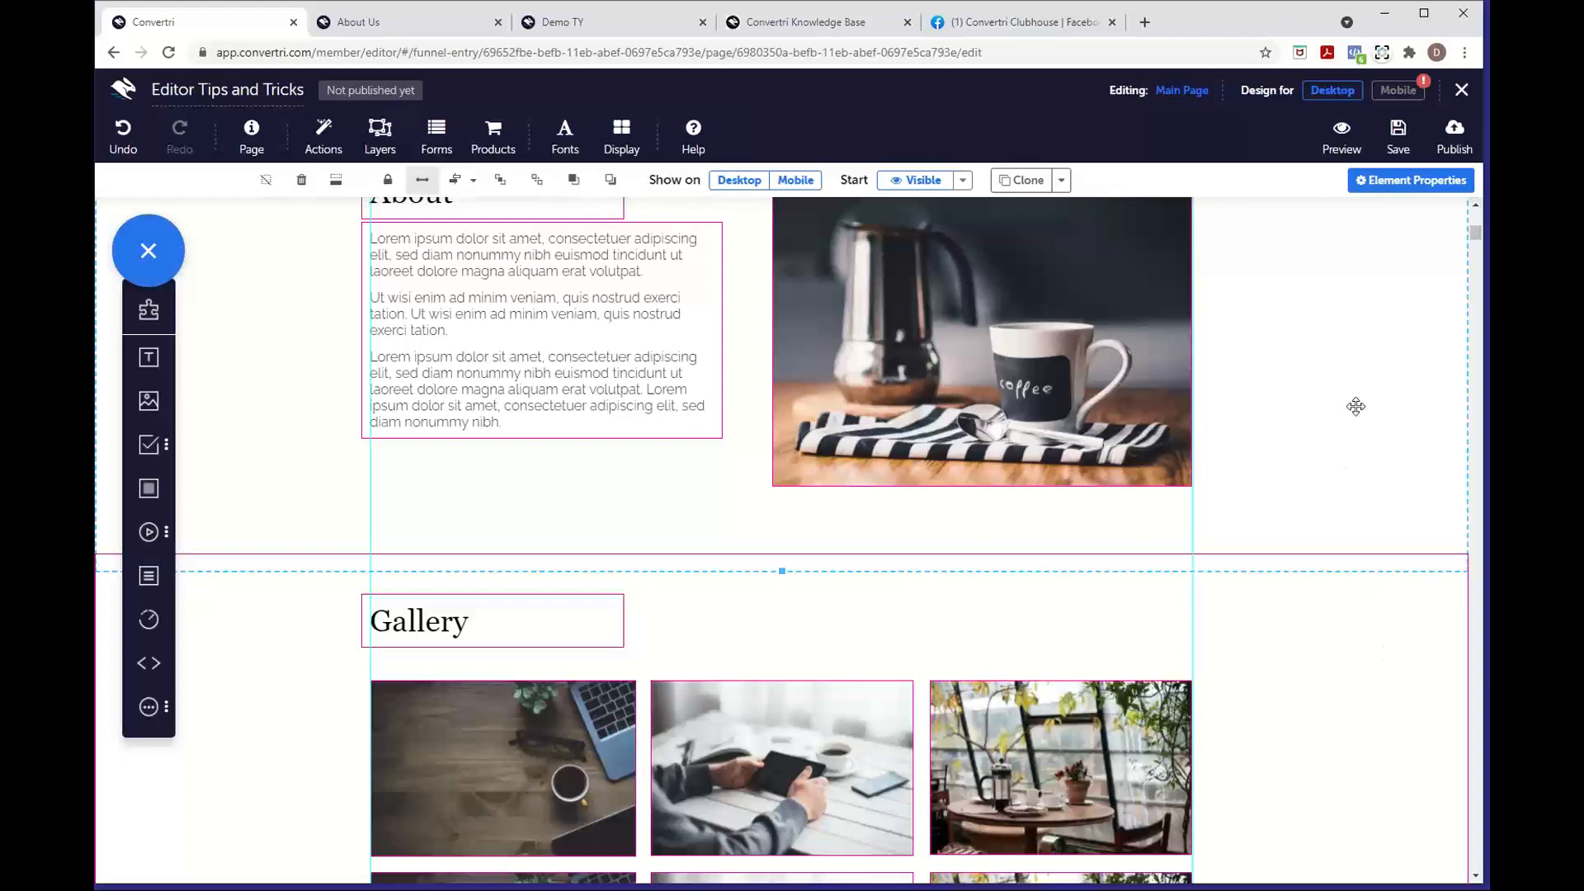
pyautogui.scroll(2, 1354, 407)
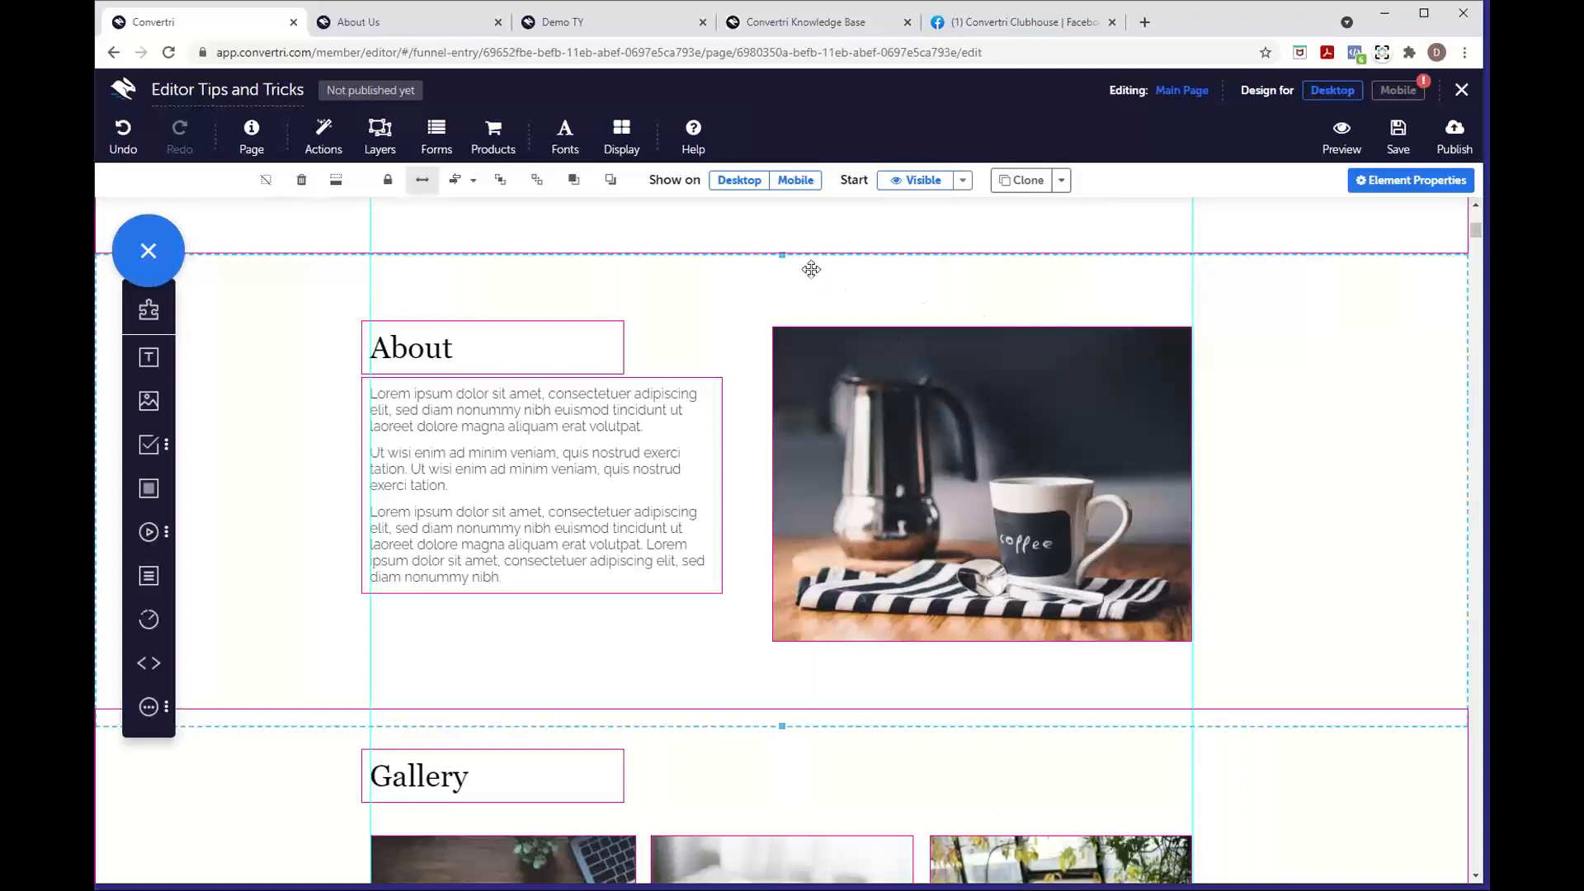
pyautogui.scroll(1, 811, 273)
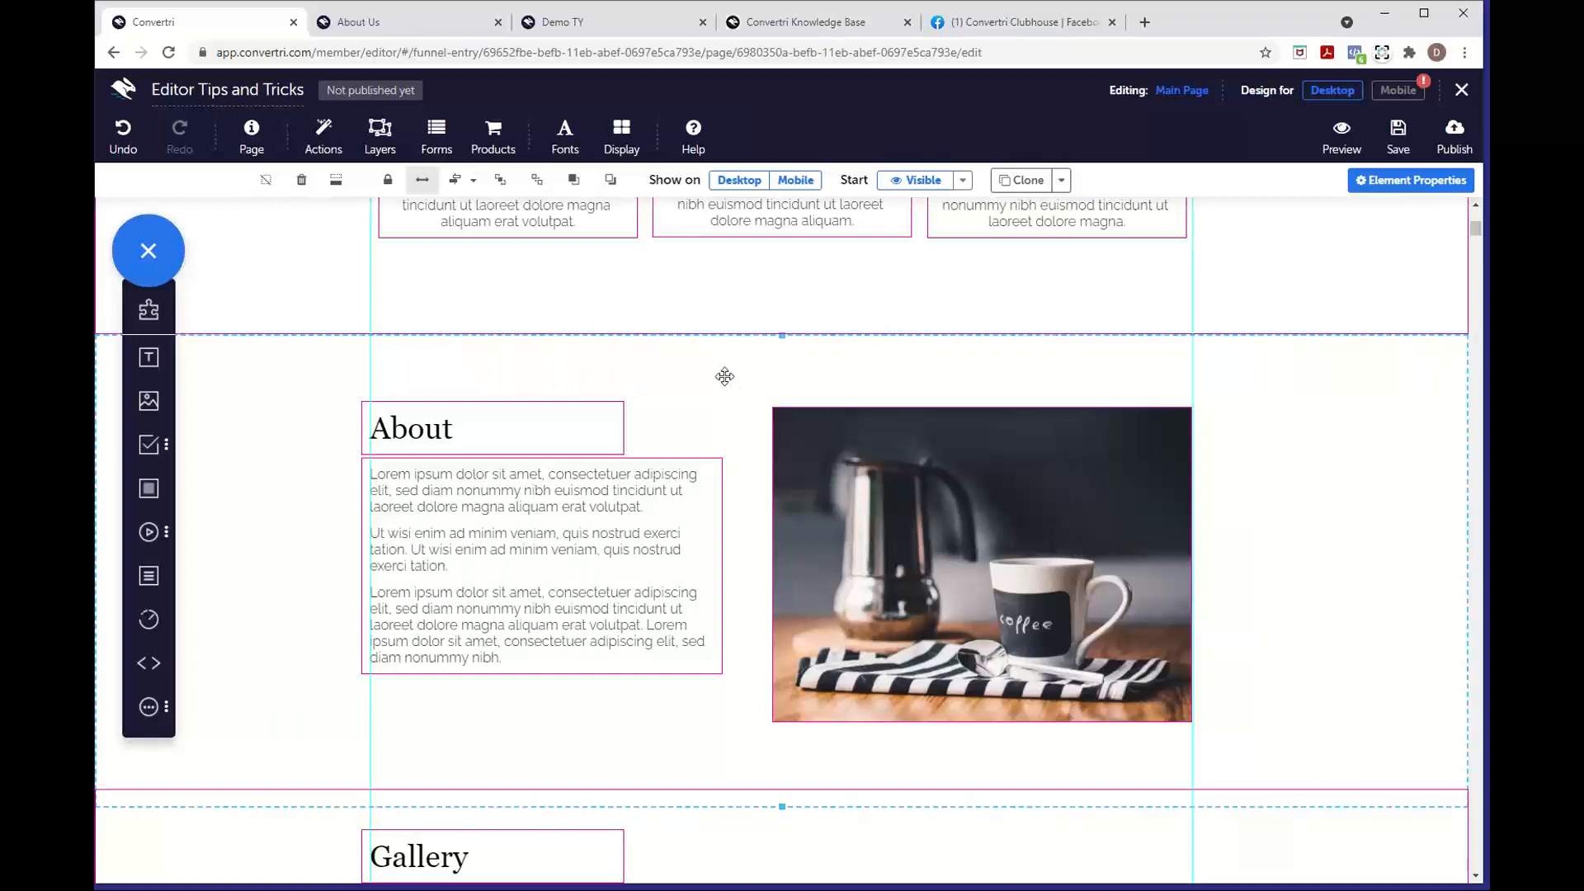
# Move the About section down together with everything below it, check the Gallery, and undo the move
pyautogui.moveTo(724, 377); pyautogui.dragTo(714, 732)
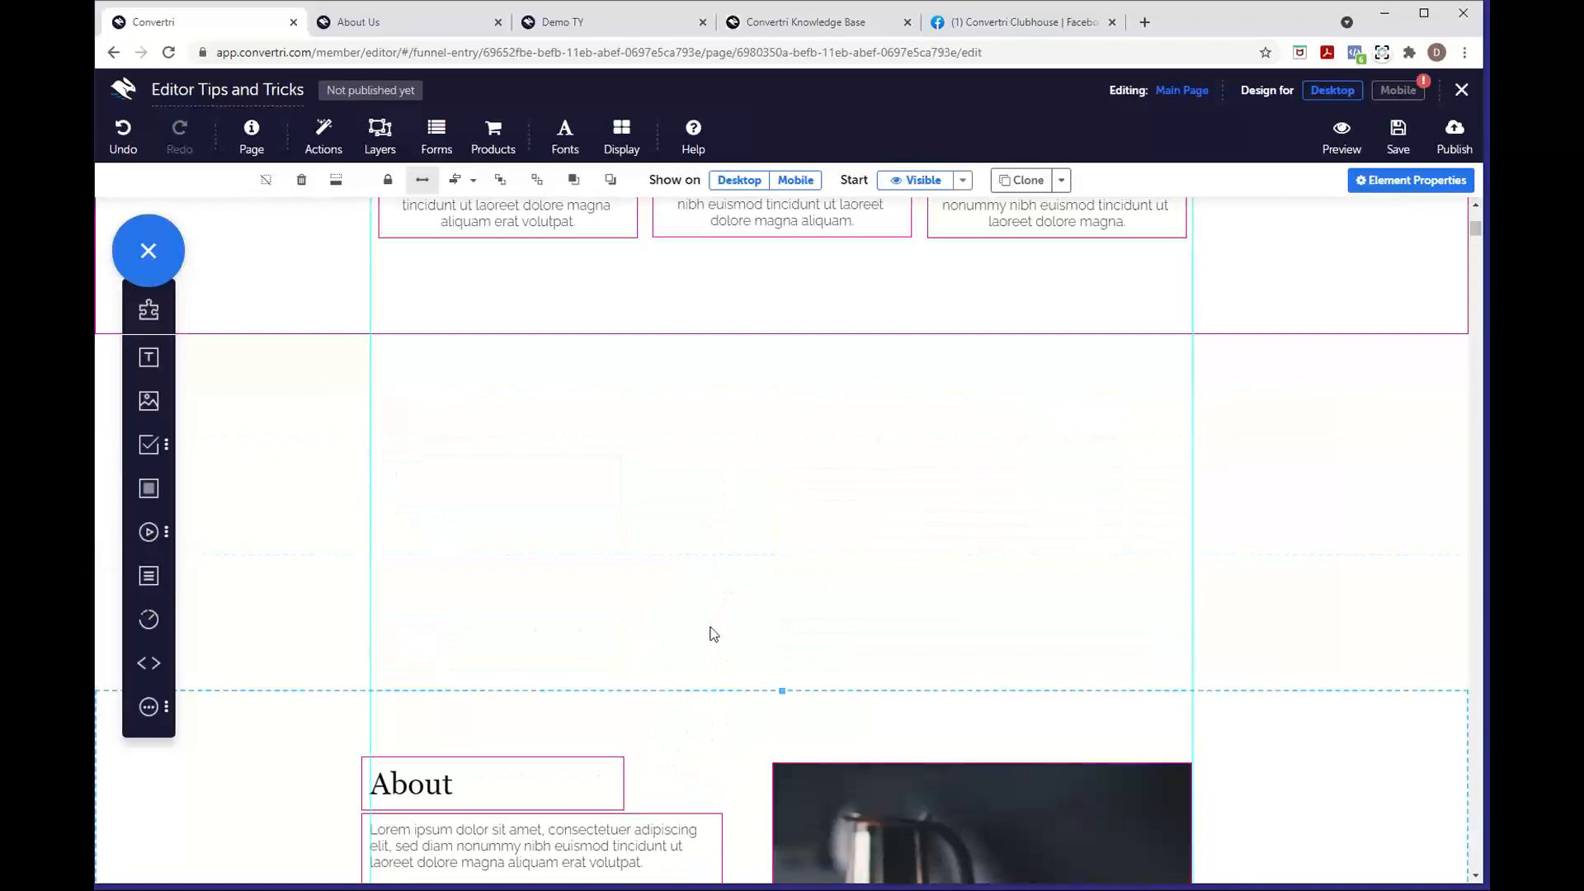
pyautogui.scroll(-15, 739, 677)
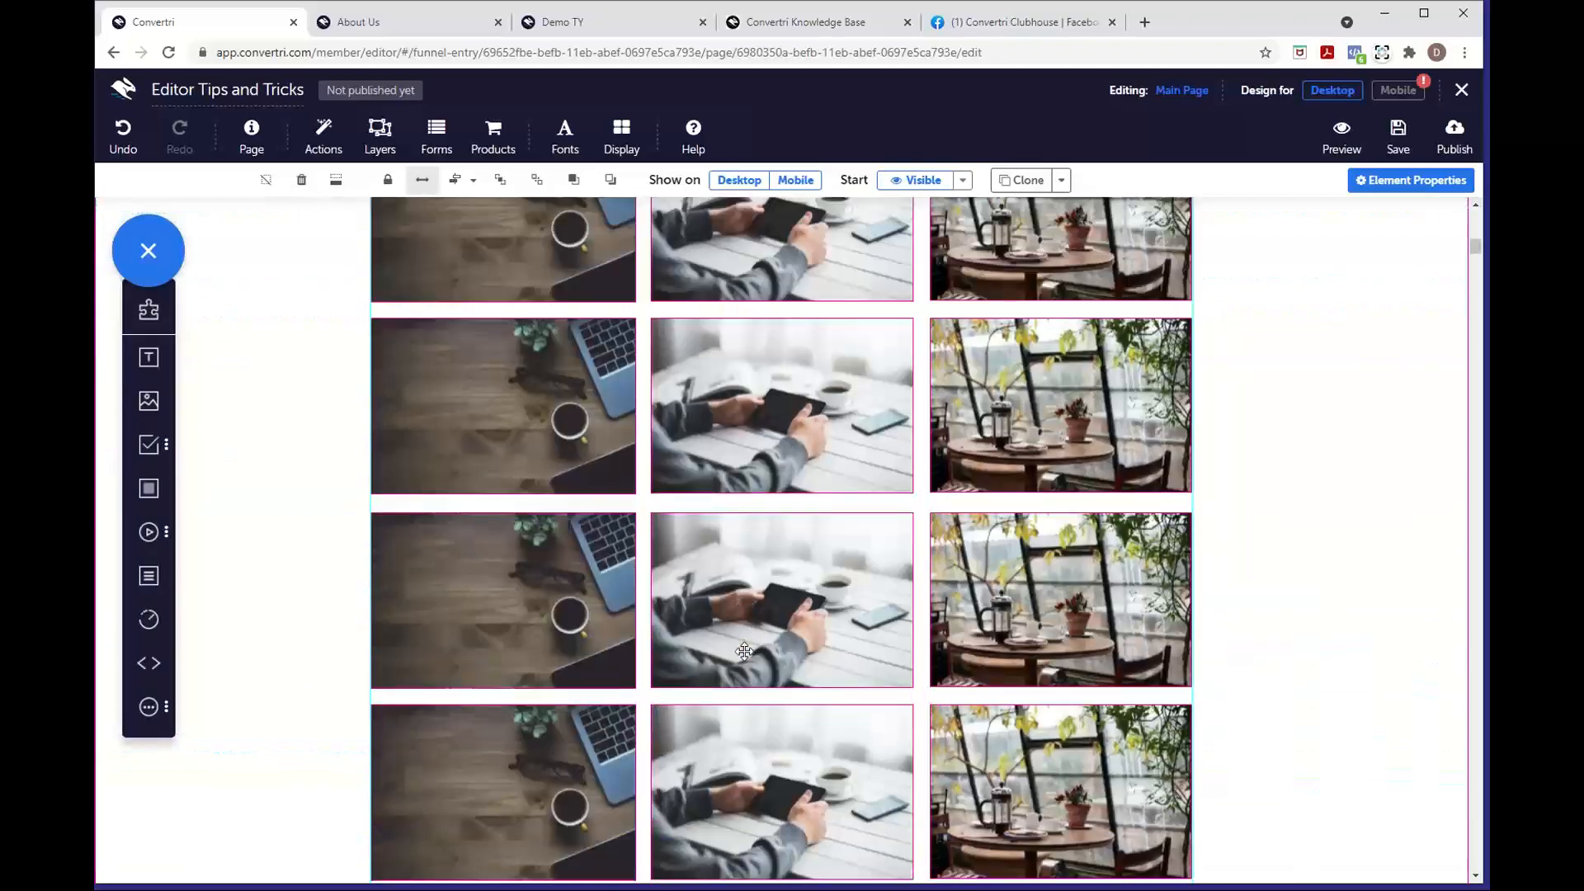
pyautogui.scroll(15, 743, 652)
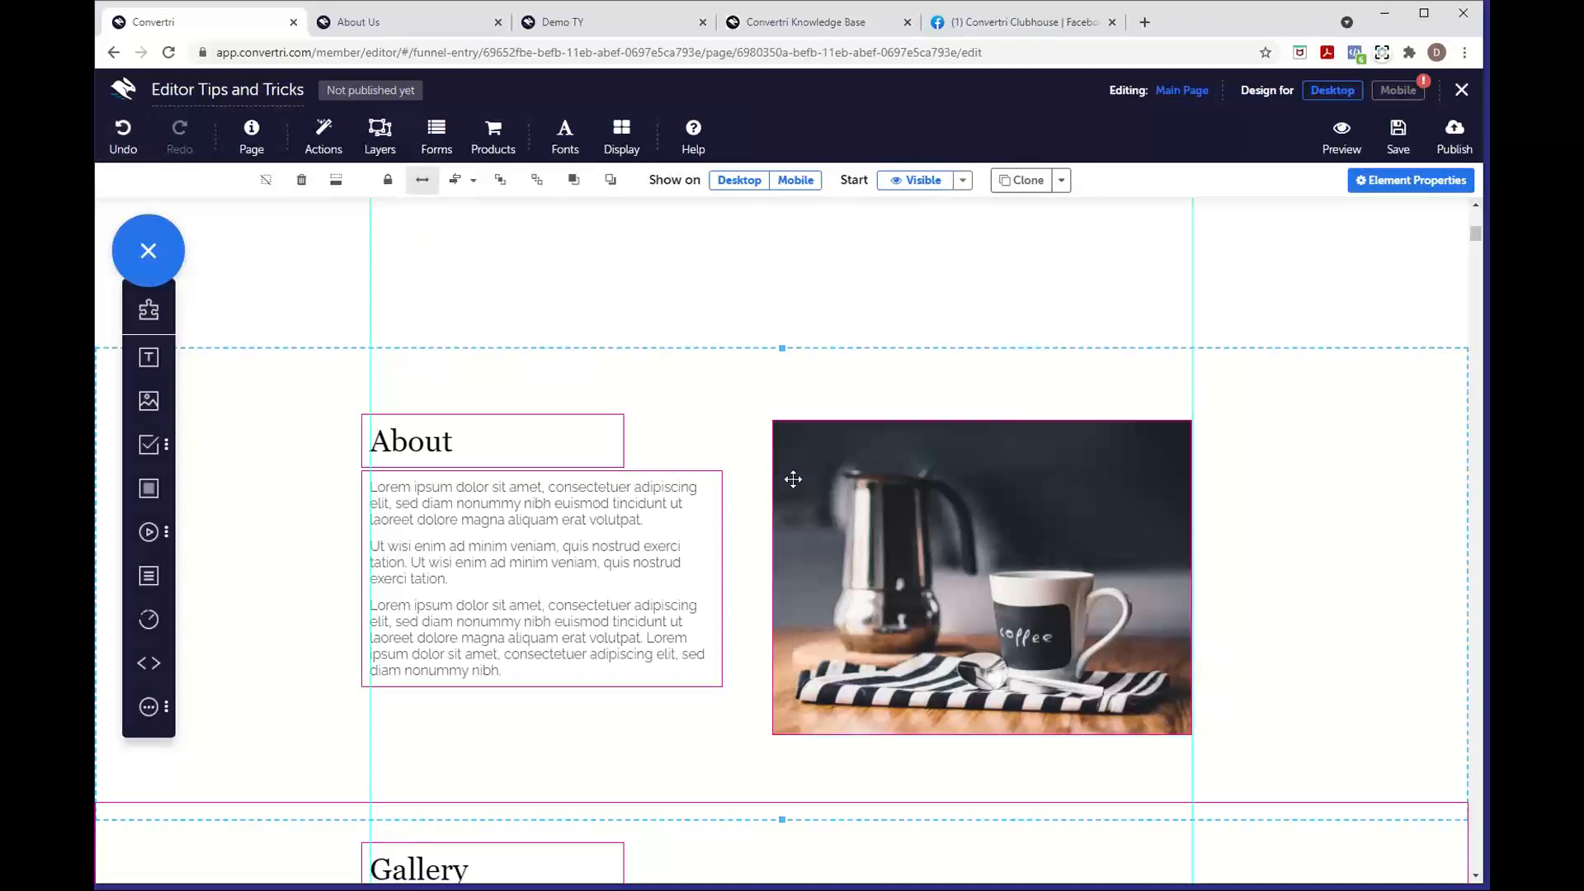
pyautogui.hotkey('ctrl', 'z')
pyautogui.scroll(5, 970, 532)
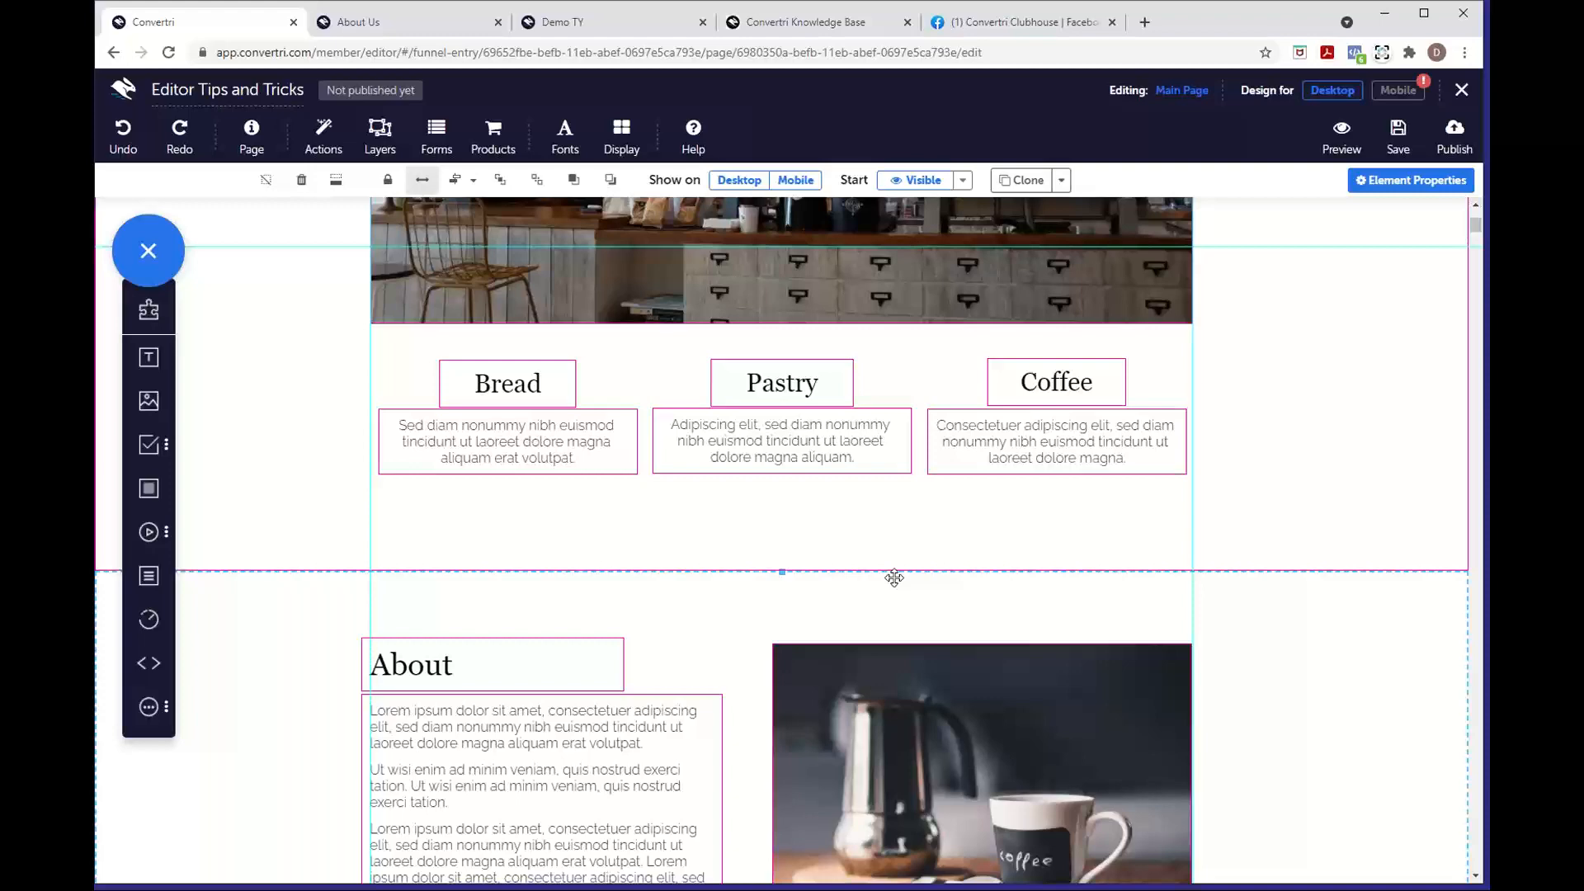
# Shift the bearded man's portrait in The Coffee Lovers section to the left and place a duplicate right beside it
pyautogui.scroll(-15, 894, 577)
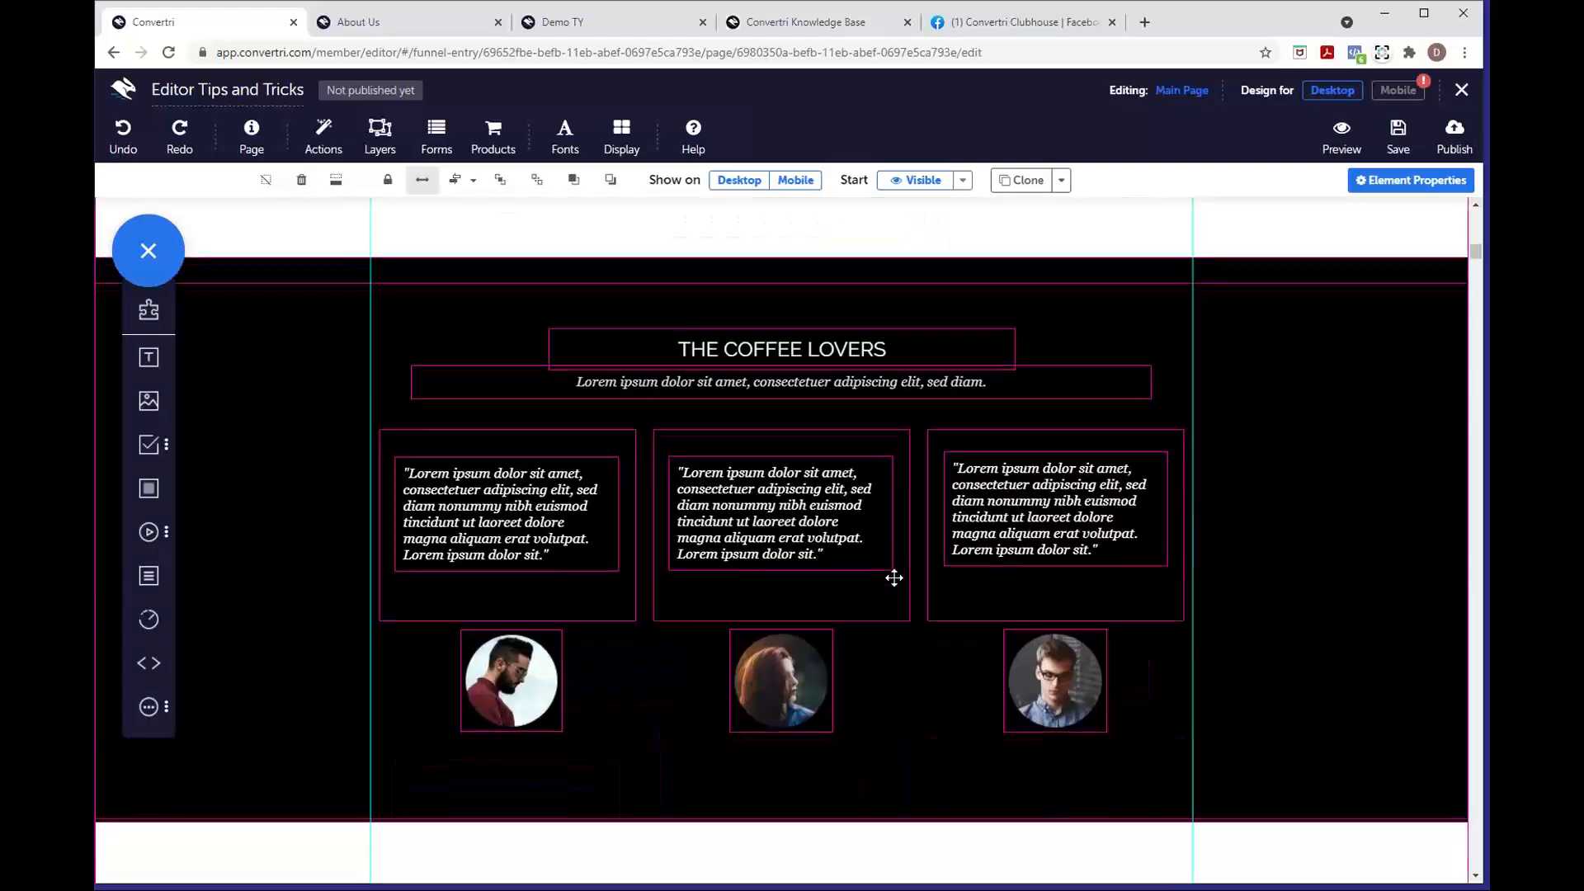
pyautogui.scroll(-3, 894, 577)
pyautogui.click(524, 417)
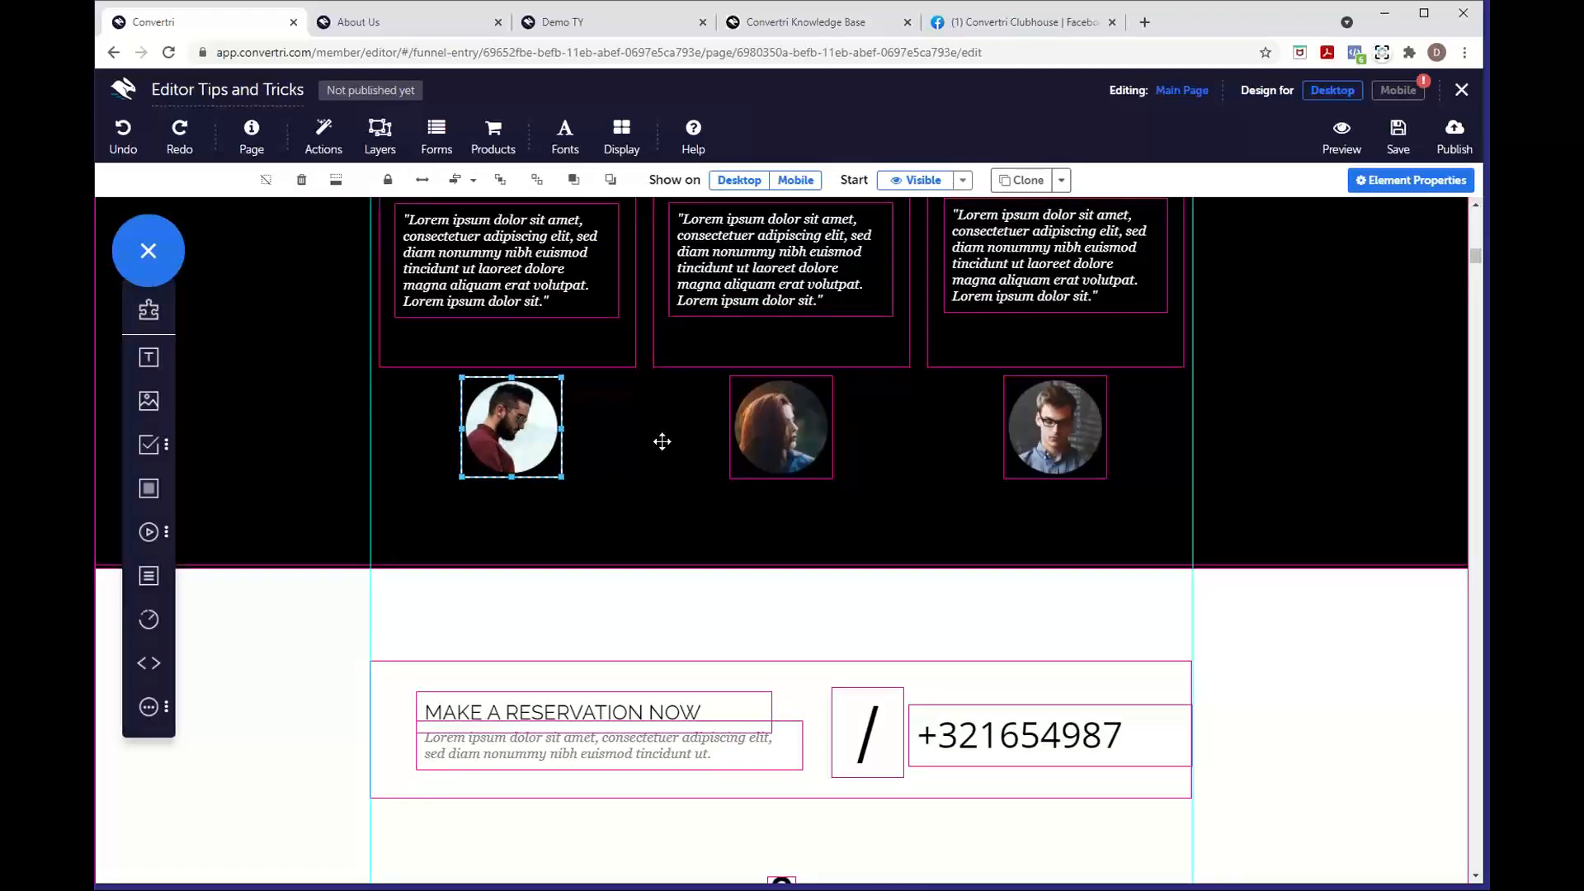
pyautogui.moveTo(505, 439); pyautogui.dragTo(448, 455)
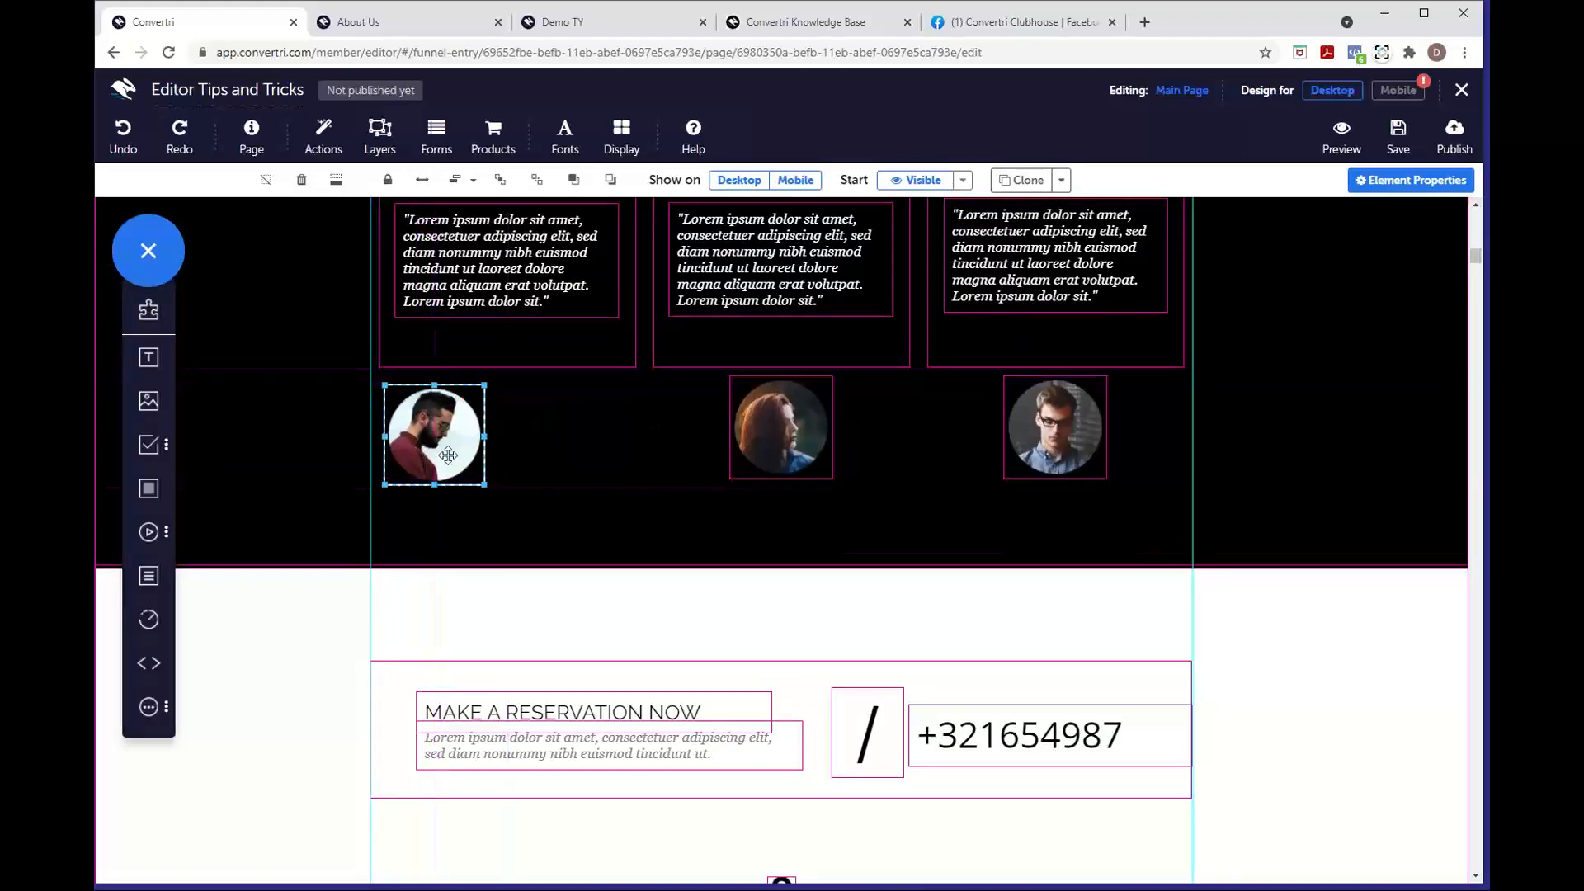
pyautogui.scroll(-1, 538, 385)
pyautogui.scroll(5, 538, 385)
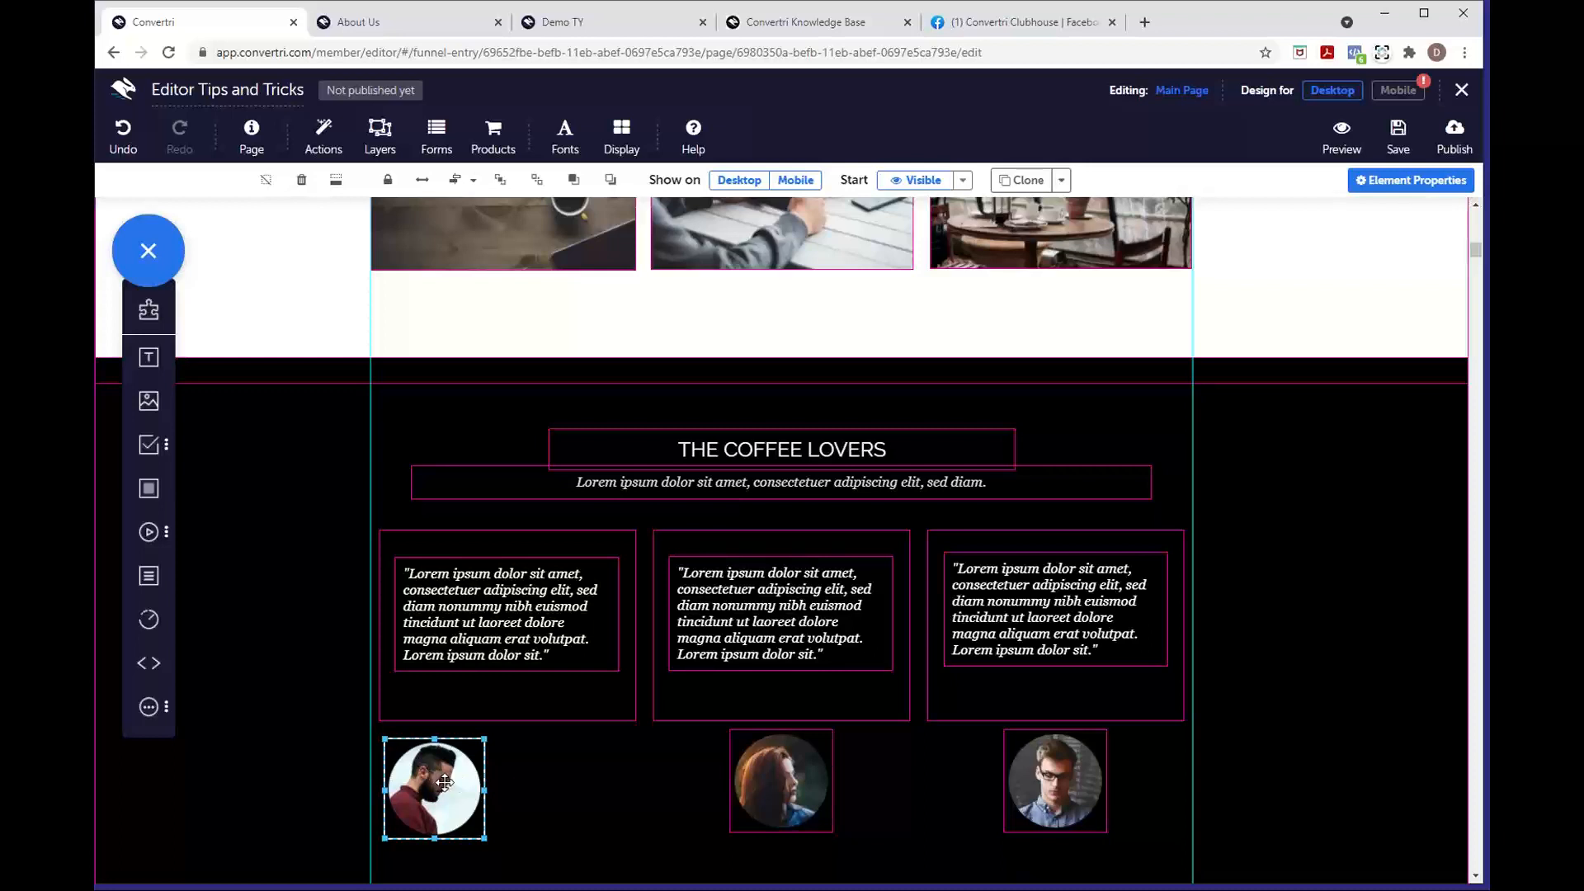
pyautogui.keyDown('alt'); pyautogui.moveTo(445, 783); pyautogui.dragTo(556, 786); pyautogui.keyUp('alt')
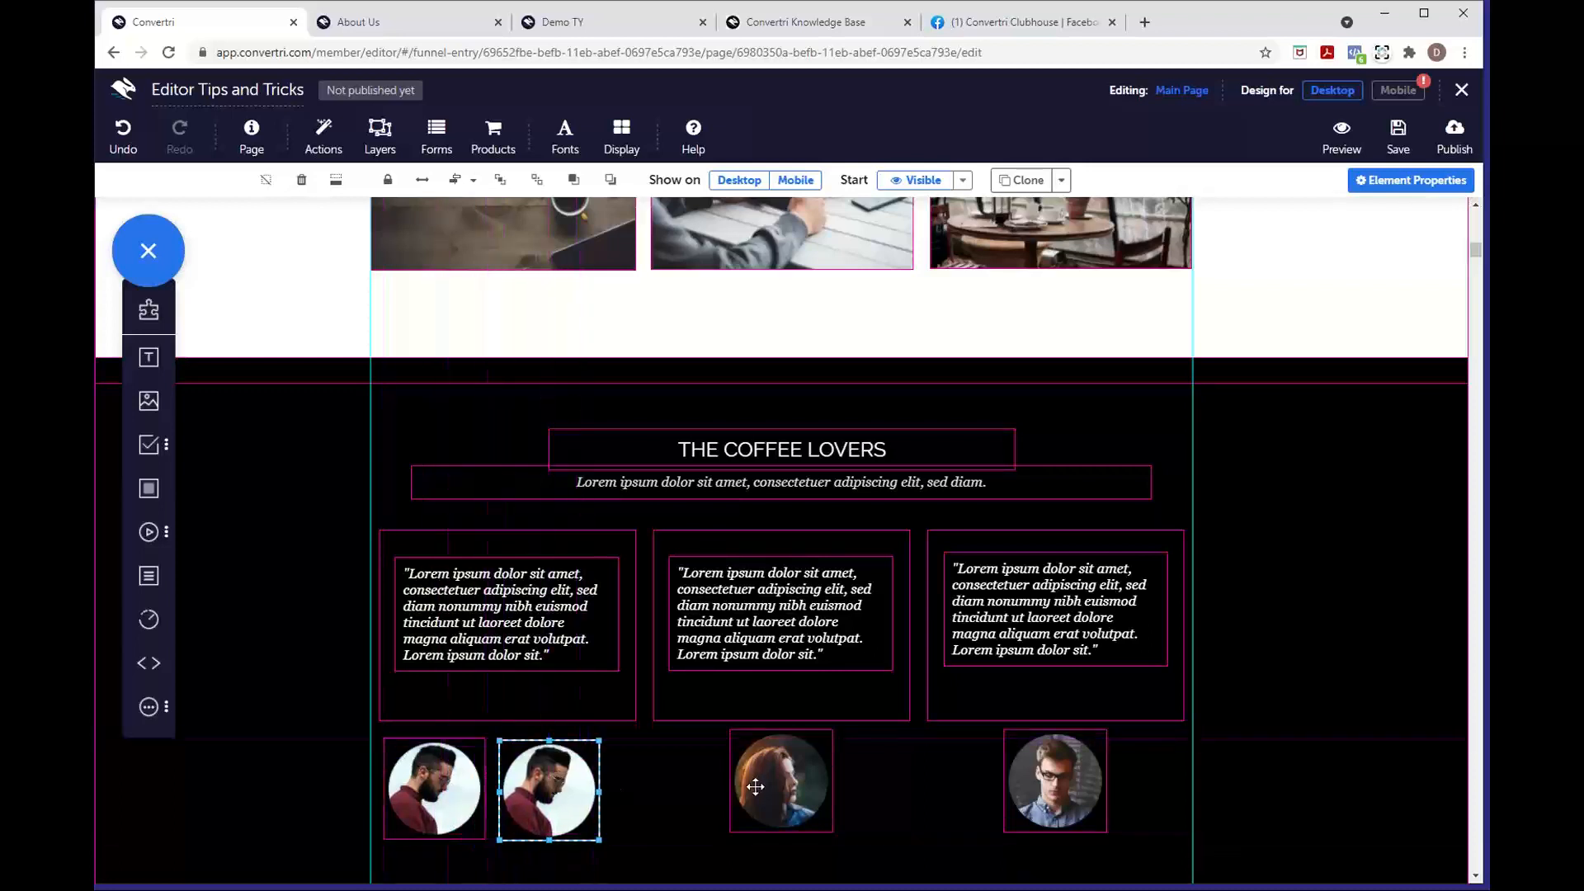
# Shift the woman's portrait to the left and duplicate it beside itself, and add a lower duplicate of the portrait of the man with glasses
pyautogui.moveTo(755, 786); pyautogui.dragTo(665, 804)
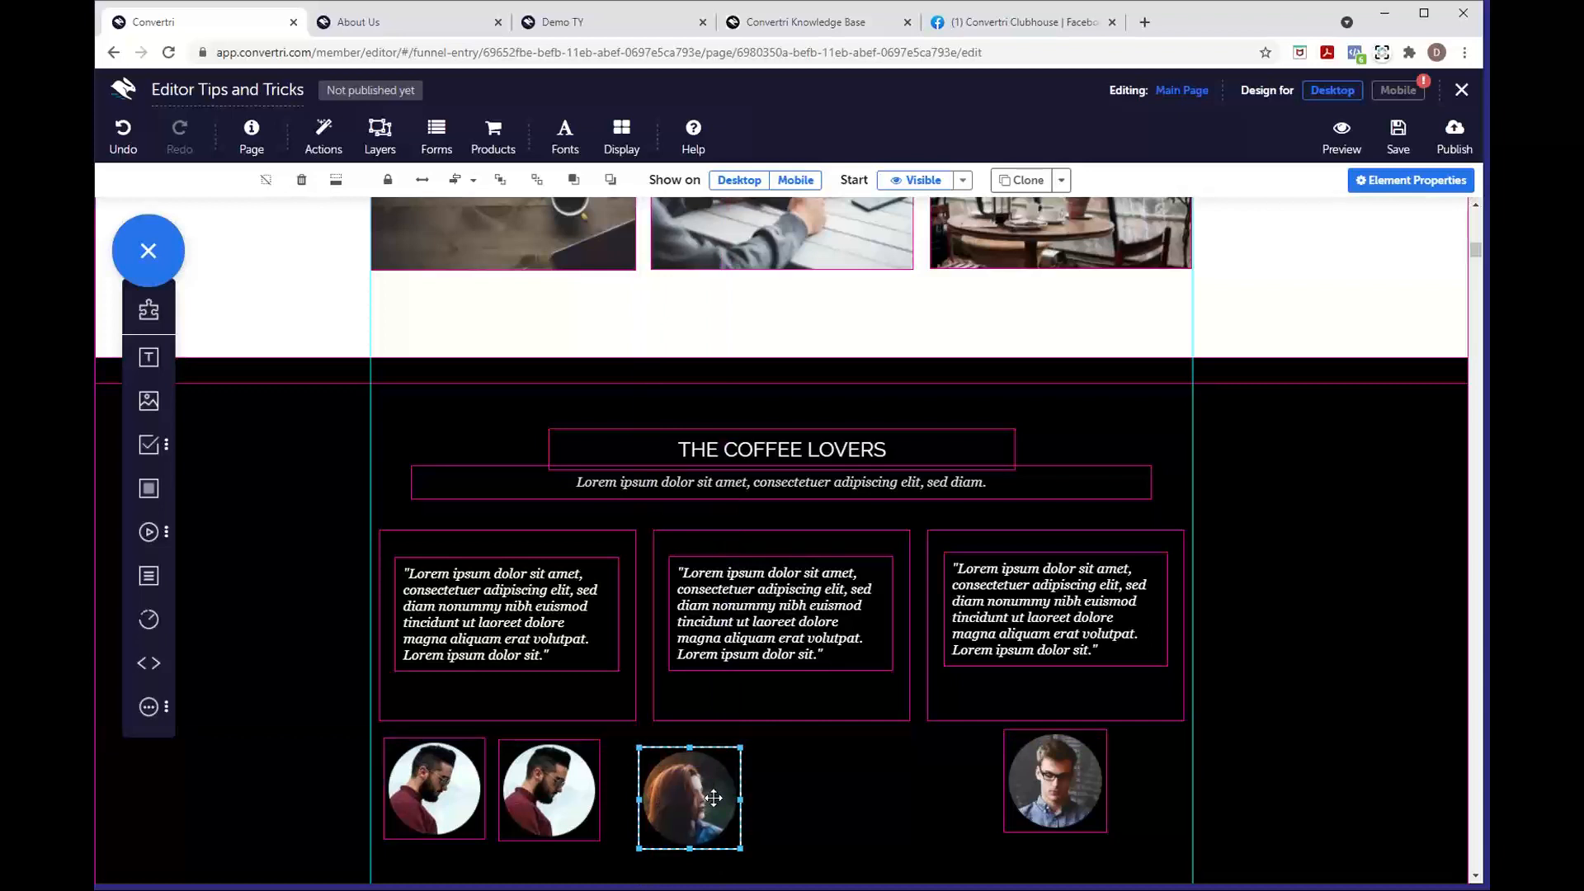
pyautogui.keyDown('alt'); pyautogui.moveTo(715, 798); pyautogui.dragTo(852, 790); pyautogui.keyUp('alt')
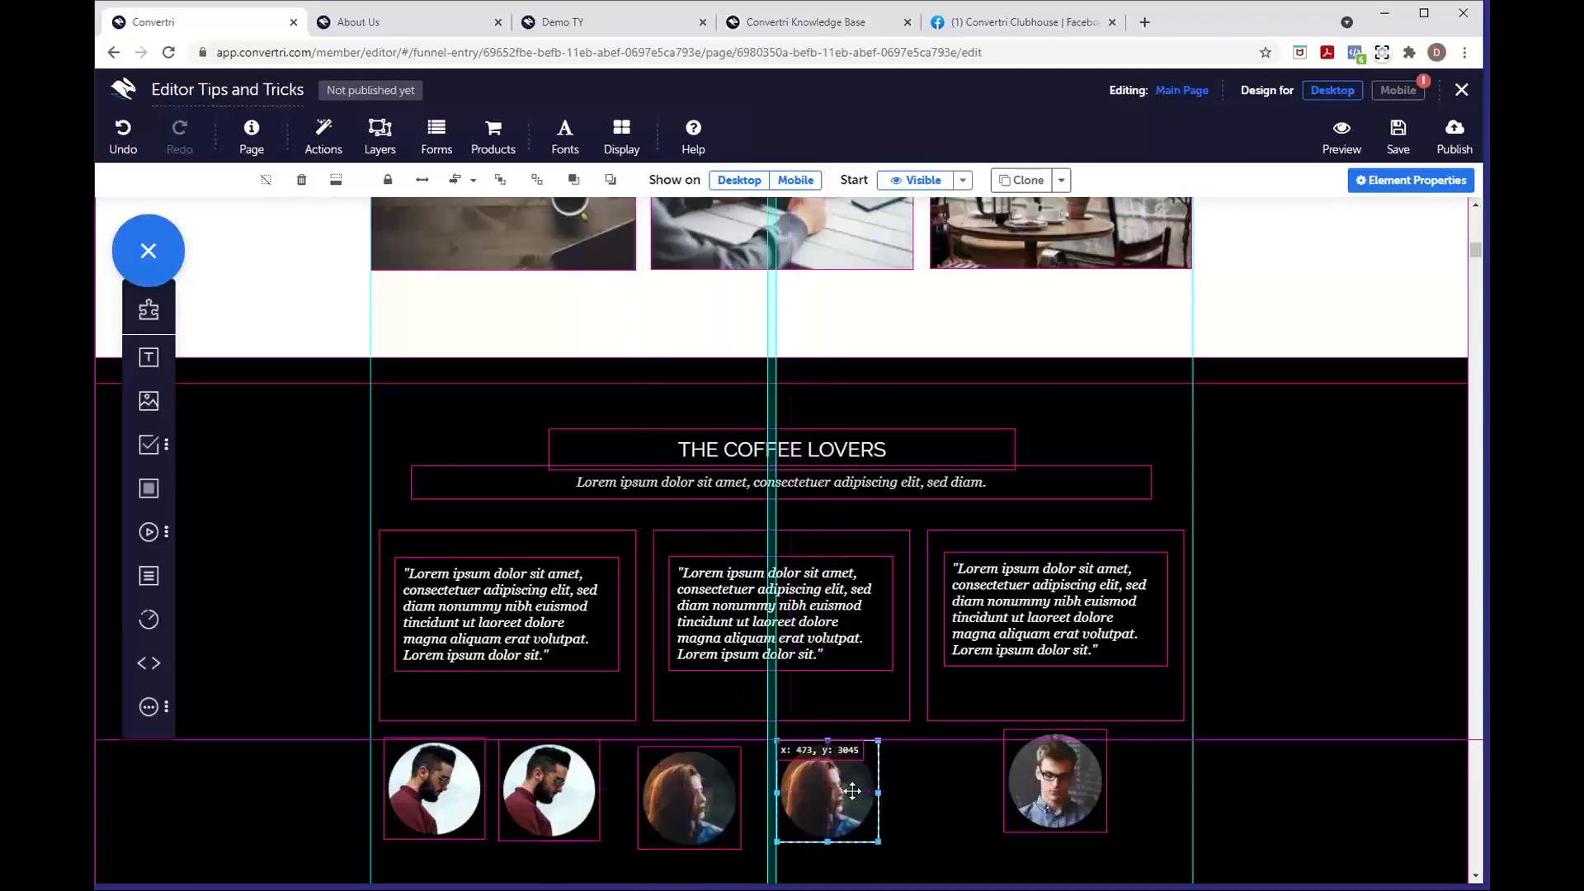
pyautogui.click(1068, 779)
pyautogui.moveTo(1069, 779); pyautogui.dragTo(1004, 823)
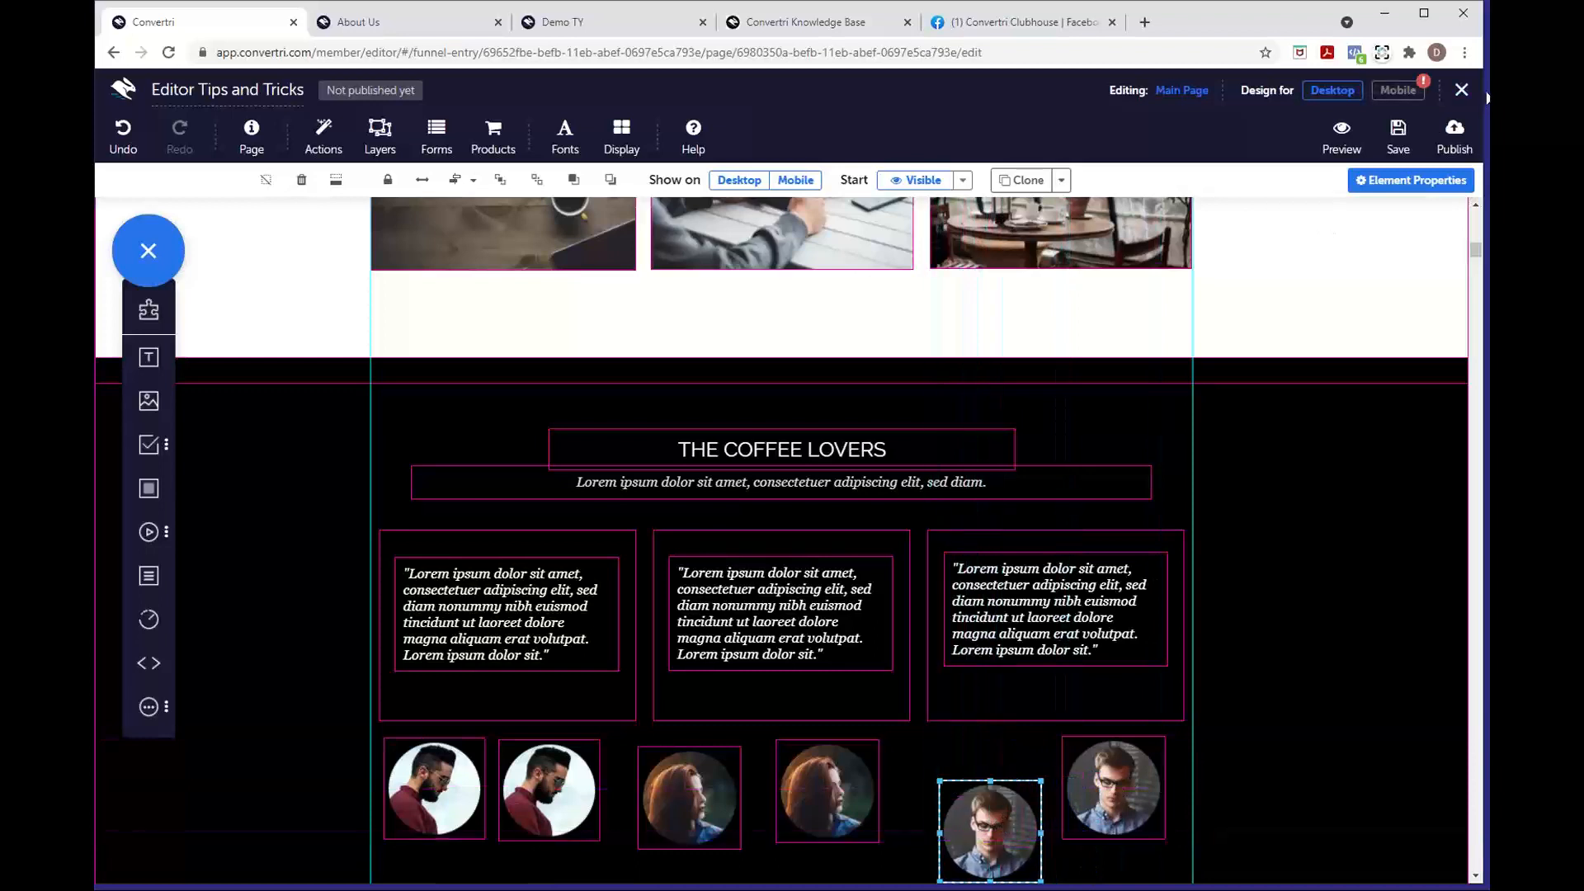
pyautogui.click(1487, 95)
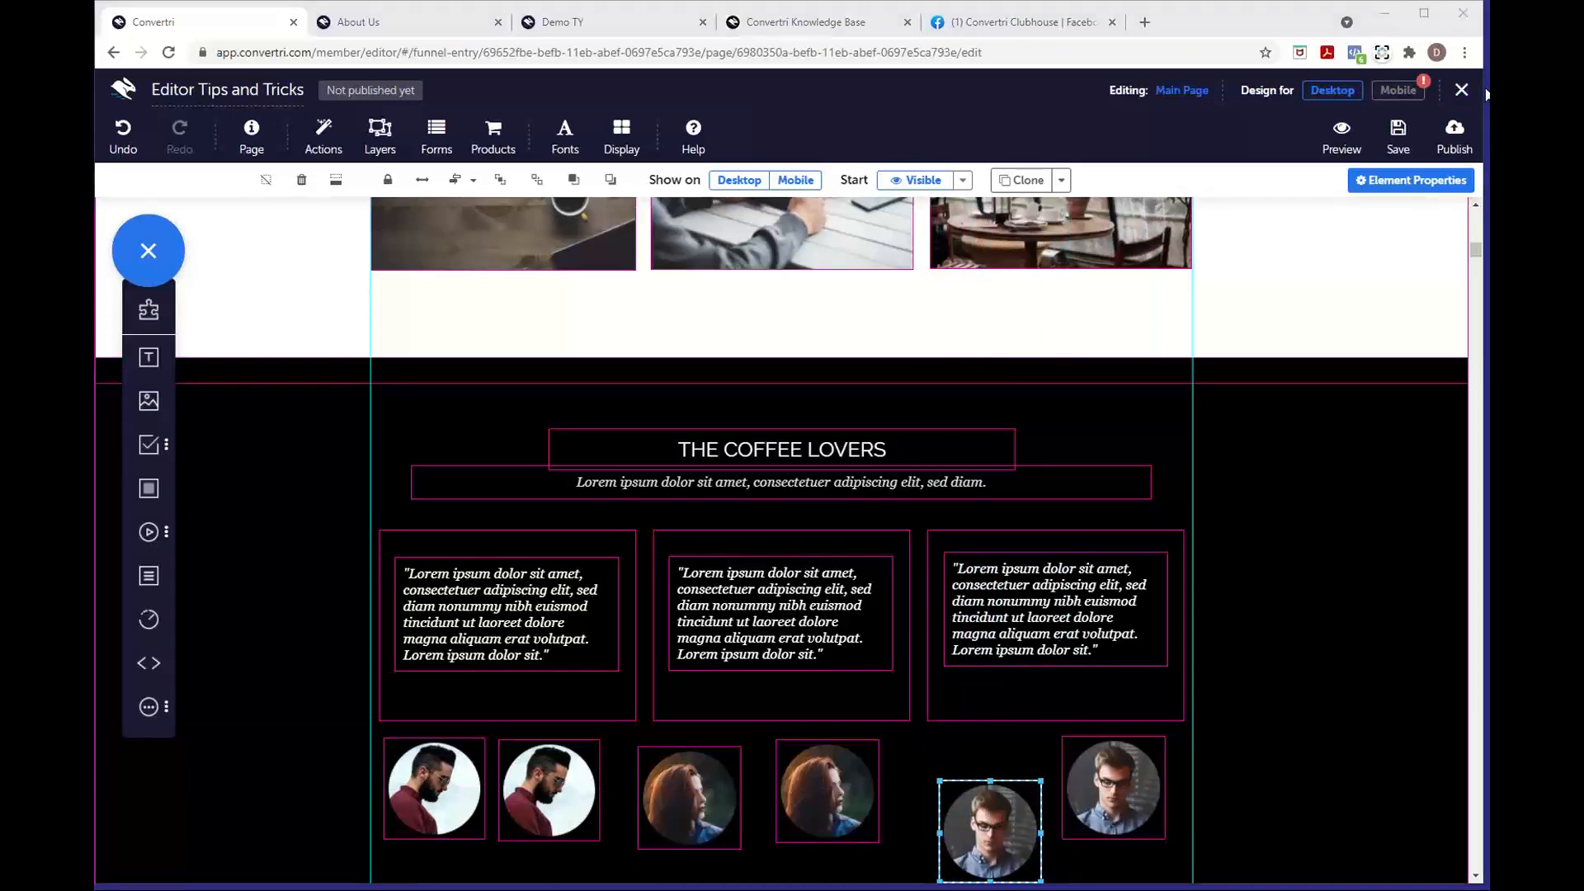
# Stagger the portrait row by moving the duplicates of the woman and the bearded man slightly lower
pyautogui.scroll(-2, 923, 666)
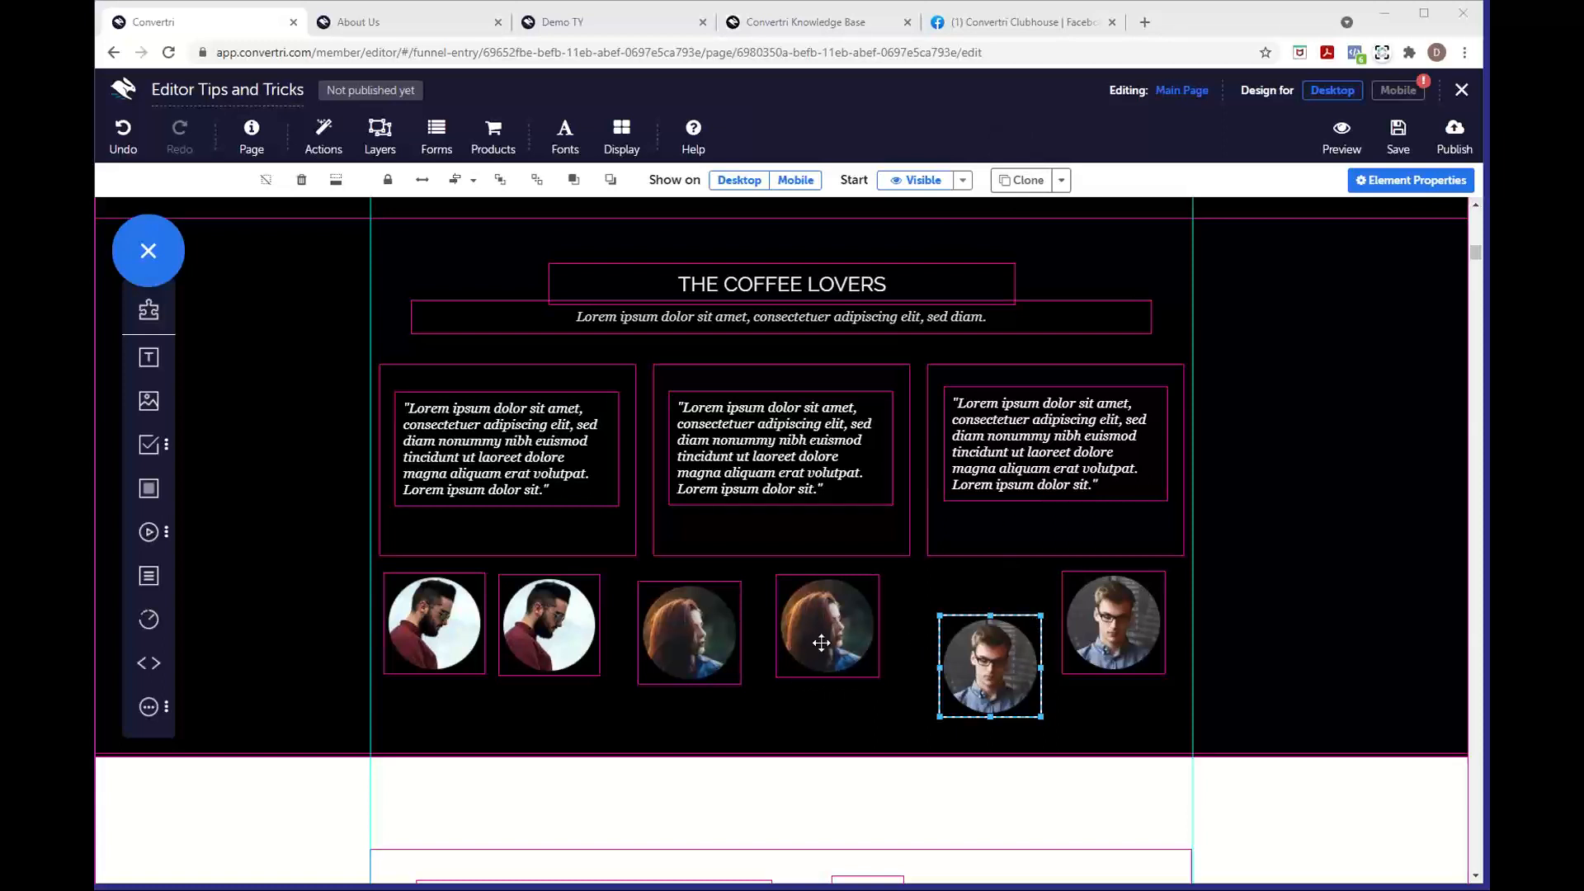
pyautogui.moveTo(821, 643); pyautogui.dragTo(819, 674)
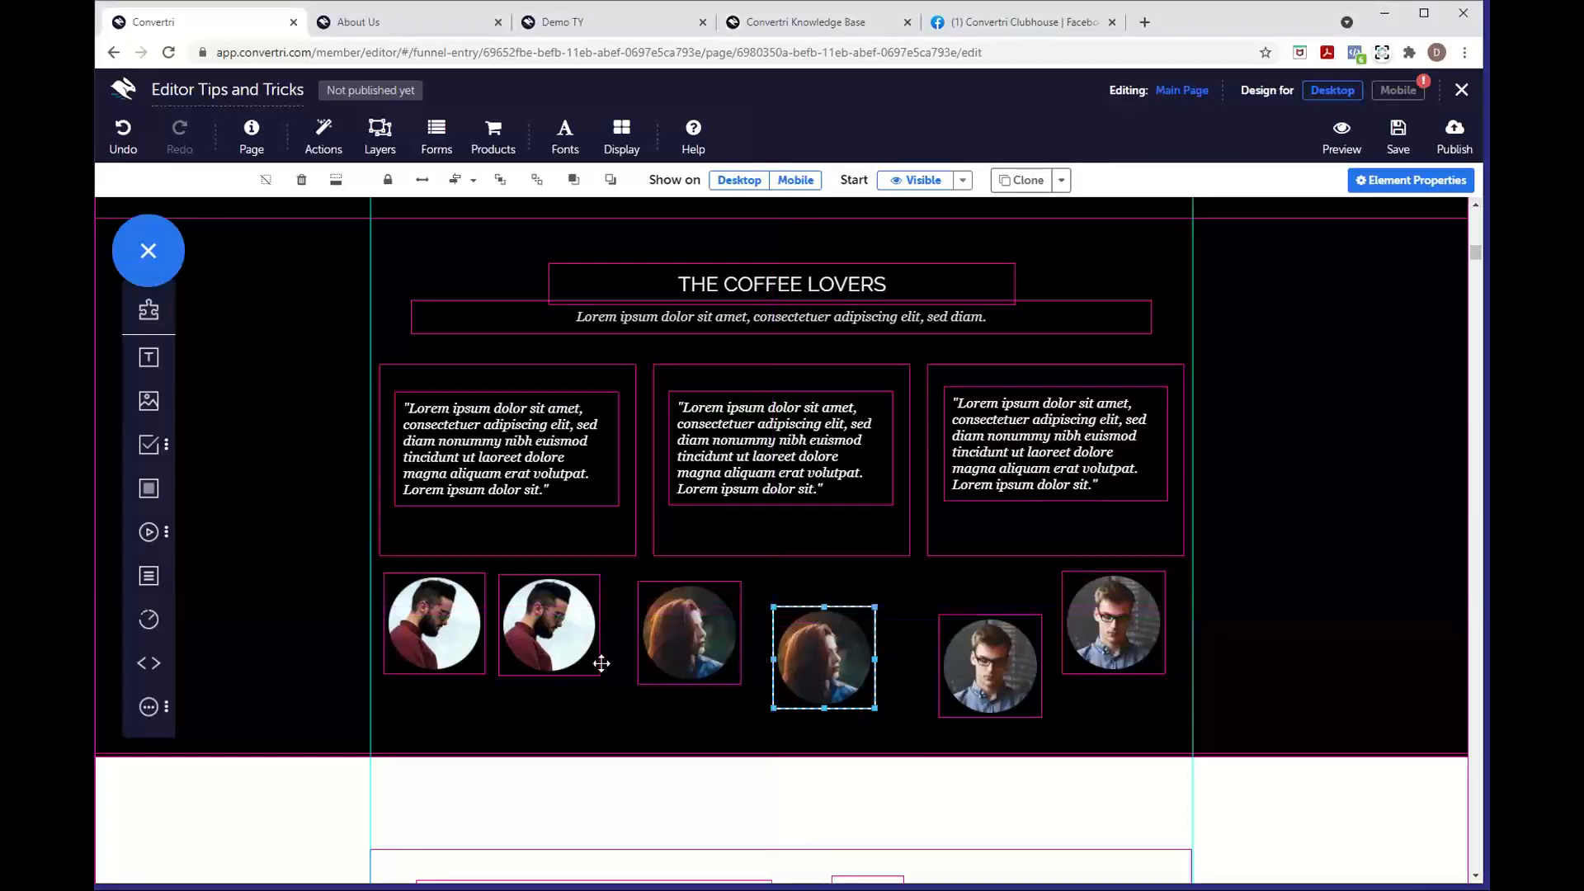
pyautogui.moveTo(572, 651); pyautogui.dragTo(587, 701)
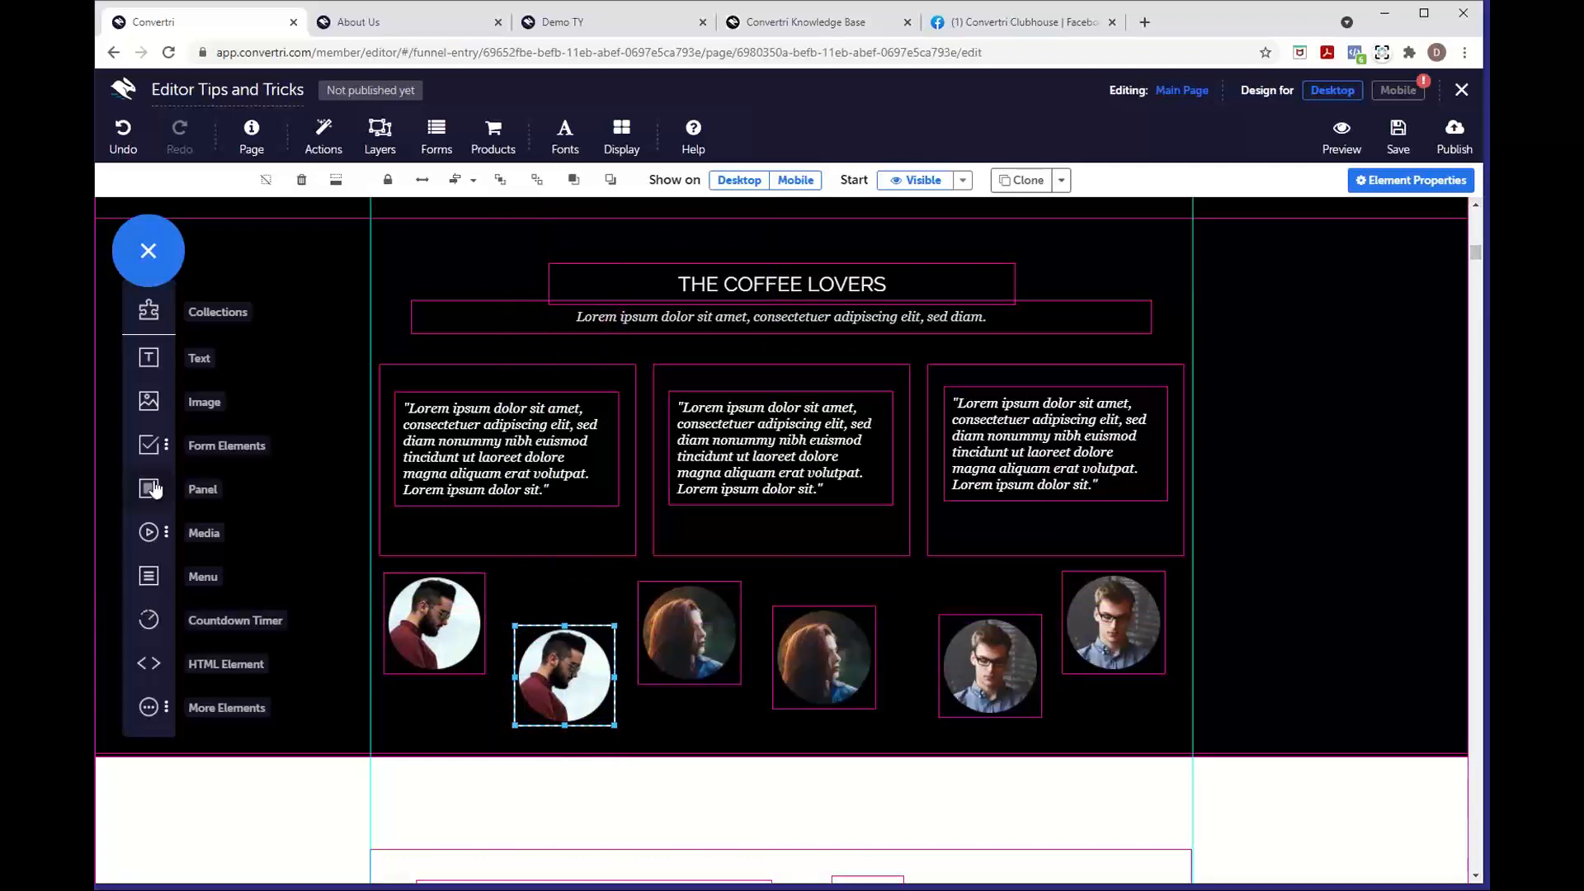
# Add a panel beneath the testimonials, then position and resize it to cover all six portraits
pyautogui.moveTo(148, 488); pyautogui.dragTo(451, 644)
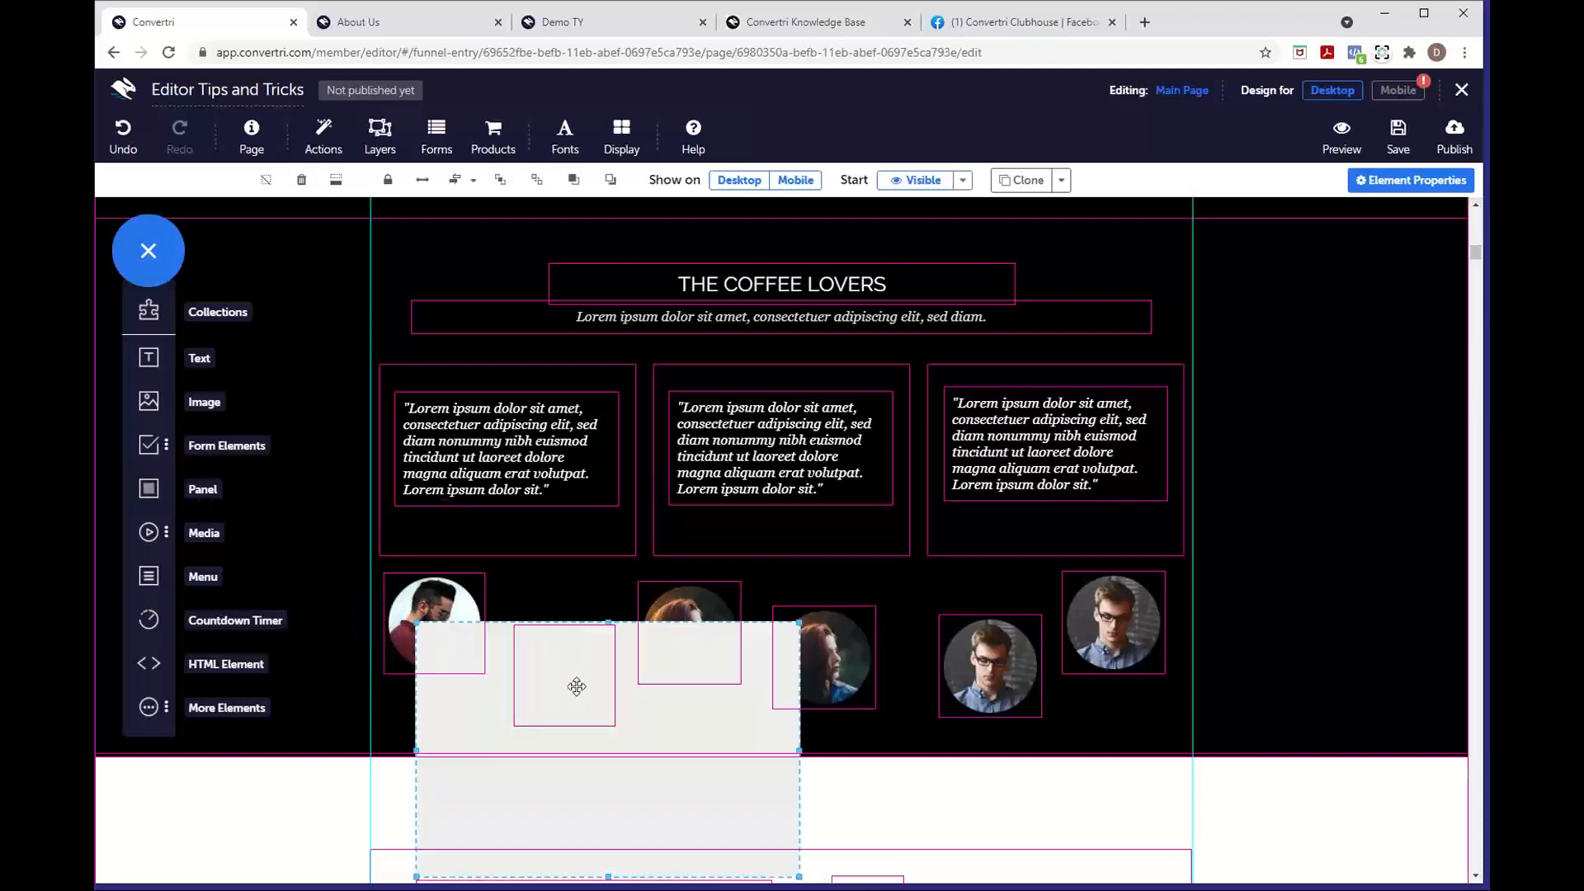
pyautogui.moveTo(577, 687); pyautogui.dragTo(540, 630)
pyautogui.moveTo(567, 817); pyautogui.dragTo(567, 734)
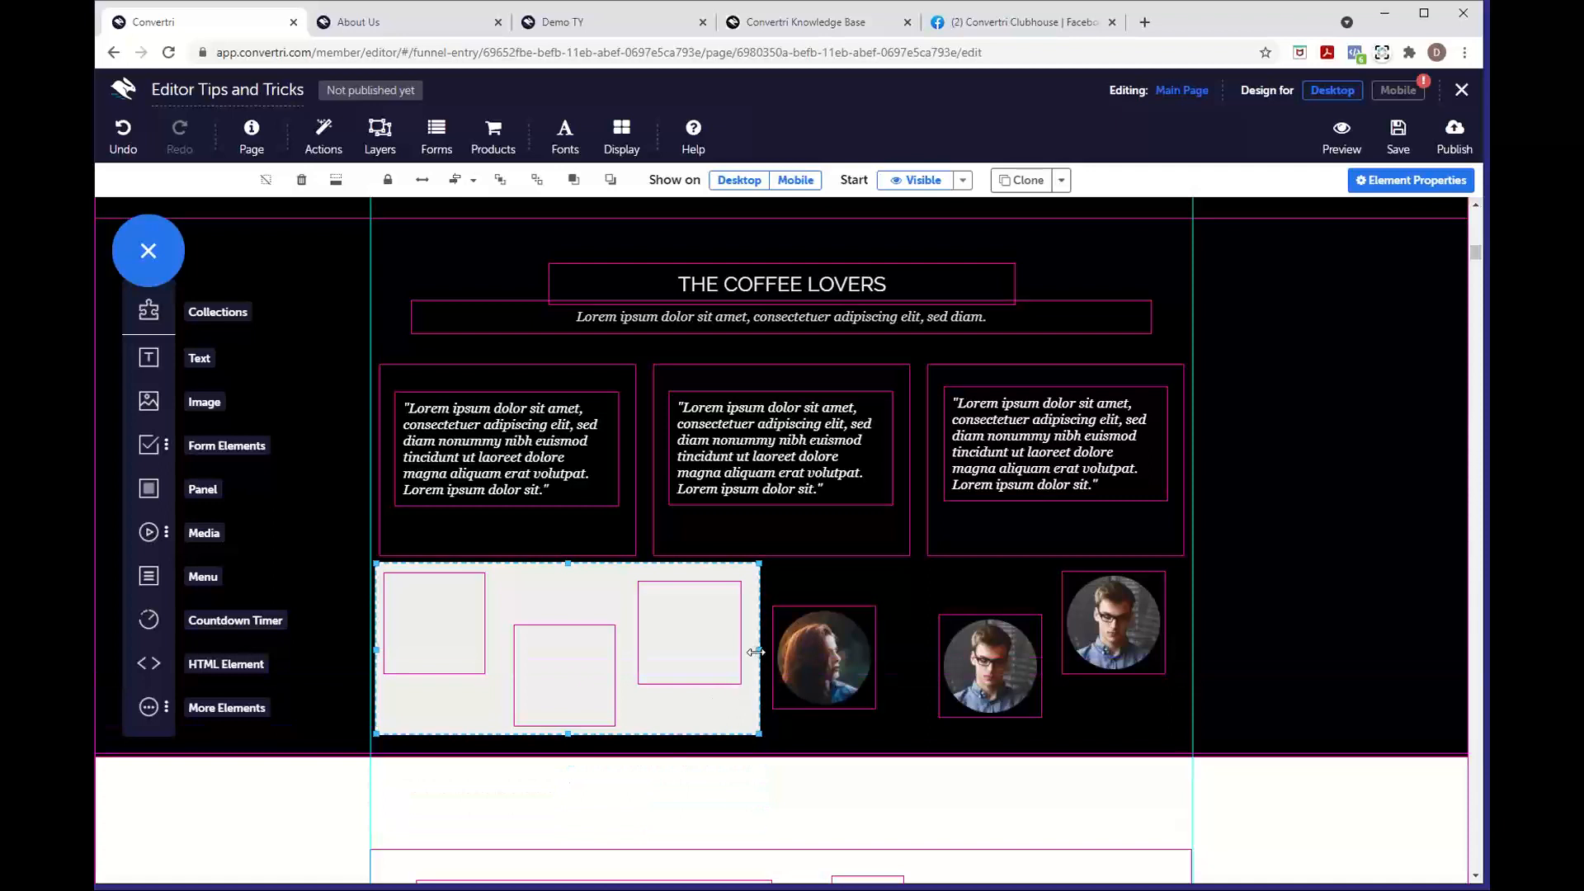
pyautogui.moveTo(755, 652); pyautogui.dragTo(1171, 647)
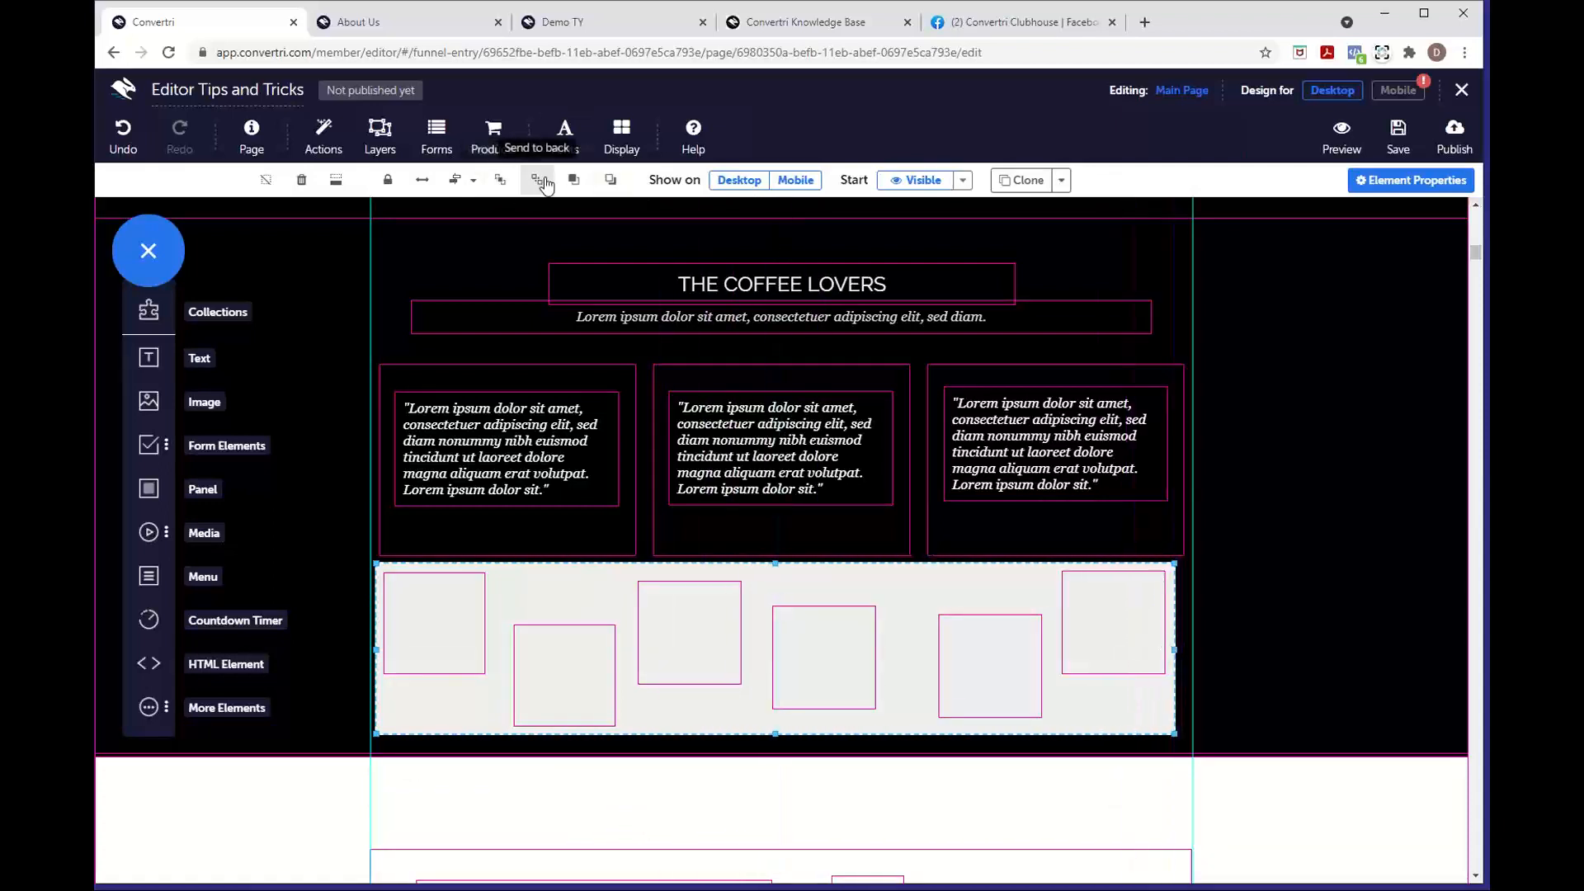
# Send the new panel backward repeatedly to place it behind all six portraits
pyautogui.click(611, 182)
pyautogui.click(610, 182)
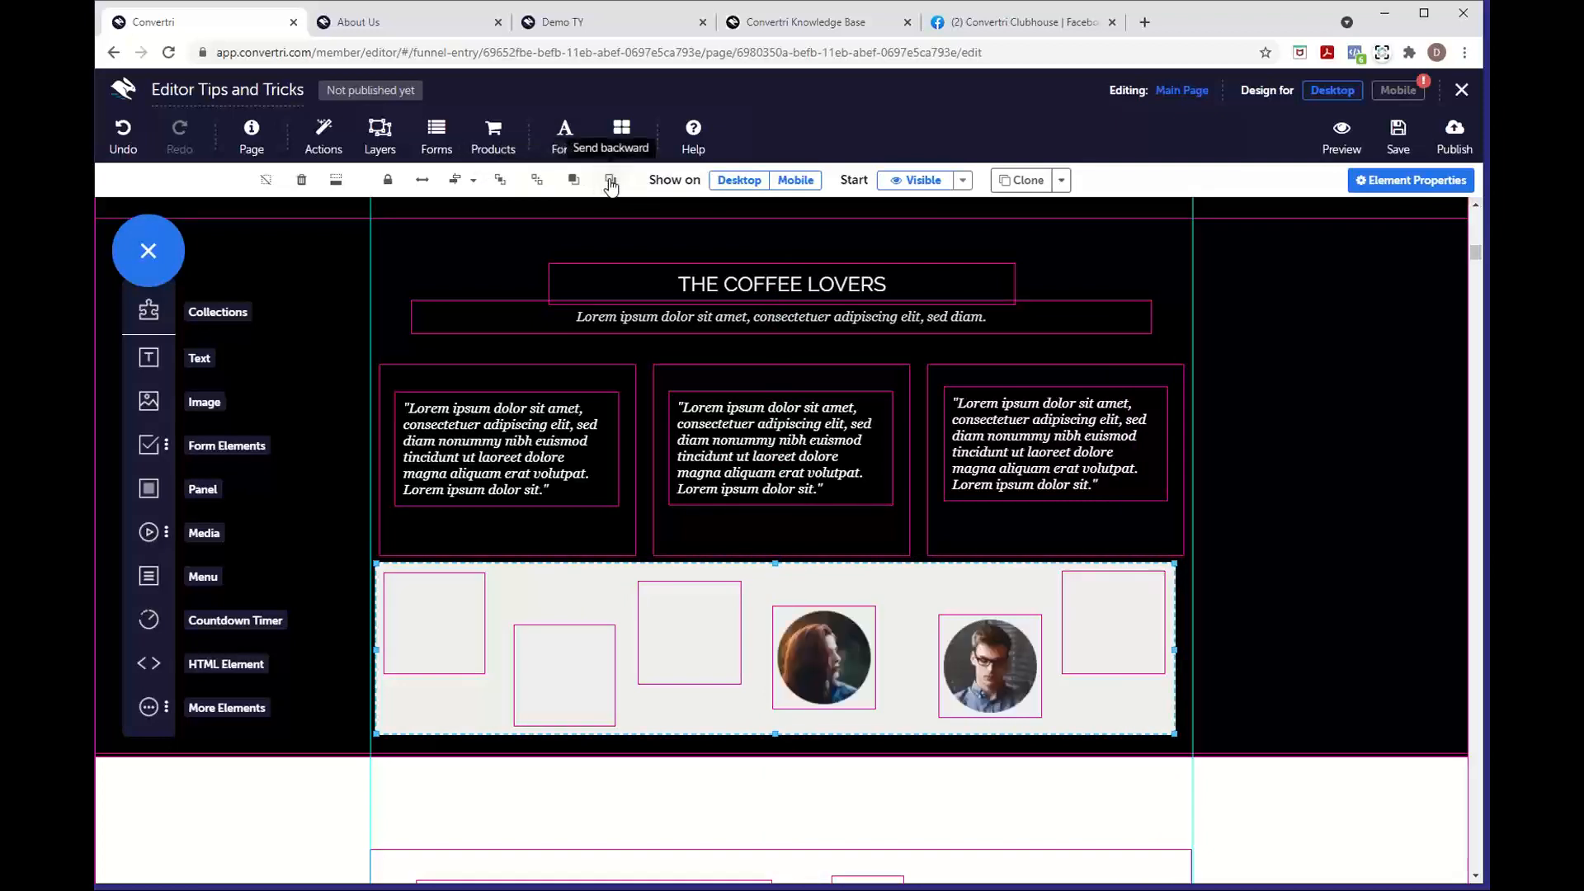
pyautogui.click(611, 182)
pyautogui.click(611, 182)
pyautogui.click(610, 181)
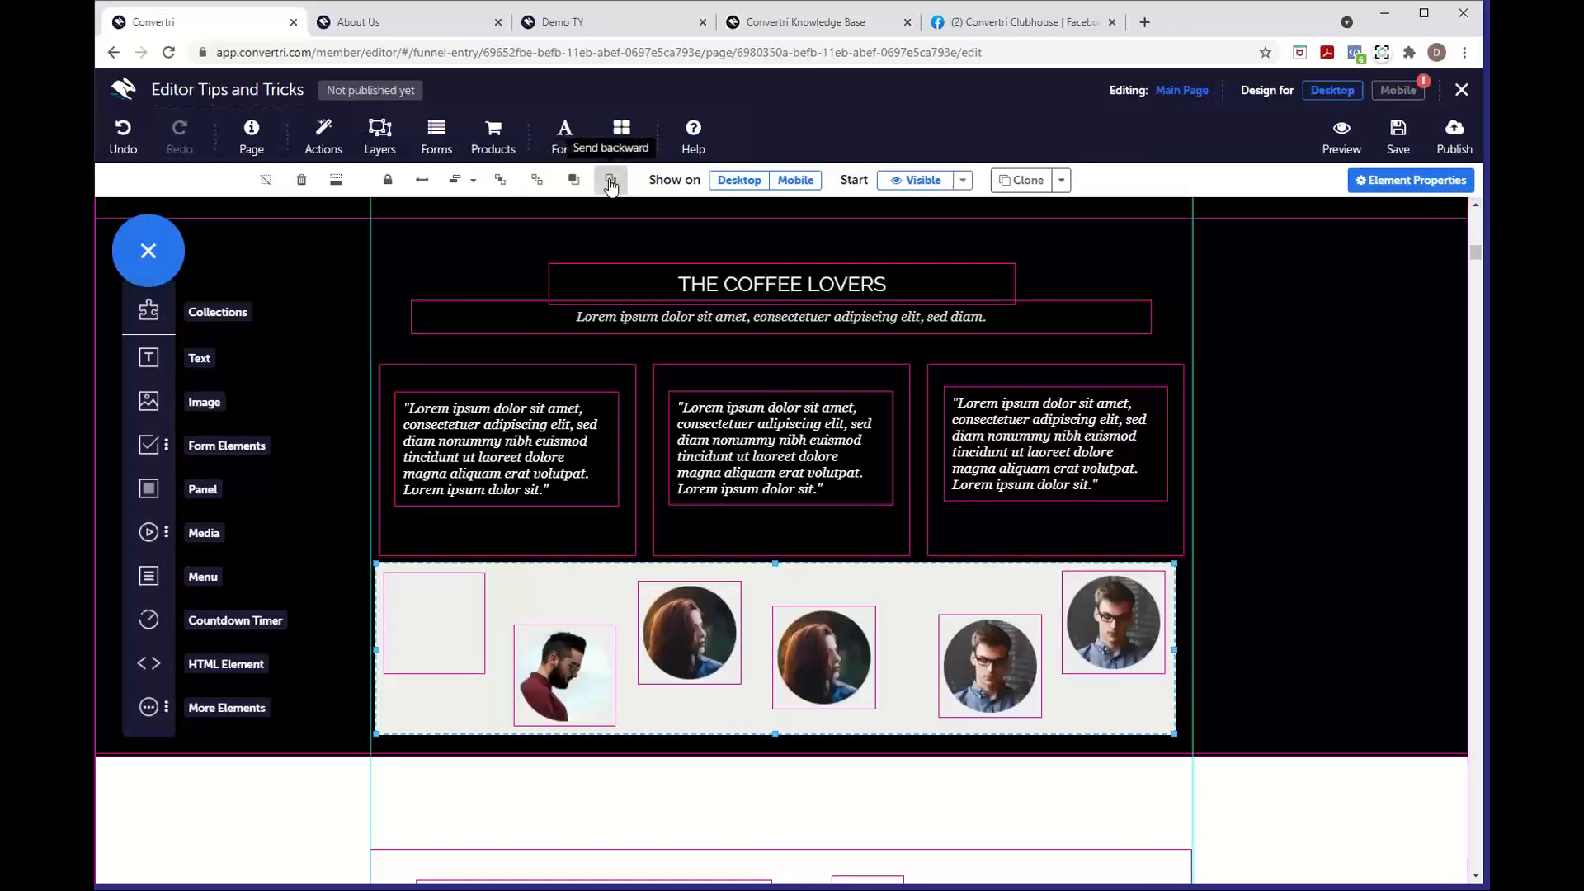
pyautogui.click(610, 181)
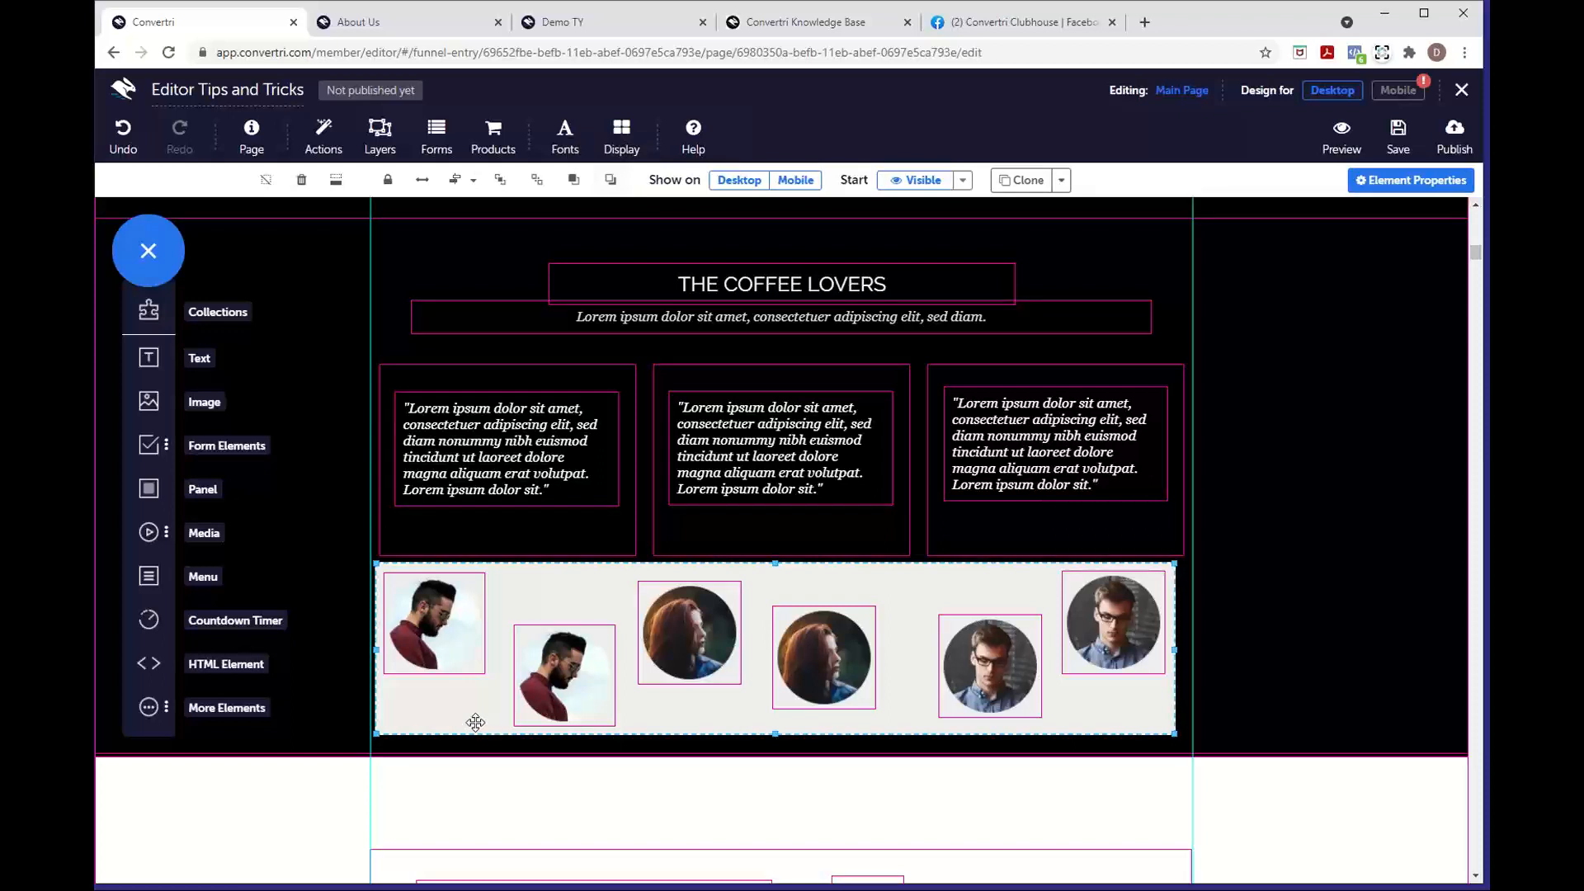
# Move the panel with its portraits slightly down and apply Middle Align to the portraits inside it
pyautogui.moveTo(477, 726)
pyautogui.mouseDown()
pyautogui.moveTo(495, 730)
pyautogui.moveTo(480, 734)
pyautogui.mouseUp()
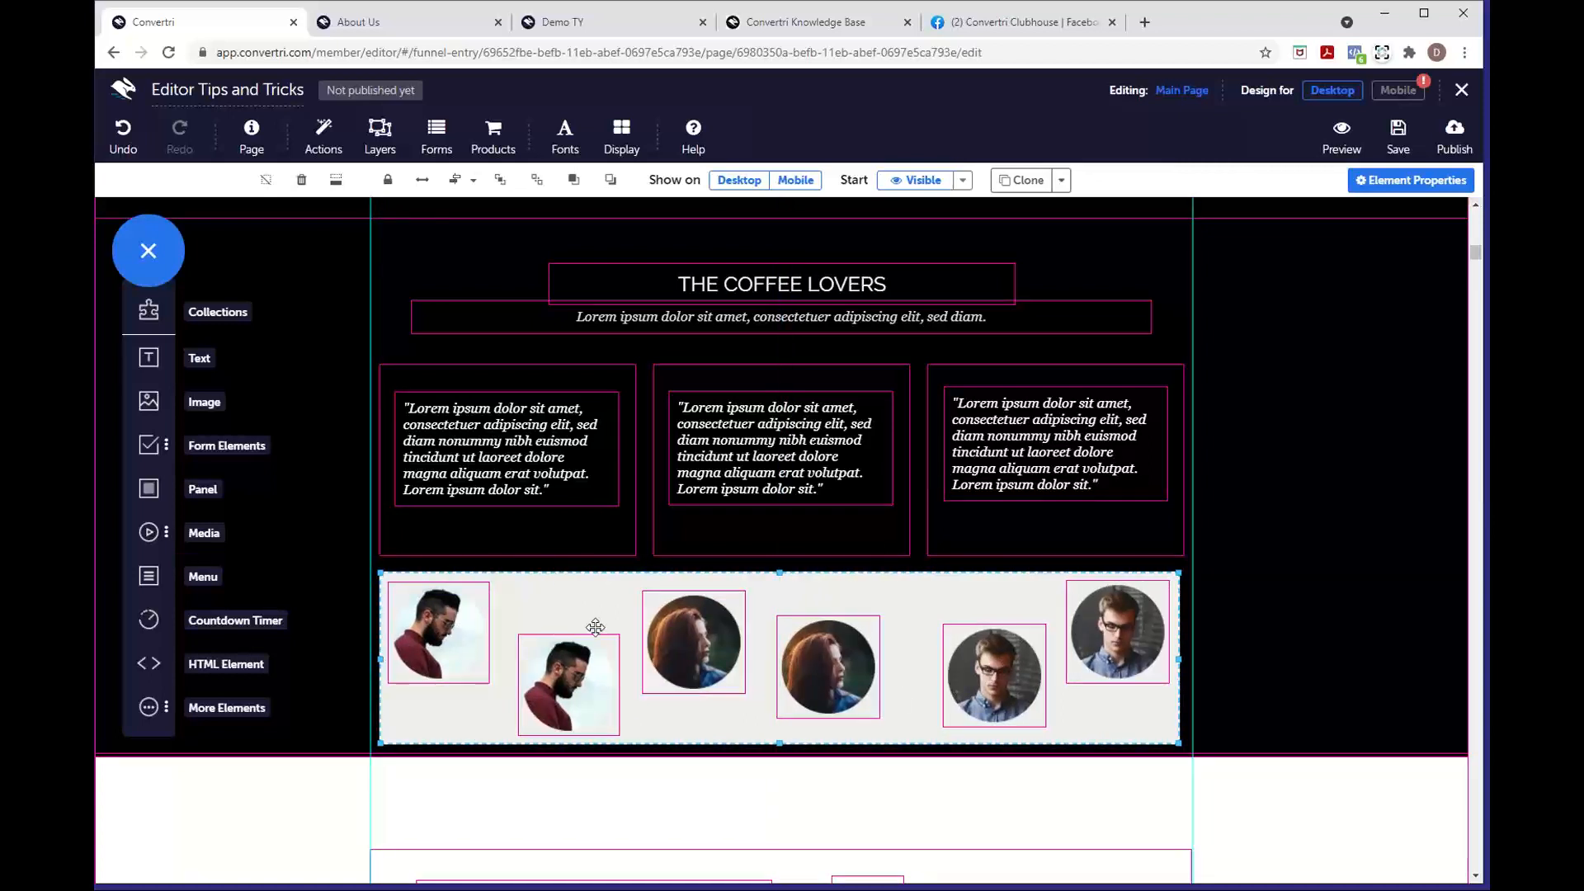
pyautogui.click(474, 181)
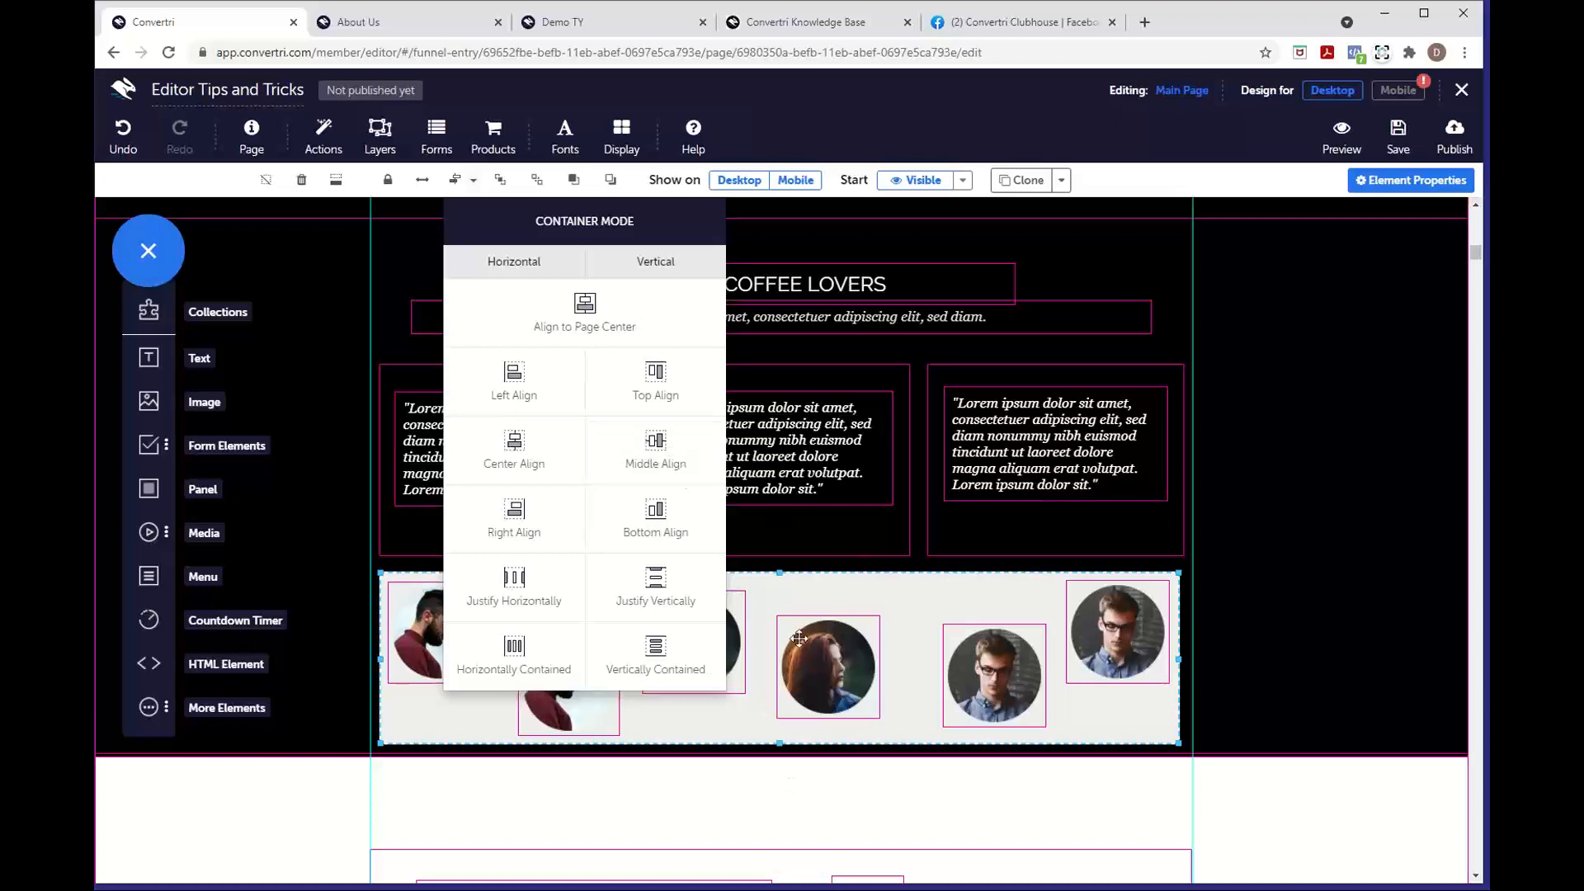
pyautogui.click(697, 454)
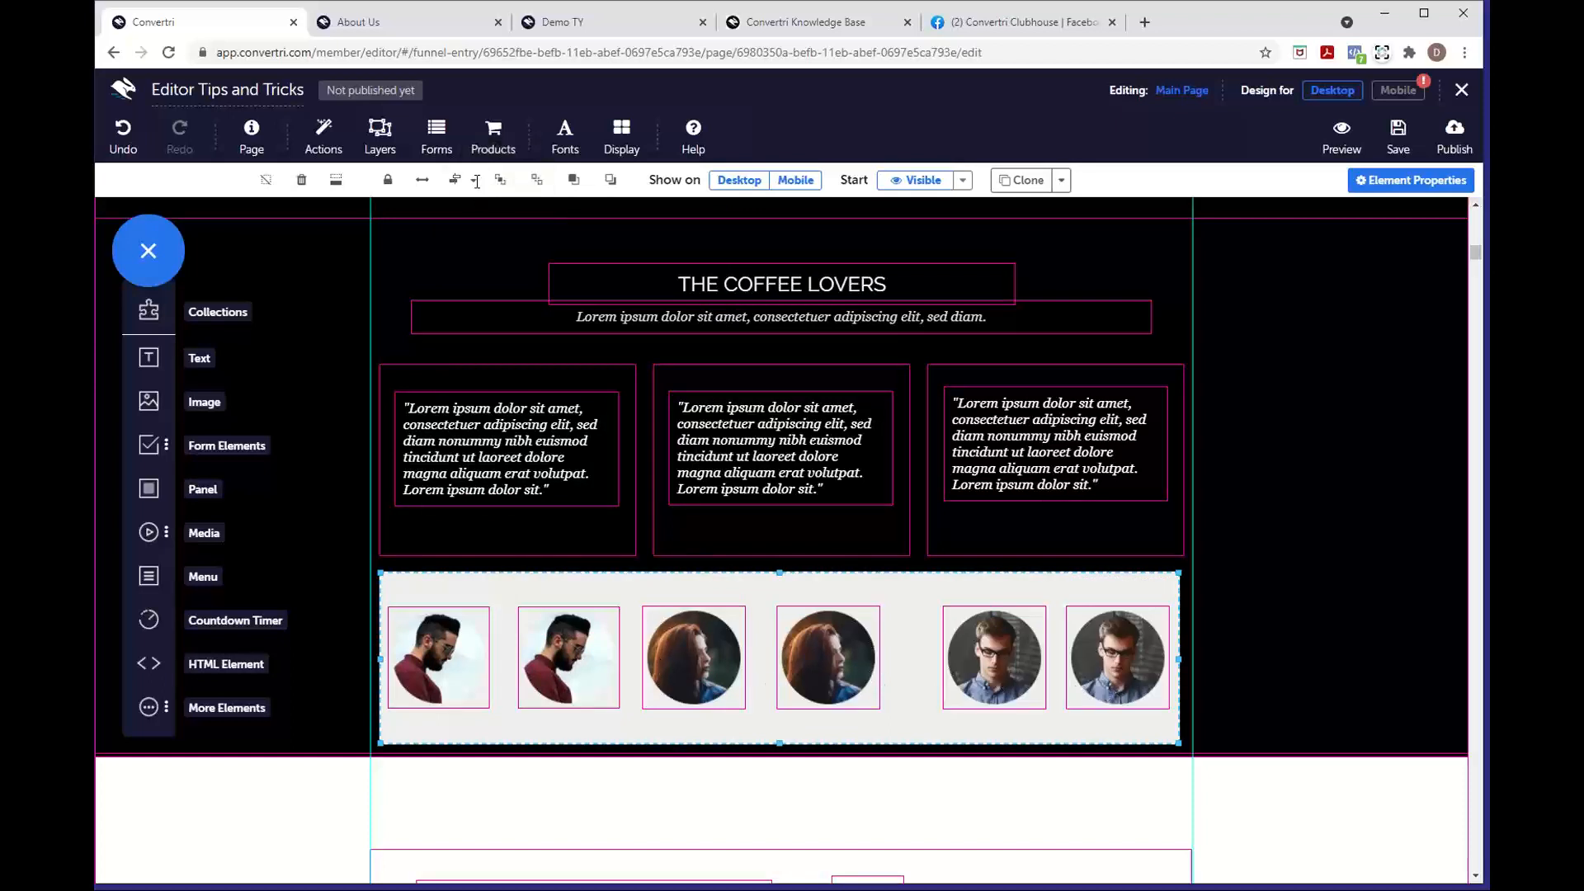
# Apply Justify Horizontally to the six portraits inside the panel beneath the testimonials
pyautogui.click(464, 631)
pyautogui.keyDown('shift'); pyautogui.click(549, 654); pyautogui.keyUp('shift')
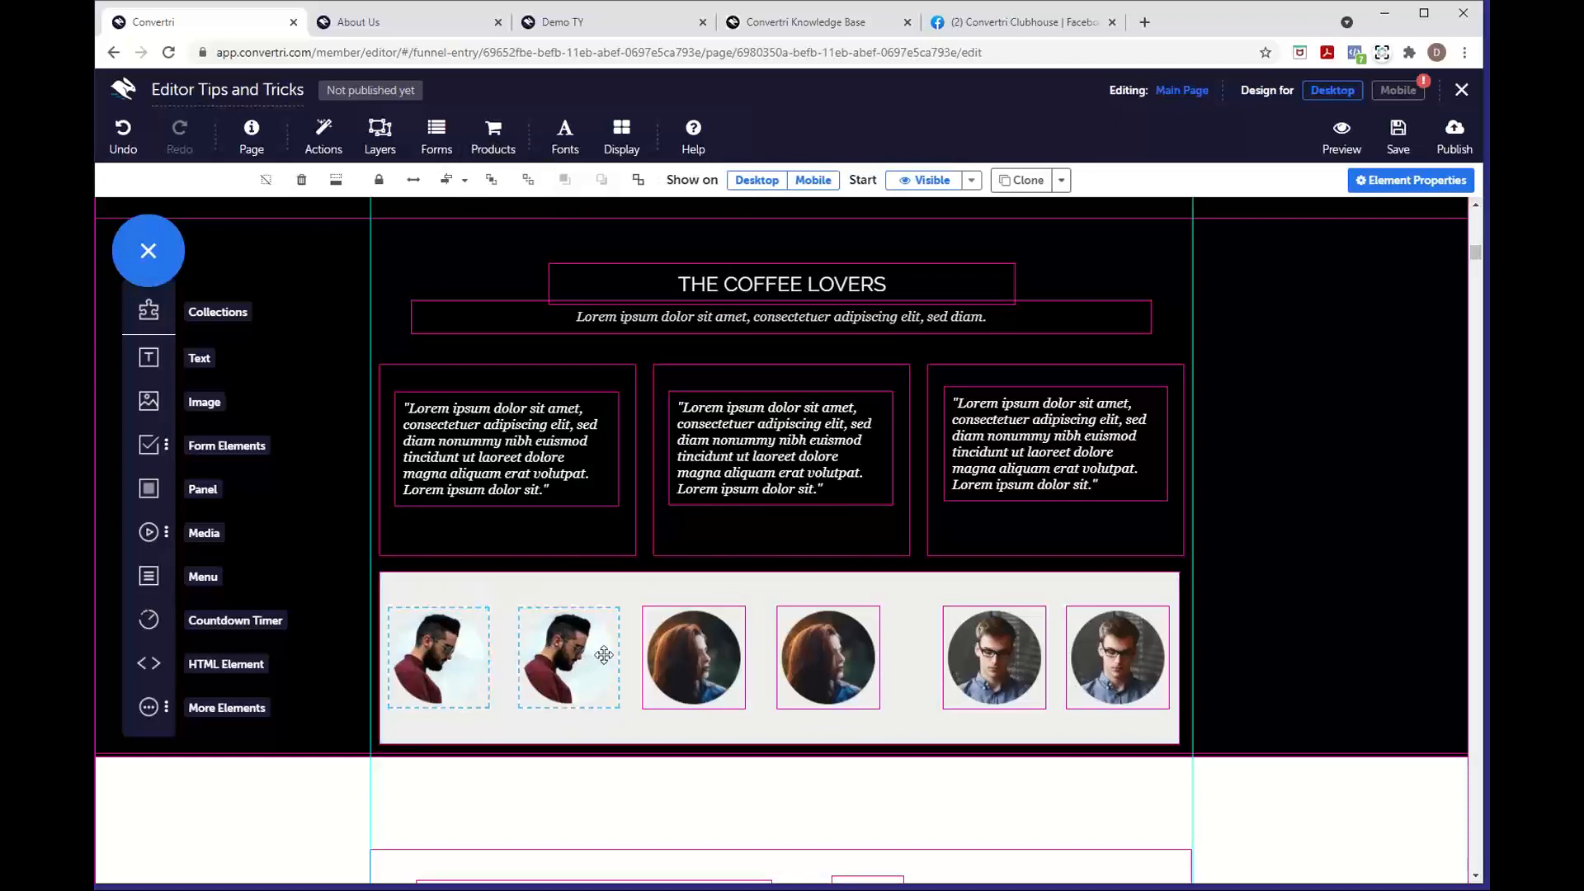
pyautogui.click(628, 722)
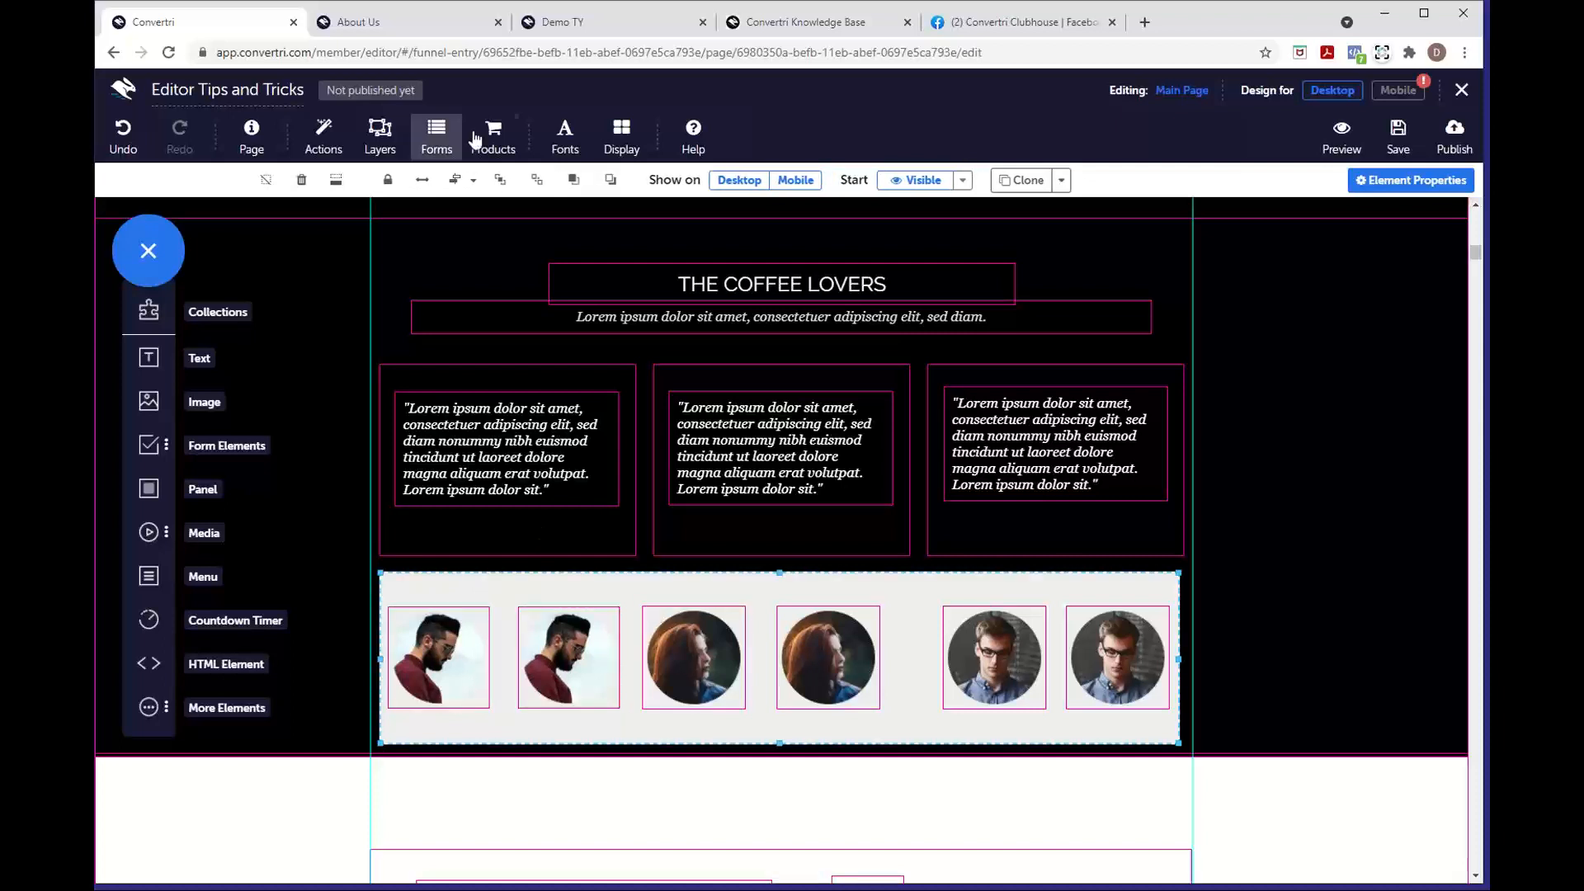
pyautogui.click(475, 183)
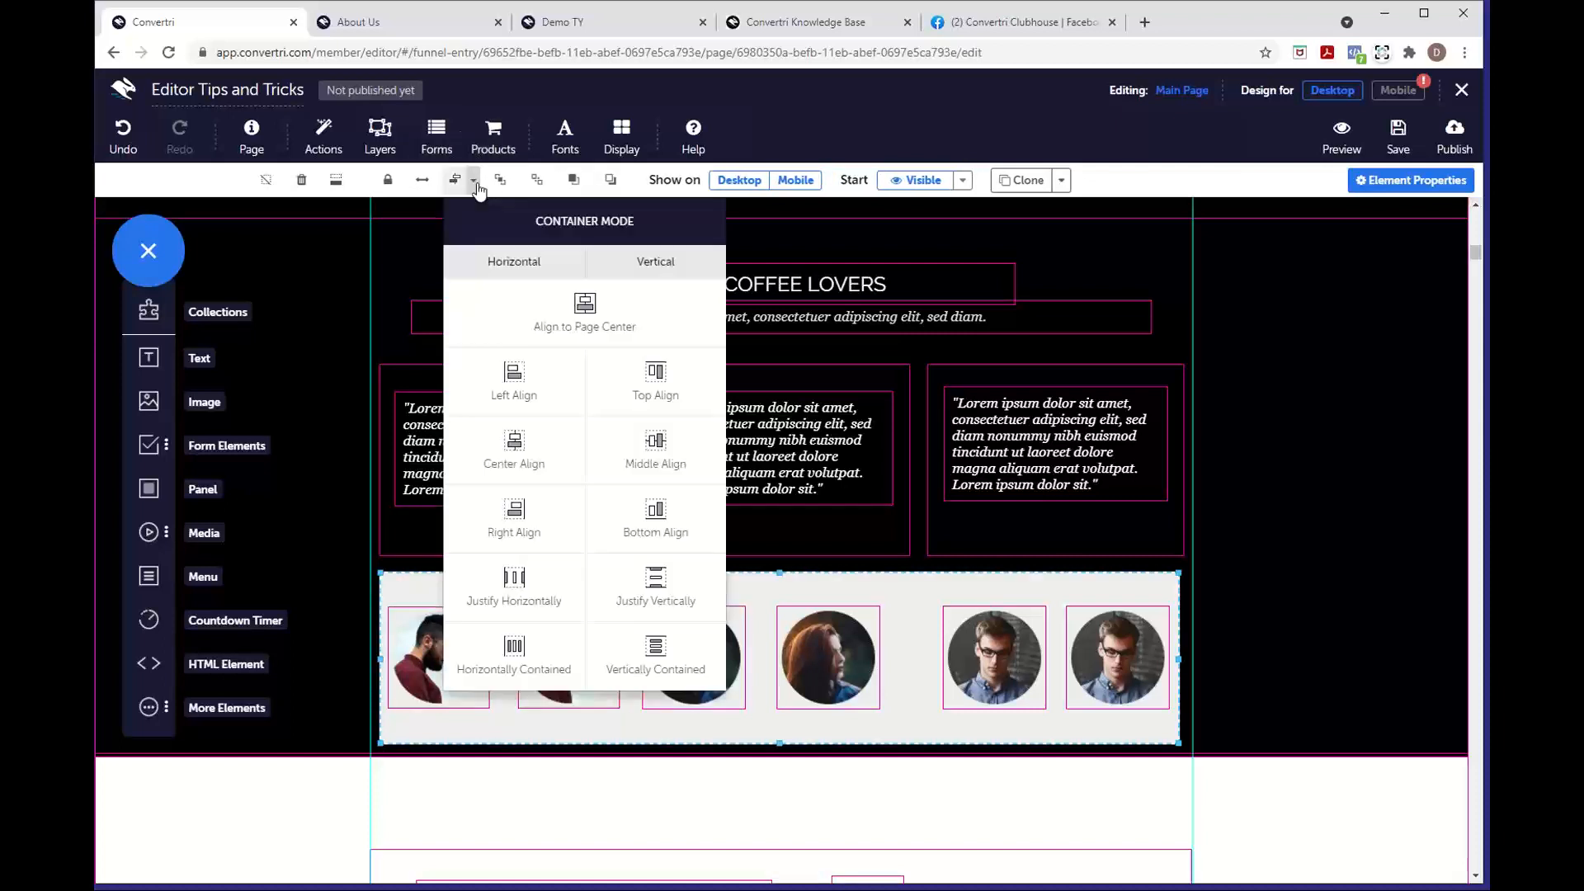
pyautogui.click(525, 583)
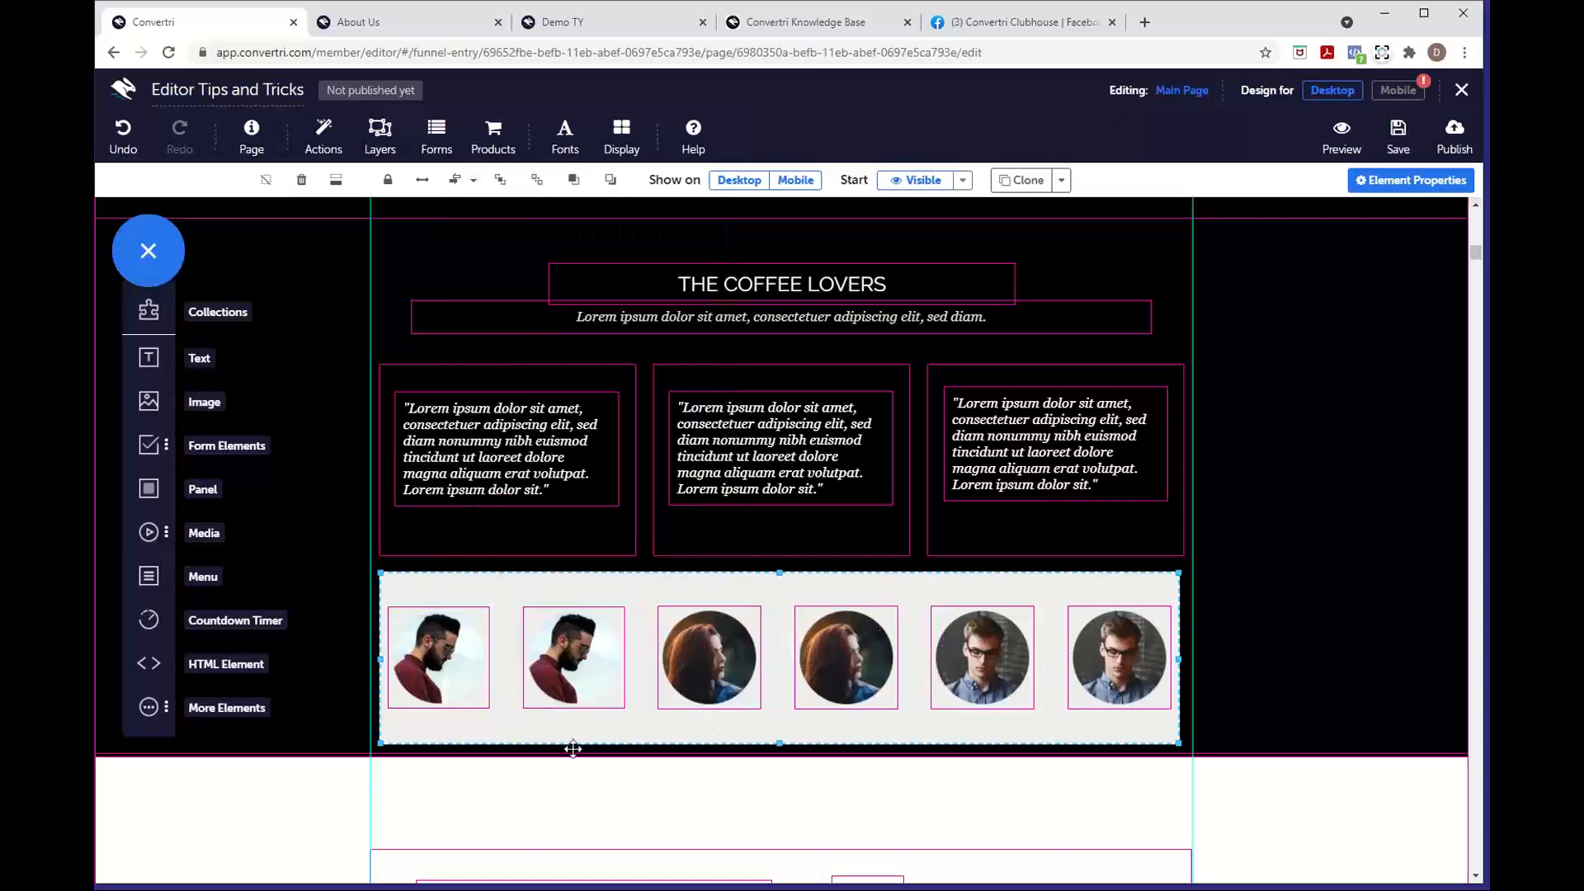
# Make the portrait panel's background fill fully transparent, rgba(239, 239, 239, 0), and nudge the panel slightly to the right and down
pyautogui.click(1425, 183)
pyautogui.click(1273, 451)
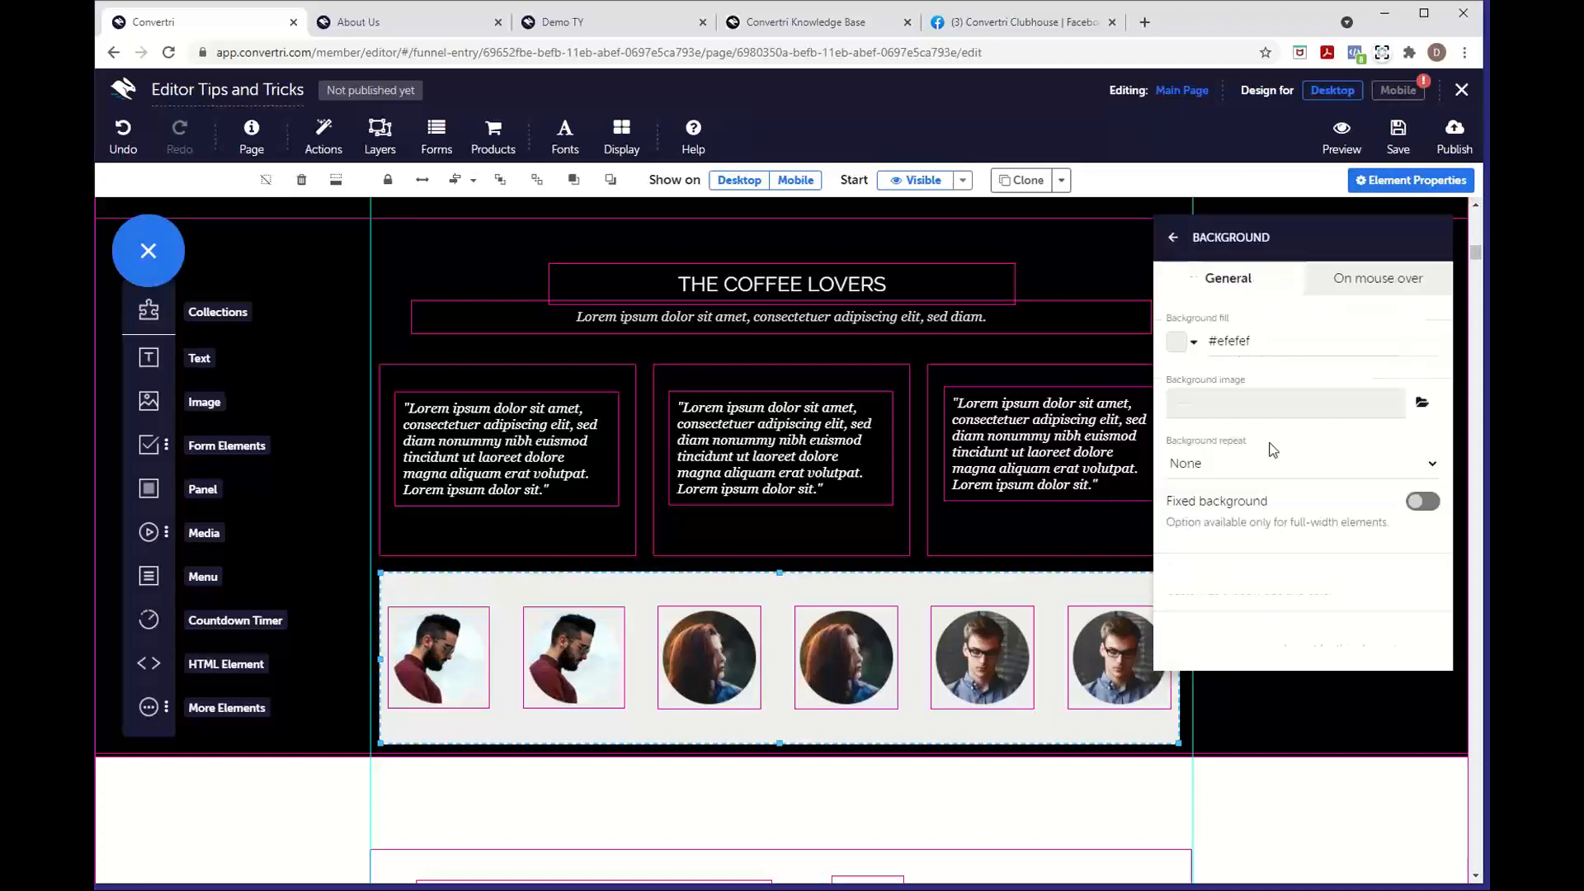
pyautogui.click(1189, 343)
pyautogui.moveTo(1432, 347); pyautogui.dragTo(1433, 472)
pyautogui.click(1400, 581)
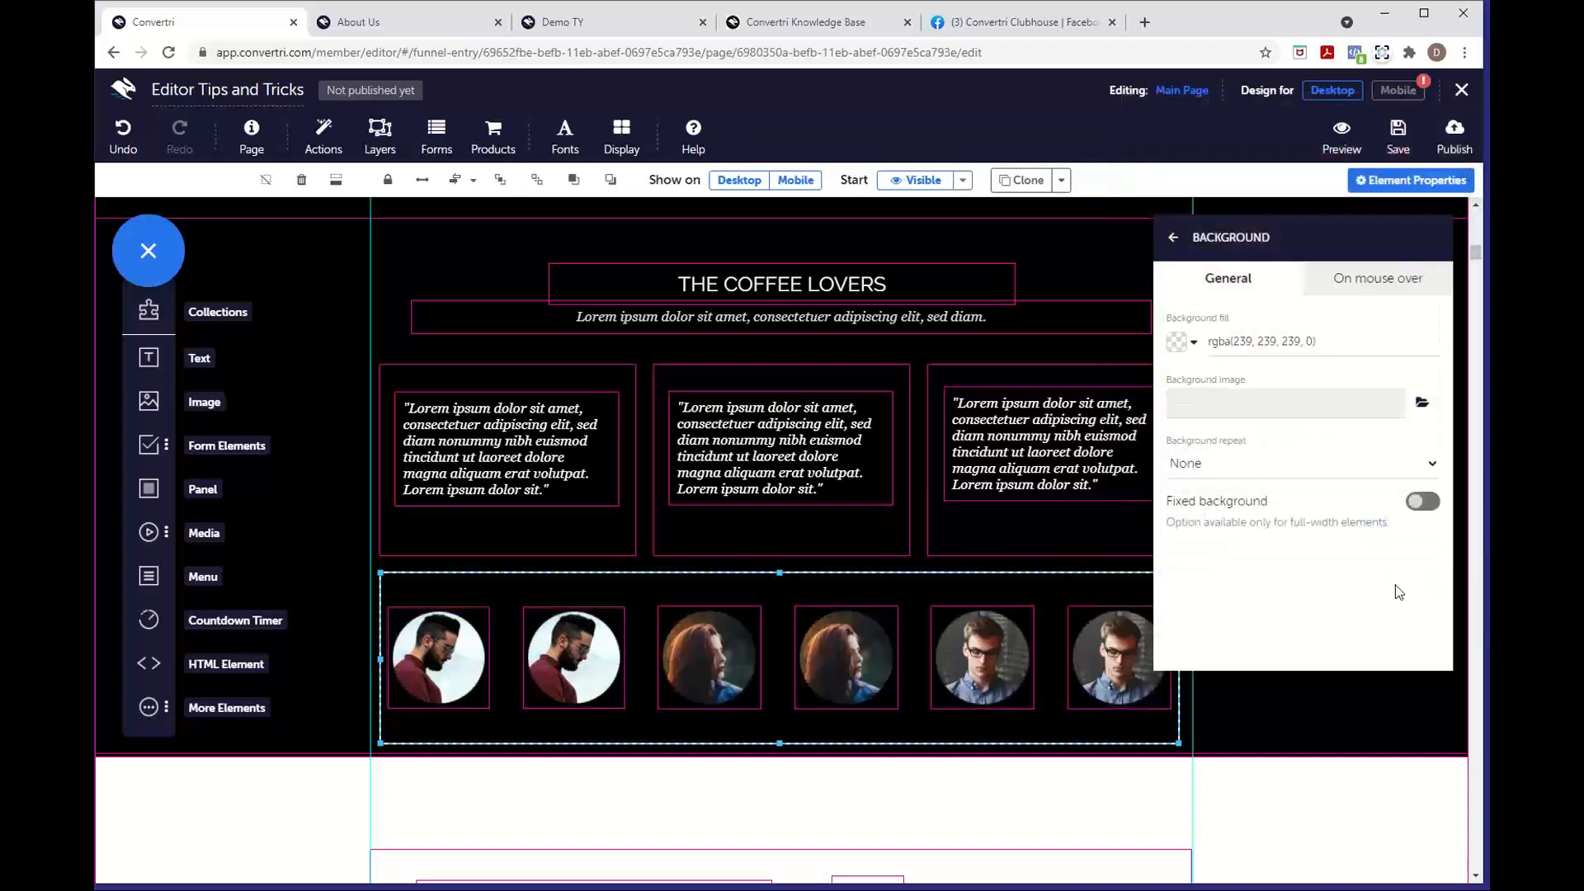
pyautogui.click(1172, 237)
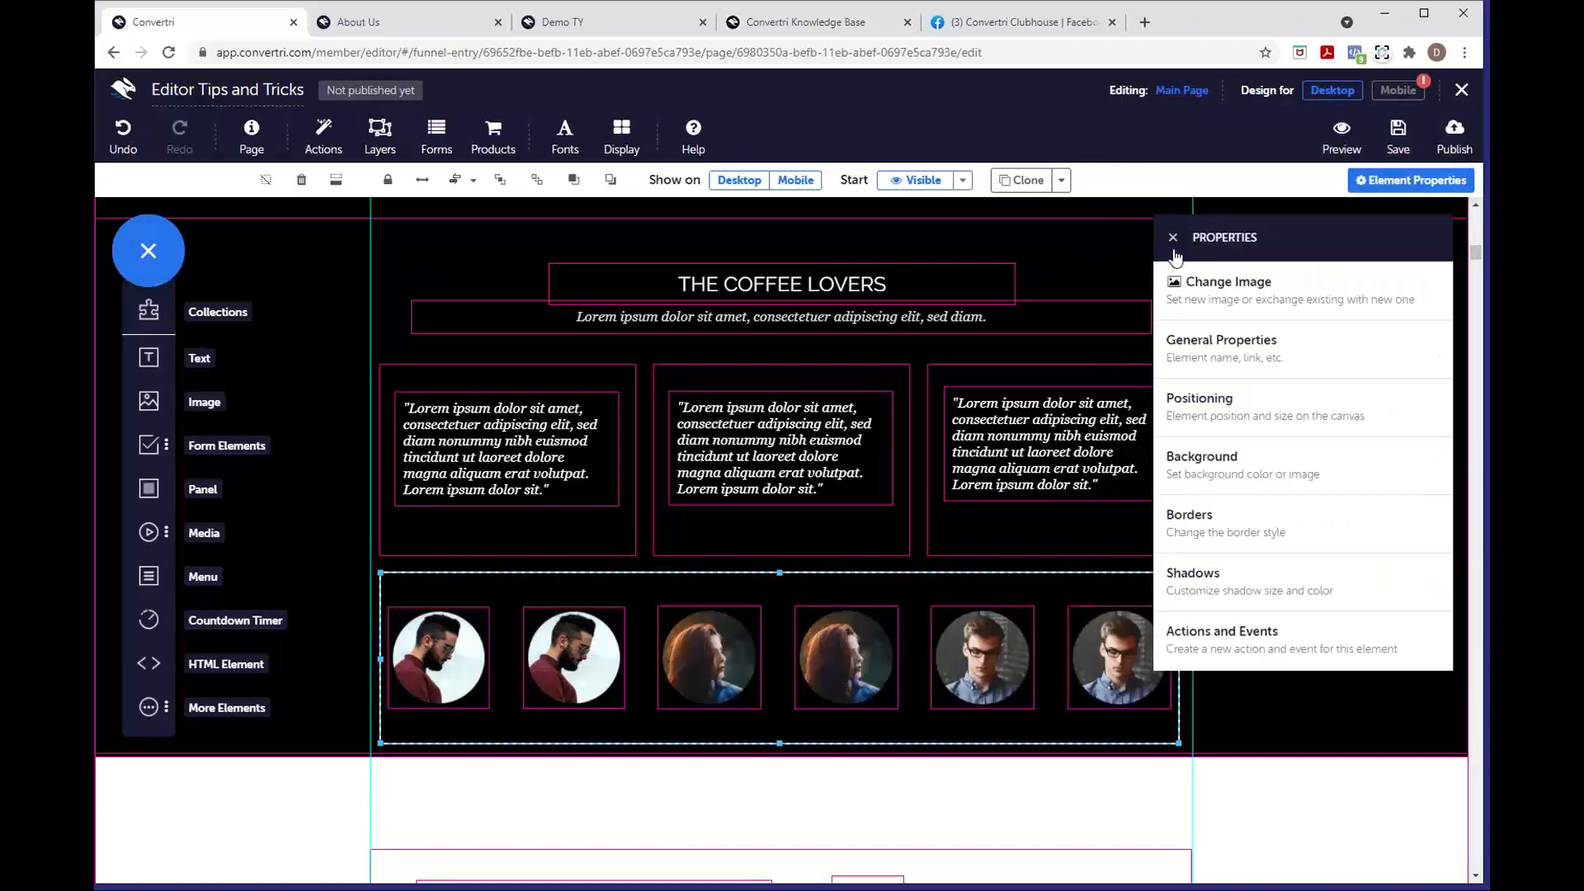
pyautogui.click(1173, 237)
pyautogui.moveTo(988, 575)
pyautogui.mouseDown()
pyautogui.moveTo(948, 573)
pyautogui.moveTo(993, 583)
pyautogui.moveTo(973, 622)
pyautogui.moveTo(1011, 587)
pyautogui.moveTo(992, 579)
pyautogui.mouseUp()
# Examine the desktop layout of the page's first section, from the café image to the Bread, Pastry and Coffee columns
pyautogui.scroll(-1, 1152, 594)
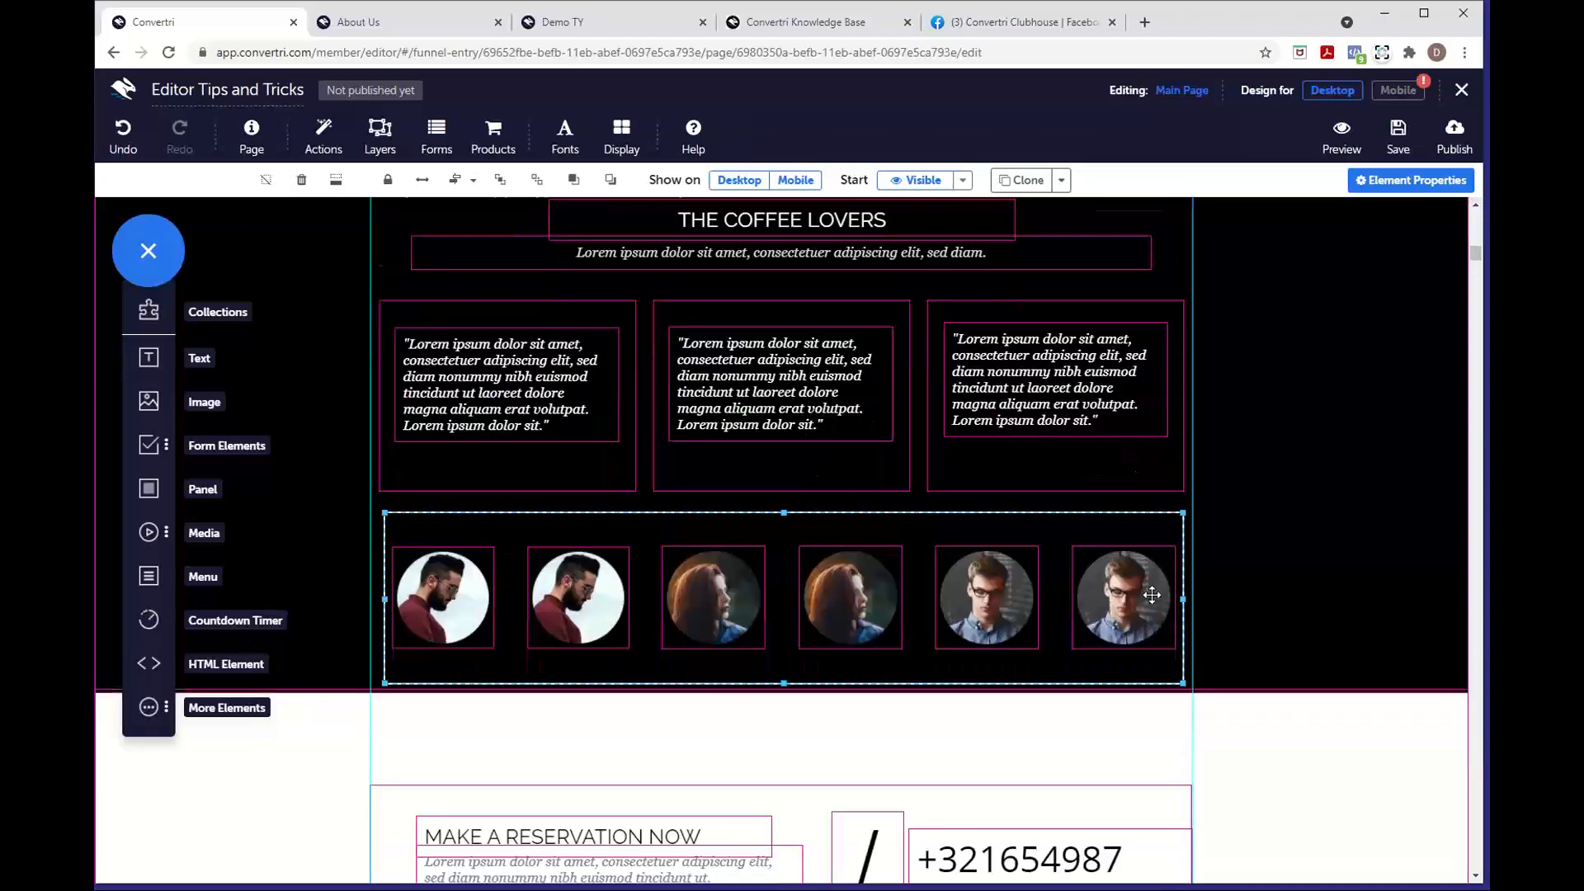
pyautogui.scroll(-3, 1152, 594)
pyautogui.scroll(15, 1152, 594)
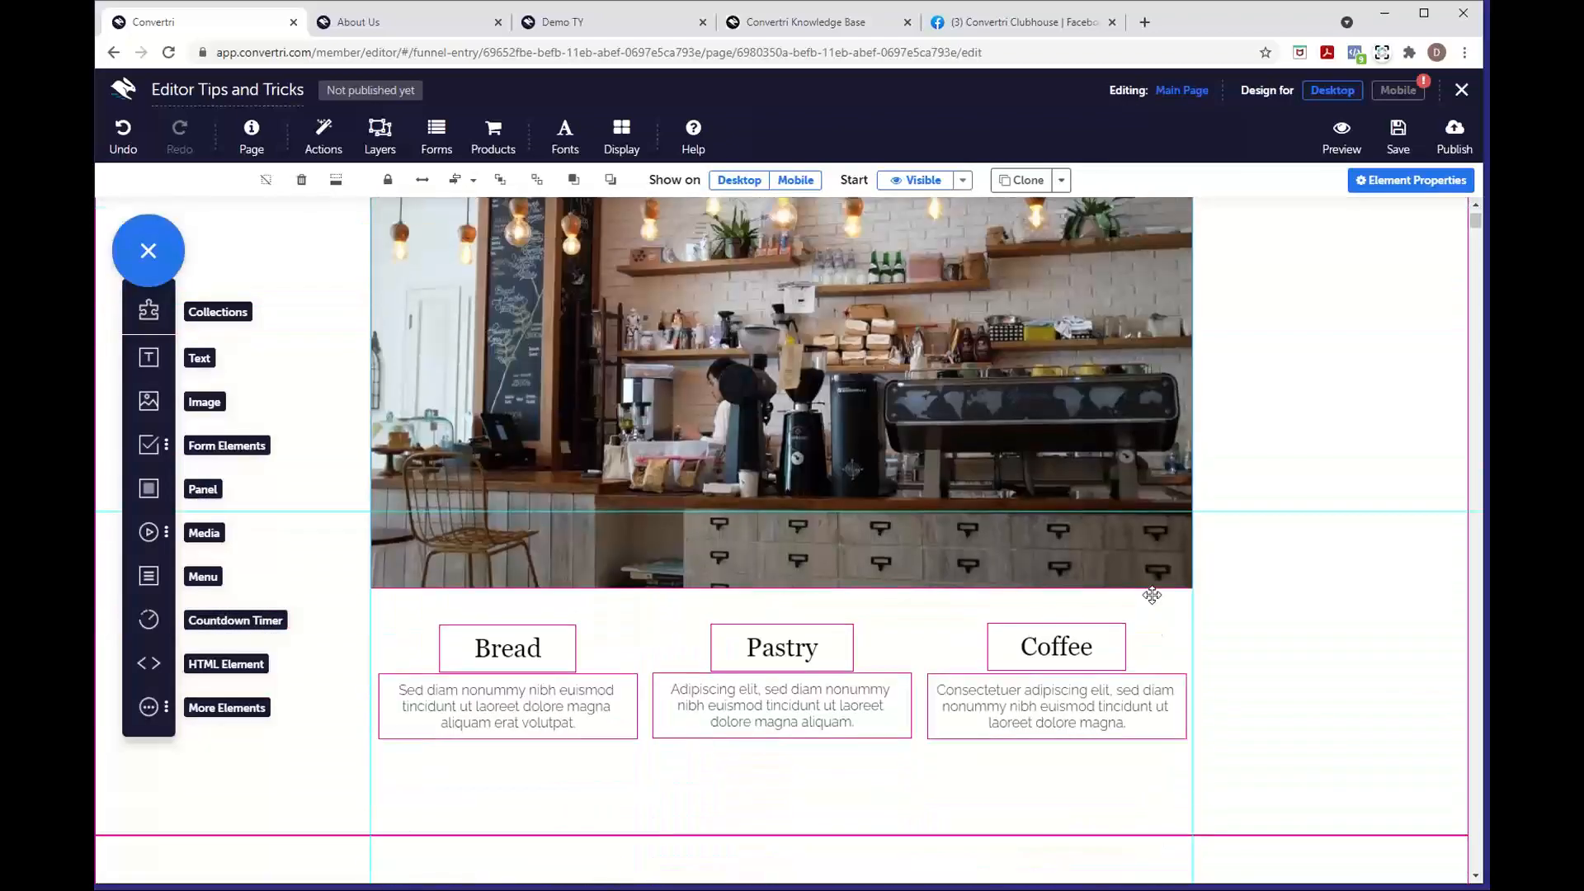
pyautogui.scroll(2, 1152, 594)
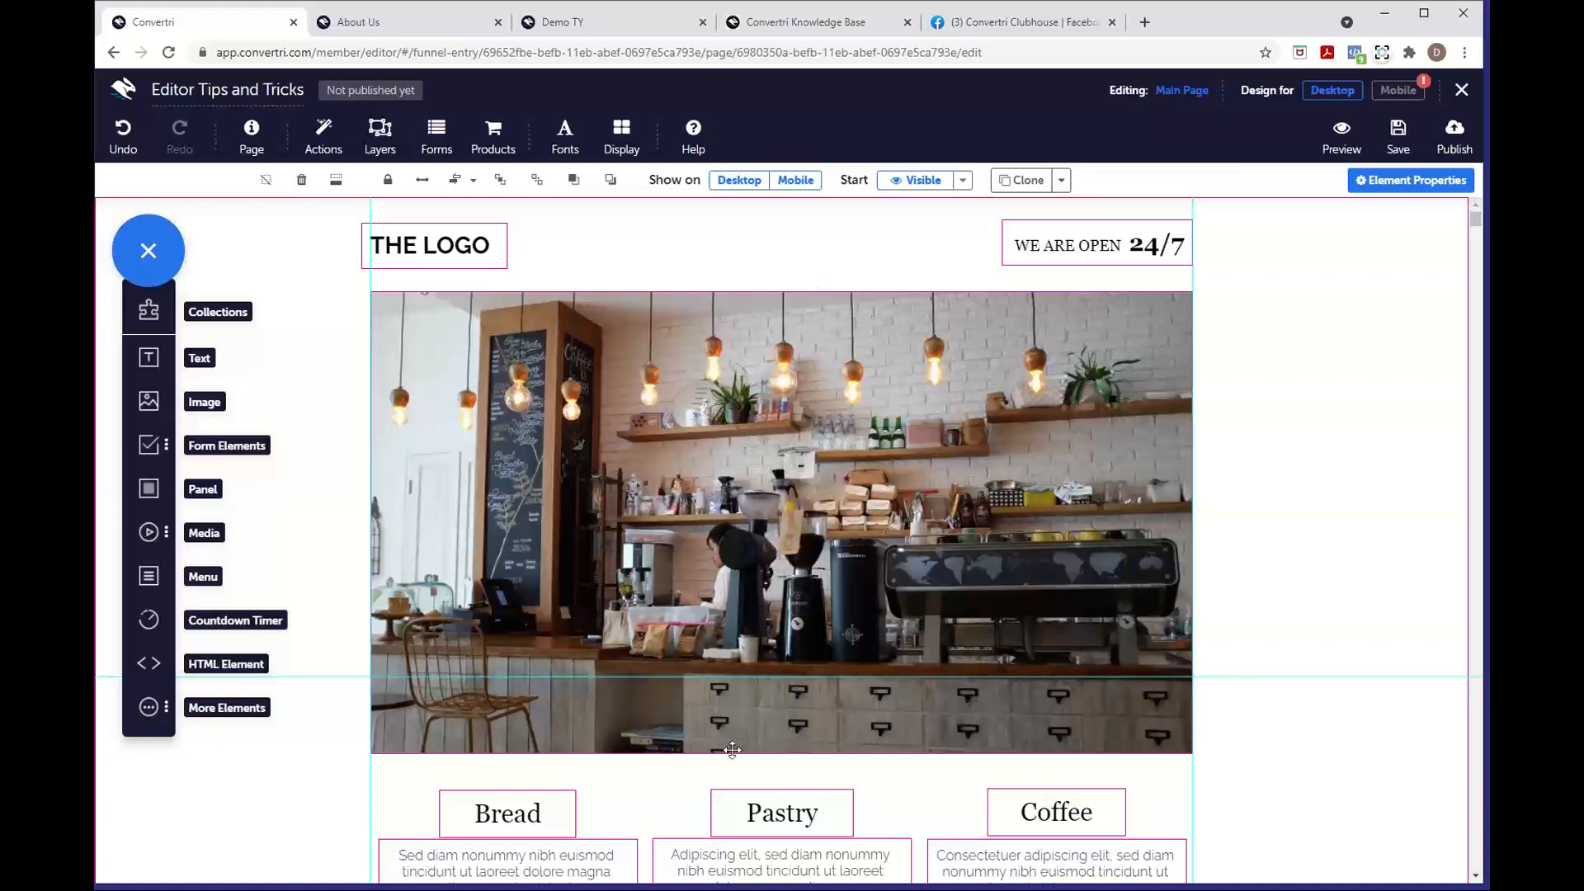
pyautogui.scroll(-4, 732, 739)
pyautogui.scroll(-2, 732, 738)
pyautogui.scroll(6, 731, 736)
pyautogui.scroll(-1, 1071, 431)
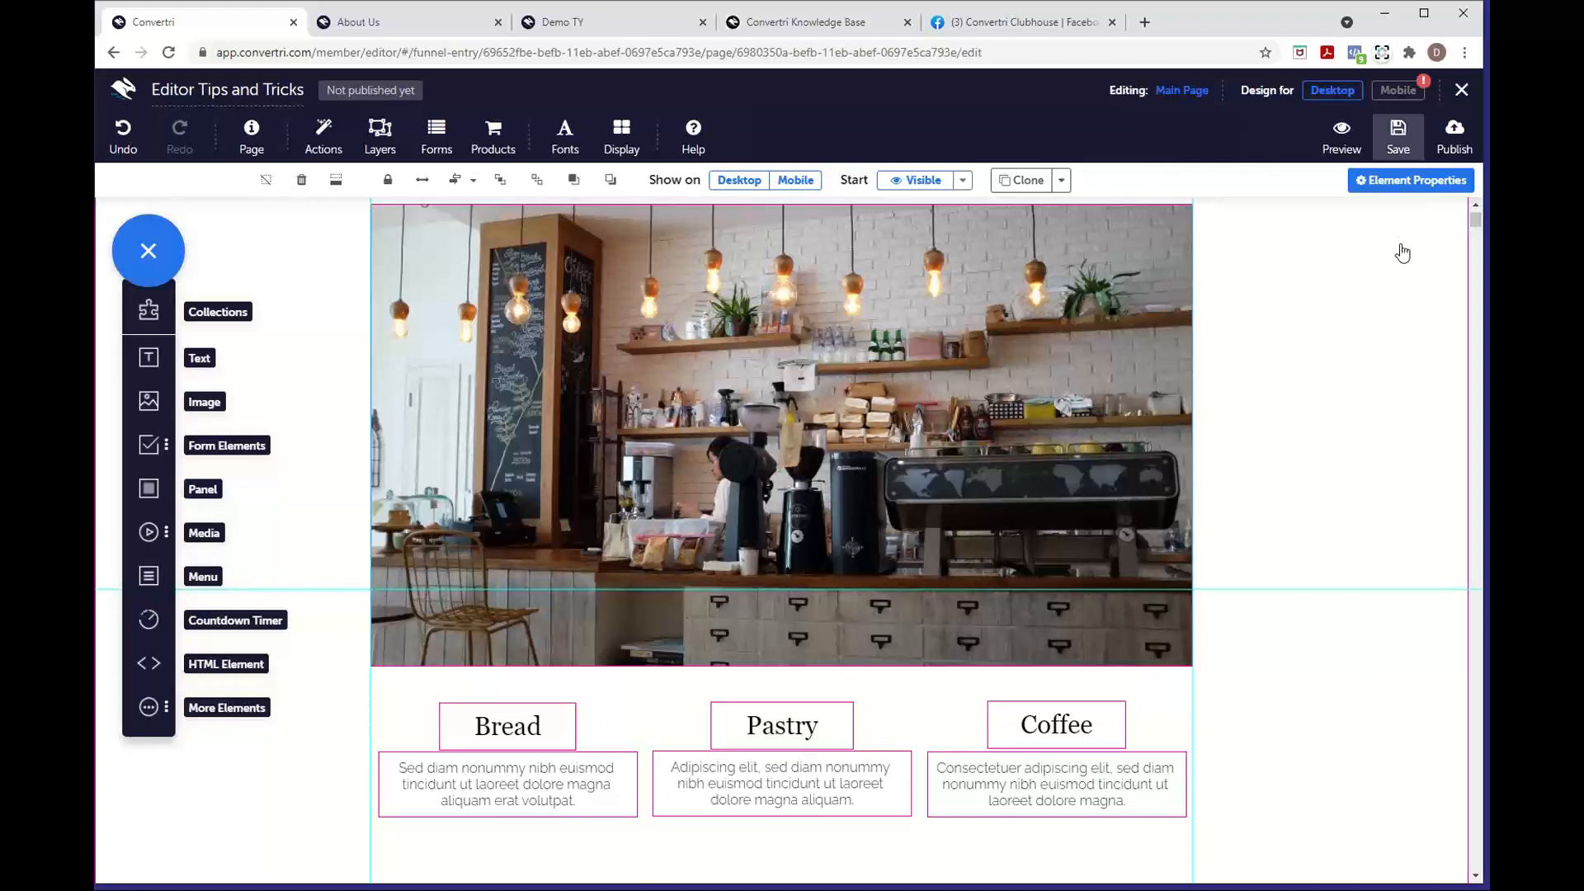
# View the top section of the page in the mobile design, then return to the desktop design for comparison
pyautogui.click(1400, 91)
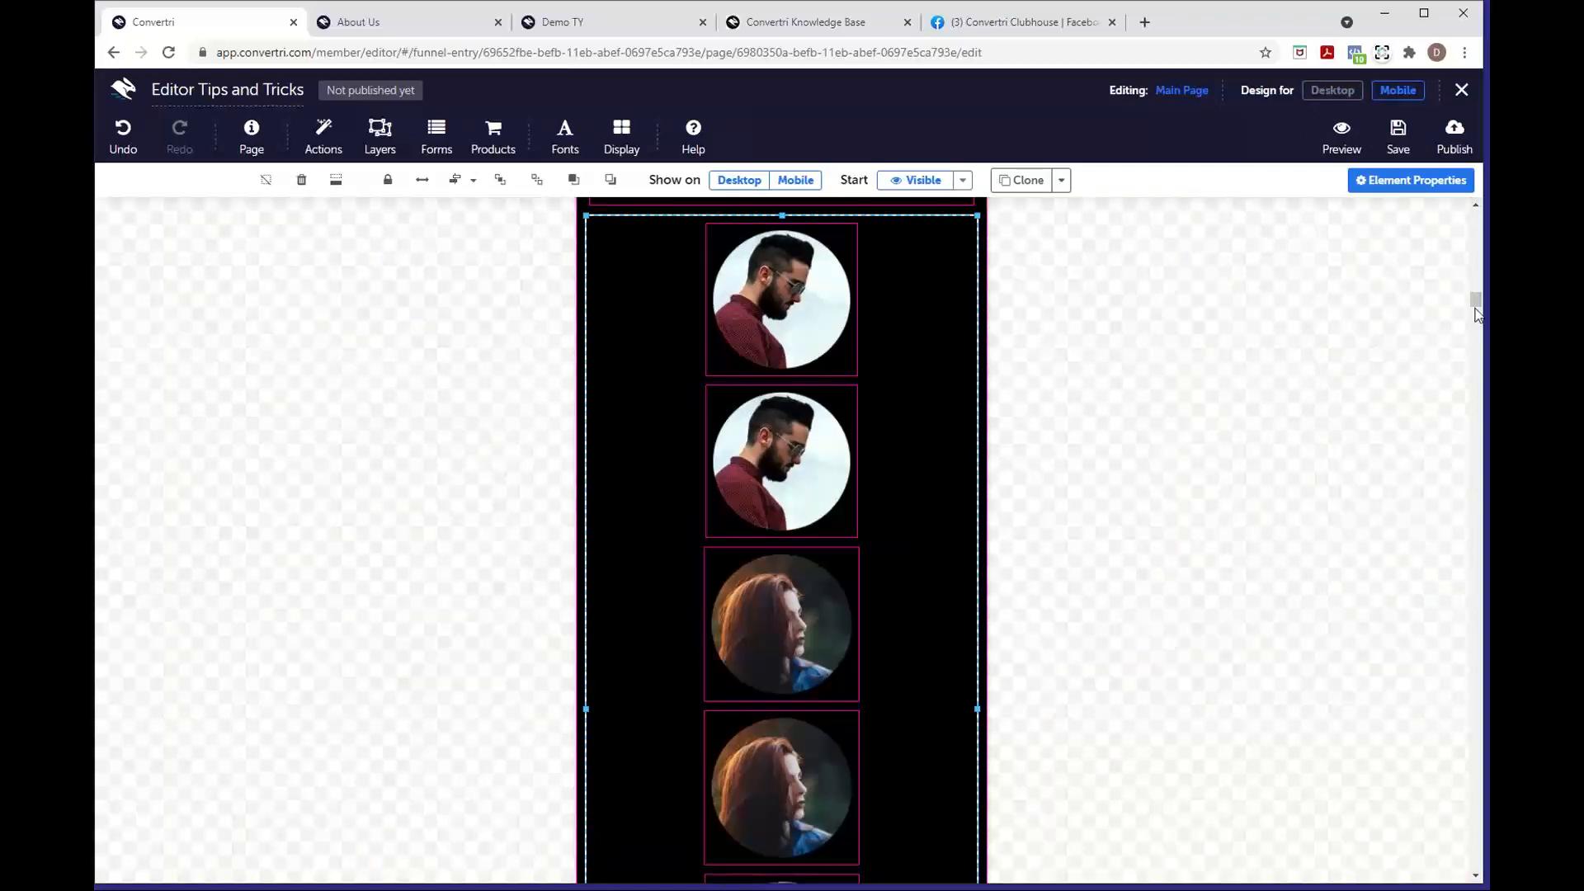
pyautogui.moveTo(1476, 305); pyautogui.dragTo(1476, 216)
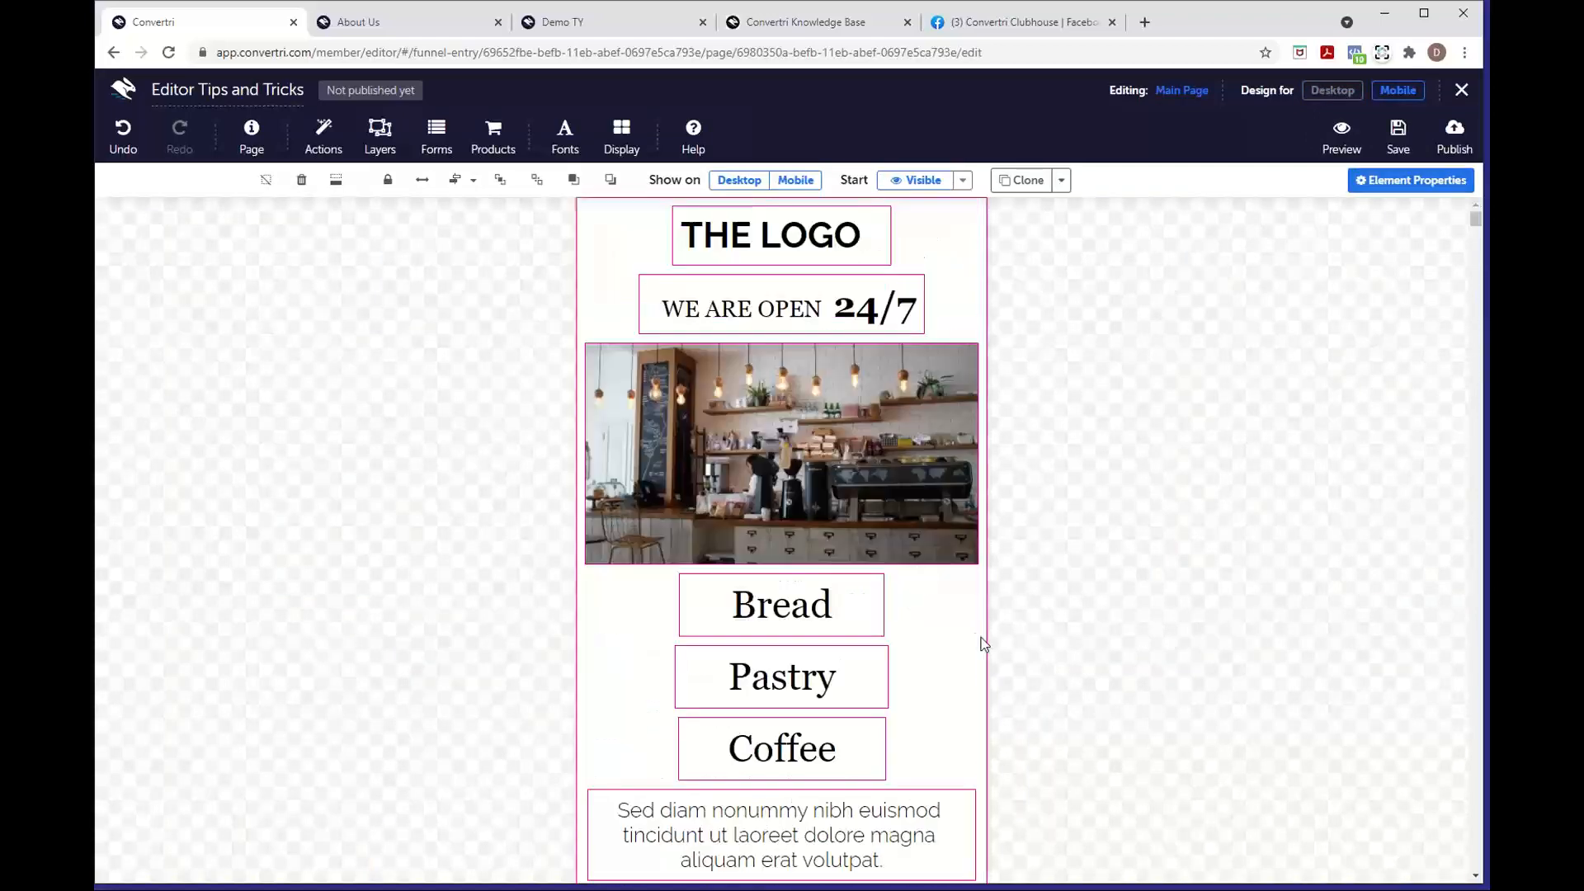
pyautogui.click(936, 644)
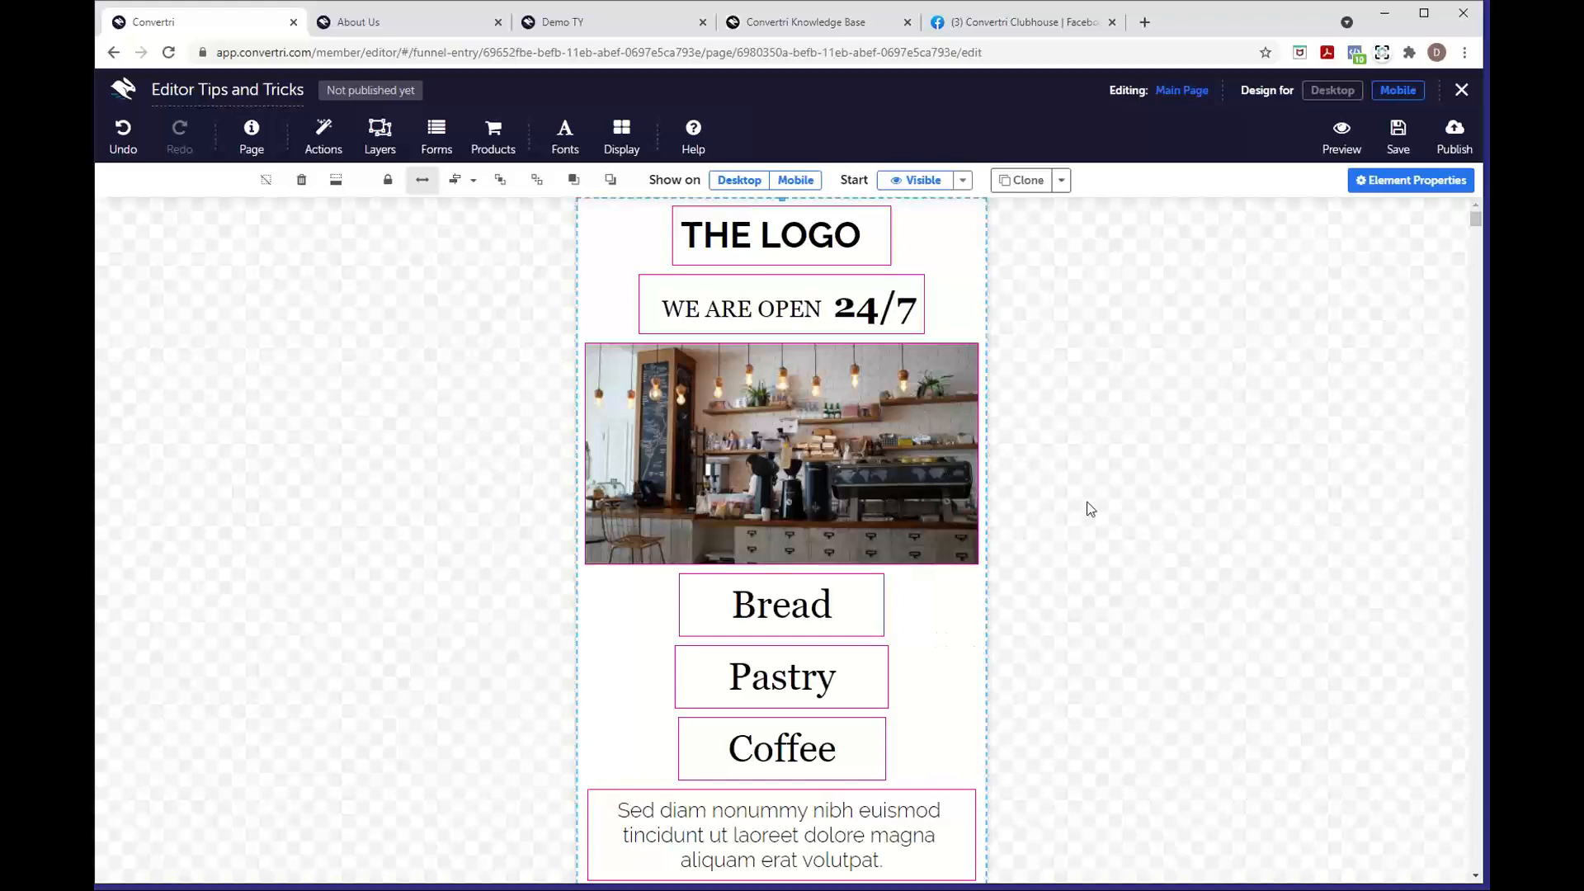
pyautogui.click(1315, 97)
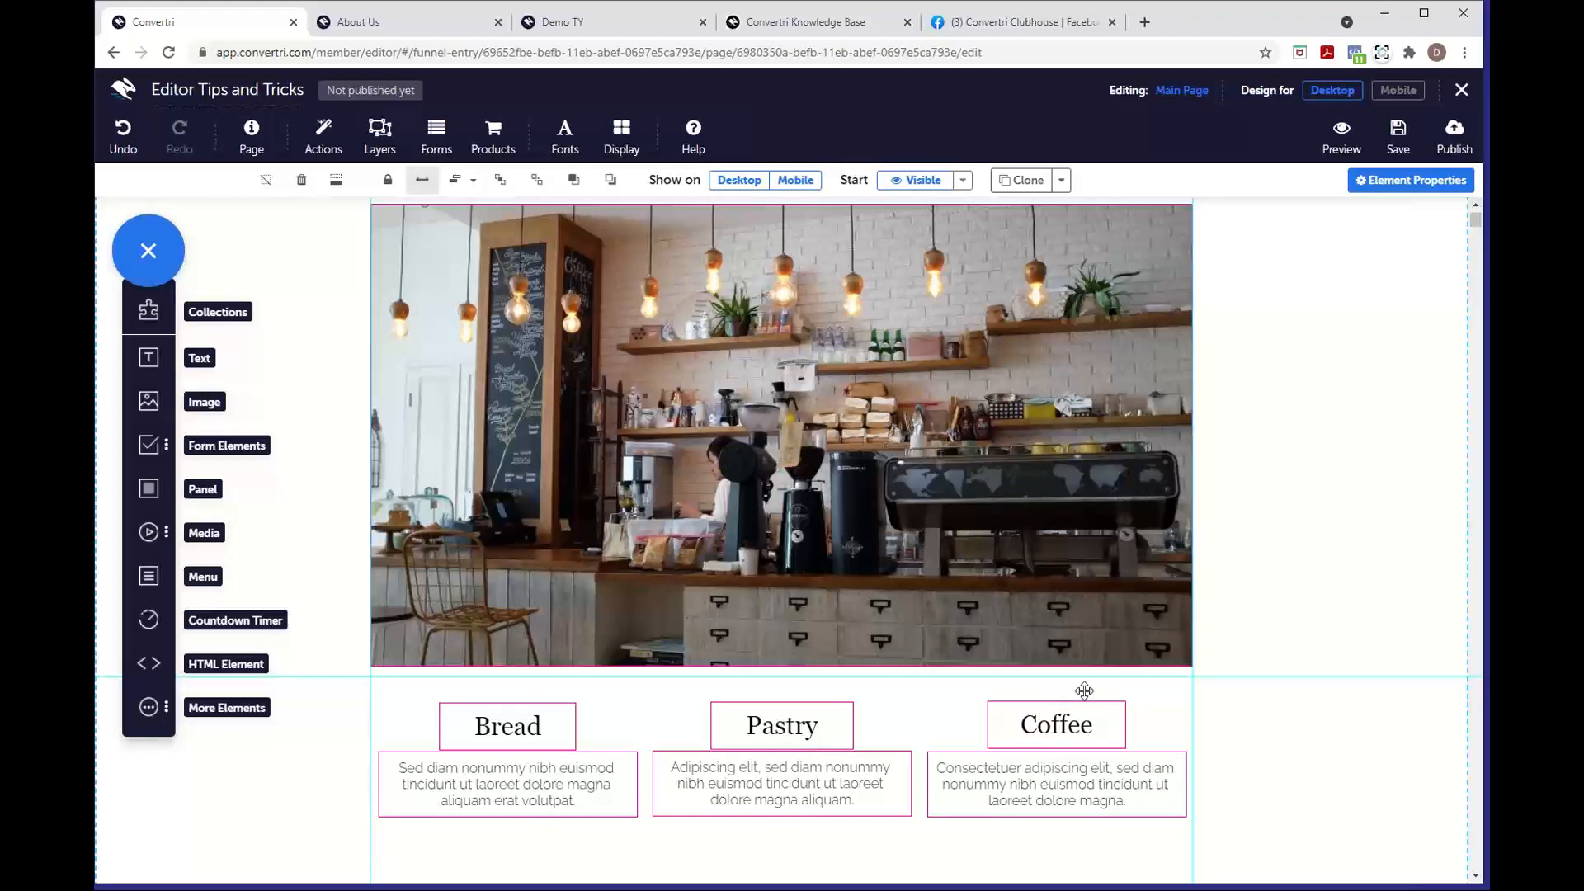
# Compare the mobile stacking order of the Bread, Pastry and Coffee headings and descriptions with the desktop columns
pyautogui.click(1397, 90)
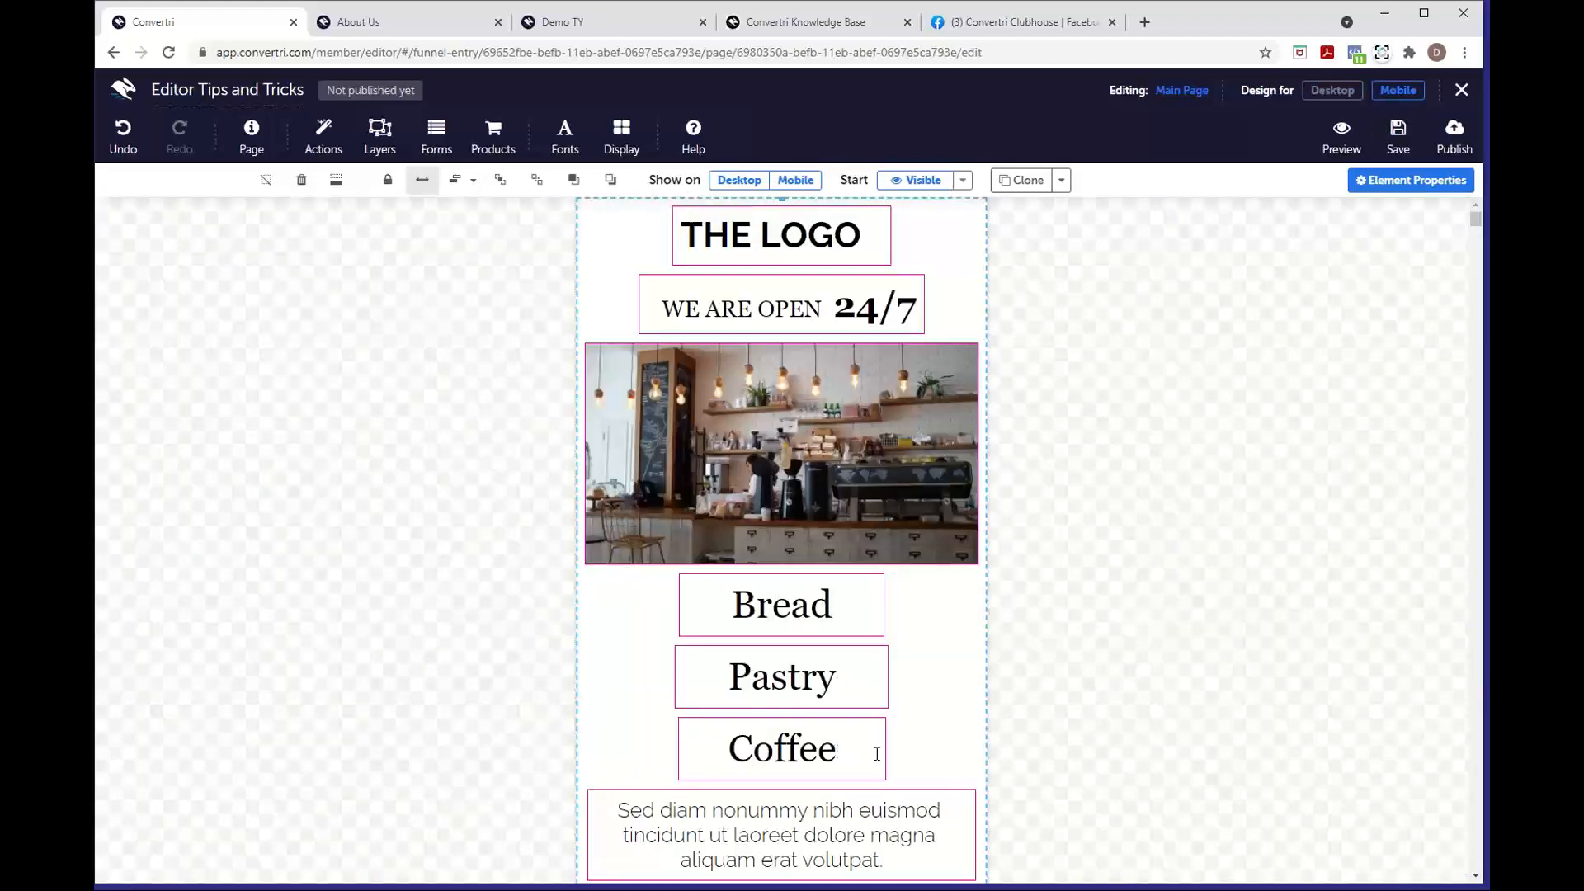
pyautogui.scroll(-2, 907, 763)
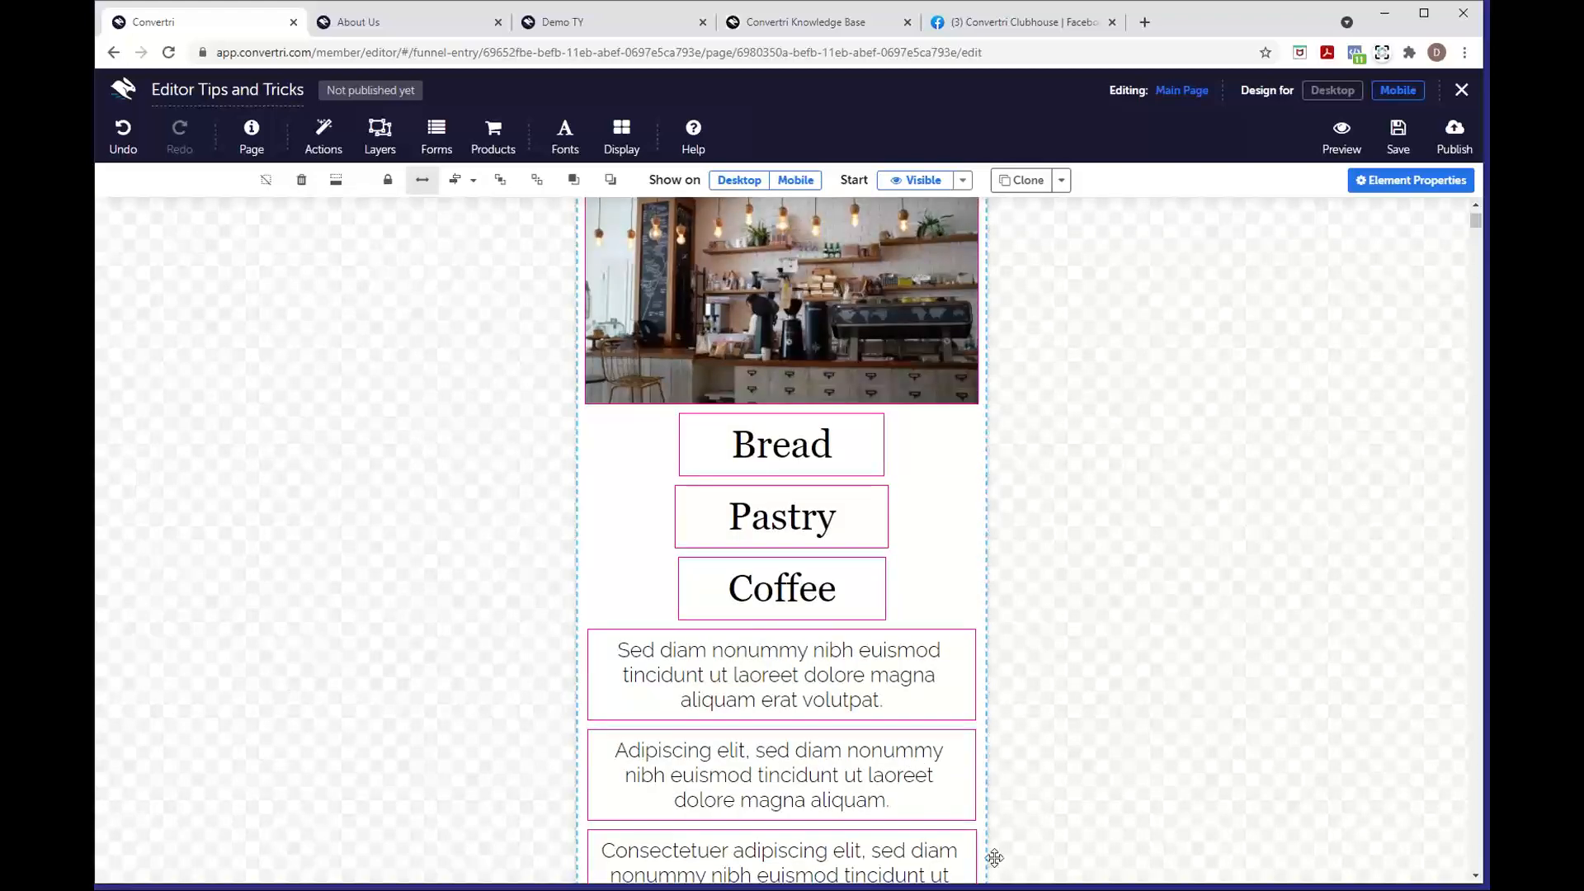
pyautogui.scroll(-1, 911, 644)
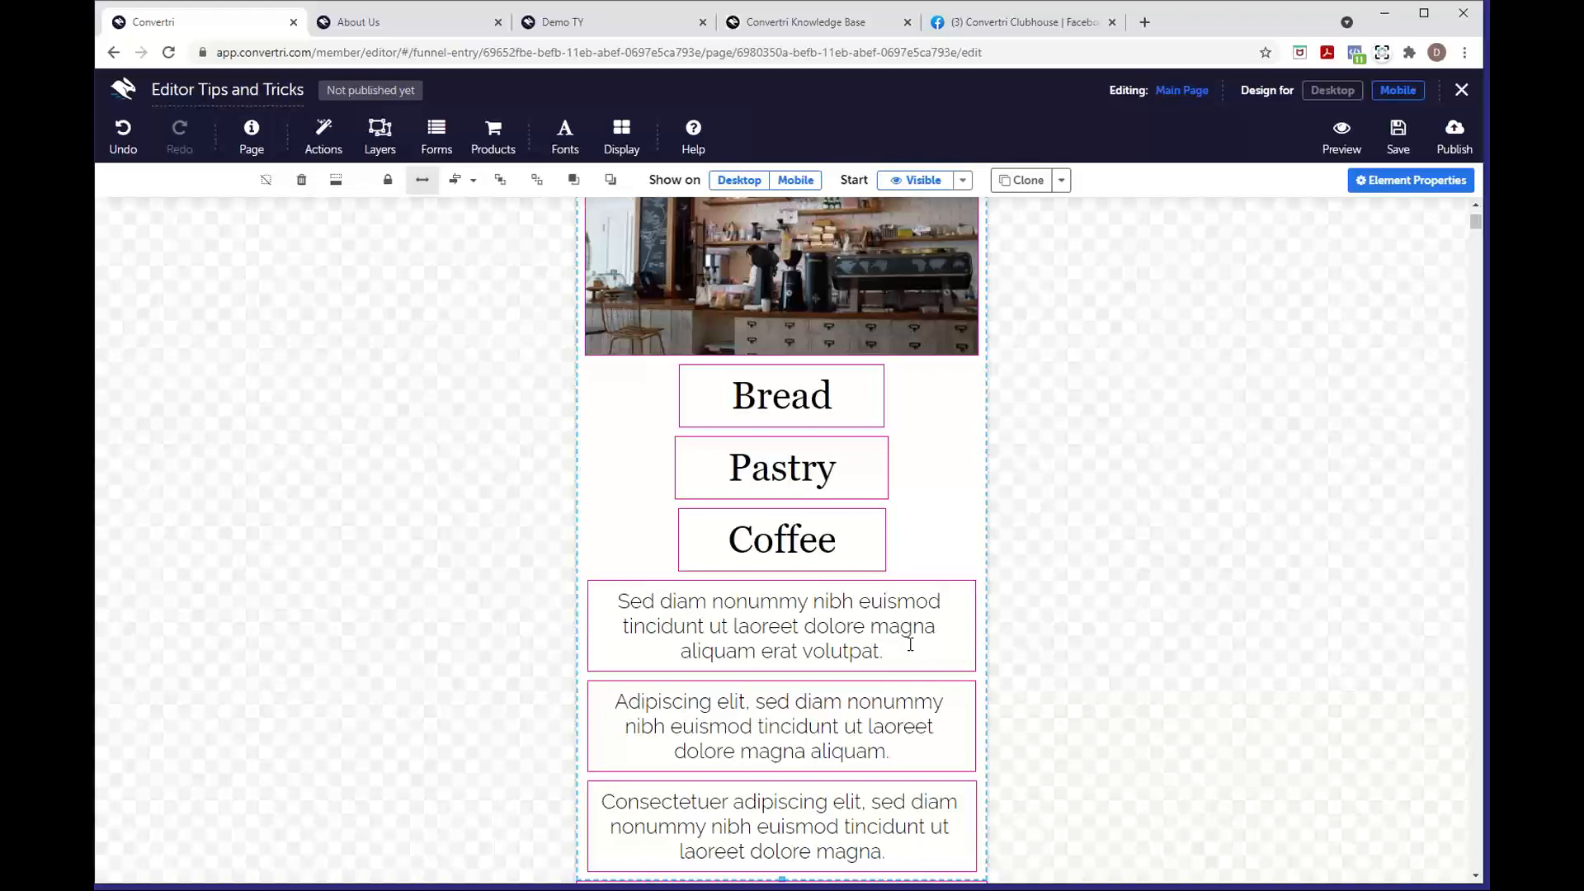
pyautogui.scroll(3, 910, 644)
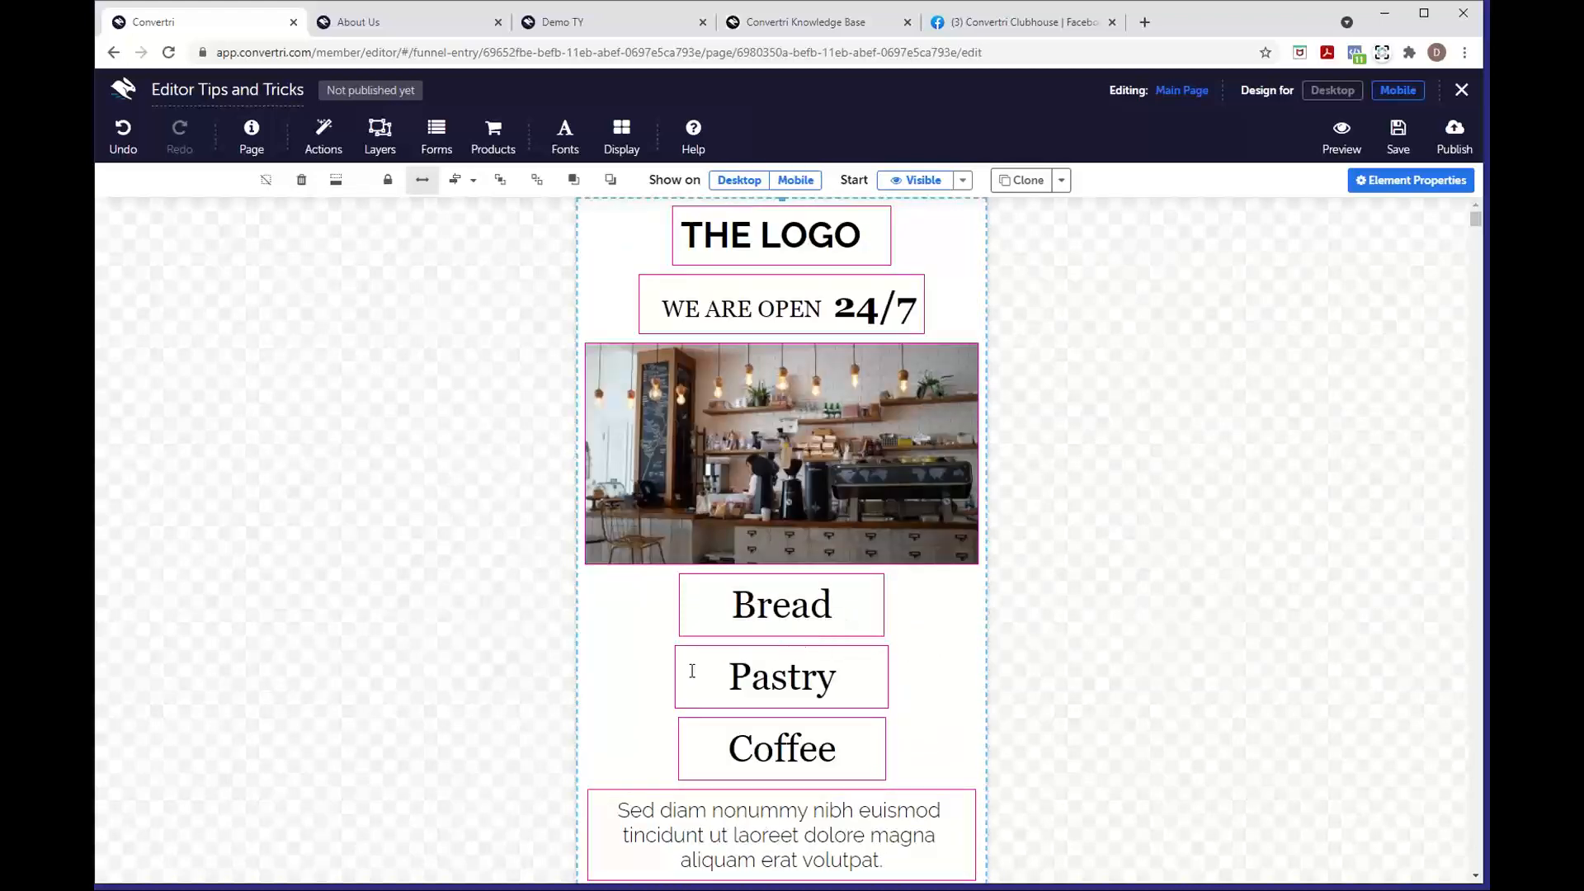
pyautogui.scroll(-2, 976, 838)
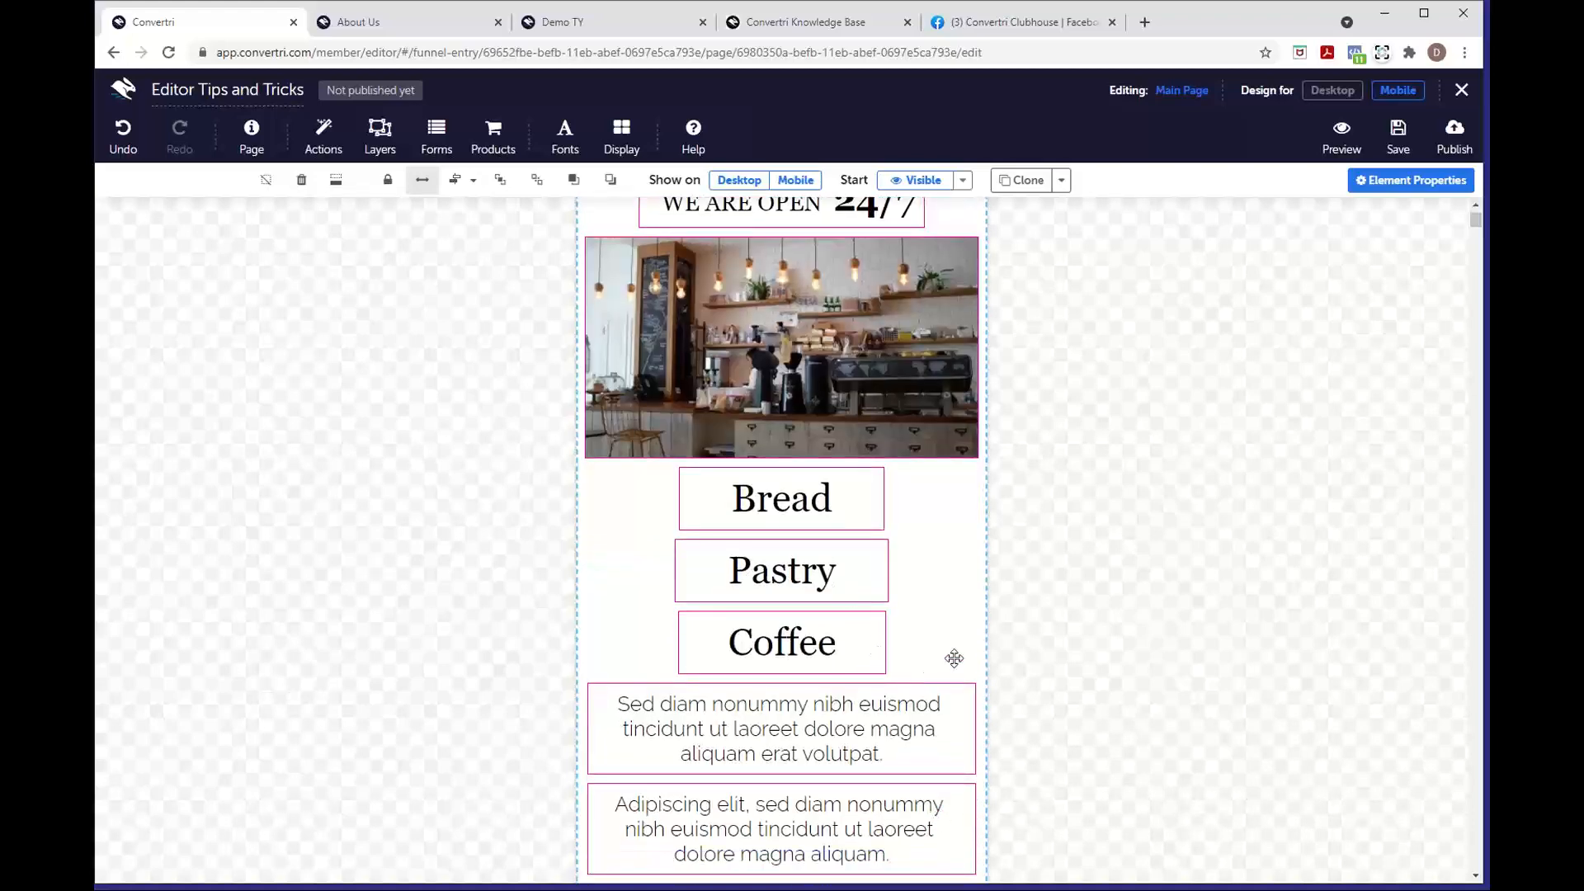
pyautogui.scroll(2, 954, 657)
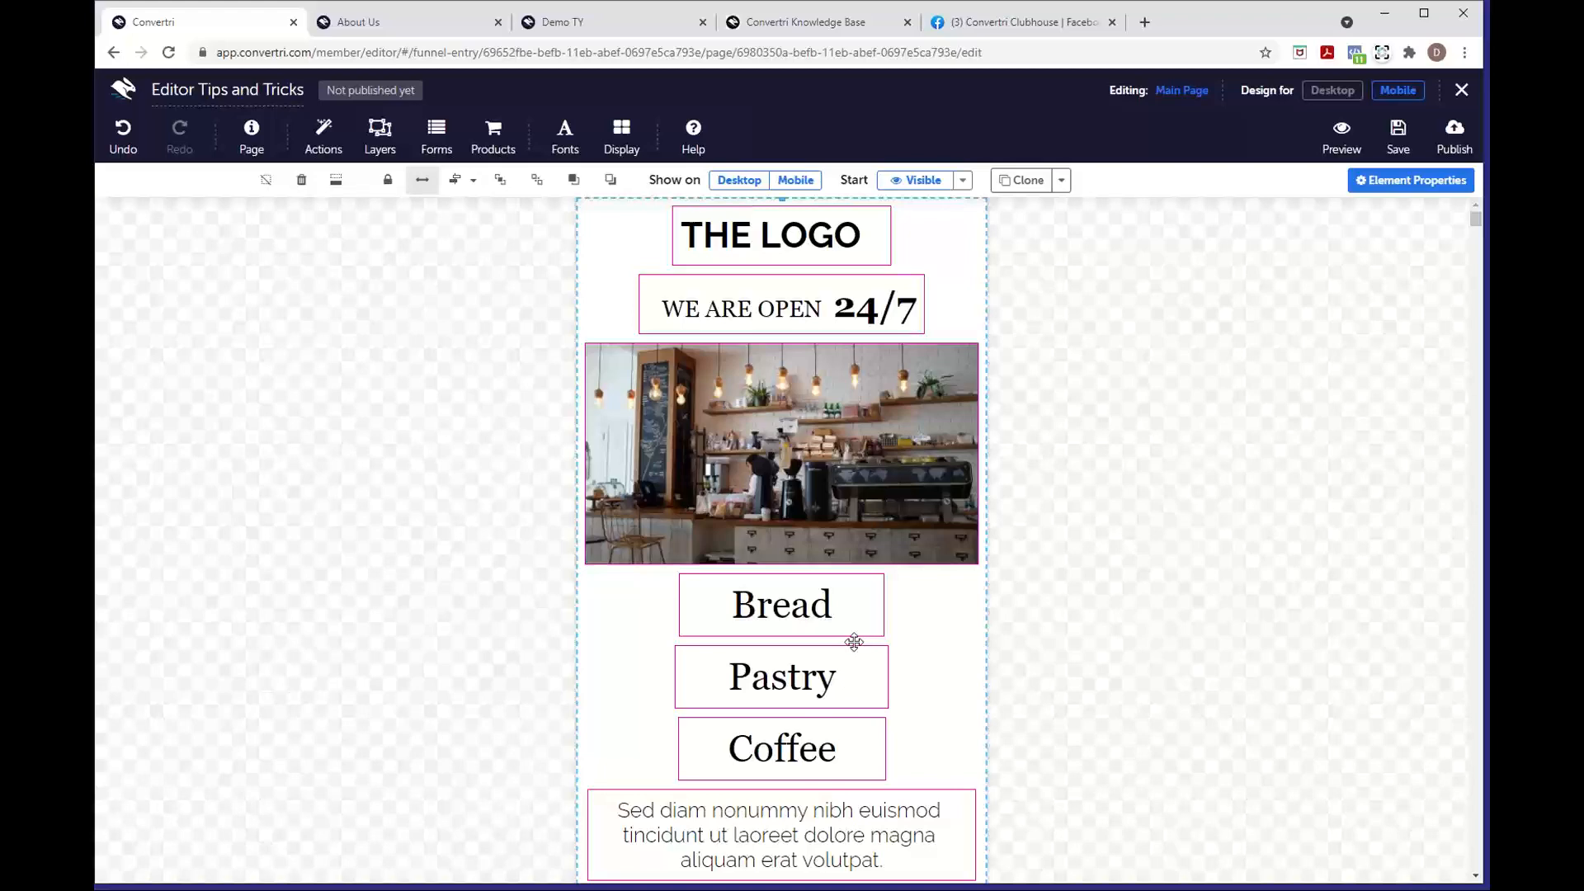
pyautogui.click(1314, 93)
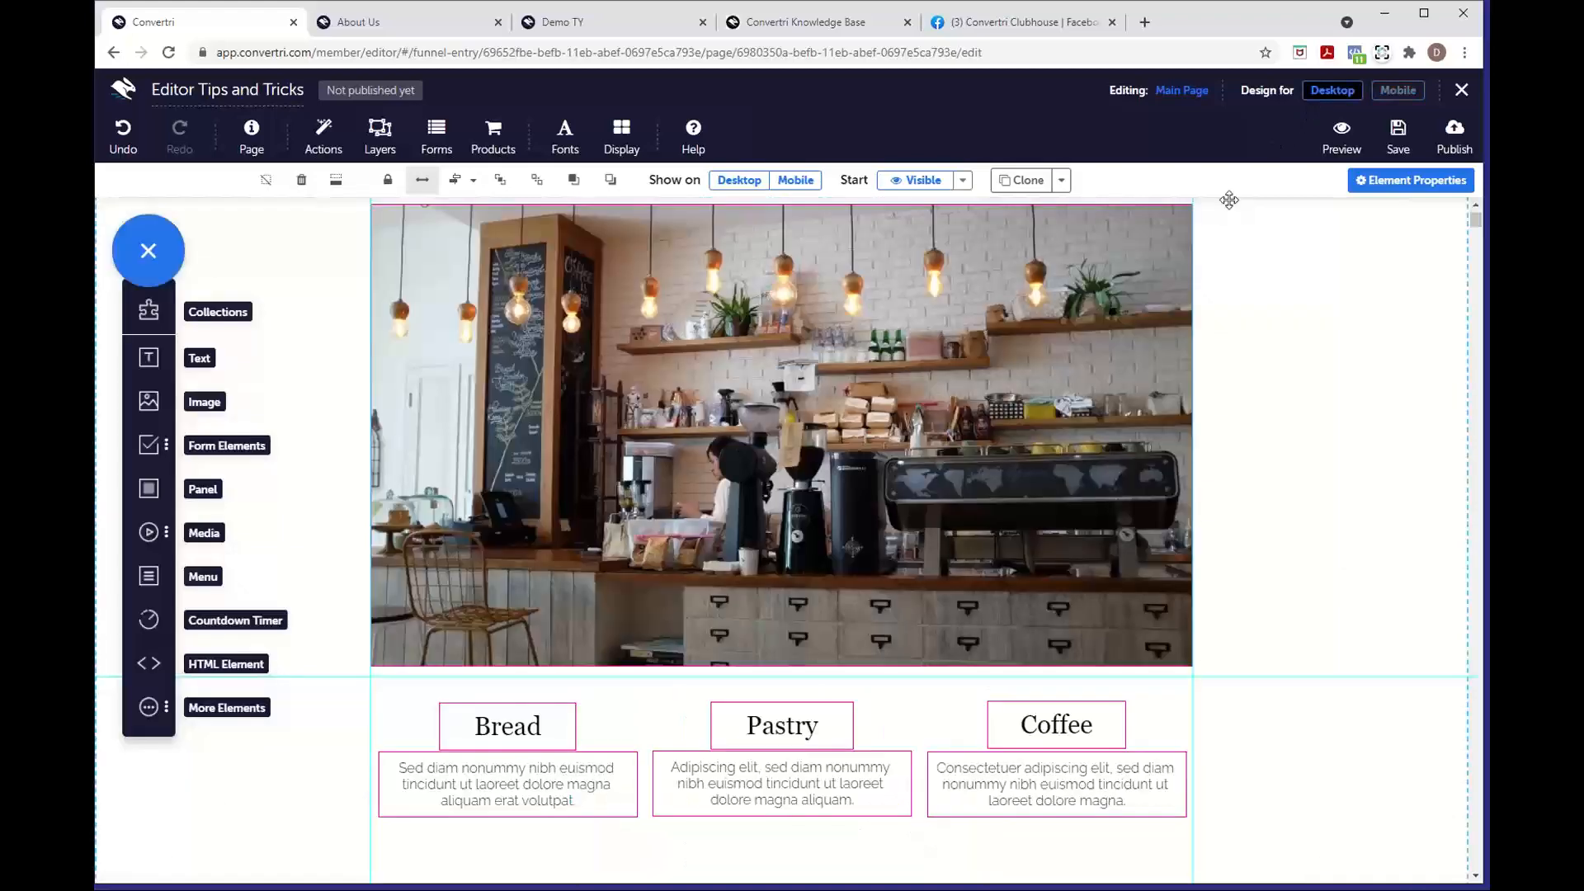
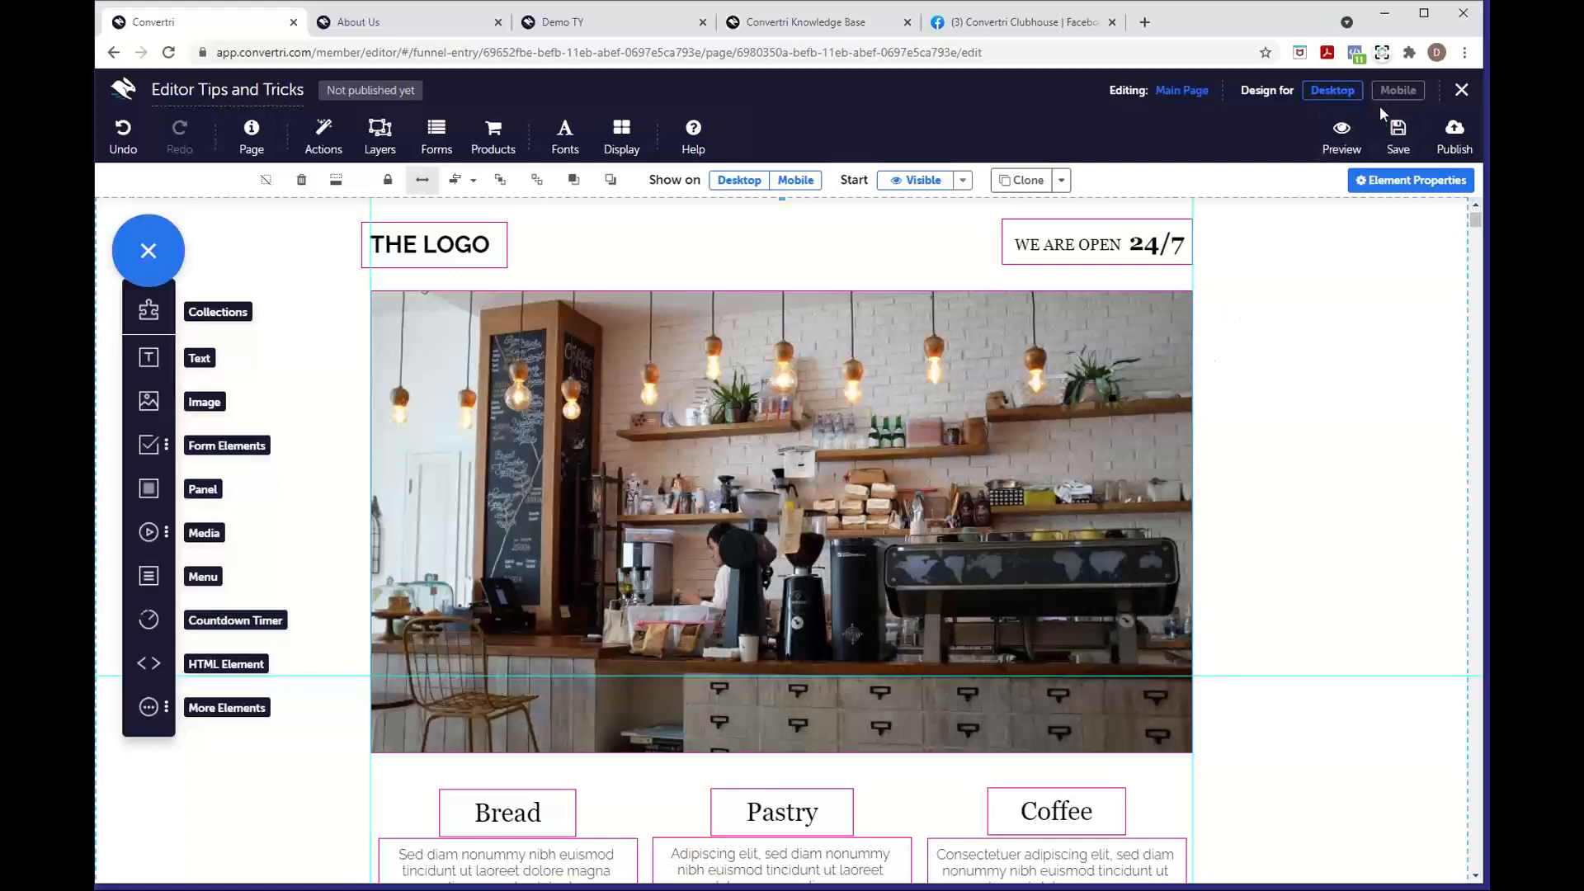
pyautogui.click(1397, 91)
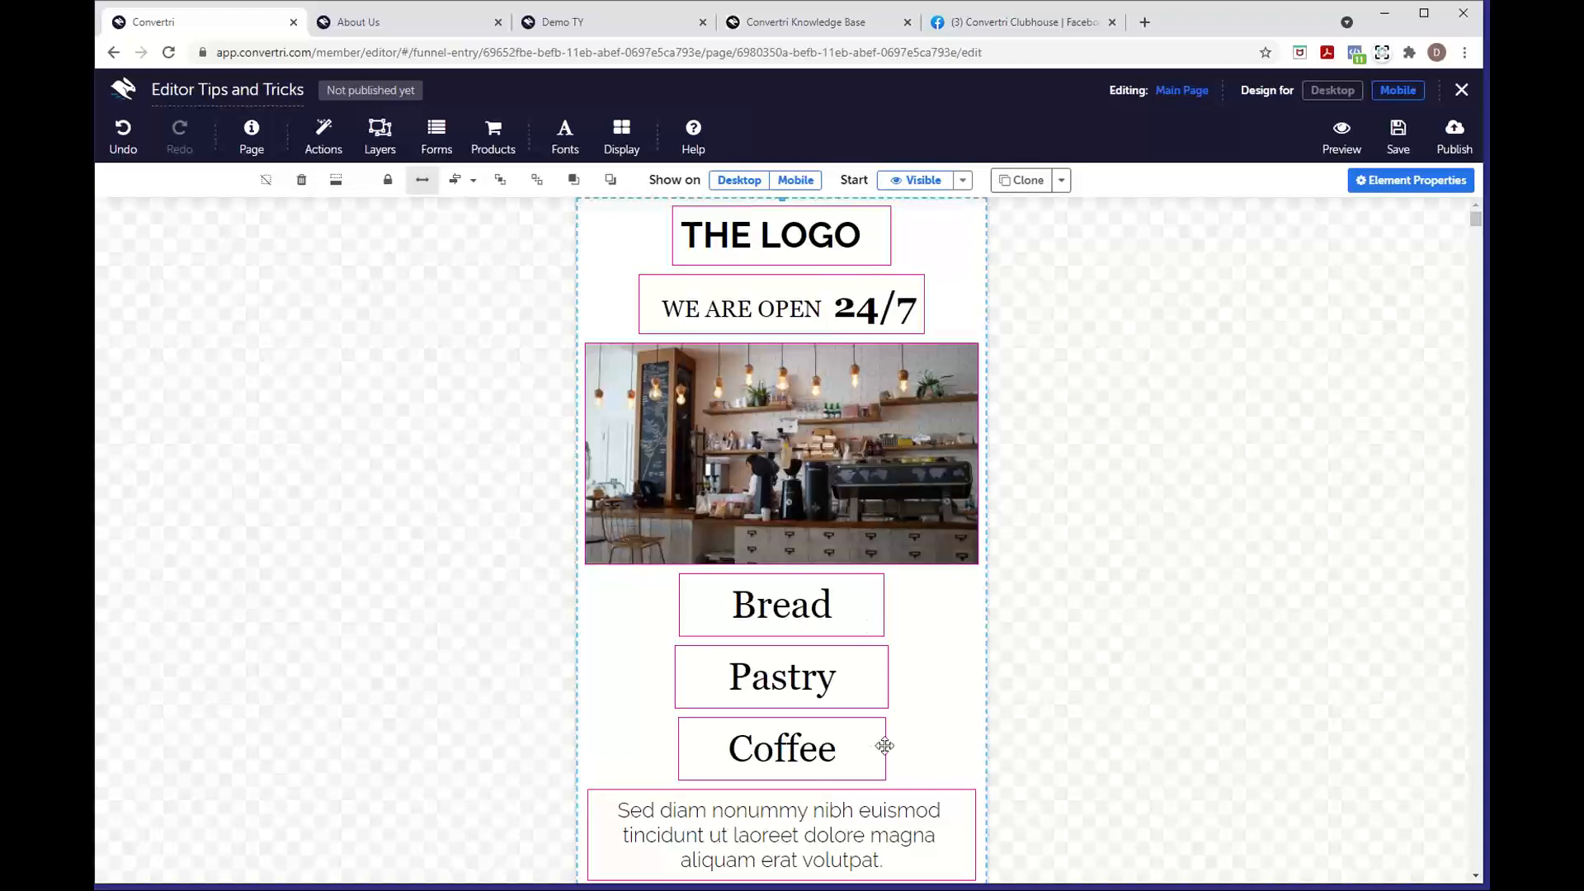
pyautogui.scroll(-2, 883, 745)
pyautogui.scroll(2, 911, 678)
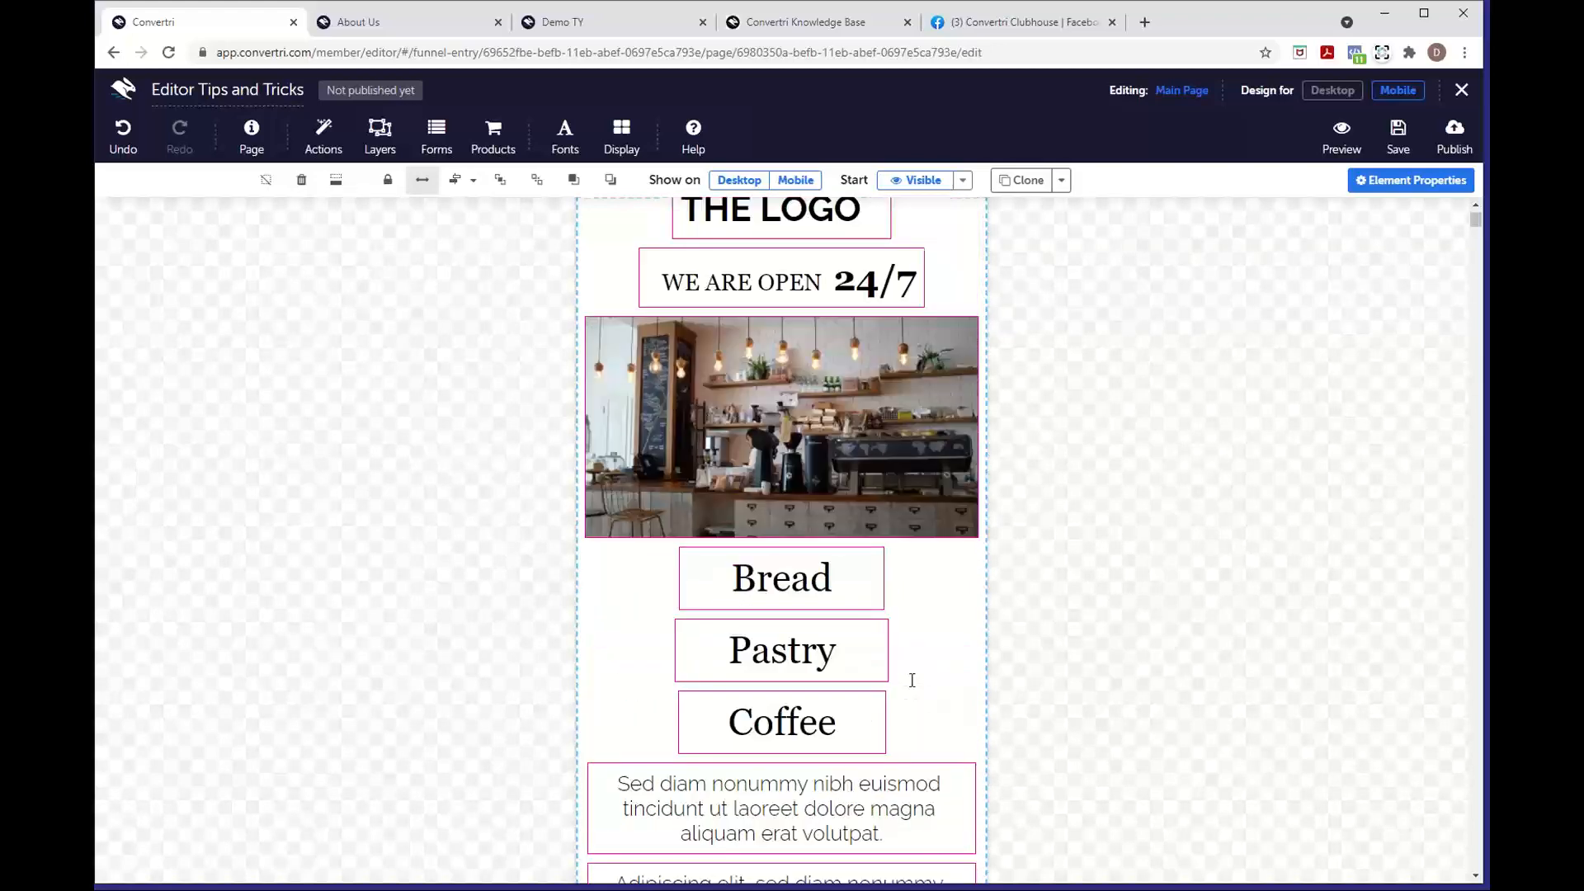
pyautogui.click(1338, 94)
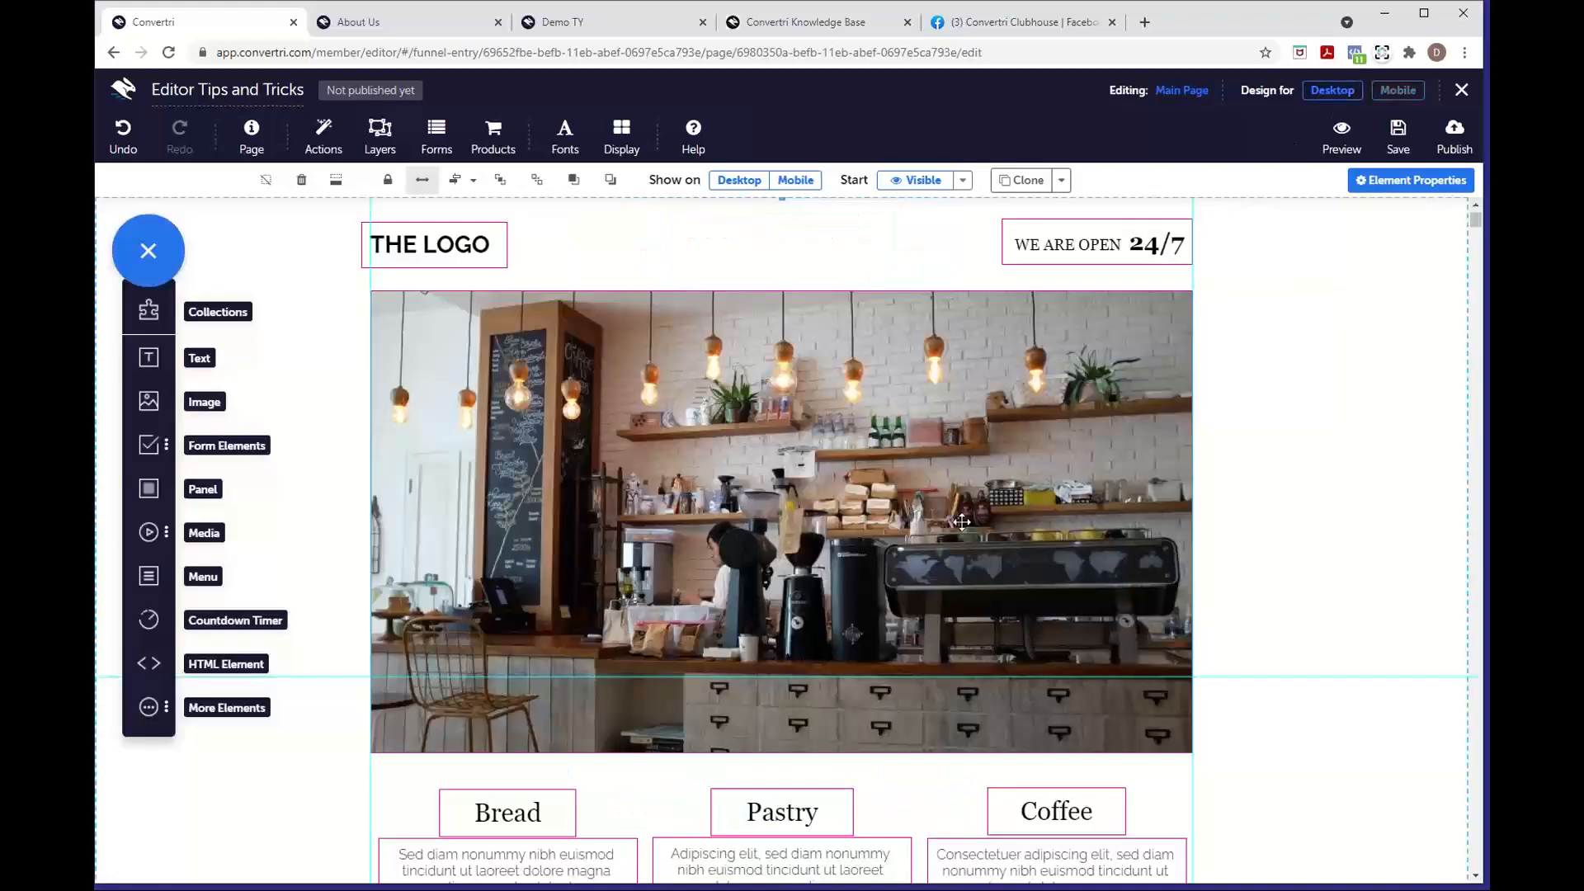
# Add a panel over the Bread heading and description, size it to enclose both, and send it behind them
pyautogui.scroll(-3, 718, 580)
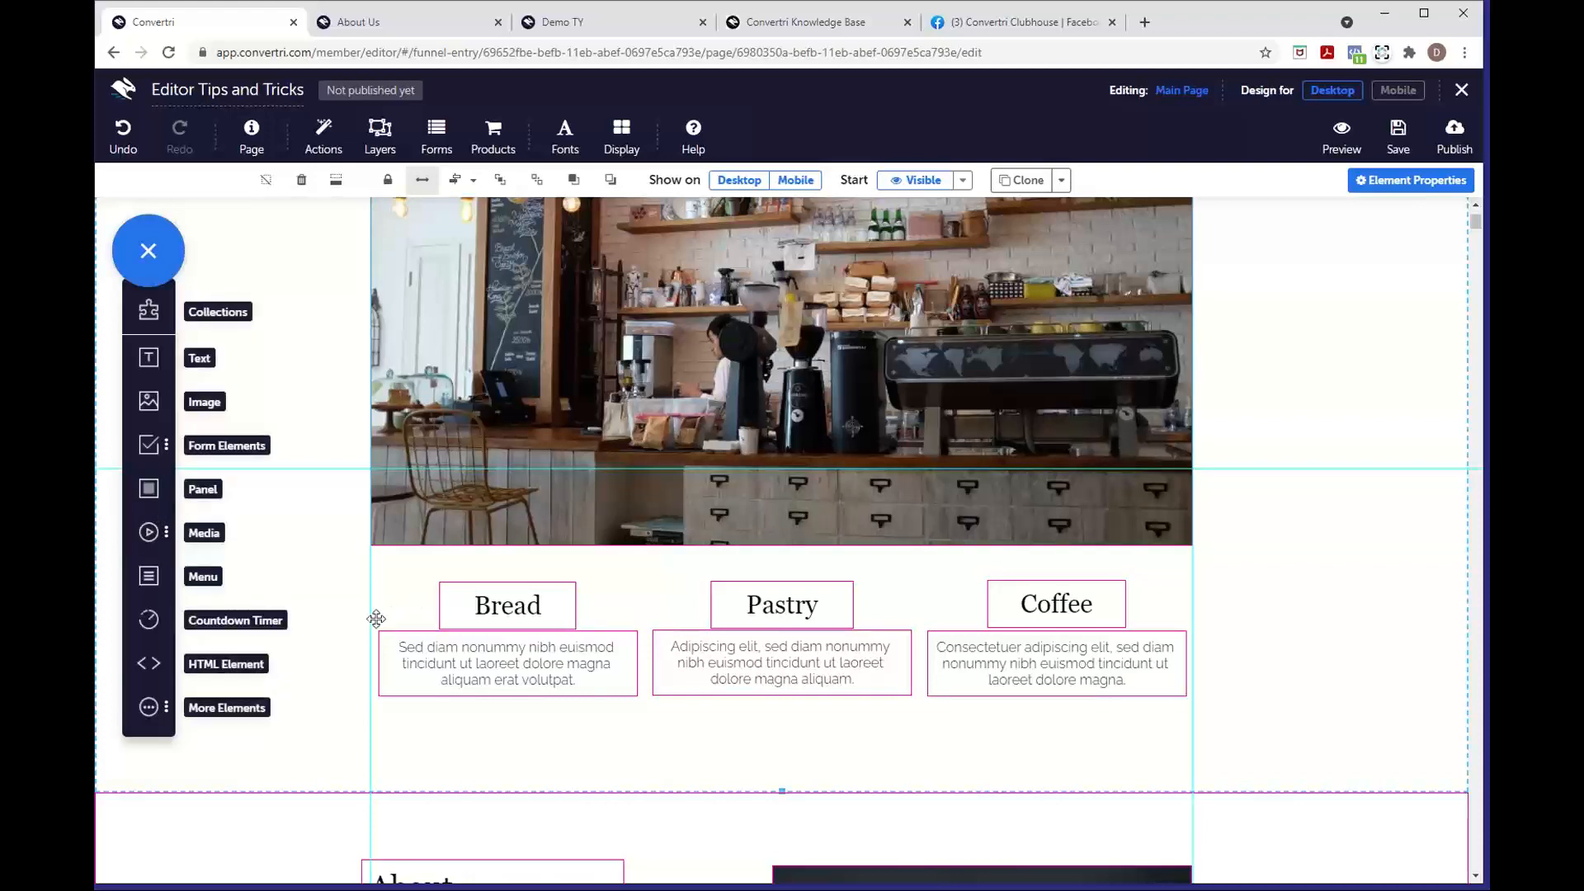
pyautogui.moveTo(153, 493); pyautogui.dragTo(520, 632)
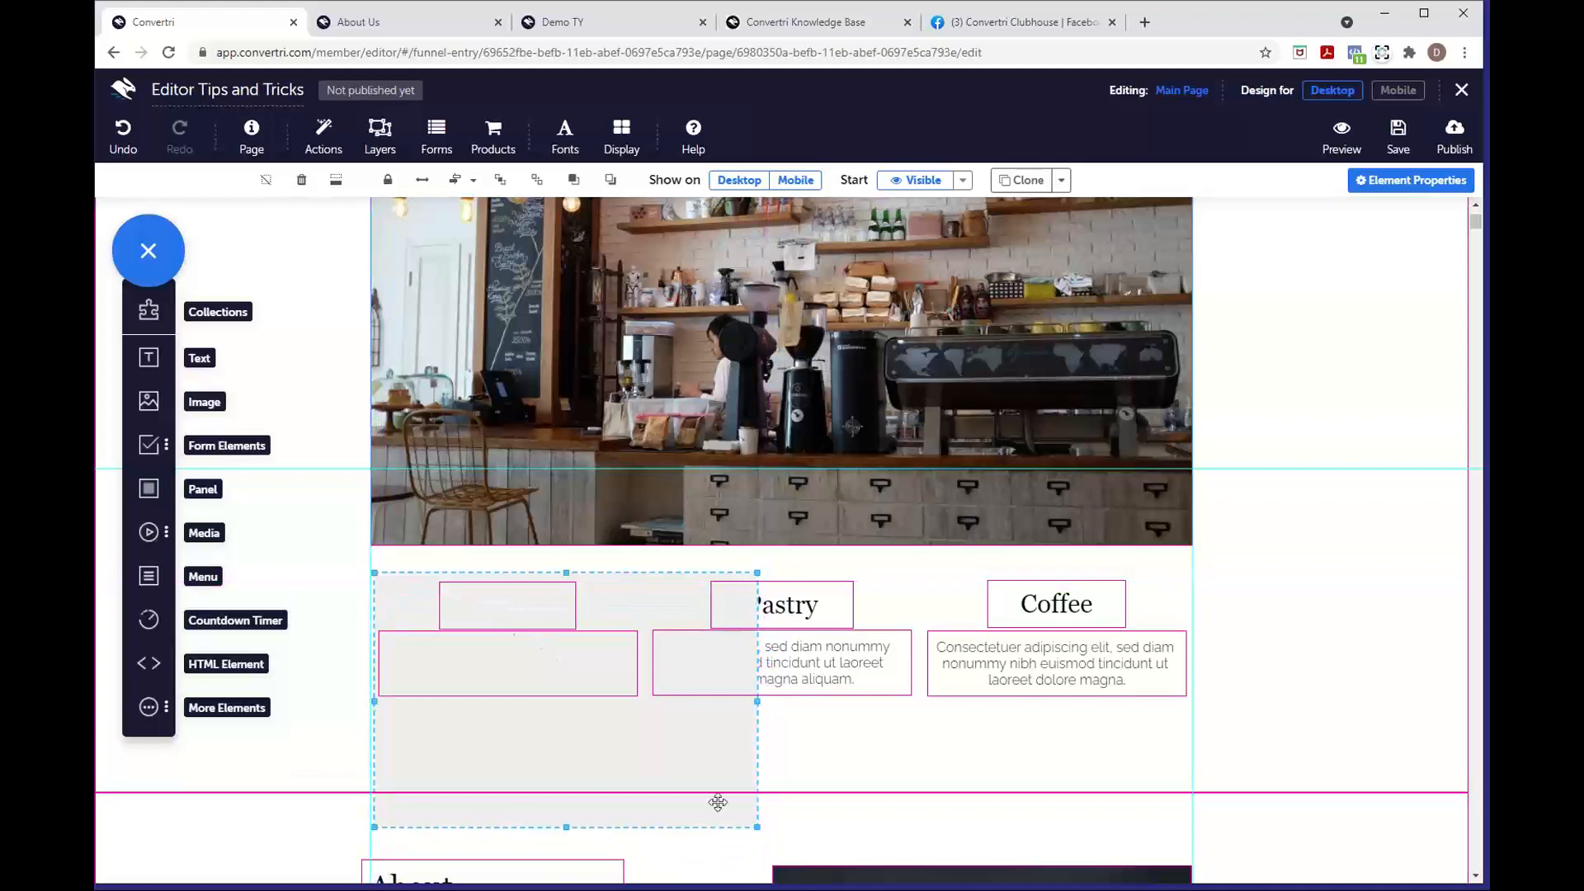
pyautogui.moveTo(756, 827); pyautogui.dragTo(644, 705)
pyautogui.click(610, 179)
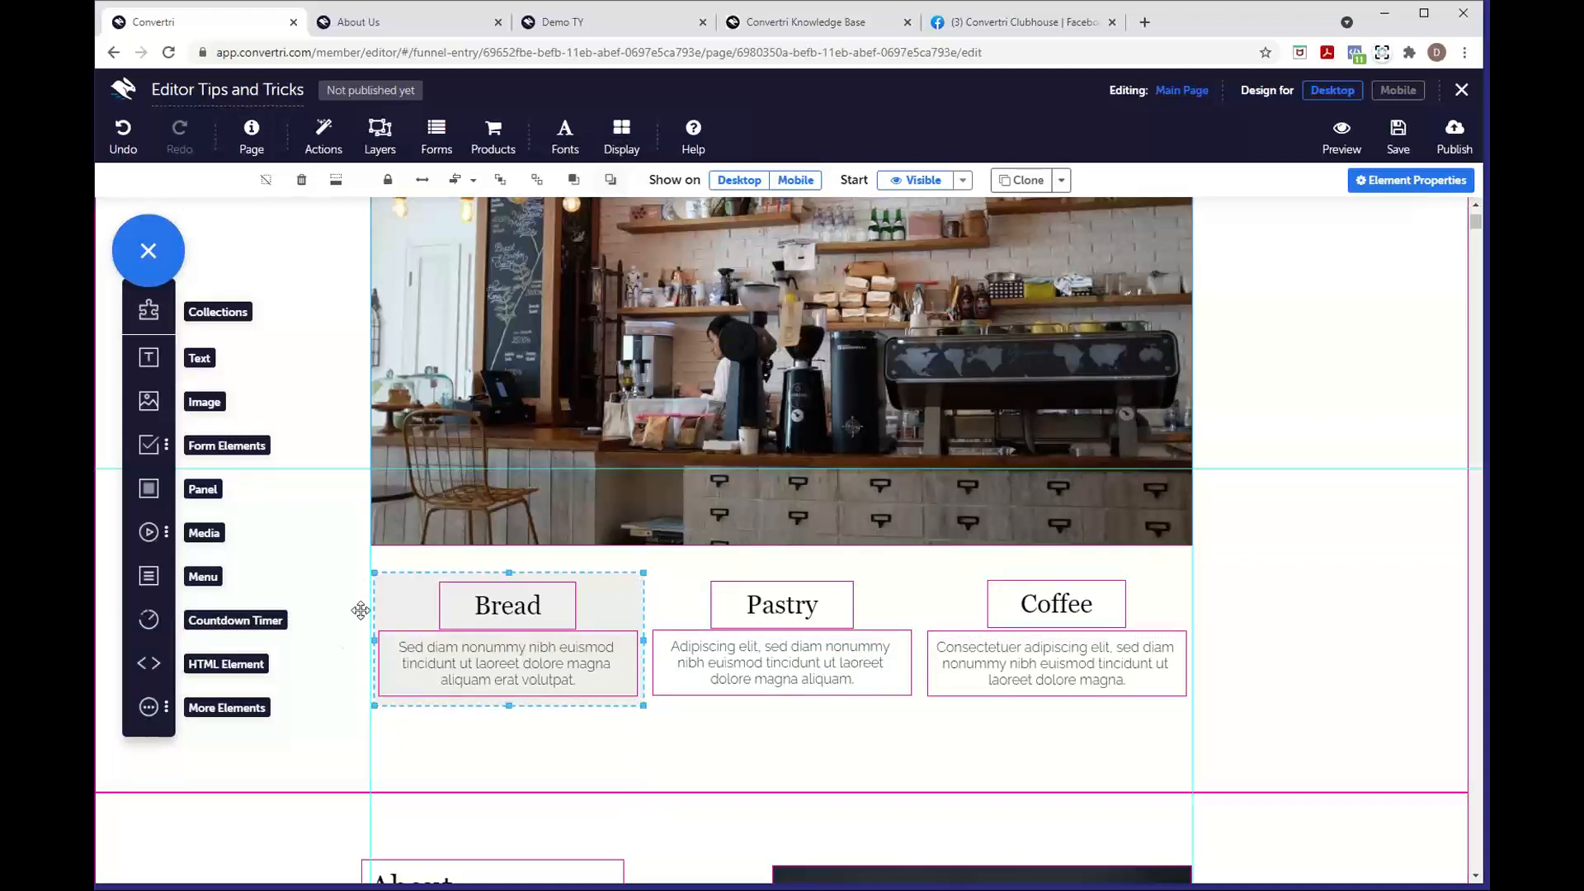
# Add a second panel over the Pastry heading and description, fit it around them, and send it backward behind both
pyautogui.click(516, 754)
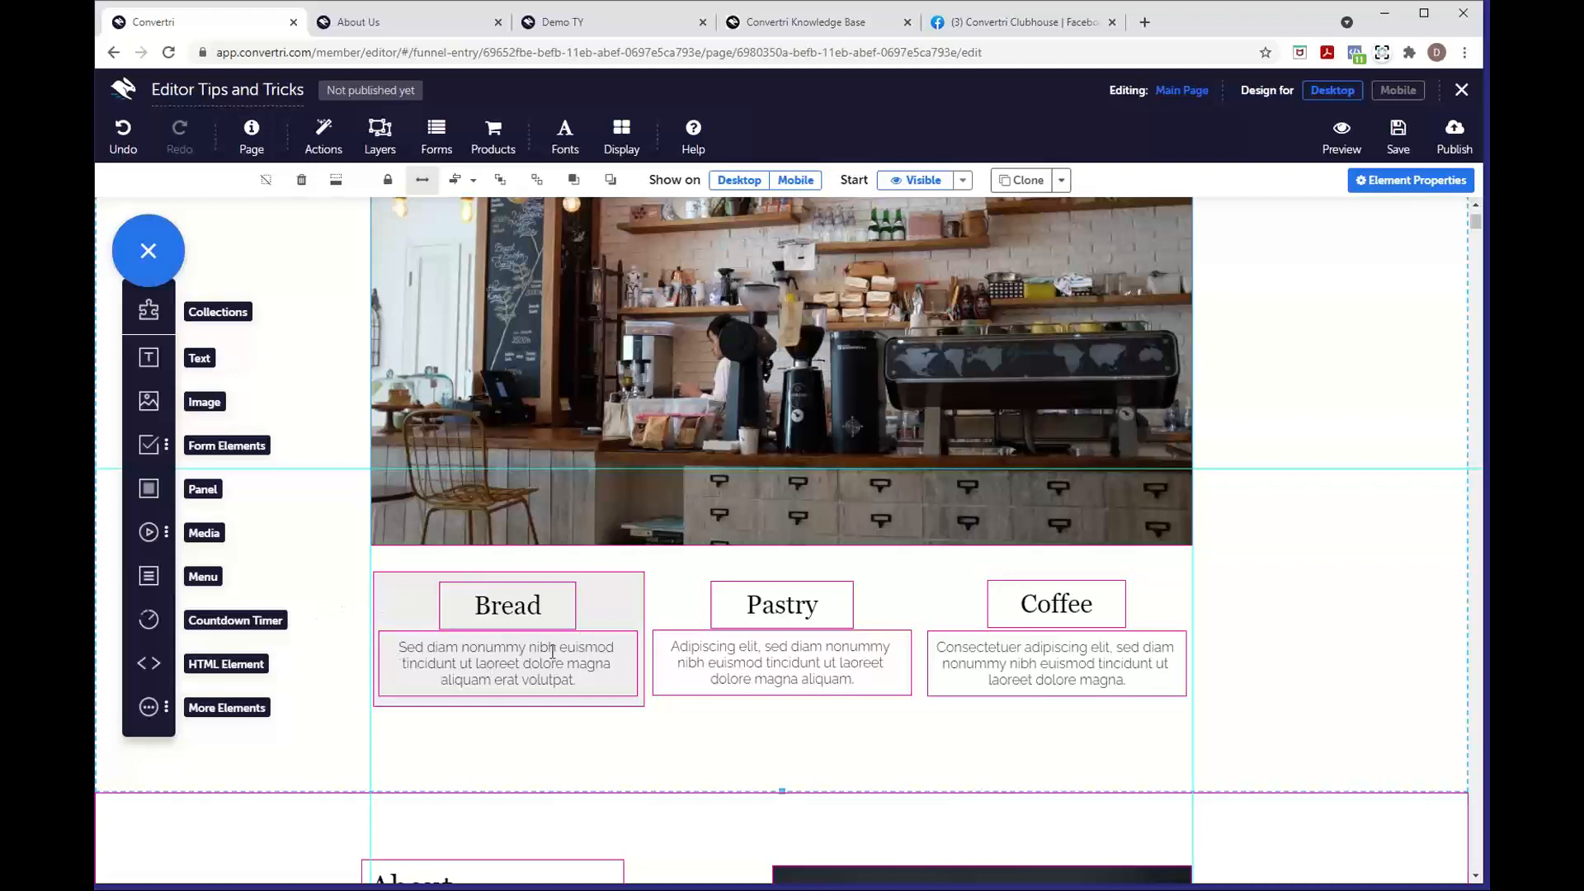
pyautogui.moveTo(148, 489); pyautogui.dragTo(825, 718)
pyautogui.moveTo(929, 747); pyautogui.dragTo(764, 608)
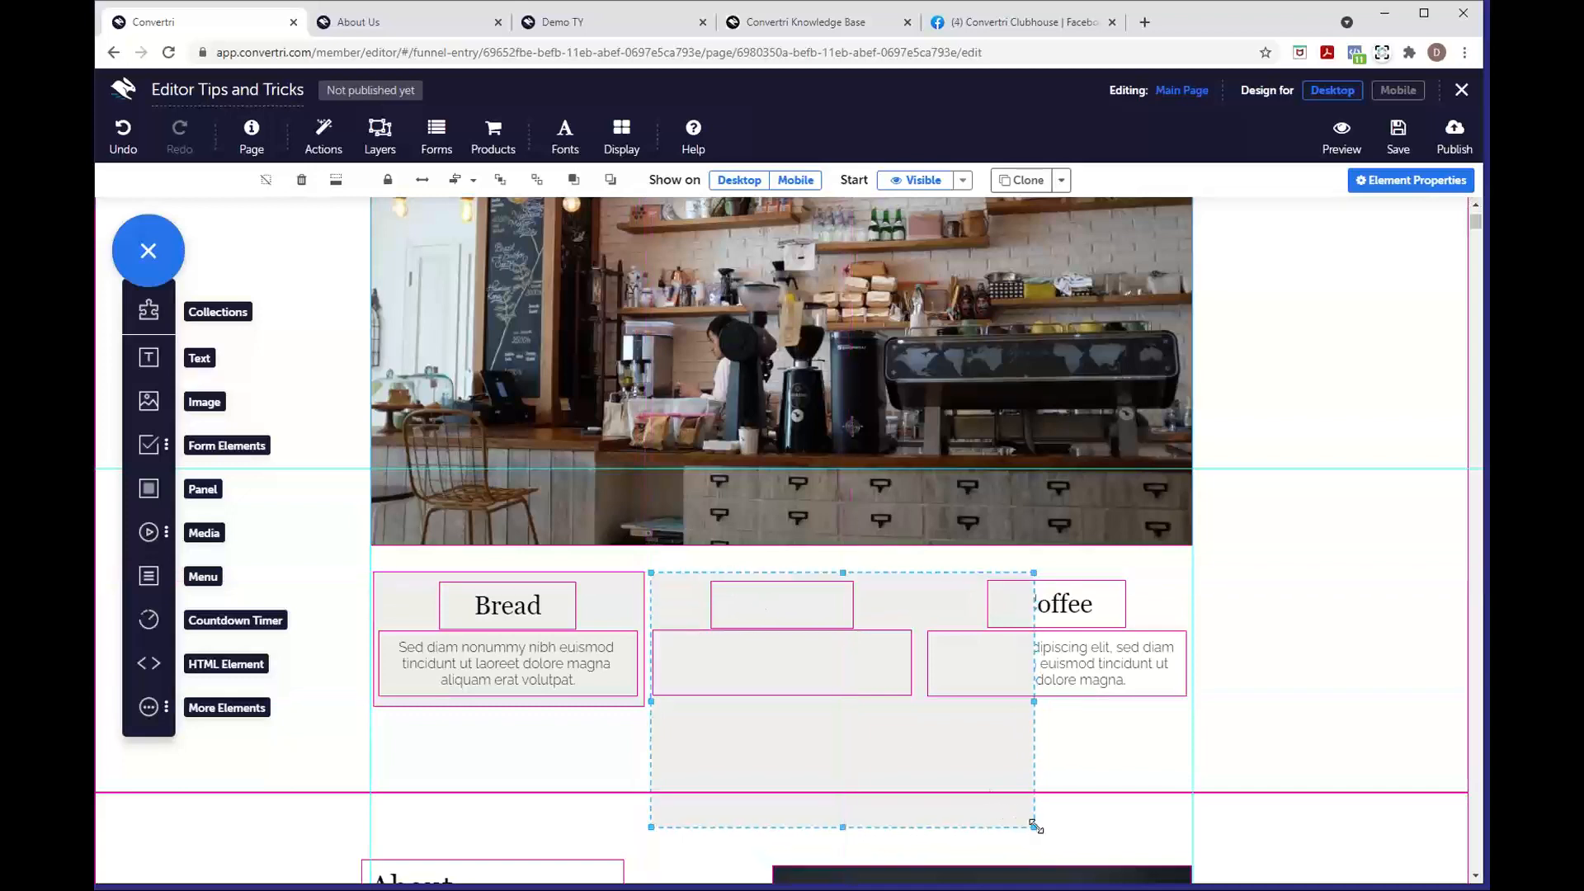
pyautogui.moveTo(1029, 822); pyautogui.dragTo(919, 707)
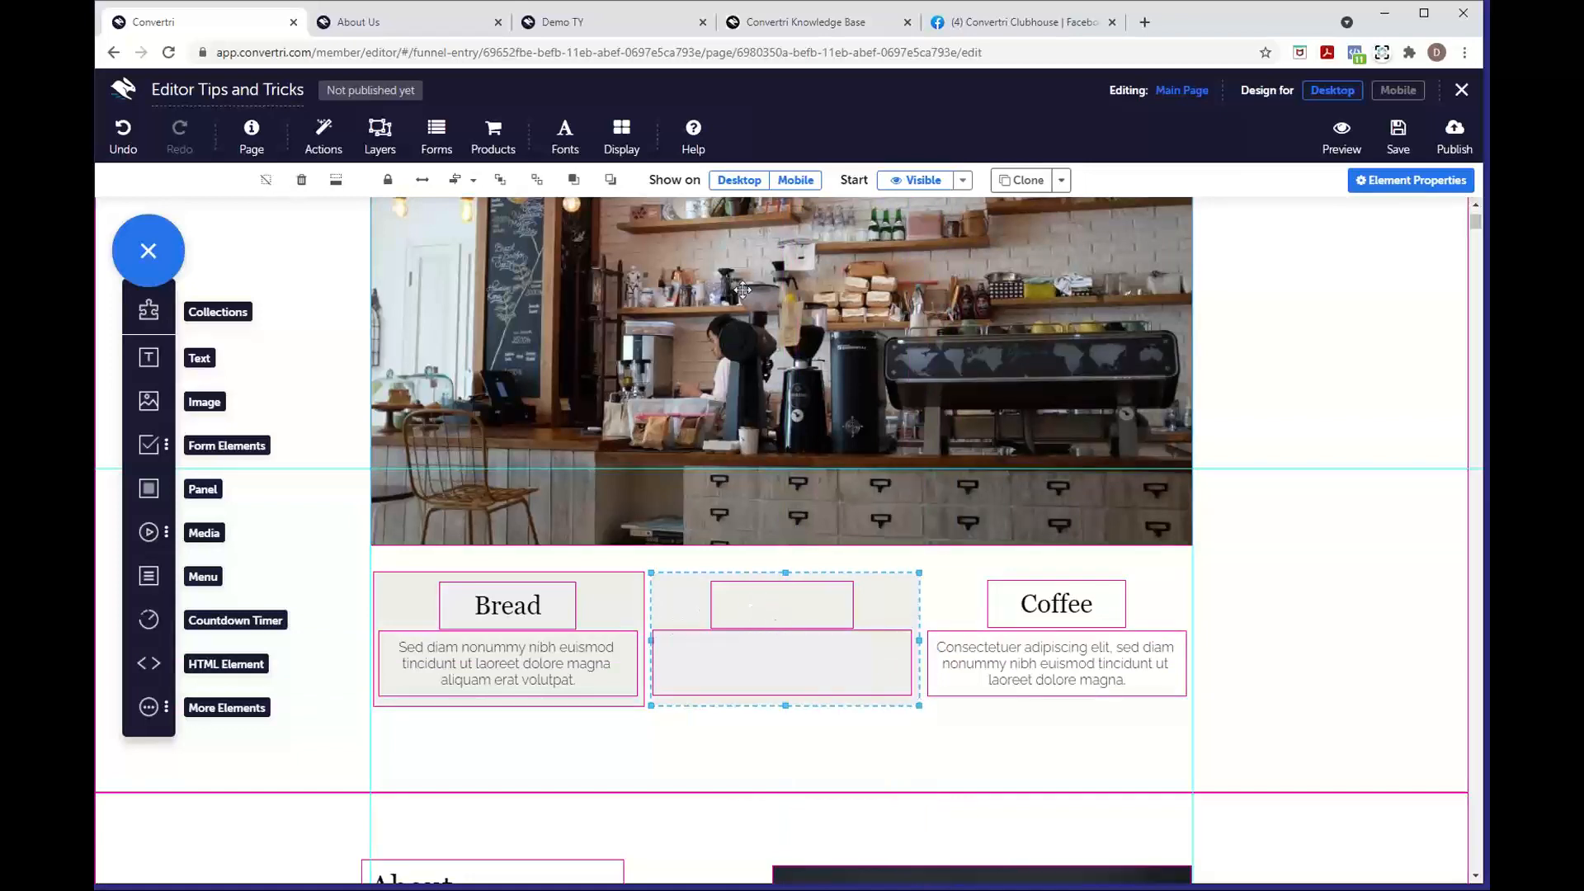
pyautogui.click(612, 195)
pyautogui.click(612, 195)
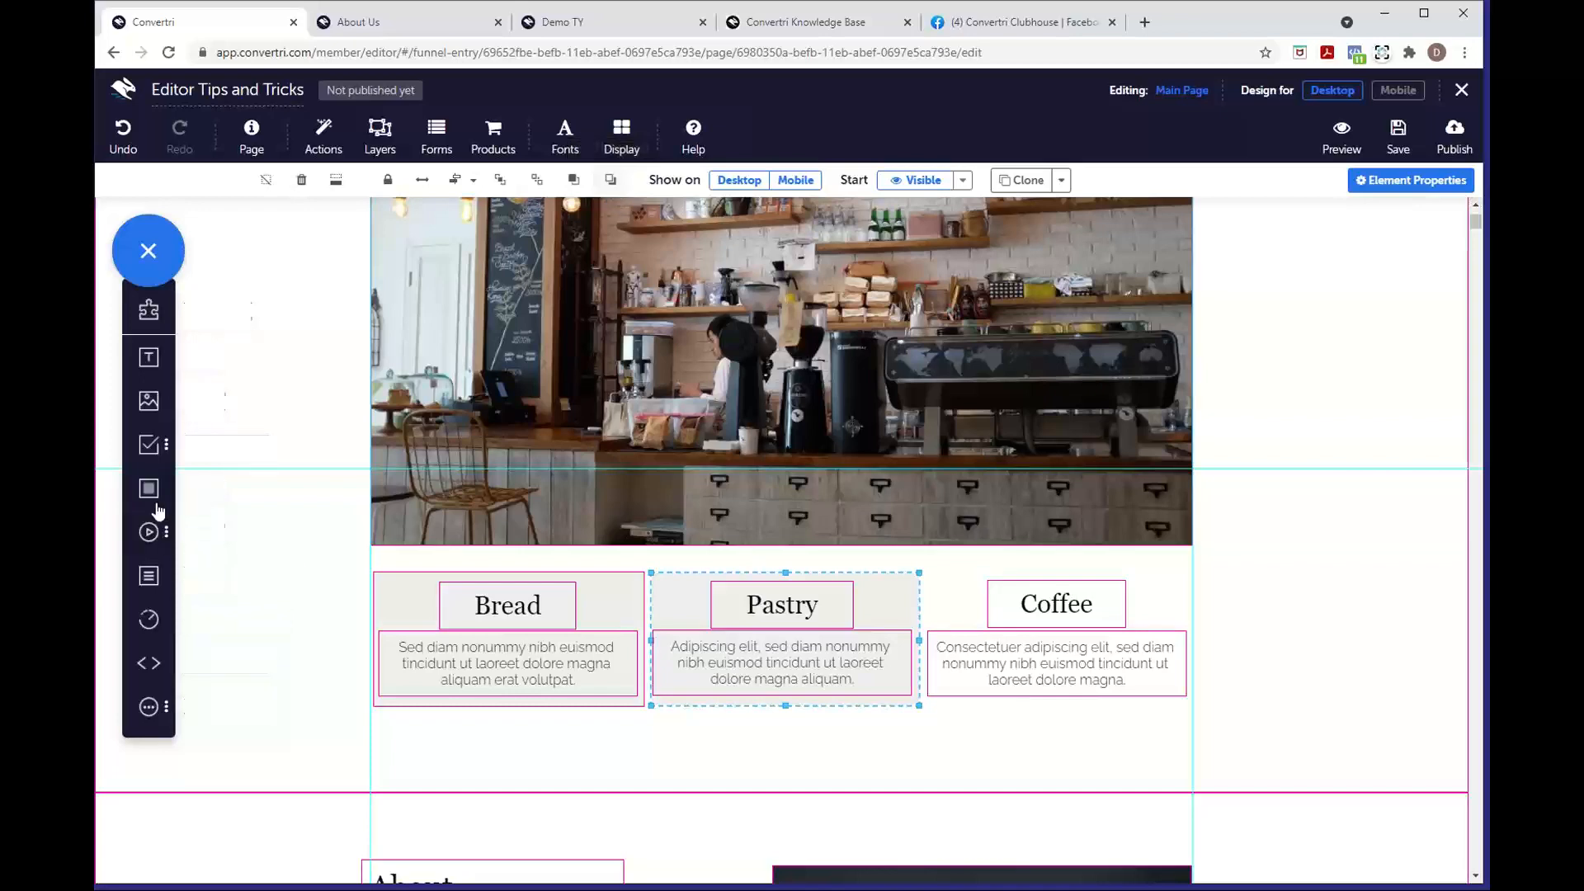
# Place a third panel behind the Coffee heading and description, sized to enclose both, and switch to the mobile design
pyautogui.moveTo(157, 506); pyautogui.dragTo(987, 751)
pyautogui.moveTo(1008, 756); pyautogui.dragTo(979, 607)
pyautogui.moveTo(1302, 827); pyautogui.dragTo(1187, 707)
pyautogui.click(609, 180)
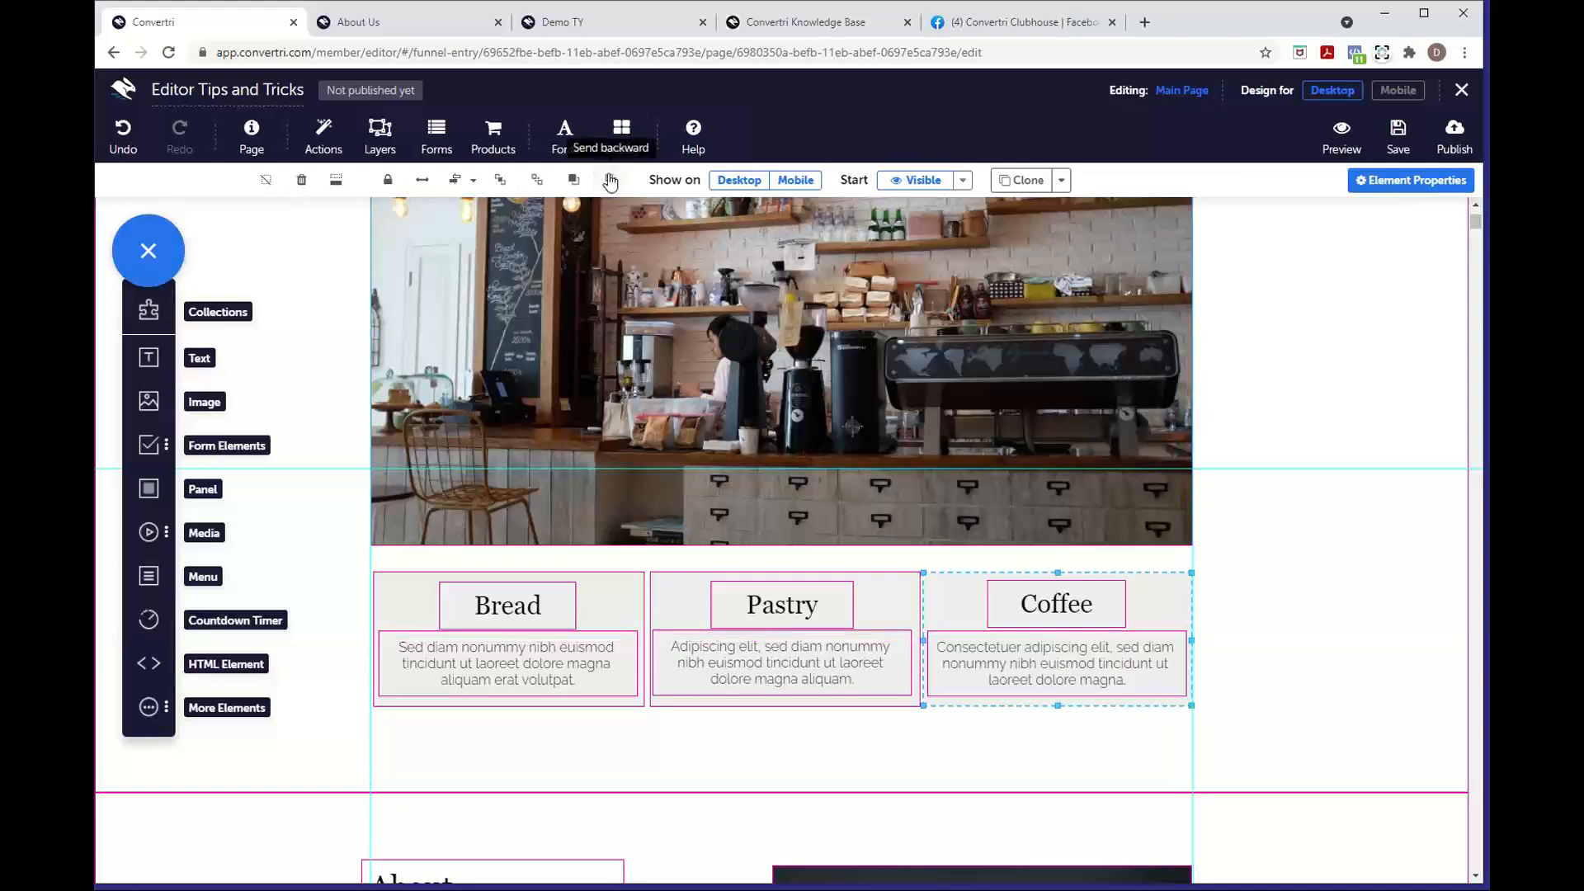
pyautogui.click(1416, 98)
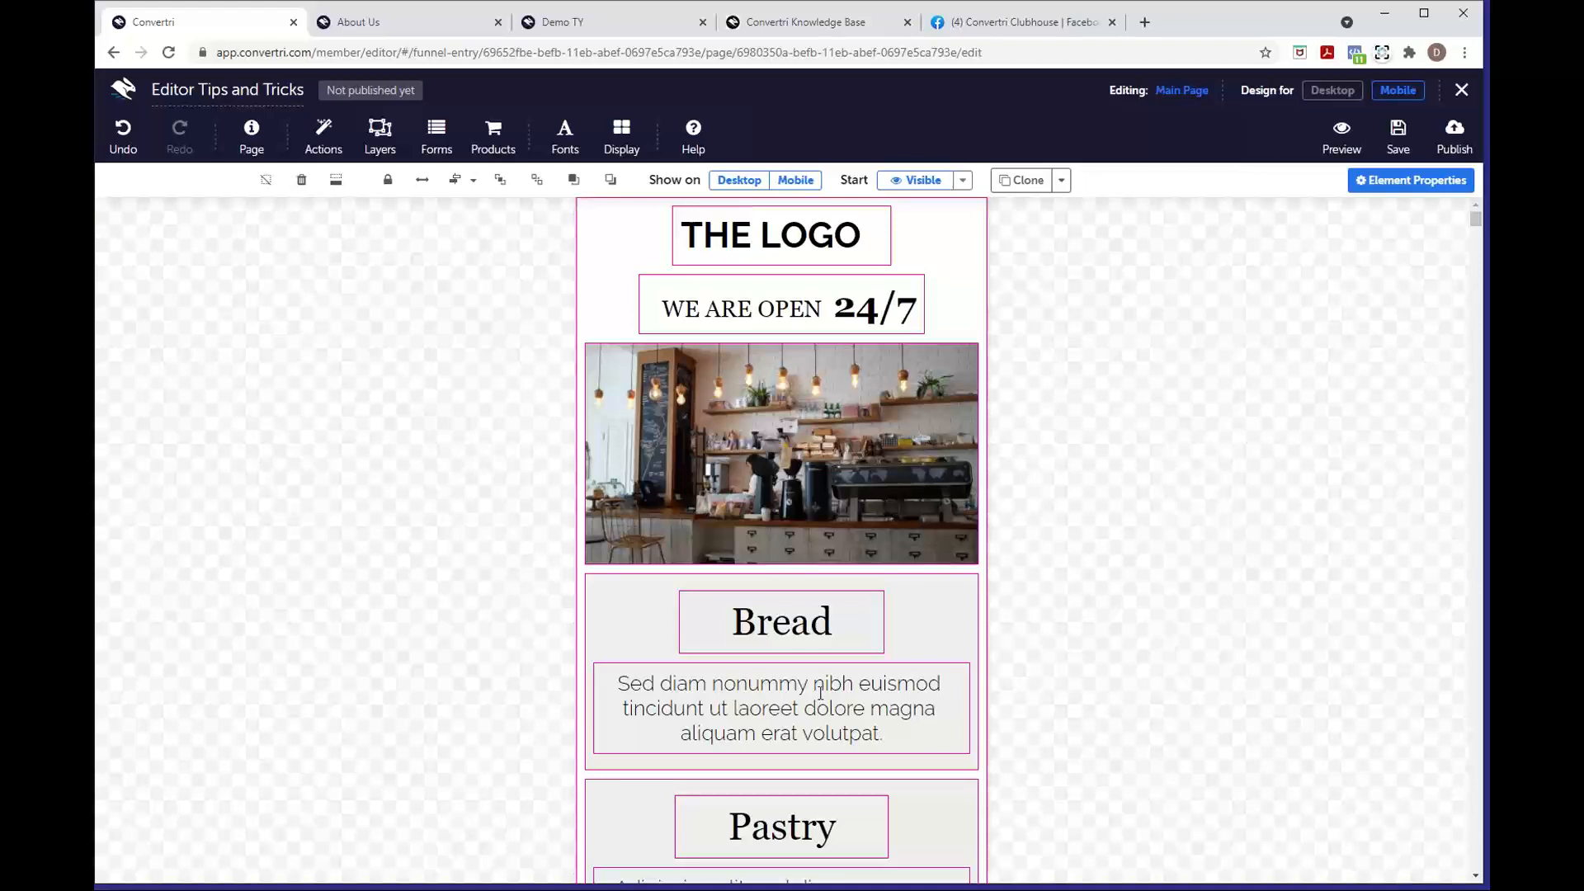
# Check how the Bread, Pastry and Coffee panels stack in the mobile design
pyautogui.scroll(-3, 821, 711)
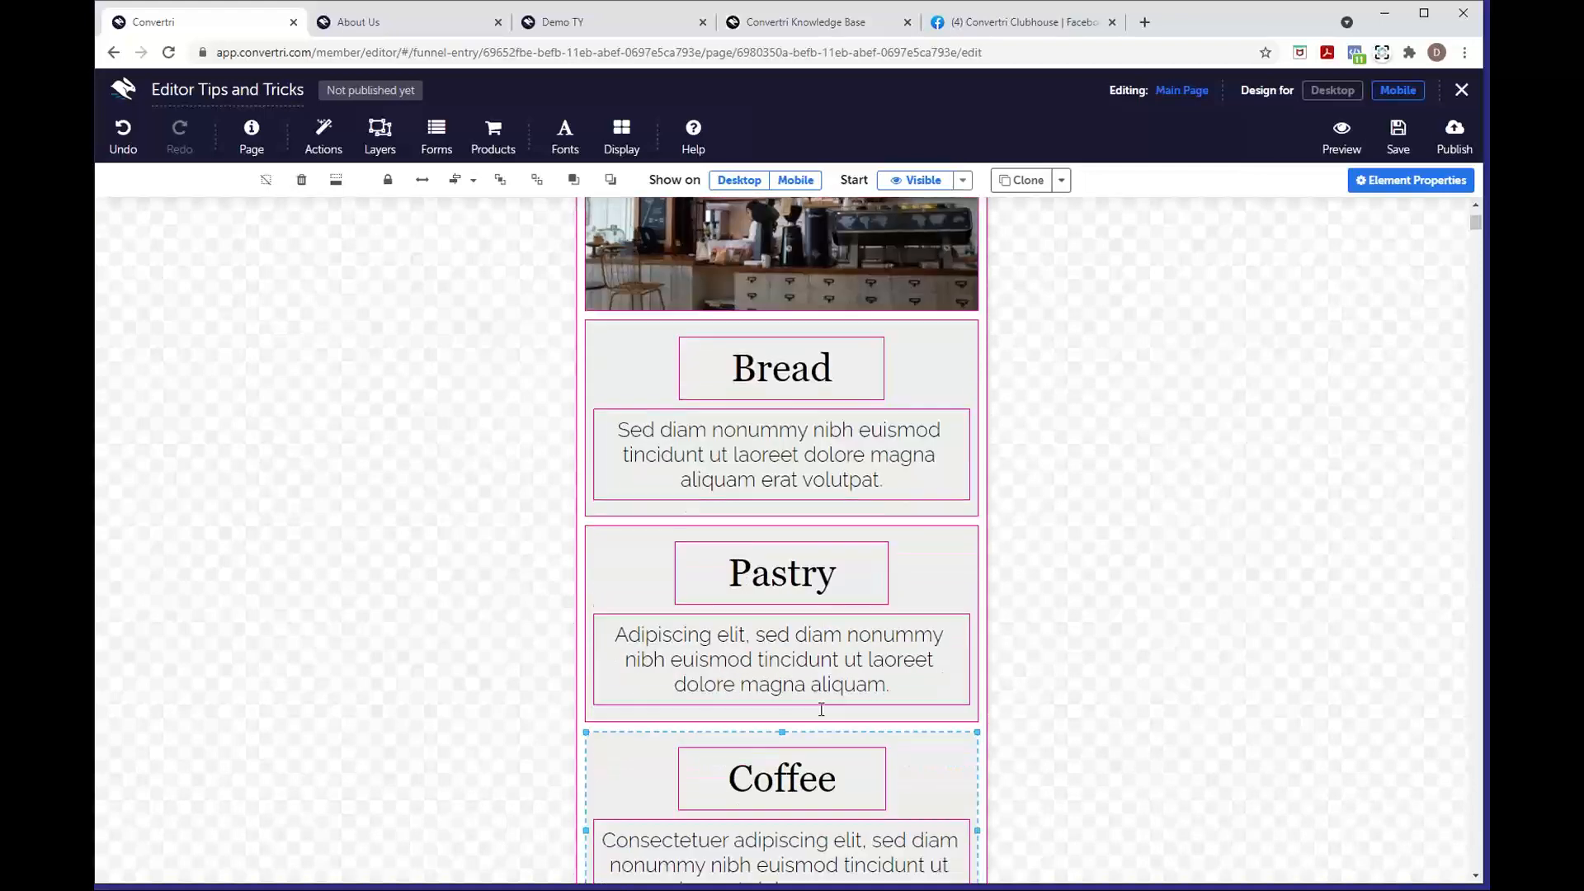
pyautogui.click(808, 752)
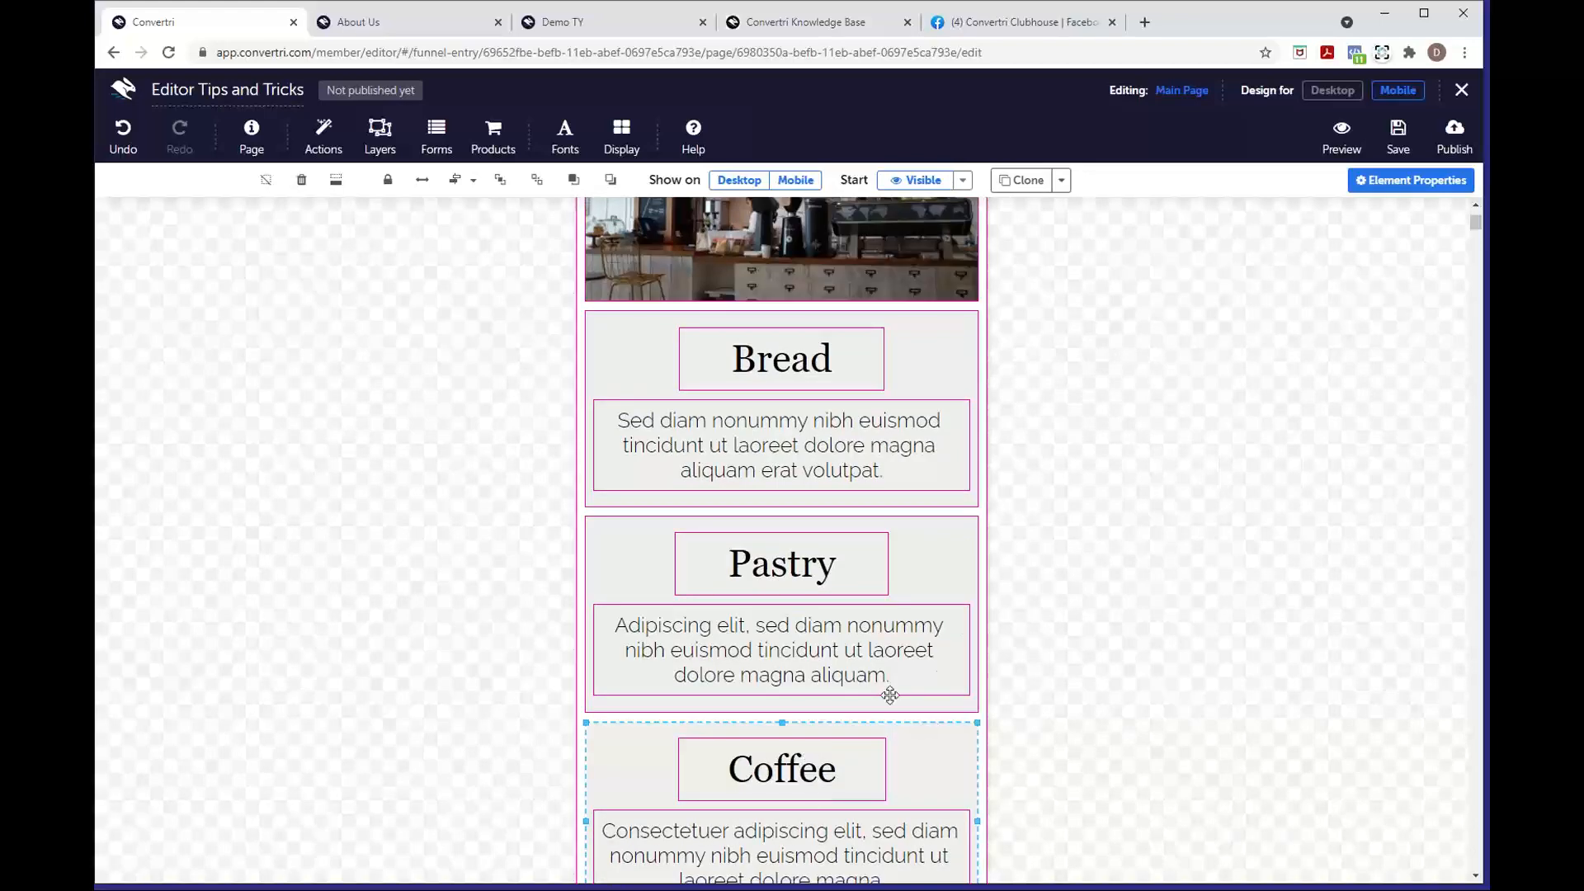
pyautogui.scroll(-3, 992, 641)
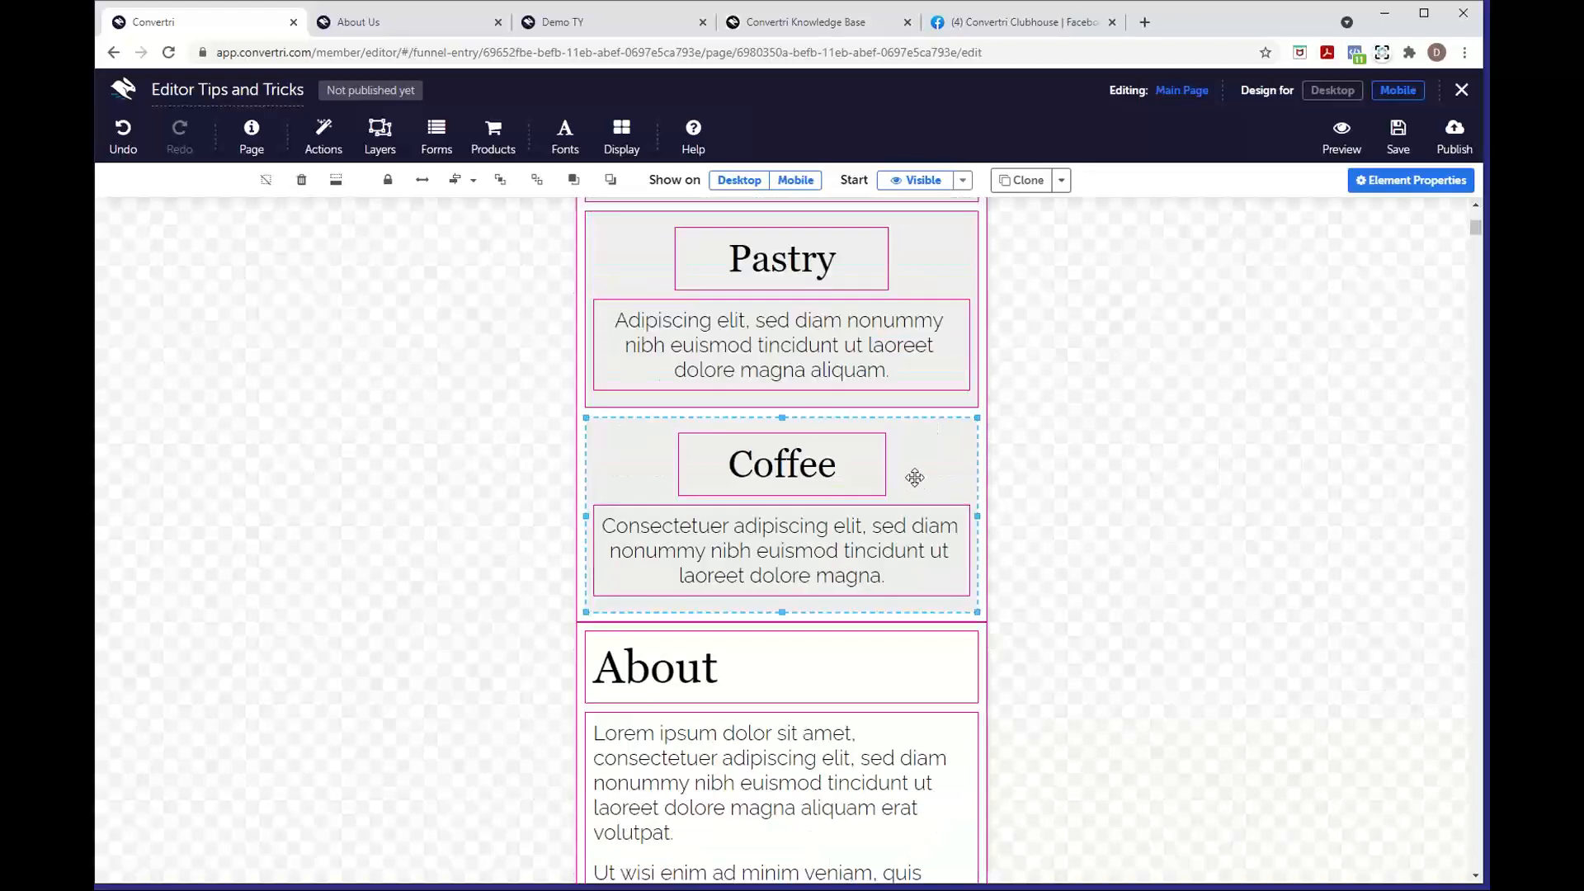
pyautogui.scroll(6, 1104, 434)
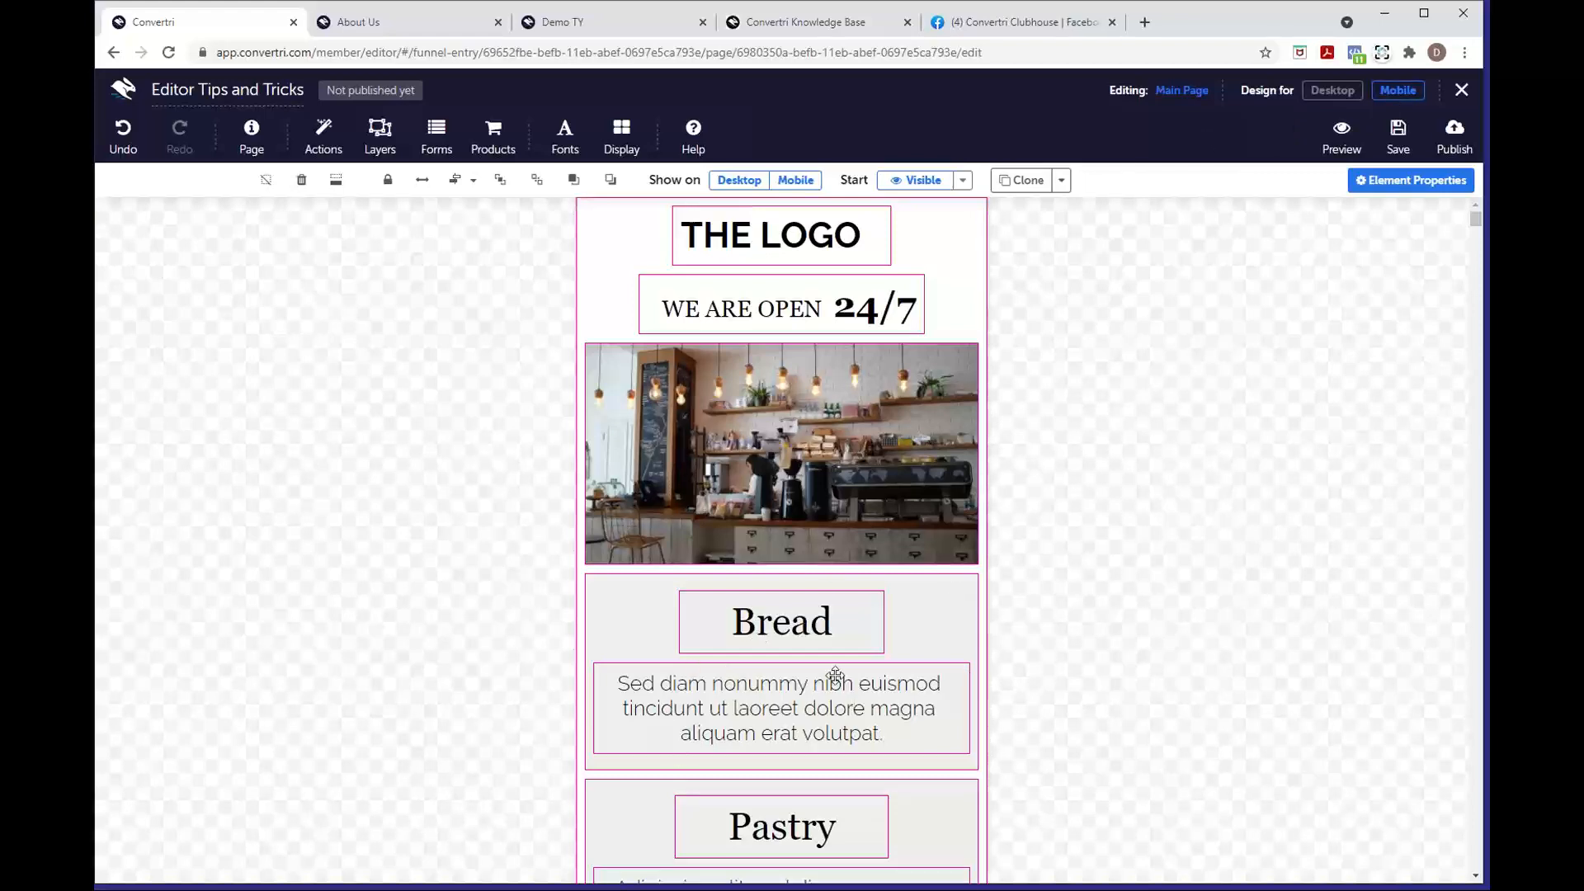
# Switch back to the desktop design and save the page
pyautogui.click(1331, 90)
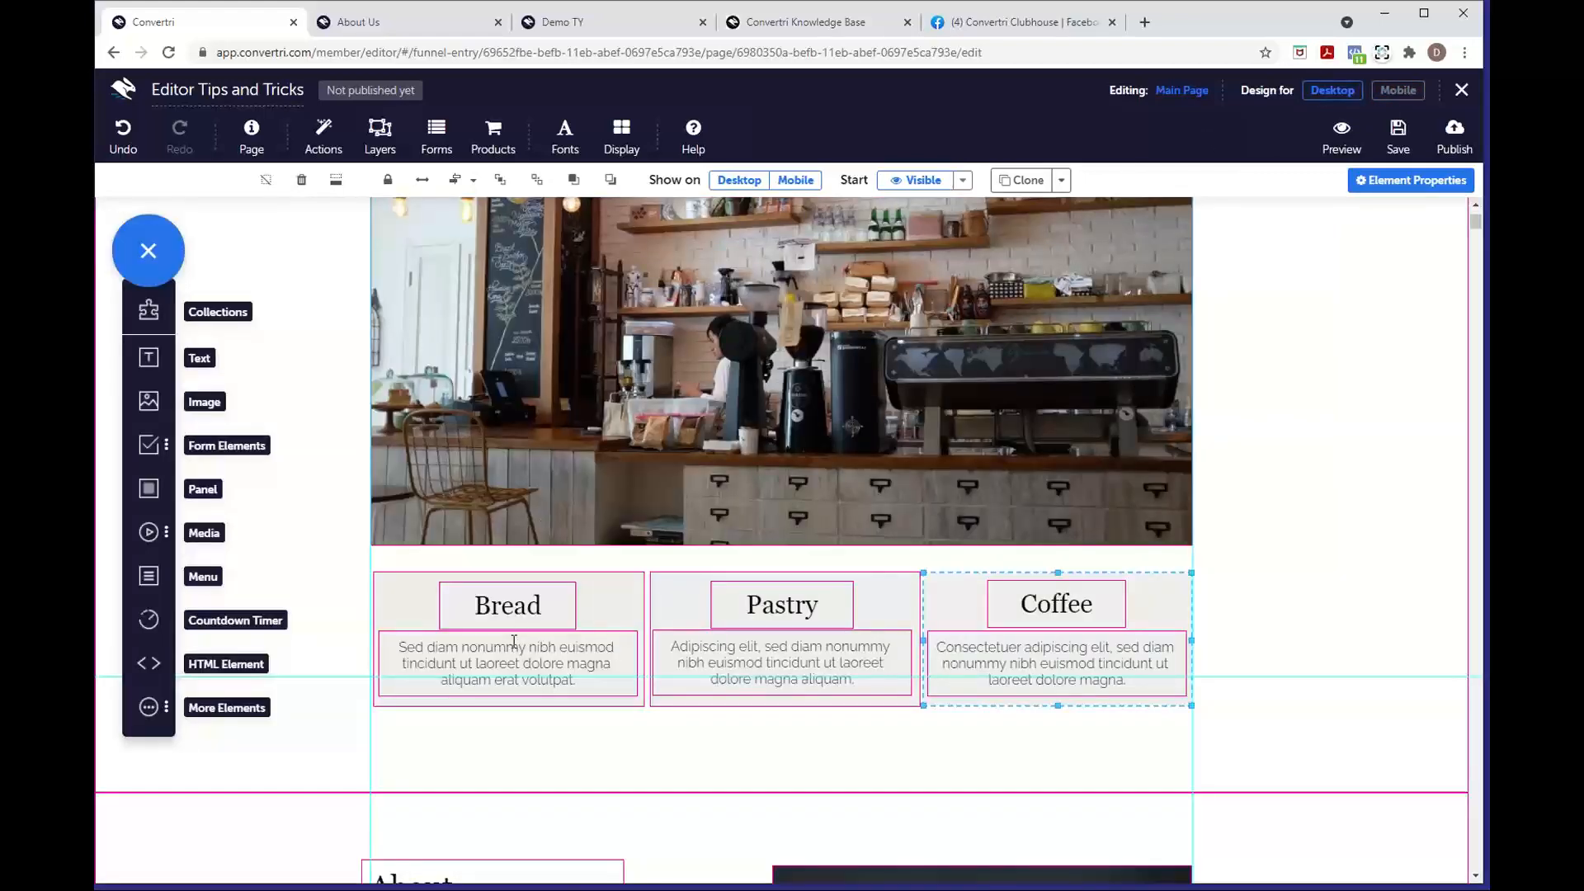
pyautogui.scroll(3, 1397, 258)
pyautogui.click(1397, 130)
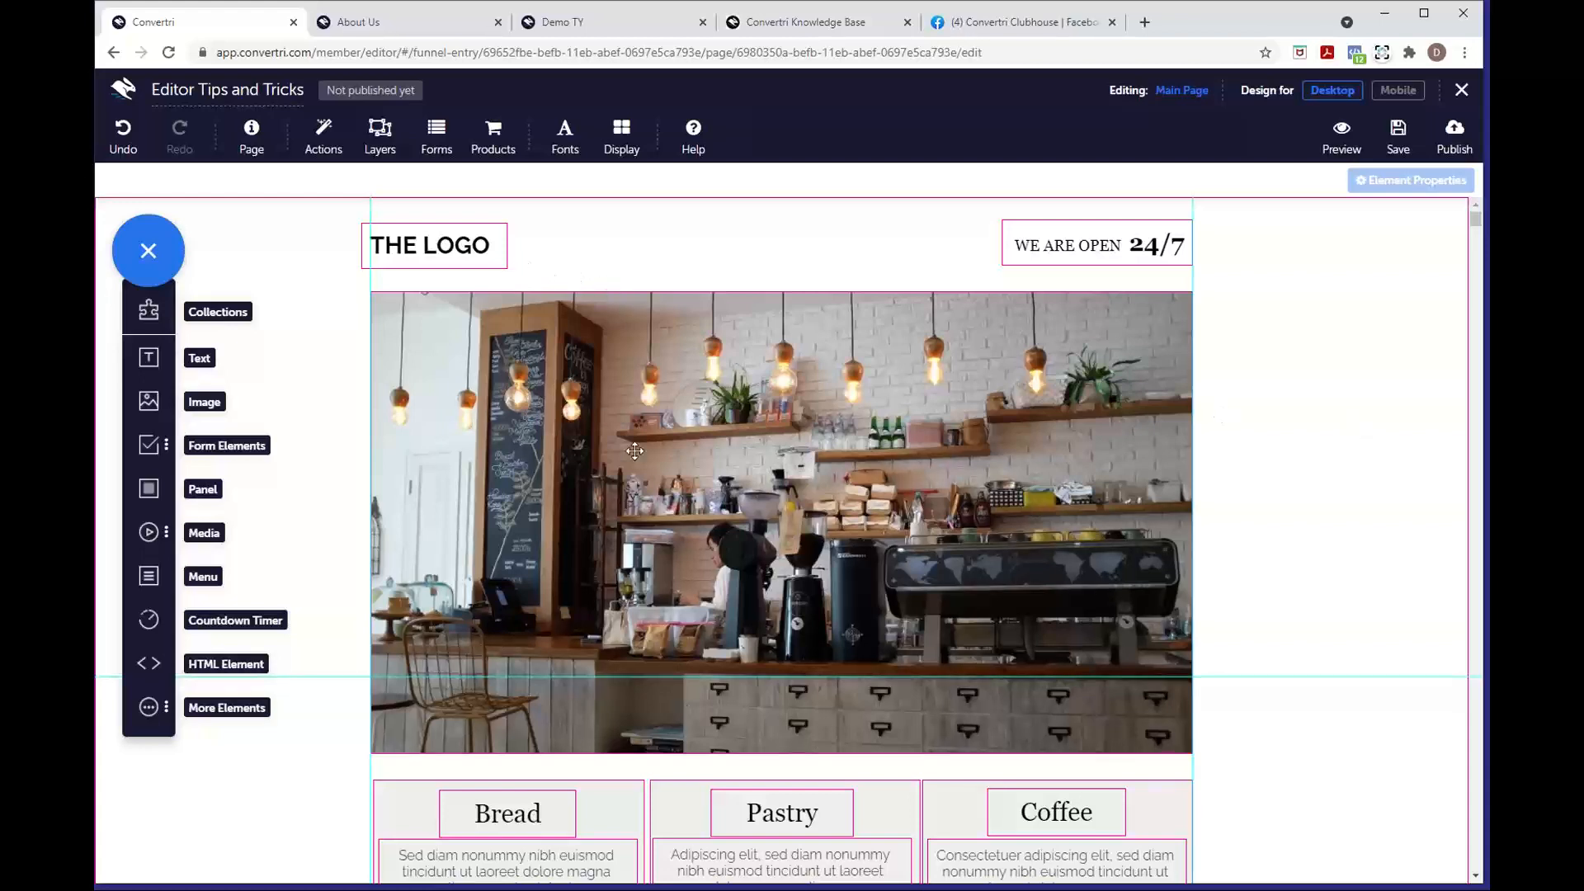
# Duplicate THE LOGO text element five times, placing two copies beside it and three over the top of the café photo
pyautogui.click(500, 263)
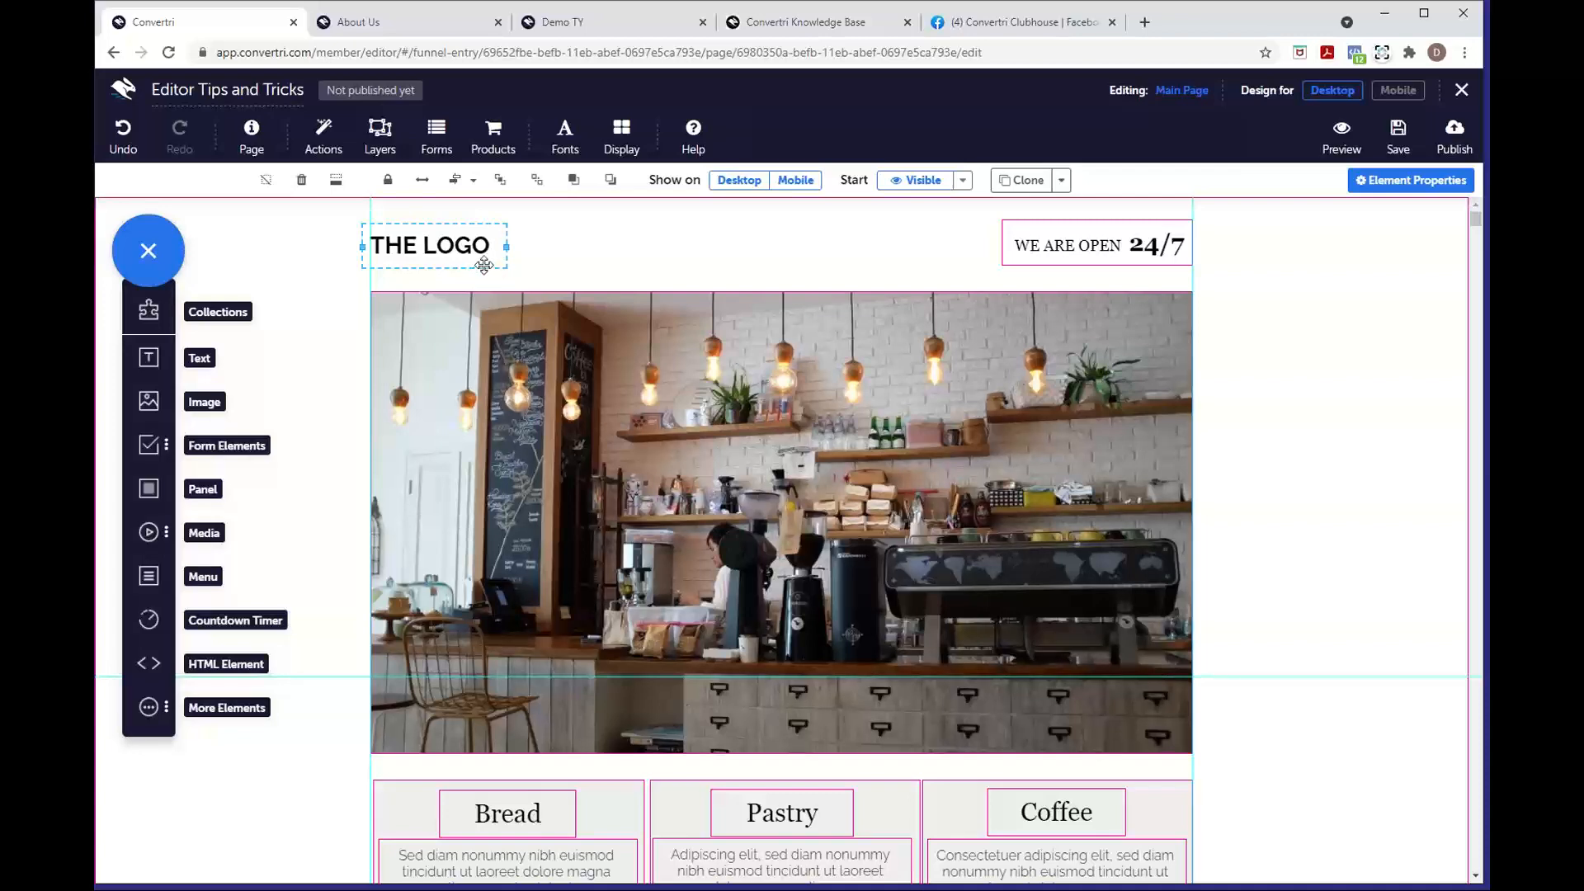
pyautogui.moveTo(500, 255); pyautogui.dragTo(468, 358)
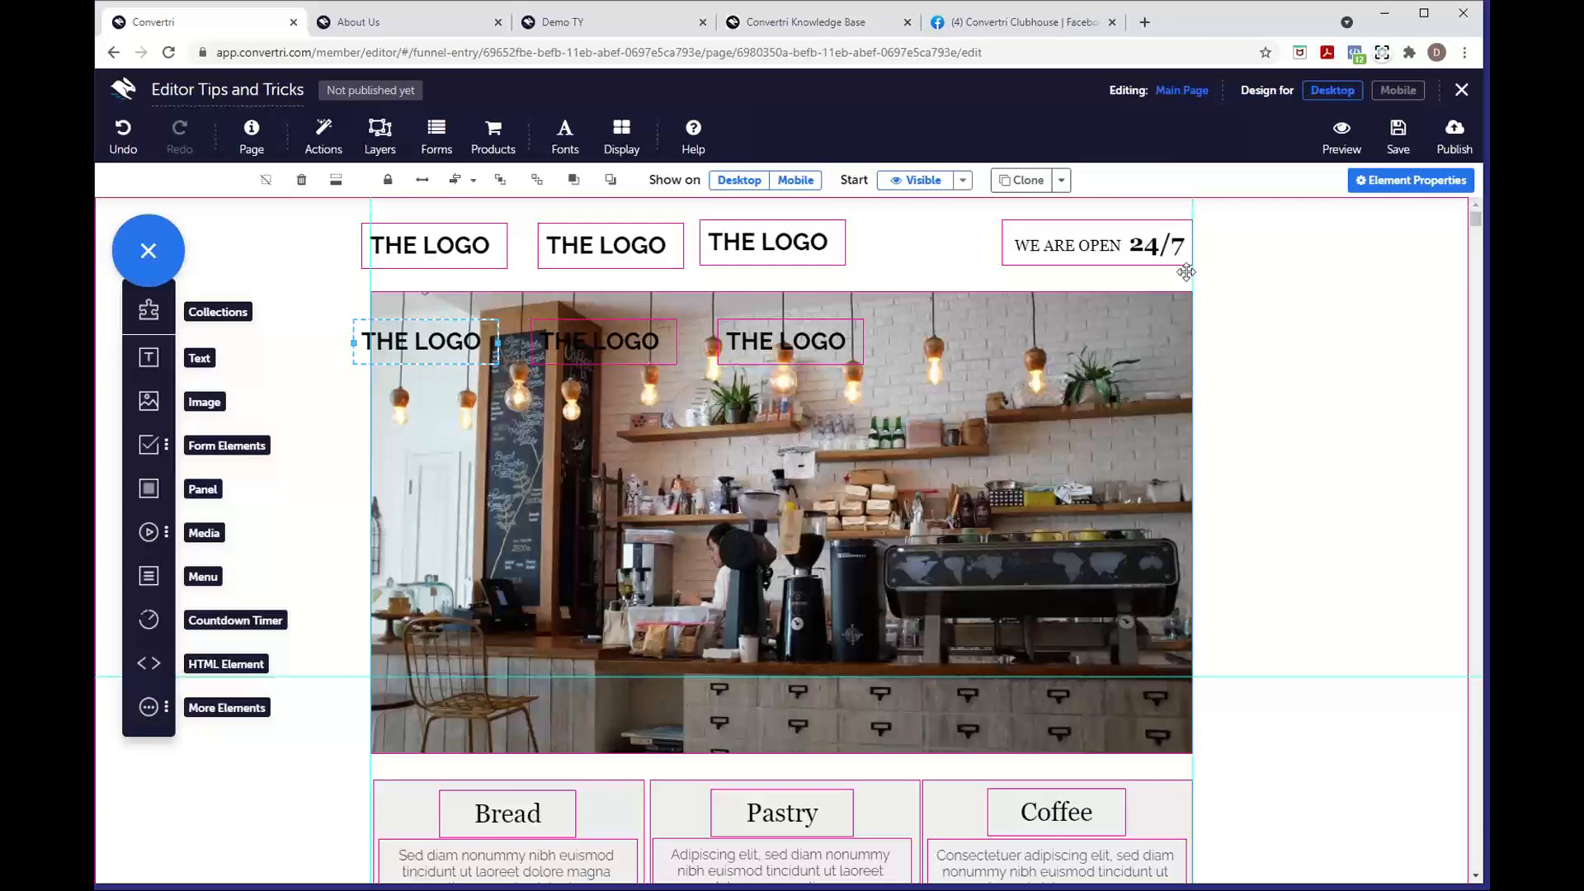
pyautogui.scroll(-4, 379, 660)
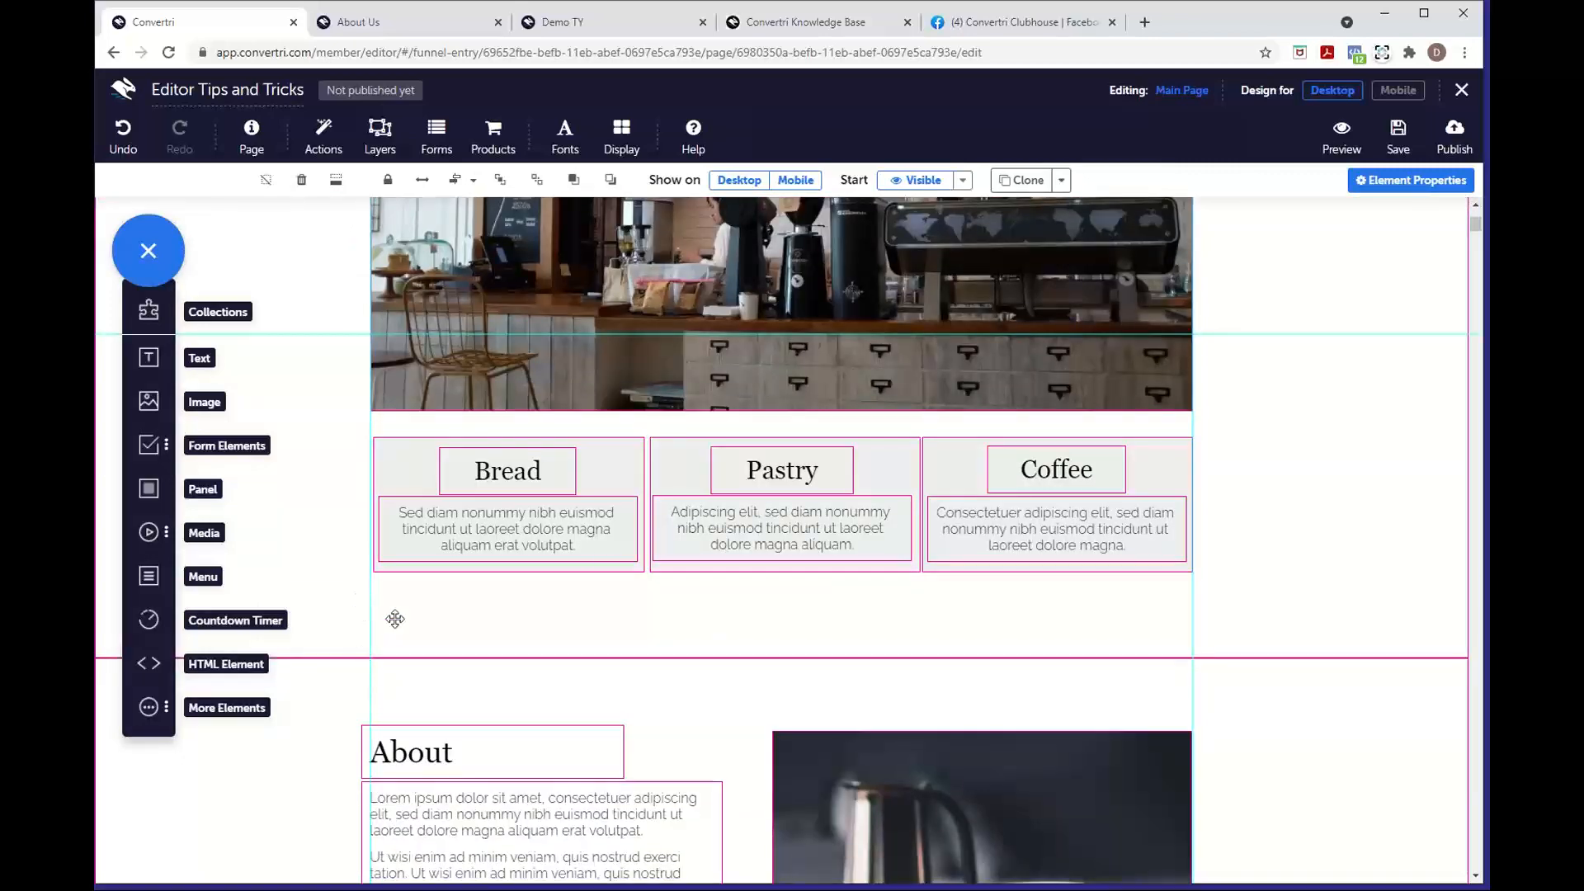
pyautogui.scroll(4, 792, 462)
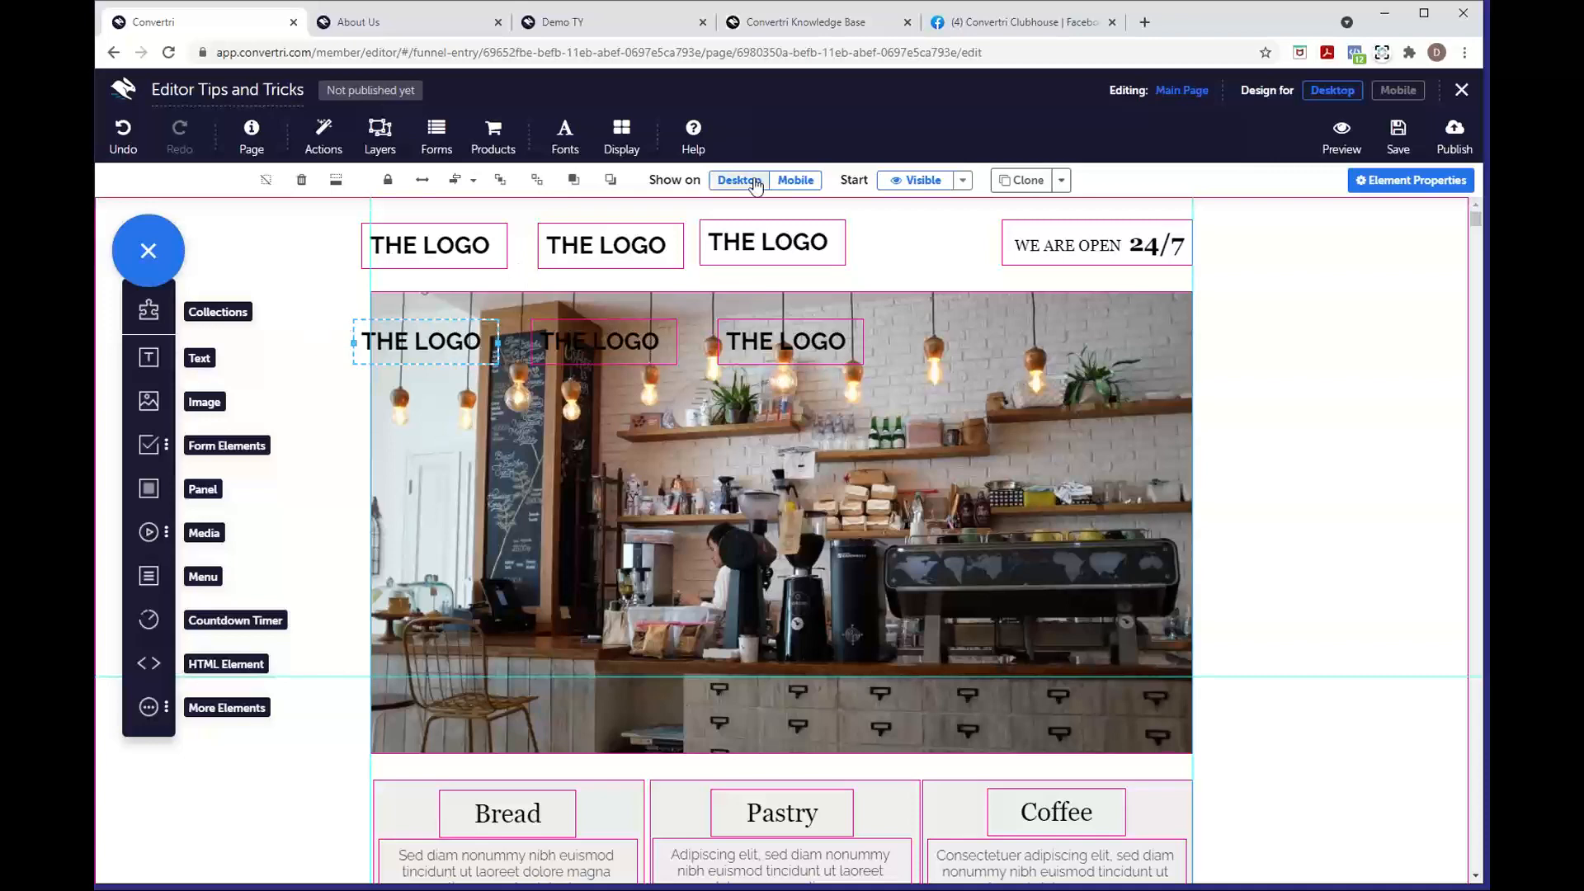
# Open the guideline width for editing and delete the selected logo copy over the café photo's left edge
pyautogui.click(632, 147)
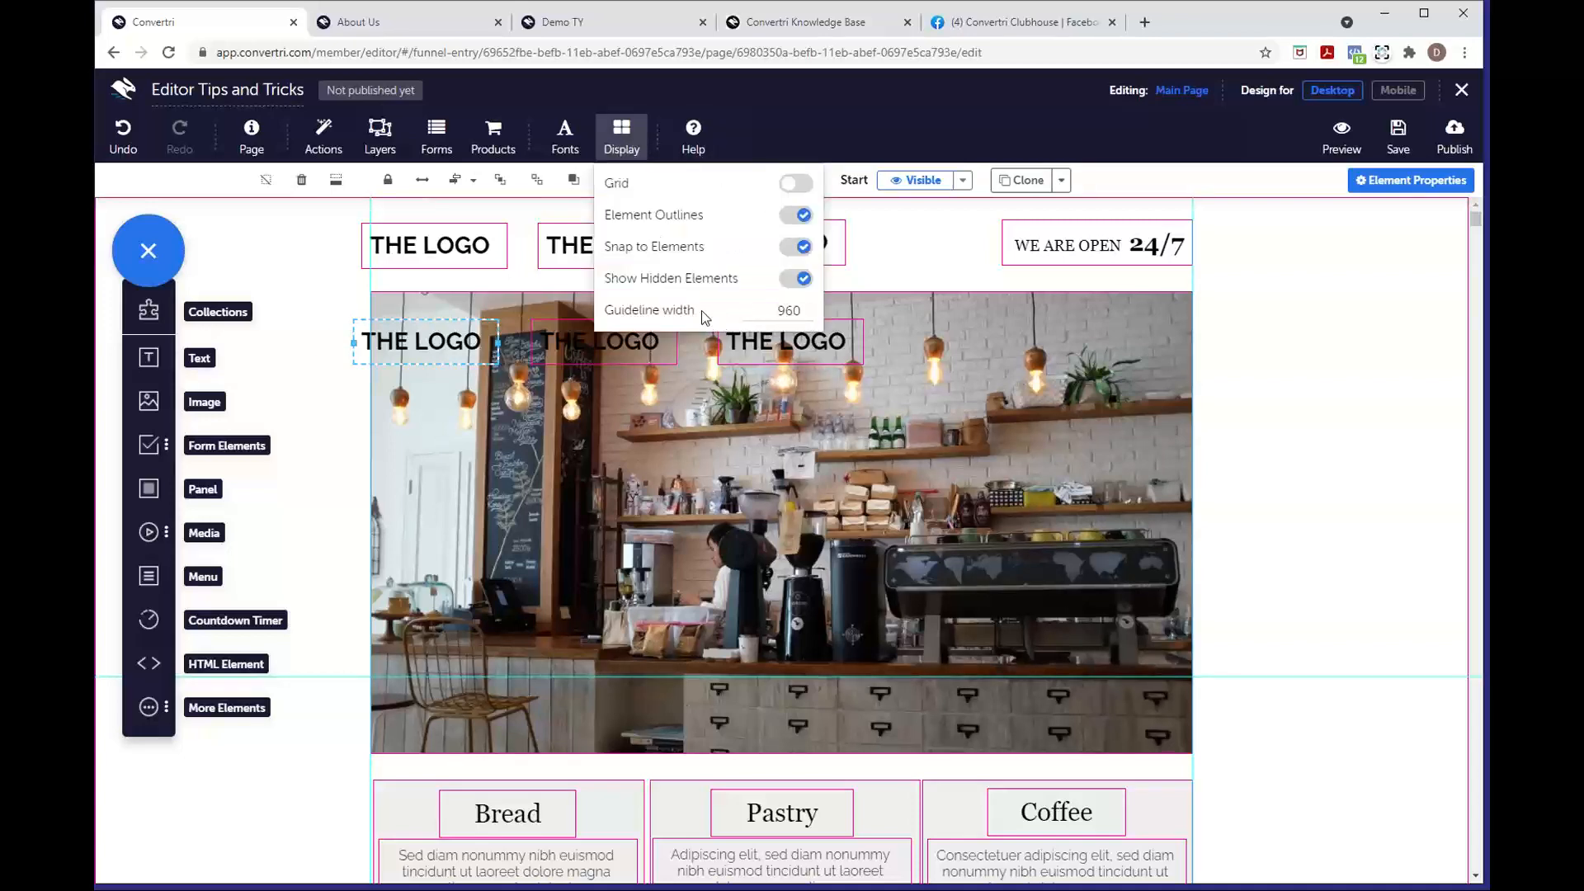
pyautogui.doubleClick(785, 311)
pyautogui.press('Delete')
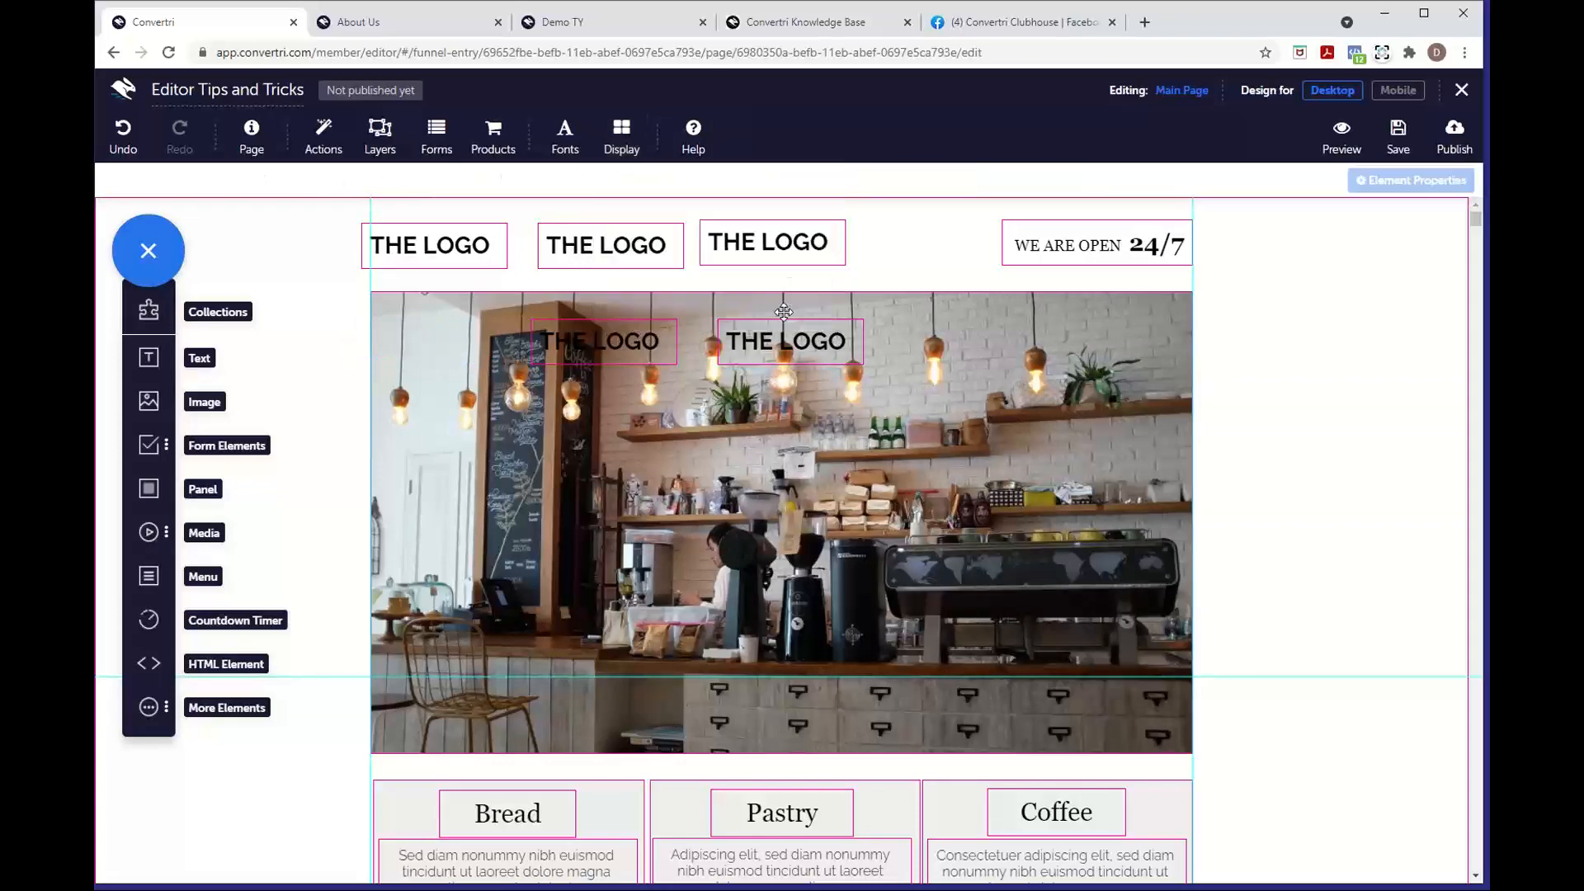
# Try guideline widths of 1260 and 1215, and restore the default guidelines
pyautogui.click(647, 154)
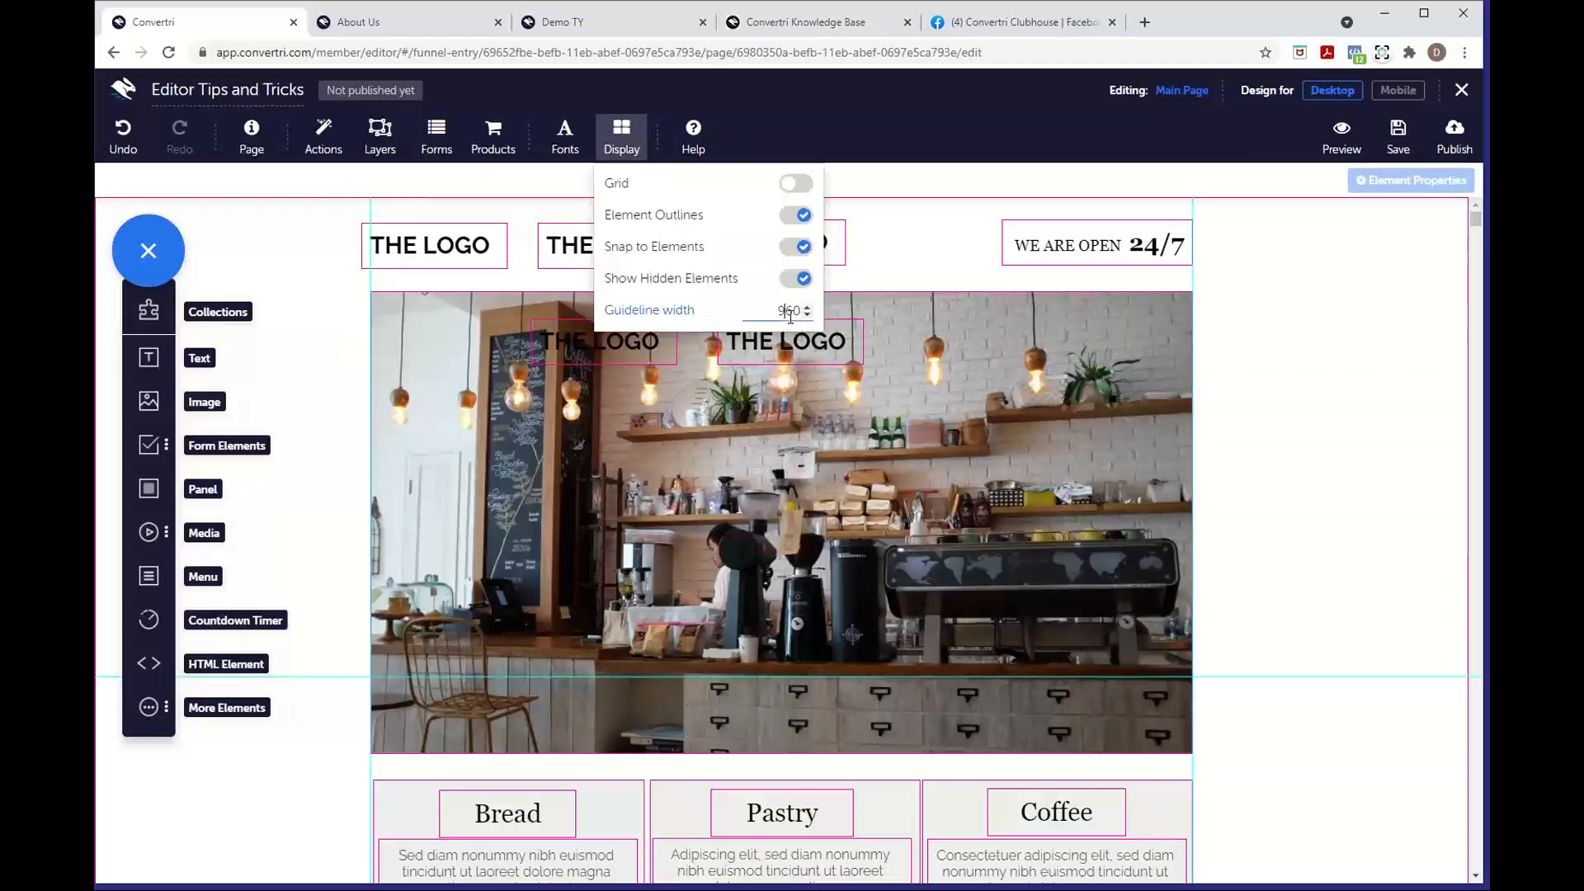
pyautogui.press('BackSpace')
pyautogui.write('12')
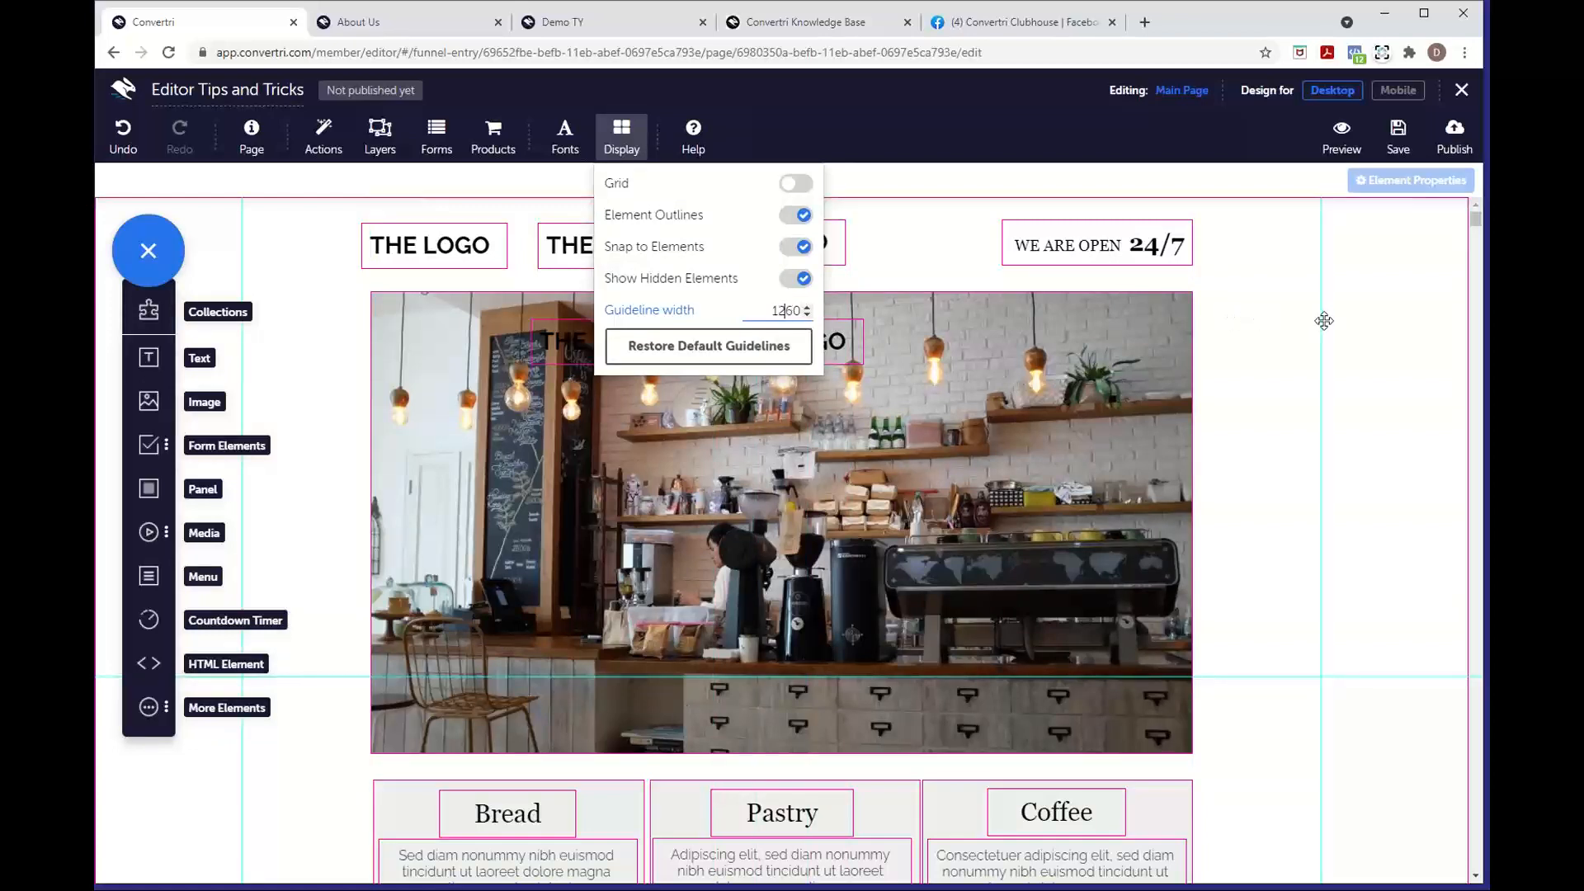
pyautogui.click(806, 315)
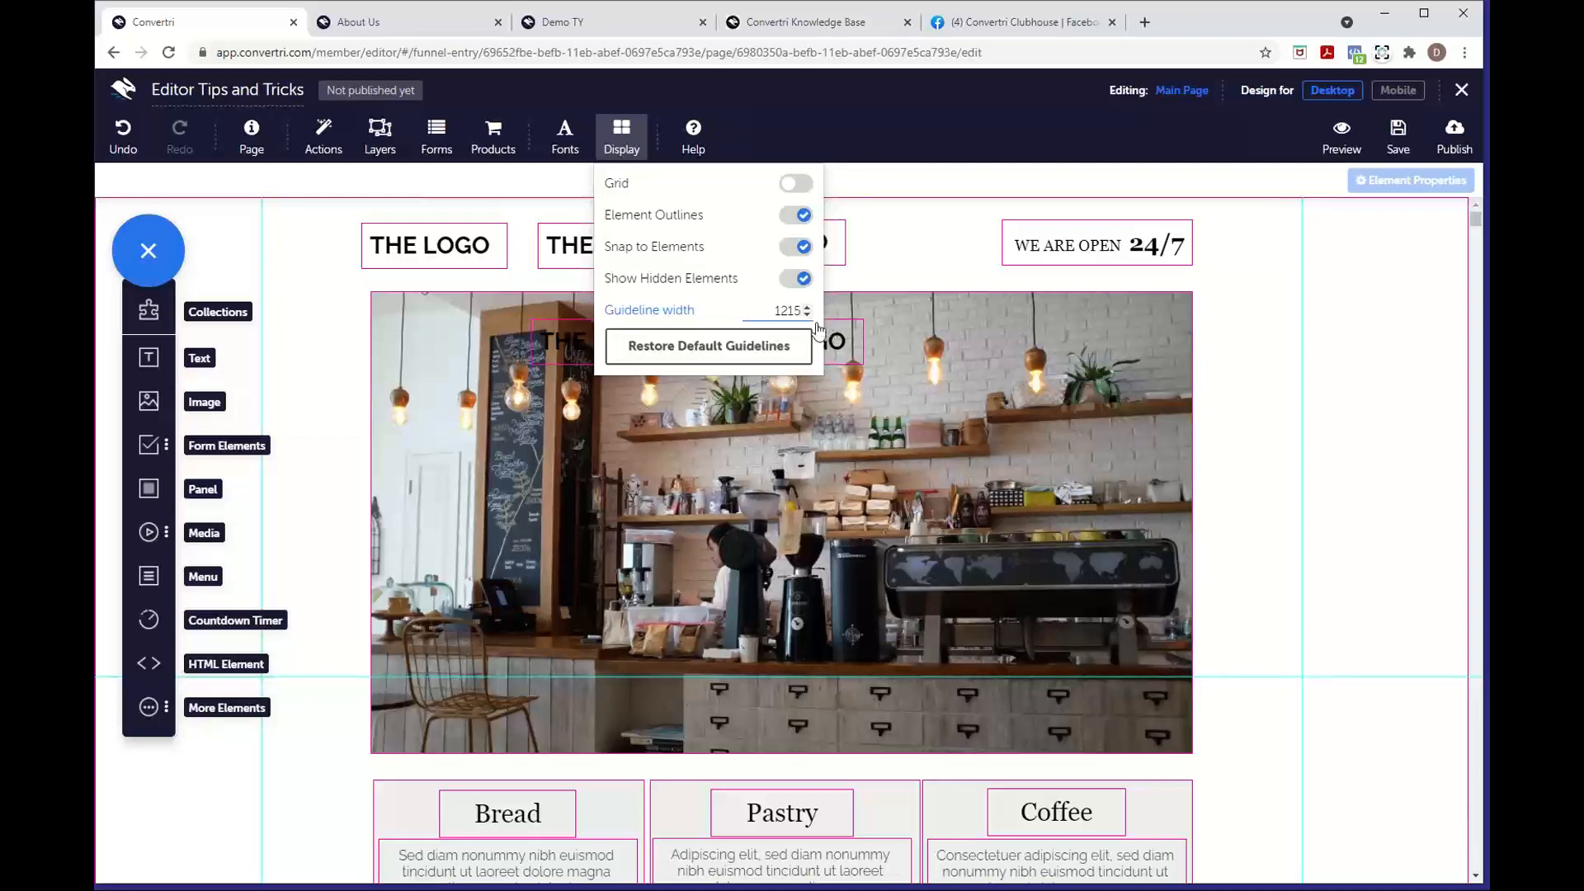
pyautogui.click(799, 347)
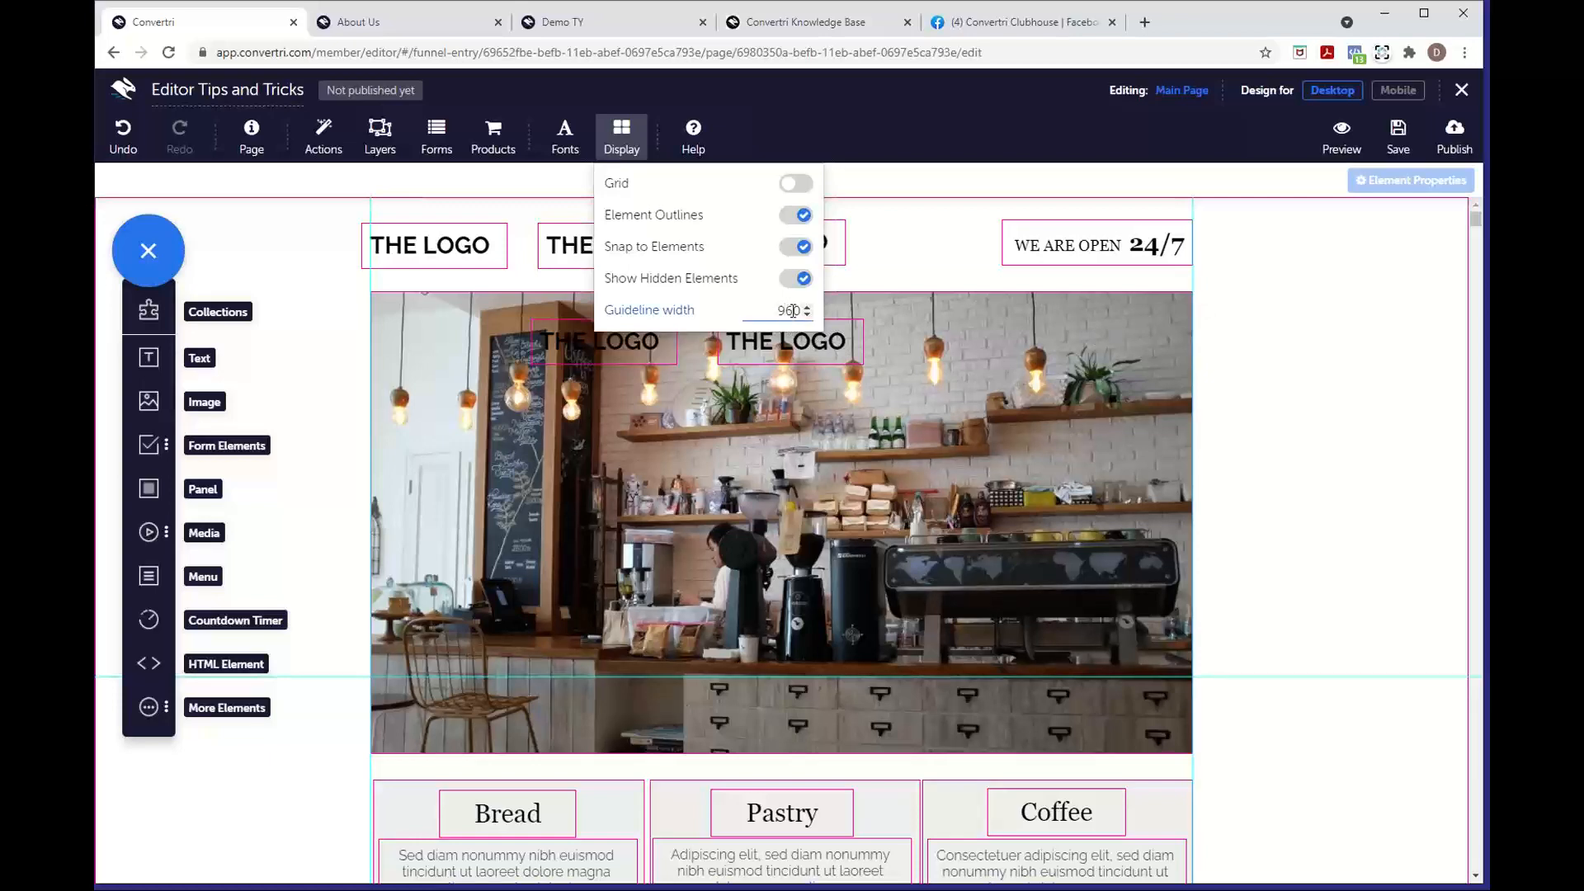
# Set the guideline width to 1280 and lower it to 1210
pyautogui.press('BackSpace')
pyautogui.write('1200')
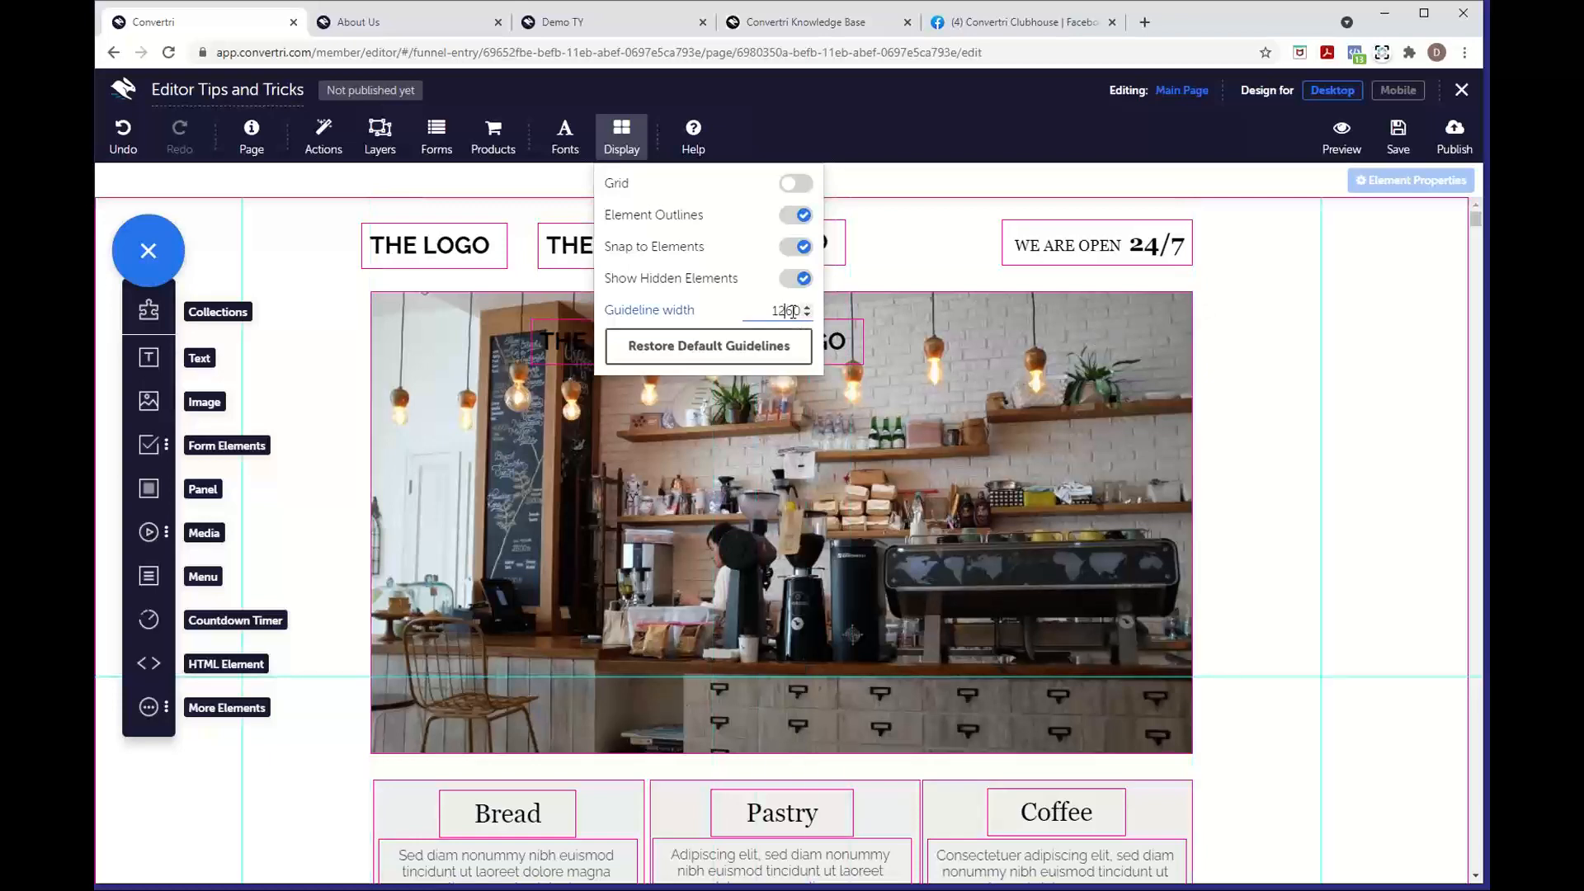
pyautogui.press('BackSpace')
pyautogui.write('8')
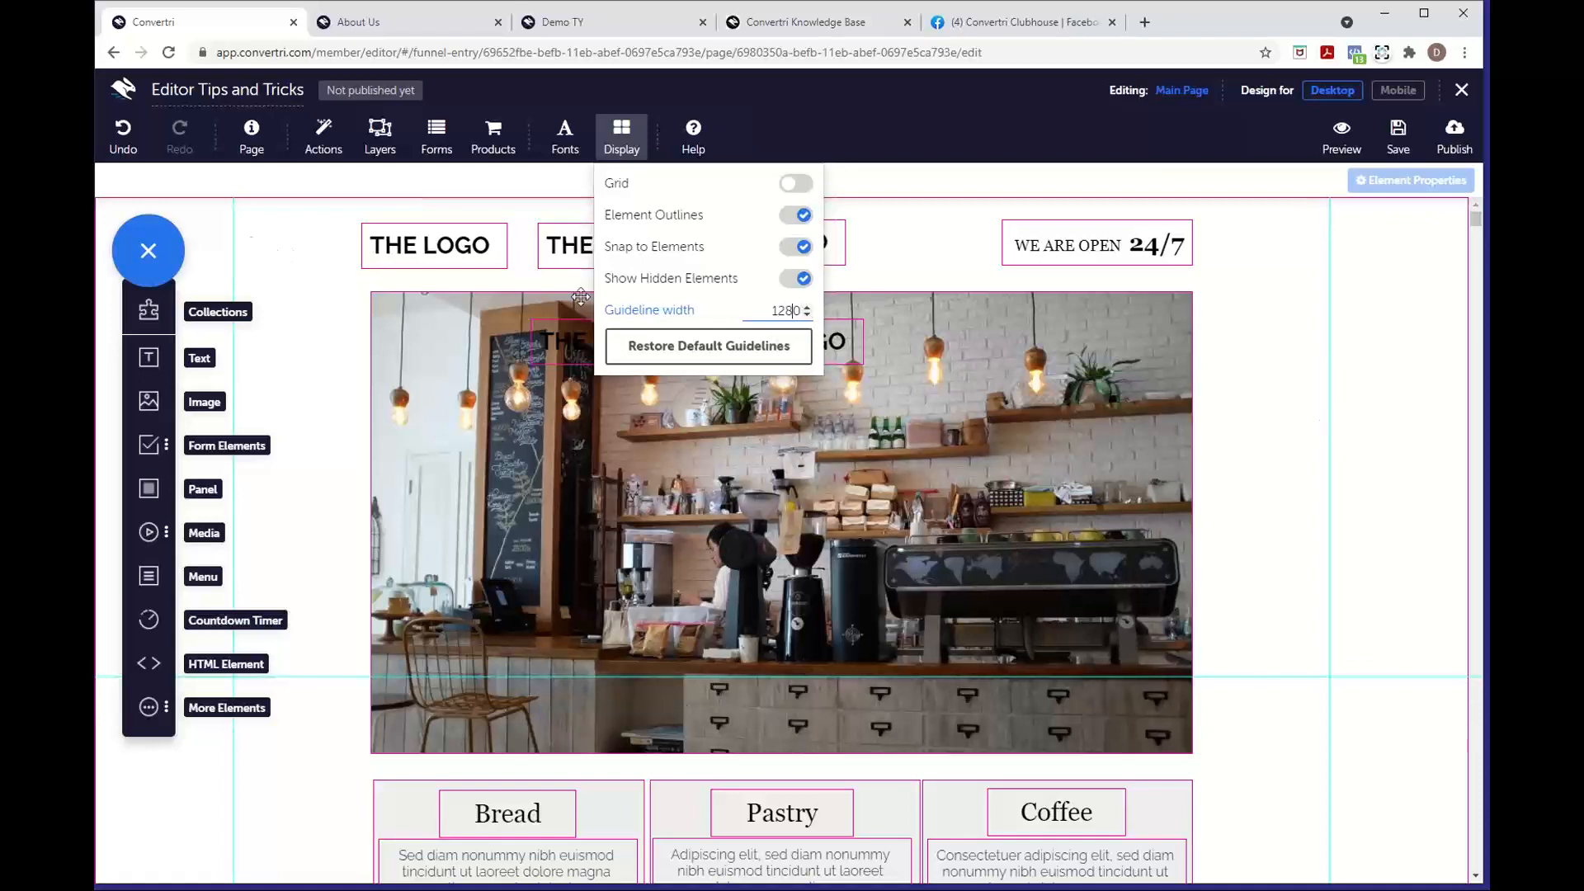
pyautogui.click(807, 314)
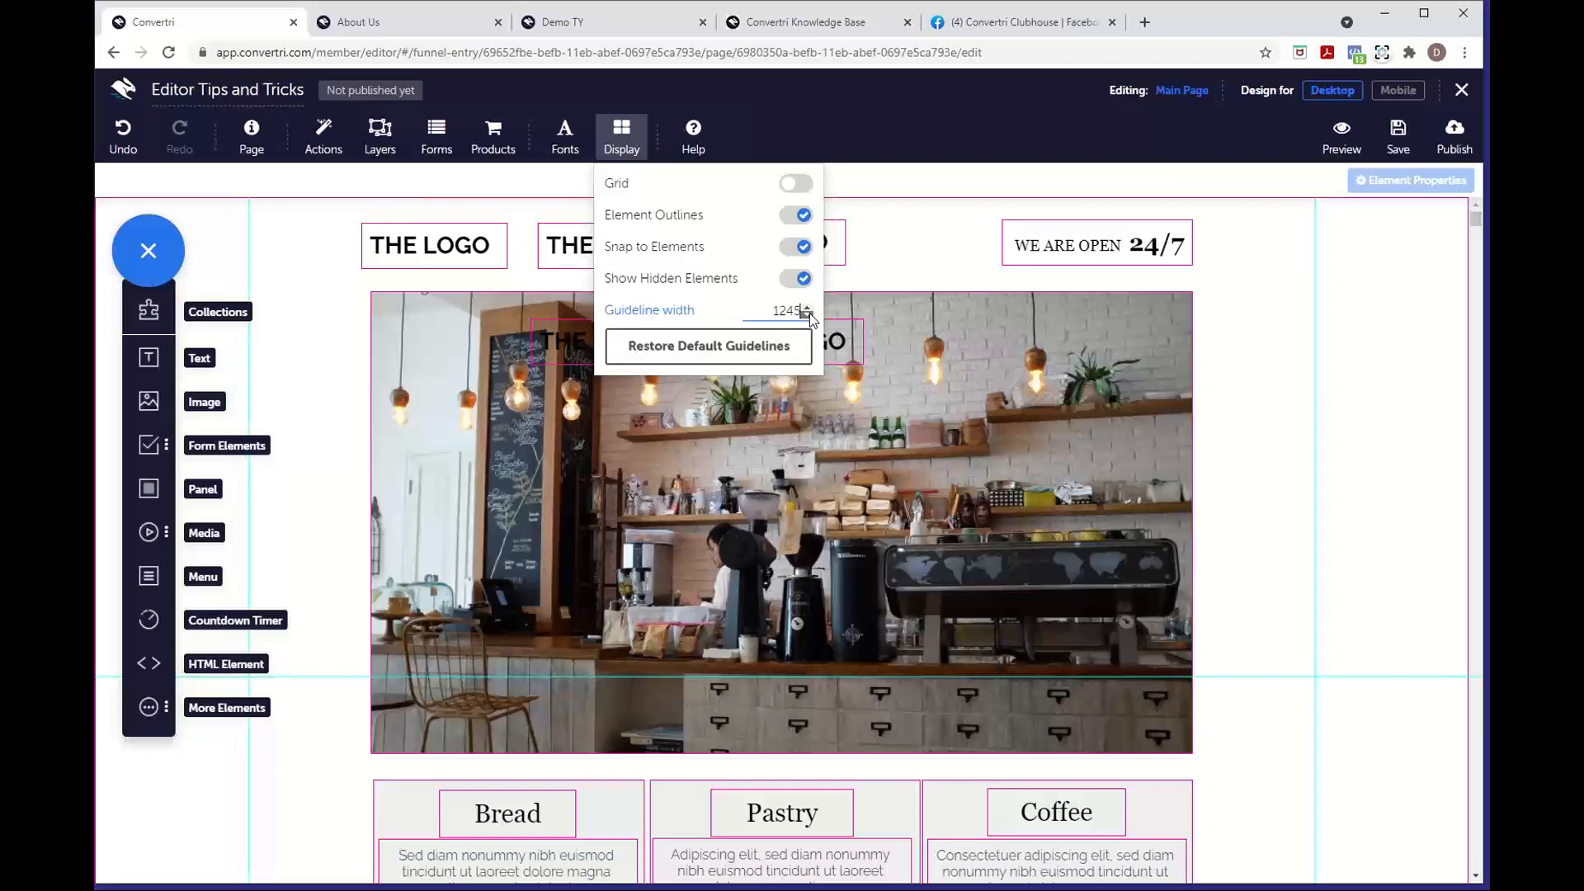
# Move the WE ARE OPEN 24/7 text outward beyond the café photo's right edge and preview the page
pyautogui.click(1089, 251)
pyautogui.moveTo(1194, 257); pyautogui.dragTo(1284, 265)
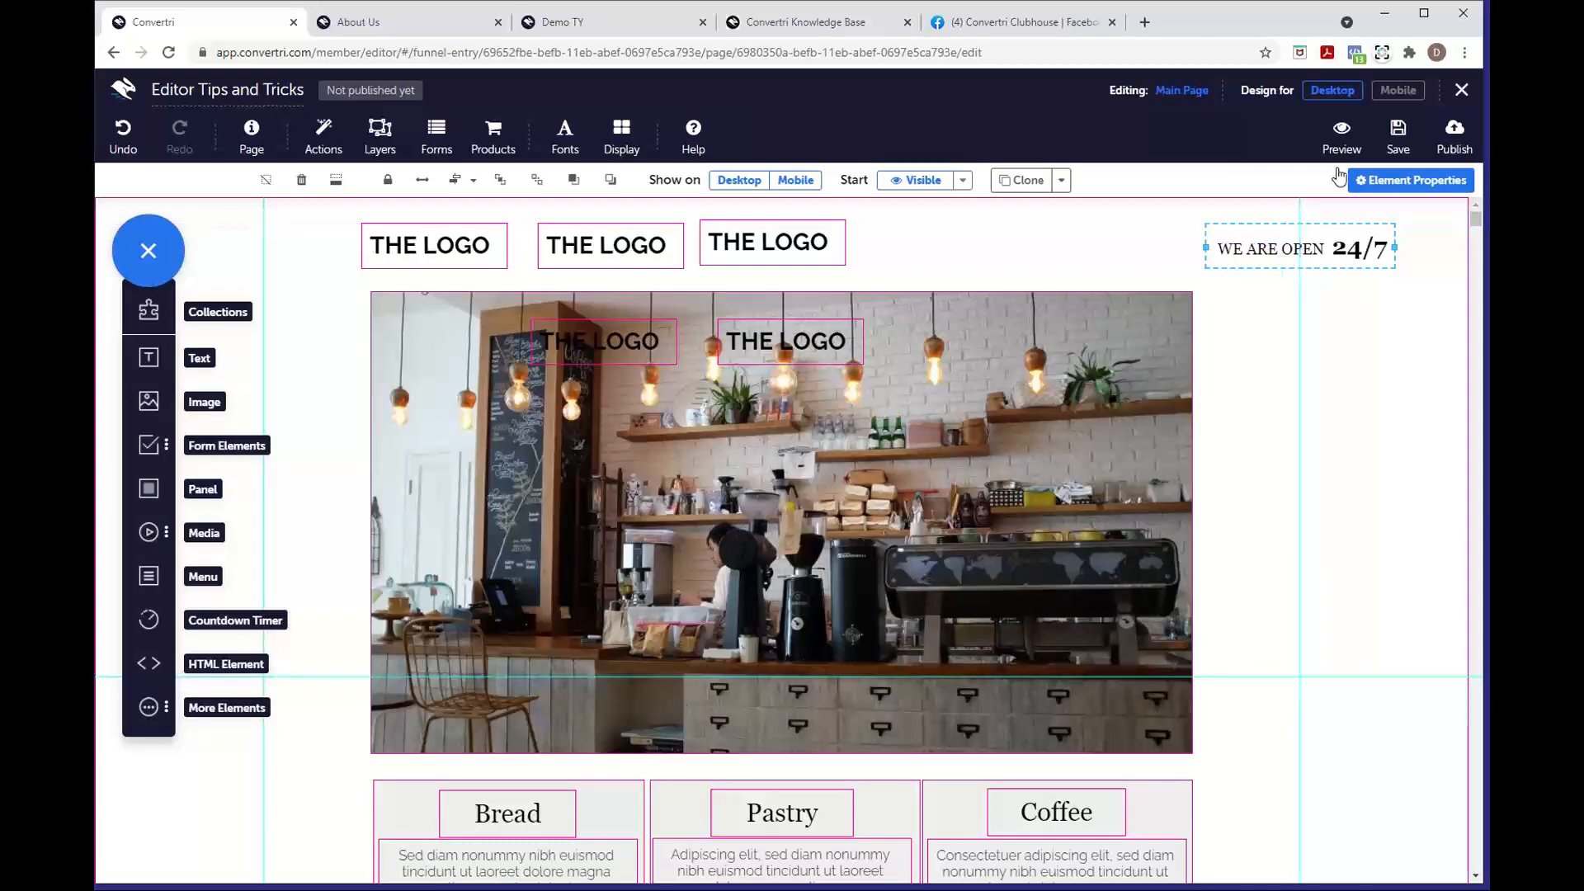
pyautogui.click(1342, 135)
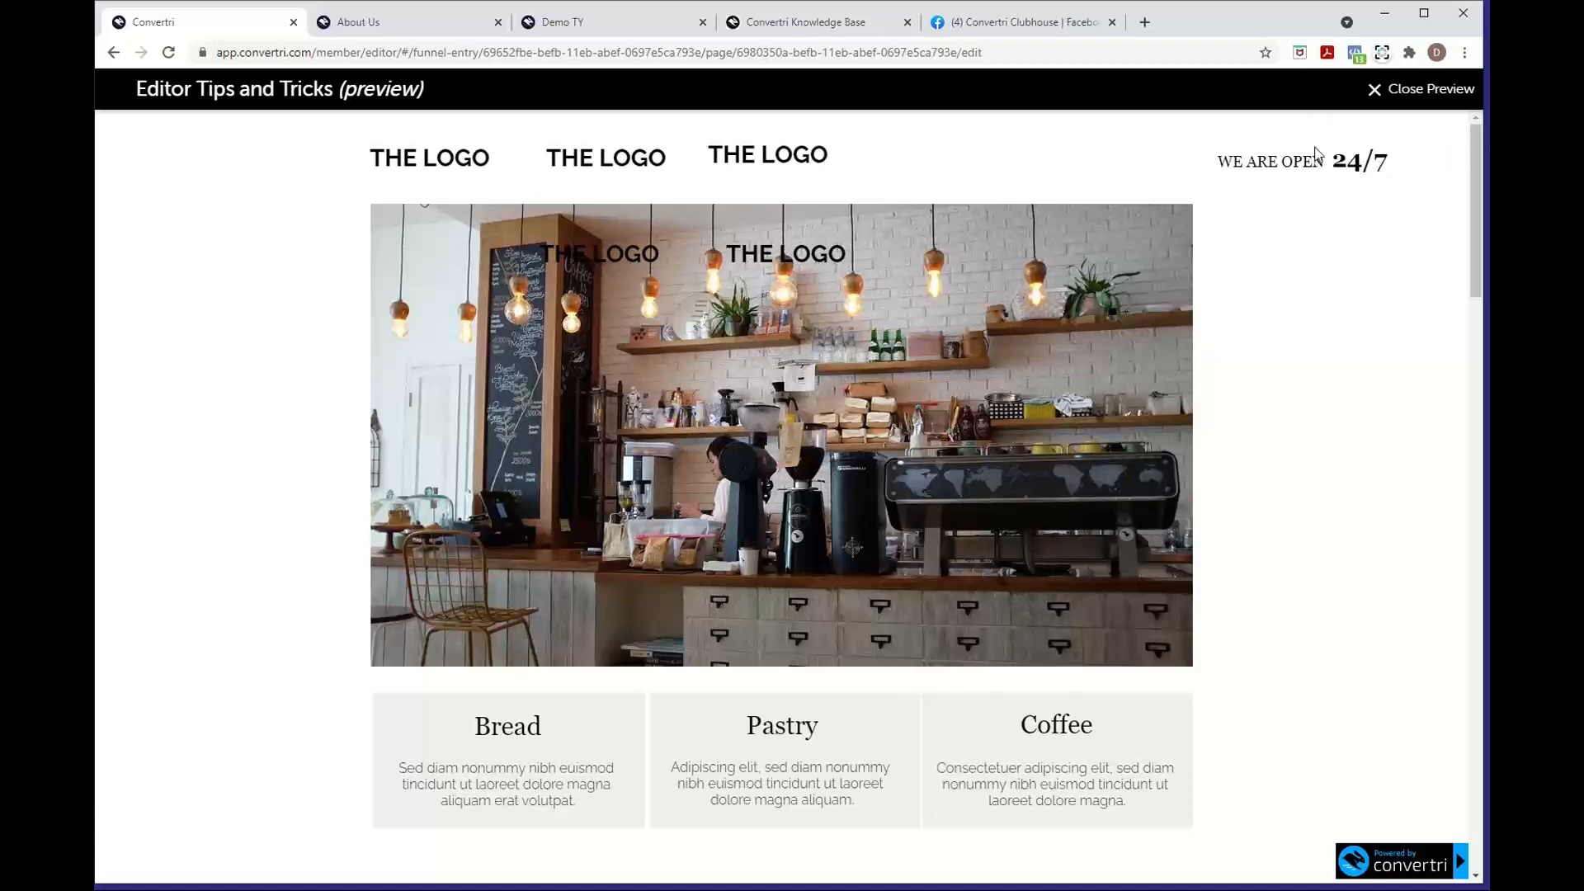
pyautogui.click(1394, 92)
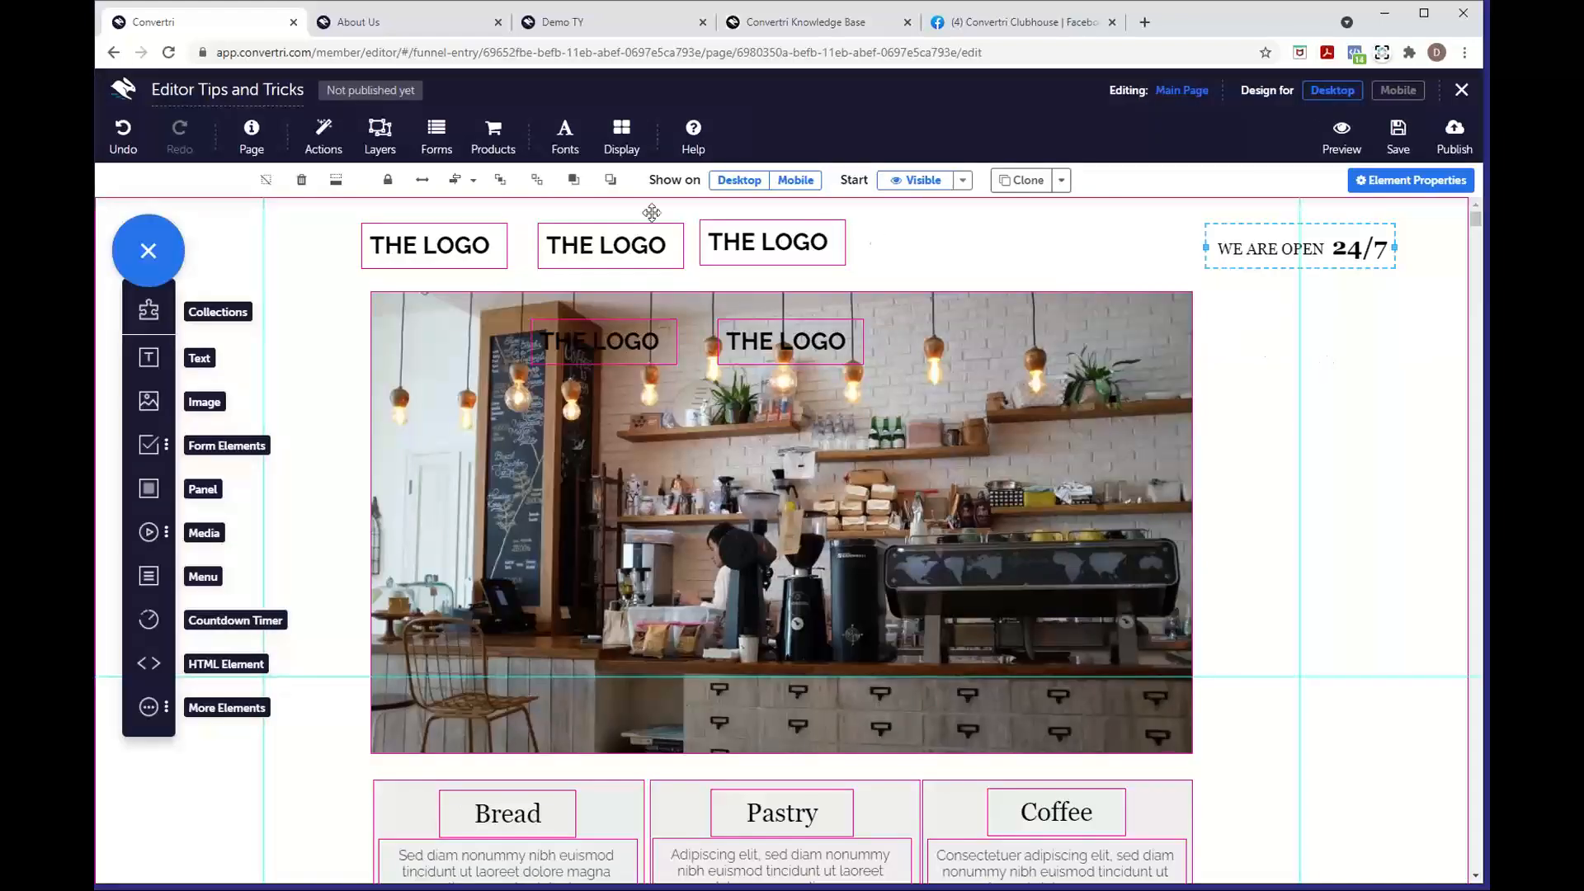
# Restore the page's default guidelines in the display settings
pyautogui.click(621, 134)
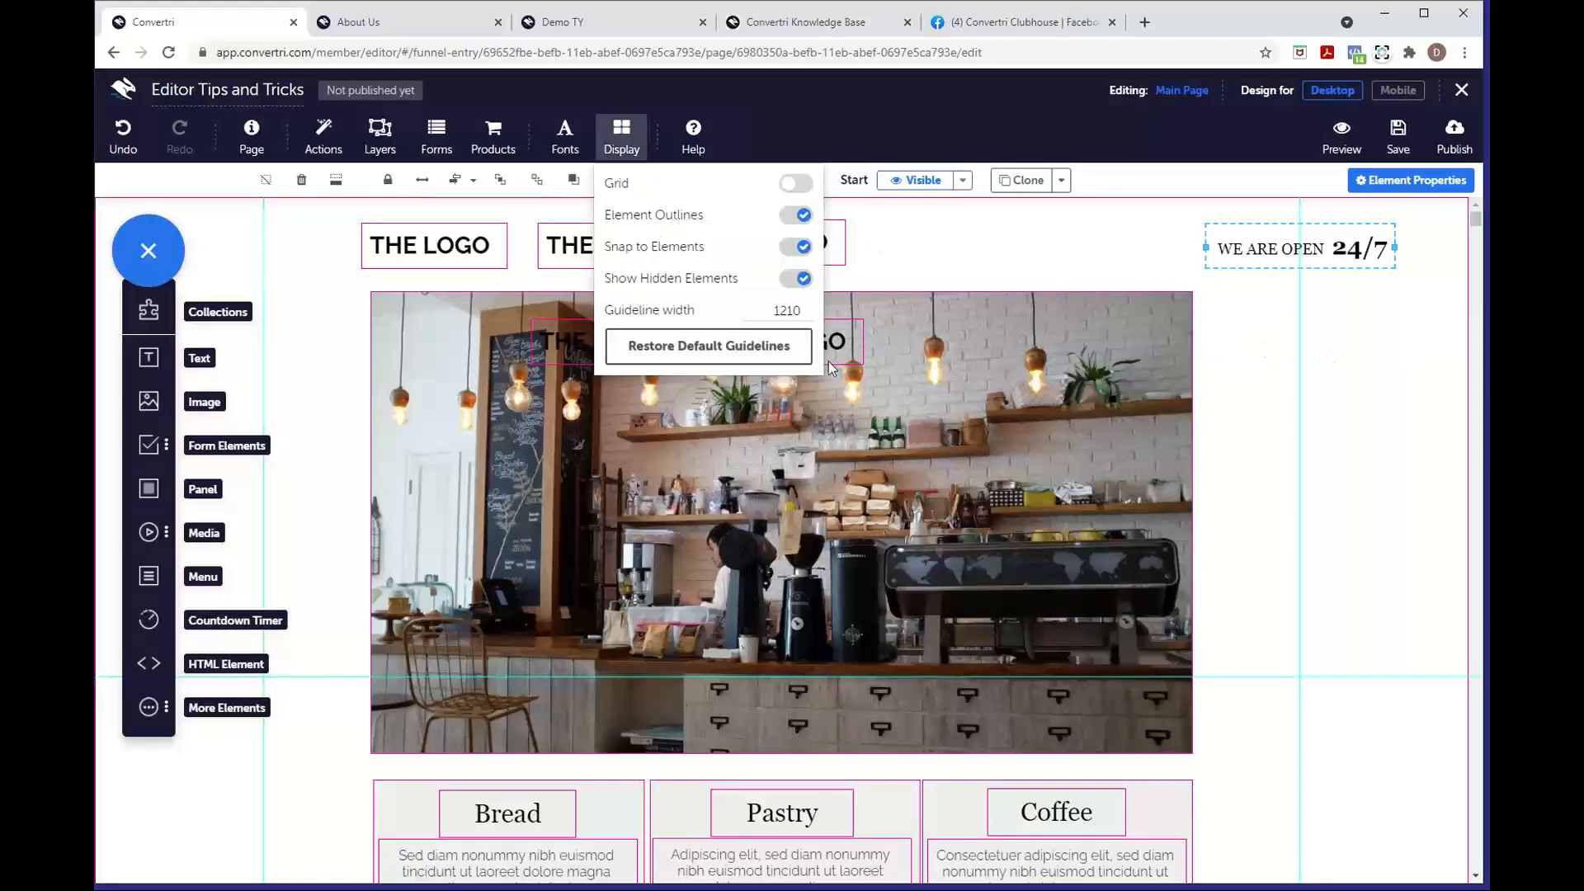
pyautogui.click(739, 347)
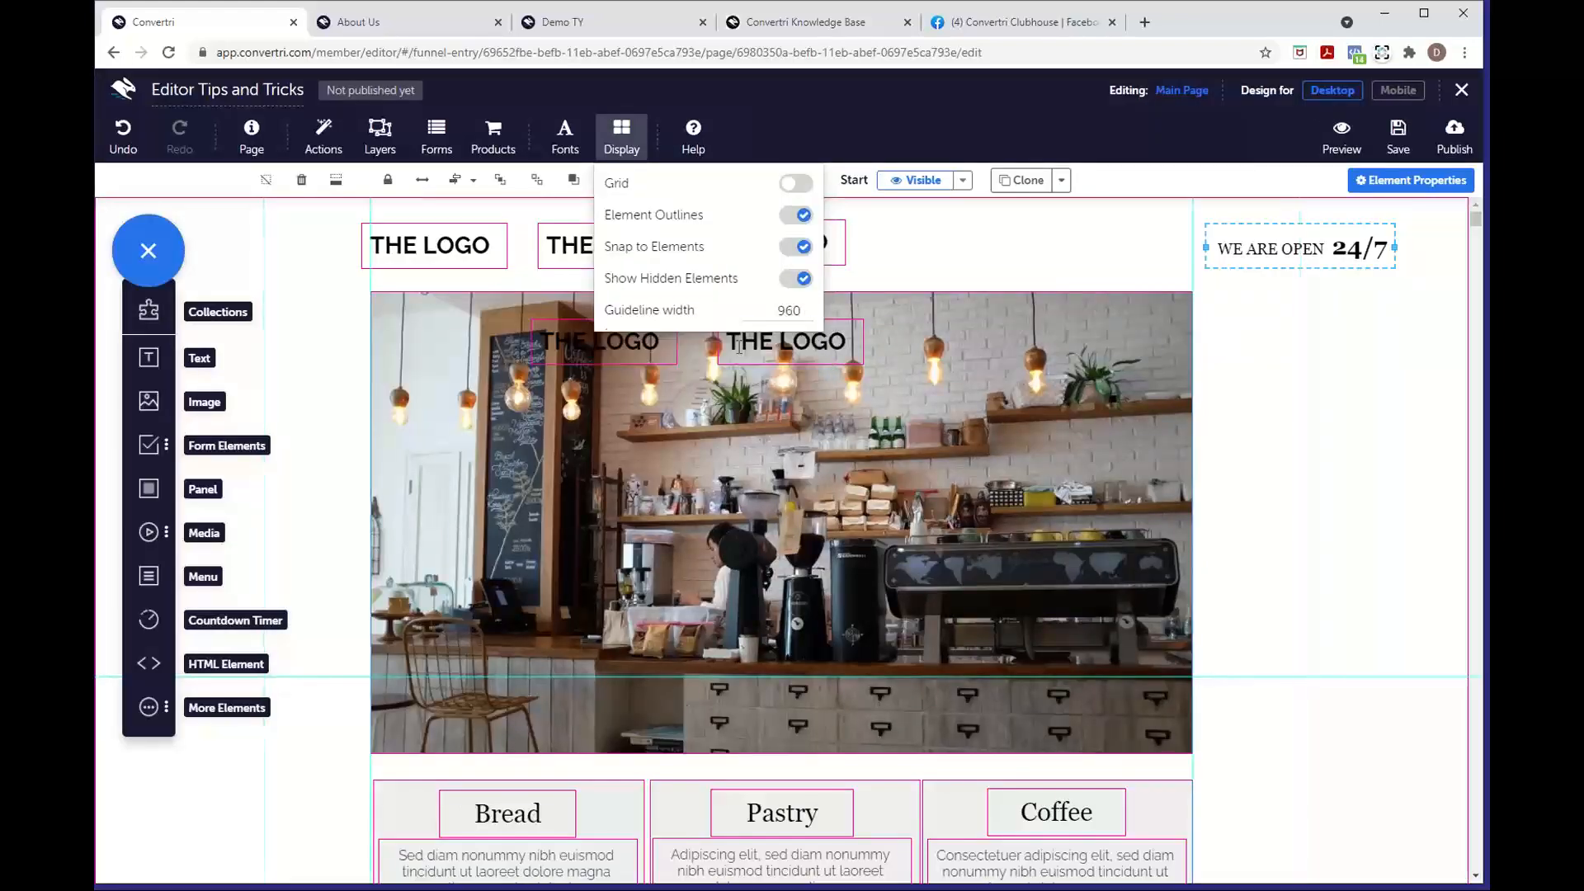
pyautogui.click(621, 132)
# Save the Editor Tips and Tricks page and return to the Getting Started Webinar funnel
pyautogui.click(1398, 136)
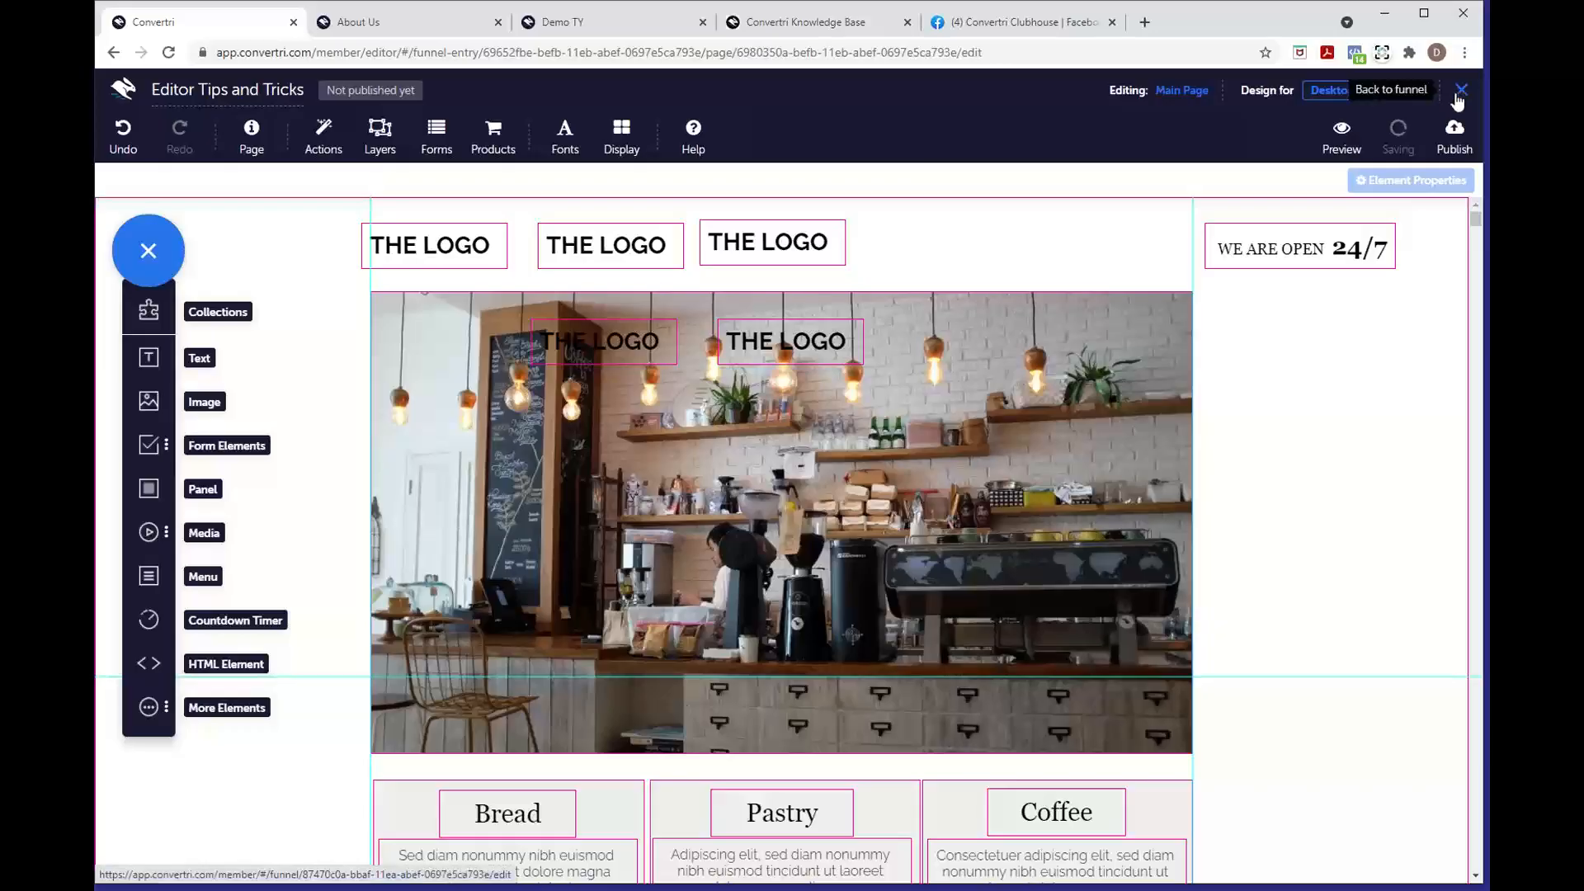
pyautogui.click(1460, 94)
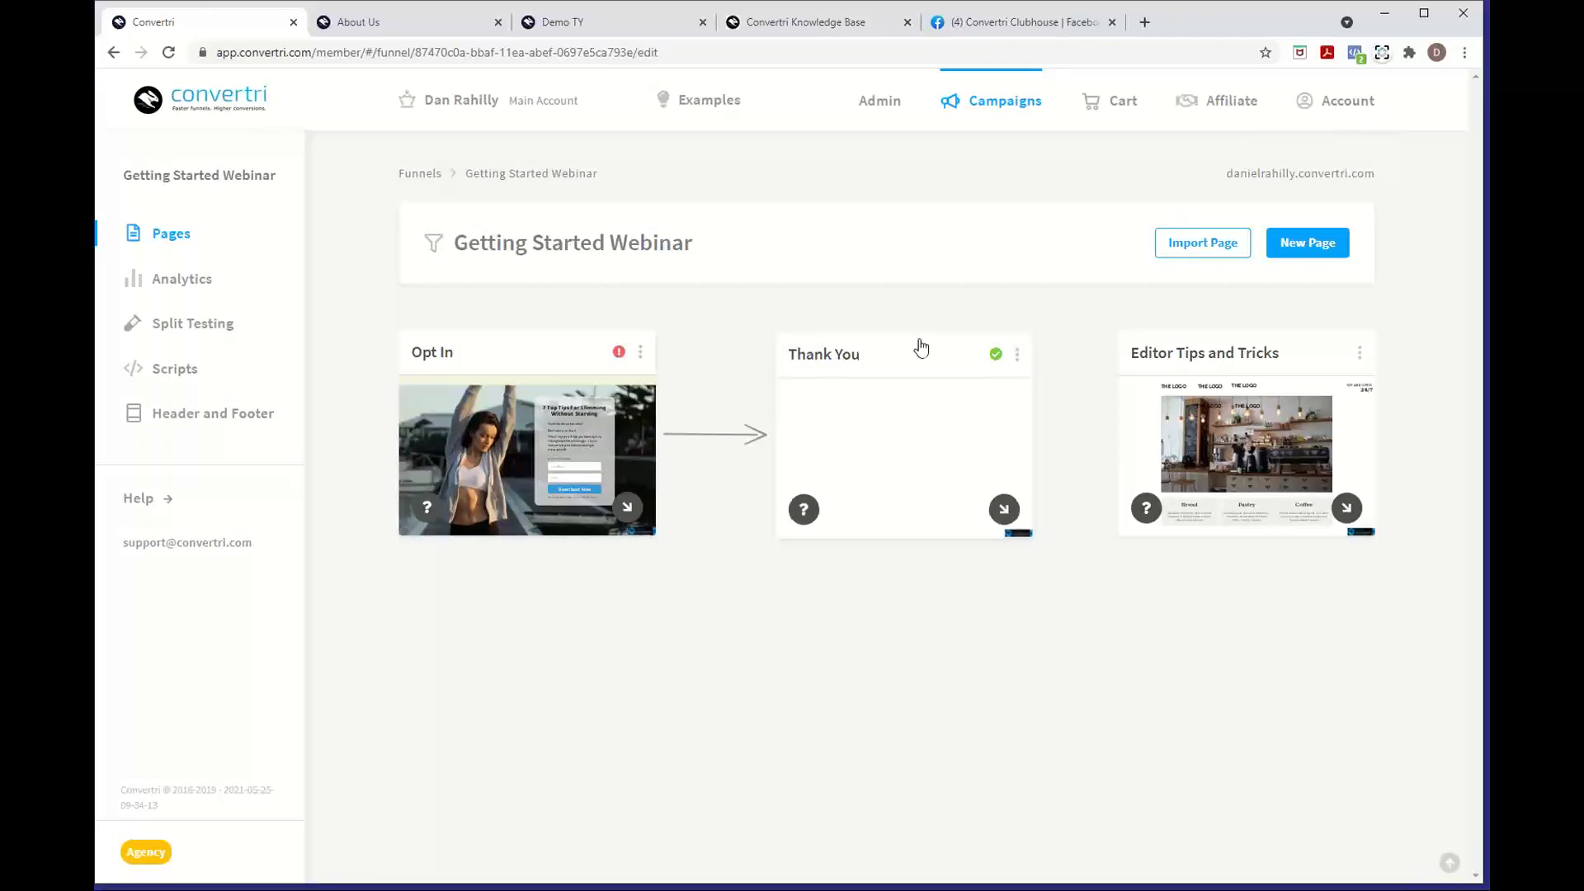
pyautogui.moveTo(919, 346); pyautogui.dragTo(901, 339)
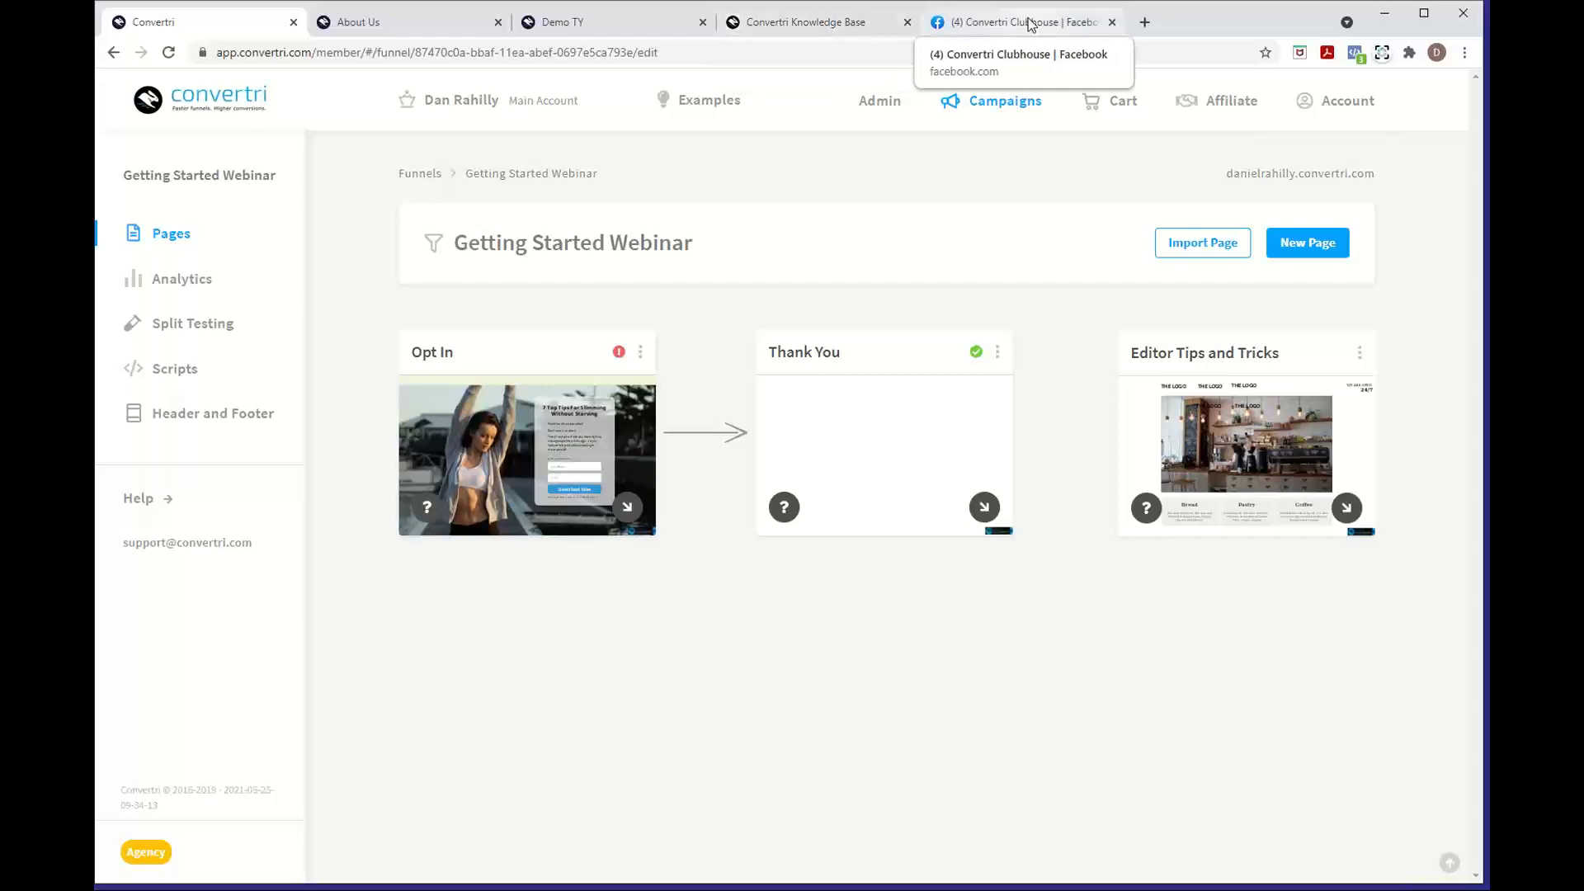
# Switch to the Convertri Knowledge Base and open its Training Webinars category
pyautogui.click(845, 27)
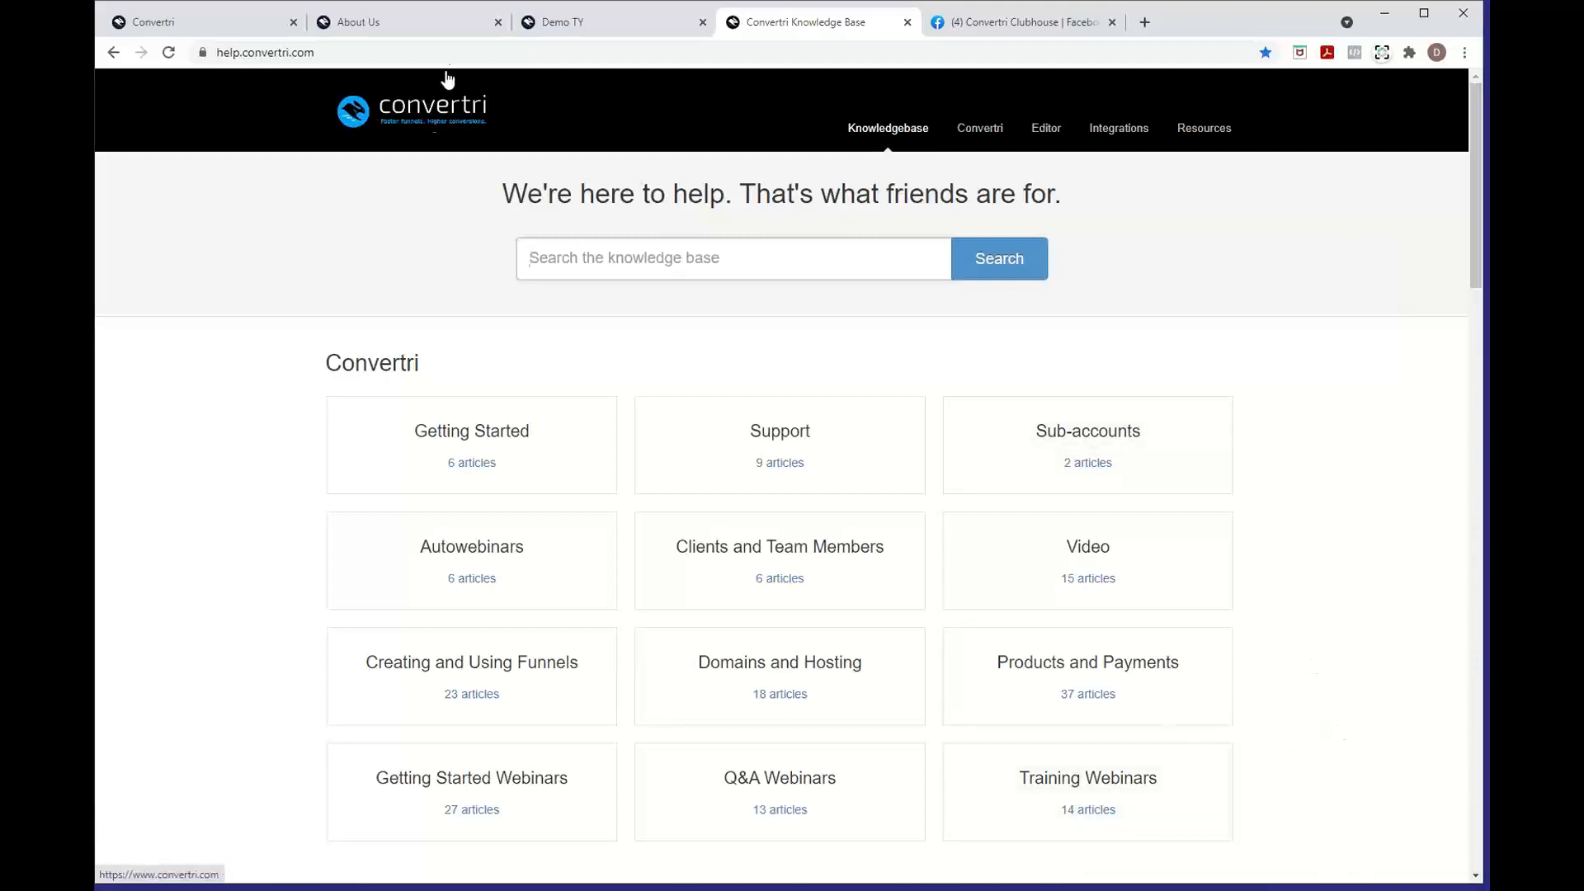
pyautogui.click(281, 54)
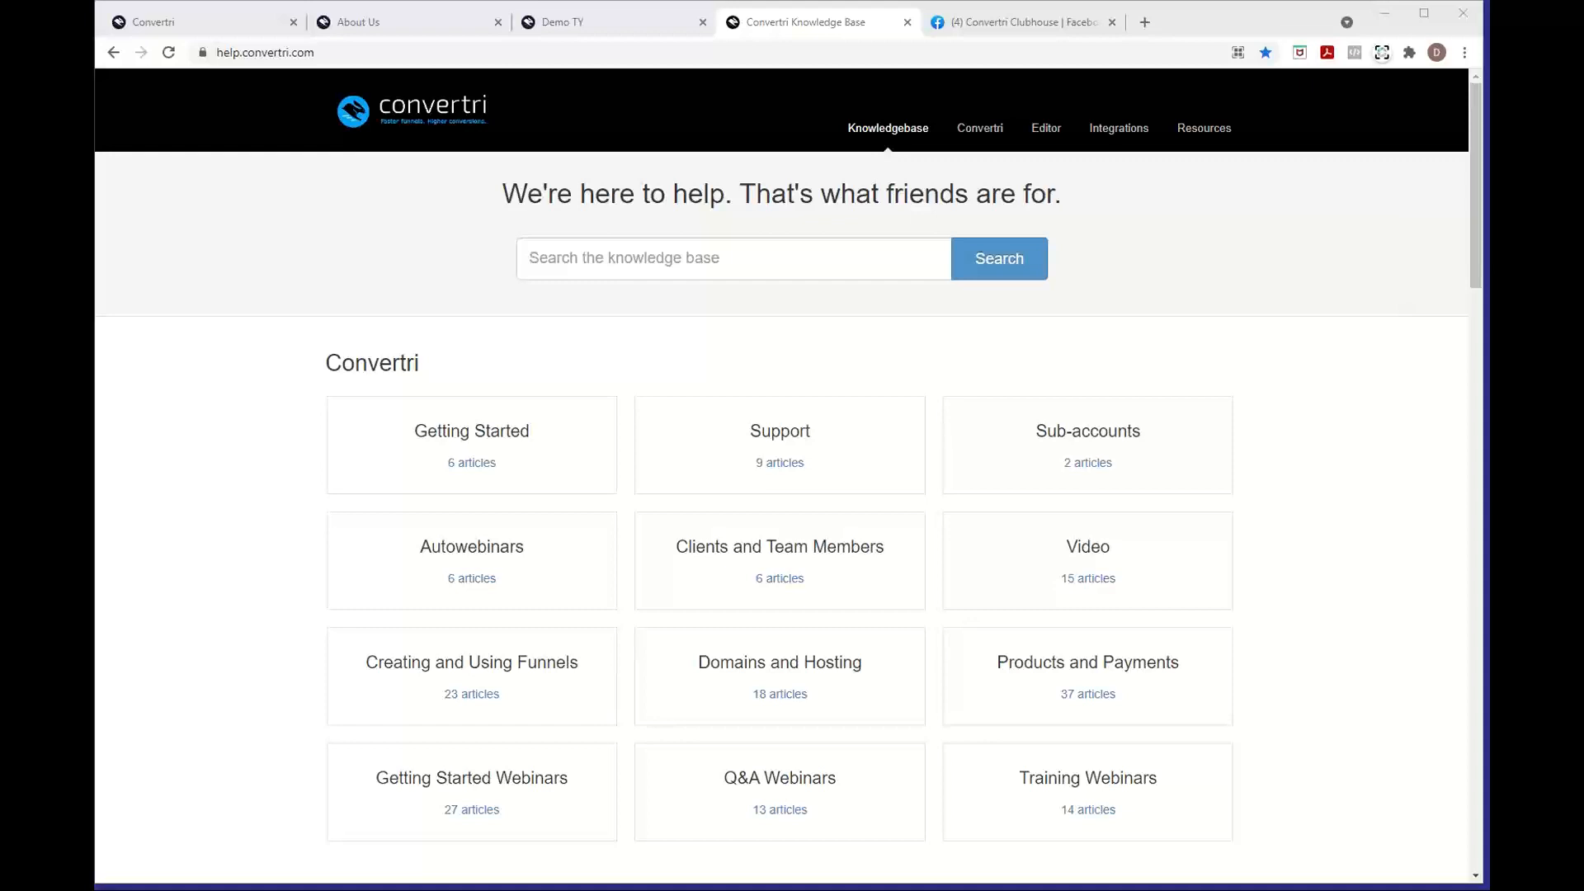
pyautogui.click(1124, 795)
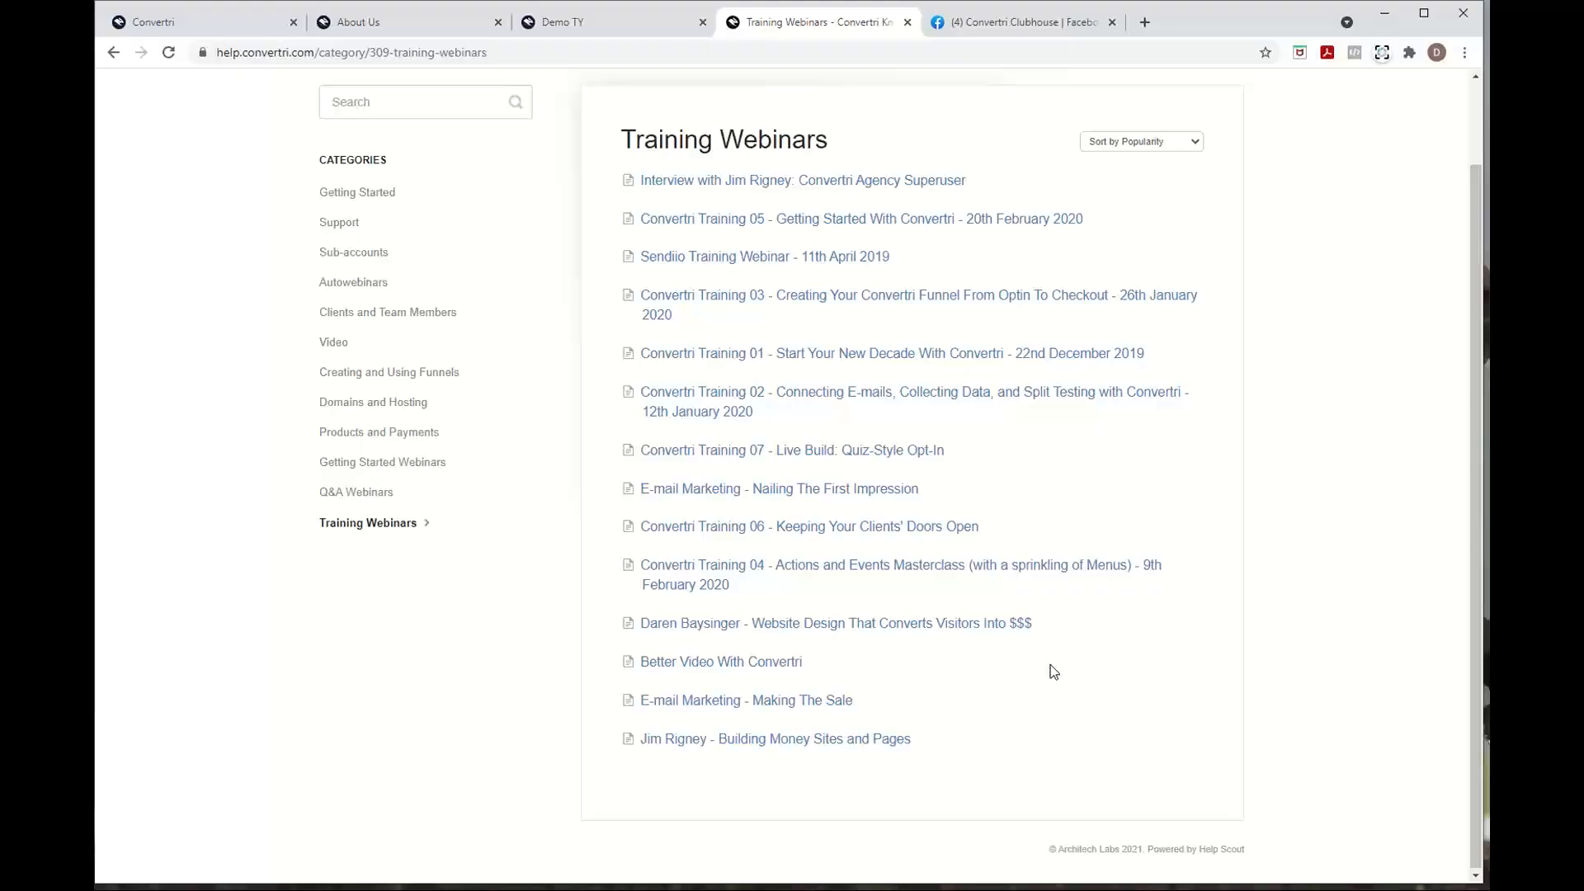
pyautogui.moveTo(1045, 634)
pyautogui.mouseDown()
pyautogui.moveTo(749, 625)
pyautogui.moveTo(918, 667)
pyautogui.moveTo(891, 625)
pyautogui.moveTo(1059, 640)
pyautogui.mouseUp()
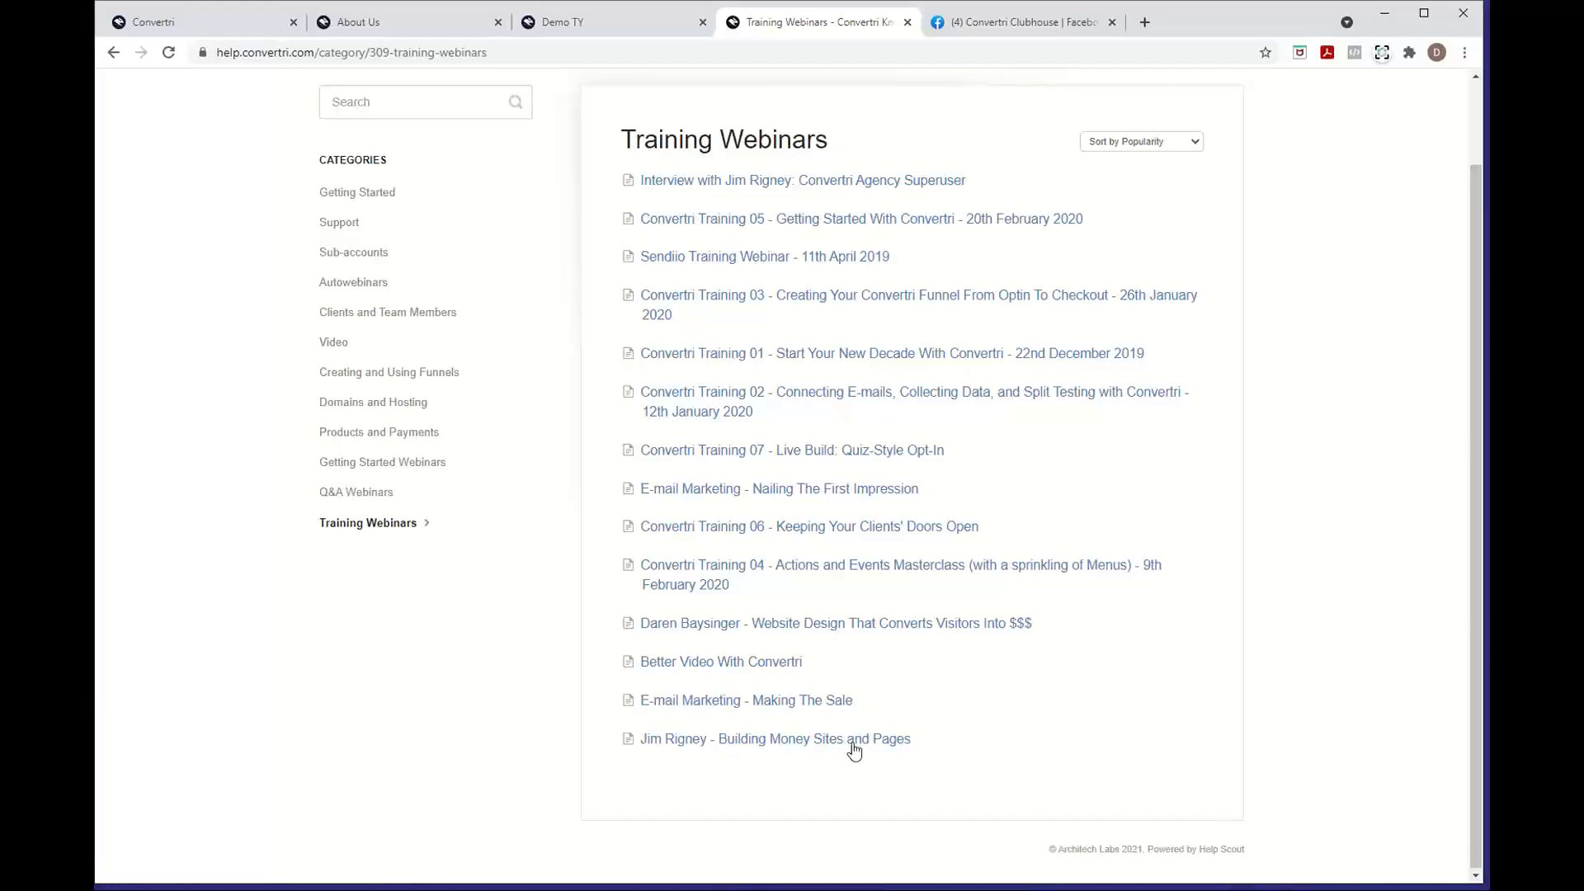
# View the "Website Design That Converts Visitors Into $$$" and "Building Money Sites and Pages" articles, and return to the Training Webinars list
pyautogui.click(913, 630)
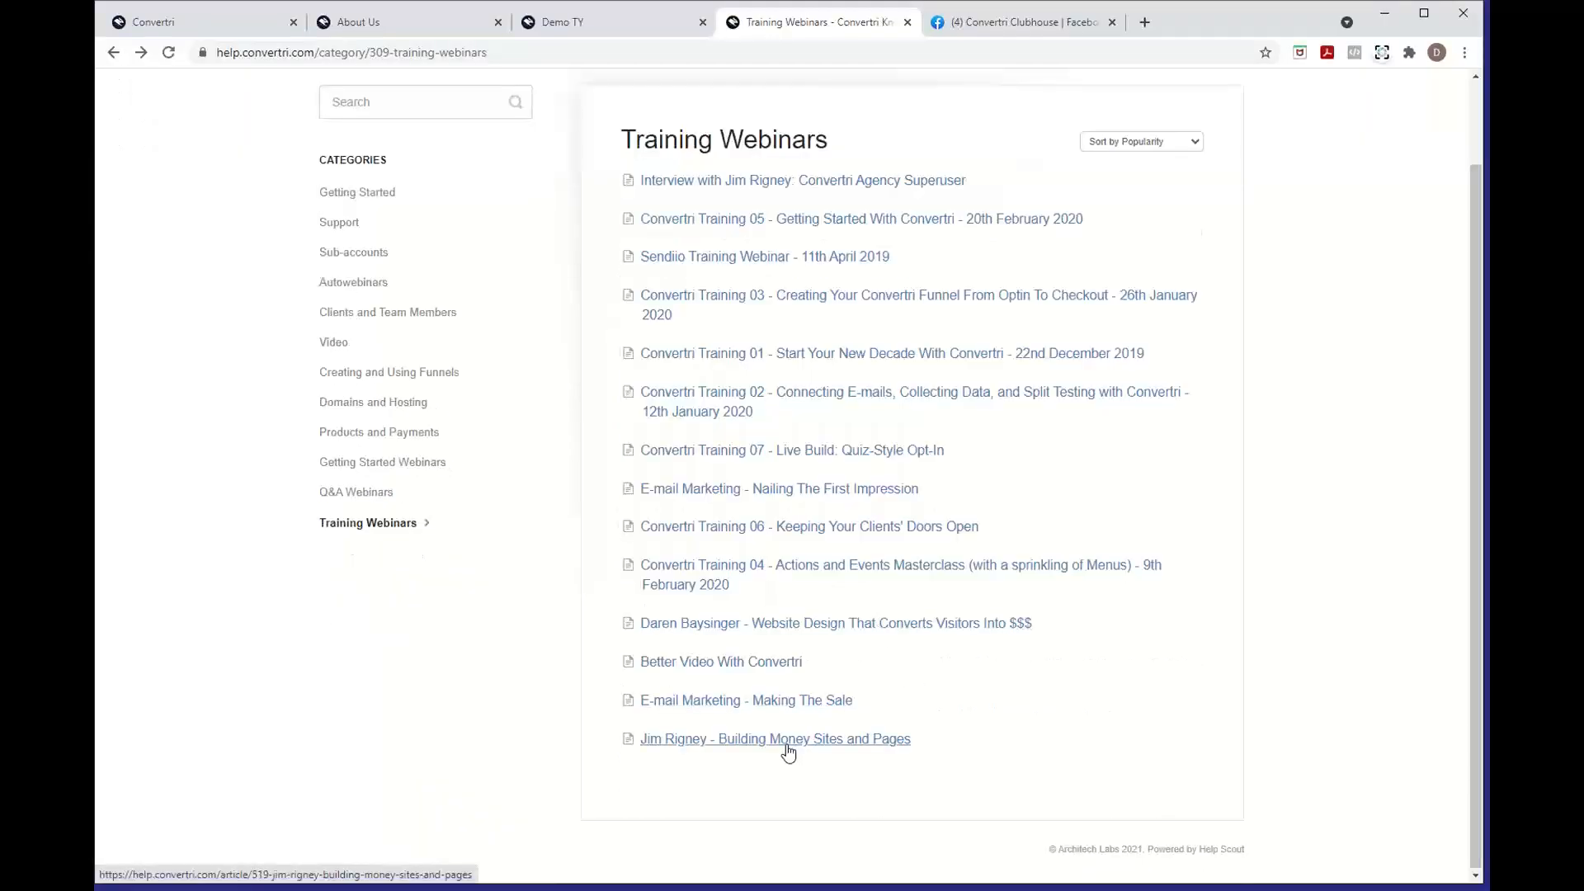
pyautogui.click(786, 748)
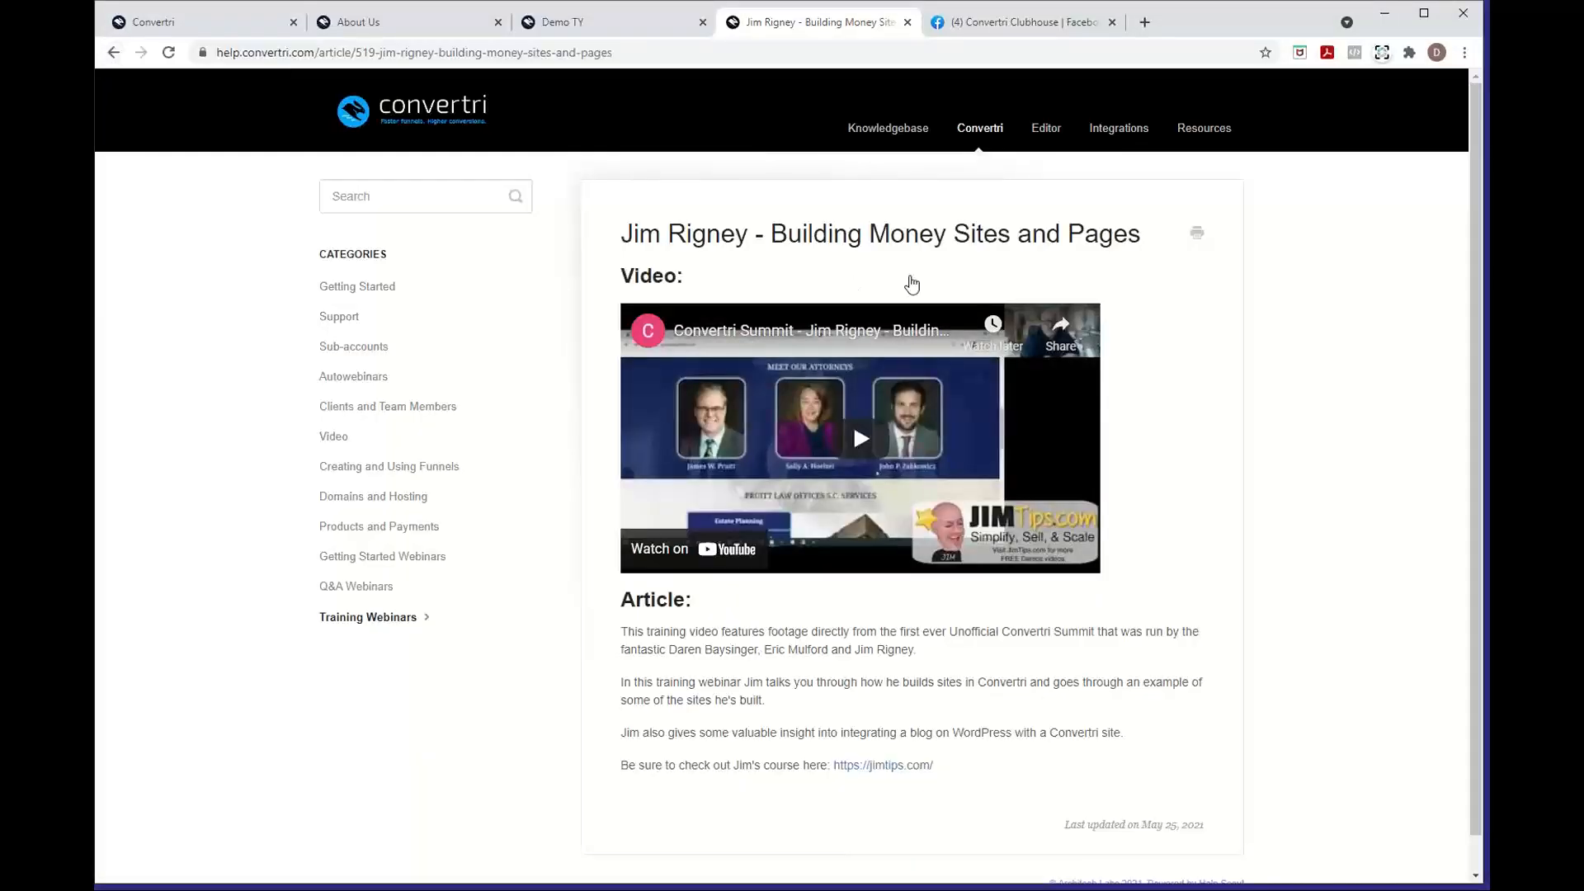
pyautogui.click(114, 54)
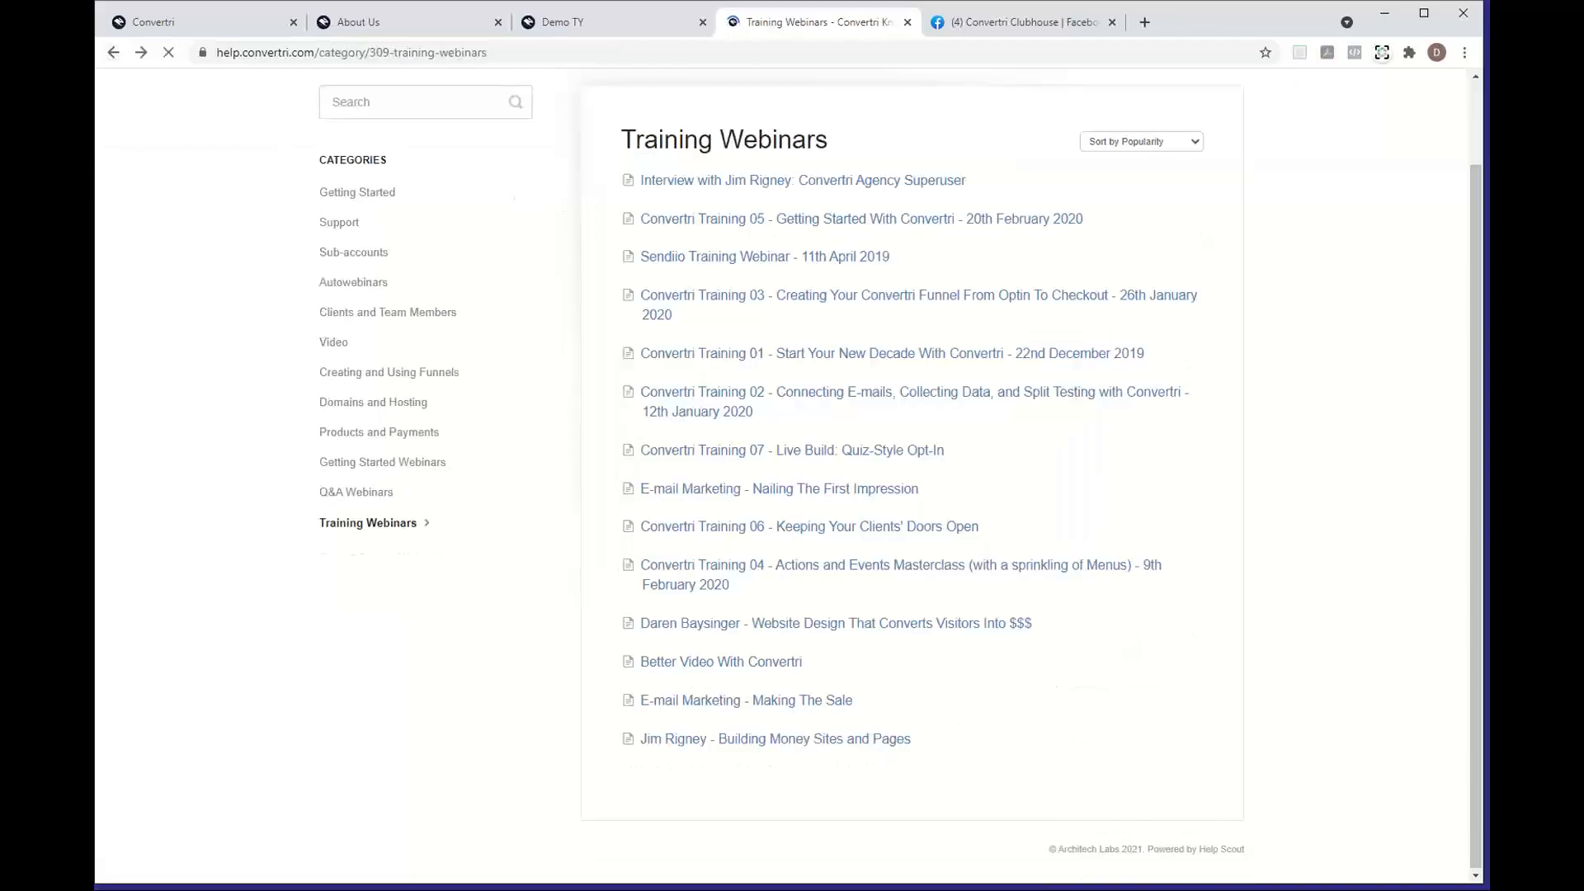
pyautogui.moveTo(620, 140); pyautogui.dragTo(849, 145)
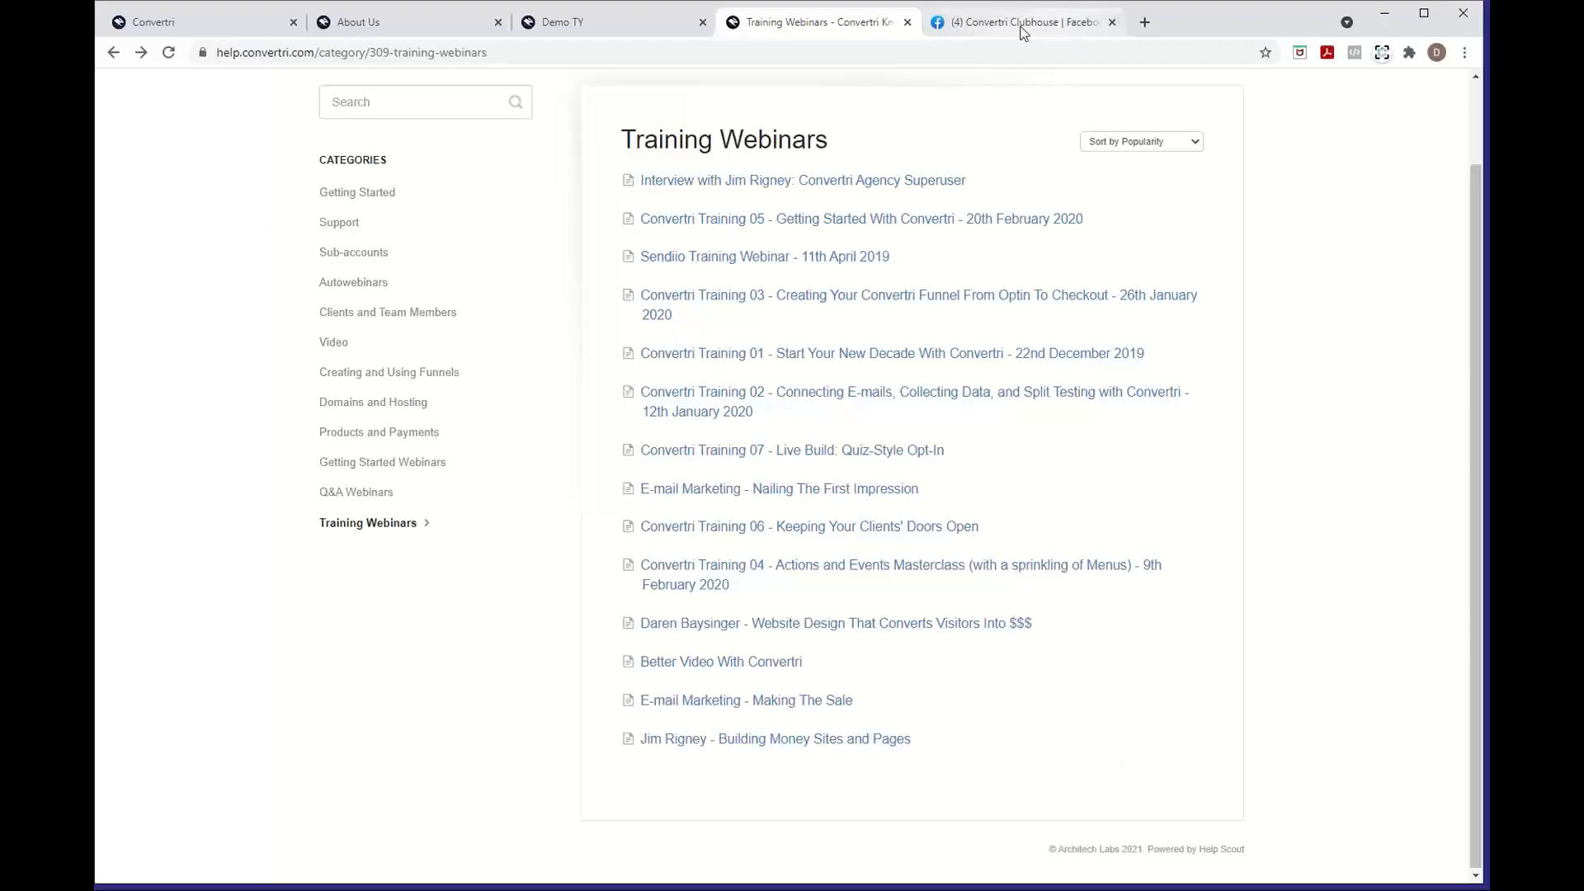
# Switch to the Convertri Clubhouse Facebook group, select its web address, and switch to another window
pyautogui.click(1016, 23)
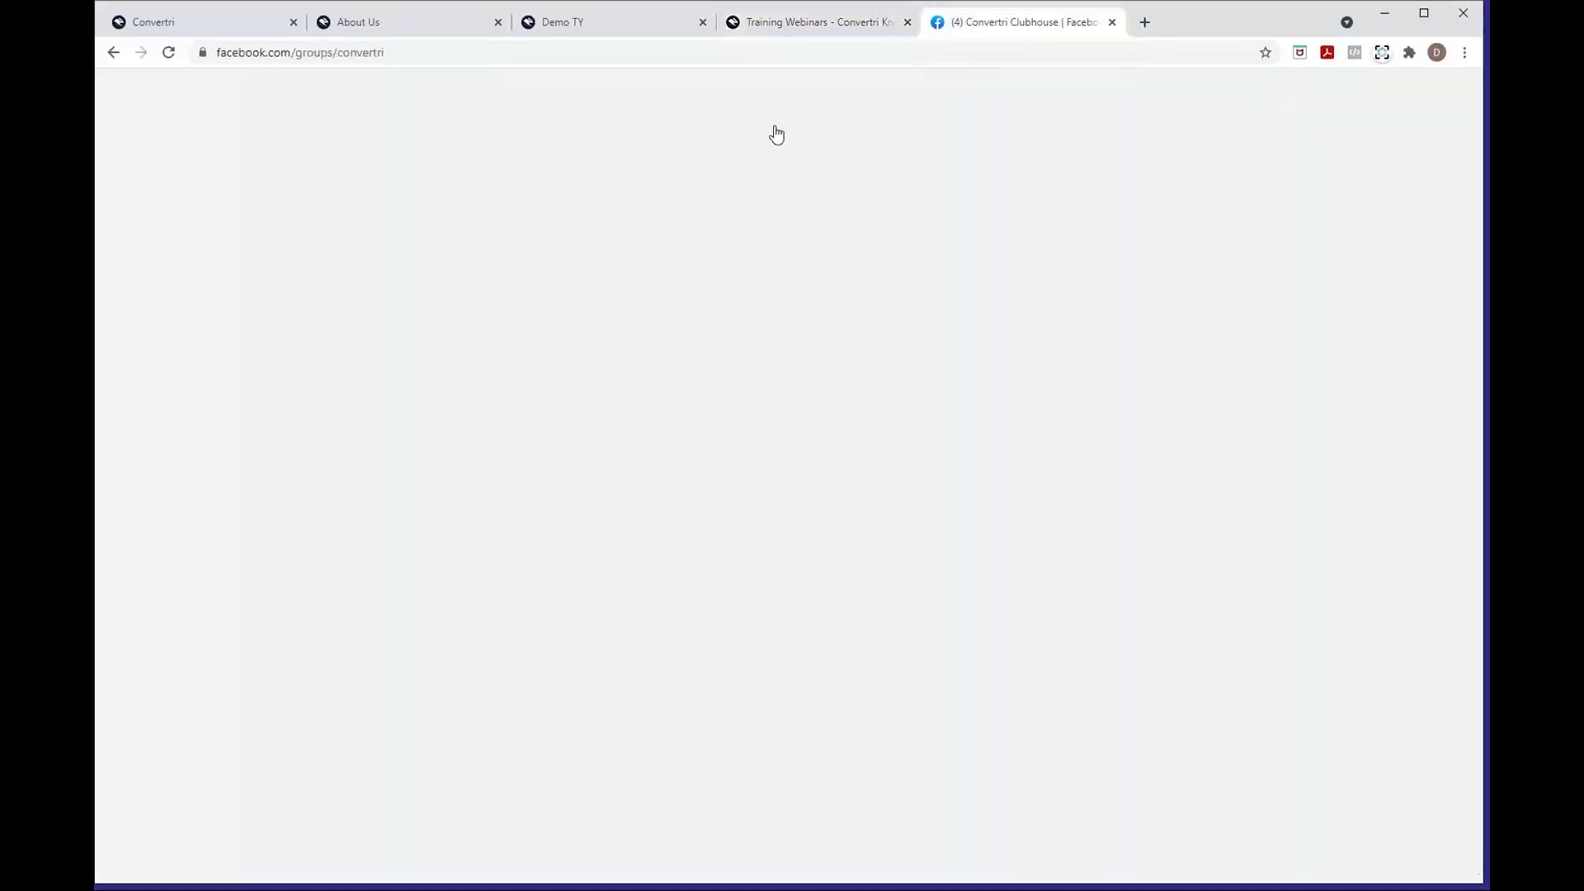
pyautogui.moveTo(389, 54); pyautogui.dragTo(214, 59)
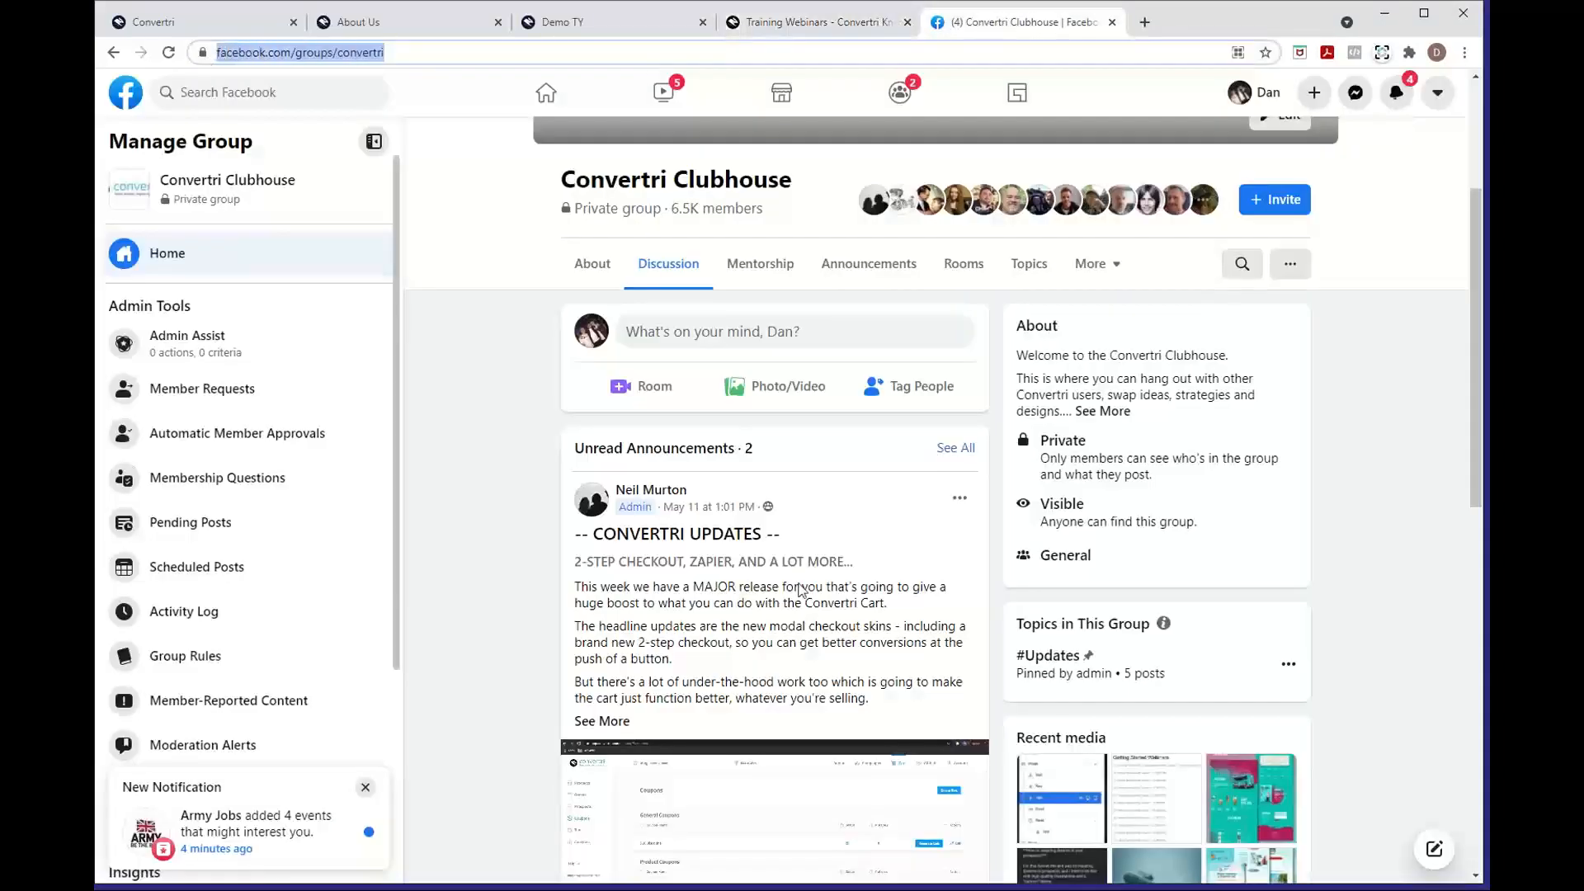
pyautogui.hotkey('alt', 'Tab')
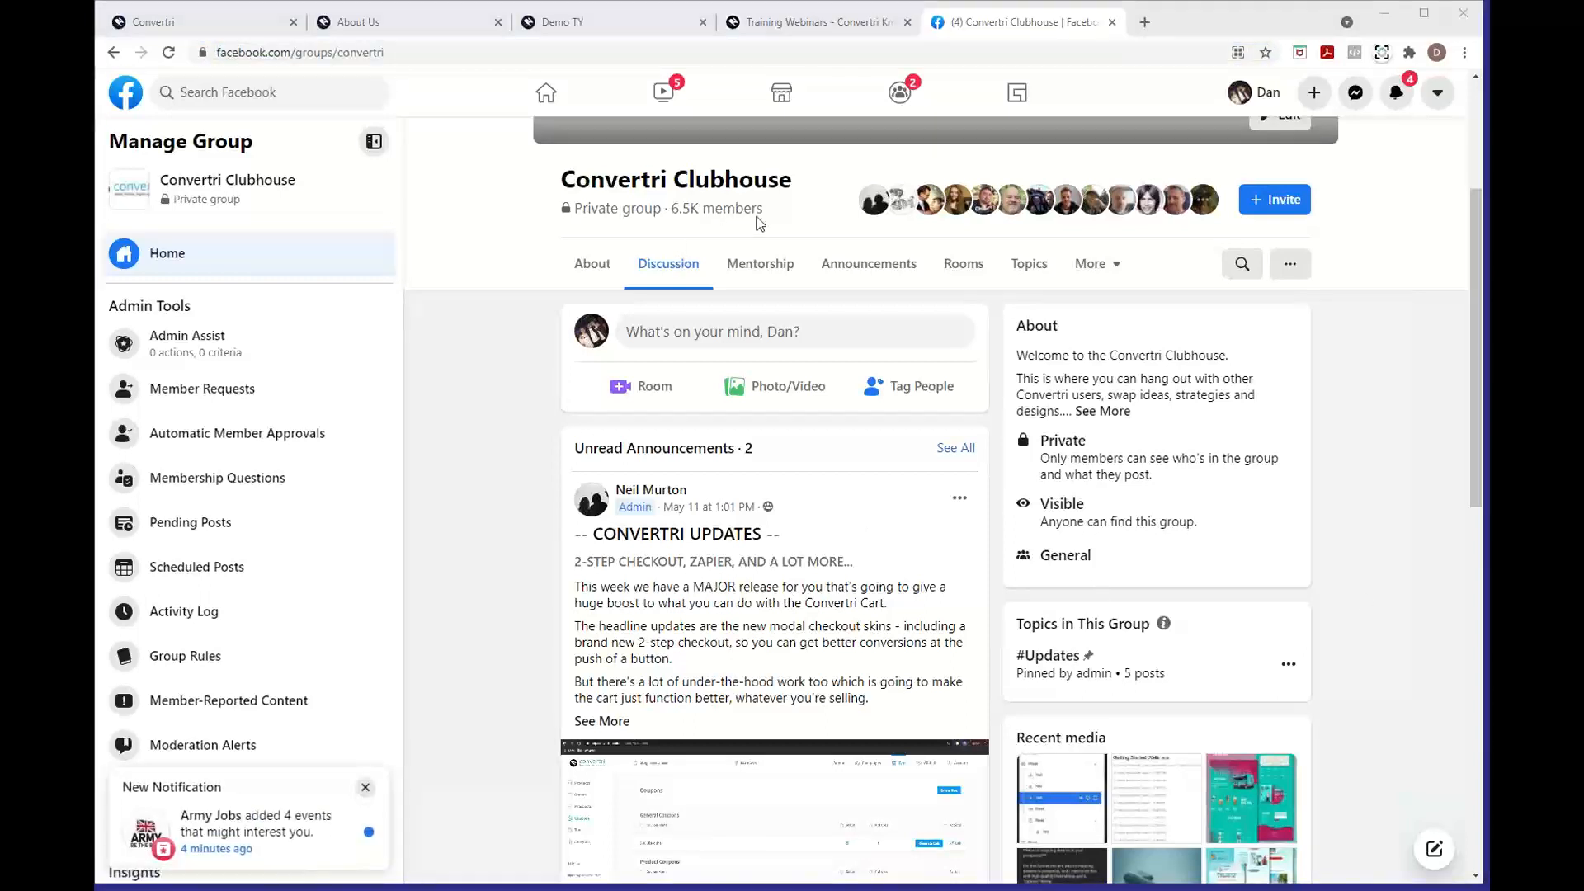
# Look through the announcements and recent member posts in the Convertri Clubhouse discussion feed, and return to the group's cover
pyautogui.moveTo(603, 515)
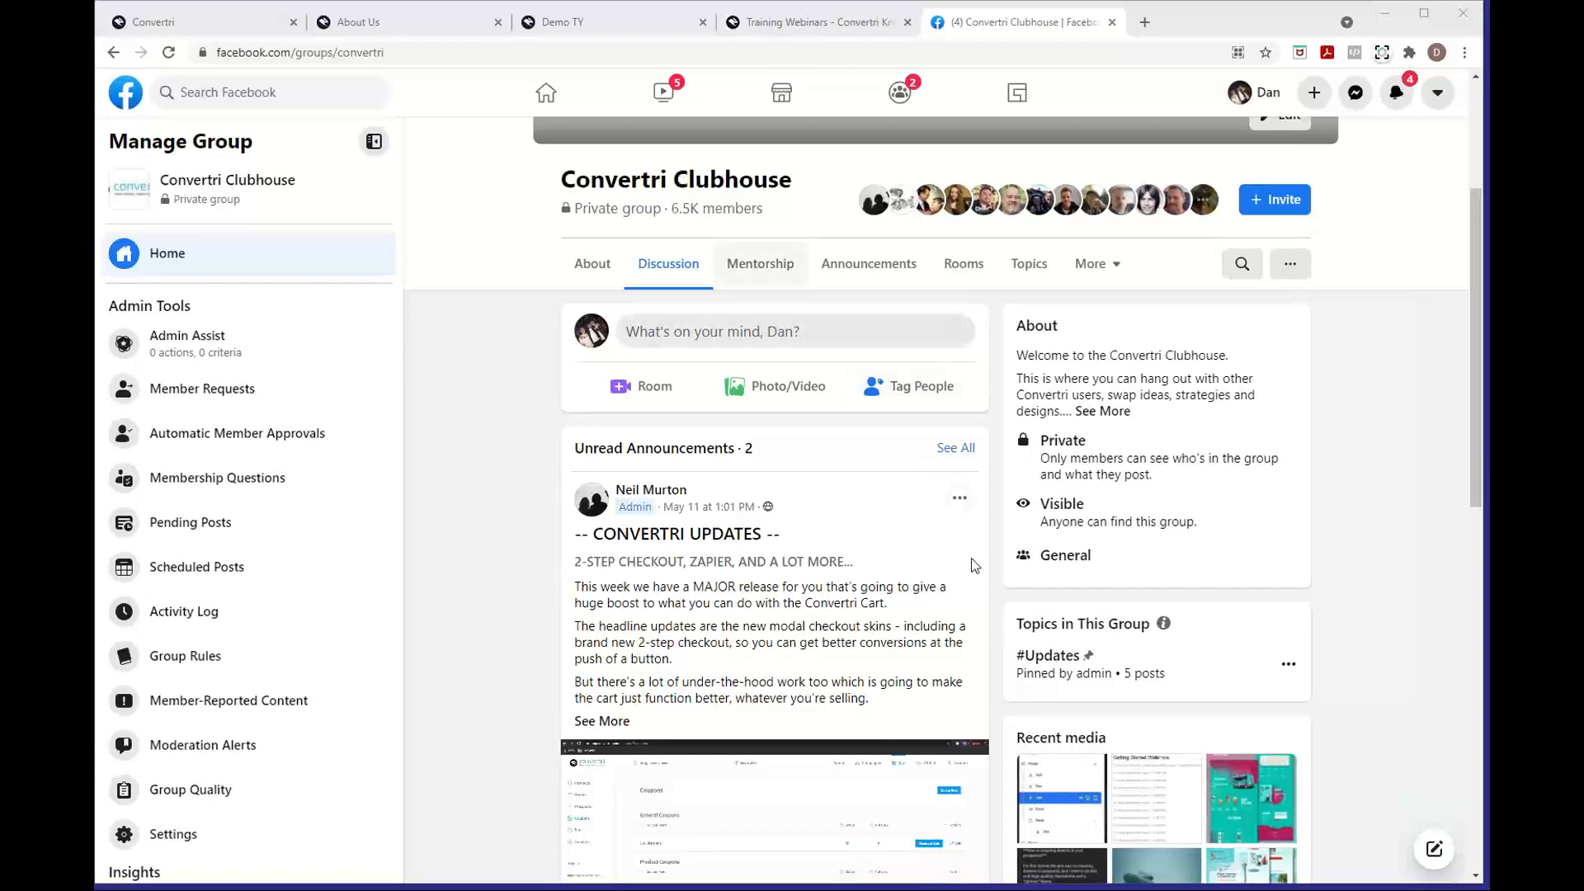
pyautogui.scroll(-1, 511, 561)
pyautogui.scroll(-10, 512, 557)
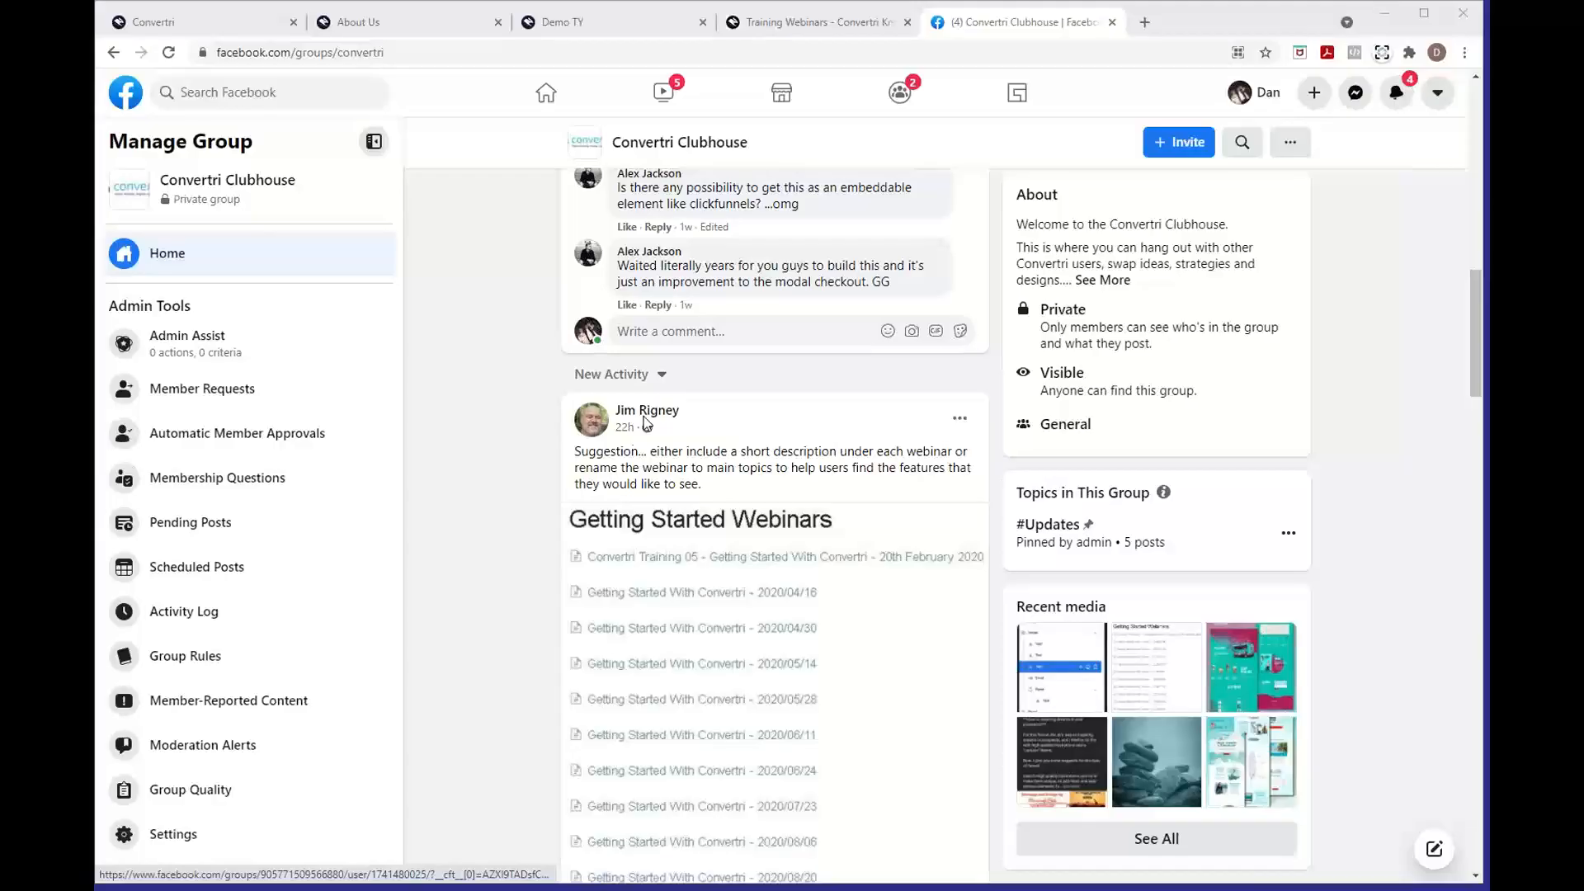
pyautogui.scroll(-9, 943, 493)
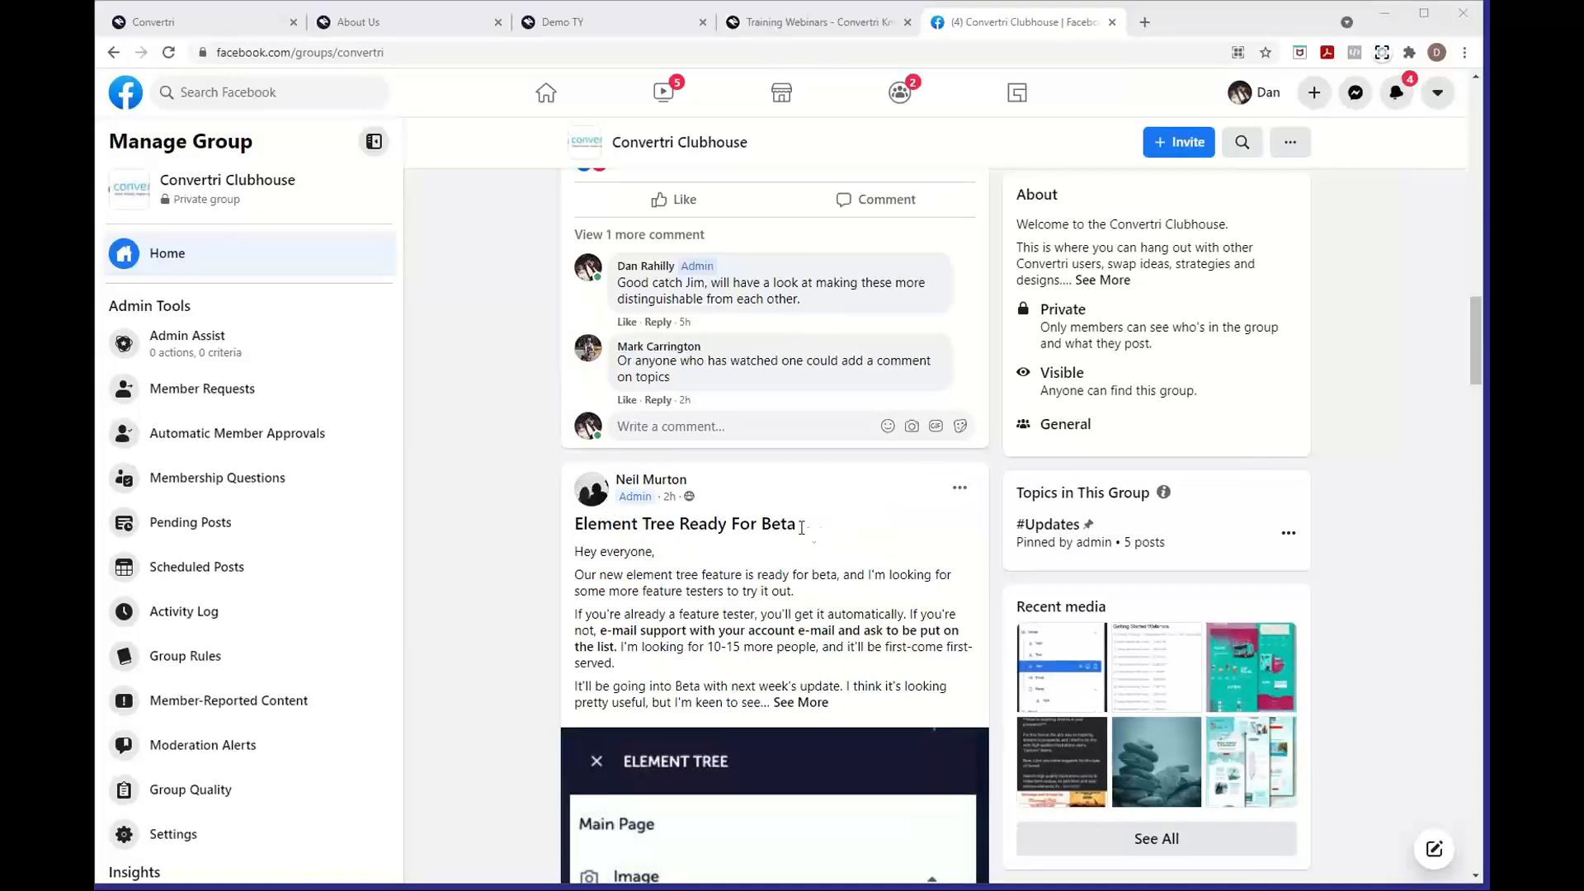
pyautogui.scroll(13, 850, 540)
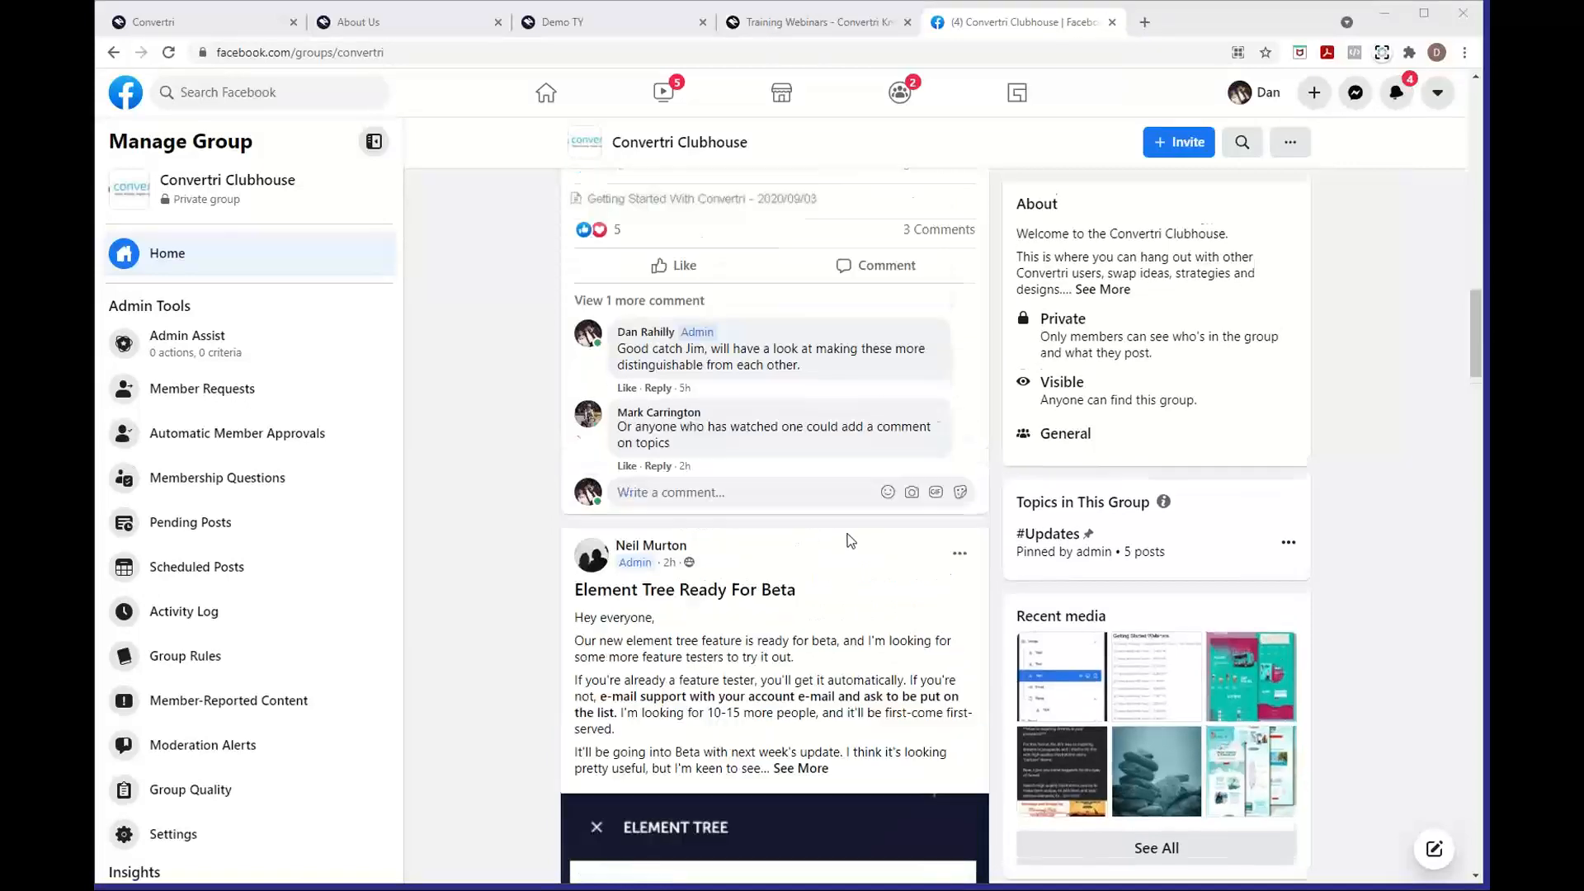
pyautogui.scroll(2, 848, 533)
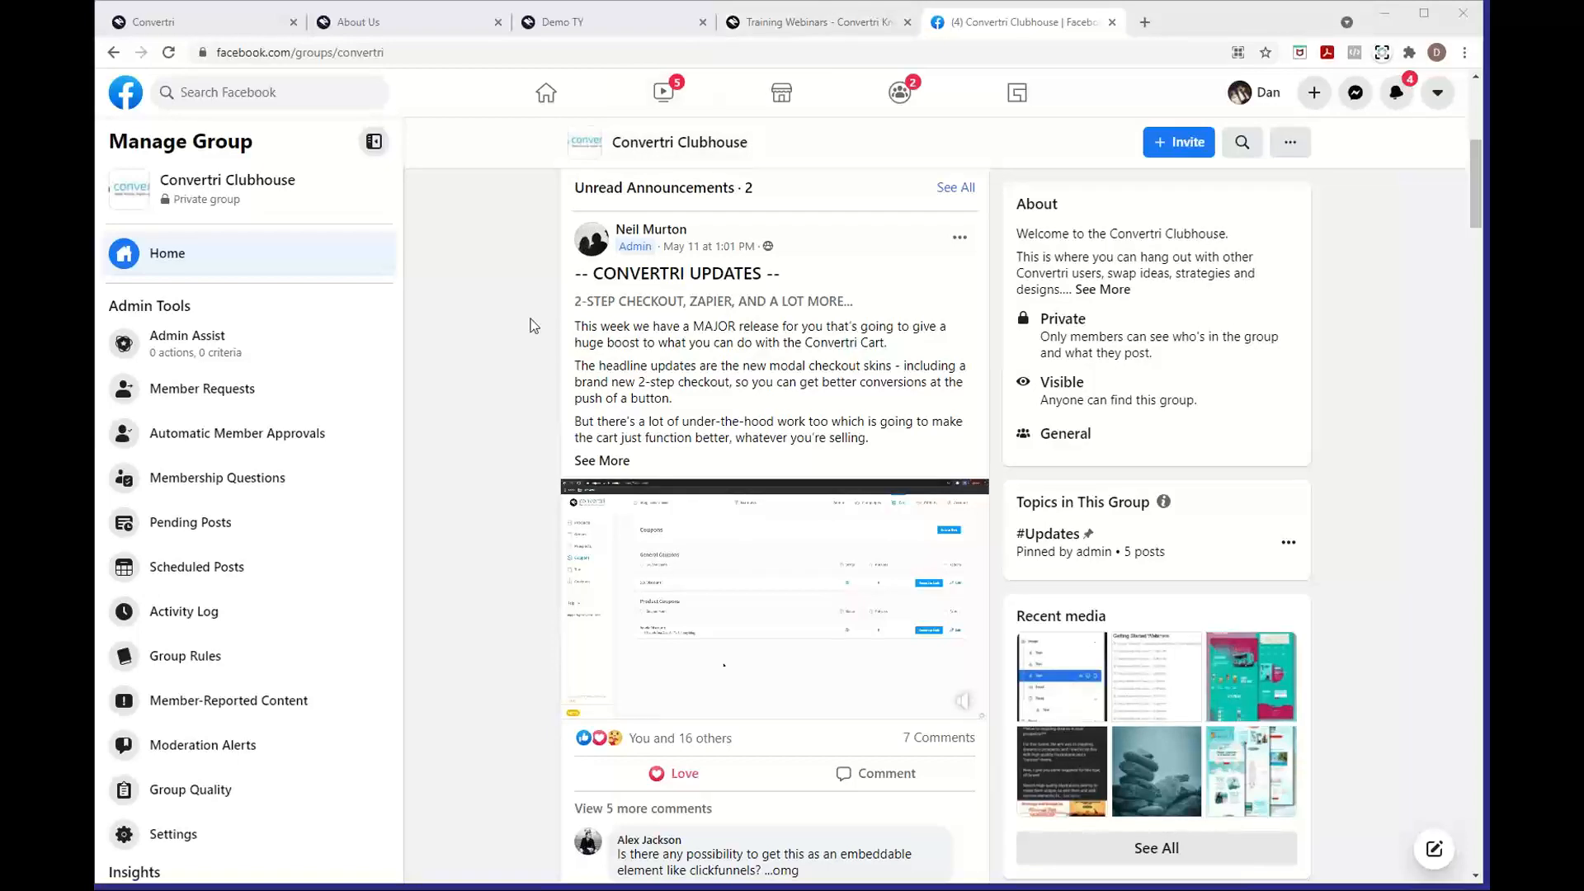
pyautogui.scroll(5, 531, 324)
pyautogui.scroll(2, 531, 324)
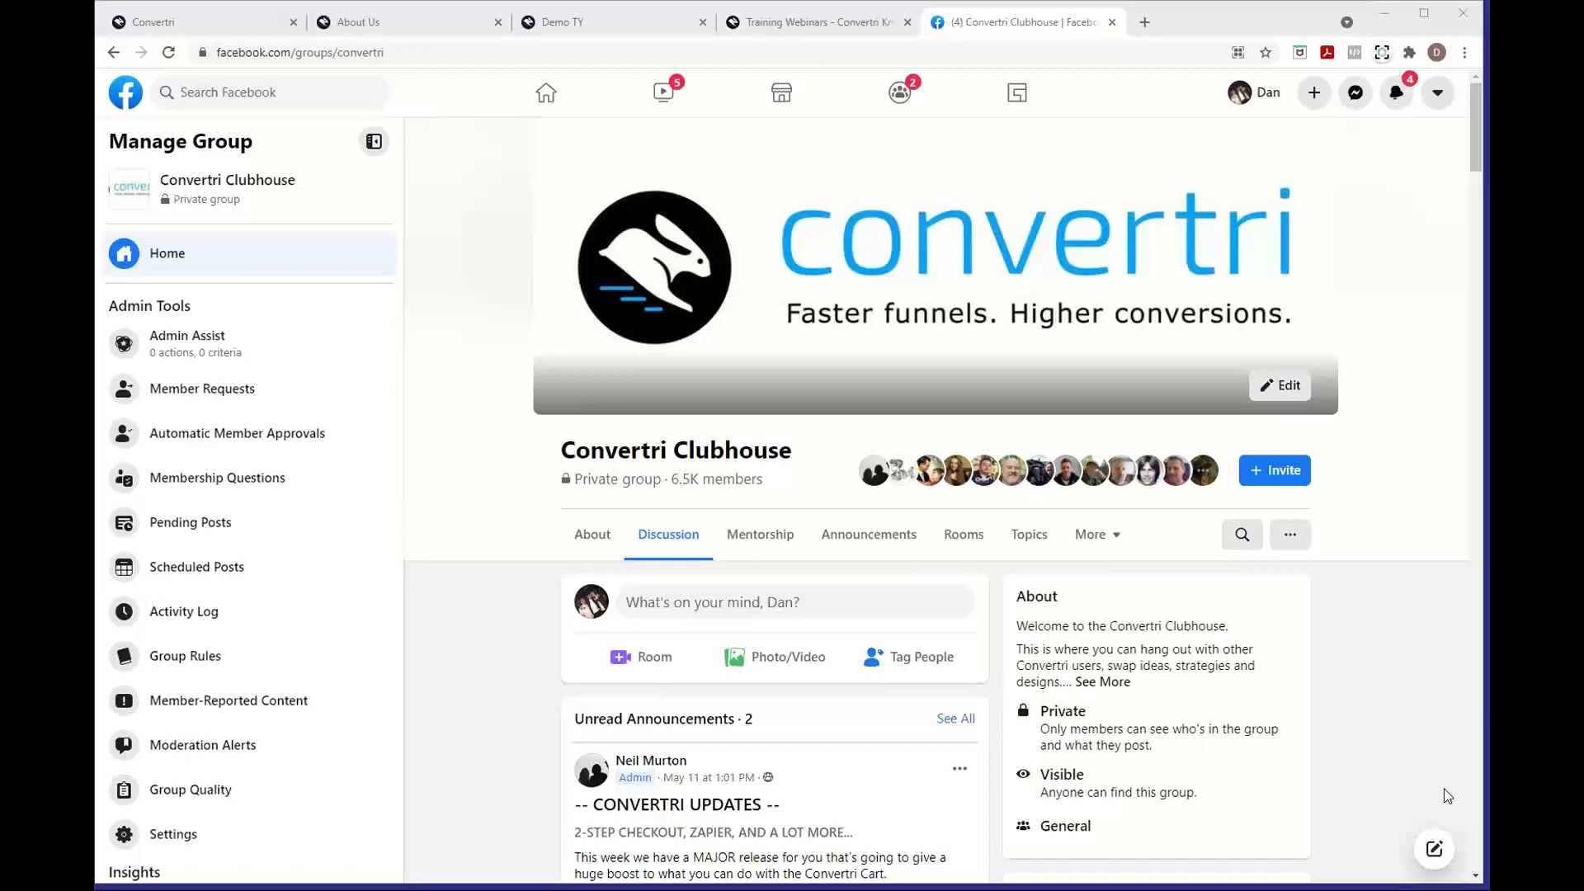
# Examine the Getting Started Webinars category in the Convertri Knowledge Base, and return to the Convertri Clubhouse Facebook group
pyautogui.click(820, 23)
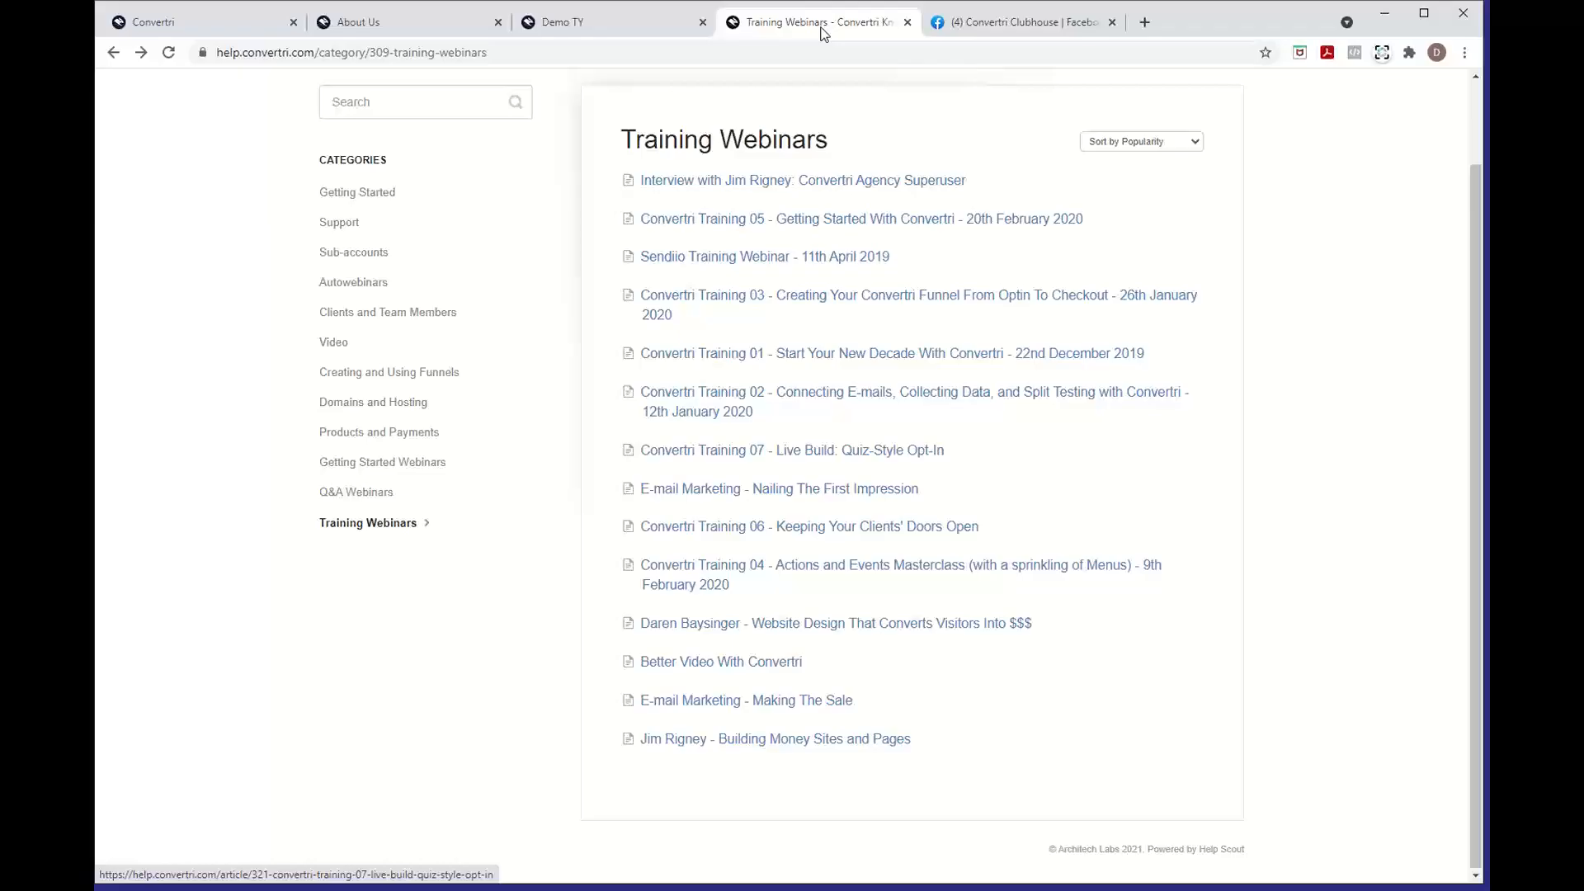
pyautogui.click(381, 462)
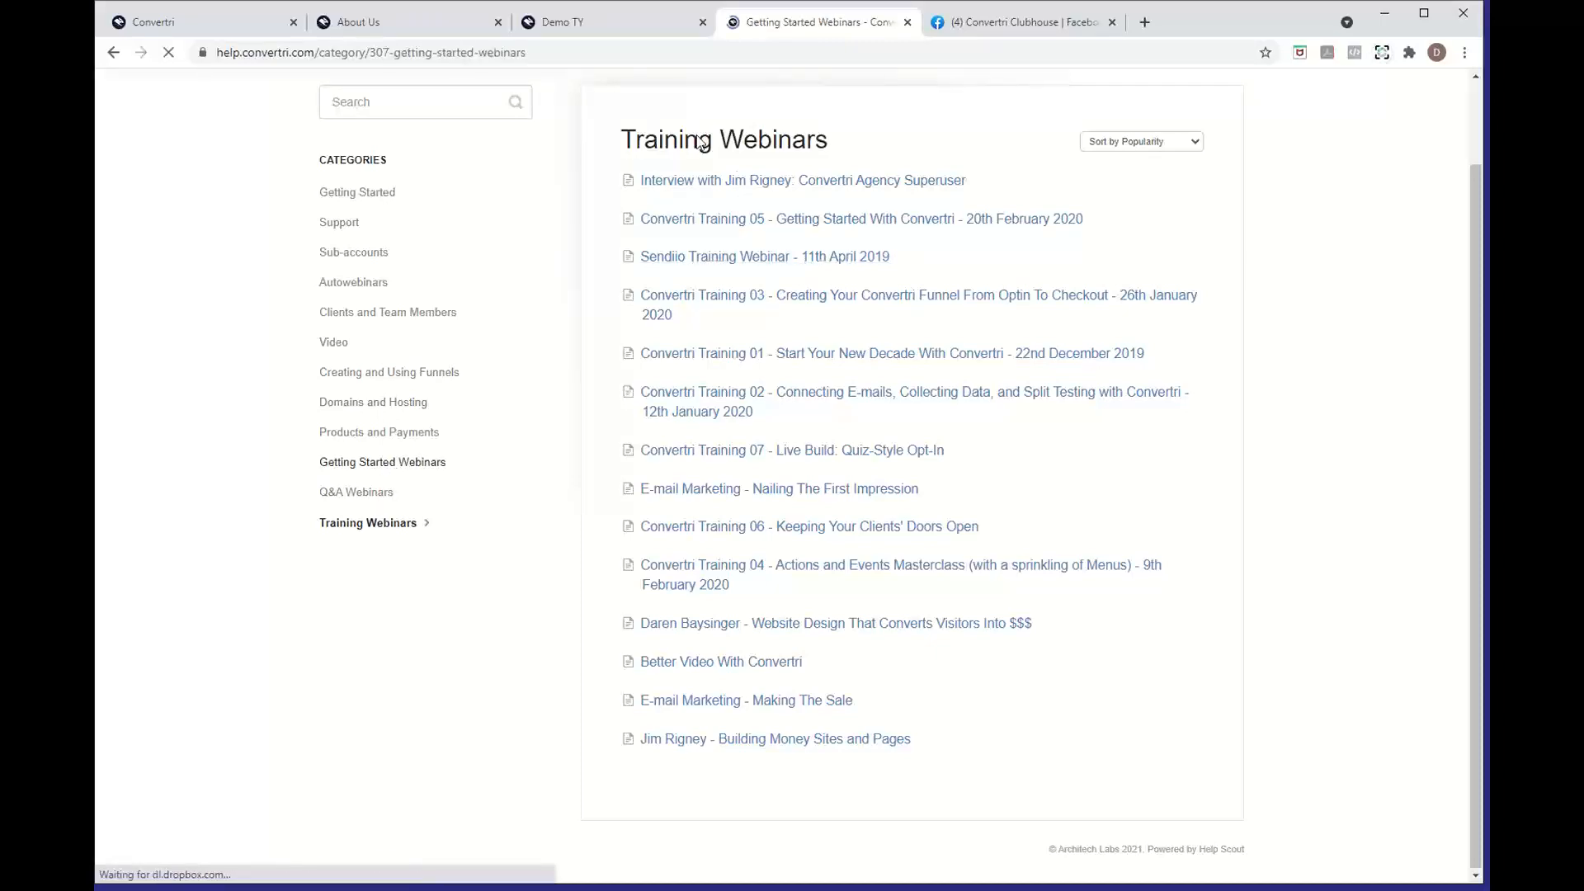
pyautogui.scroll(-3, 858, 693)
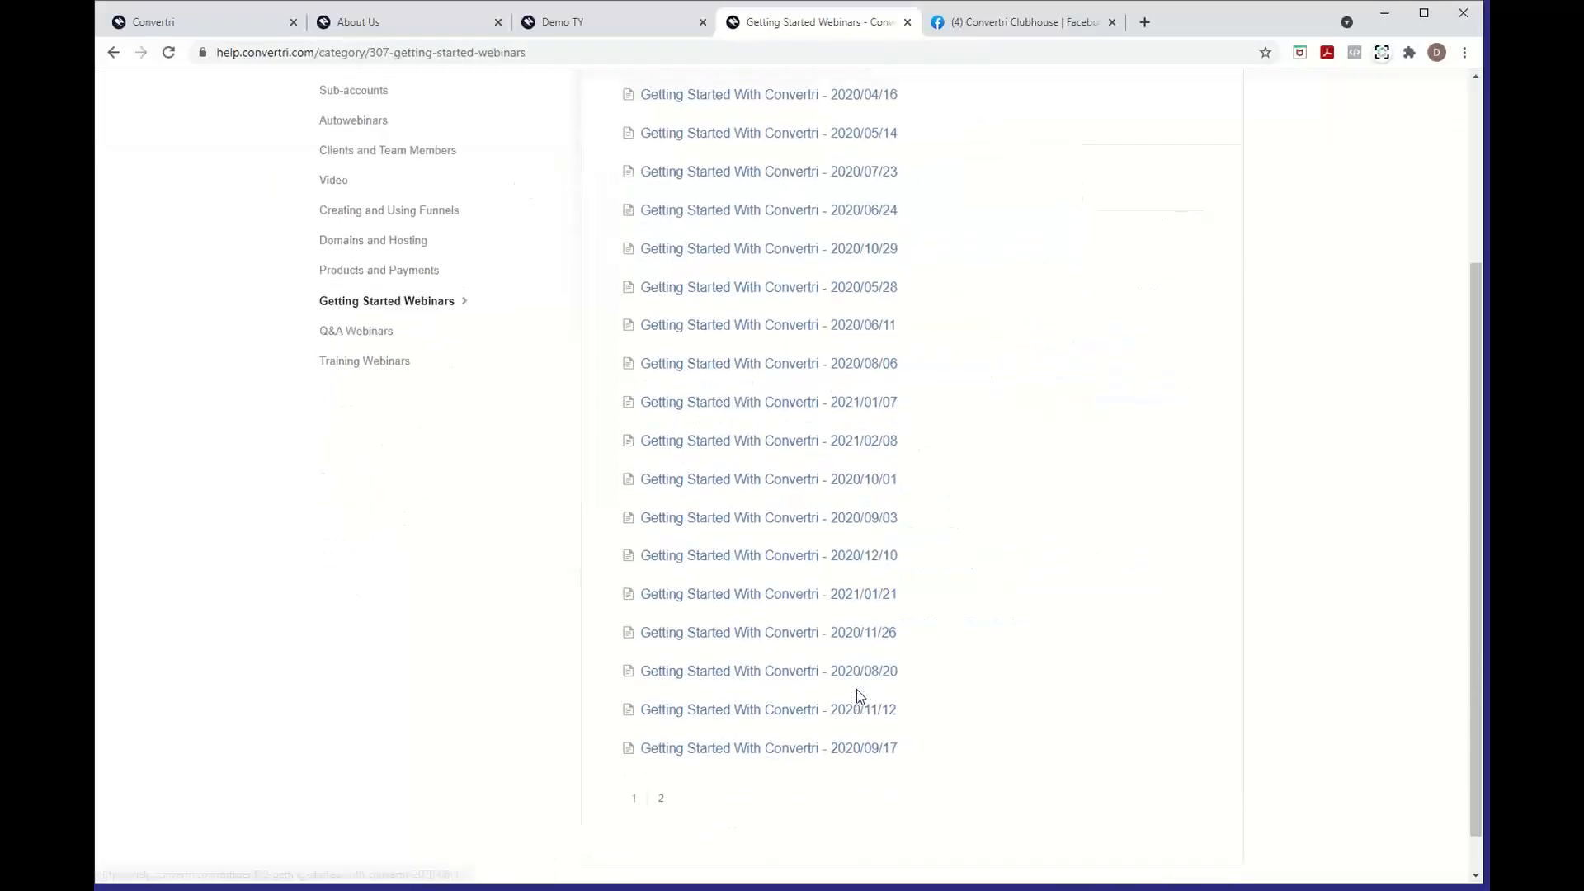
pyautogui.scroll(3, 858, 693)
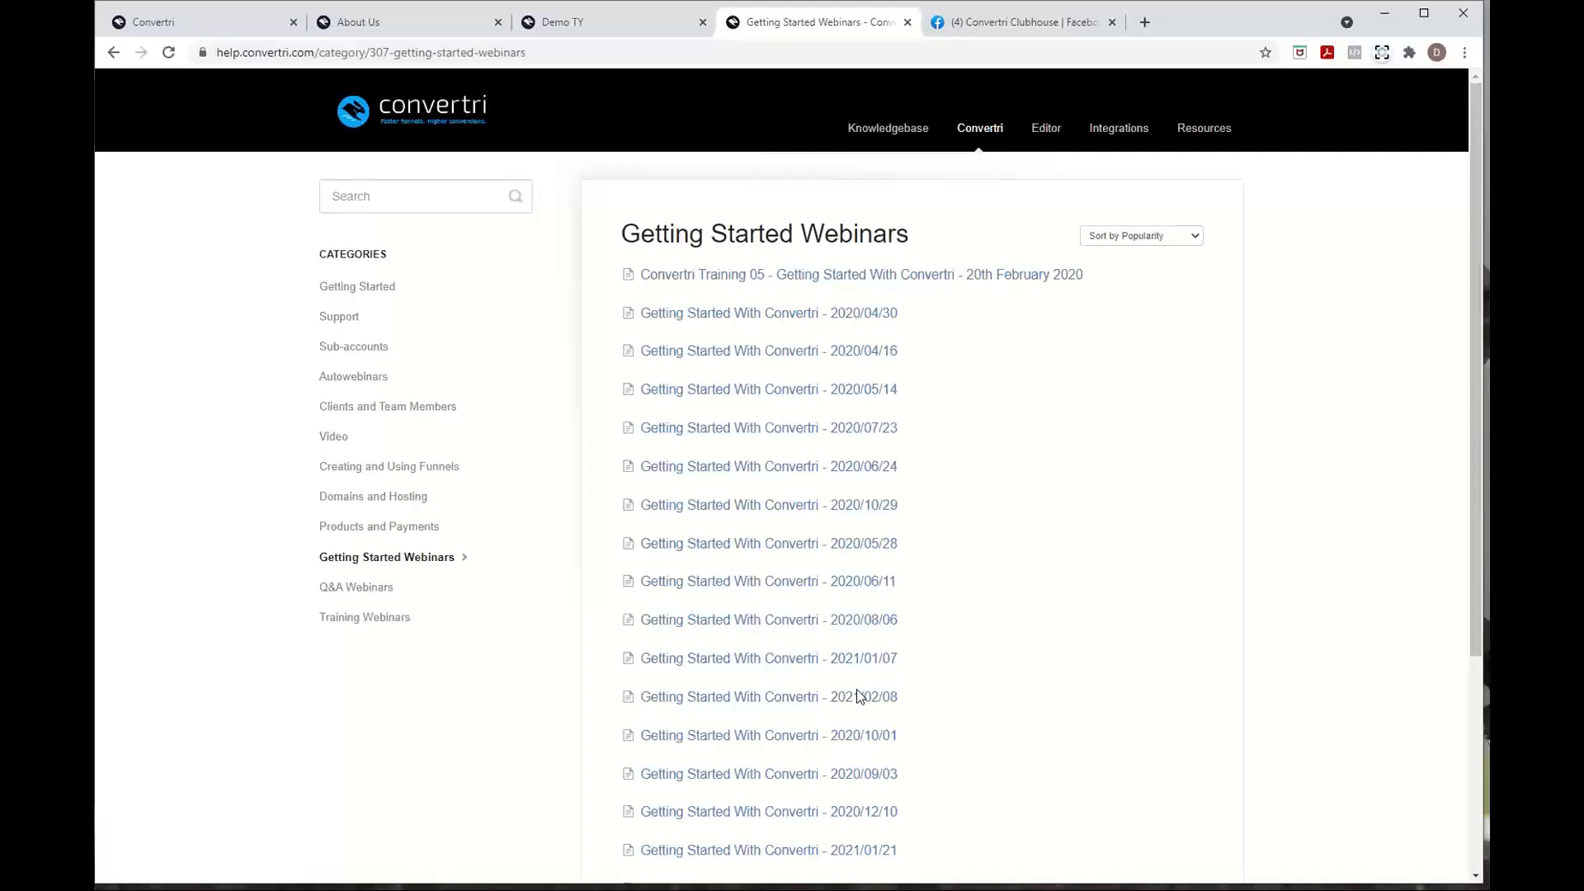
pyautogui.click(1037, 25)
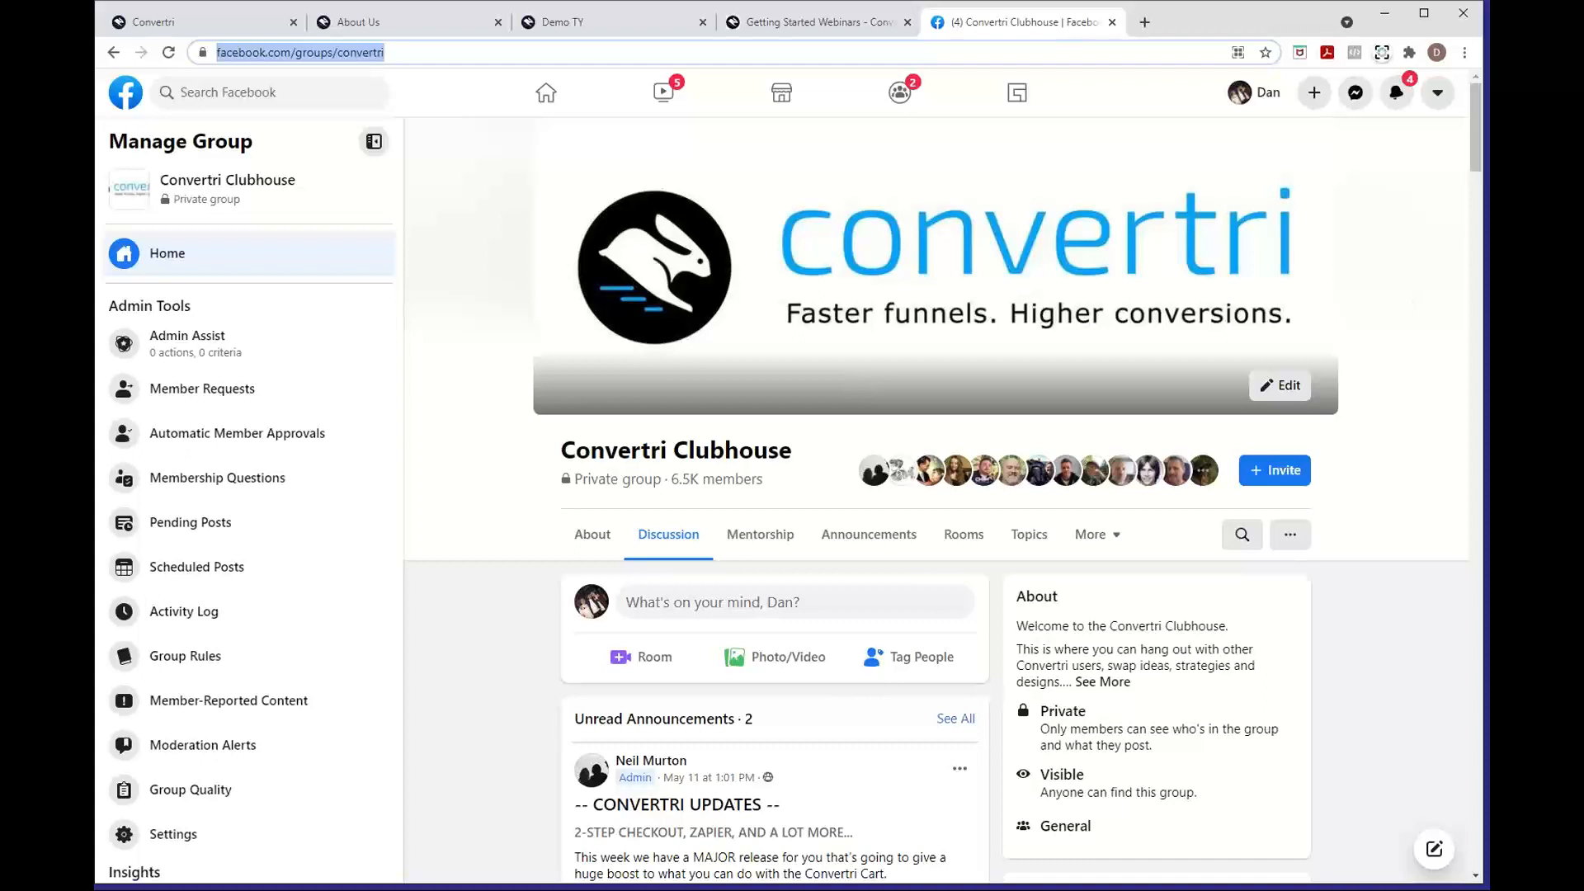
pyautogui.hotkey('alt', 'Tab')
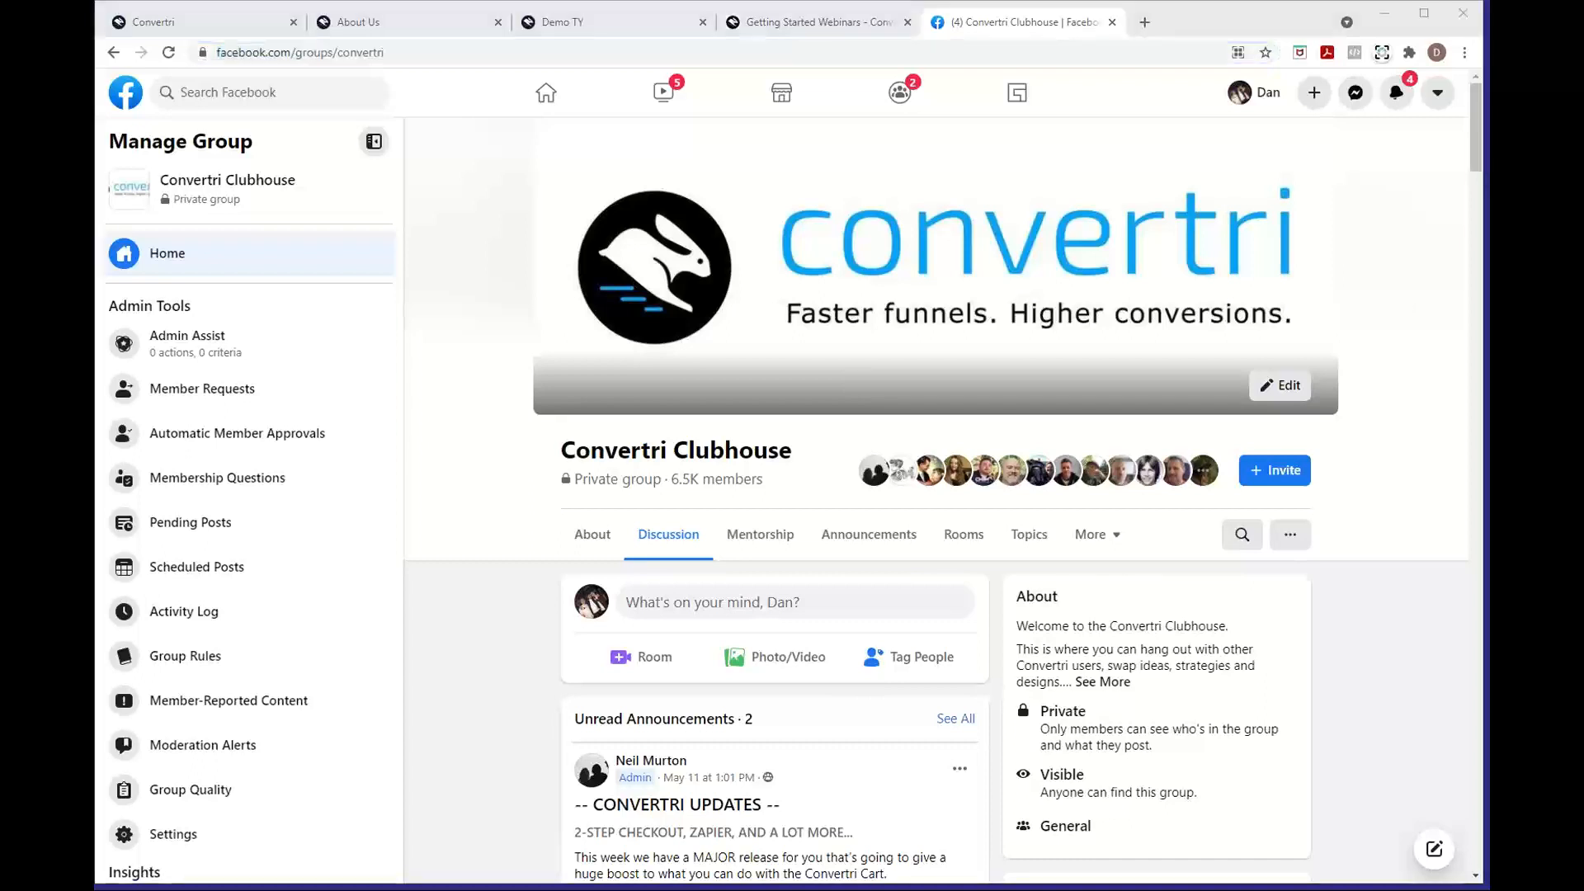